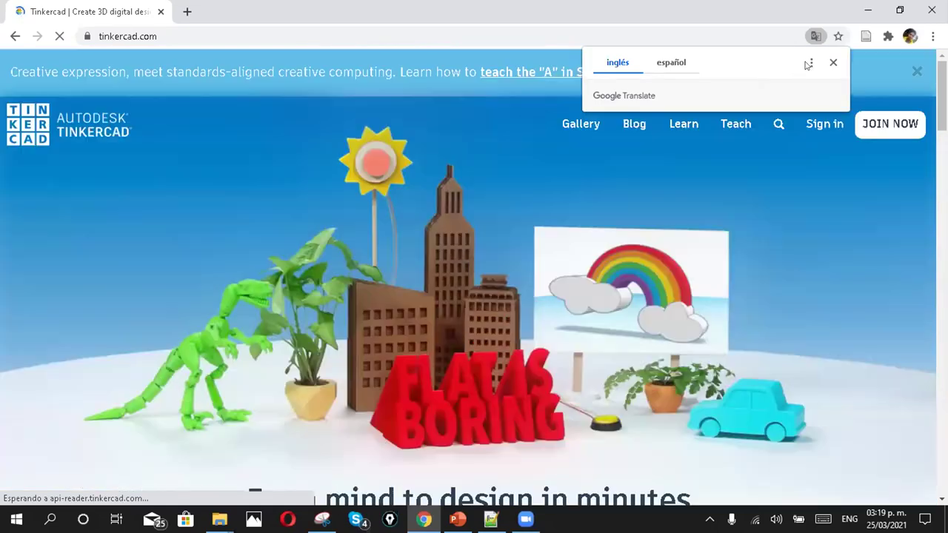
Dismiss the translation popup and open the e-mail sign-up form for a new personal account
{"action": "left_click", "coordinate": [833, 63]}
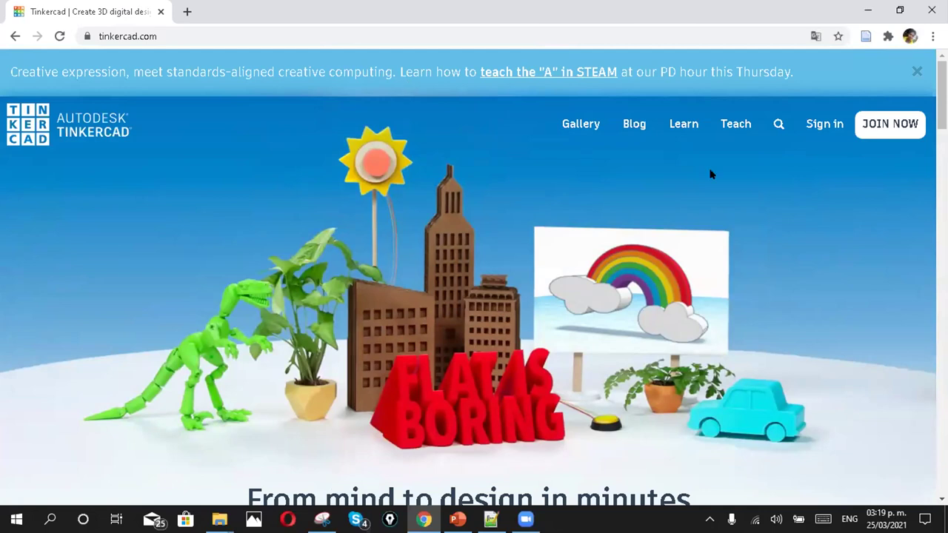
{"action": "left_click", "coordinate": [892, 126]}
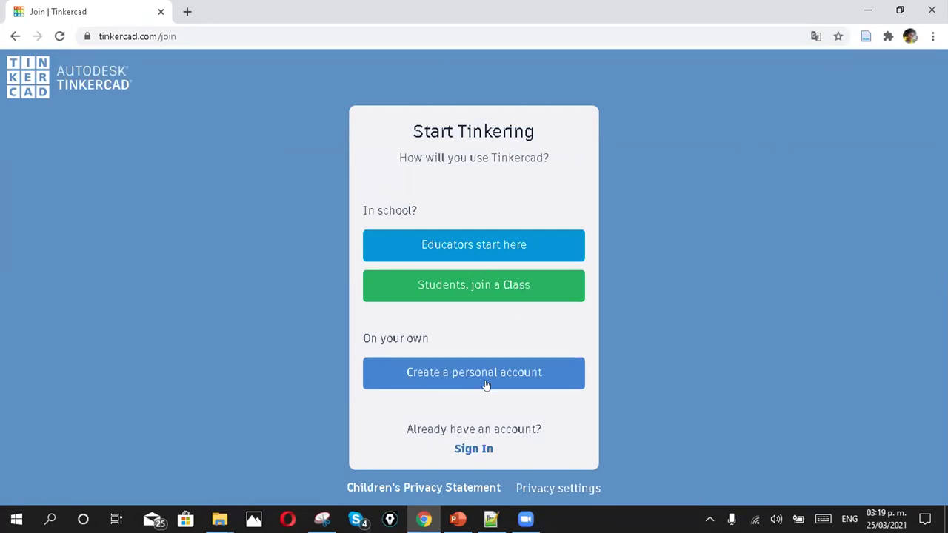
{"action": "left_click", "coordinate": [517, 384]}
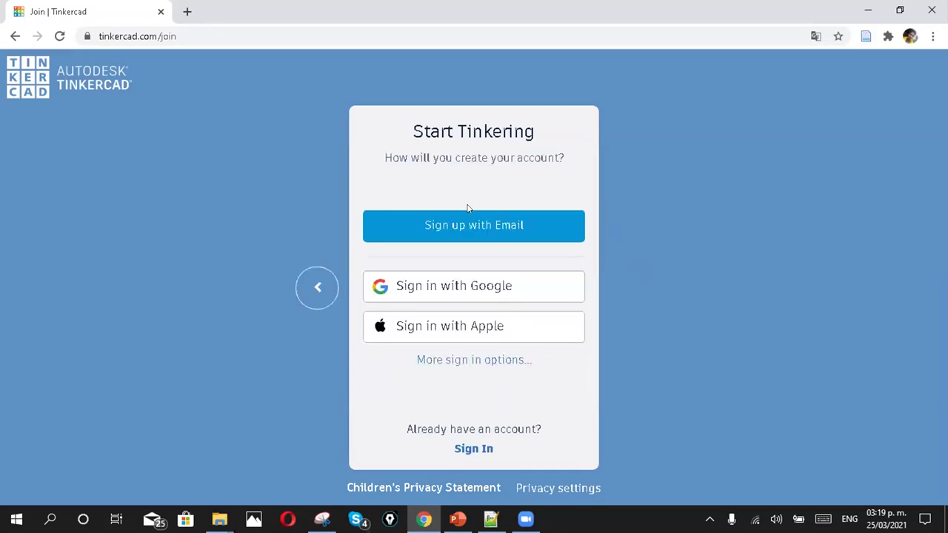
{"action": "left_click", "coordinate": [497, 226]}
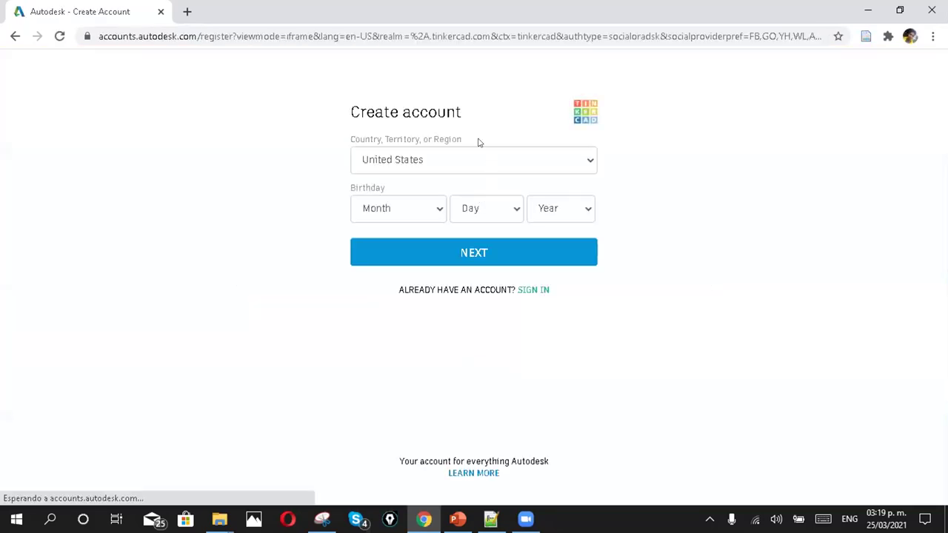
Examine the country and birthday fields of the account creation form and return to the Tinkercad join page
{"action": "left_click", "coordinate": [511, 164]}
{"action": "left_click", "coordinate": [511, 164]}
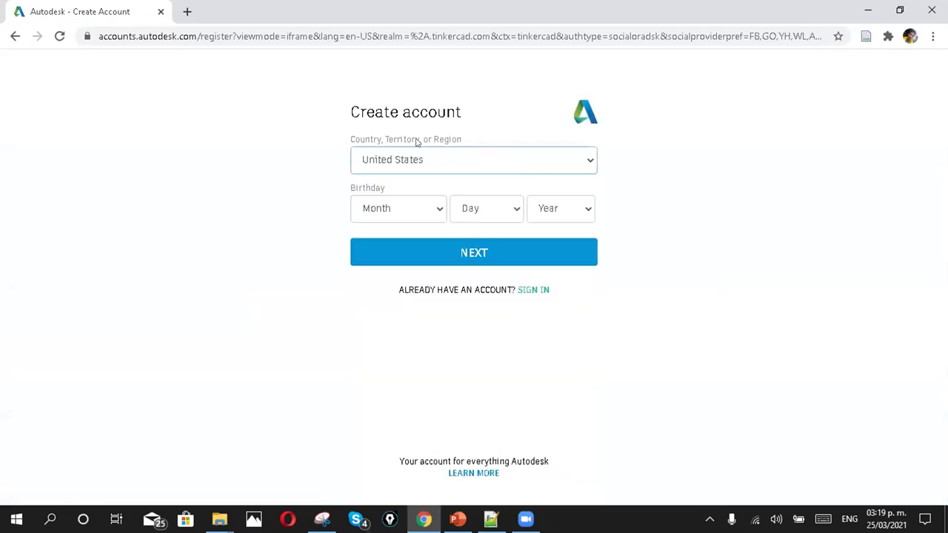
{"action": "left_click", "coordinate": [415, 217]}
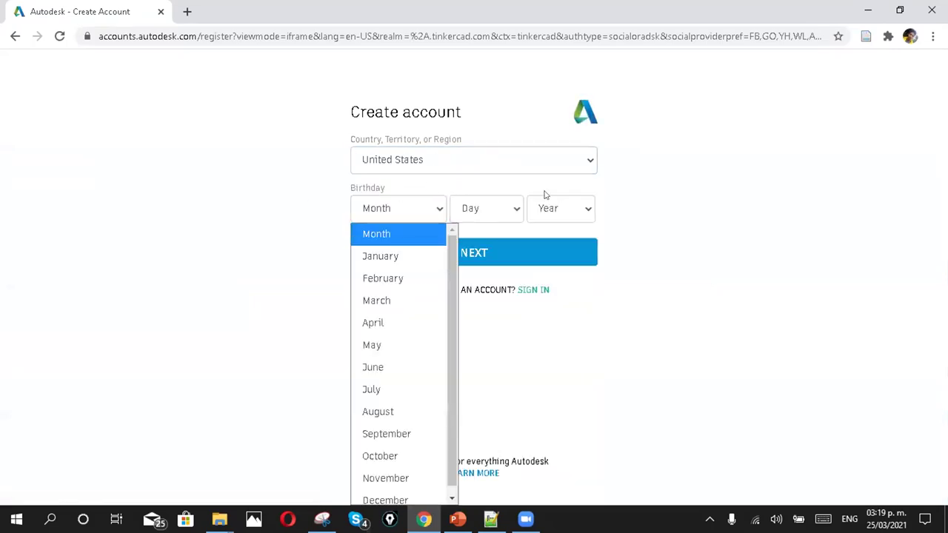
{"action": "left_click", "coordinate": [426, 210]}
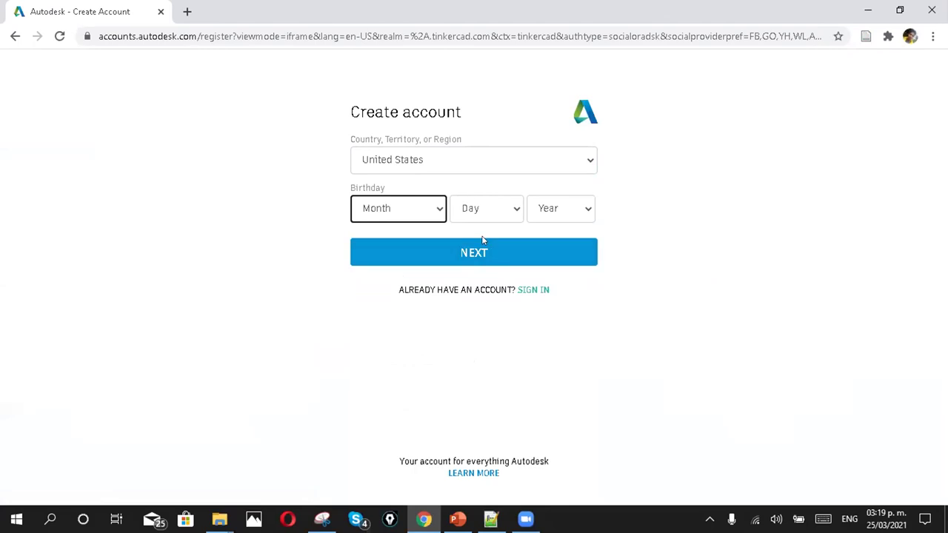
{"action": "left_click", "coordinate": [205, 194]}
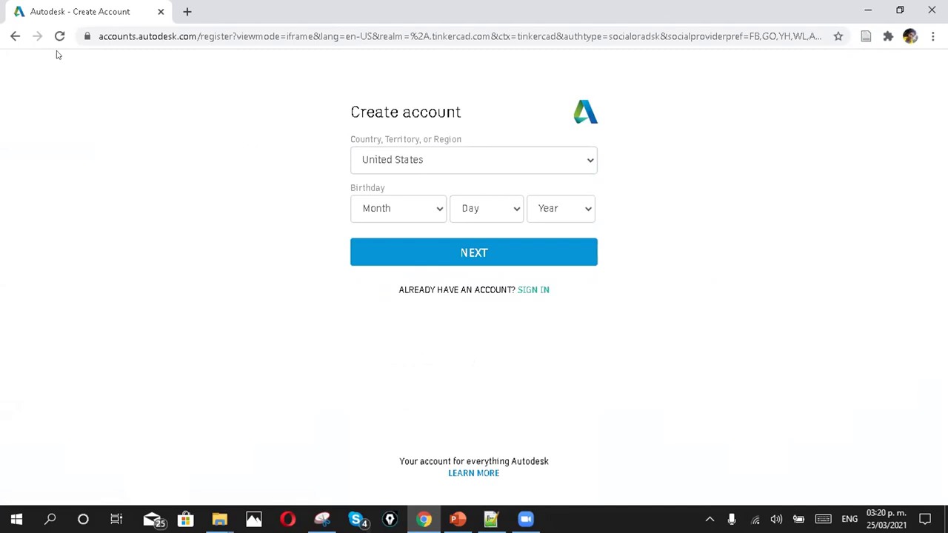
{"action": "left_click", "coordinate": [120, 34]}
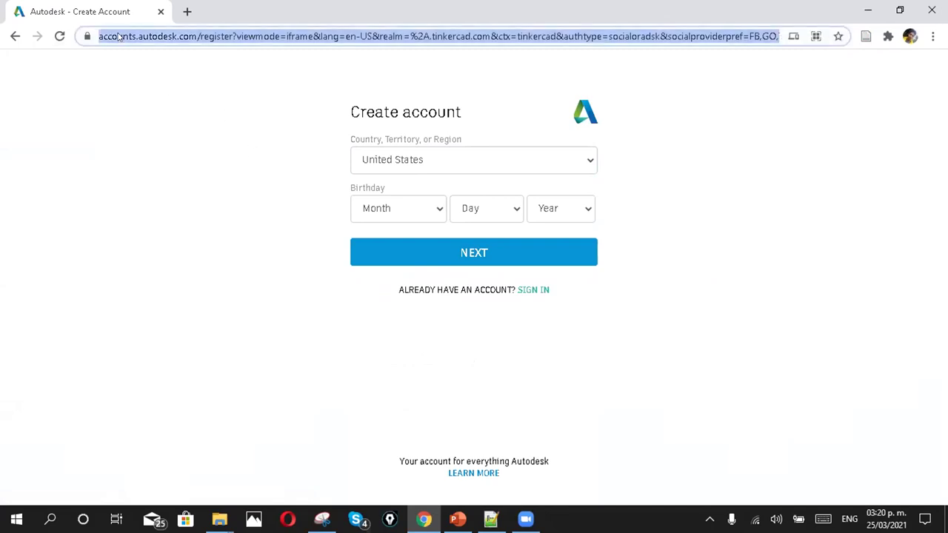
{"action": "left_click", "coordinate": [15, 36]}
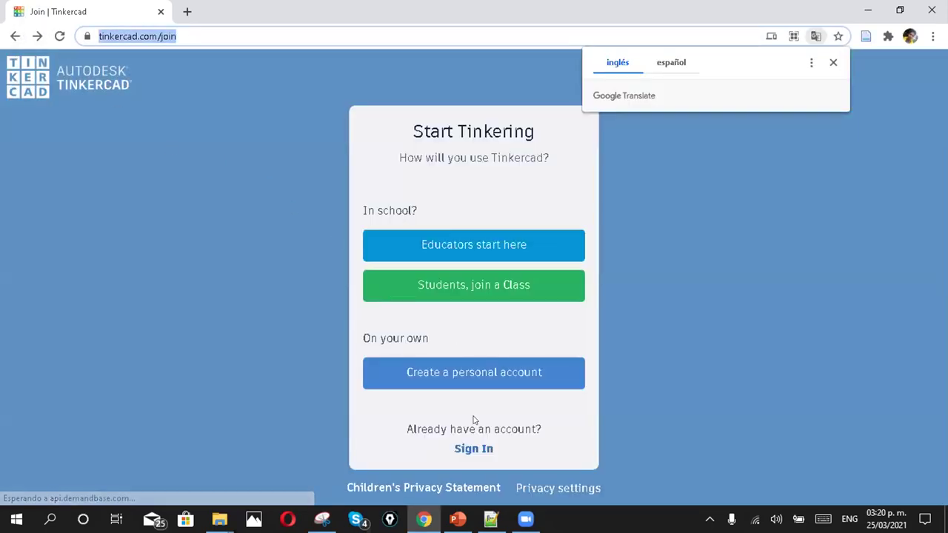
Sign in to Tinkercad with Google using the first listed account and dismiss the translation popup
{"action": "left_click", "coordinate": [473, 452]}
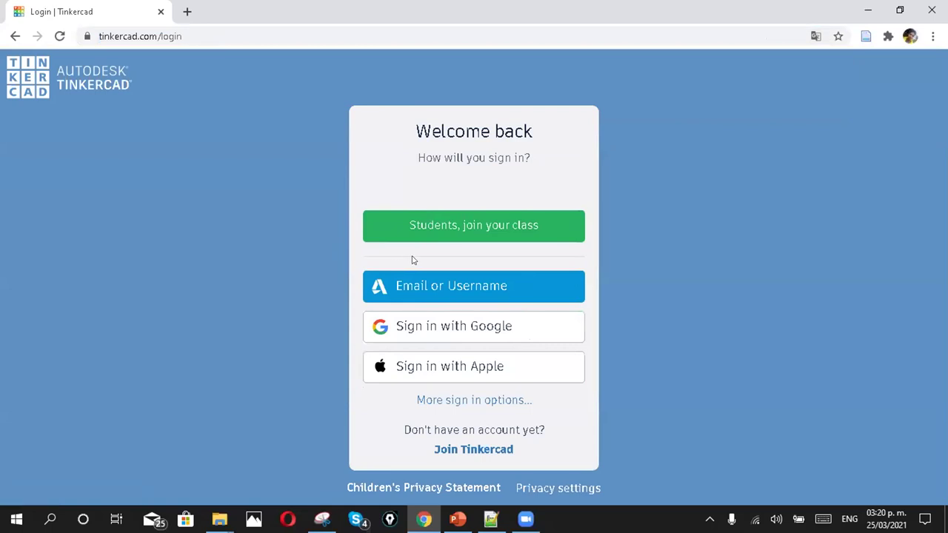
{"action": "left_click", "coordinate": [437, 339]}
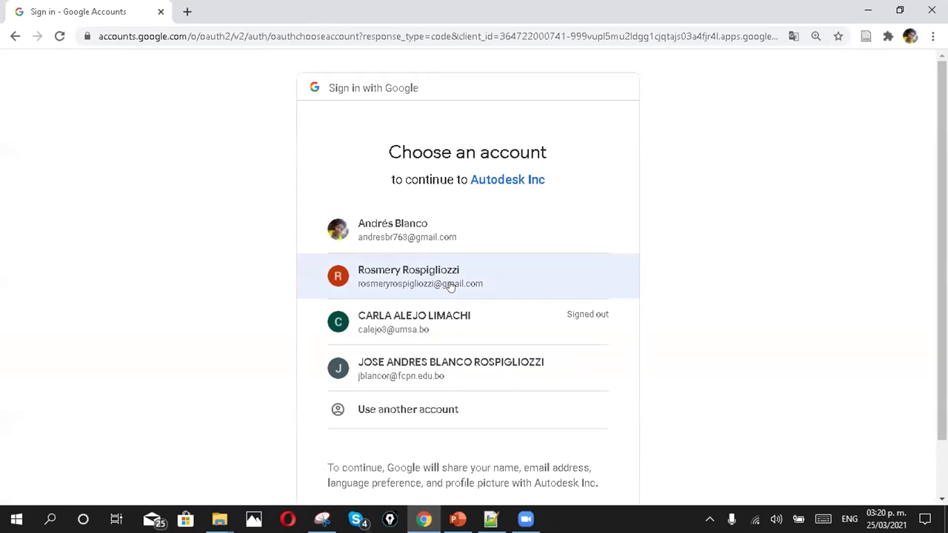
{"action": "left_click", "coordinate": [390, 219]}
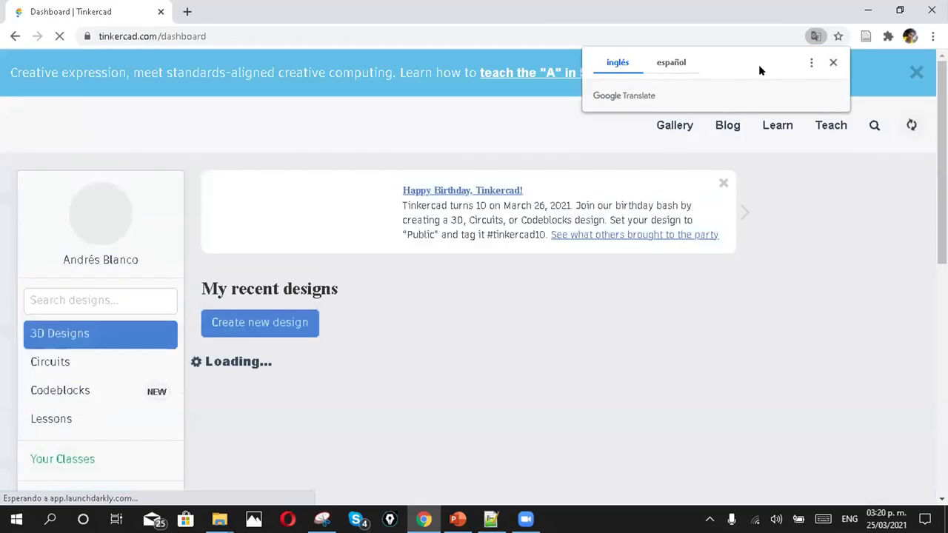
{"action": "left_click", "coordinate": [834, 64]}
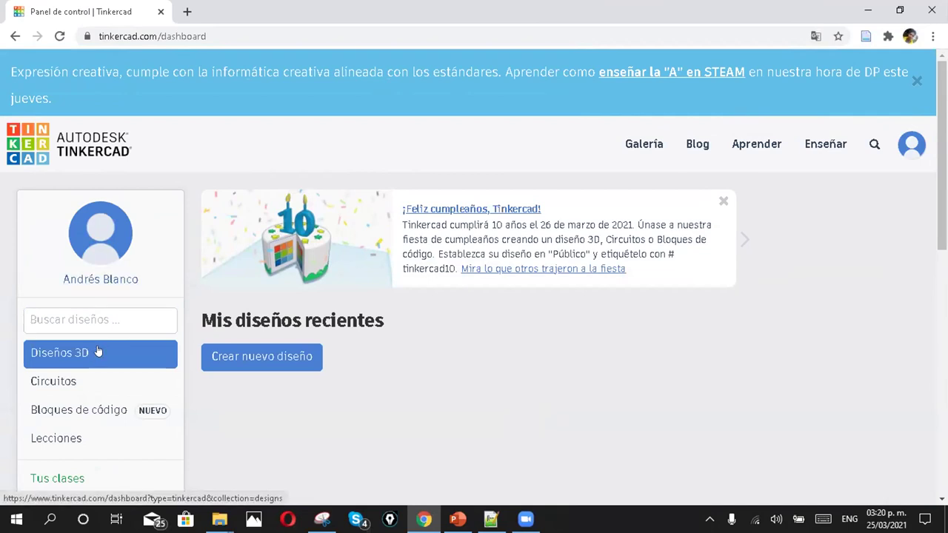
Look over the dashboard sections and open the Circuits (Circuitos) collection
{"action": "scroll", "coordinate": [99, 340], "scroll_direction": "down", "scroll_amount": 1}
{"action": "scroll", "coordinate": [103, 319], "scroll_direction": "down", "scroll_amount": 1}
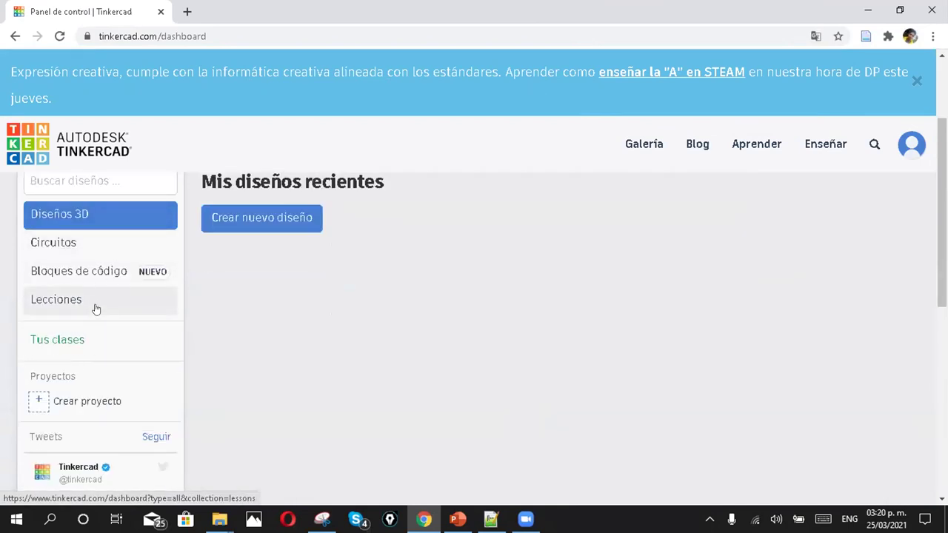
{"action": "scroll", "coordinate": [96, 308], "scroll_direction": "up", "scroll_amount": 1}
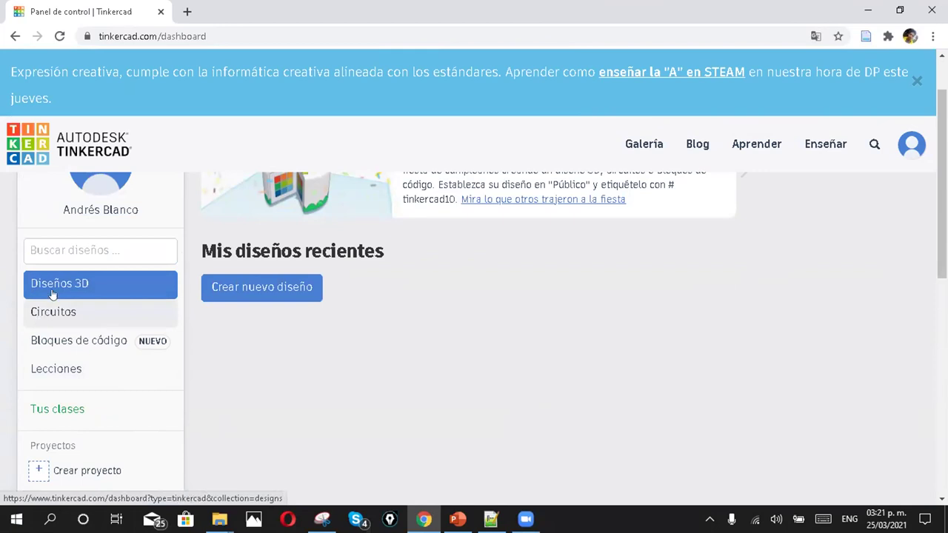
{"action": "left_click", "coordinate": [81, 315]}
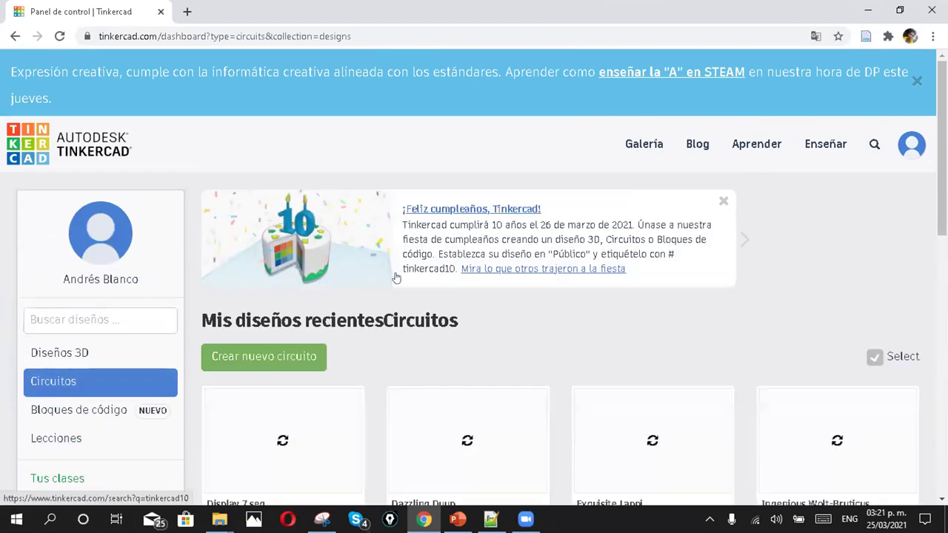
Look through the recent circuit designs in the Circuits collection
{"action": "scroll", "coordinate": [409, 271], "scroll_direction": "down", "scroll_amount": 2}
{"action": "scroll", "coordinate": [412, 271], "scroll_direction": "down", "scroll_amount": 4}
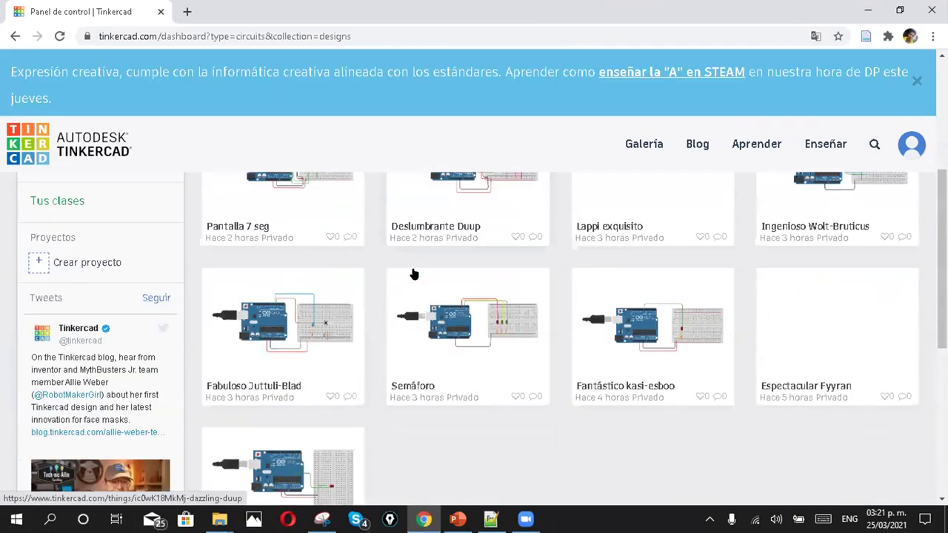
{"action": "scroll", "coordinate": [434, 291], "scroll_direction": "up", "scroll_amount": 5}
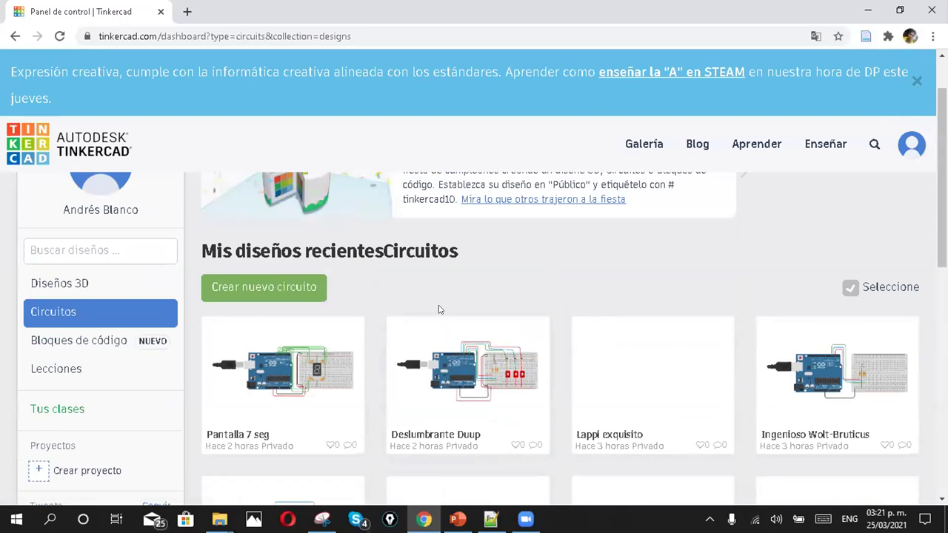
{"action": "scroll", "coordinate": [440, 310], "scroll_direction": "up", "scroll_amount": 1}
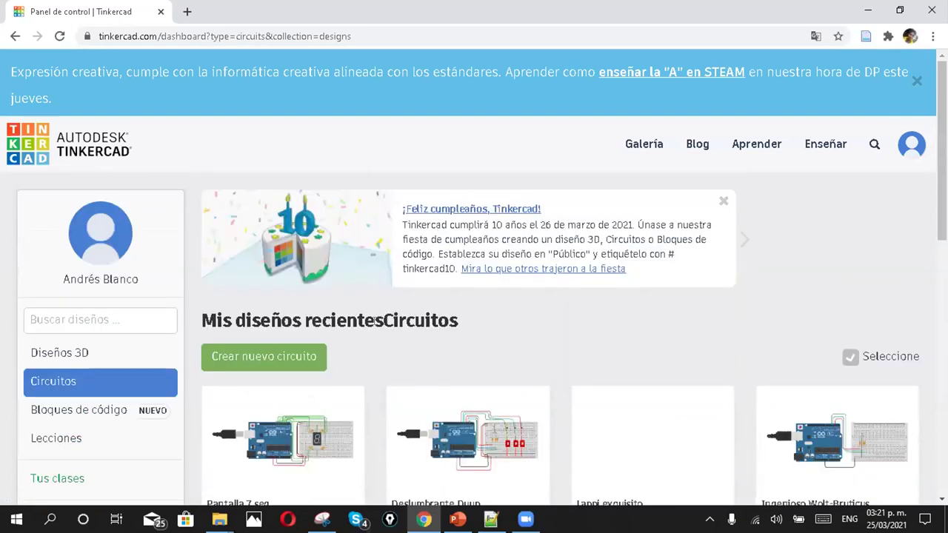
{"action": "scroll", "coordinate": [442, 333], "scroll_direction": "down", "scroll_amount": 5}
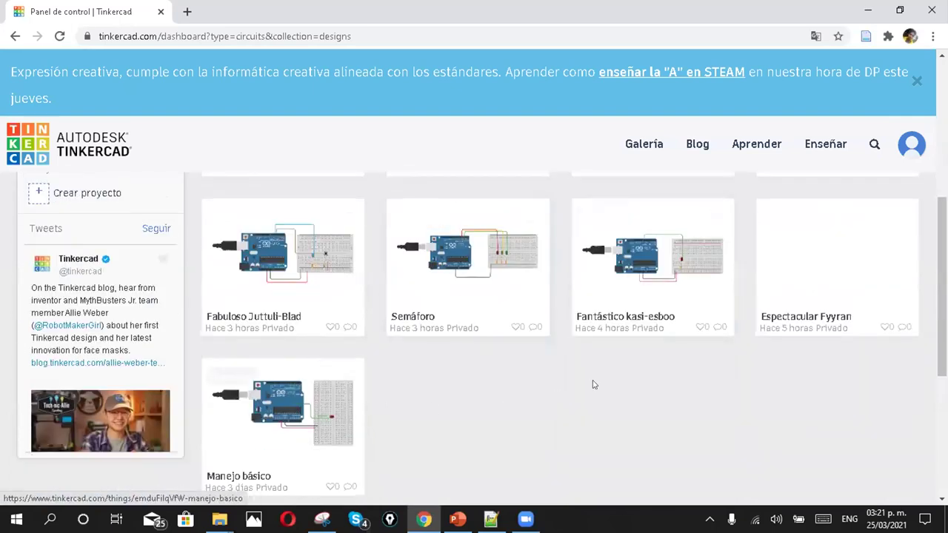
{"action": "scroll", "coordinate": [518, 352], "scroll_direction": "up", "scroll_amount": 4}
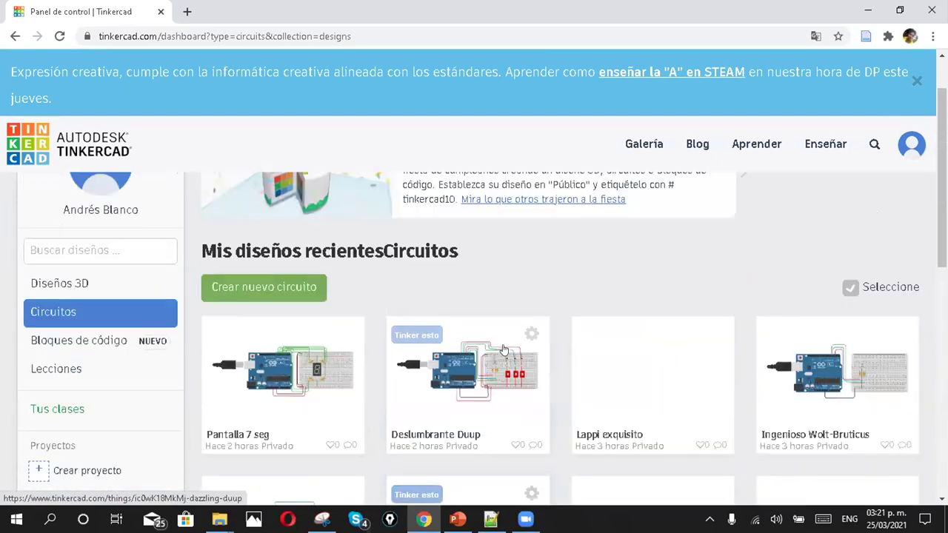
{"action": "scroll", "coordinate": [504, 352], "scroll_direction": "up", "scroll_amount": 1}
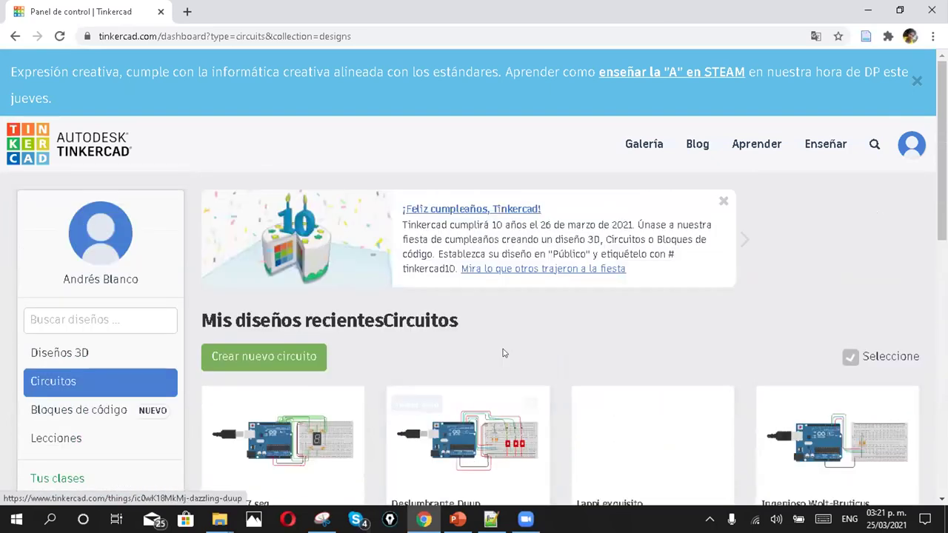
Create a new circuit, dismiss the starters tip and rename the design as "Primer circuito"
{"action": "left_click", "coordinate": [256, 367]}
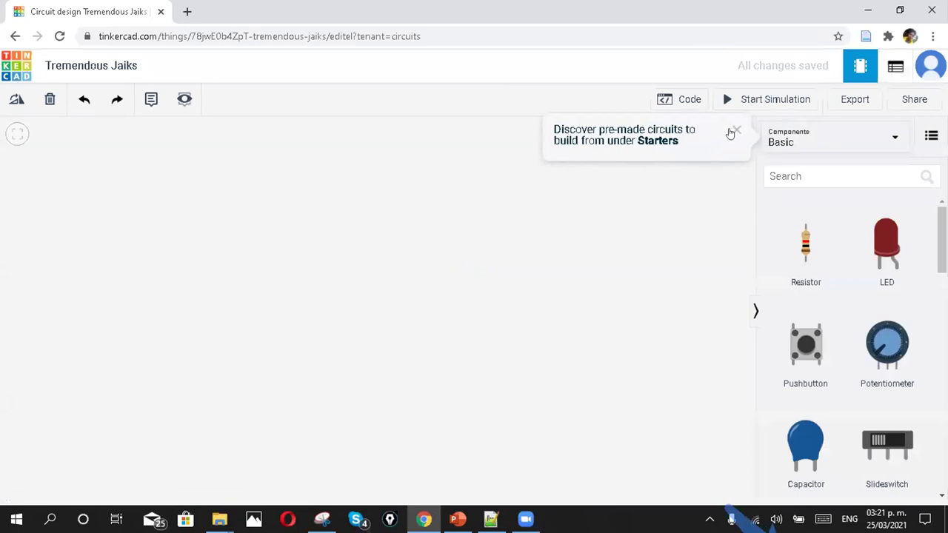
{"action": "left_click", "coordinate": [731, 132]}
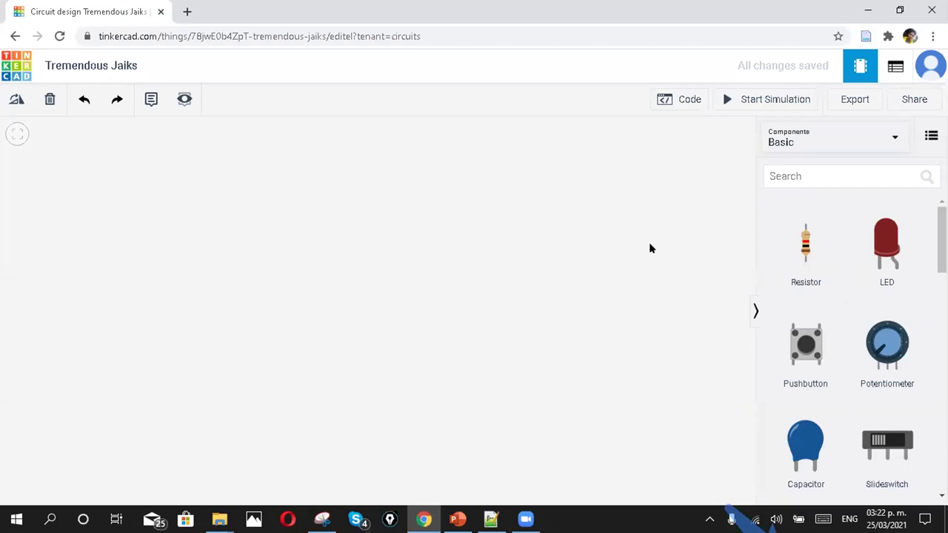
{"action": "left_click", "coordinate": [82, 65]}
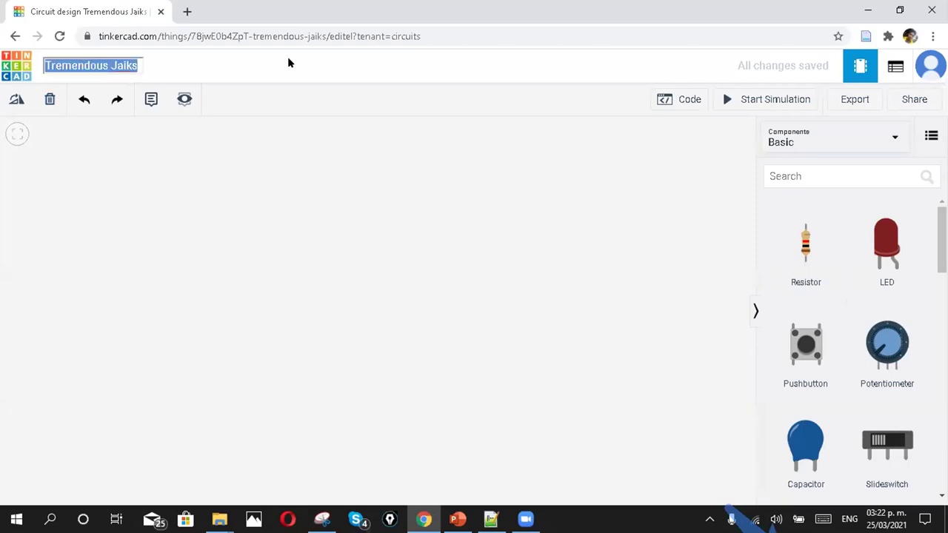
{"action": "type", "text": "Primer"}
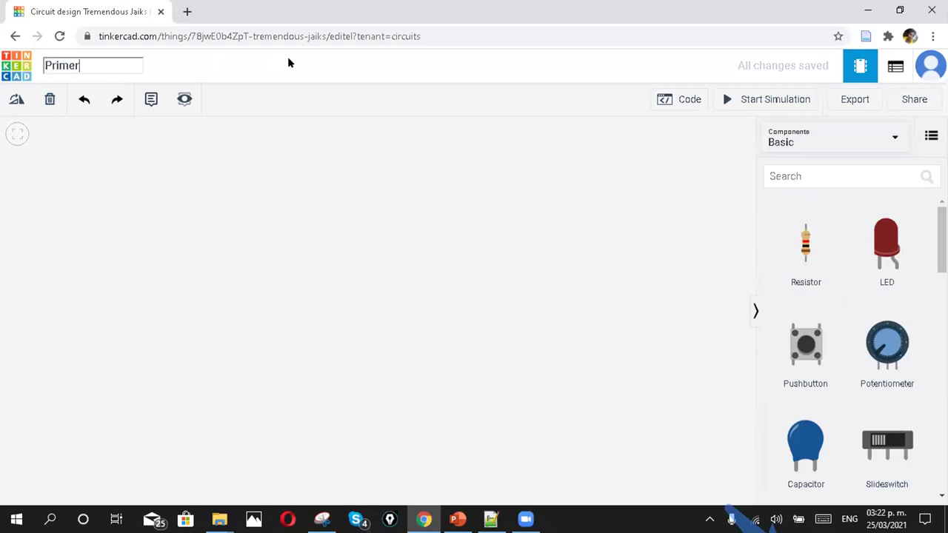
{"action": "type", "text": " circuito"}
{"action": "left_click", "coordinate": [250, 251]}
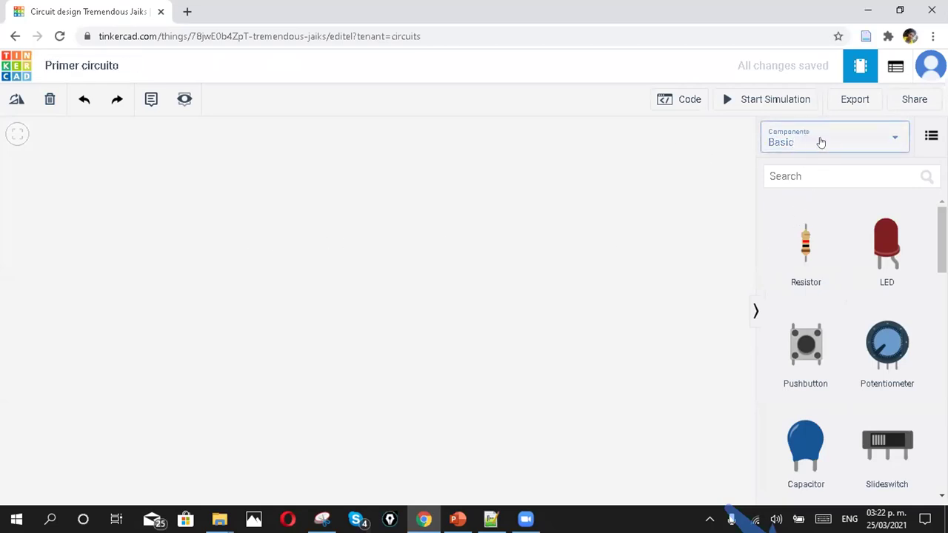
Browse the Basic components, switch the component library to All and examine the full range of parts
{"action": "scroll", "coordinate": [815, 259], "scroll_direction": "down", "scroll_amount": 10}
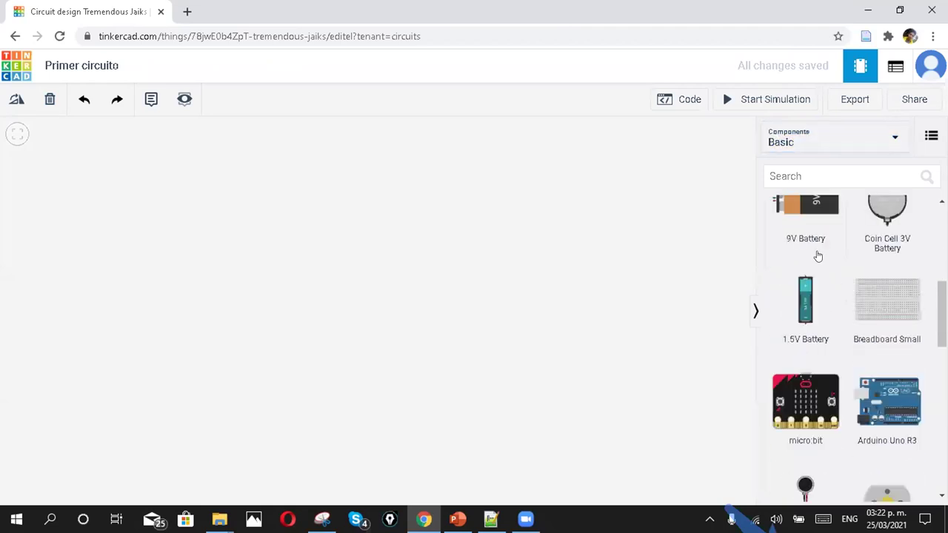
{"action": "scroll", "coordinate": [815, 256], "scroll_direction": "up", "scroll_amount": 10}
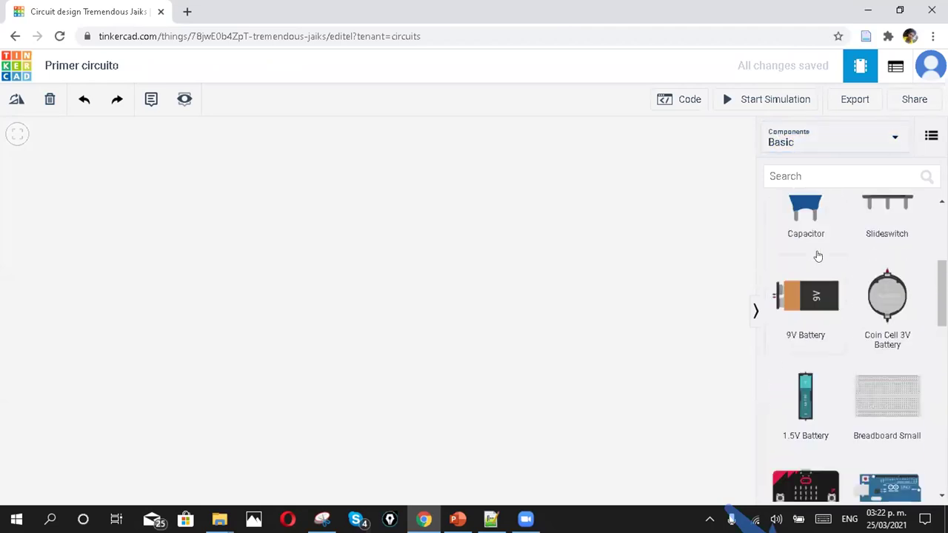
{"action": "left_click", "coordinate": [829, 141]}
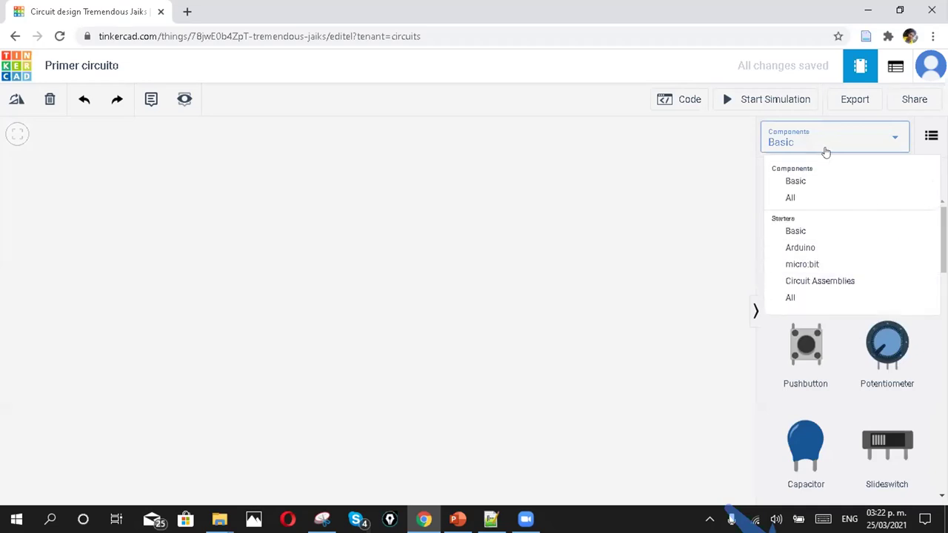
{"action": "left_click", "coordinate": [793, 197]}
{"action": "scroll", "coordinate": [814, 237], "scroll_direction": "down", "scroll_amount": 15}
{"action": "scroll", "coordinate": [817, 254], "scroll_direction": "down", "scroll_amount": 15}
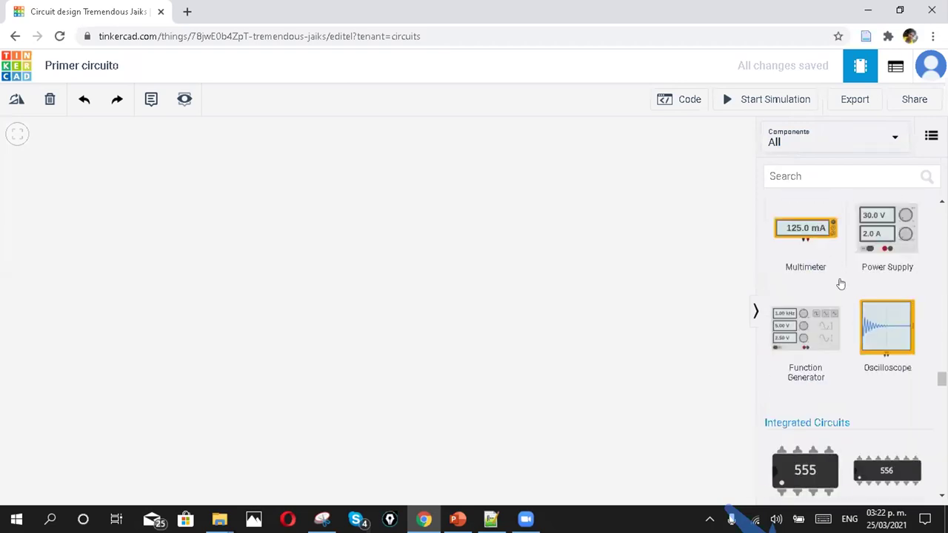
{"action": "scroll", "coordinate": [840, 281], "scroll_direction": "up", "scroll_amount": 10}
{"action": "scroll", "coordinate": [850, 275], "scroll_direction": "up", "scroll_amount": 15}
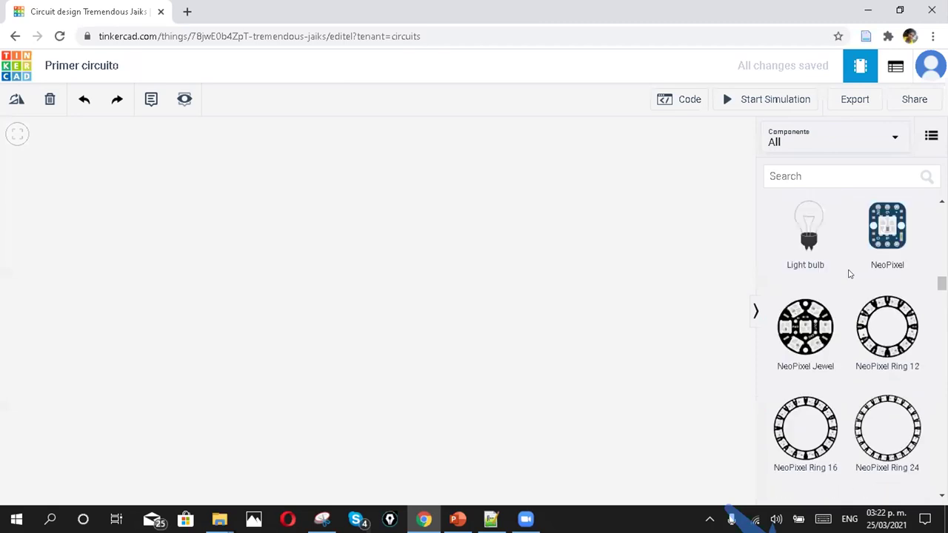
Switch the component library back to Basic and find the Arduino Uno R3 among the parts
{"action": "left_click", "coordinate": [840, 135]}
{"action": "left_click", "coordinate": [807, 183]}
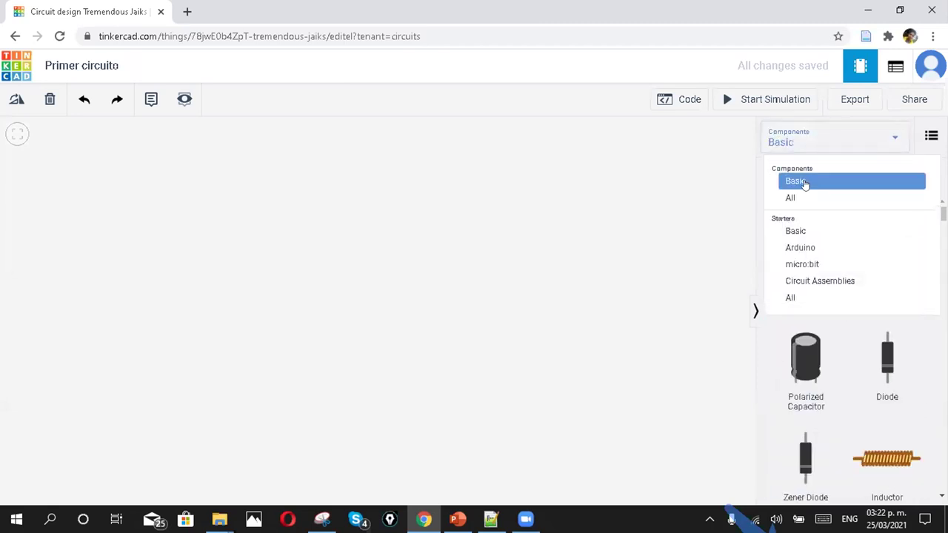
{"action": "scroll", "coordinate": [806, 282], "scroll_direction": "down", "scroll_amount": 5}
{"action": "scroll", "coordinate": [809, 287], "scroll_direction": "down", "scroll_amount": 2}
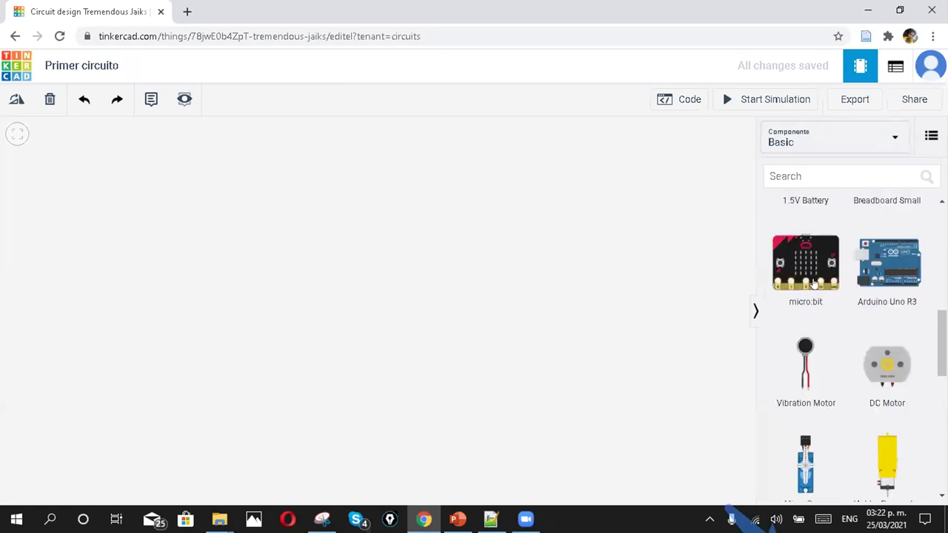
{"action": "scroll", "coordinate": [910, 279], "scroll_direction": "up", "scroll_amount": 1}
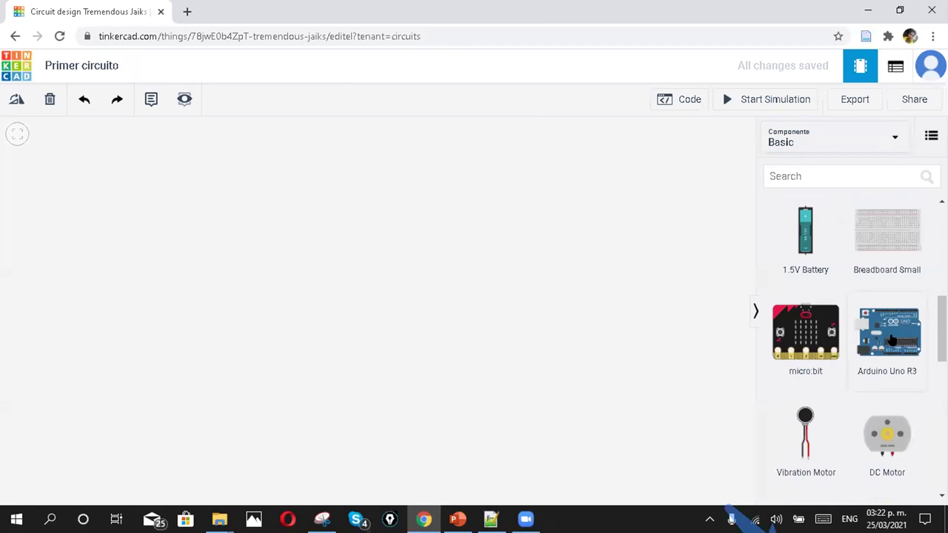
{"action": "left_click_drag", "start_coordinate": [624, 263], "coordinate": [594, 288]}
{"action": "left_click_drag", "start_coordinate": [705, 306], "coordinate": [887, 340]}
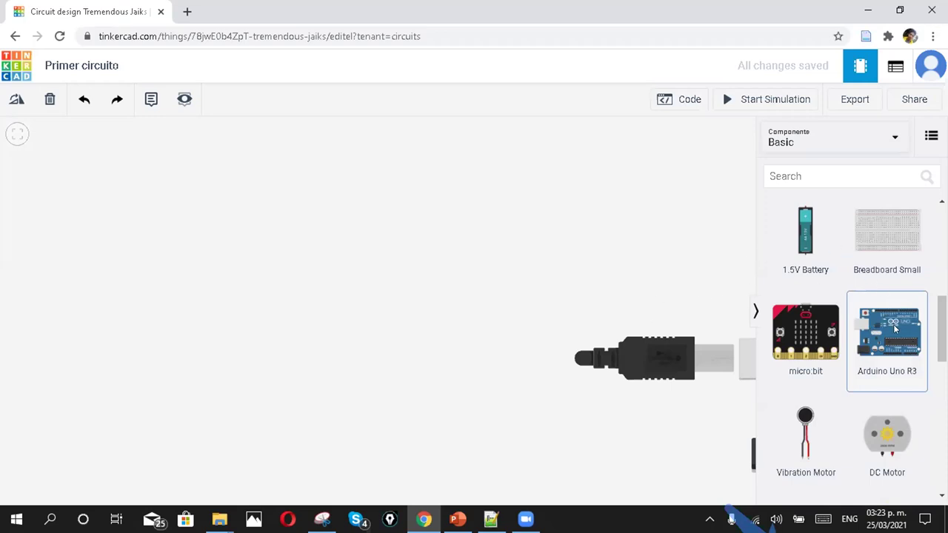
{"action": "key", "text": "Delete"}
Place an Arduino Uno R3 on the workplane and a Breadboard Small just to its right
{"action": "left_click_drag", "start_coordinate": [687, 272], "coordinate": [287, 265]}
{"action": "left_click", "coordinate": [210, 193]}
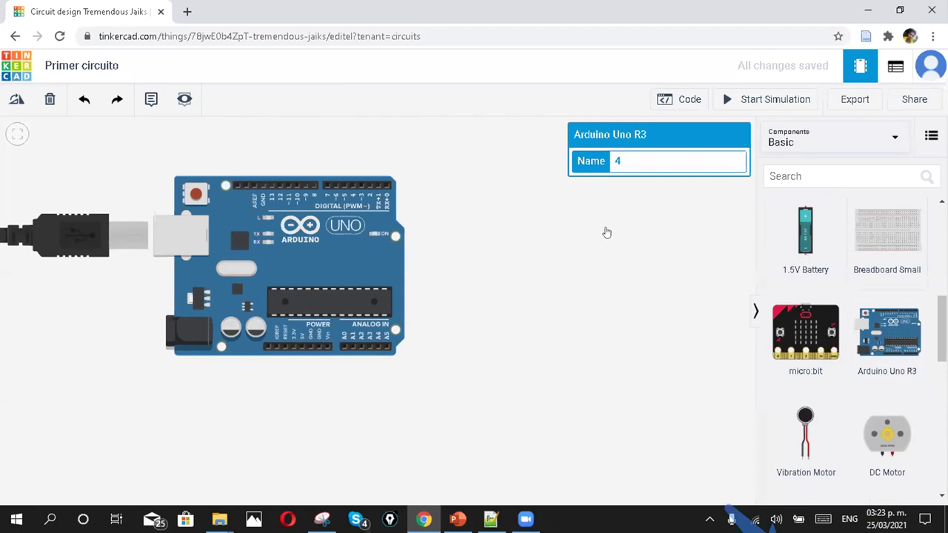
{"action": "left_click_drag", "start_coordinate": [605, 232], "coordinate": [582, 273]}
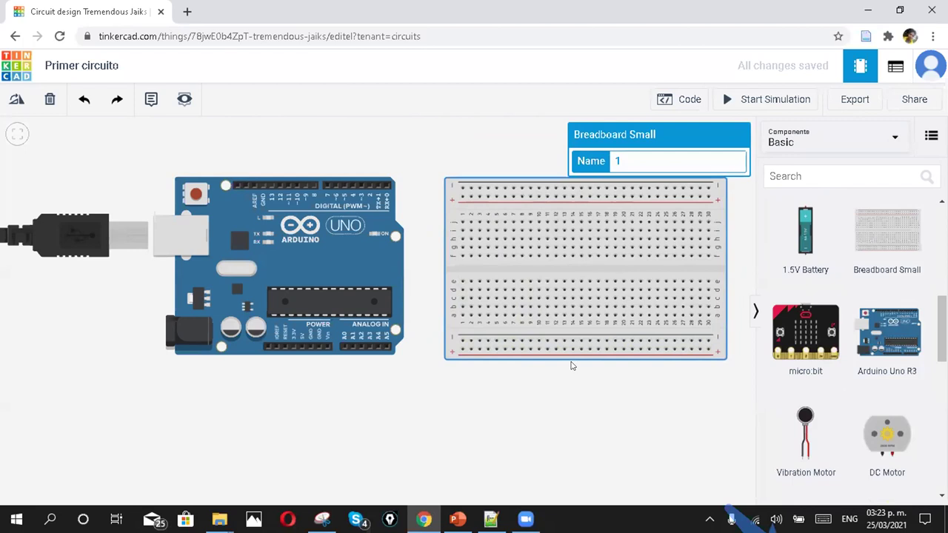
{"action": "left_click", "coordinate": [602, 415]}
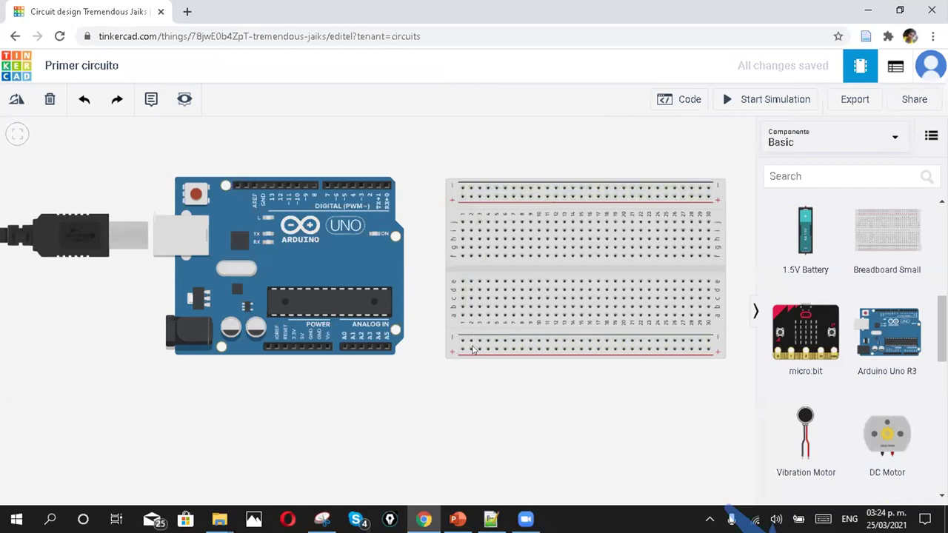
Wire the breadboard's lower positive rail to its upper positive rail around the left side and colour the wire red
{"action": "left_click", "coordinate": [460, 350]}
{"action": "left_click", "coordinate": [424, 347]}
{"action": "left_click", "coordinate": [422, 199]}
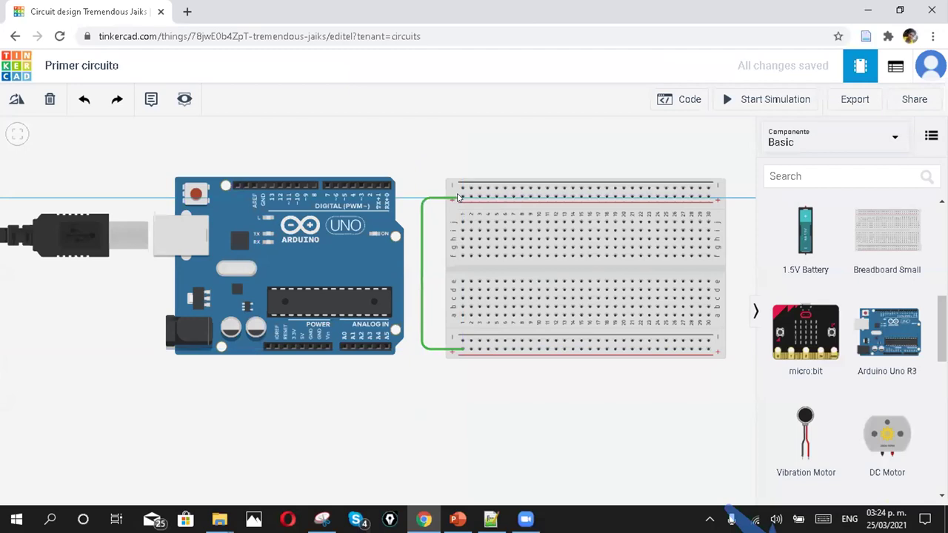
{"action": "left_click", "coordinate": [462, 197]}
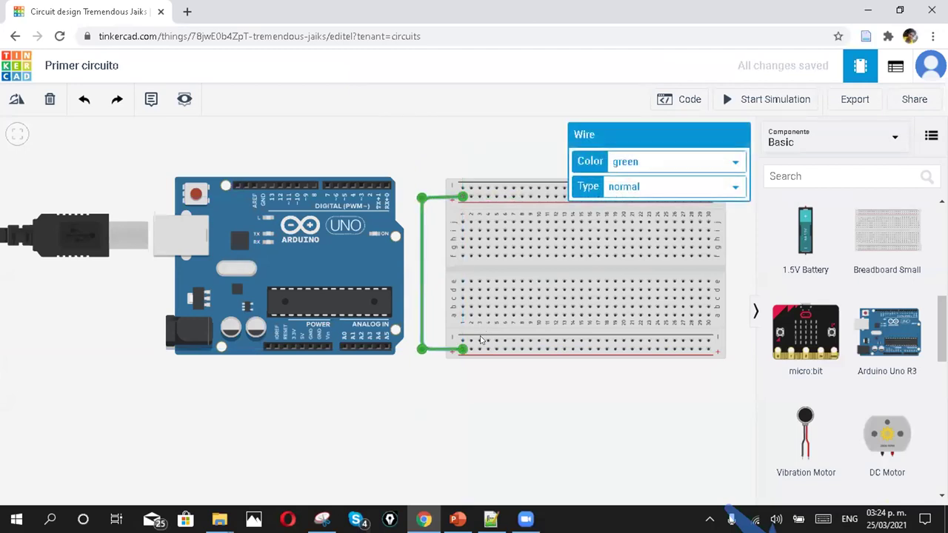
{"action": "left_click", "coordinate": [650, 165]}
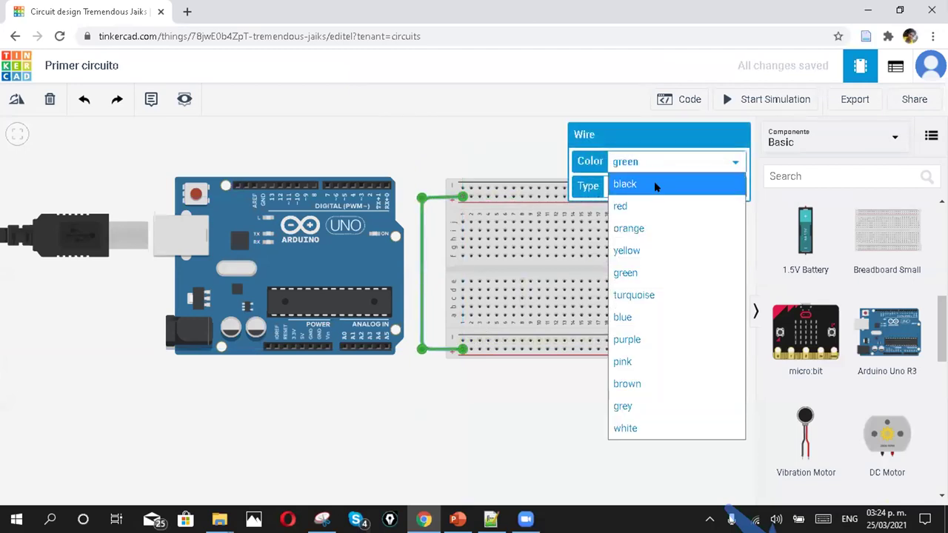
{"action": "left_click", "coordinate": [651, 205]}
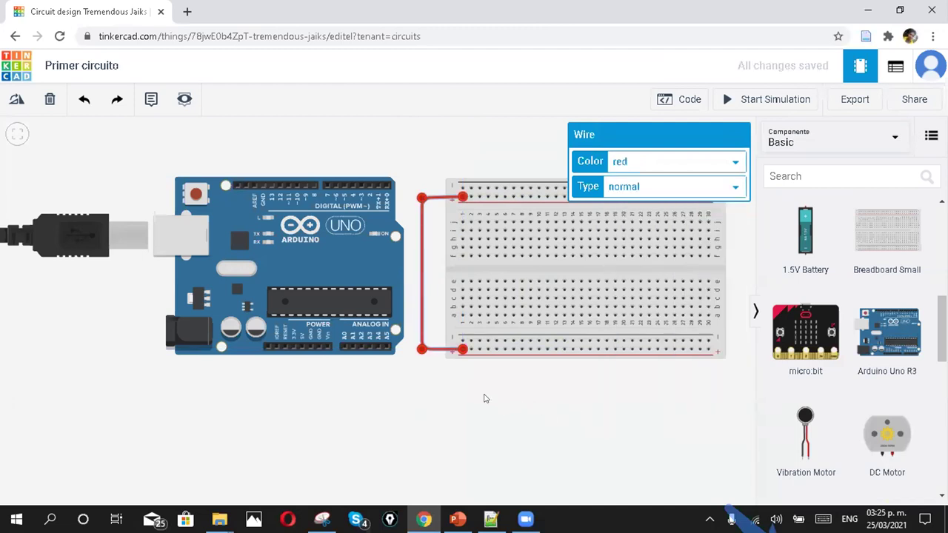
{"action": "left_click", "coordinate": [476, 374]}
Wire the breadboard's lower negative rail to its upper negative rail around the left side and colour the wire black
{"action": "left_click", "coordinate": [462, 341]}
{"action": "left_click", "coordinate": [435, 339]}
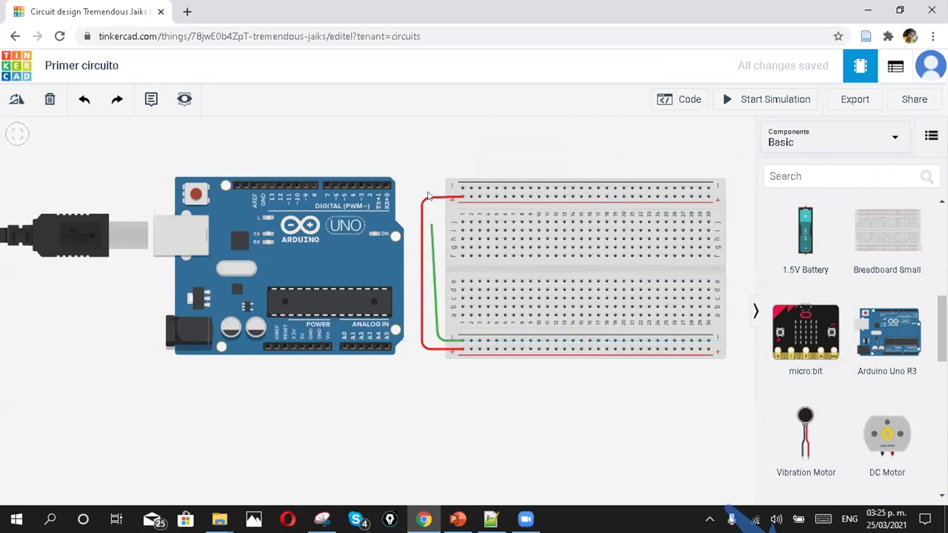
{"action": "left_click", "coordinate": [447, 186]}
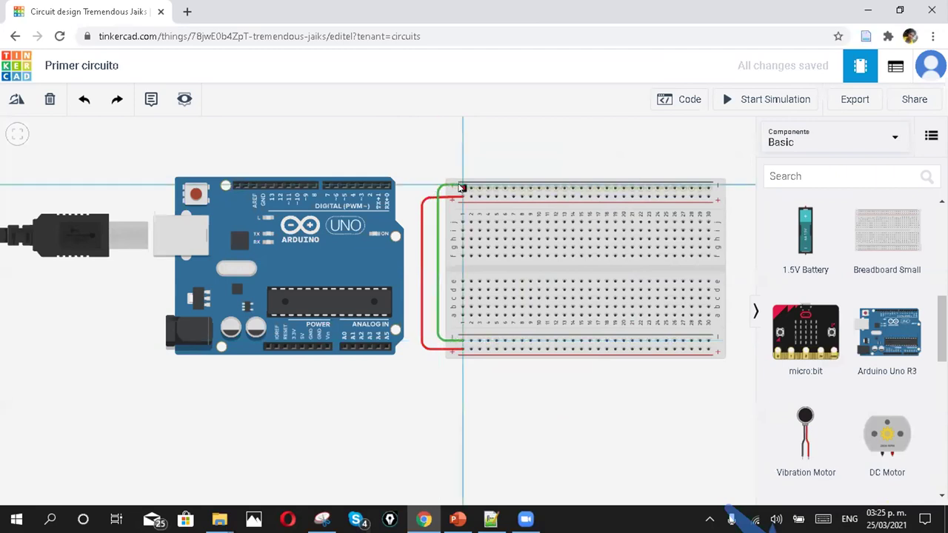
{"action": "left_click", "coordinate": [462, 188]}
{"action": "left_click", "coordinate": [678, 164]}
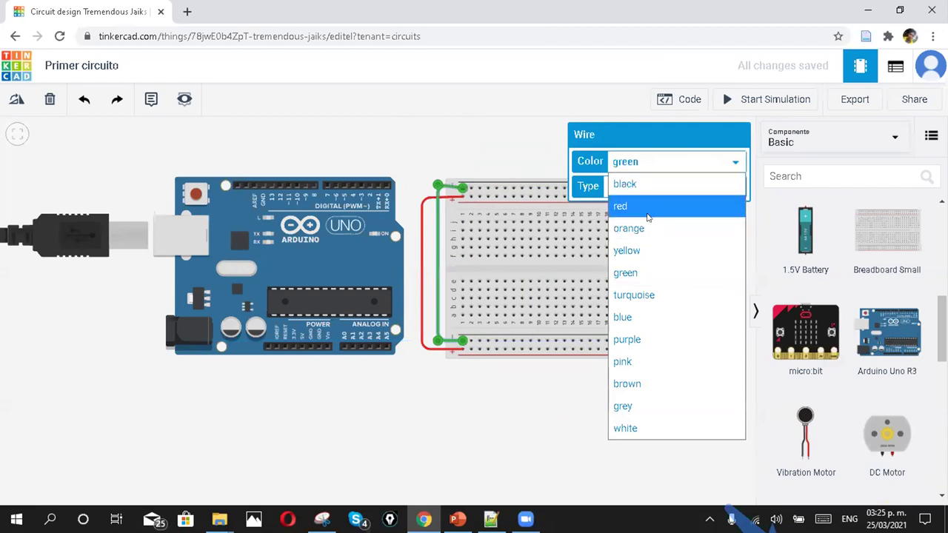
{"action": "left_click", "coordinate": [628, 184]}
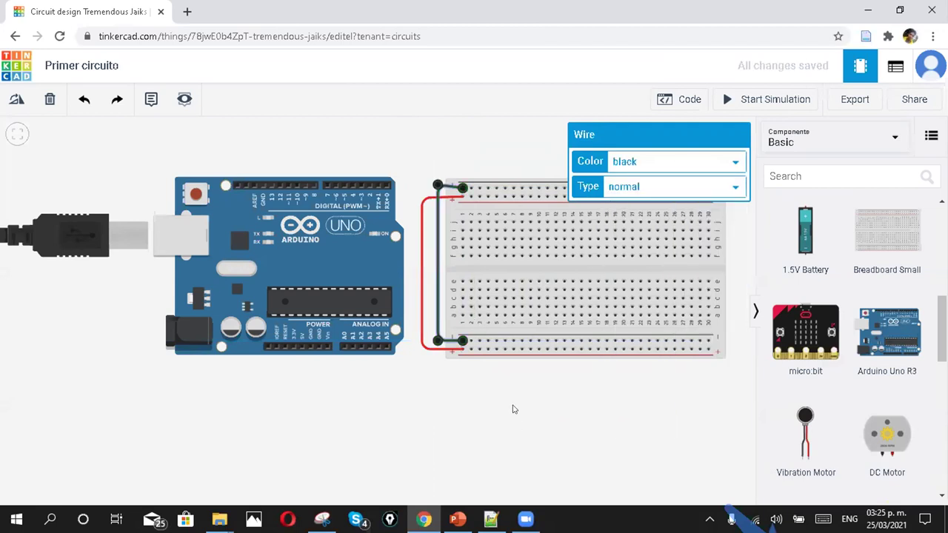
{"action": "left_click", "coordinate": [511, 408]}
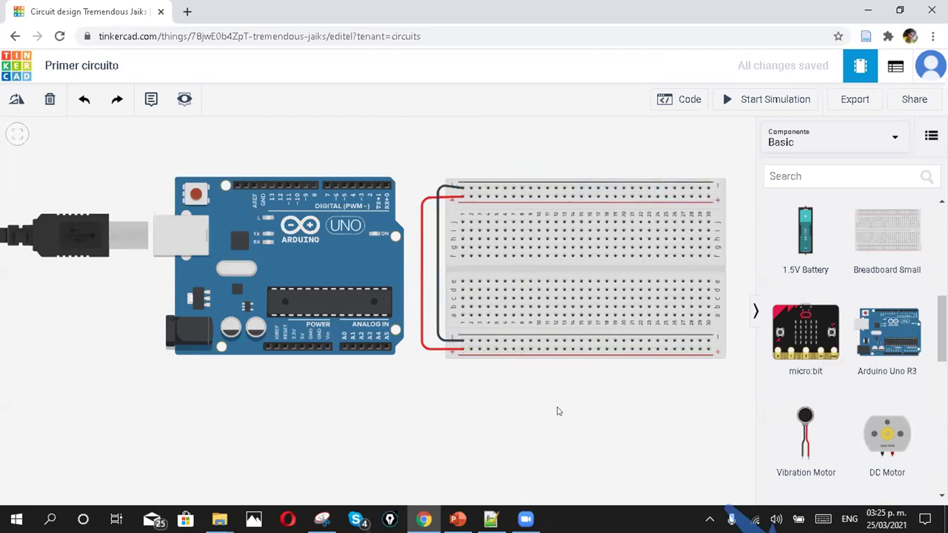
Place an LED on the breadboard in row d, with its cathode in column 4 and its anode in column 5
{"action": "scroll", "coordinate": [550, 373], "scroll_direction": "down", "scroll_amount": 1}
{"action": "scroll", "coordinate": [897, 299], "scroll_direction": "up", "scroll_amount": 5}
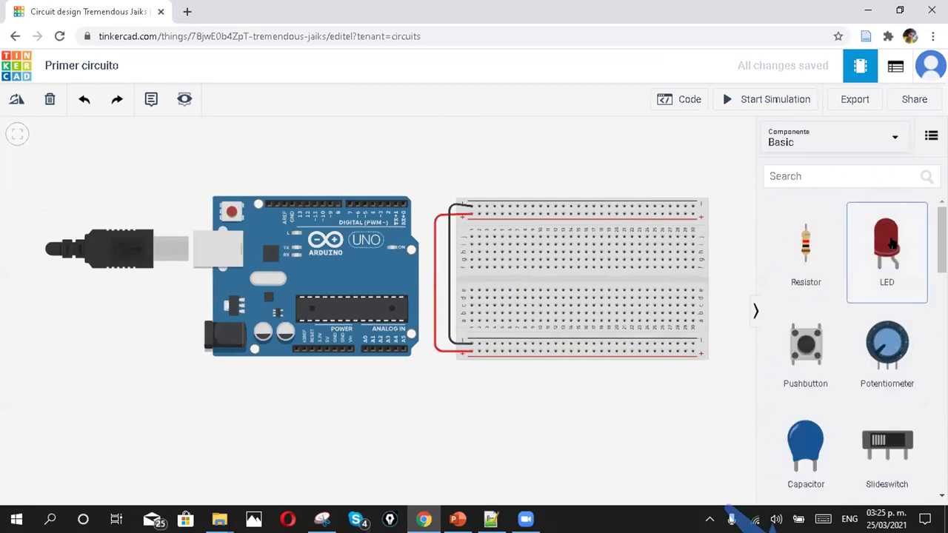
{"action": "left_click_drag", "start_coordinate": [886, 255], "coordinate": [502, 305]}
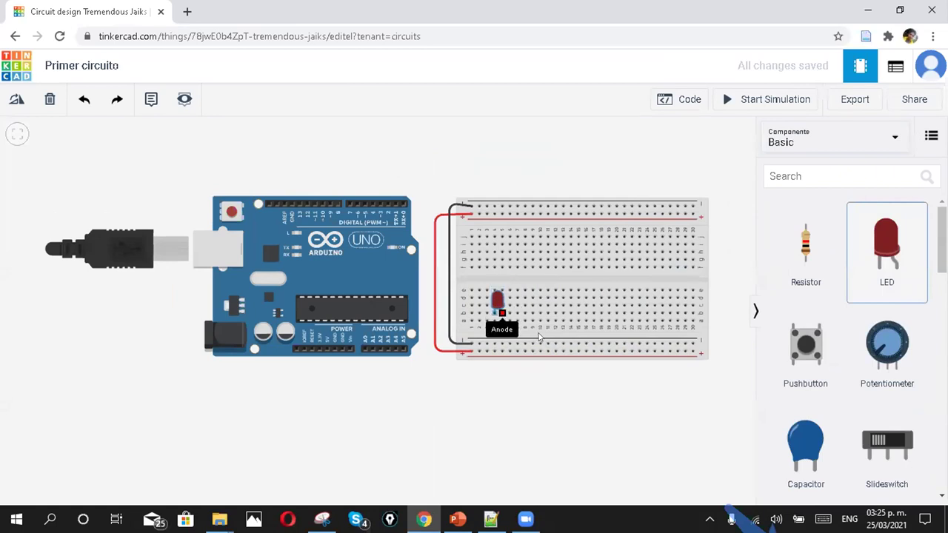
{"action": "left_click_drag", "start_coordinate": [504, 306], "coordinate": [500, 287]}
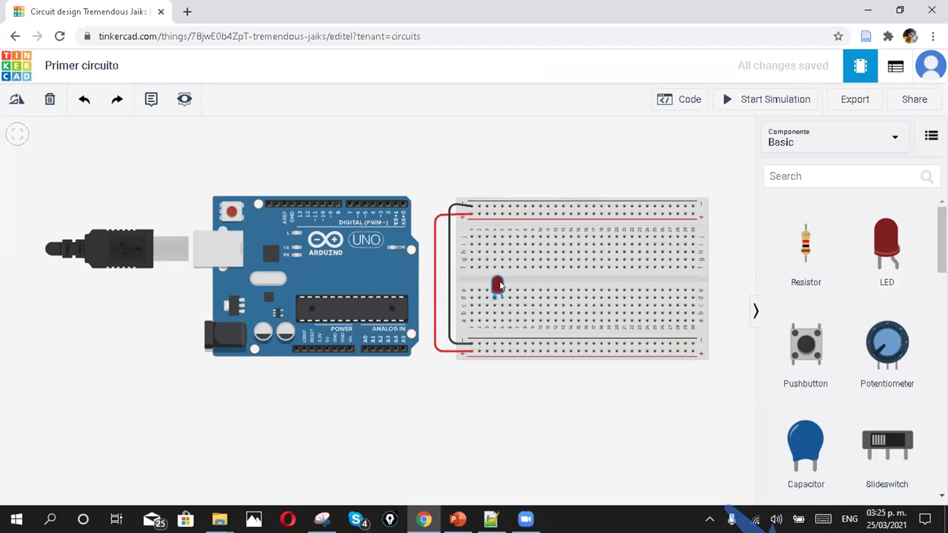
Place a vertical resistor from column 4, row b, below the LED's cathode to the breadboard's lower negative rail
{"action": "left_click_drag", "start_coordinate": [805, 249], "coordinate": [492, 331]}
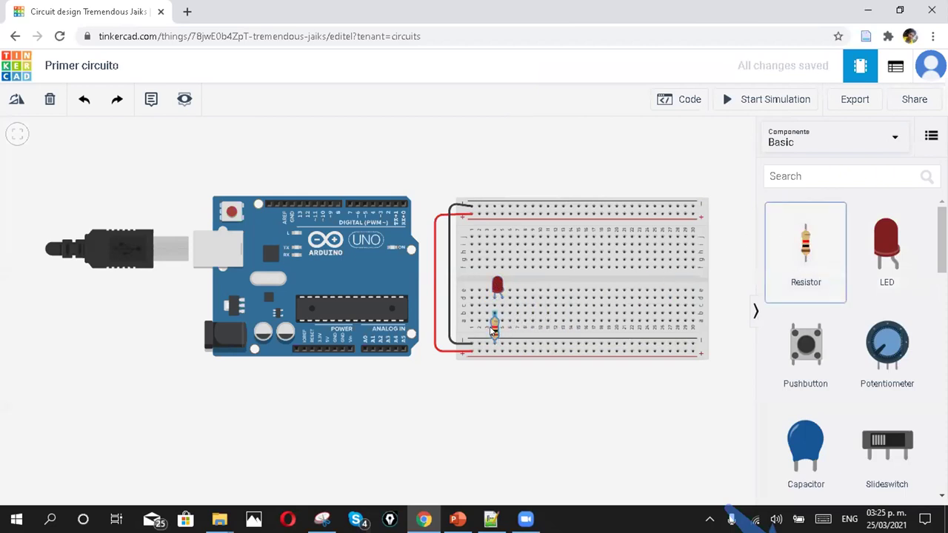
{"action": "left_click", "coordinate": [506, 342]}
{"action": "scroll", "coordinate": [505, 342], "scroll_direction": "up", "scroll_amount": 5}
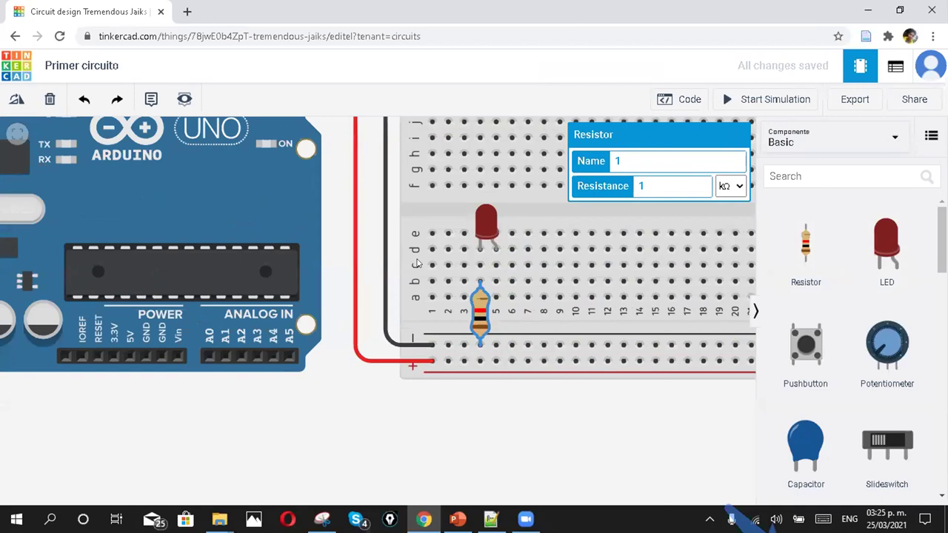
{"action": "scroll", "coordinate": [489, 248], "scroll_direction": "down", "scroll_amount": 2}
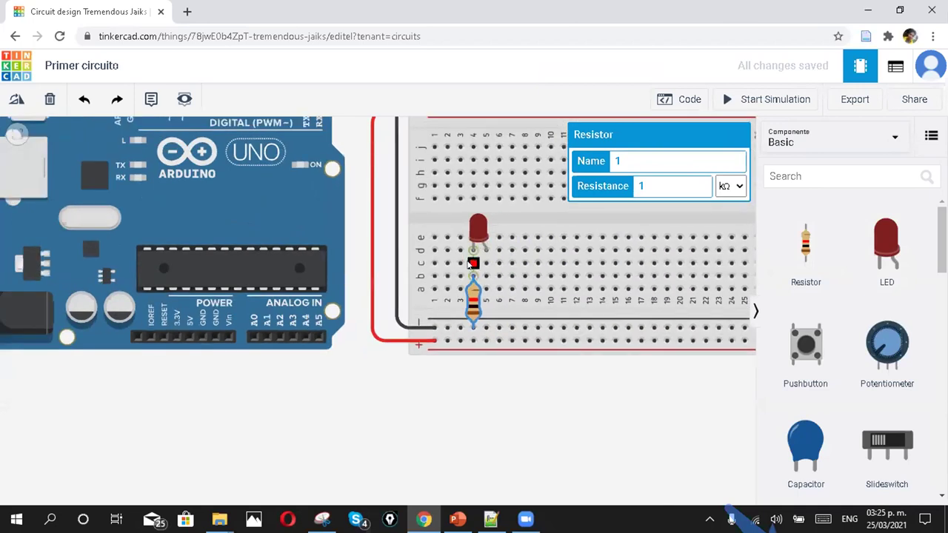
{"action": "scroll", "coordinate": [488, 222], "scroll_direction": "down", "scroll_amount": 1}
{"action": "scroll", "coordinate": [483, 208], "scroll_direction": "up", "scroll_amount": 1}
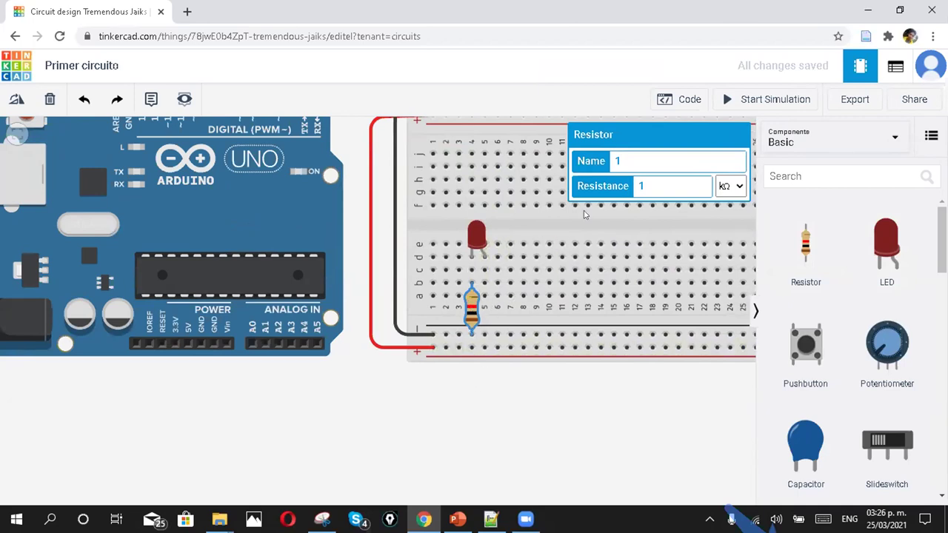
Set the resistor's resistance to 330 Ω
{"action": "key", "text": "BackSpace"}
{"action": "type", "text": "330"}
{"action": "left_click", "coordinate": [728, 188]}
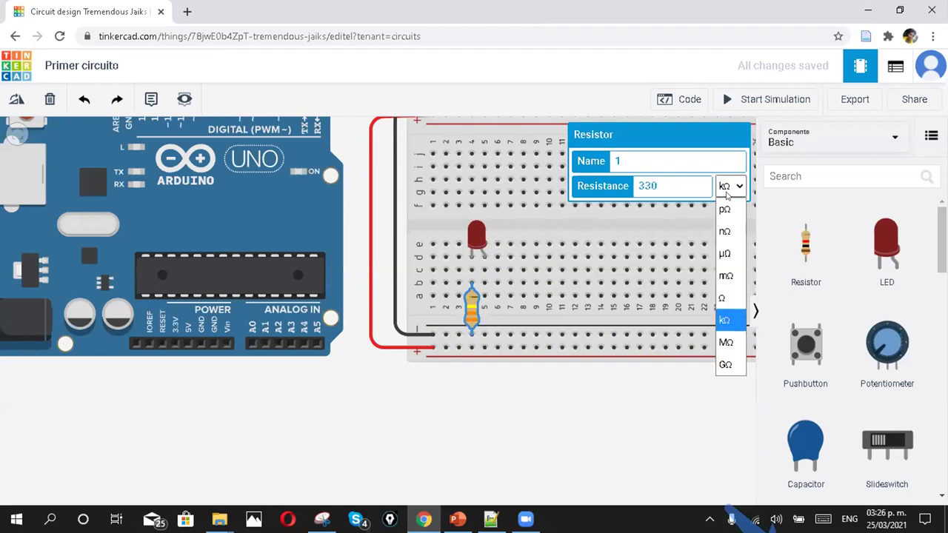
{"action": "left_click", "coordinate": [726, 298]}
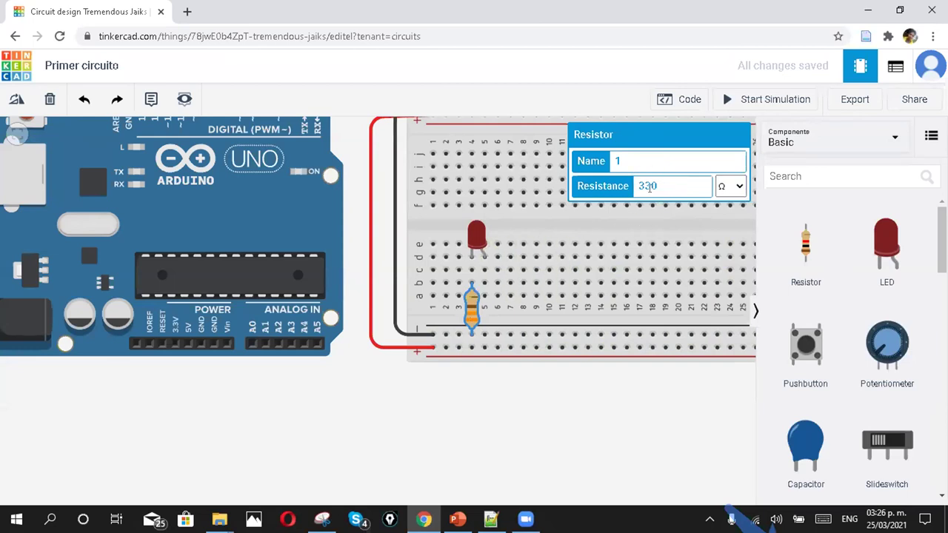
{"action": "left_click", "coordinate": [537, 425]}
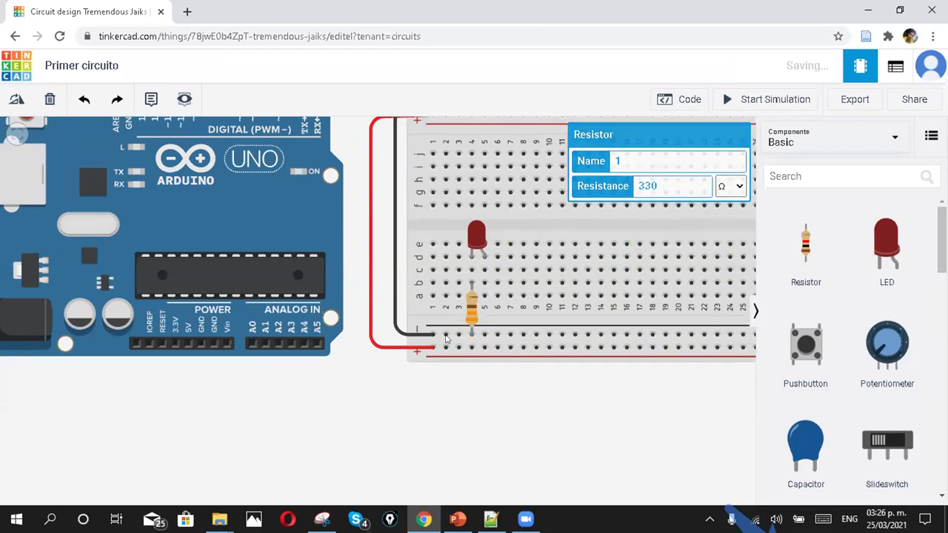
Wire Arduino digital pin 13 over the top of the boards to the LED's anode, keeping the wire green
{"action": "scroll", "coordinate": [363, 284], "scroll_direction": "down", "scroll_amount": 1}
{"action": "scroll", "coordinate": [368, 231], "scroll_direction": "down", "scroll_amount": 1}
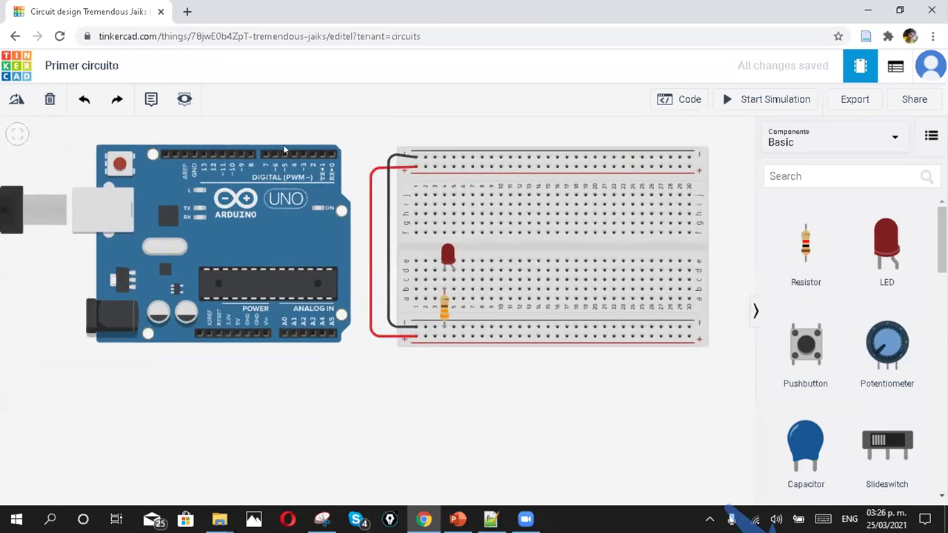
{"action": "left_click", "coordinate": [191, 149]}
{"action": "left_click", "coordinate": [190, 132]}
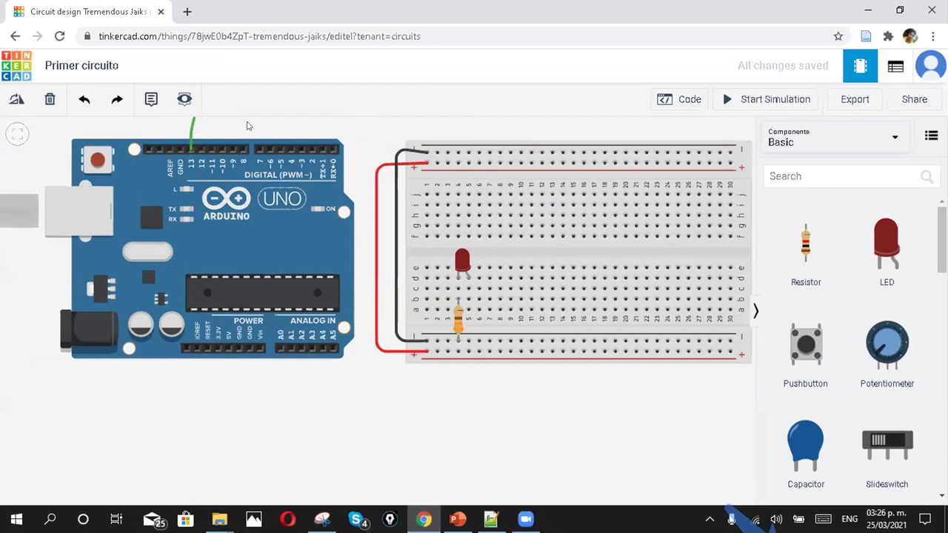
{"action": "left_click", "coordinate": [473, 132]}
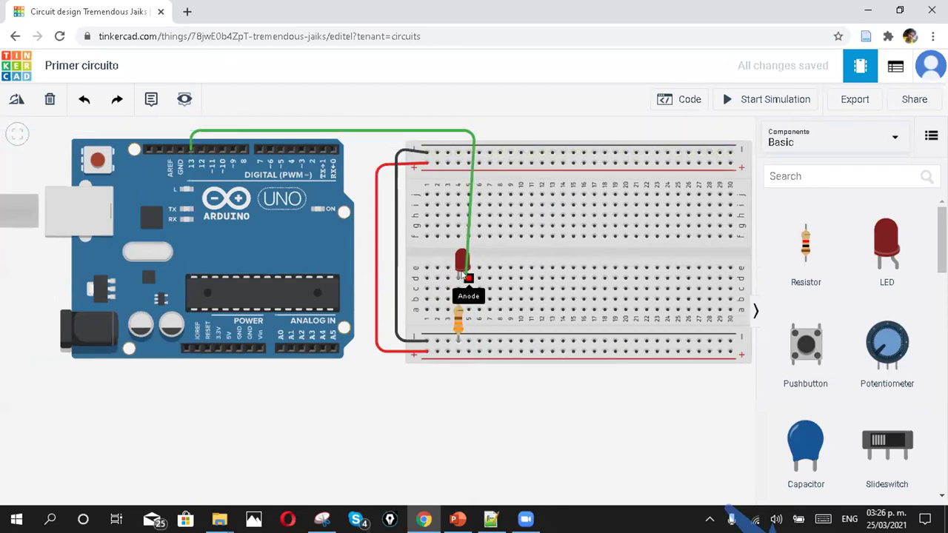
{"action": "left_click", "coordinate": [461, 294]}
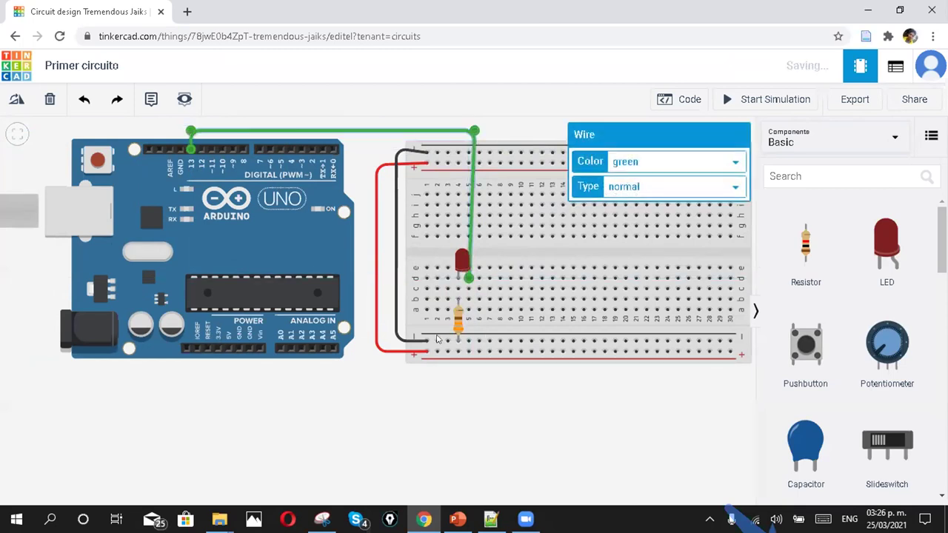
{"action": "left_click", "coordinate": [437, 381]}
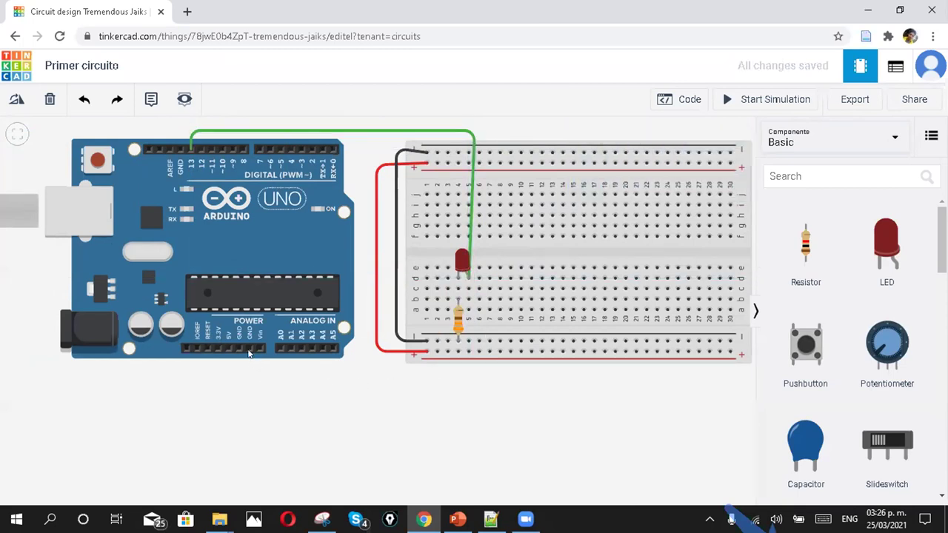
Wire the Arduino's GND power pin beneath the boards to the breadboard's lower negative rail, keeping the wire green
{"action": "left_click", "coordinate": [249, 350]}
{"action": "left_click", "coordinate": [249, 389]}
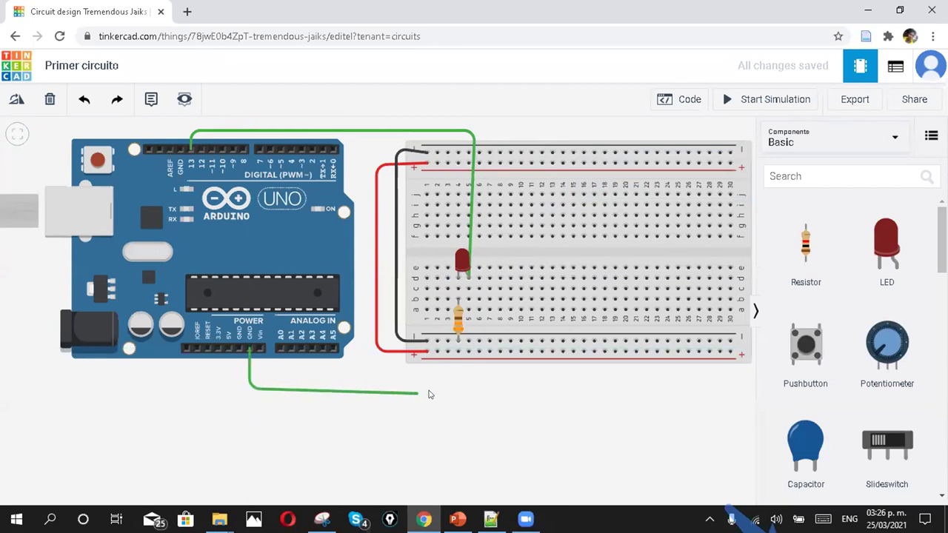
{"action": "left_click", "coordinate": [439, 387]}
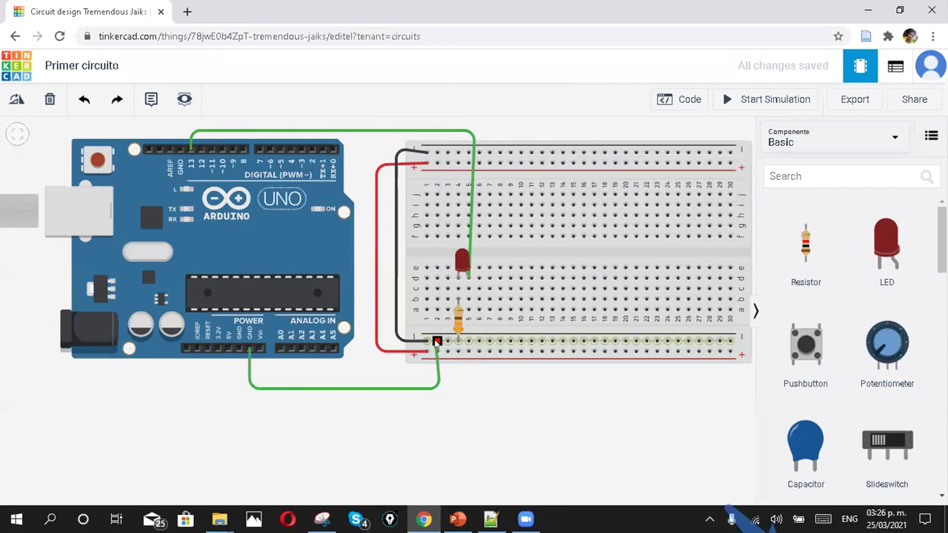
{"action": "left_click", "coordinate": [437, 342]}
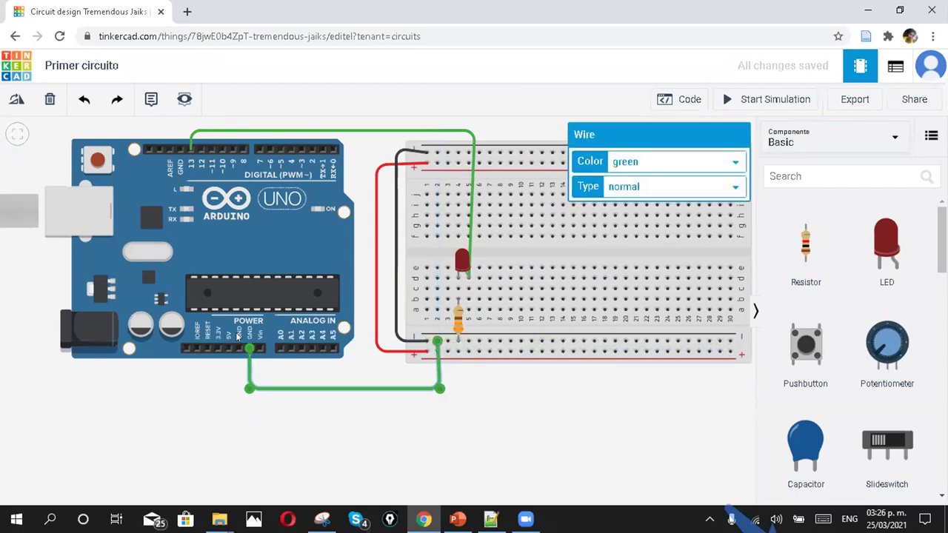
{"action": "left_click", "coordinate": [339, 420]}
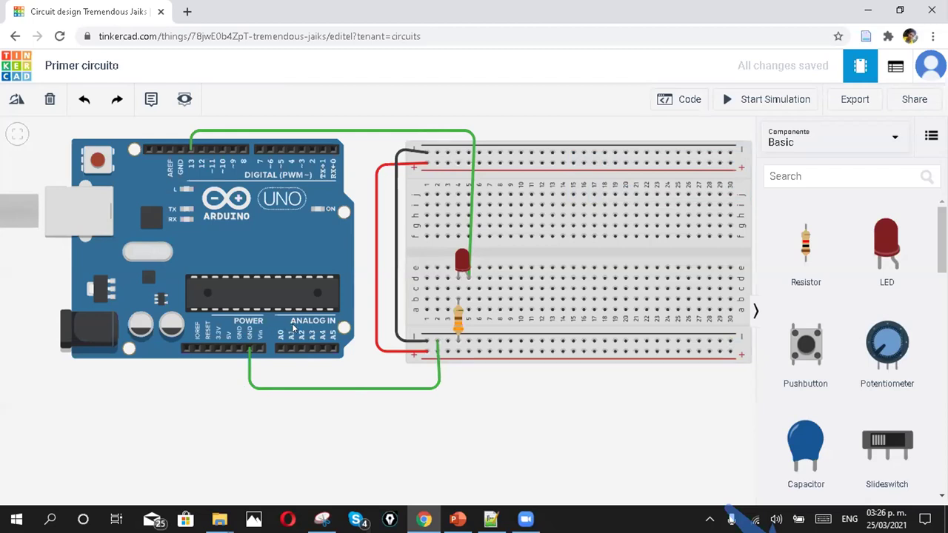
Open the Arduino's code and switch the editor from Blocks to Text, accepting the loss of the blocks
{"action": "scroll", "coordinate": [636, 265], "scroll_direction": "down", "scroll_amount": 1}
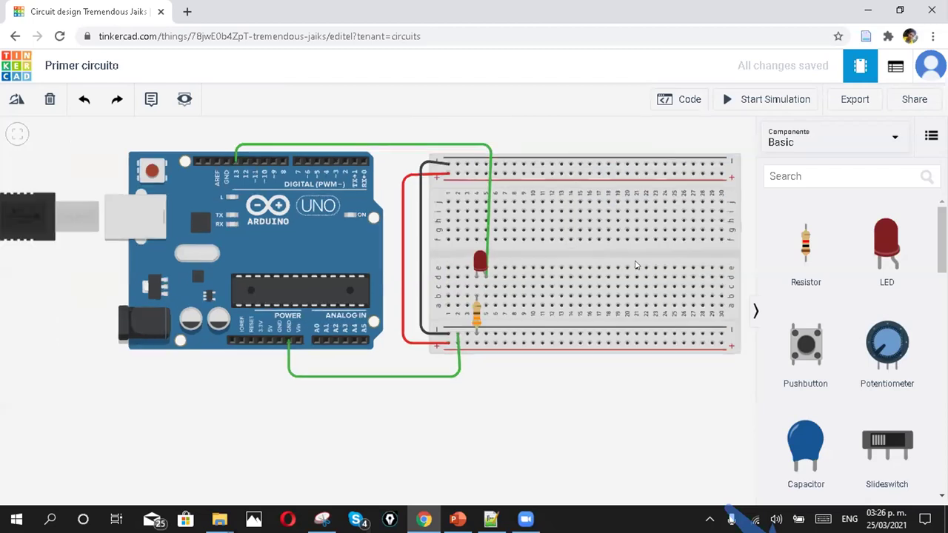
{"action": "scroll", "coordinate": [474, 226], "scroll_direction": "up", "scroll_amount": 1}
{"action": "scroll", "coordinate": [213, 176], "scroll_direction": "up", "scroll_amount": 1}
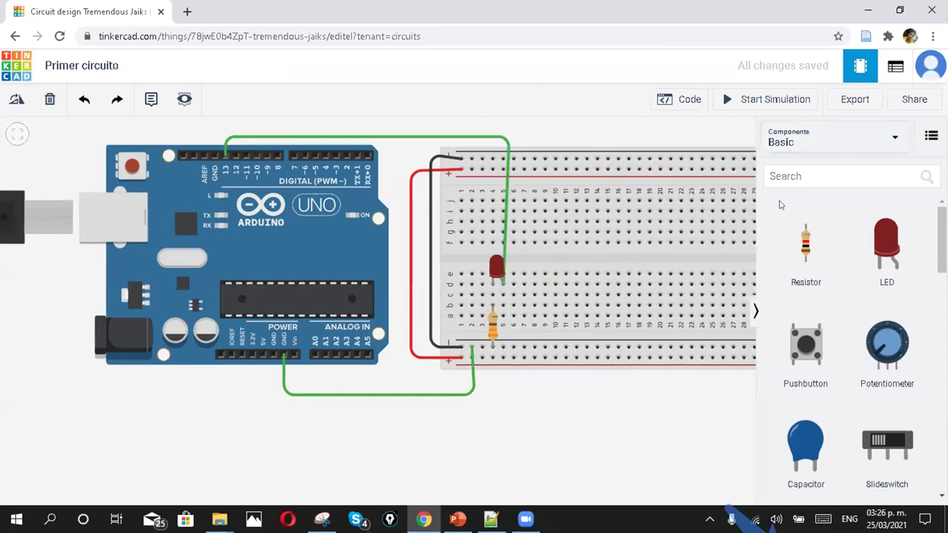
{"action": "left_click", "coordinate": [670, 99]}
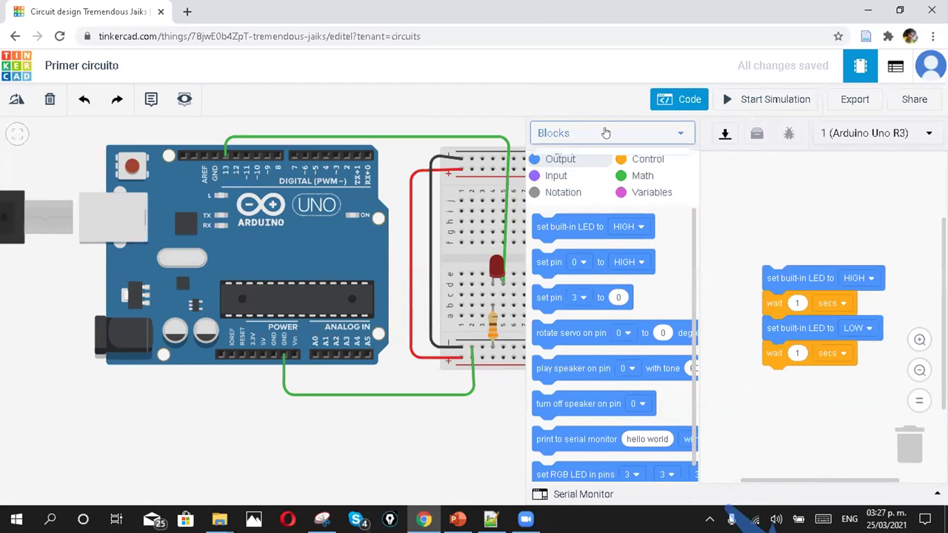
{"action": "left_click", "coordinate": [608, 132]}
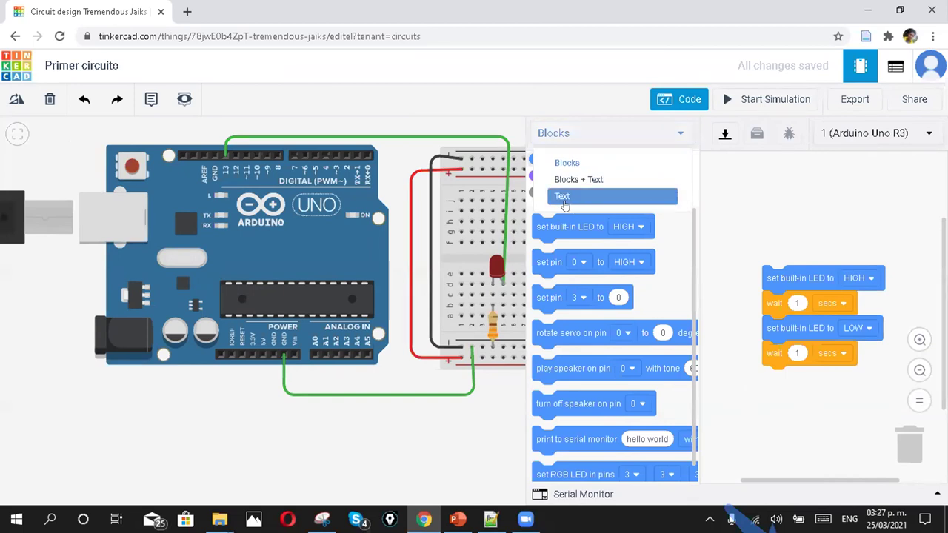
{"action": "left_click", "coordinate": [563, 197]}
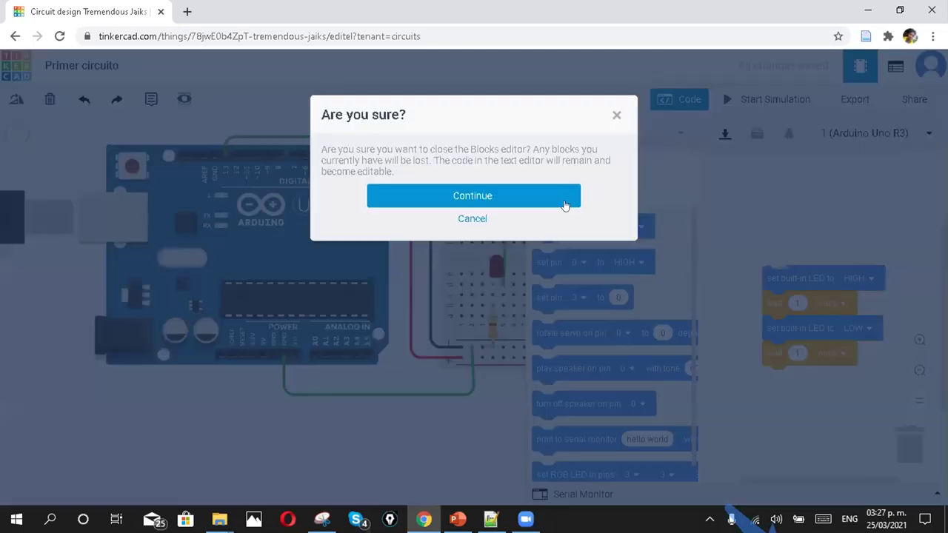
{"action": "left_click", "coordinate": [495, 197]}
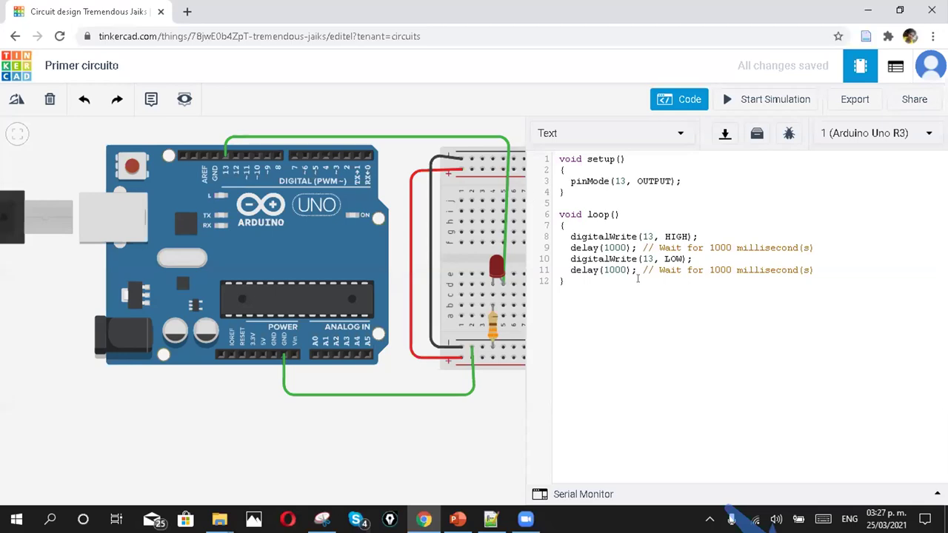
Insert a new first line above void setup() declaring the pin variable as int led=13;
{"action": "left_click", "coordinate": [628, 181]}
{"action": "left_click", "coordinate": [623, 197]}
{"action": "left_click", "coordinate": [561, 159]}
{"action": "key", "text": "Return"}
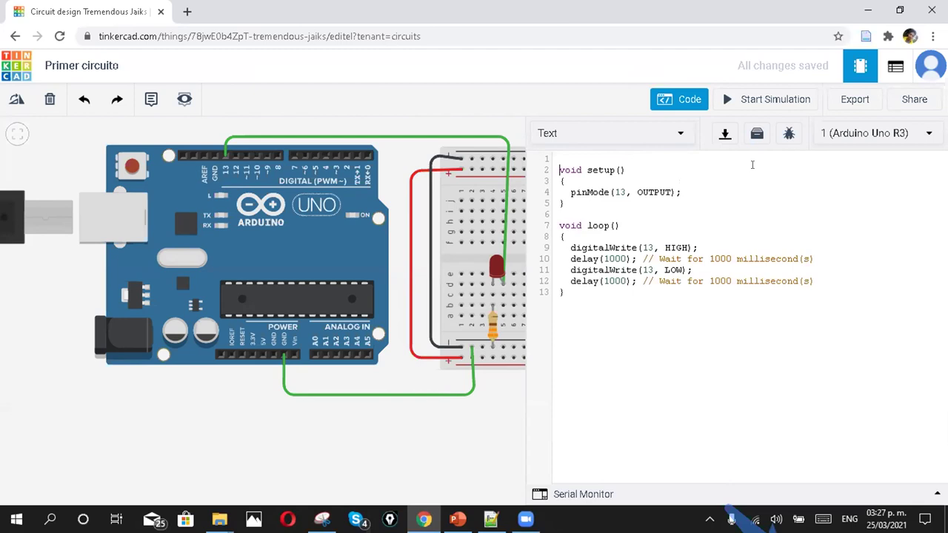
{"action": "type", "text": "int led"}
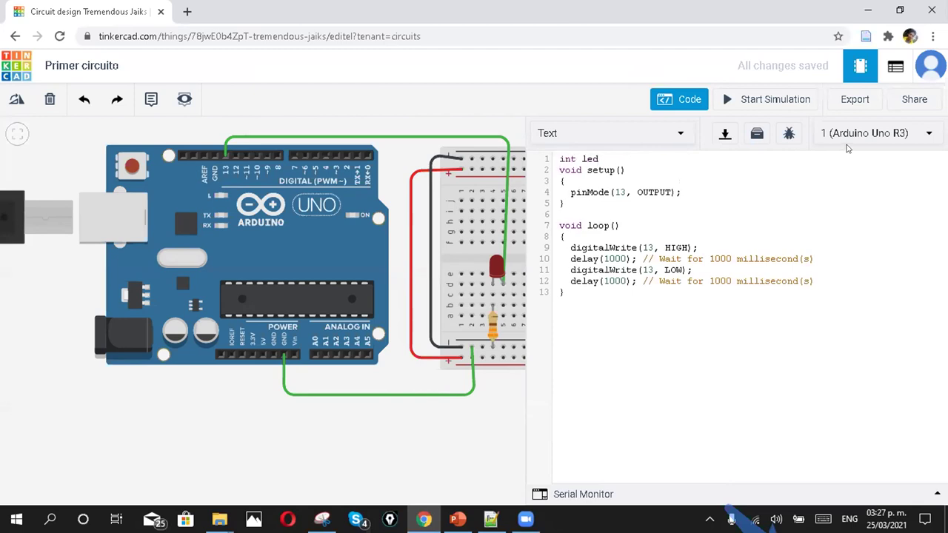
{"action": "type", "text": "=13;"}
Replace the pin number in the pinMode call inside setup() with the variable led
{"action": "key", "text": "BackSpace"}
{"action": "key", "text": "BackSpace"}
{"action": "type", "text": "led"}
{"action": "left_click_drag", "start_coordinate": [696, 188], "coordinate": [555, 191]}
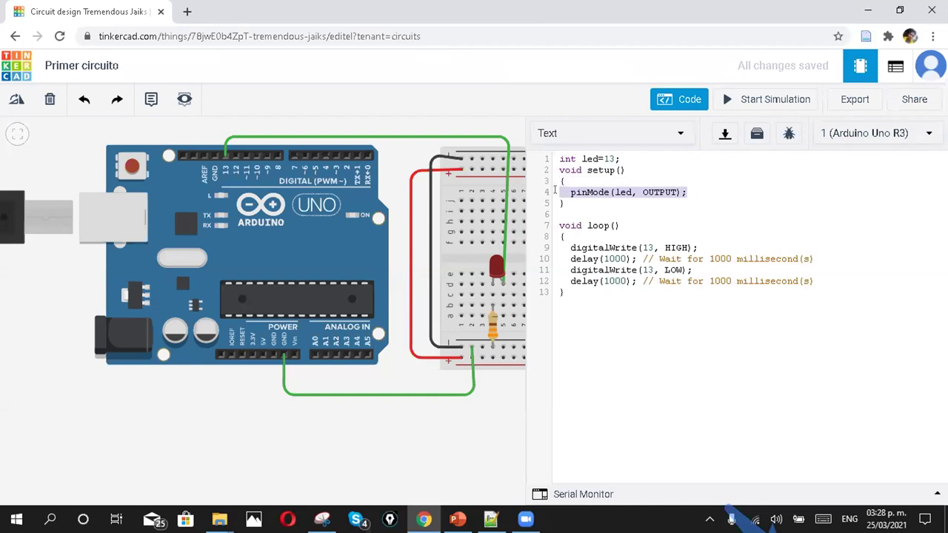
Replace the pin number with the variable led in both the HIGH and LOW digitalWrite calls inside loop()
{"action": "left_click", "coordinate": [648, 248]}
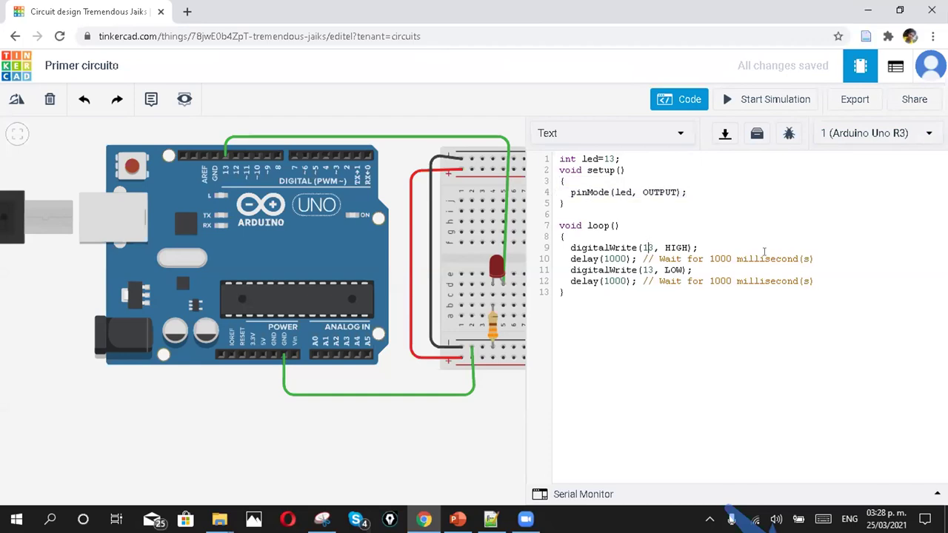
{"action": "key", "text": "BackSpace"}
{"action": "key", "text": "BackSpace"}
{"action": "type", "text": "led"}
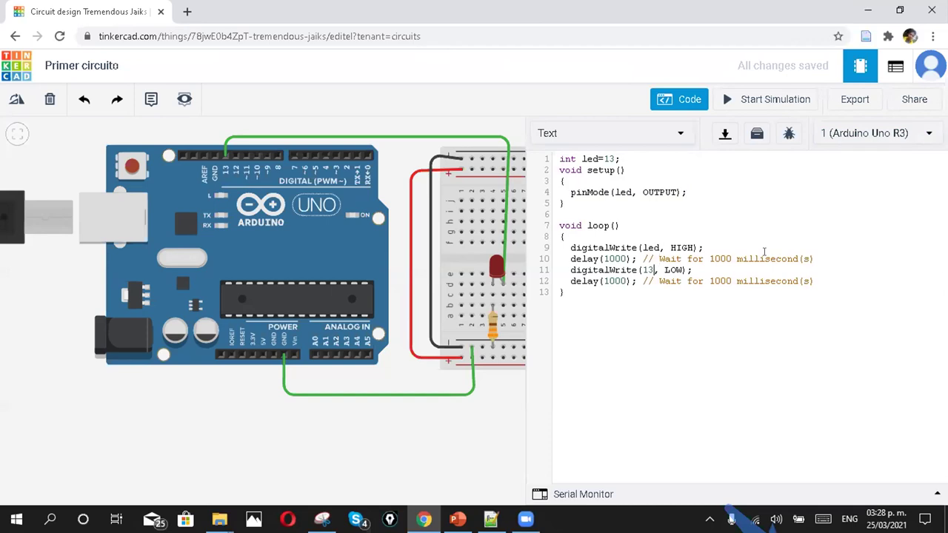
{"action": "key", "text": "BackSpace"}
{"action": "key", "text": "BackSpace"}
{"action": "type", "text": "led"}
{"action": "left_click_drag", "start_coordinate": [697, 269], "coordinate": [542, 264]}
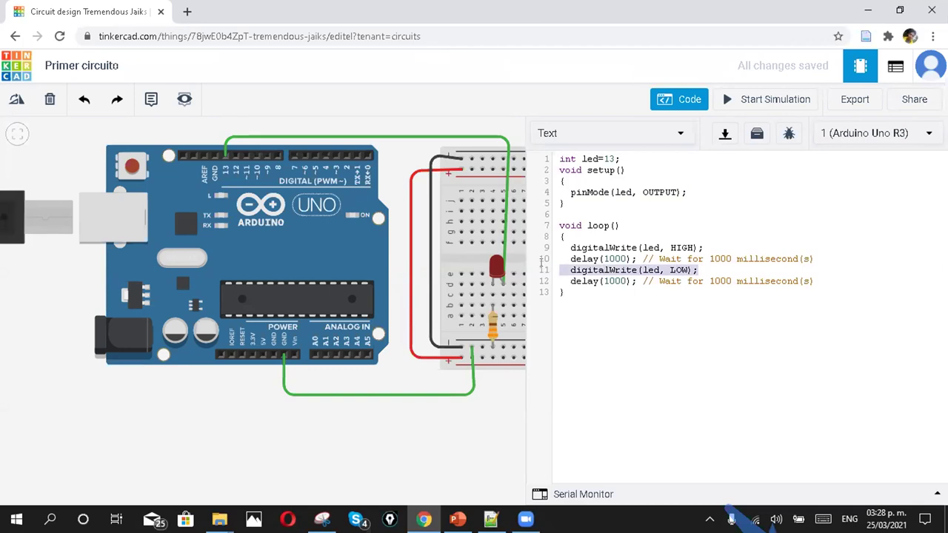
{"action": "left_click", "coordinate": [573, 282]}
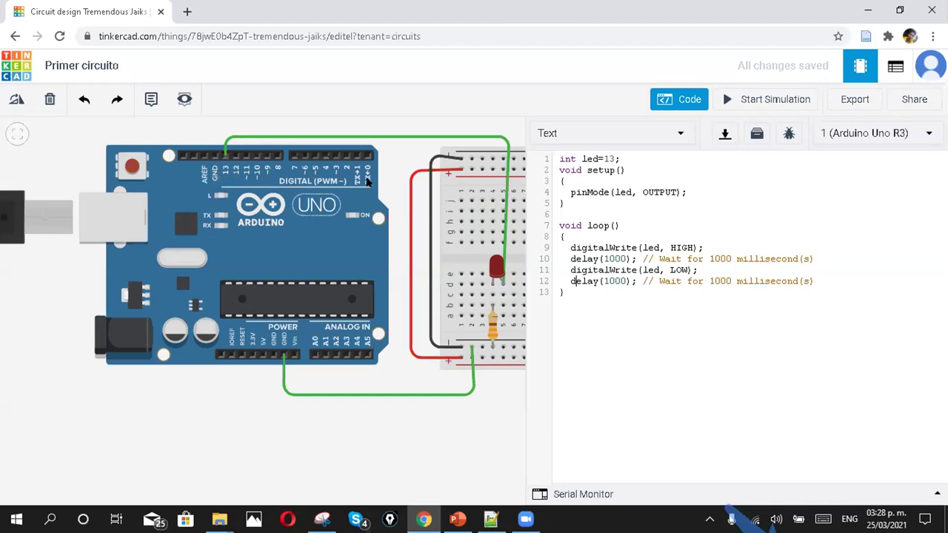
Start the simulation and hide the code editor to show more of the circuit
{"action": "left_click", "coordinate": [753, 105]}
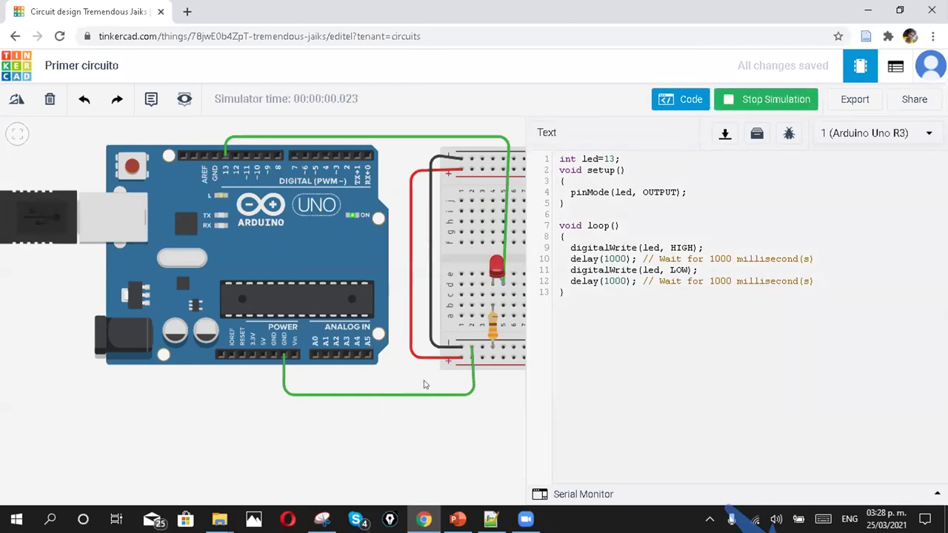
{"action": "scroll", "coordinate": [457, 252], "scroll_direction": "down", "scroll_amount": 2}
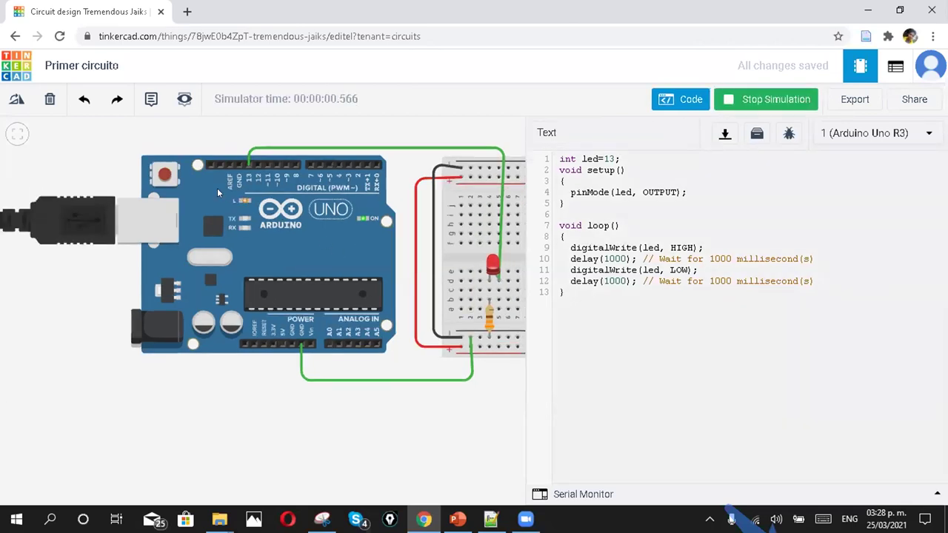
{"action": "scroll", "coordinate": [503, 265], "scroll_direction": "down", "scroll_amount": 2}
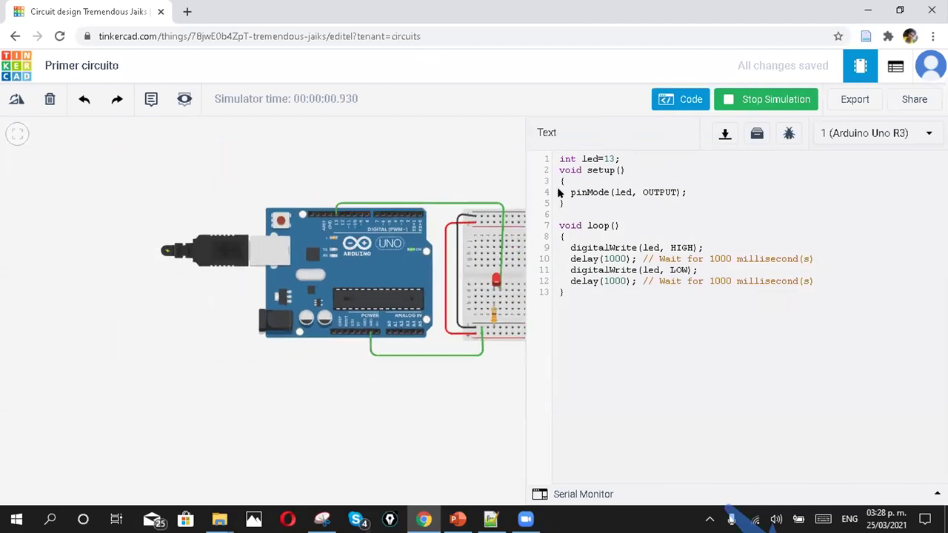
{"action": "left_click", "coordinate": [677, 99]}
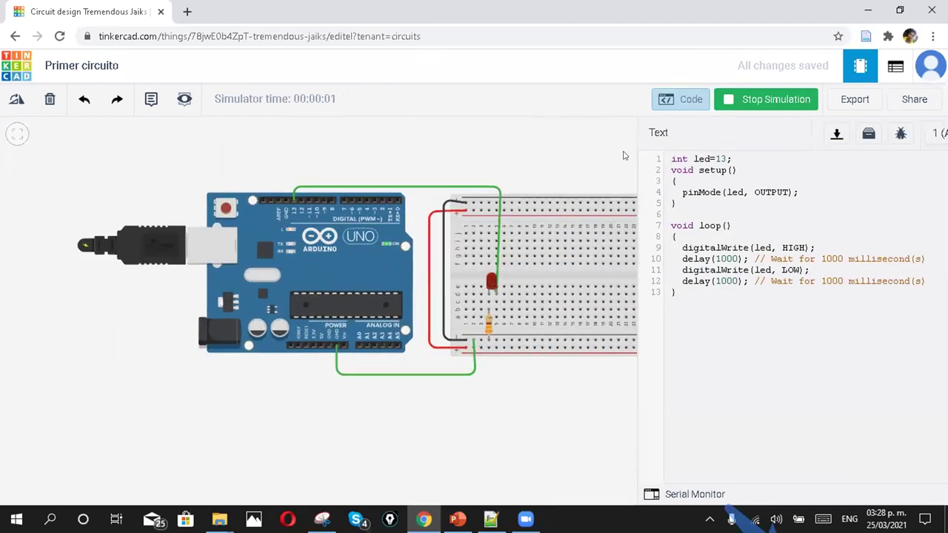
Examine the breadboard LED and the Arduino's built-in L LED up close while the simulation runs
{"action": "scroll", "coordinate": [494, 296], "scroll_direction": "up", "scroll_amount": 1}
{"action": "scroll", "coordinate": [493, 297], "scroll_direction": "up", "scroll_amount": 7}
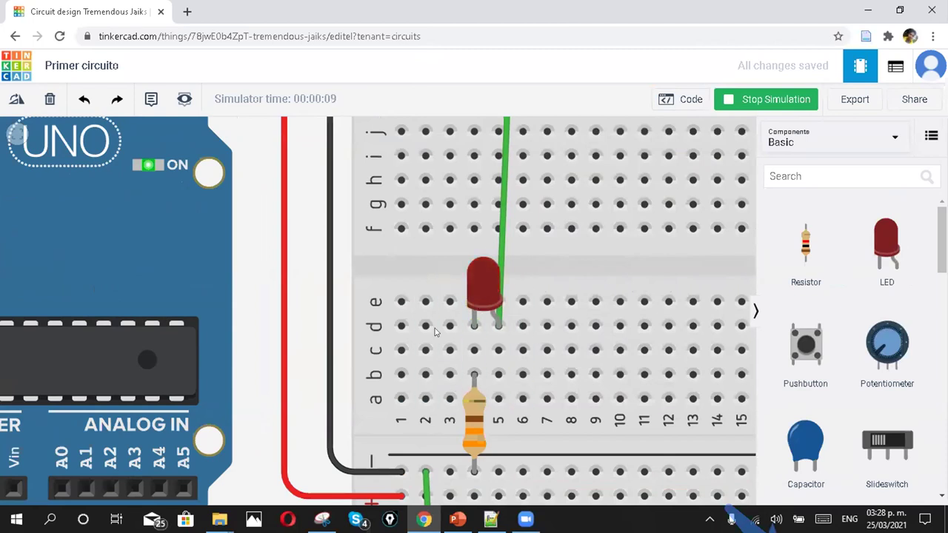
{"action": "scroll", "coordinate": [213, 316], "scroll_direction": "down", "scroll_amount": 1}
{"action": "scroll", "coordinate": [147, 261], "scroll_direction": "down", "scroll_amount": 3}
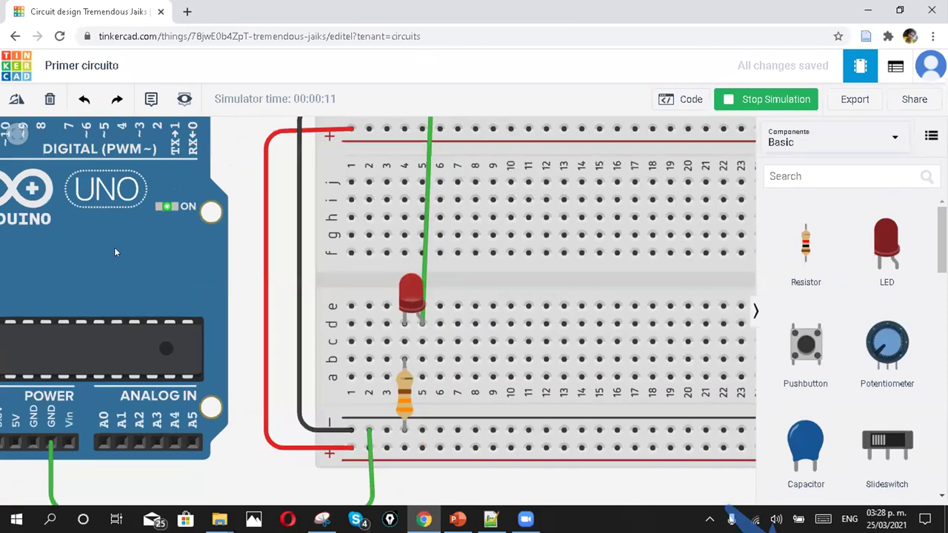
{"action": "scroll", "coordinate": [48, 220], "scroll_direction": "up", "scroll_amount": 1}
{"action": "scroll", "coordinate": [48, 220], "scroll_direction": "up", "scroll_amount": 5}
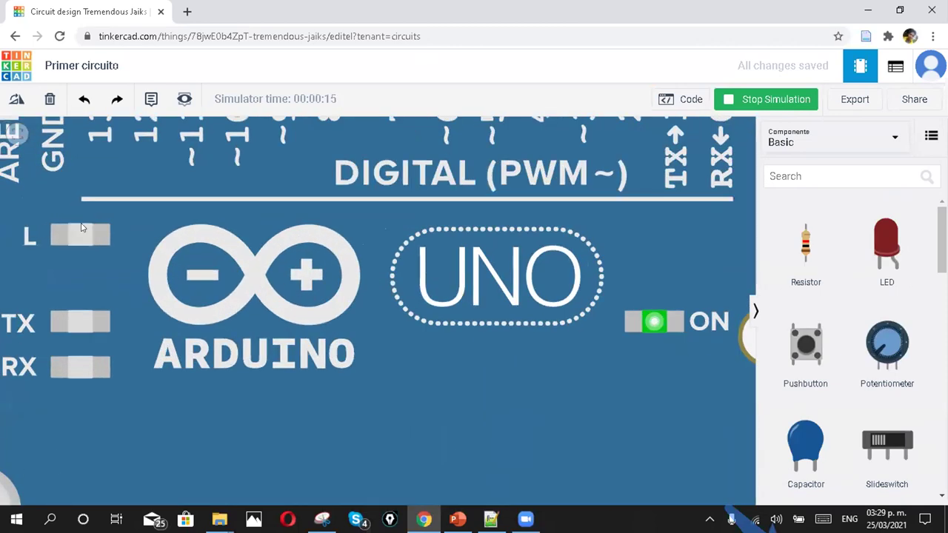
{"action": "scroll", "coordinate": [83, 228], "scroll_direction": "down", "scroll_amount": 3}
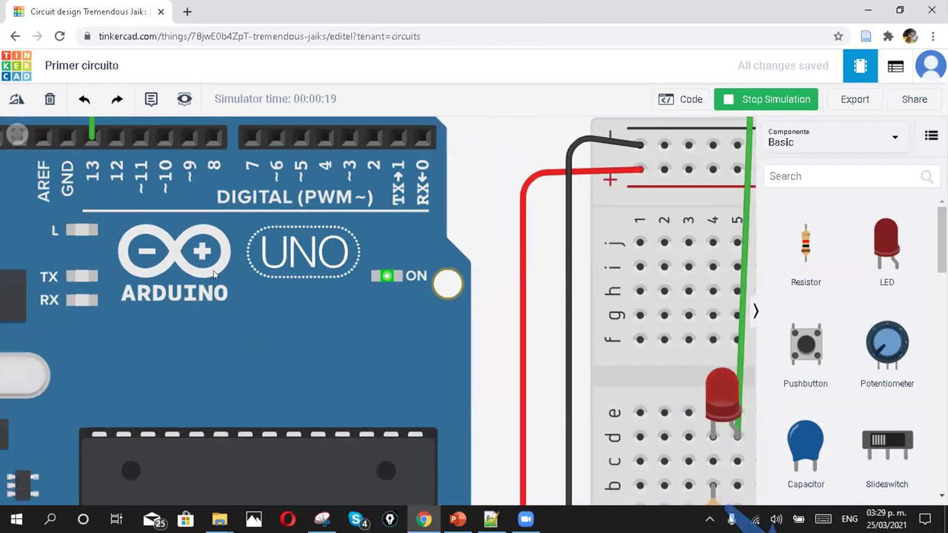
{"action": "scroll", "coordinate": [196, 265], "scroll_direction": "down", "scroll_amount": 2}
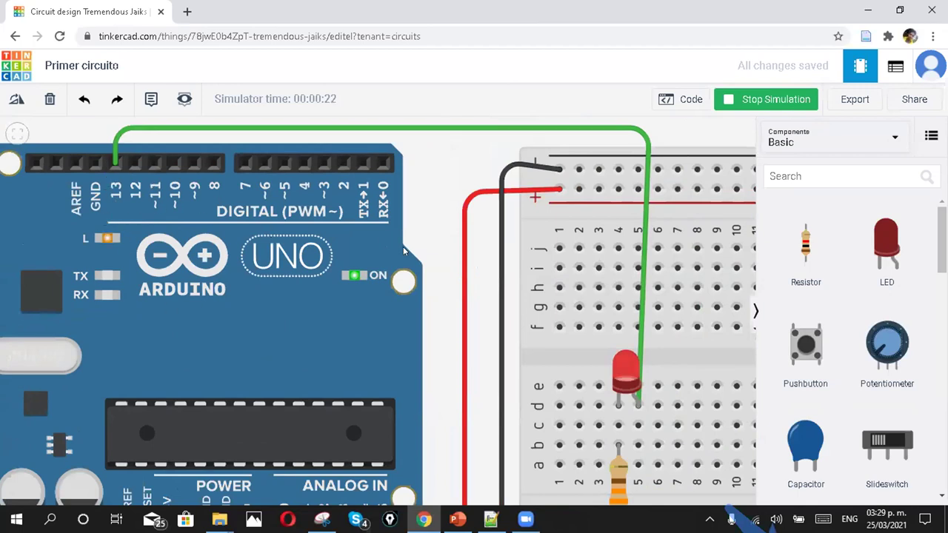
{"action": "scroll", "coordinate": [404, 252], "scroll_direction": "down", "scroll_amount": 2}
{"action": "scroll", "coordinate": [427, 286], "scroll_direction": "down", "scroll_amount": 2}
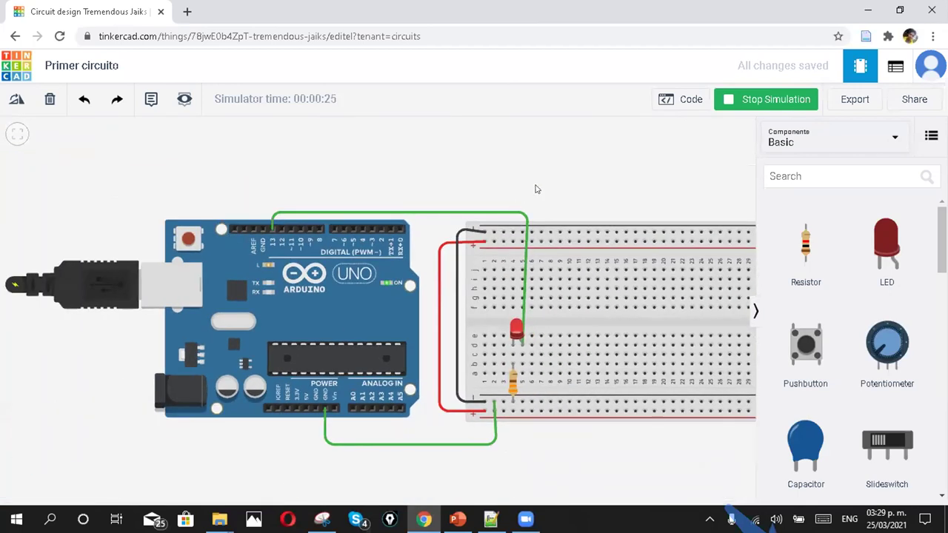
{"action": "scroll", "coordinate": [535, 197], "scroll_direction": "up", "scroll_amount": 1}
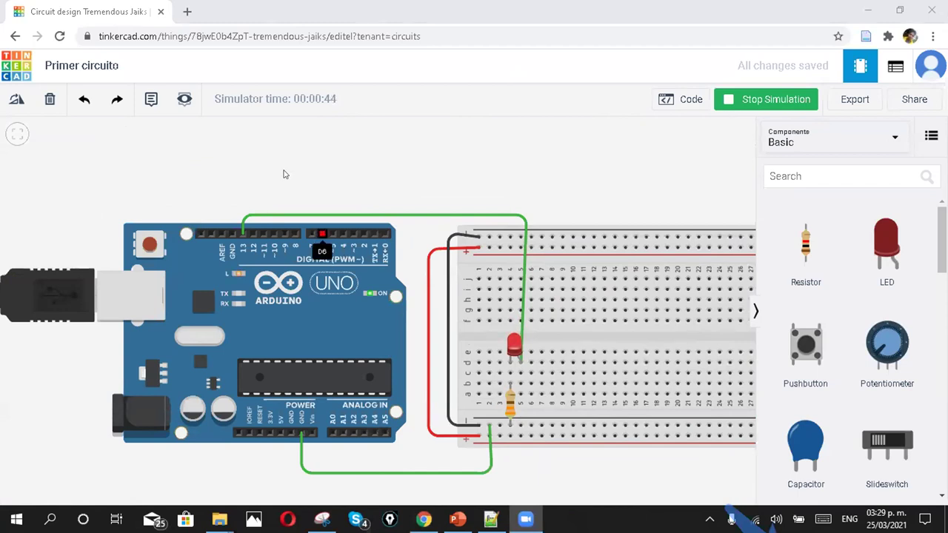
Delete the green wires from Arduino pin 13 to the LED and from GND to the breadboard's negative rail
{"action": "left_click", "coordinate": [250, 217]}
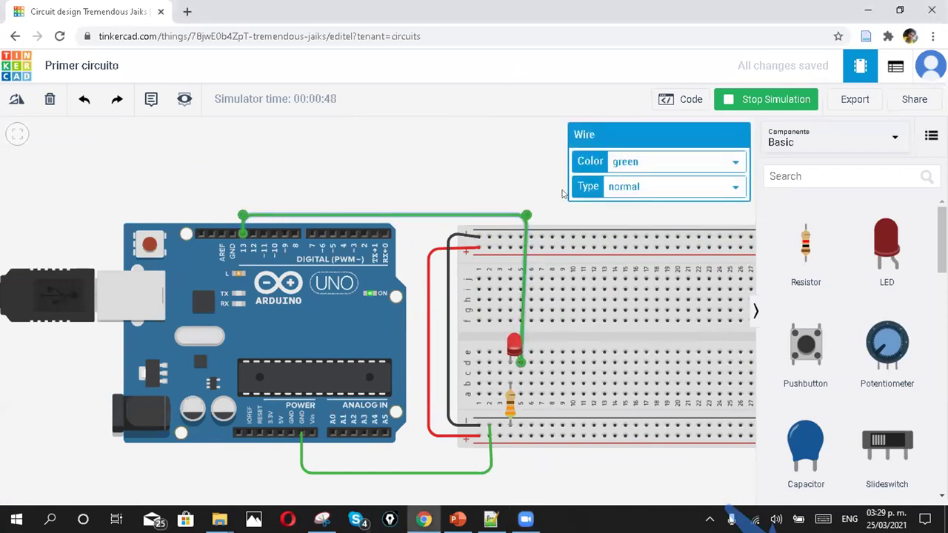
{"action": "key", "text": "Delete"}
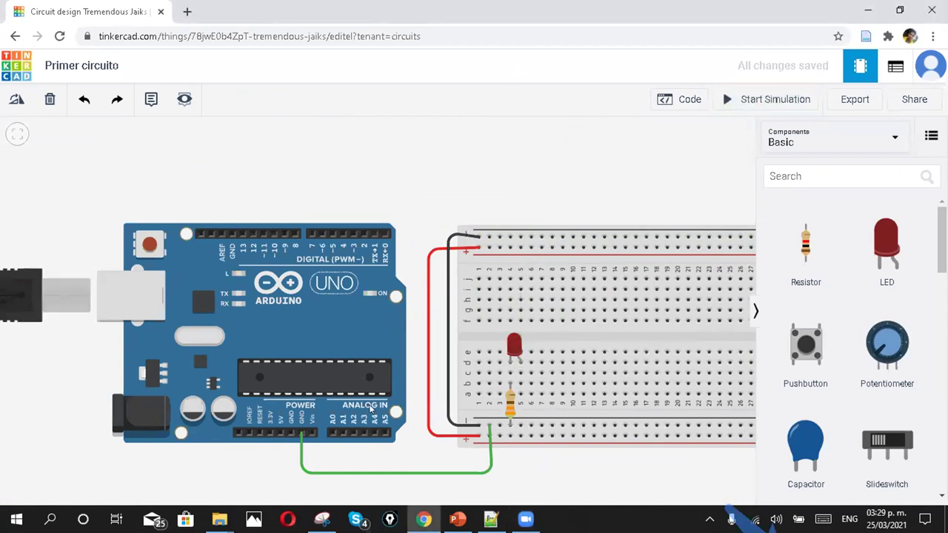
{"action": "left_click", "coordinate": [399, 468]}
{"action": "key", "text": "Delete"}
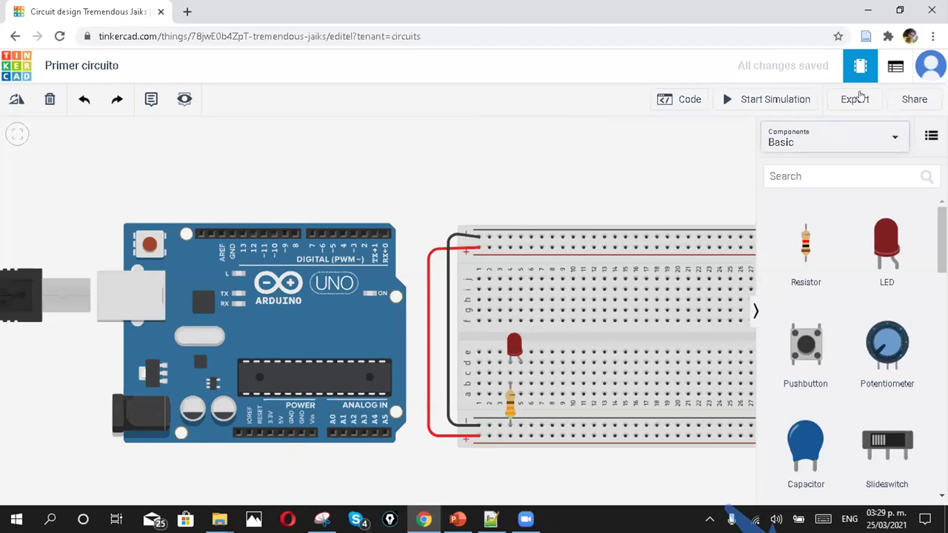
Run the simulation with the Arduino disconnected from the breadboard to observe its built-in L LED, and stop it
{"action": "left_click", "coordinate": [741, 100]}
{"action": "scroll", "coordinate": [241, 263], "scroll_direction": "up", "scroll_amount": 2}
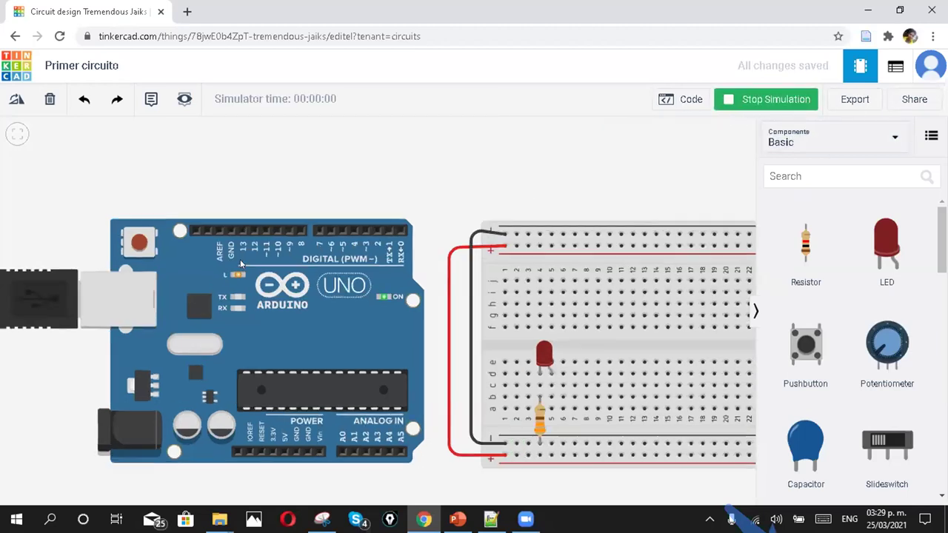
{"action": "scroll", "coordinate": [557, 138], "scroll_direction": "up", "scroll_amount": 2}
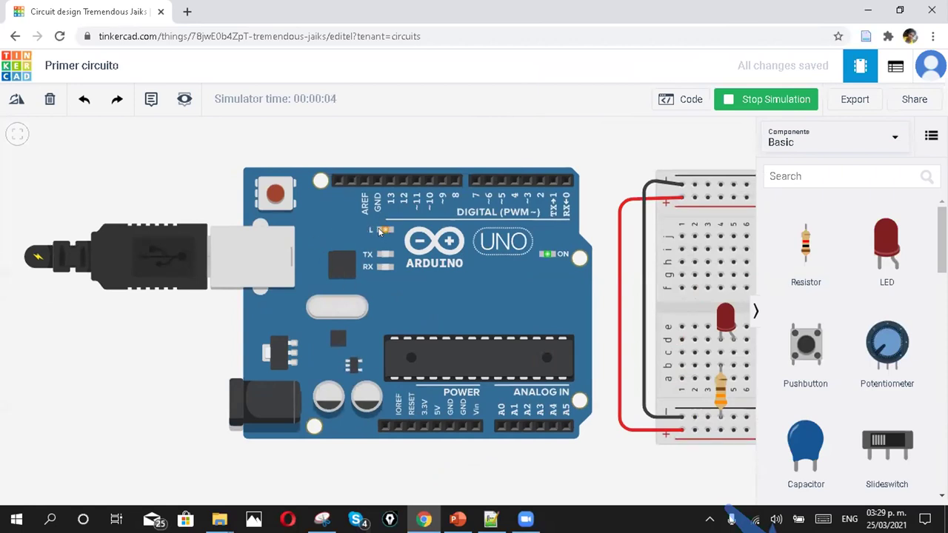
{"action": "scroll", "coordinate": [381, 230], "scroll_direction": "up", "scroll_amount": 2}
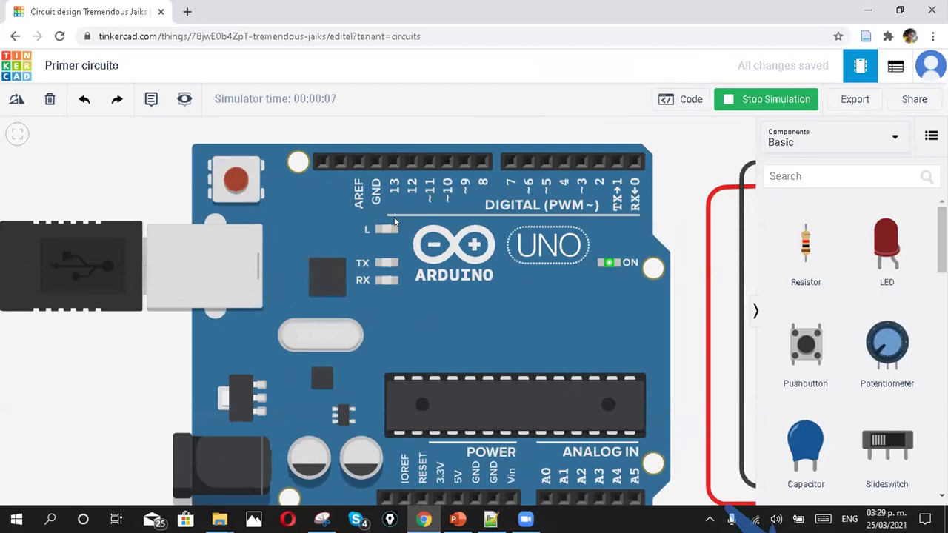
{"action": "scroll", "coordinate": [395, 222], "scroll_direction": "down", "scroll_amount": 3}
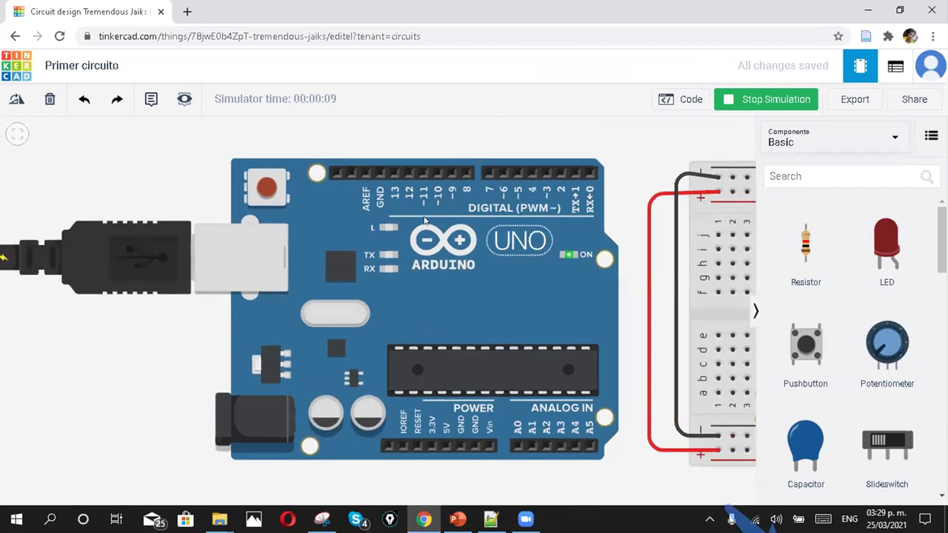
{"action": "scroll", "coordinate": [490, 144], "scroll_direction": "right", "scroll_amount": 2}
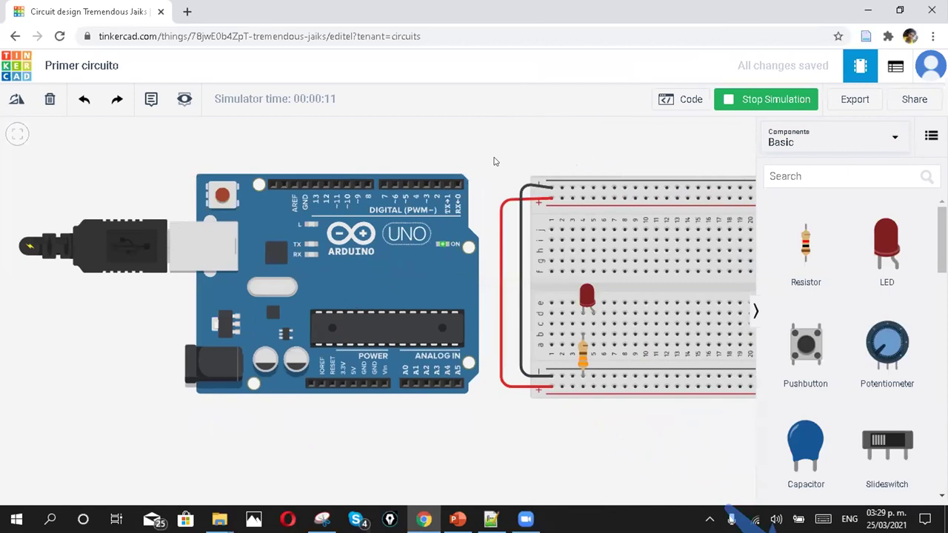
{"action": "left_click", "coordinate": [749, 105]}
{"action": "left_click", "coordinate": [354, 260]}
{"action": "left_click", "coordinate": [424, 143]}
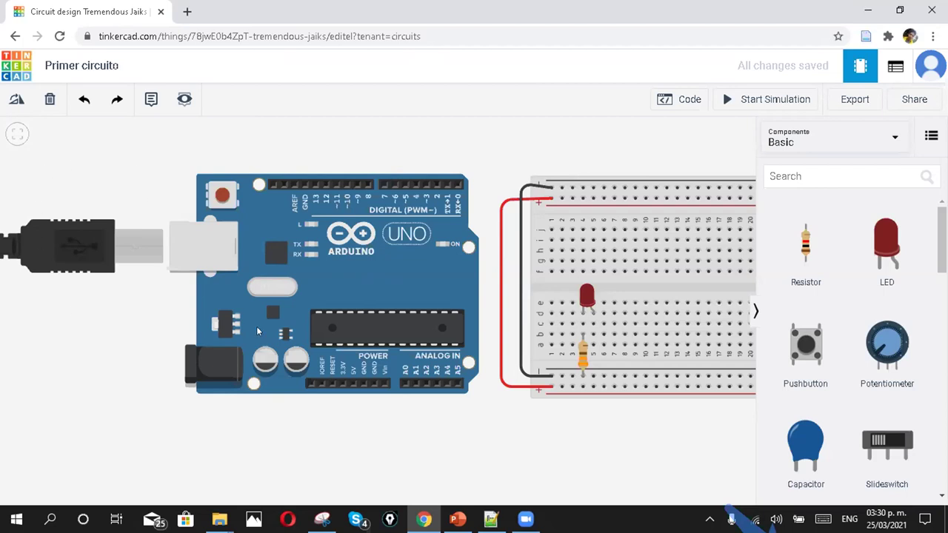
{"action": "scroll", "coordinate": [506, 262], "scroll_direction": "down", "scroll_amount": 1}
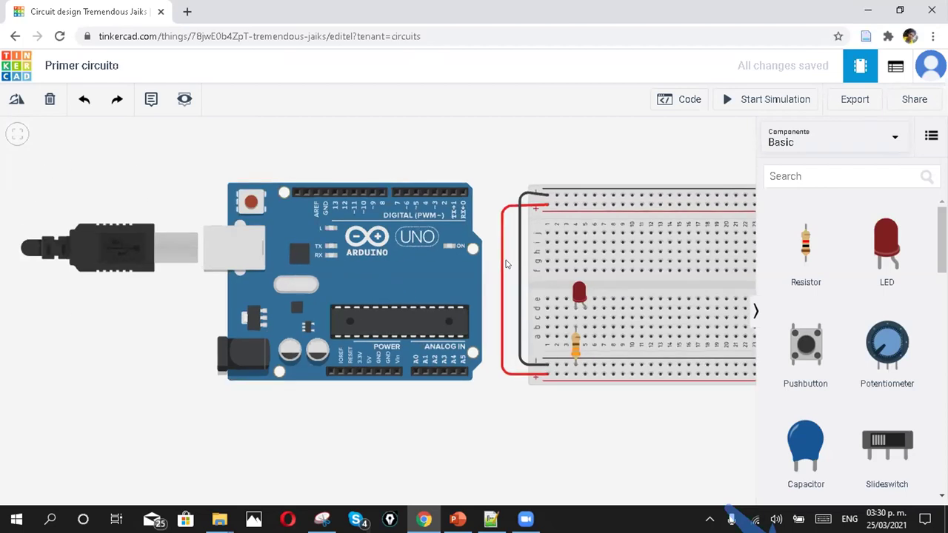
{"action": "left_click_drag", "start_coordinate": [493, 159], "coordinate": [378, 163]}
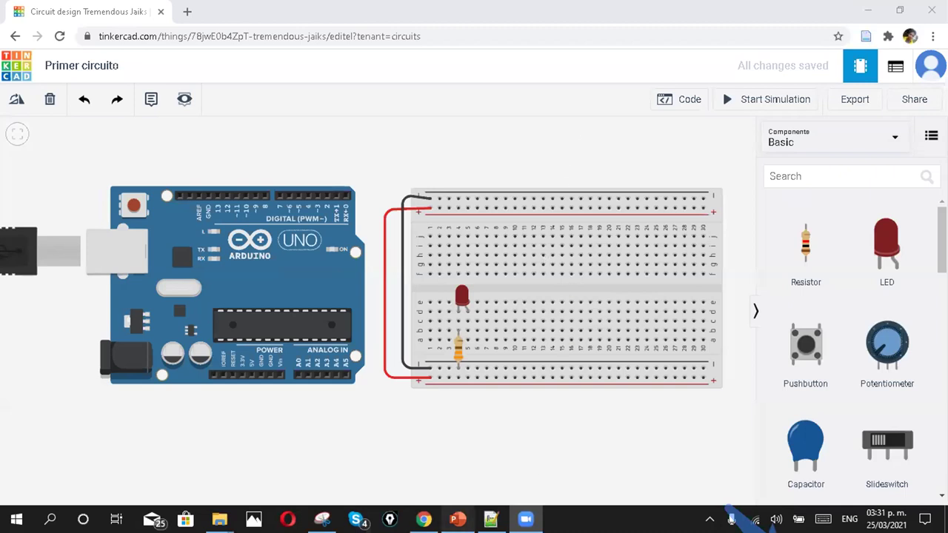
Switch to the PowerPoint presentation and review slide 8, "Realizar un semáforo automático", in full-screen view
{"action": "left_click", "coordinate": [458, 519]}
{"action": "key", "text": "Down"}
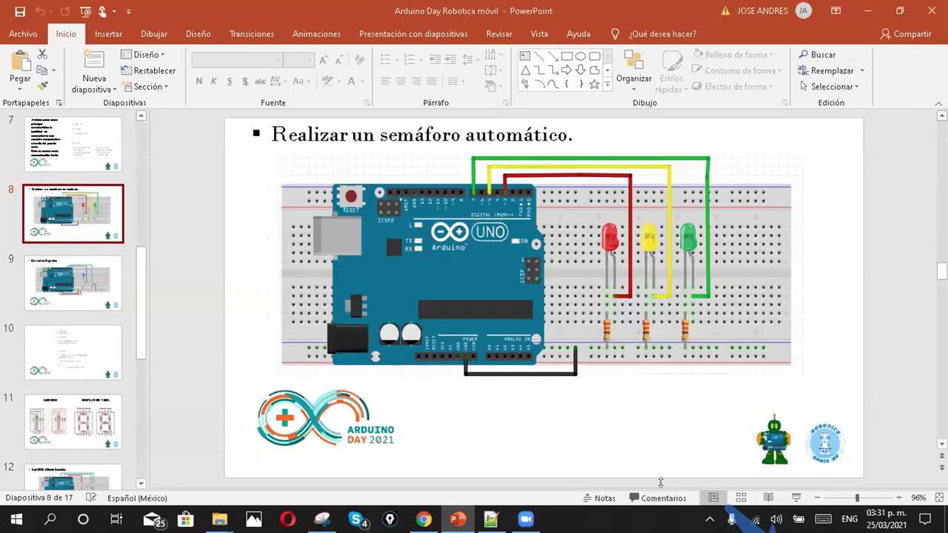
{"action": "left_click", "coordinate": [794, 497]}
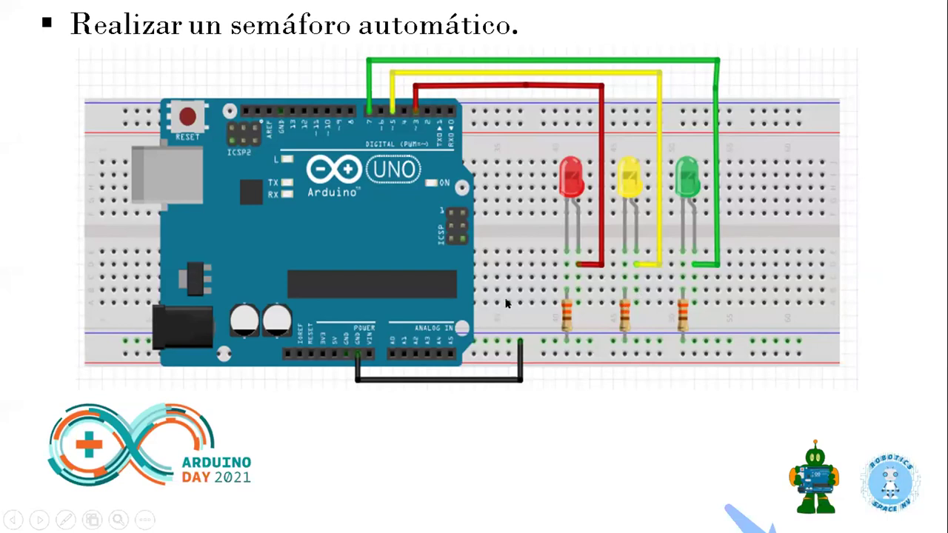
{"action": "key", "text": "Left"}
{"action": "key", "text": "Right"}
{"action": "key", "text": "Escape"}
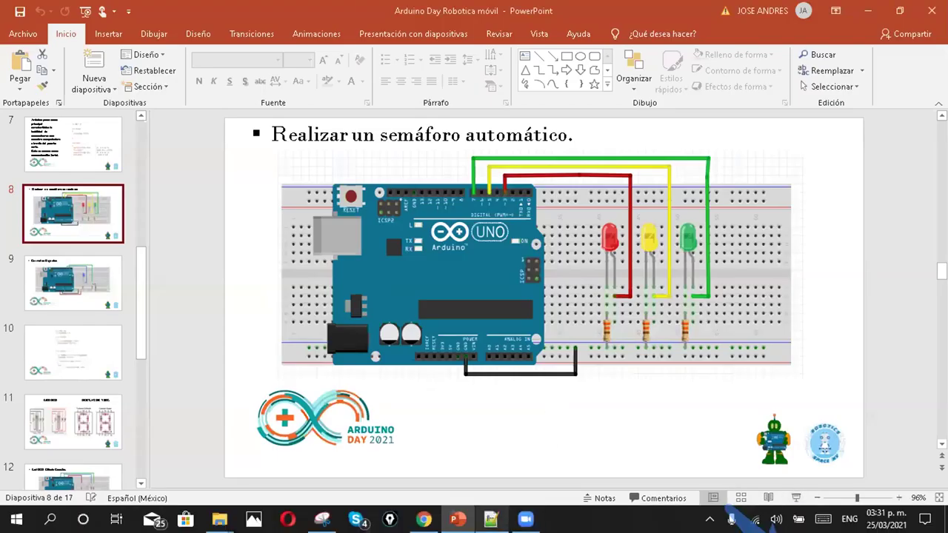
Return to Tinkercad in Chrome and create a new circuit from the Circuits dashboard
{"action": "left_click", "coordinate": [424, 518]}
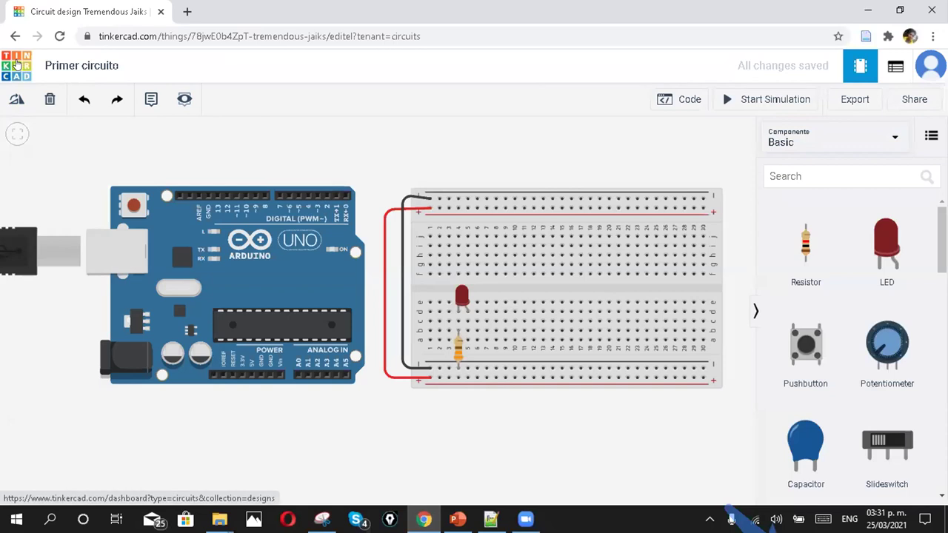
{"action": "left_click", "coordinate": [16, 64]}
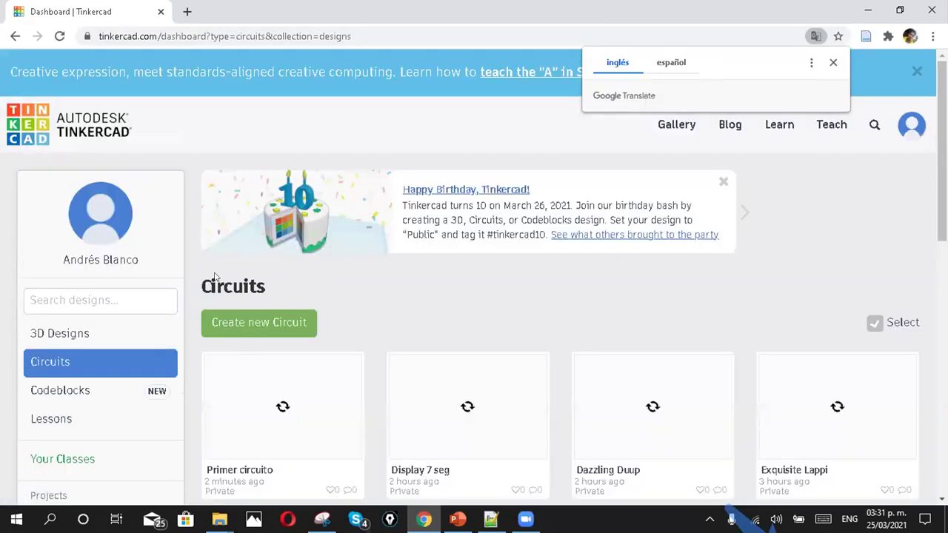
{"action": "scroll", "coordinate": [342, 368], "scroll_direction": "down", "scroll_amount": 1}
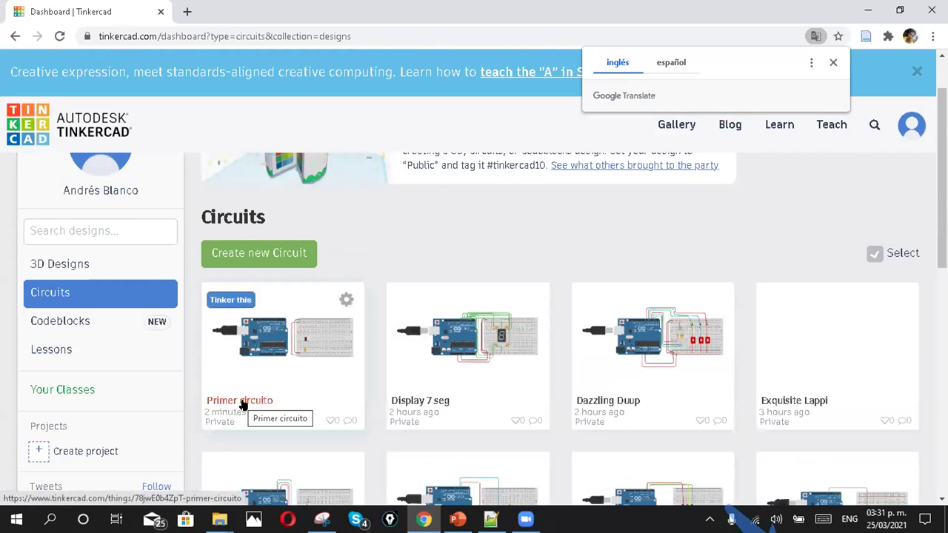
{"action": "scroll", "coordinate": [239, 400], "scroll_direction": "up", "scroll_amount": 1}
{"action": "left_click", "coordinate": [238, 324]}
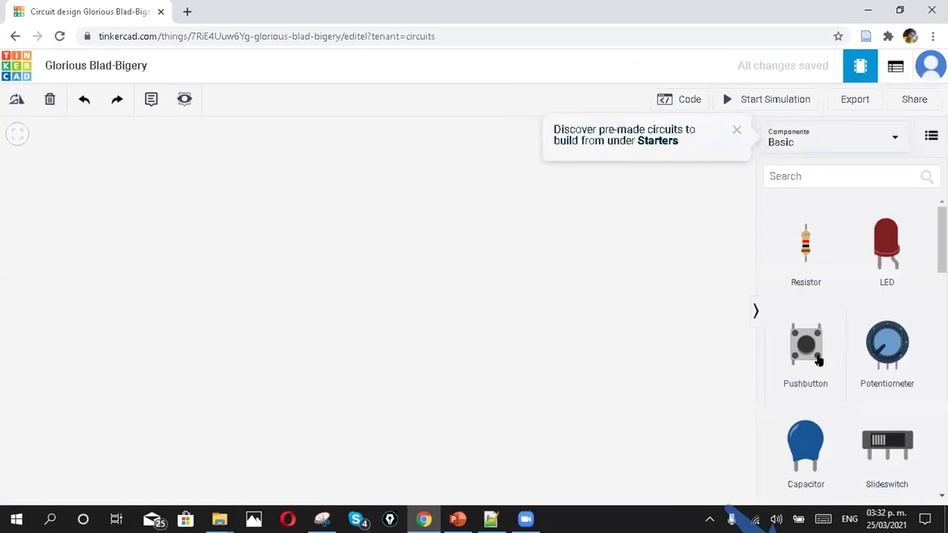
Place an Arduino Uno R3 on the workplane and a Breadboard Small beside it
{"action": "scroll", "coordinate": [838, 363], "scroll_direction": "down", "scroll_amount": 5}
{"action": "scroll", "coordinate": [840, 372], "scroll_direction": "up", "scroll_amount": 1}
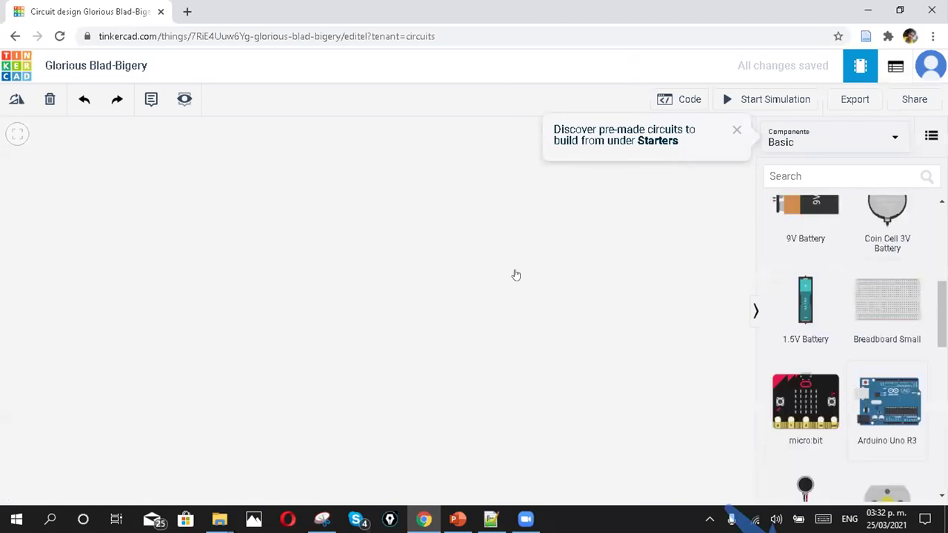
{"action": "left_click_drag", "start_coordinate": [516, 275], "coordinate": [291, 274]}
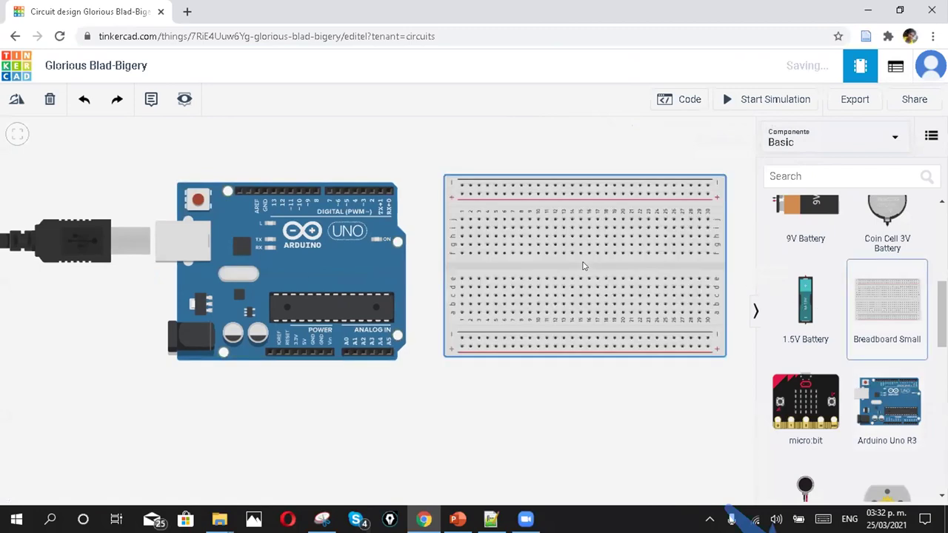
{"action": "left_click", "coordinate": [603, 274]}
{"action": "scroll", "coordinate": [682, 250], "scroll_direction": "down", "scroll_amount": 1}
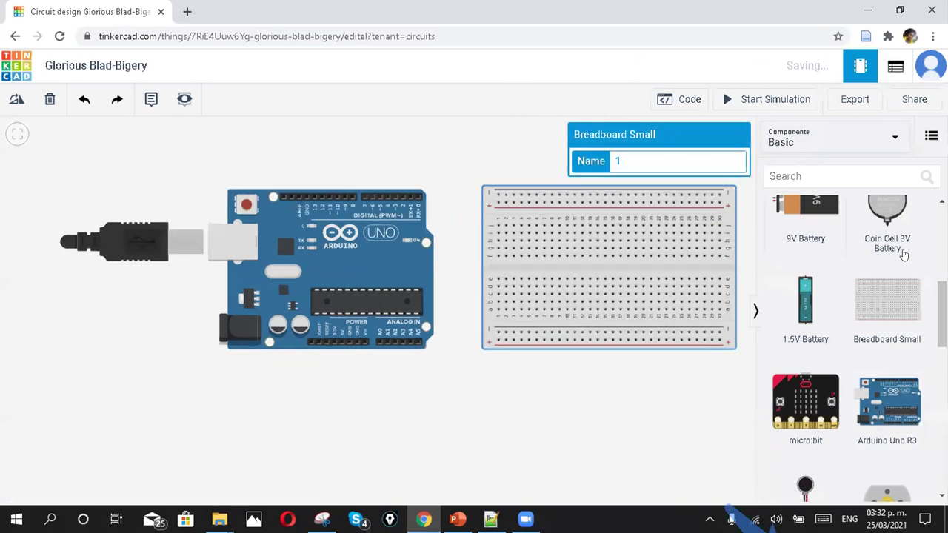
Place a vertical resistor from column 4, row b to the breadboard's lower negative rail and set its resistance to 330 Ω
{"action": "scroll", "coordinate": [810, 263], "scroll_direction": "up", "scroll_amount": 5}
{"action": "left_click", "coordinate": [809, 263]}
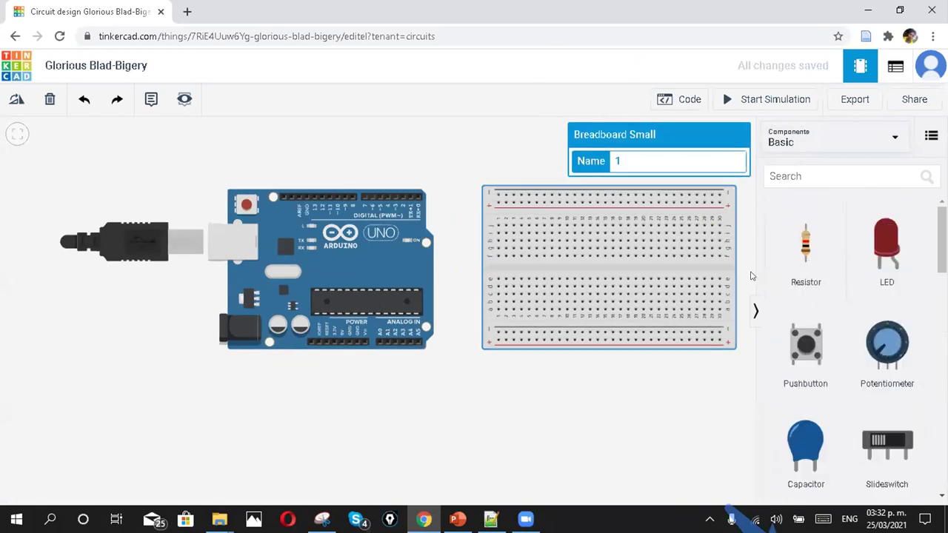
{"action": "scroll", "coordinate": [563, 311], "scroll_direction": "up", "scroll_amount": 3}
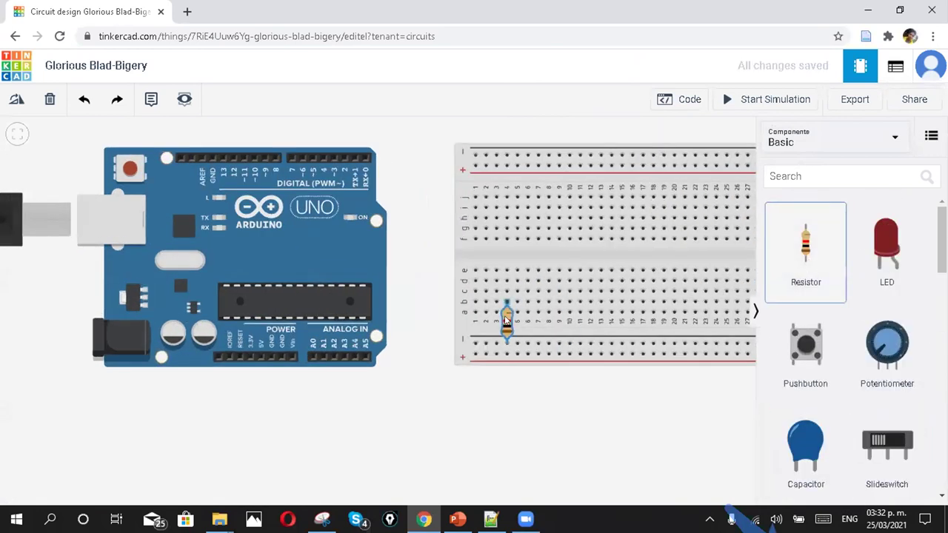
{"action": "left_click", "coordinate": [506, 319]}
{"action": "left_click", "coordinate": [662, 185]}
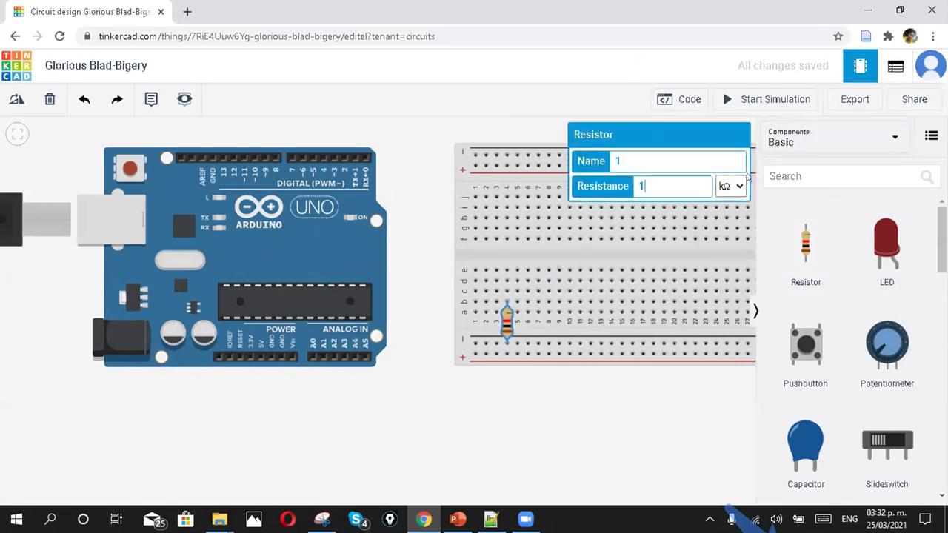
{"action": "type", "text": "330"}
{"action": "left_click", "coordinate": [735, 188]}
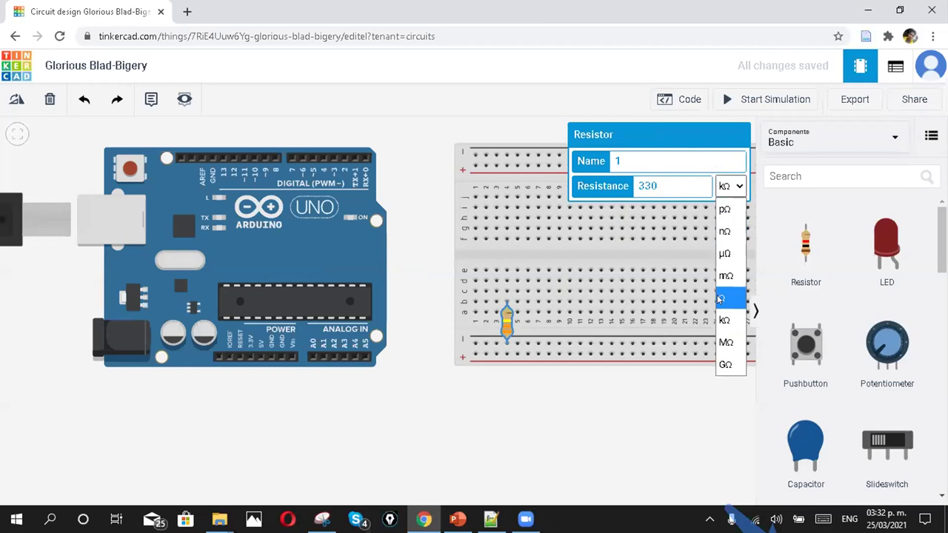
{"action": "left_click", "coordinate": [720, 299]}
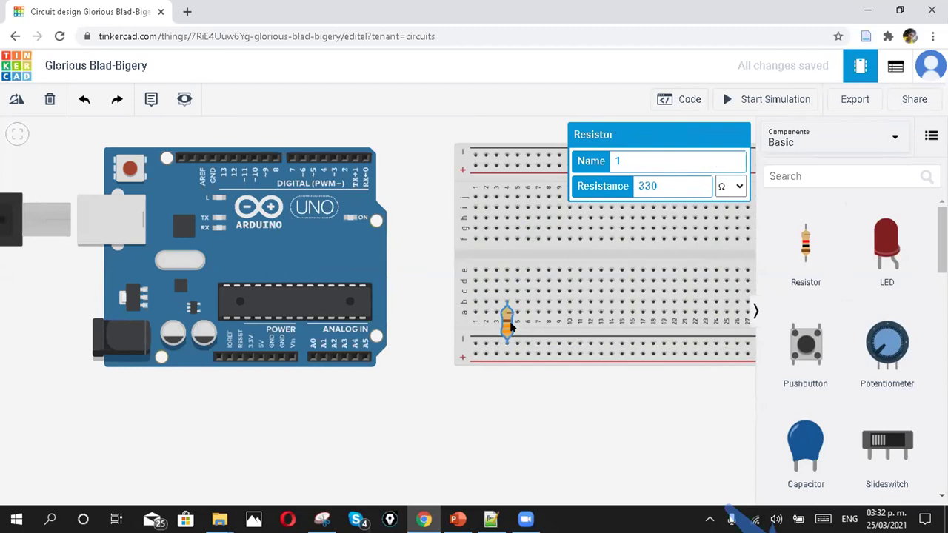
Paste two copies of the 330 Ω resistor into breadboard columns 7 and 10, also reaching the lower negative rail
{"action": "left_click", "coordinate": [528, 374]}
{"action": "key", "text": "ctrl+v"}
{"action": "left_click_drag", "start_coordinate": [532, 326], "coordinate": [543, 326]}
{"action": "left_click", "coordinate": [589, 403]}
{"action": "key", "text": "ctrl+v"}
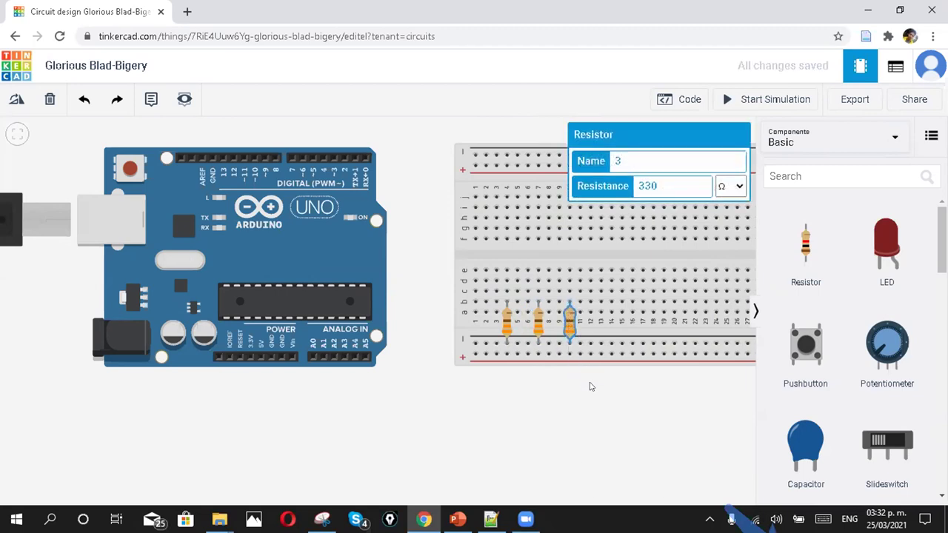
Wire the Arduino's GND power pin to the breadboard's lower negative rail at column 1 and colour the wire black
{"action": "left_click", "coordinate": [283, 358]}
{"action": "left_click", "coordinate": [283, 391]}
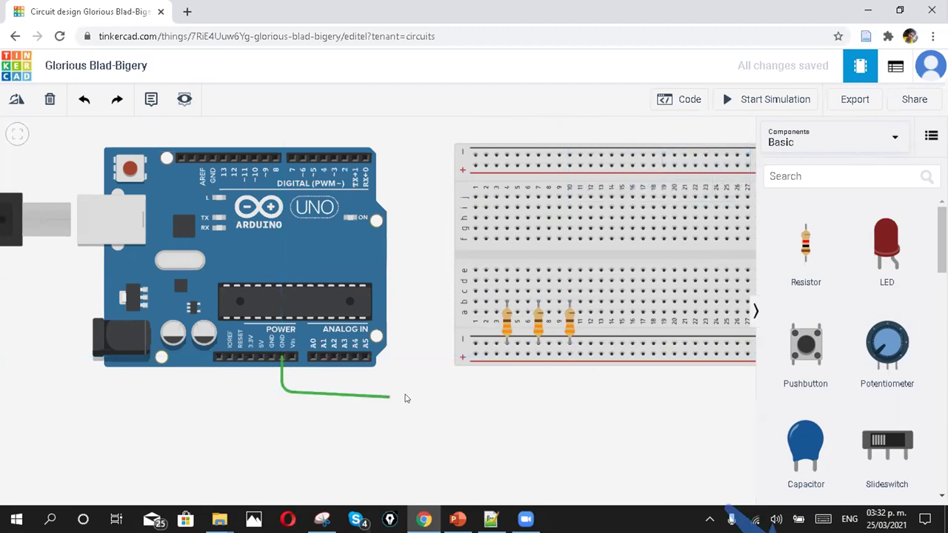
{"action": "left_click", "coordinate": [430, 392]}
{"action": "left_click", "coordinate": [430, 340]}
{"action": "left_click", "coordinate": [467, 341]}
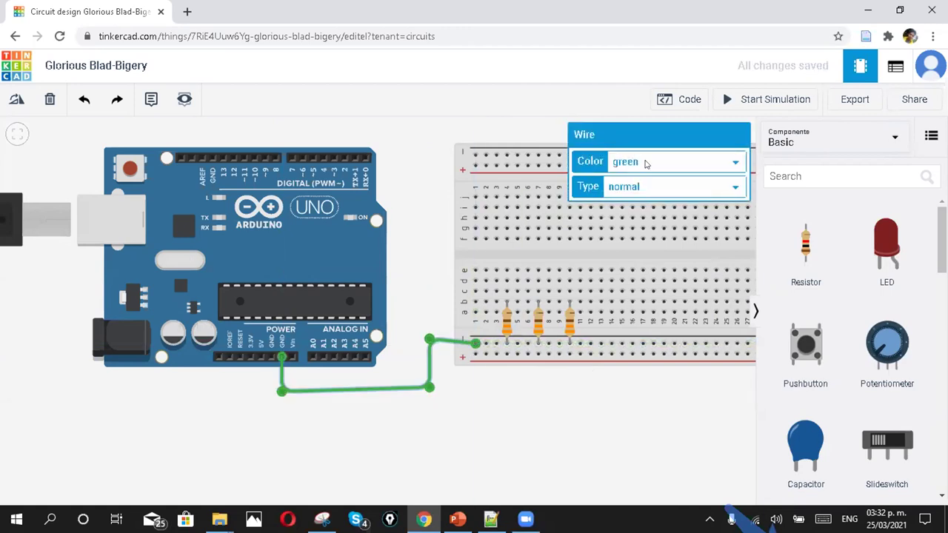
{"action": "left_click", "coordinate": [644, 163]}
{"action": "left_click", "coordinate": [641, 185]}
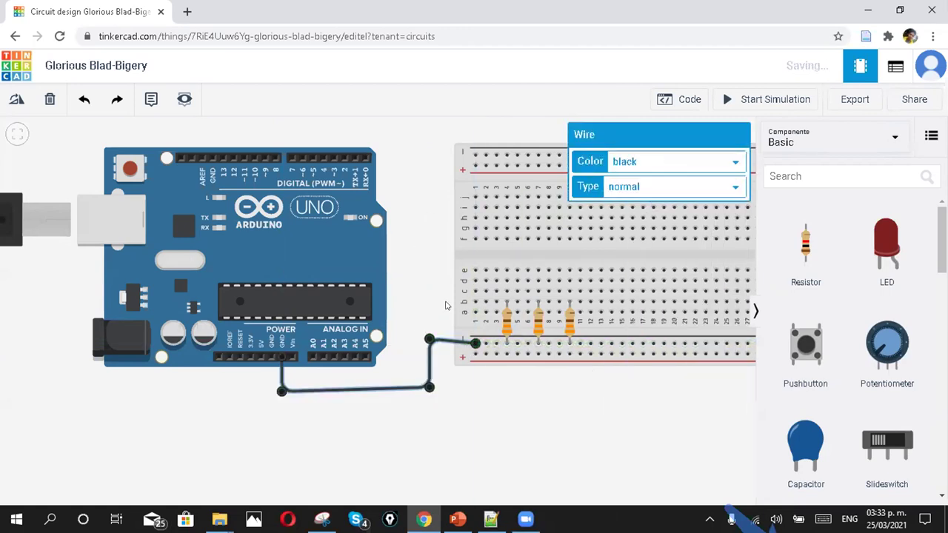
{"action": "left_click", "coordinate": [522, 405]}
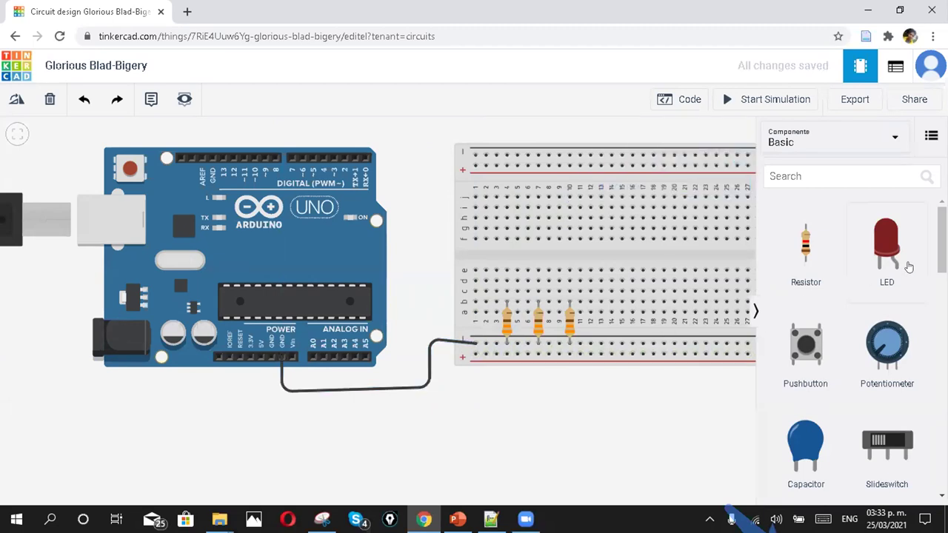
Place three LEDs above the resistors, with cathodes in columns 4, 7 and 10 and anodes in columns 5, 8 and 11
{"action": "left_click_drag", "start_coordinate": [887, 246], "coordinate": [507, 281]}
{"action": "left_click_drag", "start_coordinate": [503, 331], "coordinate": [504, 331]}
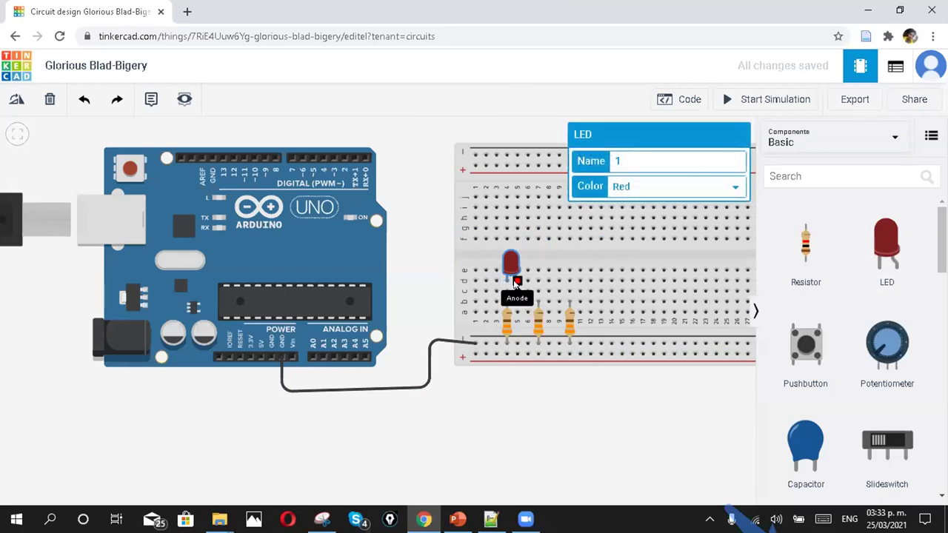
{"action": "left_click_drag", "start_coordinate": [893, 255], "coordinate": [548, 281]}
{"action": "left_click_drag", "start_coordinate": [855, 254], "coordinate": [557, 277]}
Change the middle LED's color to Yellow and the LED in columns 10 and 11 to Green
{"action": "scroll", "coordinate": [557, 277], "scroll_direction": "up", "scroll_amount": 3}
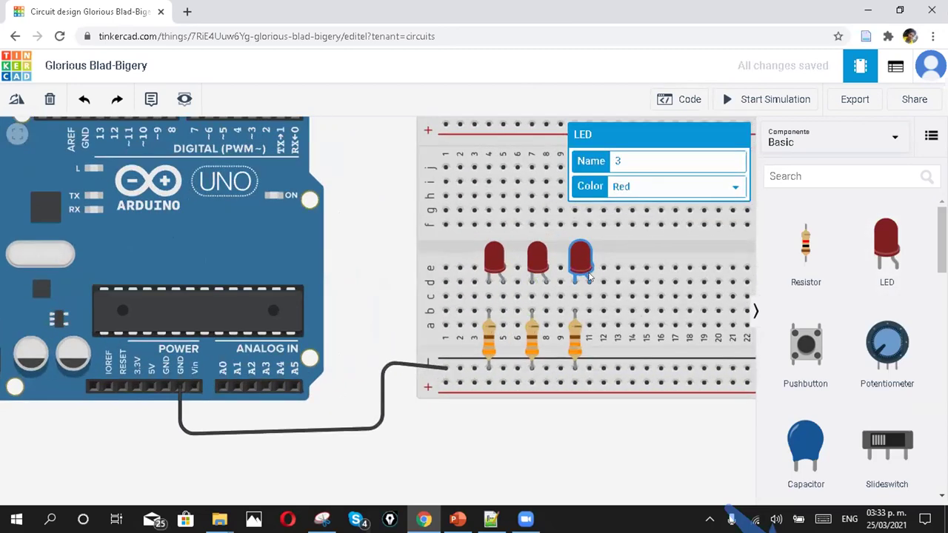
{"action": "left_click", "coordinate": [528, 257]}
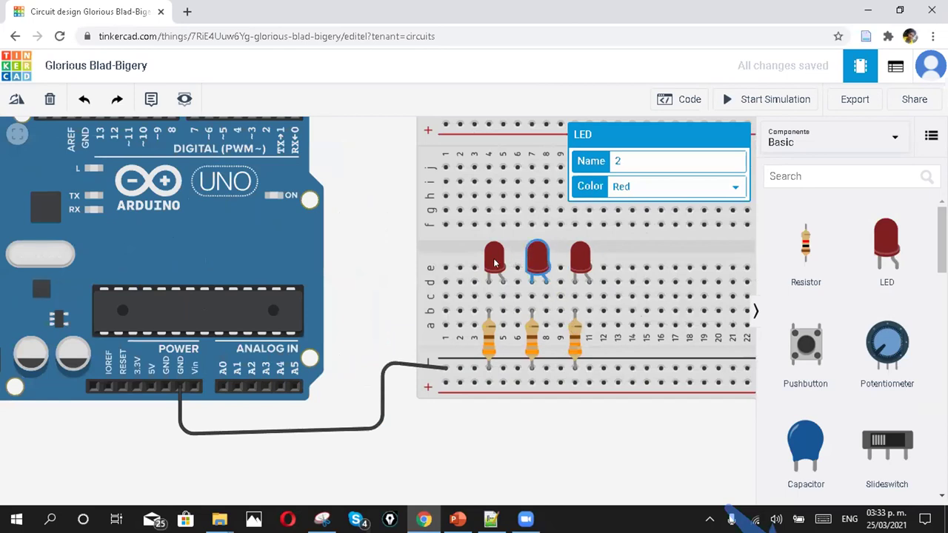
{"action": "left_click", "coordinate": [696, 186]}
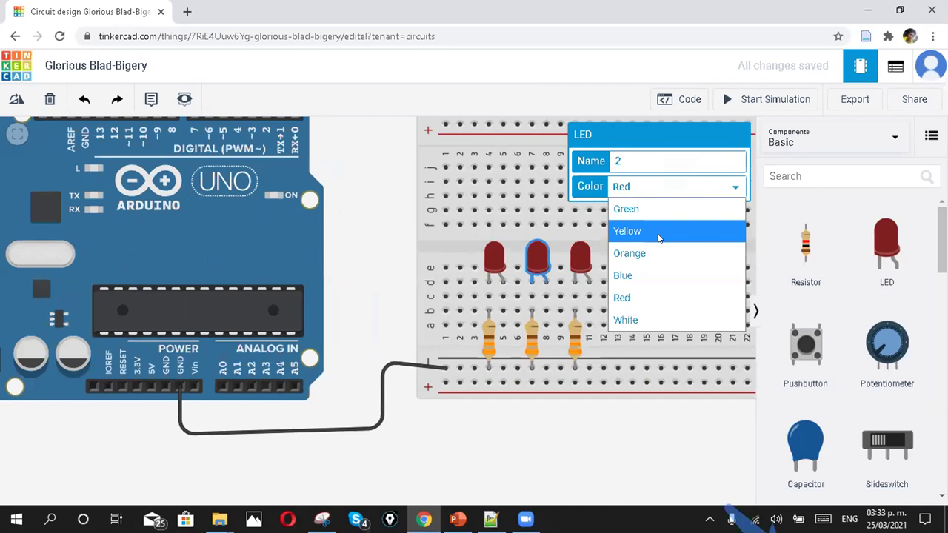
{"action": "left_click", "coordinate": [659, 231]}
{"action": "left_click", "coordinate": [580, 257]}
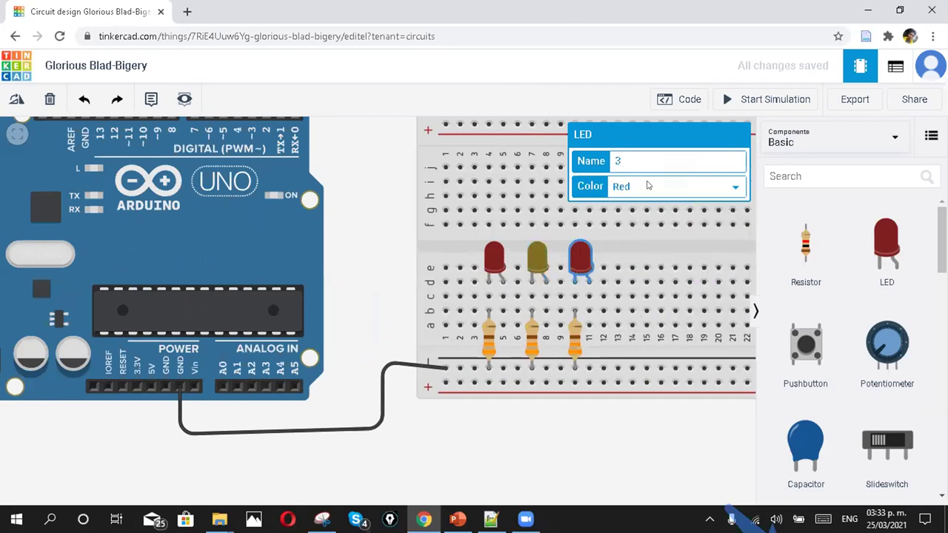
{"action": "left_click", "coordinate": [650, 186]}
{"action": "left_click", "coordinate": [648, 210]}
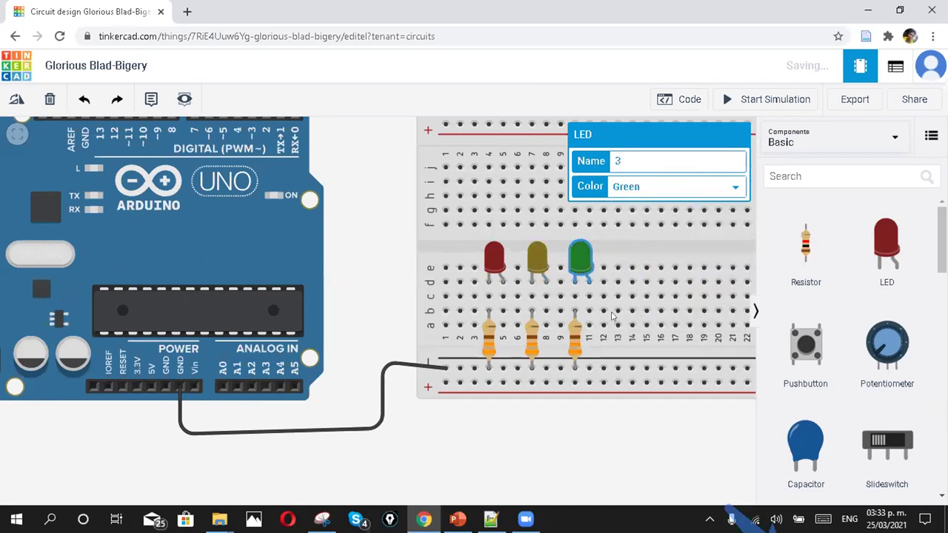
{"action": "scroll", "coordinate": [402, 262], "scroll_direction": "down", "scroll_amount": 2}
{"action": "scroll", "coordinate": [380, 239], "scroll_direction": "down", "scroll_amount": 2}
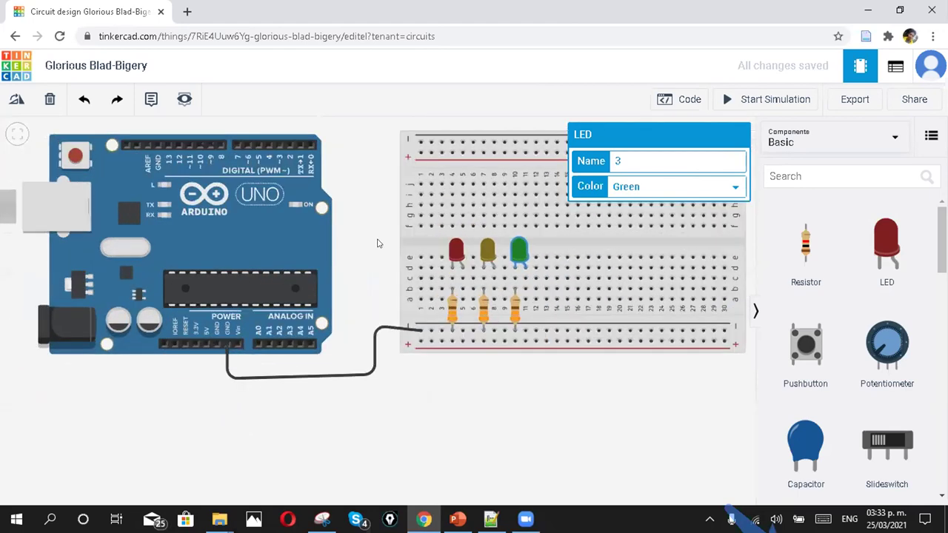
{"action": "left_click", "coordinate": [368, 229]}
Wire Arduino digital pin 2 to the red LED's anode at column 5, row e and colour the wire red
{"action": "scroll", "coordinate": [366, 186], "scroll_direction": "down", "scroll_amount": 1}
{"action": "scroll", "coordinate": [370, 174], "scroll_direction": "up", "scroll_amount": 1}
{"action": "scroll", "coordinate": [370, 173], "scroll_direction": "up", "scroll_amount": 1}
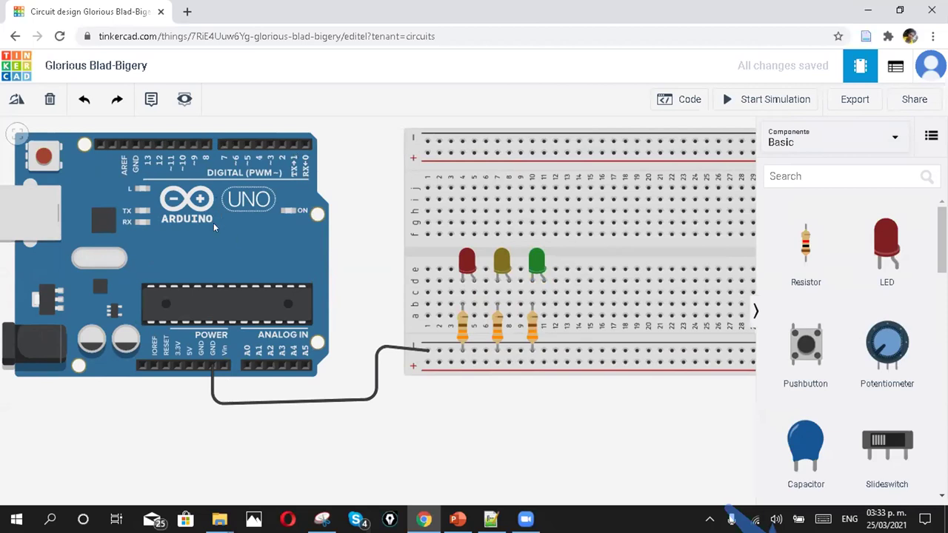
{"action": "scroll", "coordinate": [250, 172], "scroll_direction": "down", "scroll_amount": 1}
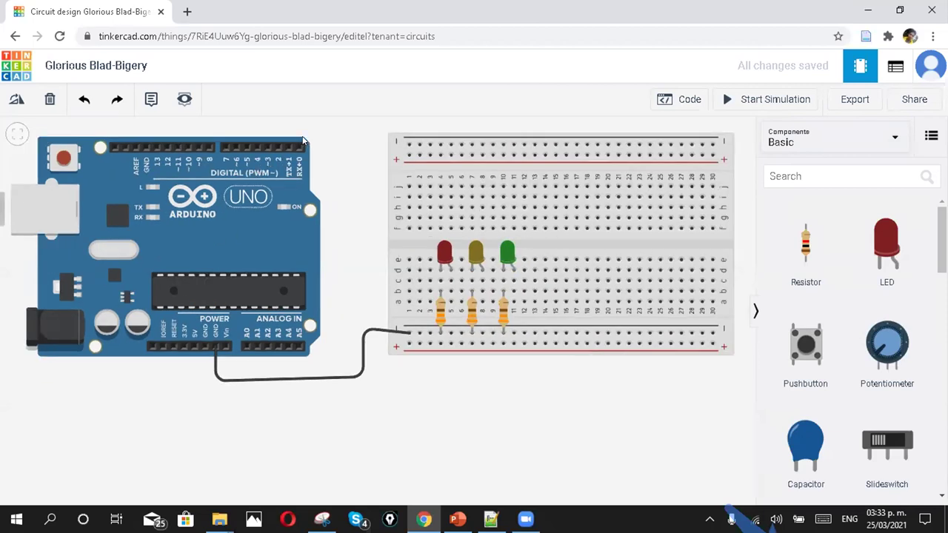
{"action": "scroll", "coordinate": [349, 197], "scroll_direction": "down", "scroll_amount": 1}
{"action": "left_click", "coordinate": [277, 194]}
{"action": "left_click", "coordinate": [274, 167]}
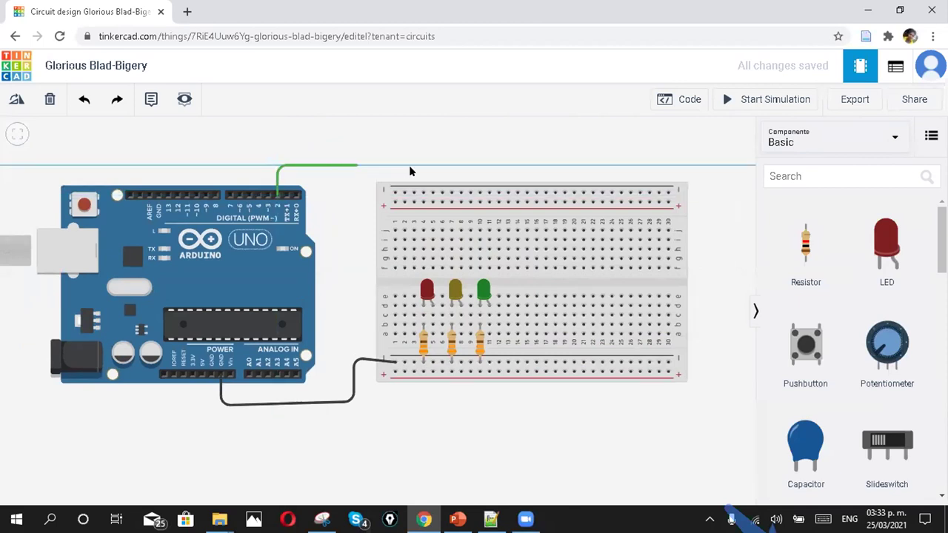
{"action": "left_click", "coordinate": [436, 171]}
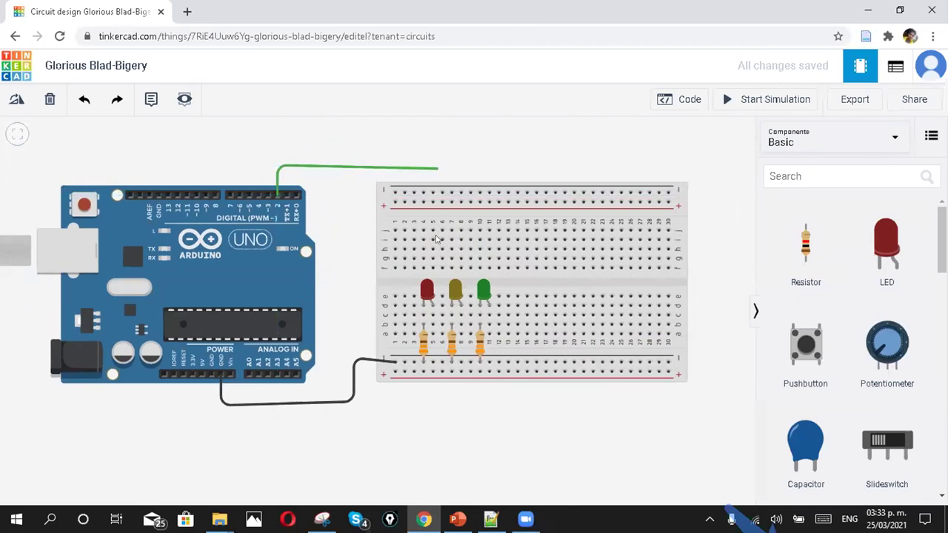
{"action": "left_click", "coordinate": [434, 296]}
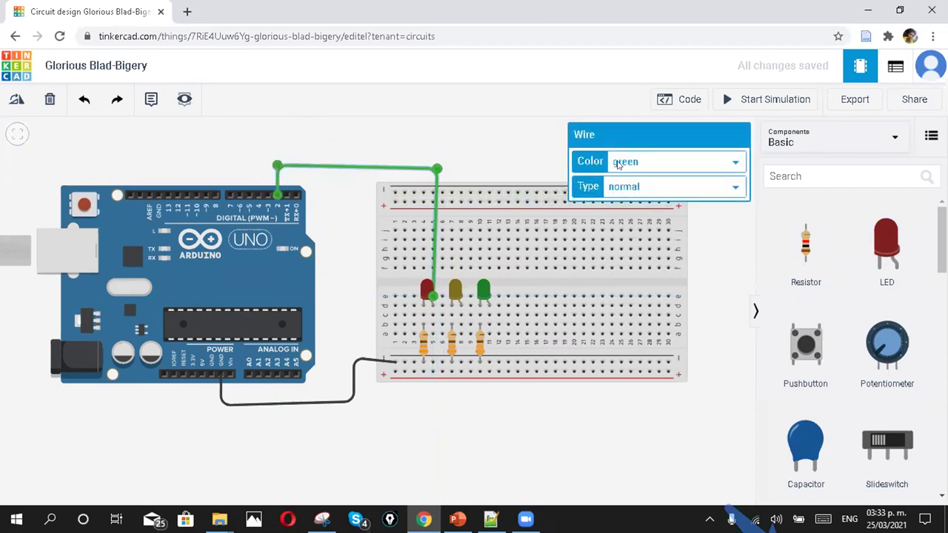
{"action": "left_click", "coordinate": [617, 163]}
{"action": "left_click", "coordinate": [621, 206]}
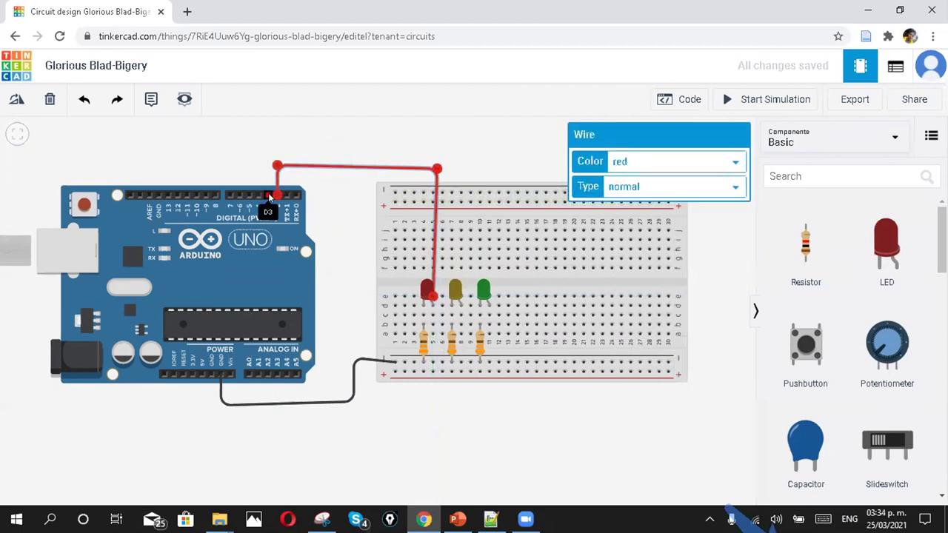
Wire Arduino digital pin 3 to the yellow LED's anode at column 8 and colour the wire yellow
{"action": "left_click", "coordinate": [268, 195]}
{"action": "left_click", "coordinate": [269, 160]}
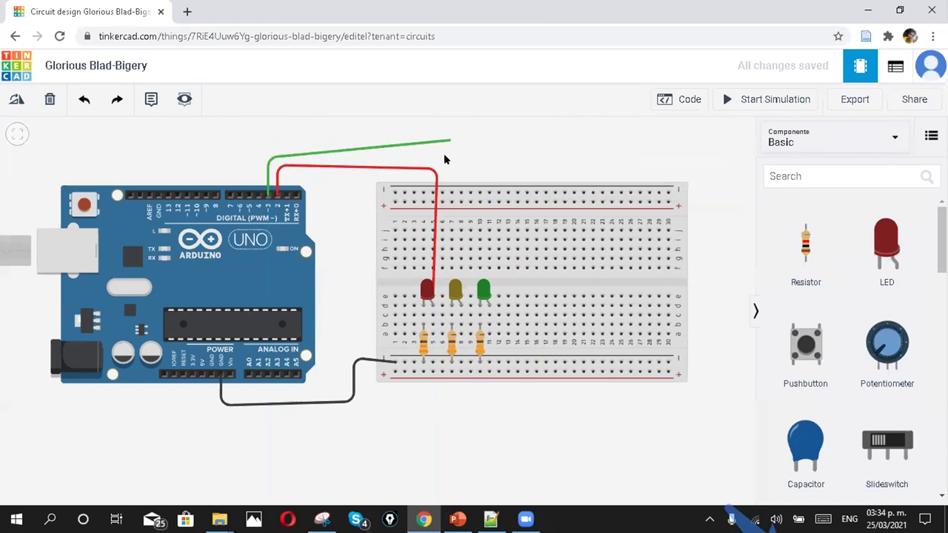
{"action": "left_click", "coordinate": [468, 160]}
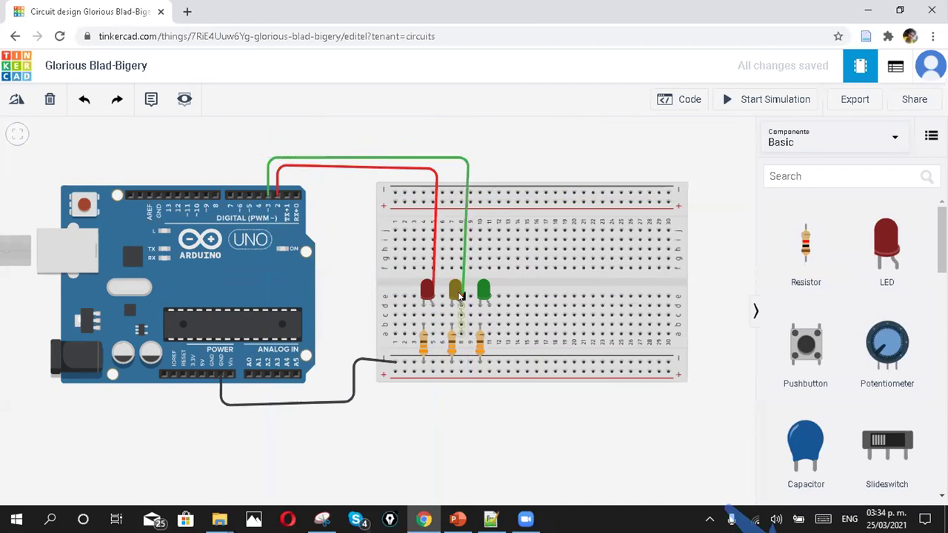
{"action": "left_click", "coordinate": [469, 220]}
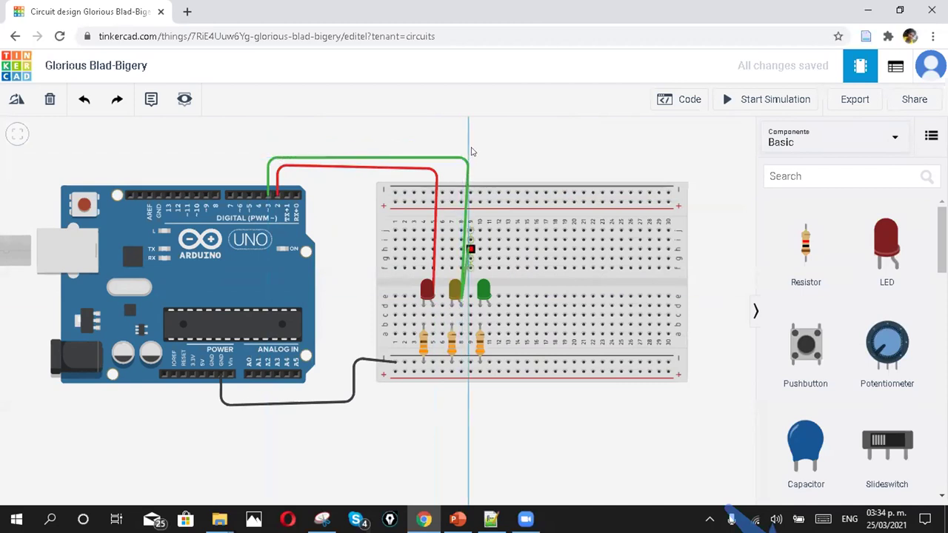
{"action": "left_click", "coordinate": [461, 301]}
{"action": "left_click", "coordinate": [629, 161]}
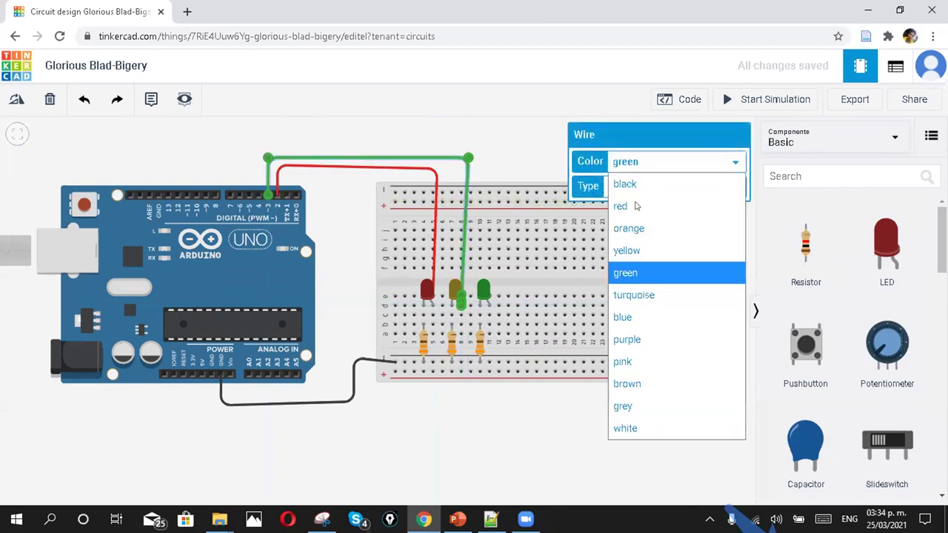
{"action": "left_click", "coordinate": [637, 250]}
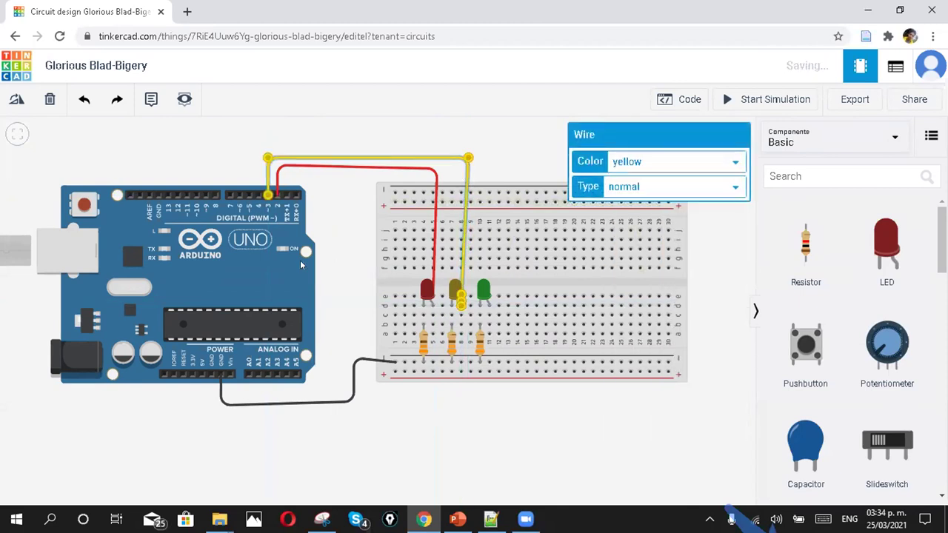
Wire Arduino digital pin 4 to the green LED's anode at column 11 with a green wire
{"action": "left_click", "coordinate": [258, 195]}
{"action": "left_click", "coordinate": [259, 140]}
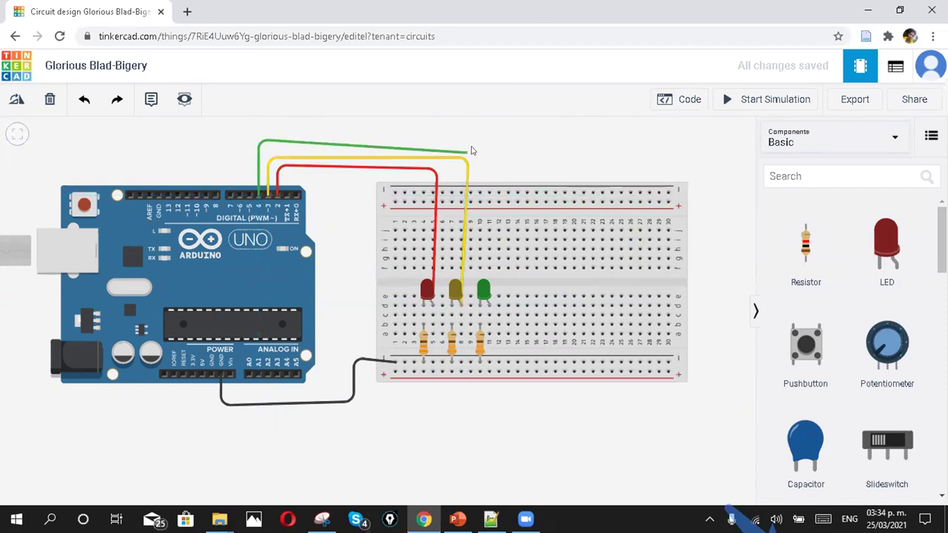
{"action": "left_click", "coordinate": [493, 141]}
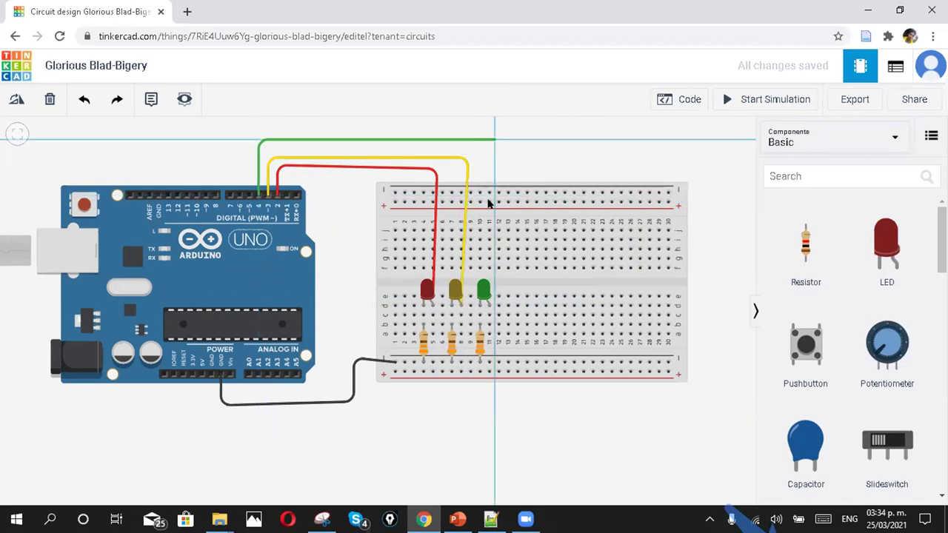
{"action": "left_click", "coordinate": [489, 304]}
{"action": "left_click", "coordinate": [568, 429]}
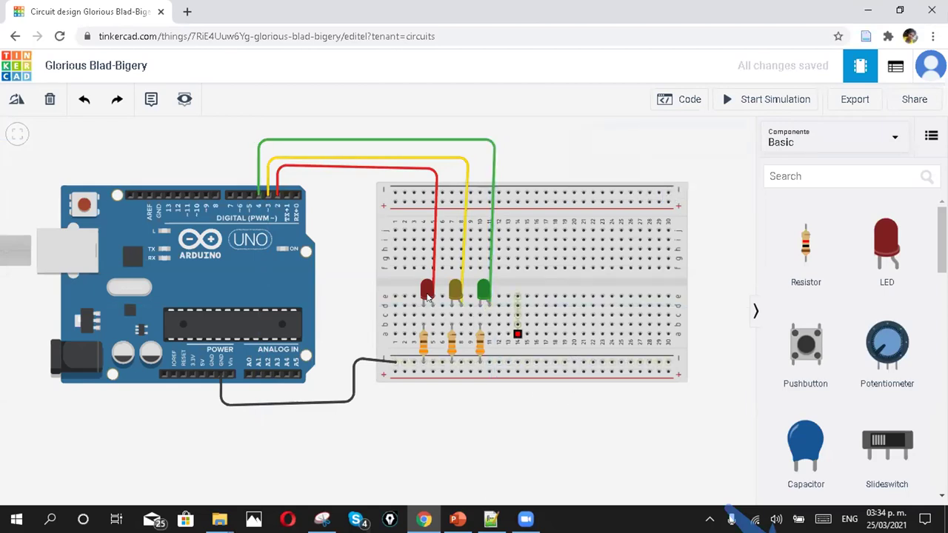
Open the Arduino's code and switch the editor from Blocks to Text mode, accepting the loss of the blocks
{"action": "scroll", "coordinate": [481, 311], "scroll_direction": "up", "scroll_amount": 2}
{"action": "scroll", "coordinate": [433, 276], "scroll_direction": "up", "scroll_amount": 1}
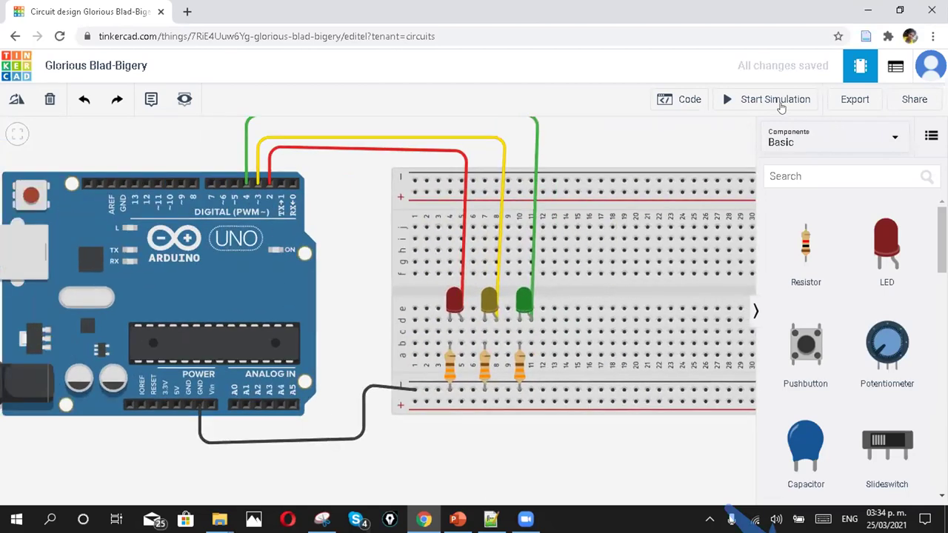
{"action": "left_click", "coordinate": [684, 99]}
{"action": "left_click", "coordinate": [652, 134]}
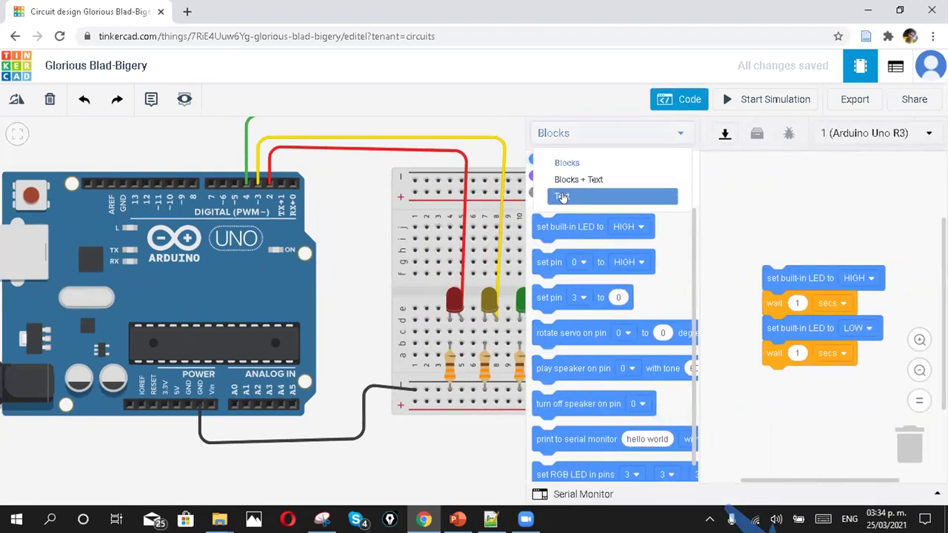
{"action": "left_click", "coordinate": [562, 197]}
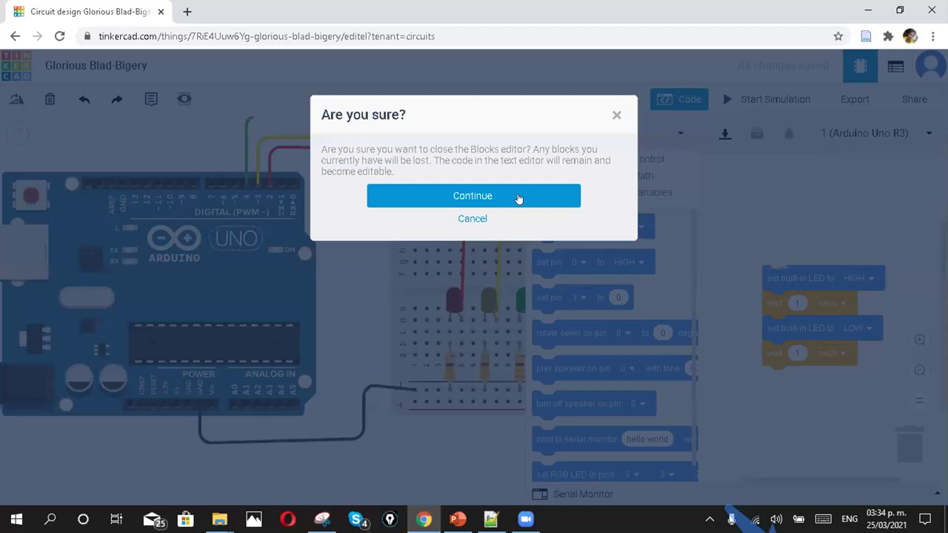
{"action": "left_click", "coordinate": [518, 197]}
Delete the default statements inside loop() and setup(), leaving an empty line between the braces of each function
{"action": "left_click_drag", "start_coordinate": [831, 267], "coordinate": [777, 214]}
{"action": "left_click", "coordinate": [807, 268]}
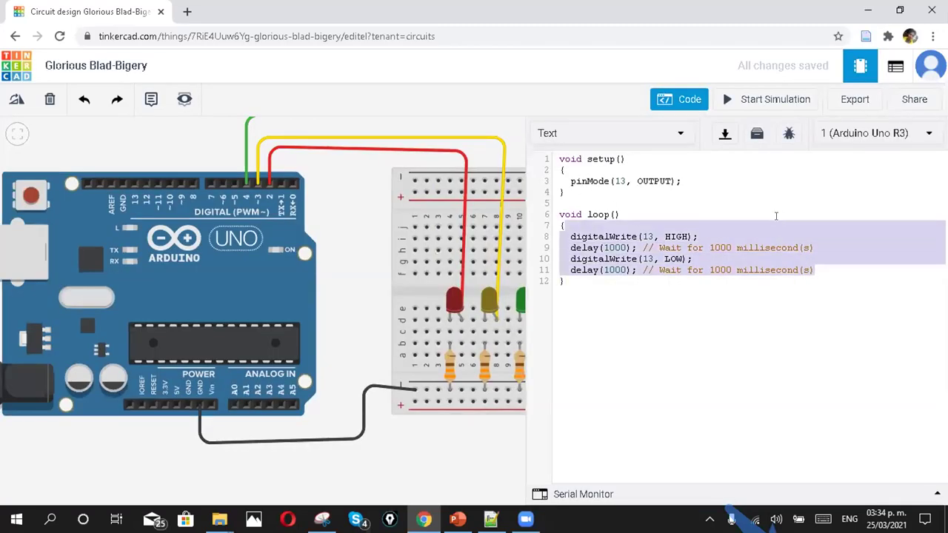
{"action": "left_click", "coordinate": [807, 271]}
{"action": "left_click_drag", "start_coordinate": [807, 271], "coordinate": [793, 227]}
{"action": "key", "text": "BackSpace"}
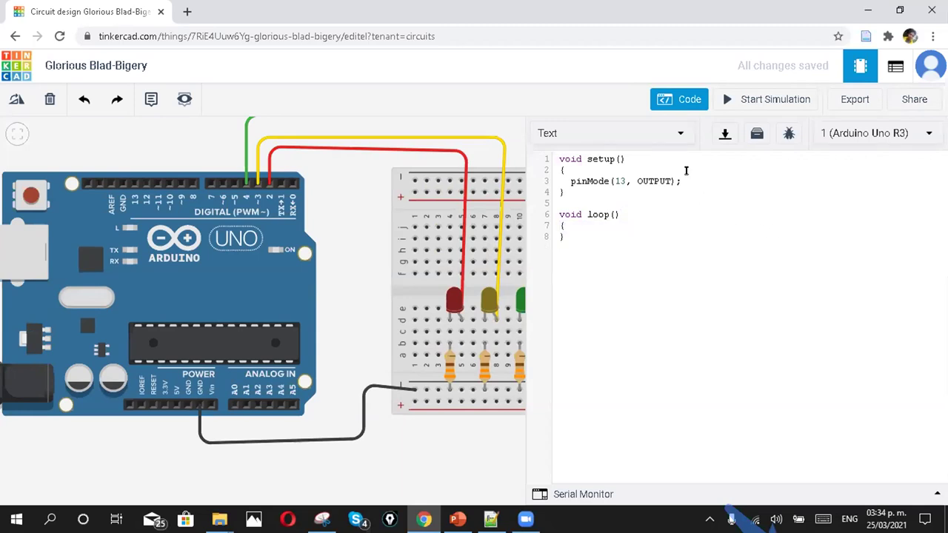
{"action": "left_click_drag", "start_coordinate": [694, 181], "coordinate": [692, 167]}
{"action": "key", "text": "BackSpace"}
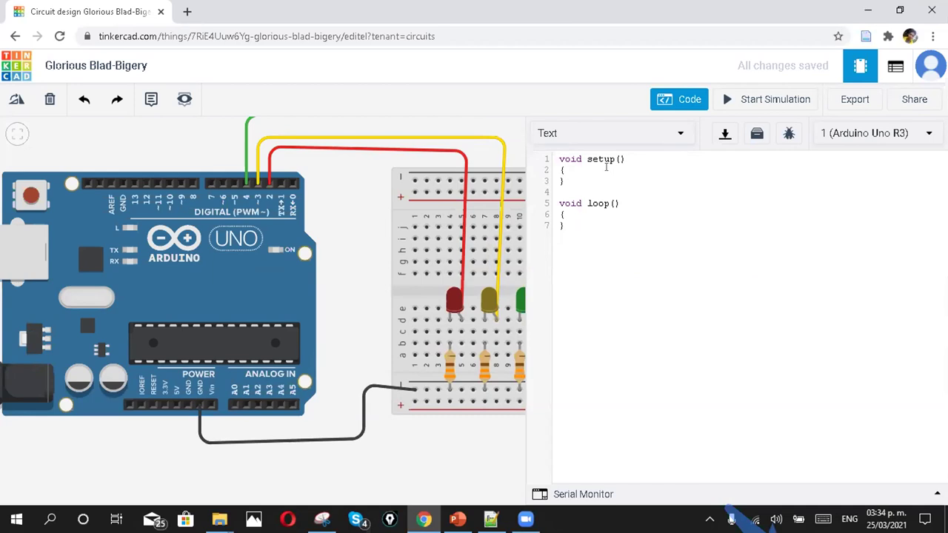
{"action": "key", "text": "Return"}
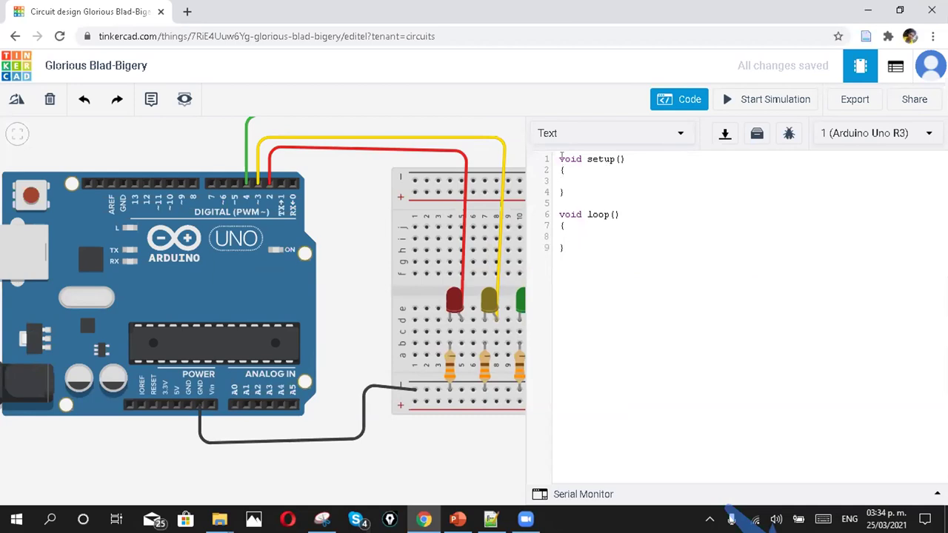
Declare the integer variables led_rojo=2, led_amarillo=3 and led_verde=4 above setup(), one per line
{"action": "key", "text": "Return"}
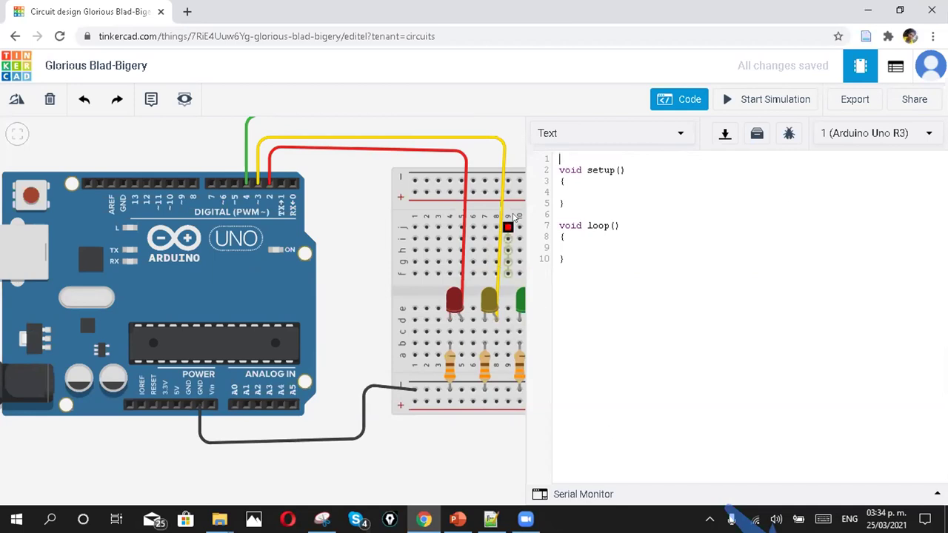
{"action": "type", "text": "int"}
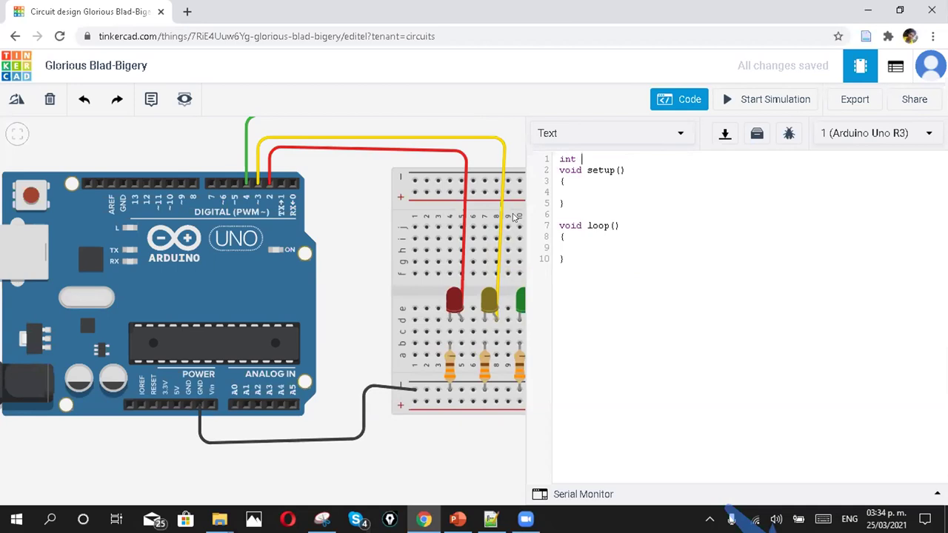
{"action": "type", "text": " led_ro"}
{"action": "key", "text": "BackSpace"}
{"action": "key", "text": "BackSpace"}
{"action": "type", "text": "_"}
{"action": "key", "text": "Return"}
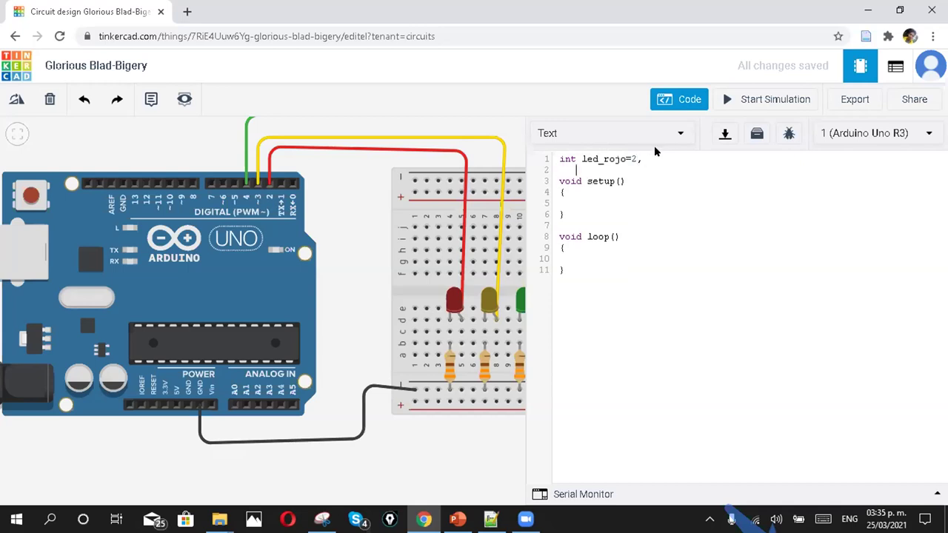
{"action": "key", "text": "BackSpace"}
{"action": "type", "text": "_amarillo=3,"}
{"action": "key", "text": "Return"}
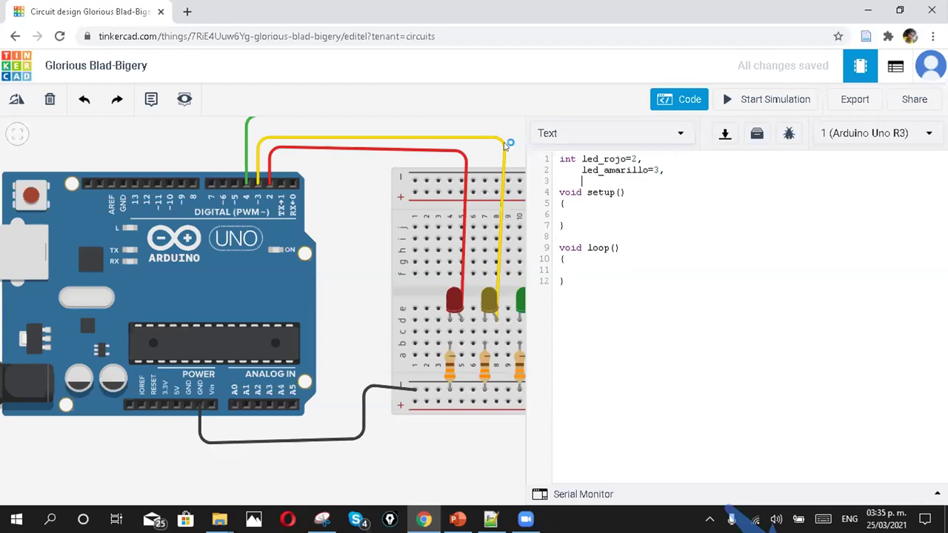
{"action": "type", "text": "led_verde=4;"}
Add the statement pinMode(led_rojo,OUTPUT); inside setup()
{"action": "left_click", "coordinate": [571, 207]}
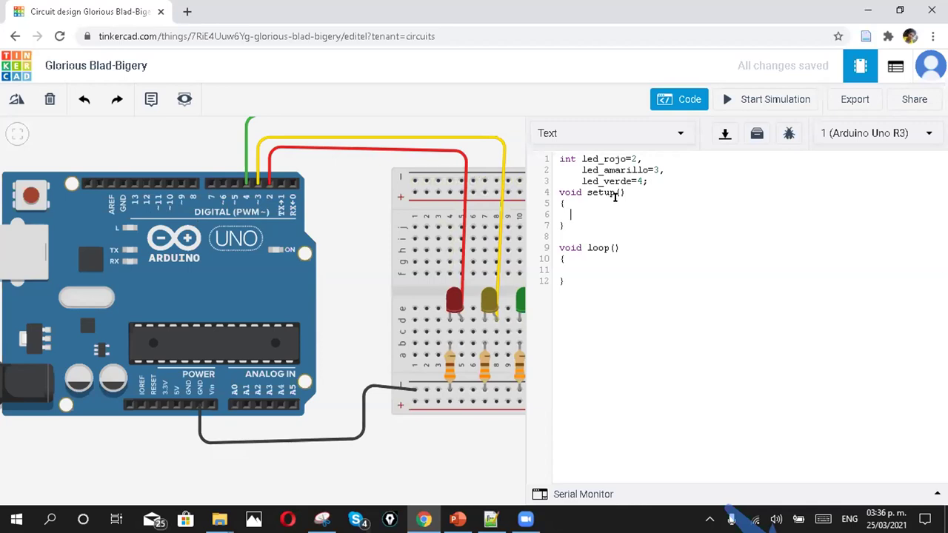
{"action": "type", "text": "pi"}
{"action": "type", "text": "n"}
{"action": "type", "text": "Mod"}
{"action": "type", "text": "e"}
{"action": "type", "text": "()"}
{"action": "type", "text": ";"}
{"action": "type", "text": "led_"}
{"action": "type", "text": "rojo,"}
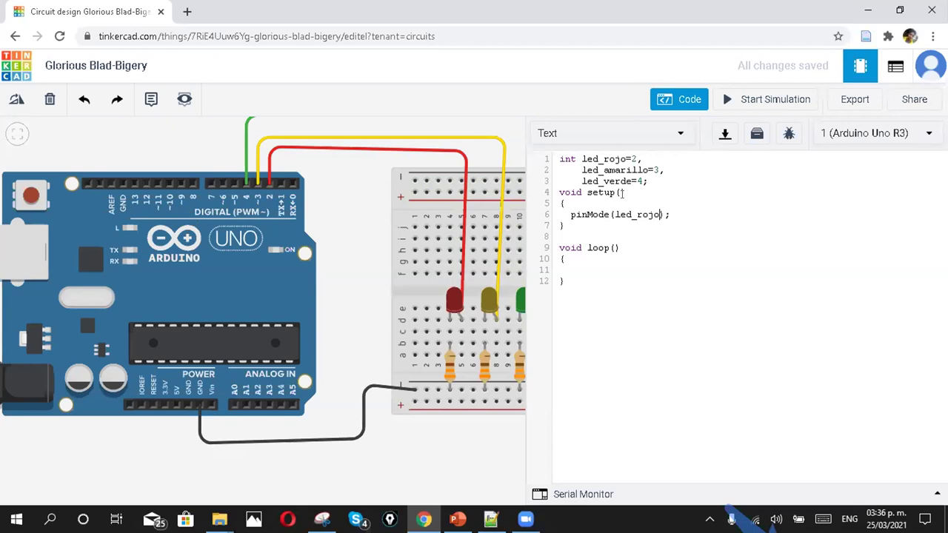
{"action": "type", "text": "OUTPUT"}
{"action": "key", "text": "End"}
{"action": "key", "text": "Return"}
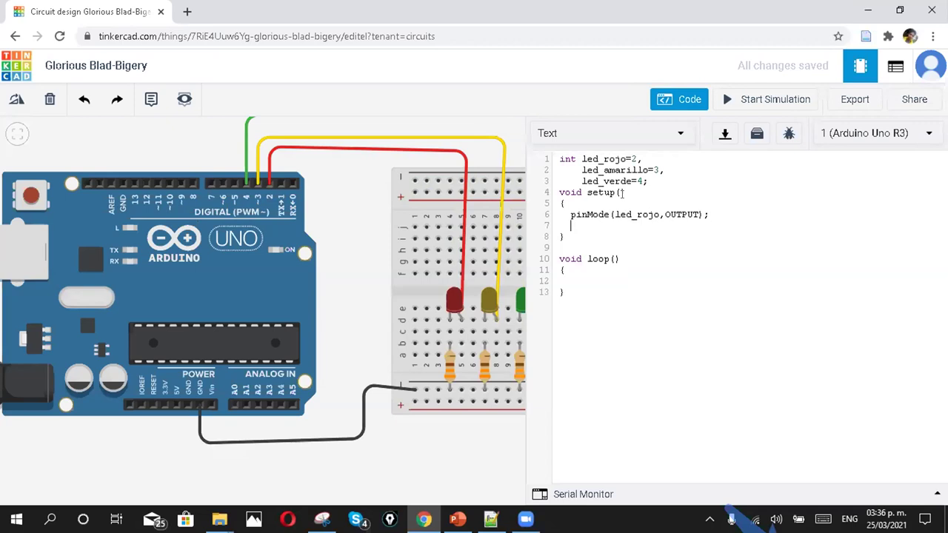
Add the statement pinMode(led_amarillo,OUTPUT); below the red LED's pinMode line
{"action": "type", "text": "pinMode();"}
{"action": "key", "text": "Left"}
{"action": "key", "text": "Left"}
{"action": "type", "text": "led_amarillo,"}
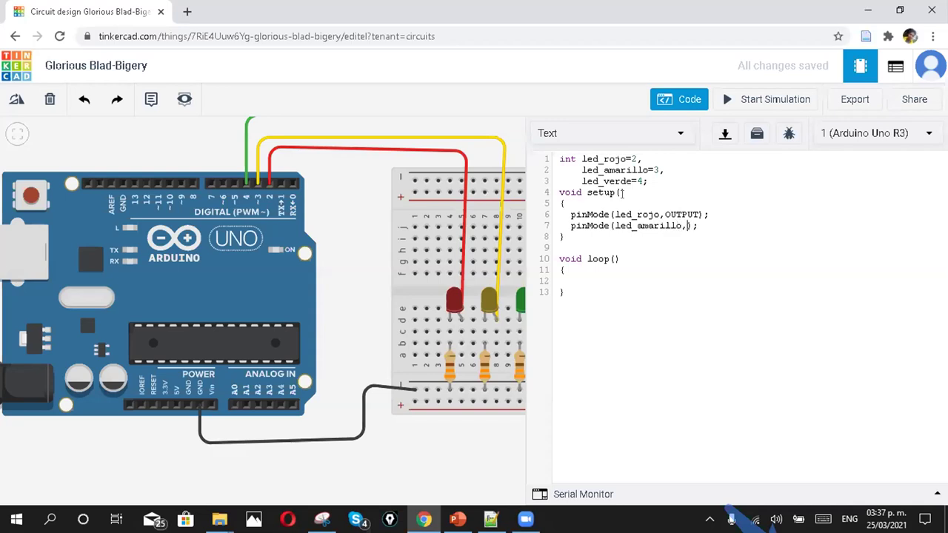
{"action": "type", "text": "OUTPUT"}
Duplicate the yellow LED's pinMode line in setup() and change the copy's variable to led_verde
{"action": "left_click_drag", "start_coordinate": [732, 225], "coordinate": [729, 211]}
{"action": "key", "text": "ctrl+c"}
{"action": "left_click", "coordinate": [732, 225]}
{"action": "key", "text": "ctrl+v"}
{"action": "left_click", "coordinate": [682, 236]}
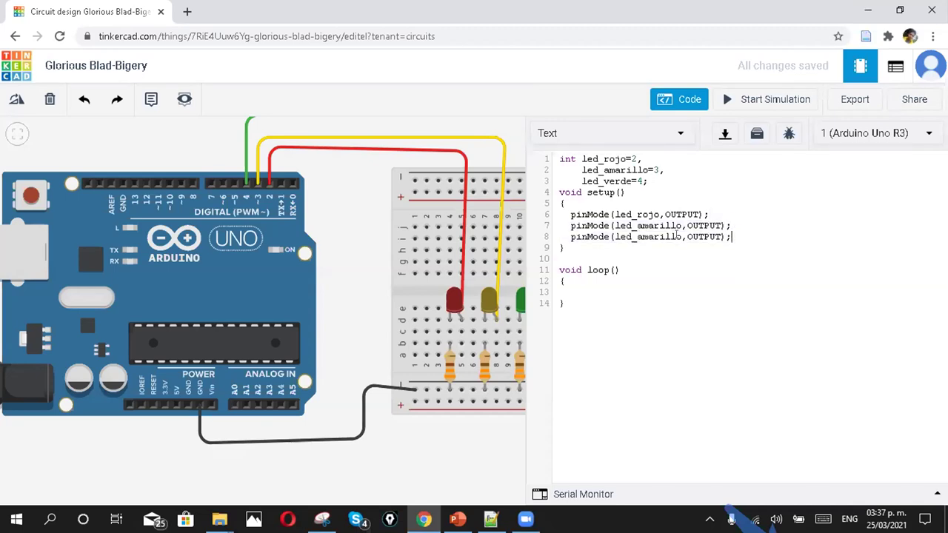
{"action": "key", "text": "BackSpace"}
{"action": "key", "text": "BackSpace"}
{"action": "key", "text": "BackSpace"}
{"action": "key", "text": "BackSpace"}
{"action": "key", "text": "BackSpace"}
{"action": "key", "text": "BackSpace"}
{"action": "key", "text": "BackSpace"}
{"action": "key", "text": "BackSpace"}
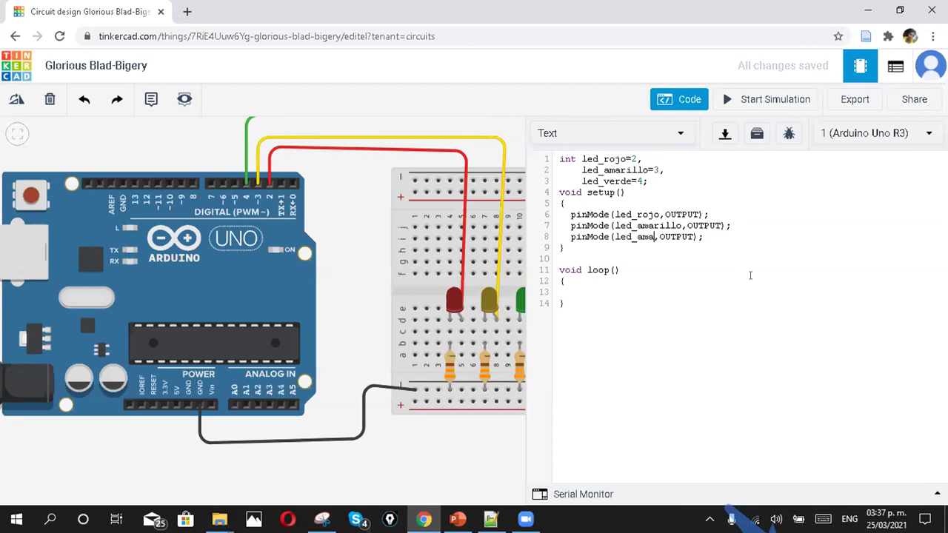
{"action": "type", "text": "verde"}
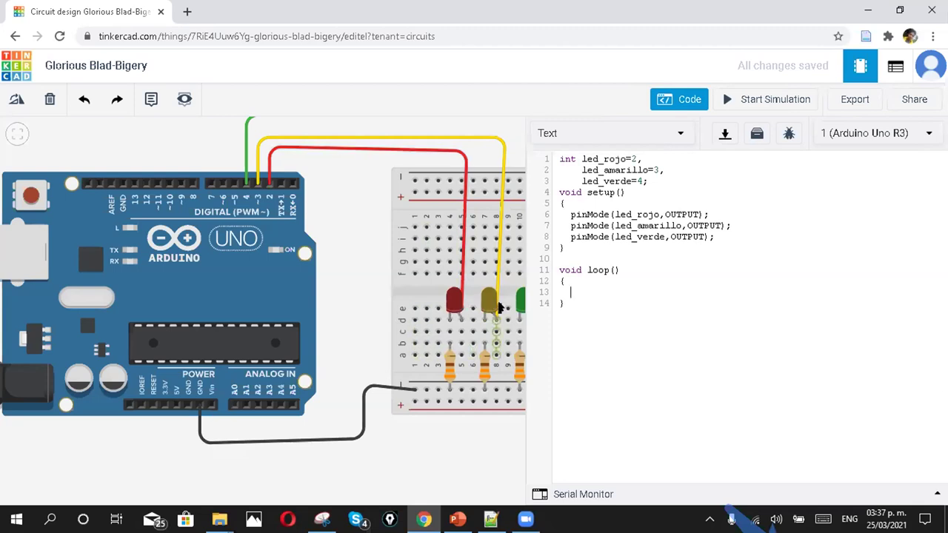
Add the statement digitalWrite(led_rojo,HIGH); inside loop()
{"action": "type", "text": "digitalWrite()';"}
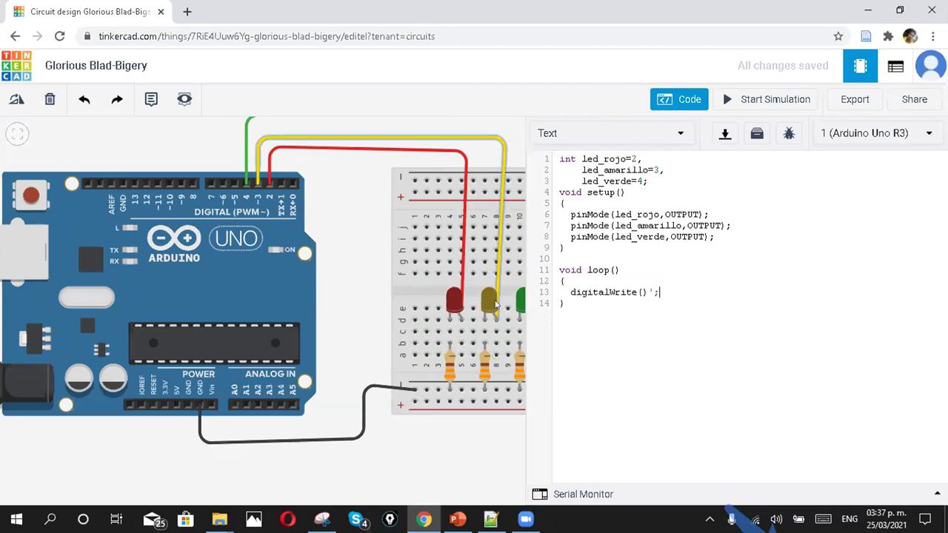
{"action": "key", "text": "BackSpace"}
{"action": "key", "text": "Left"}
{"action": "key", "text": "Left"}
{"action": "type", "text": "led_rojo,HIGH"}
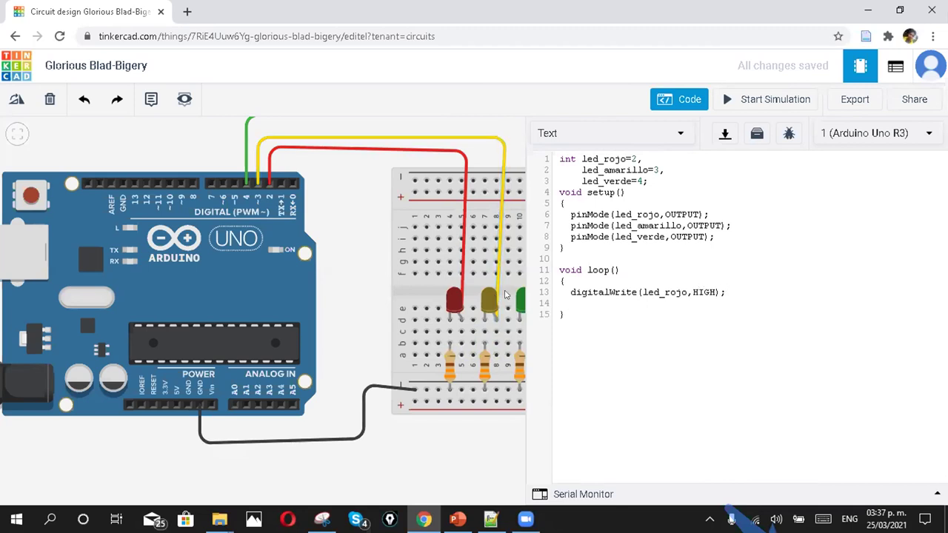
Add delay(5000); and digitalWrite(led_rojo,LOW); below the line that turns the red LED on
{"action": "type", "text": "delay"}
{"action": "type", "text": "()"}
{"action": "type", "text": "5000"}
{"action": "type", "text": "digita"}
{"action": "type", "text": "l"}
{"action": "type", "text": "Wri"}
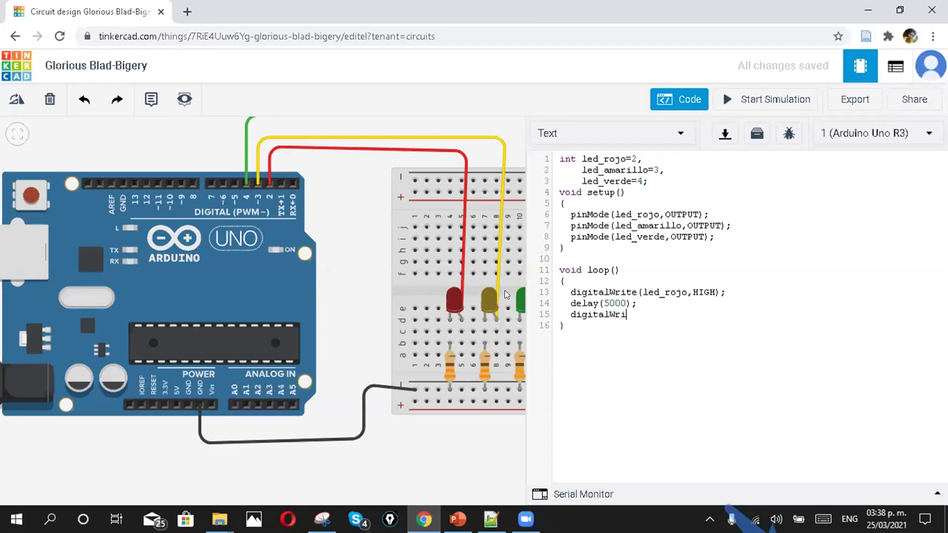
{"action": "type", "text": "te();"}
{"action": "key", "text": "Left"}
{"action": "type", "text": "led_rojo,LOW"}
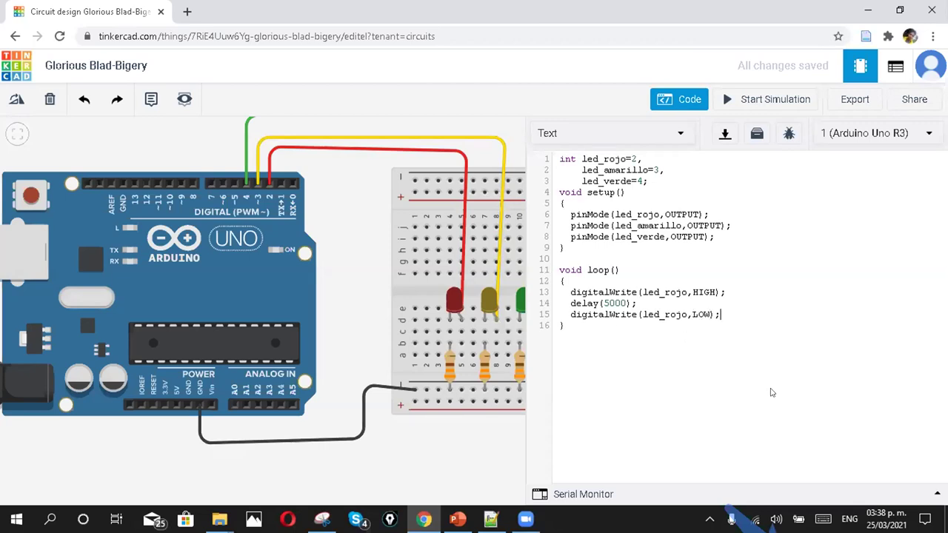
Copy the three red LED statements below a blank line in loop() and change the copy's HIGH line to led_amarillo
{"action": "key", "text": "Return"}
{"action": "left_click_drag", "start_coordinate": [711, 312], "coordinate": [571, 293]}
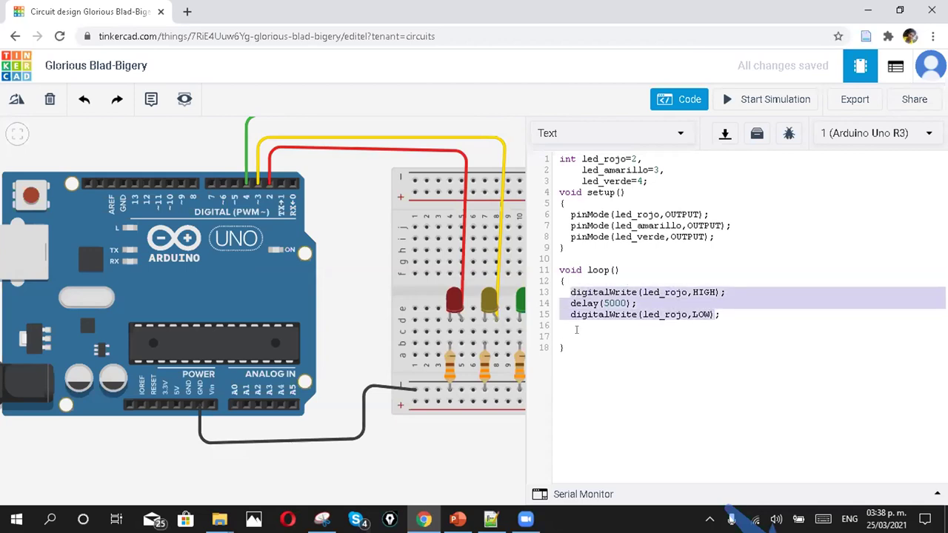
{"action": "left_click", "coordinate": [574, 330]}
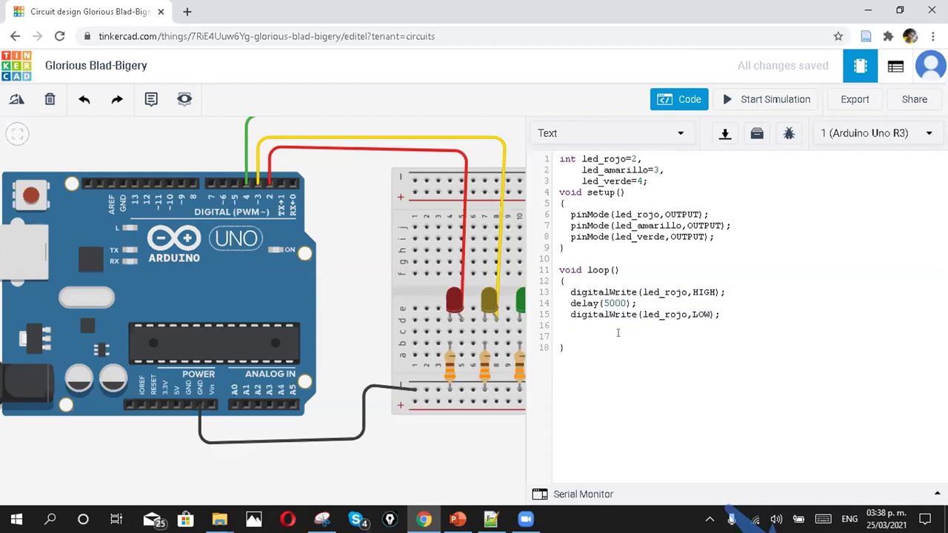
{"action": "key", "text": "ctrl+v"}
{"action": "left_click", "coordinate": [687, 332]}
{"action": "key", "text": "BackSpace"}
{"action": "key", "text": "BackSpace"}
{"action": "key", "text": "BackSpace"}
{"action": "key", "text": "BackSpace"}
{"action": "type", "text": "AMA"}
{"action": "key", "text": "BackSpace"}
{"action": "key", "text": "BackSpace"}
{"action": "key", "text": "BackSpace"}
{"action": "type", "text": "amarillo"}
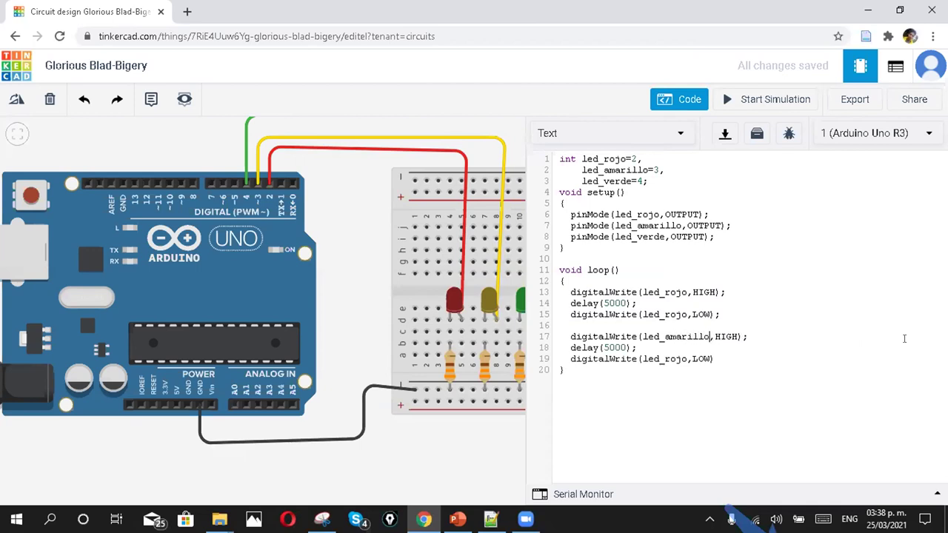
Set the second block's delay to 2000 and change the variable in its LOW line to led_amarillo
{"action": "key", "text": "Left"}
{"action": "key", "text": "BackSpace"}
{"action": "type", "text": "2"}
{"action": "left_click", "coordinate": [688, 359]}
{"action": "key", "text": "BackSpace"}
{"action": "key", "text": "BackSpace"}
{"action": "key", "text": "BackSpace"}
{"action": "key", "text": "BackSpace"}
{"action": "type", "text": "amarillo"}
Paste the red LED statements as a third block in loop() and change the variable to led_verde in both digitalWrite lines
{"action": "key", "text": "ctrl+v"}
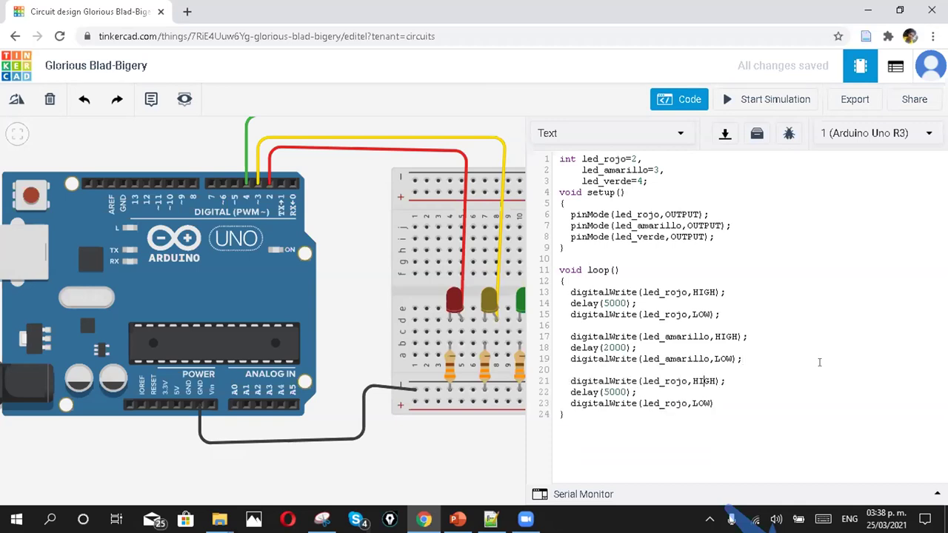
{"action": "key", "text": "BackSpace"}
{"action": "key", "text": "BackSpace"}
{"action": "key", "text": "BackSpace"}
{"action": "key", "text": "BackSpace"}
{"action": "type", "text": "verde"}
{"action": "key", "text": "BackSpace"}
{"action": "key", "text": "BackSpace"}
{"action": "key", "text": "BackSpace"}
{"action": "key", "text": "BackSpace"}
{"action": "type", "text": "verde"}
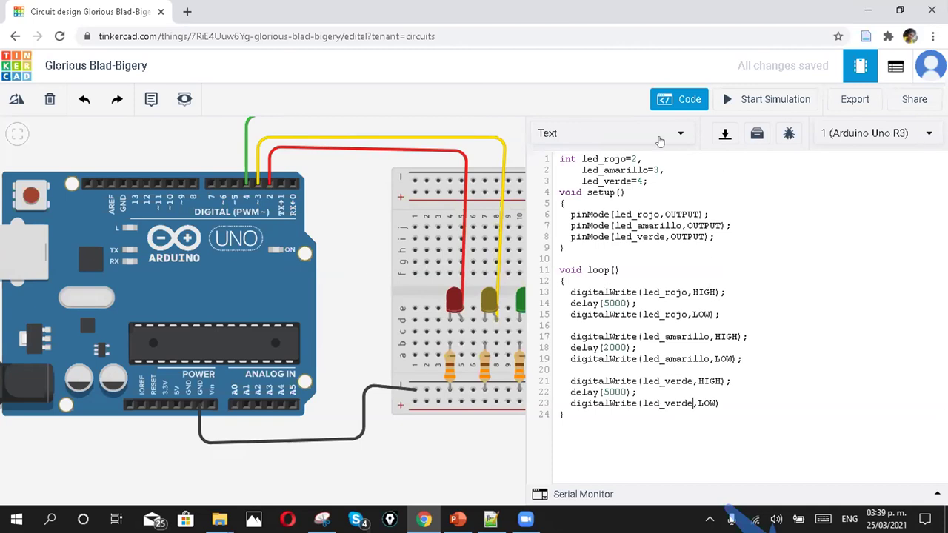
Add the missing semicolon after digitalWrite(led_verde,LOW) and run the simulation with the code editor closed
{"action": "left_click", "coordinate": [680, 103]}
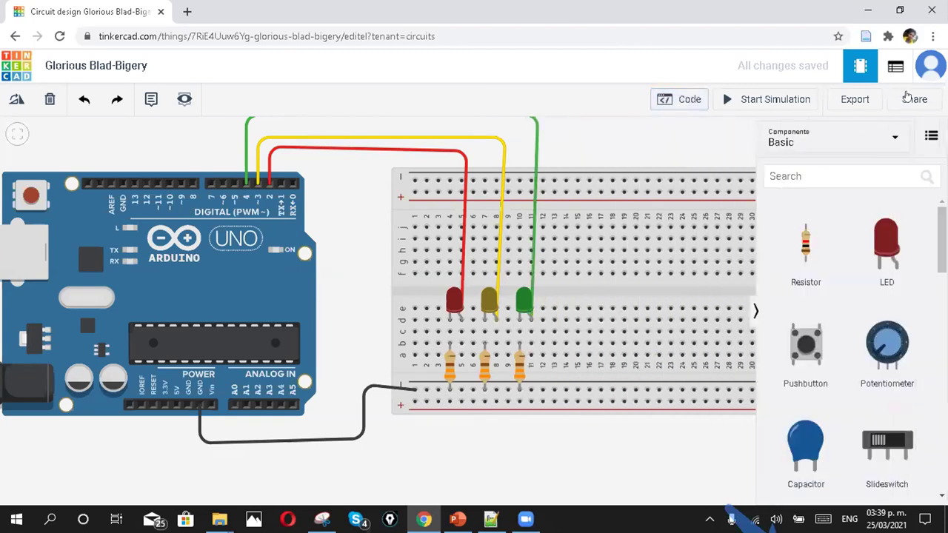
{"action": "left_click", "coordinate": [763, 101]}
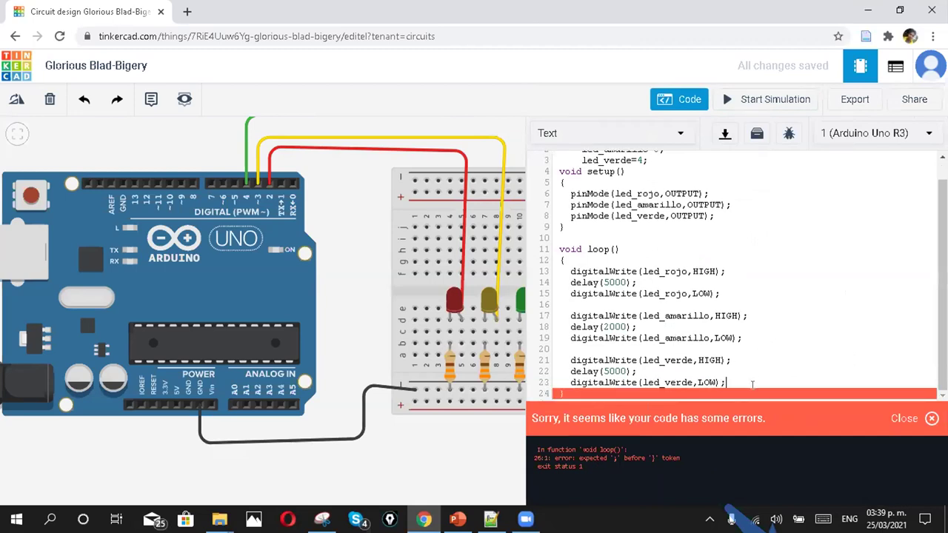
{"action": "left_click", "coordinate": [750, 105]}
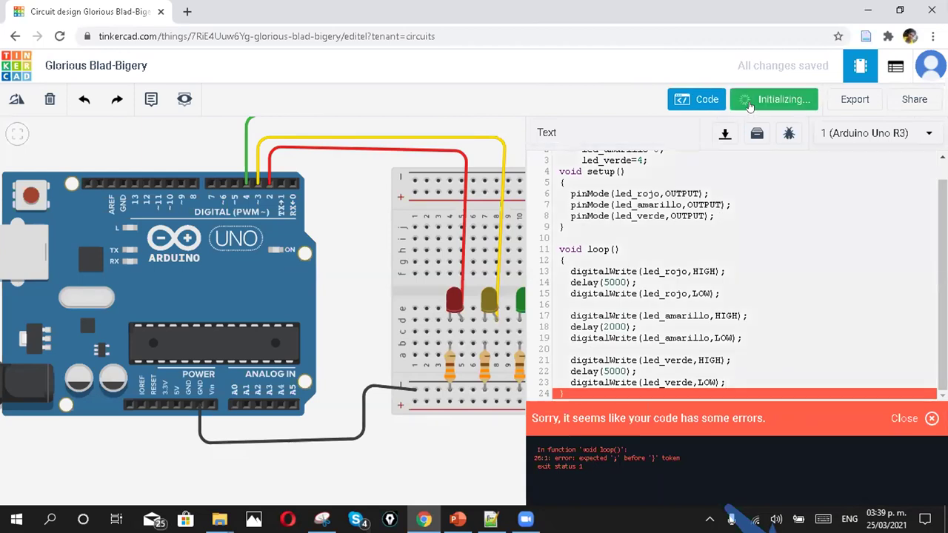
{"action": "left_click", "coordinate": [672, 103]}
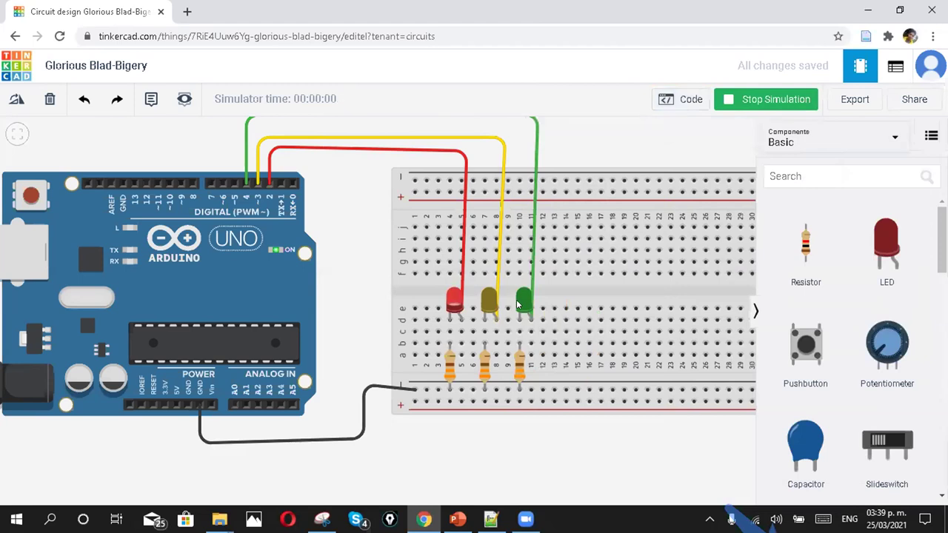
Watch how the red, yellow and green LEDs switch during the simulation, and stop it
{"action": "scroll", "coordinate": [516, 299], "scroll_direction": "up", "scroll_amount": 4}
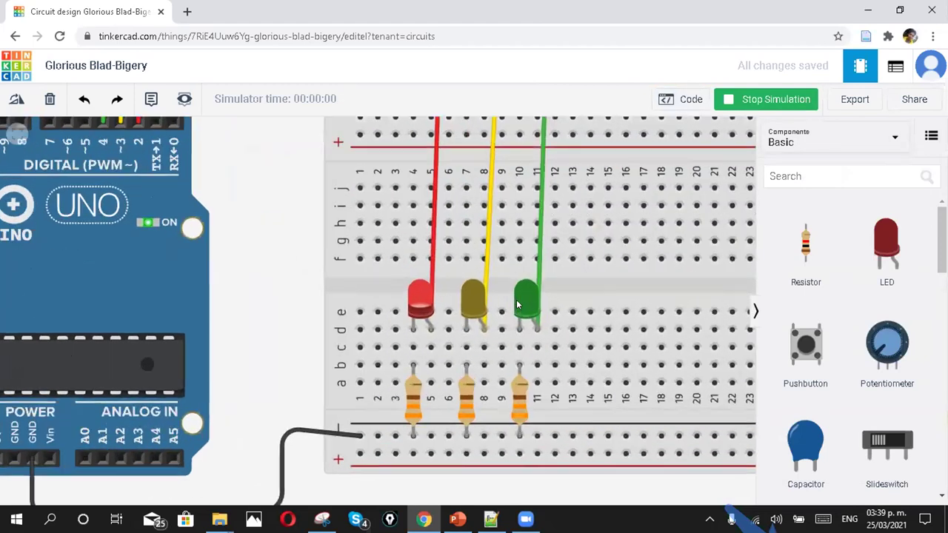
{"action": "scroll", "coordinate": [516, 299], "scroll_direction": "up", "scroll_amount": 1}
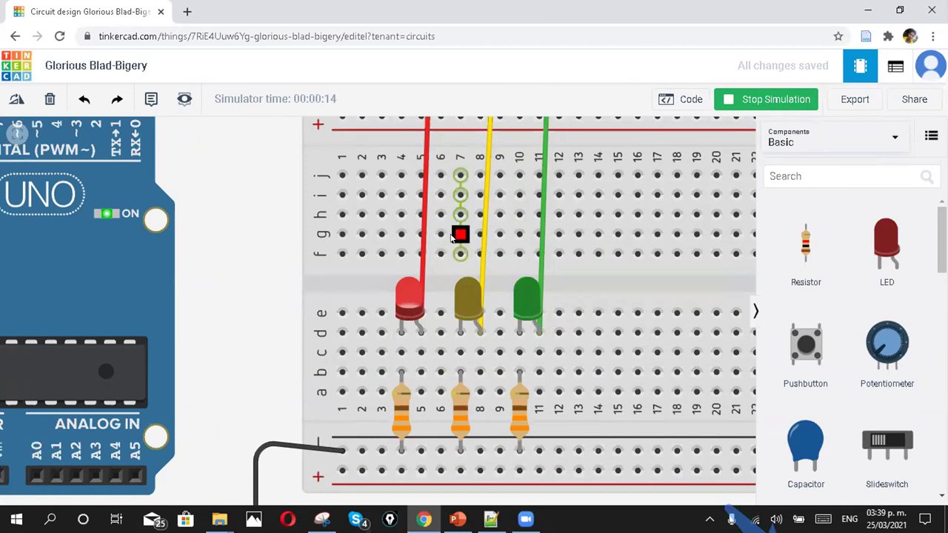
{"action": "scroll", "coordinate": [474, 237], "scroll_direction": "down", "scroll_amount": 1}
{"action": "scroll", "coordinate": [472, 237], "scroll_direction": "down", "scroll_amount": 3}
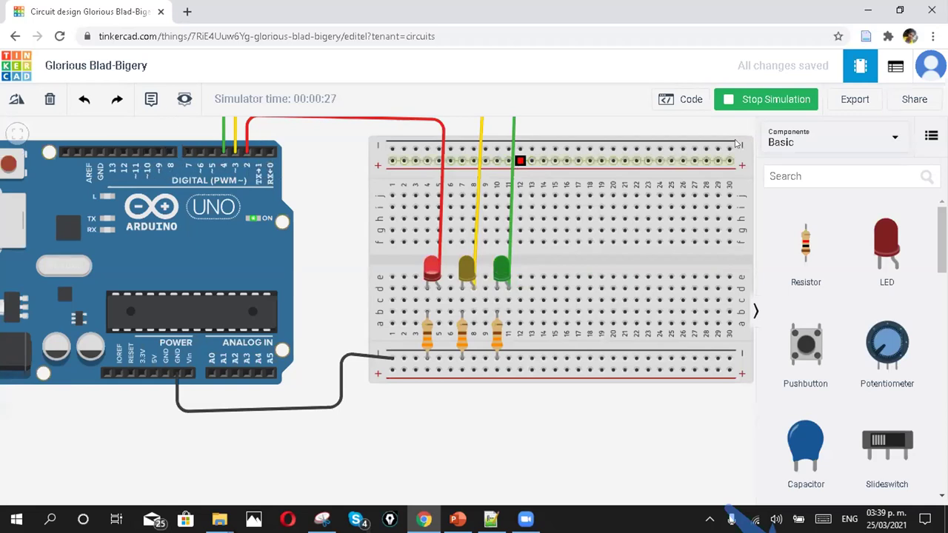
{"action": "left_click", "coordinate": [764, 104]}
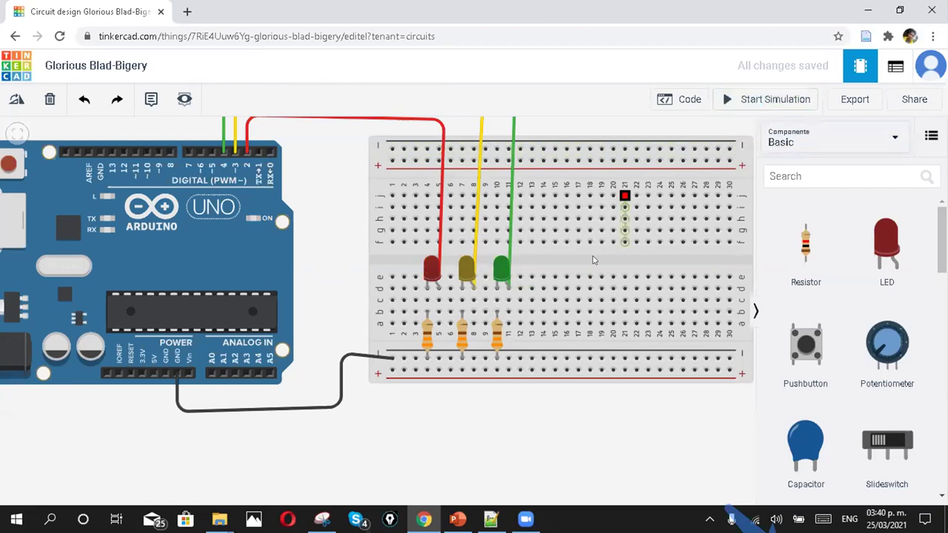
{"action": "scroll", "coordinate": [576, 288], "scroll_direction": "down", "scroll_amount": 2}
{"action": "left_click_drag", "start_coordinate": [550, 138], "coordinate": [567, 154]}
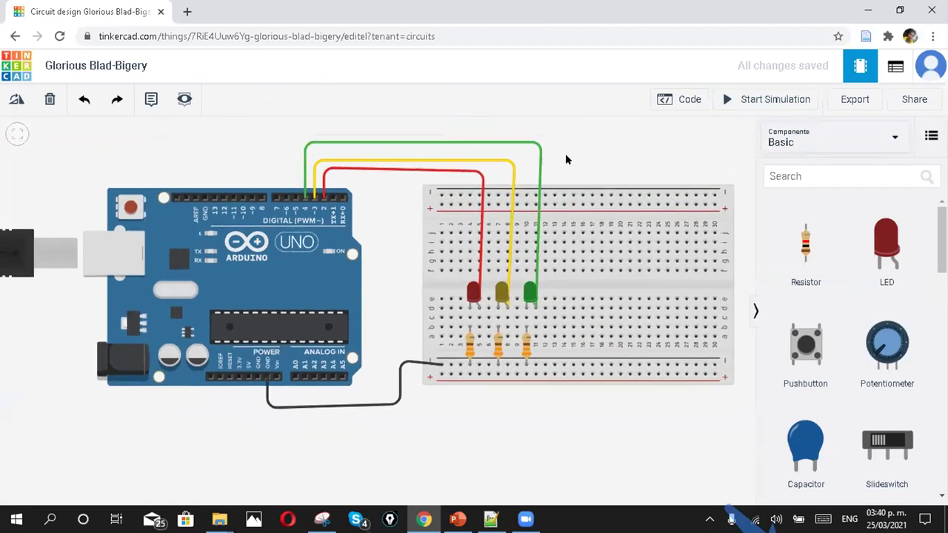
Switch to the PowerPoint presentation and open slide 9, Entradas Digitales
{"action": "left_click", "coordinate": [458, 519]}
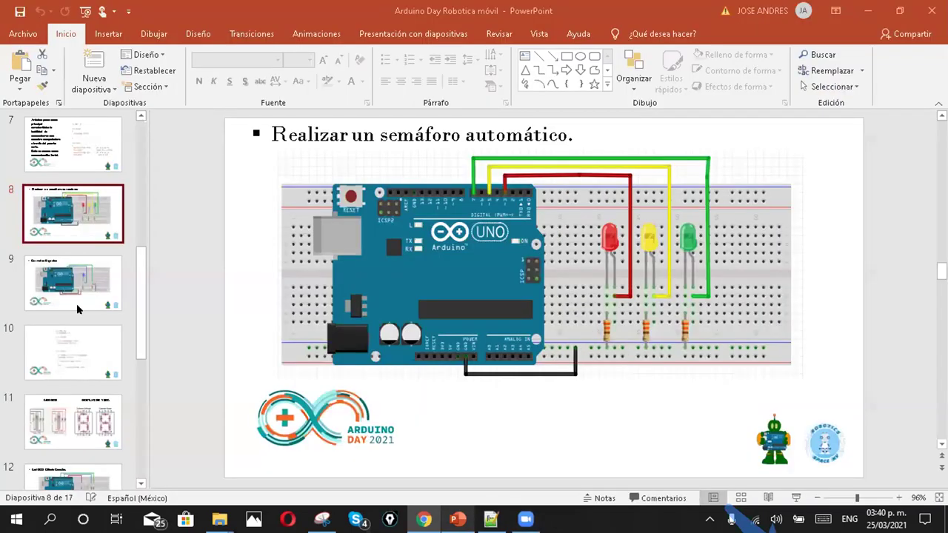
{"action": "left_click", "coordinate": [76, 304]}
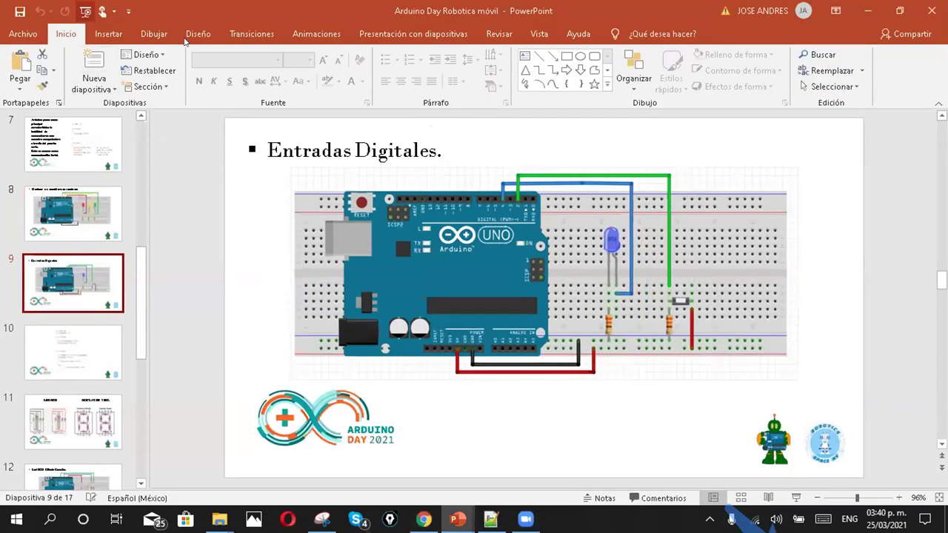
{"action": "key", "text": "F5"}
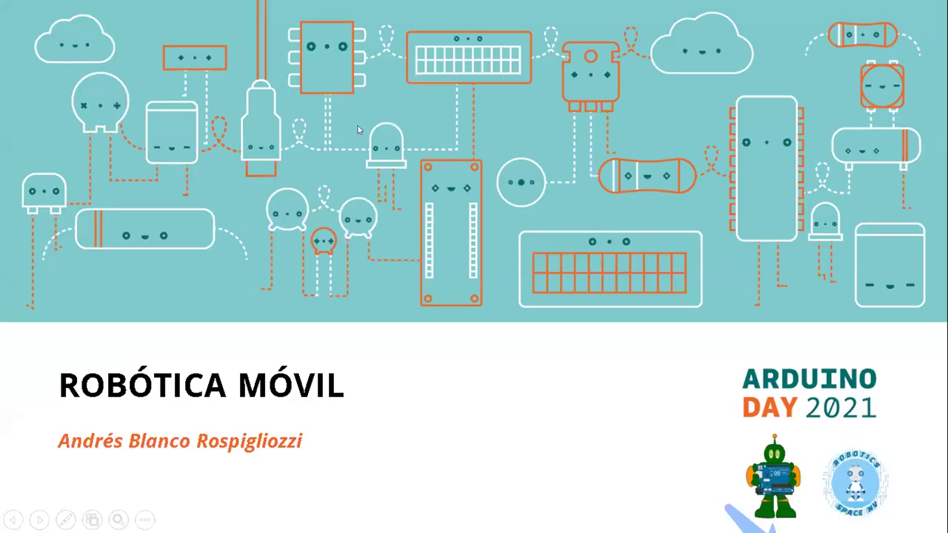
{"action": "key", "text": "Escape"}
{"action": "scroll", "coordinate": [104, 303], "scroll_direction": "down", "scroll_amount": 5}
{"action": "left_click", "coordinate": [105, 304]}
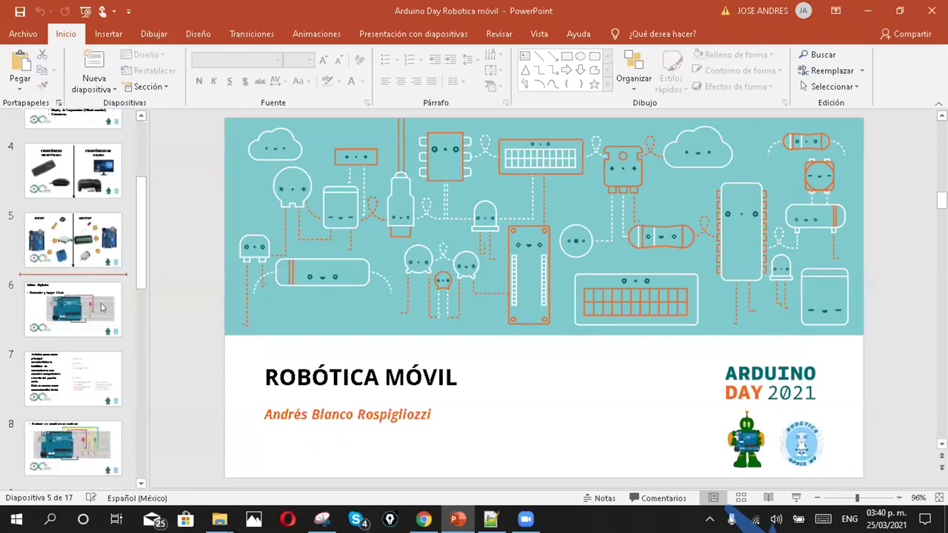
{"action": "scroll", "coordinate": [89, 355], "scroll_direction": "down", "scroll_amount": 1}
{"action": "left_click", "coordinate": [84, 411]}
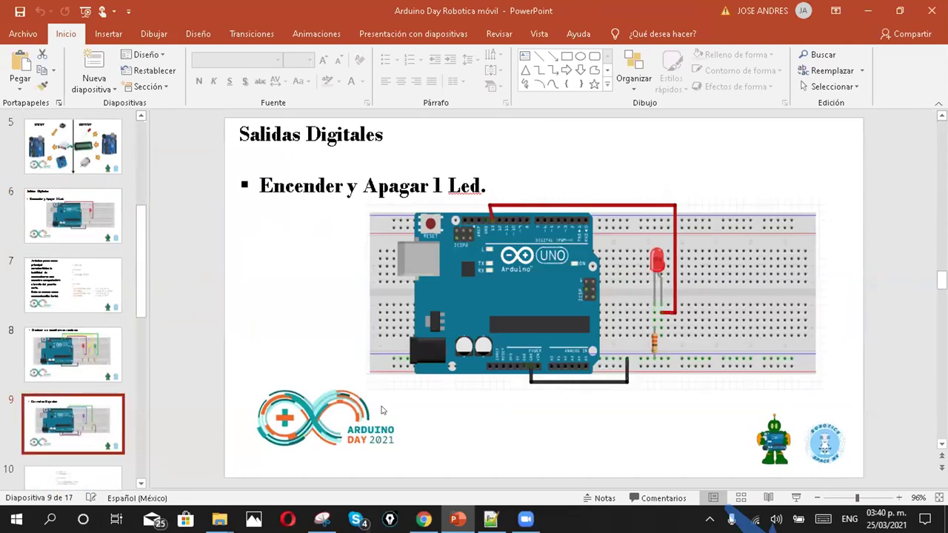
{"action": "key", "text": "alt+Tab"}
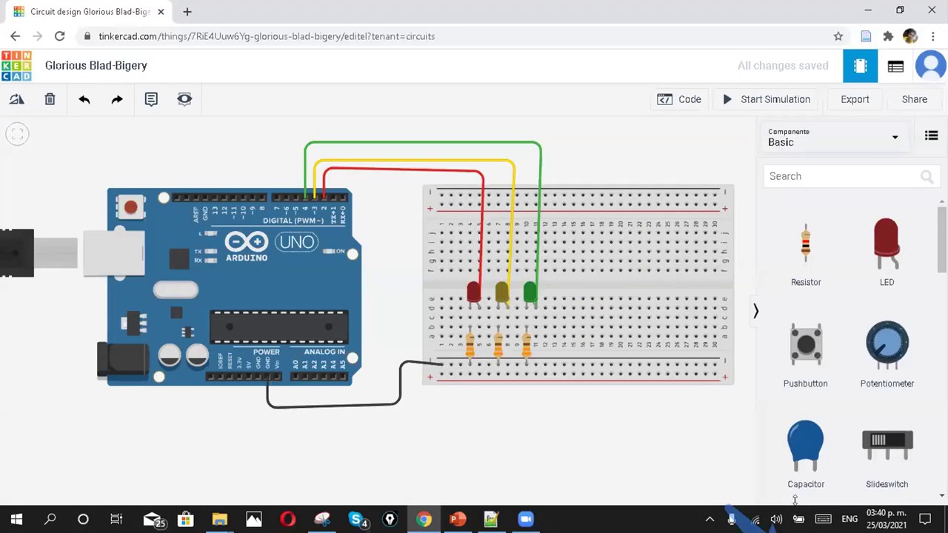
{"action": "key", "text": "alt+Tab"}
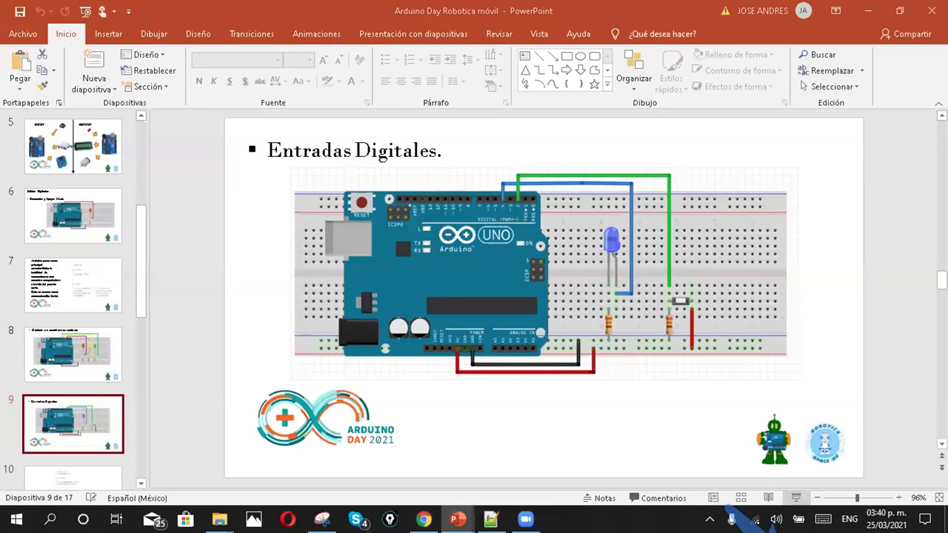
Present the slide show from the Entradas Digitales slide and advance to the slide with the pushbutton code
{"action": "left_click", "coordinate": [794, 498]}
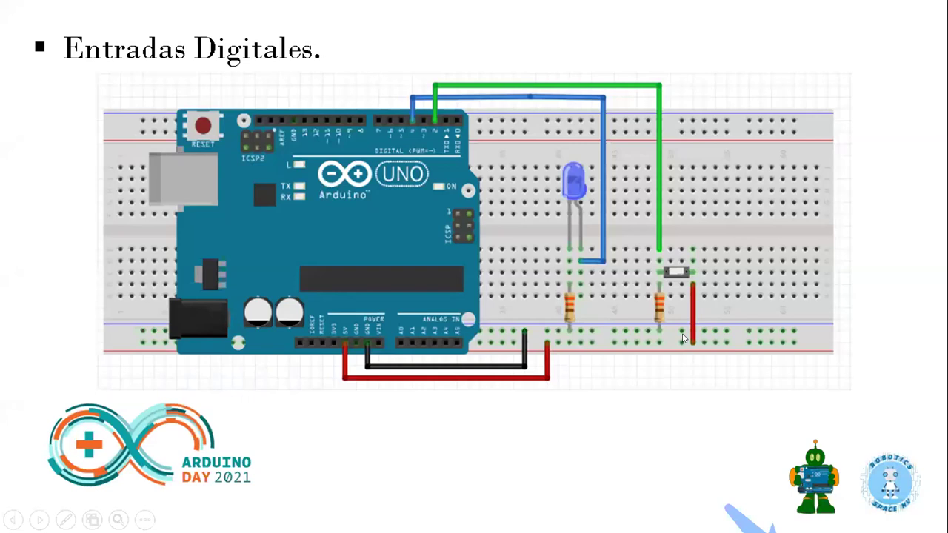
{"action": "key", "text": "Right"}
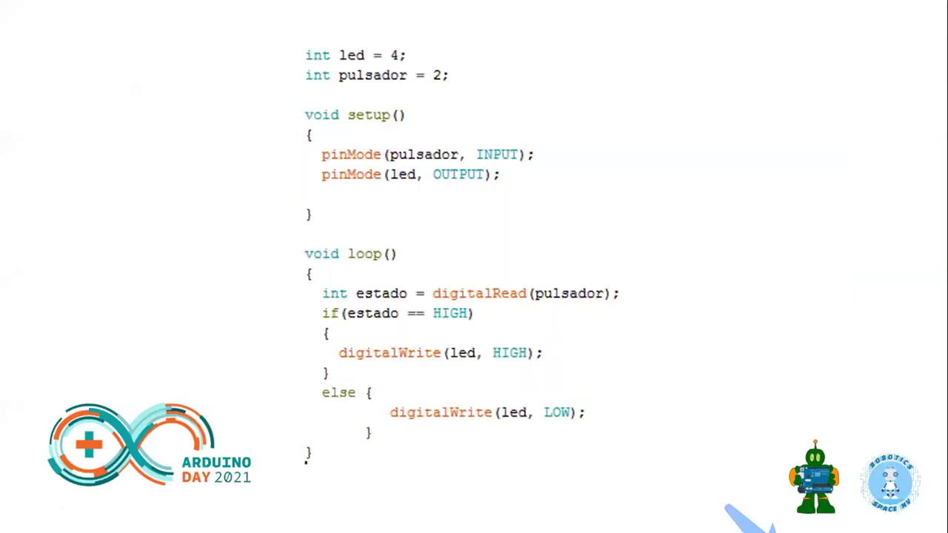
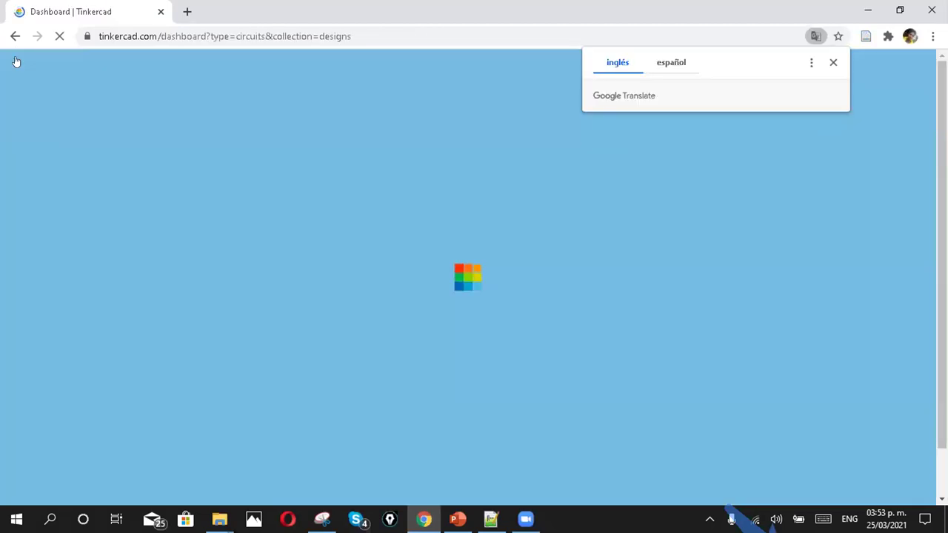
Create a new Tinkercad circuit and place an Arduino Uno R3 with a Breadboard Small to its right
{"action": "scroll", "coordinate": [374, 263], "scroll_direction": "down", "scroll_amount": 1}
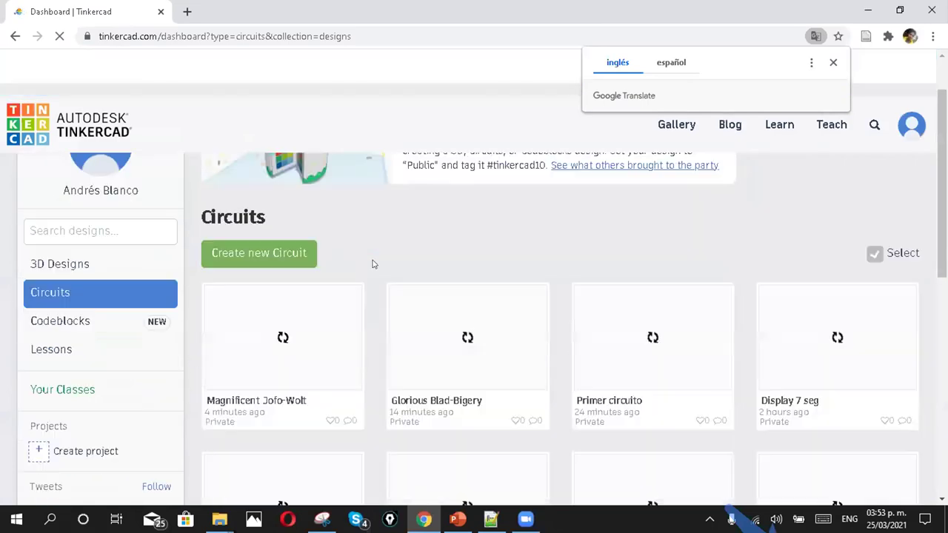
{"action": "left_click", "coordinate": [249, 252]}
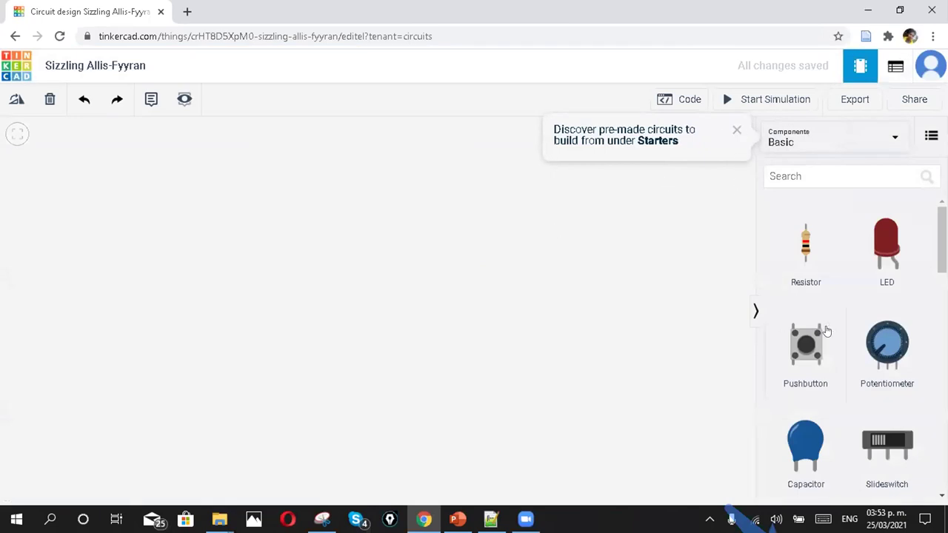
{"action": "scroll", "coordinate": [827, 334], "scroll_direction": "down", "scroll_amount": 3}
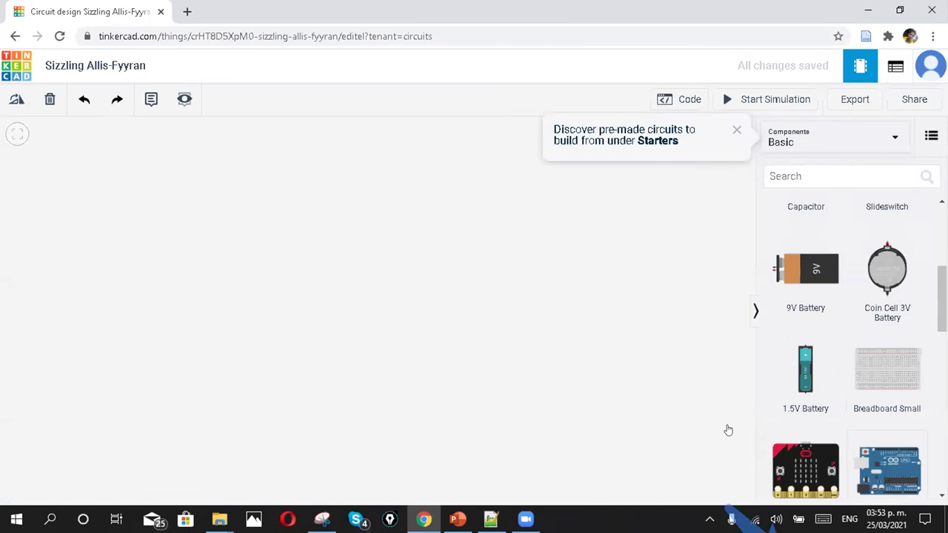
{"action": "left_click_drag", "start_coordinate": [887, 468], "coordinate": [259, 300]}
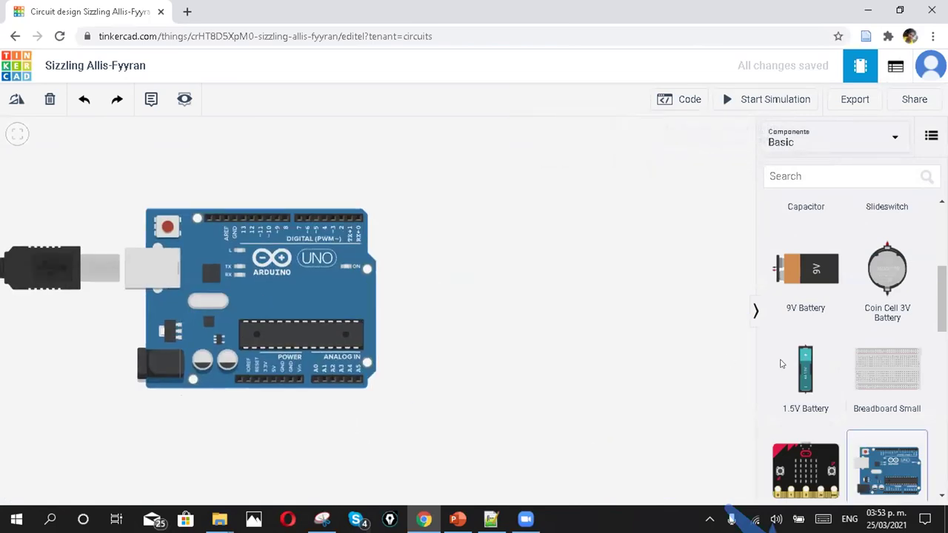
{"action": "left_click_drag", "start_coordinate": [887, 368], "coordinate": [586, 309]}
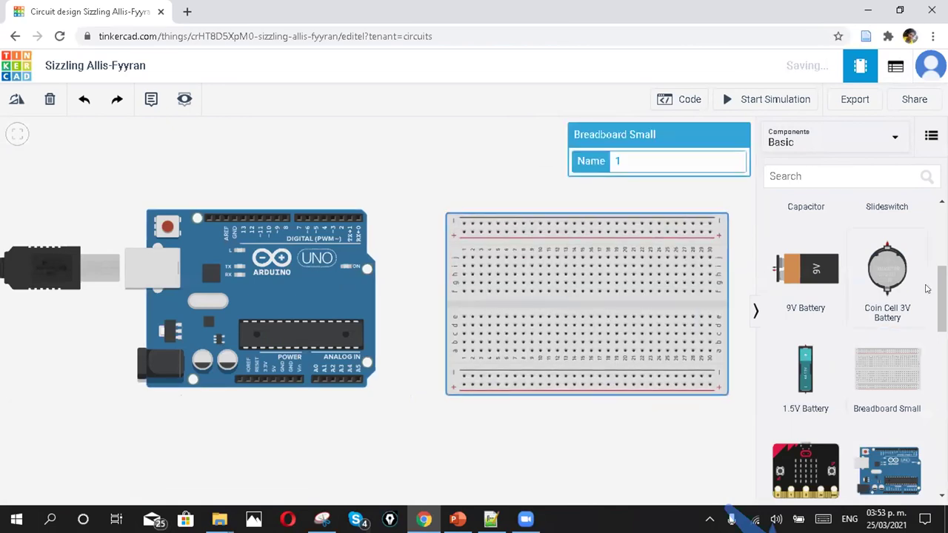
Place an LED RGB on the breadboard with its four legs in row c, columns 6 to 9
{"action": "scroll", "coordinate": [886, 288], "scroll_direction": "up", "scroll_amount": 4}
{"action": "scroll", "coordinate": [886, 287], "scroll_direction": "down", "scroll_amount": 10}
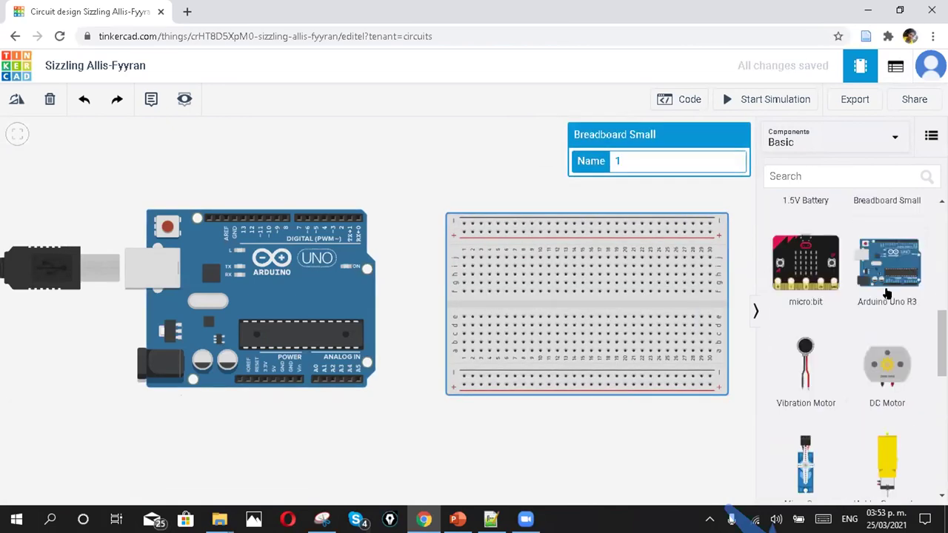
{"action": "left_click_drag", "start_coordinate": [894, 279], "coordinate": [519, 331]}
{"action": "scroll", "coordinate": [519, 331], "scroll_direction": "up", "scroll_amount": 5}
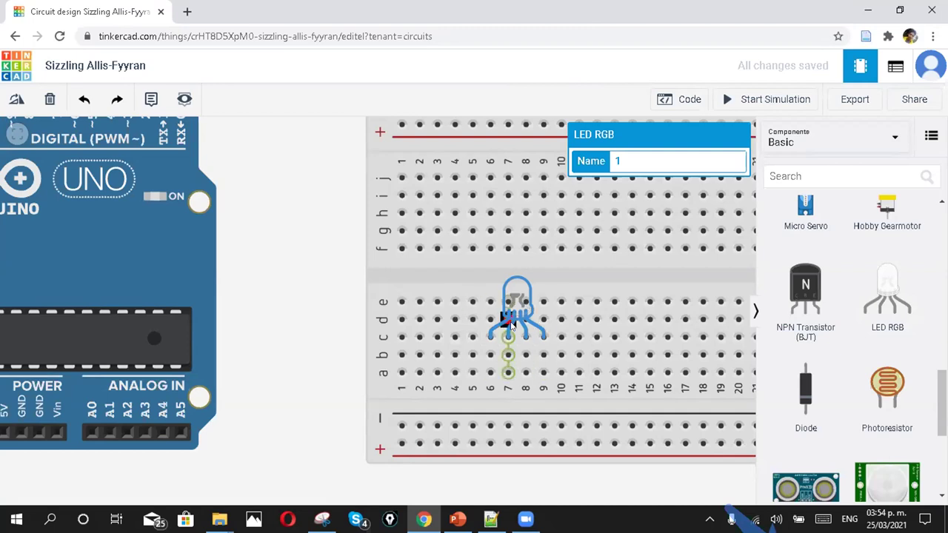
Wire the RGB LED's second leg in column 7 straight down to the breadboard's lower positive rail
{"action": "scroll", "coordinate": [508, 337], "scroll_direction": "down", "scroll_amount": 3}
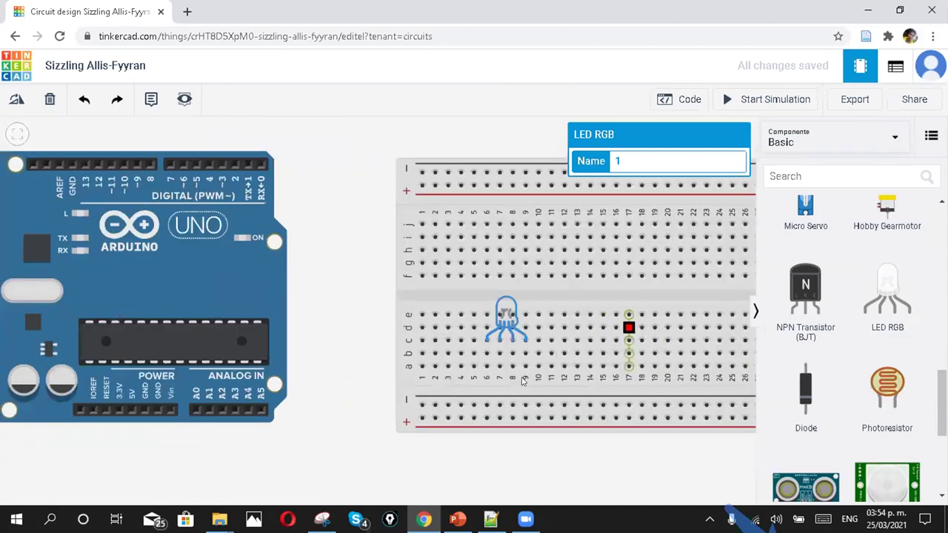
{"action": "scroll", "coordinate": [513, 354], "scroll_direction": "down", "scroll_amount": 1}
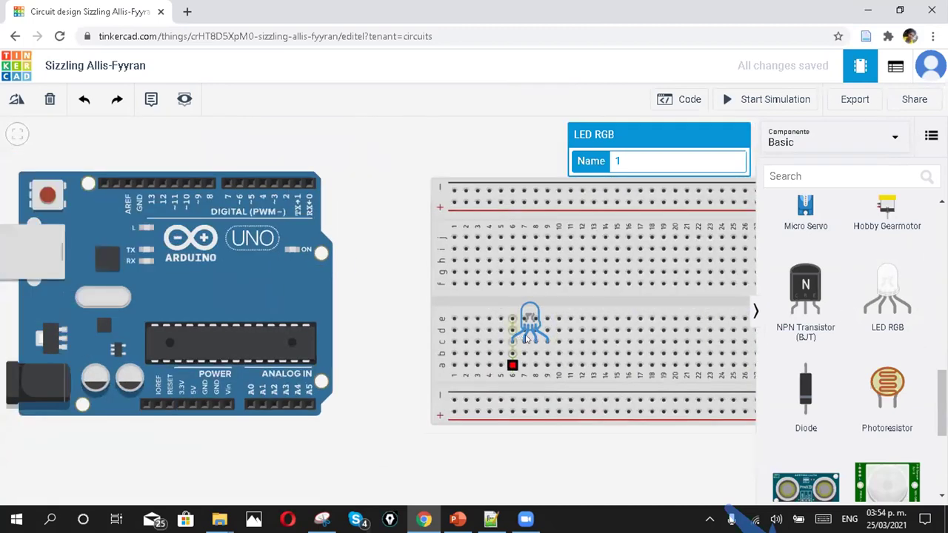
{"action": "scroll", "coordinate": [526, 339], "scroll_direction": "up", "scroll_amount": 2}
{"action": "left_click_drag", "start_coordinate": [529, 337], "coordinate": [530, 441]}
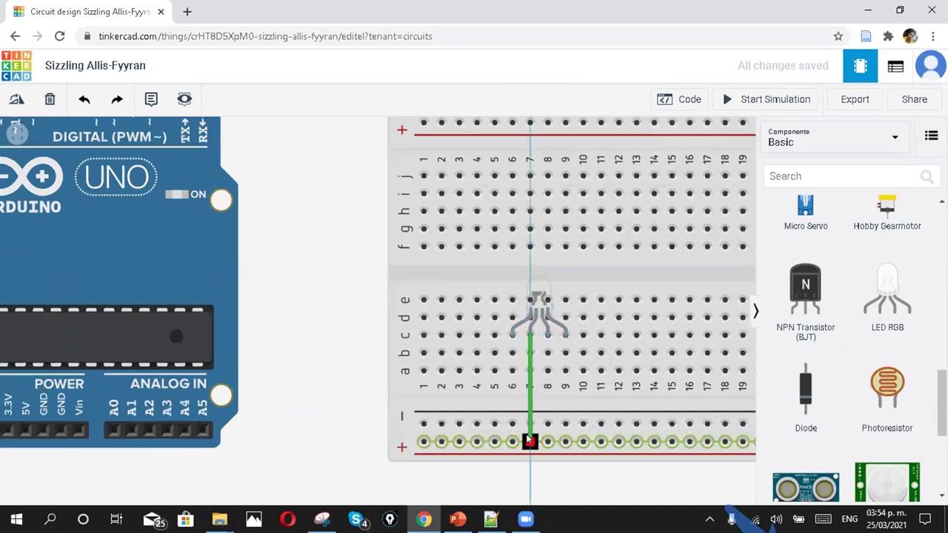
{"action": "left_click", "coordinate": [530, 441]}
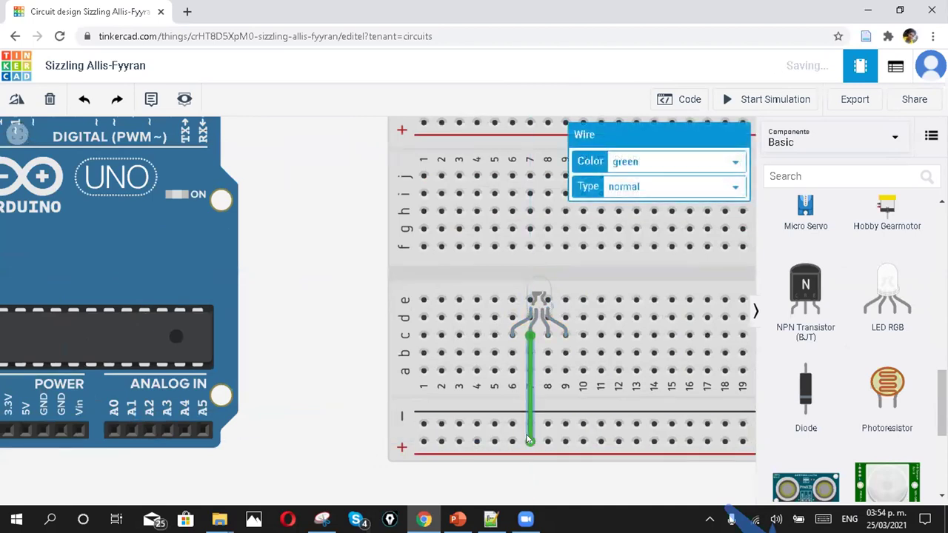
Wire the Arduino's 5V pin to the start of the breadboard's lower positive rail, routing the wire below the board
{"action": "scroll", "coordinate": [146, 461], "scroll_direction": "down", "scroll_amount": 1}
{"action": "scroll", "coordinate": [146, 462], "scroll_direction": "down", "scroll_amount": 2}
{"action": "left_click", "coordinate": [114, 432]}
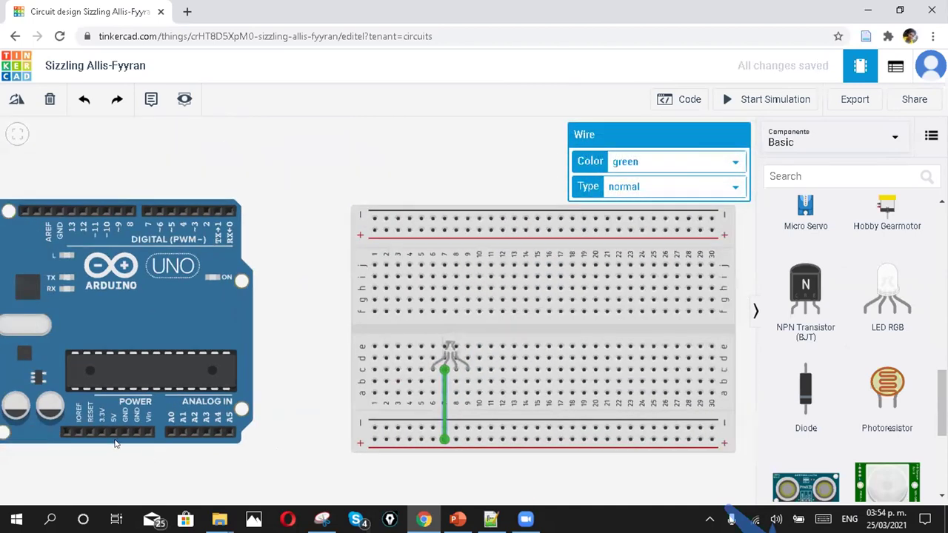
{"action": "left_click", "coordinate": [381, 476]}
{"action": "left_click", "coordinate": [376, 440]}
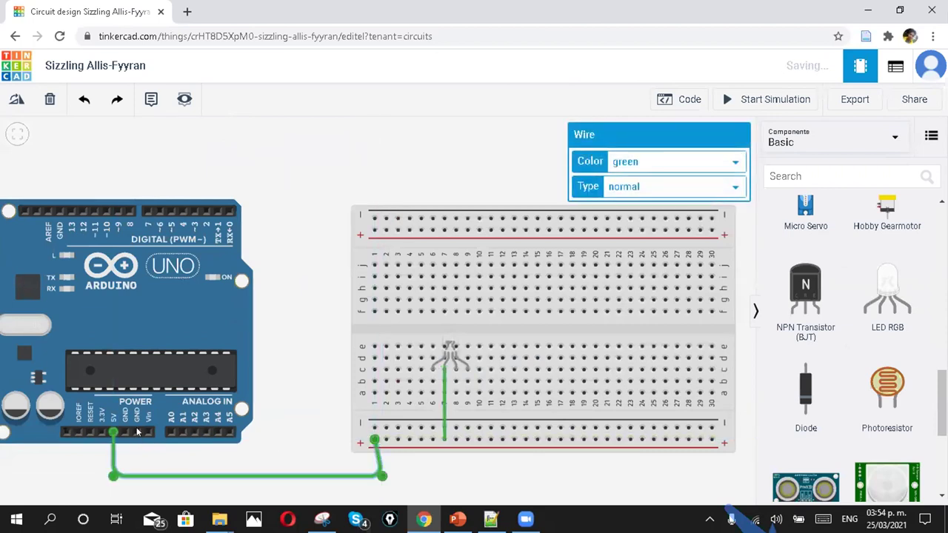
Wire the Arduino's GND pin next to Vin to the start of the breadboard's lower negative rail
{"action": "left_click", "coordinate": [136, 432]}
{"action": "left_click", "coordinate": [328, 457]}
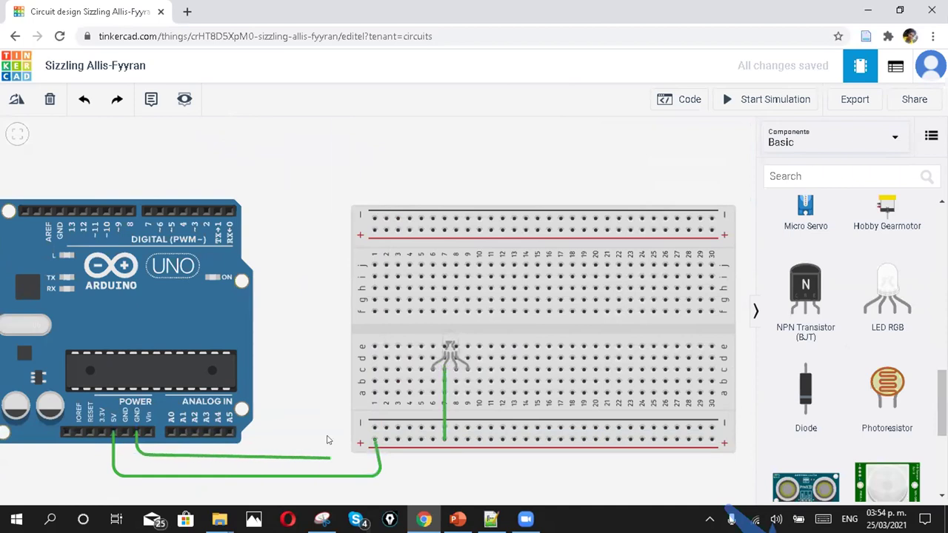
{"action": "left_click", "coordinate": [329, 430]}
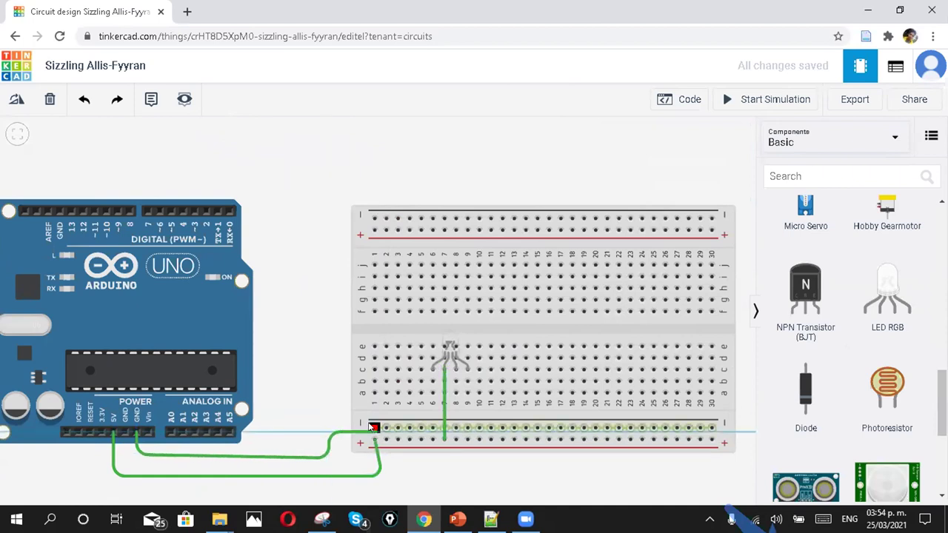
{"action": "left_click", "coordinate": [369, 428]}
{"action": "scroll", "coordinate": [533, 382], "scroll_direction": "up", "scroll_amount": 3}
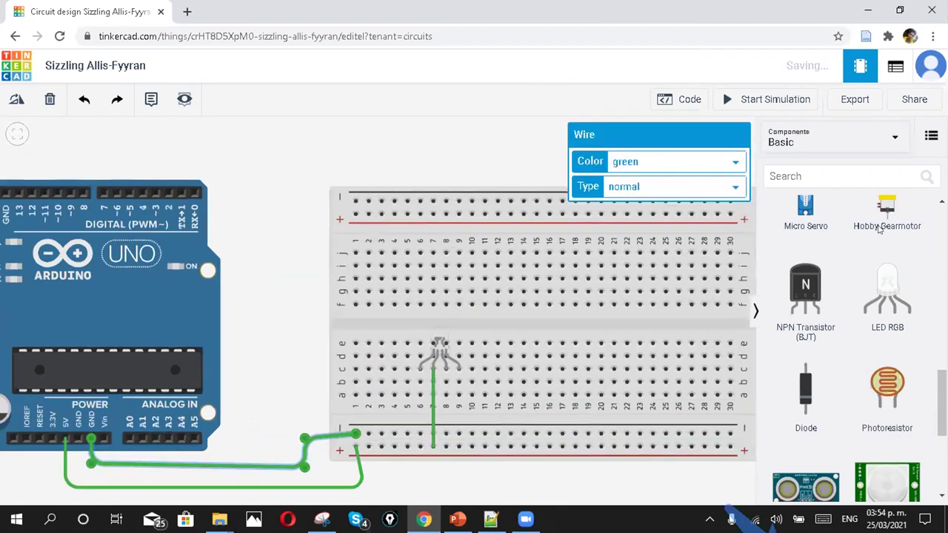
Place a resistor vertically in breadboard column 6, from row b down to the lower negative rail
{"action": "scroll", "coordinate": [782, 274], "scroll_direction": "up", "scroll_amount": 5}
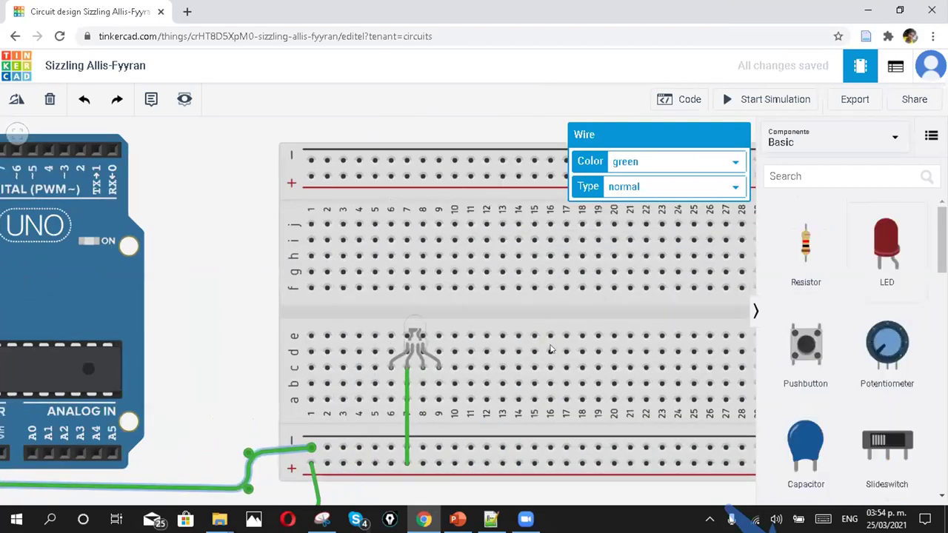
{"action": "left_click", "coordinate": [372, 411]}
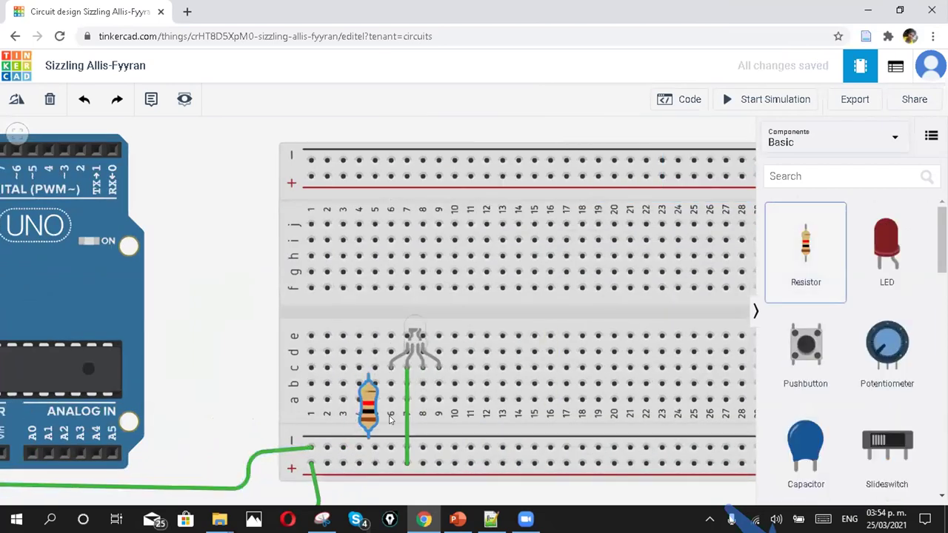
{"action": "left_click", "coordinate": [391, 415]}
Set the resistor's resistance to 220 Ω
{"action": "left_click", "coordinate": [677, 192]}
{"action": "key", "text": "BackSpace"}
{"action": "type", "text": "220"}
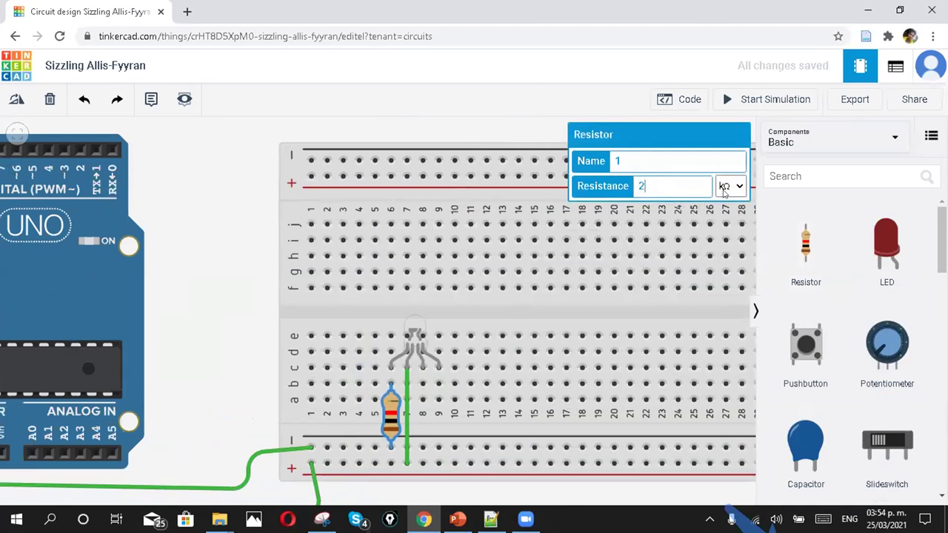
{"action": "left_click", "coordinate": [730, 186]}
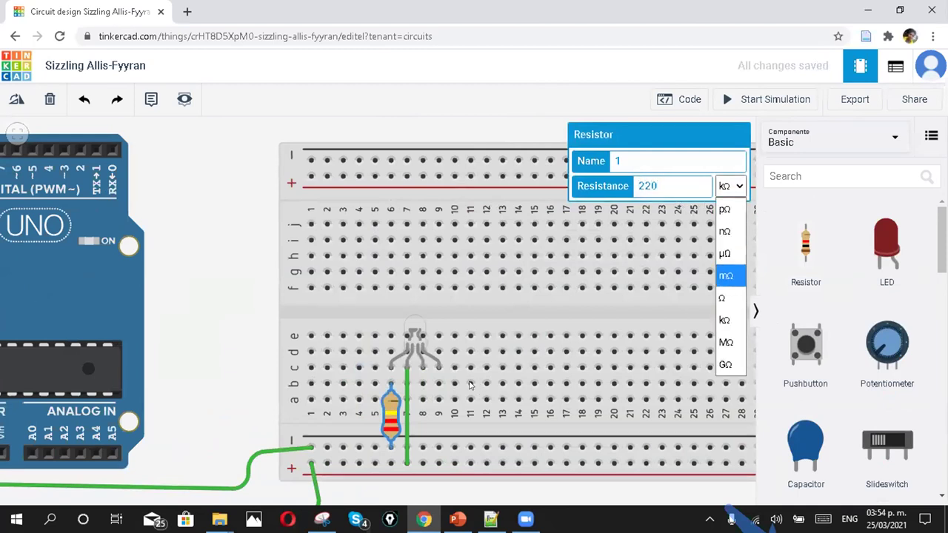
{"action": "left_click", "coordinate": [726, 297]}
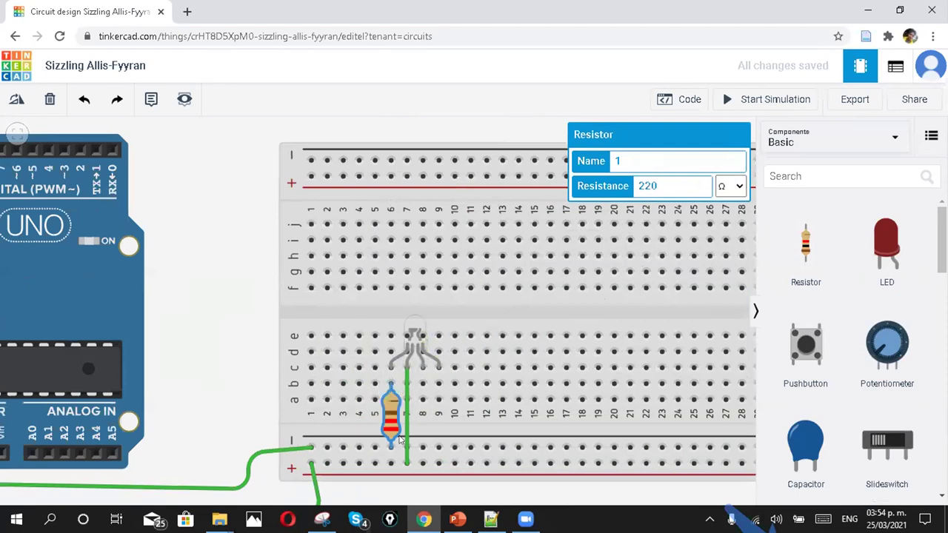
Run the simulation to check whether the RGB LED lights, and stop it after inspecting the circuit
{"action": "left_click", "coordinate": [267, 377]}
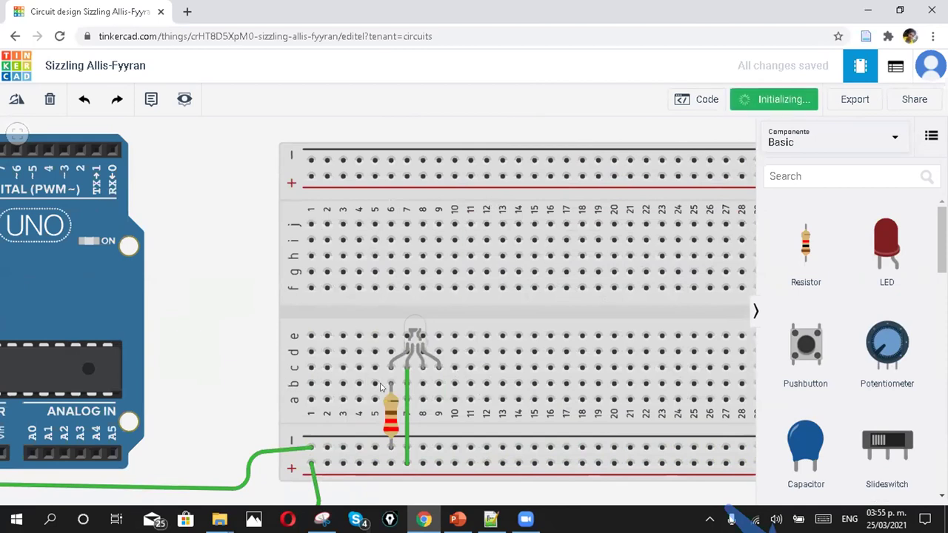
{"action": "scroll", "coordinate": [381, 387], "scroll_direction": "down", "scroll_amount": 2}
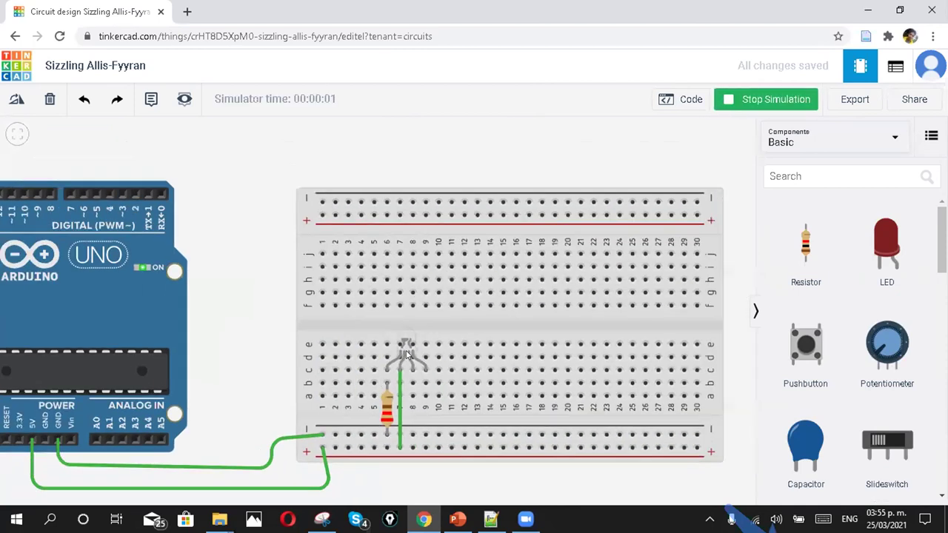
{"action": "scroll", "coordinate": [406, 356], "scroll_direction": "up", "scroll_amount": 3}
{"action": "scroll", "coordinate": [502, 307], "scroll_direction": "down", "scroll_amount": 2}
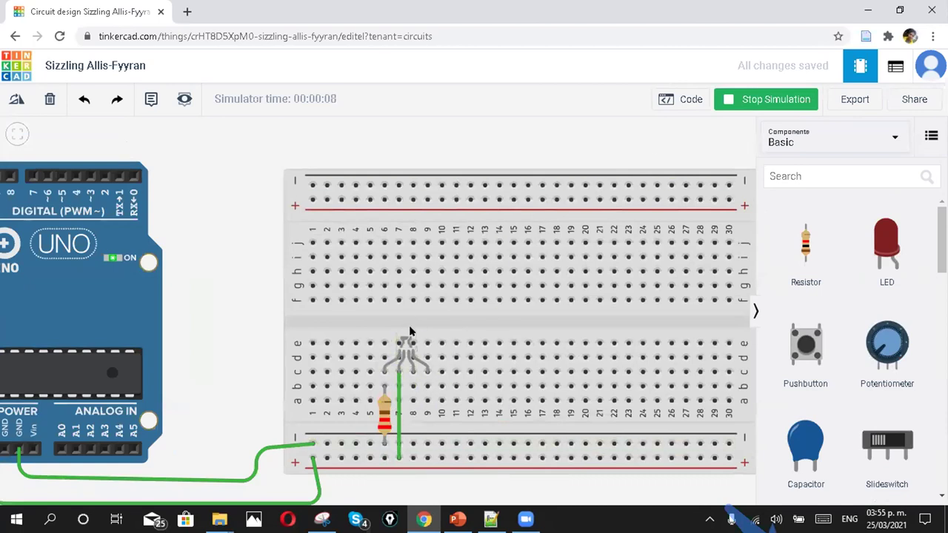
{"action": "left_click", "coordinate": [728, 104]}
Replace the column 7 wire with one to the lower negative rail, and shift the resistor down so it joins row a to the lower positive rail
{"action": "left_click", "coordinate": [395, 403]}
{"action": "left_click", "coordinate": [395, 418]}
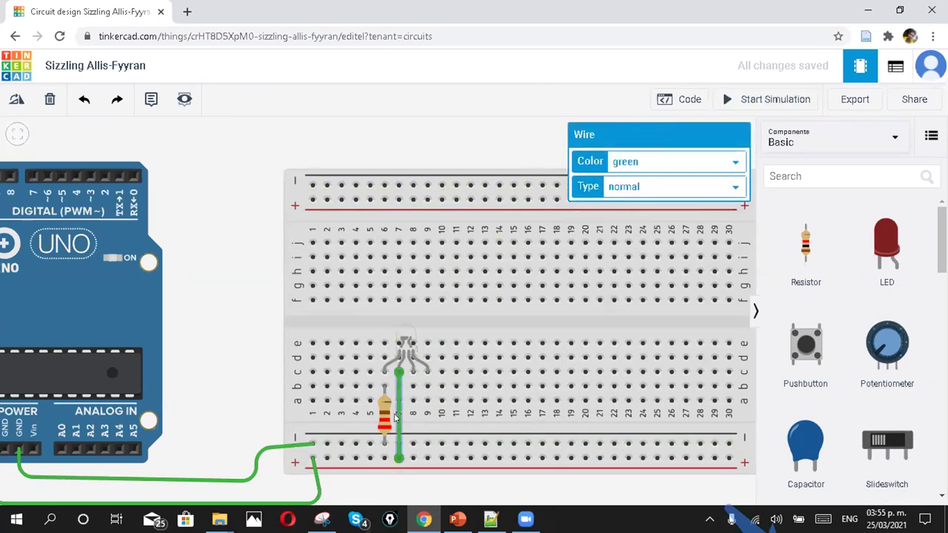
{"action": "key", "text": "Delete"}
{"action": "left_click", "coordinate": [399, 372]}
{"action": "left_click", "coordinate": [399, 443]}
{"action": "left_click_drag", "start_coordinate": [383, 408], "coordinate": [383, 424]}
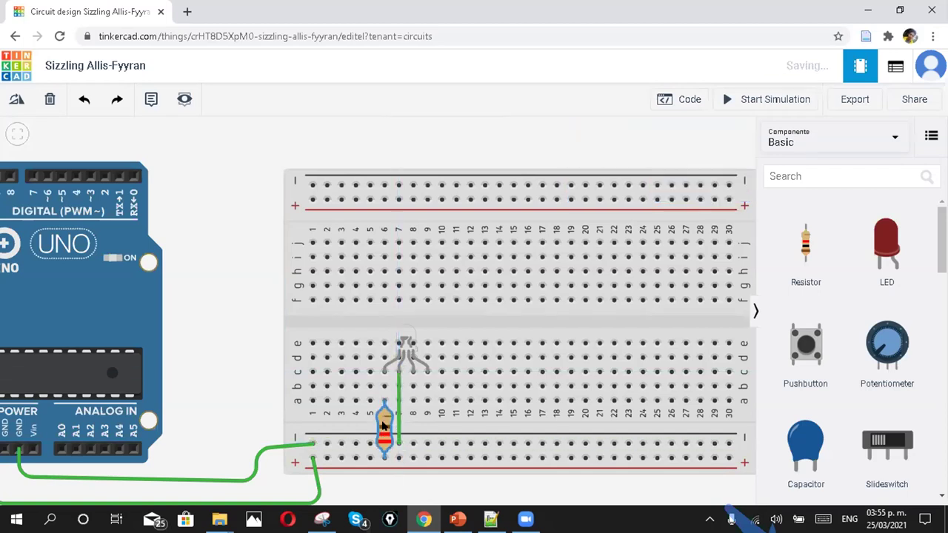
Simulate the rewired circuit to check the RGB LED's colour, and stop the simulation
{"action": "left_click", "coordinate": [765, 98]}
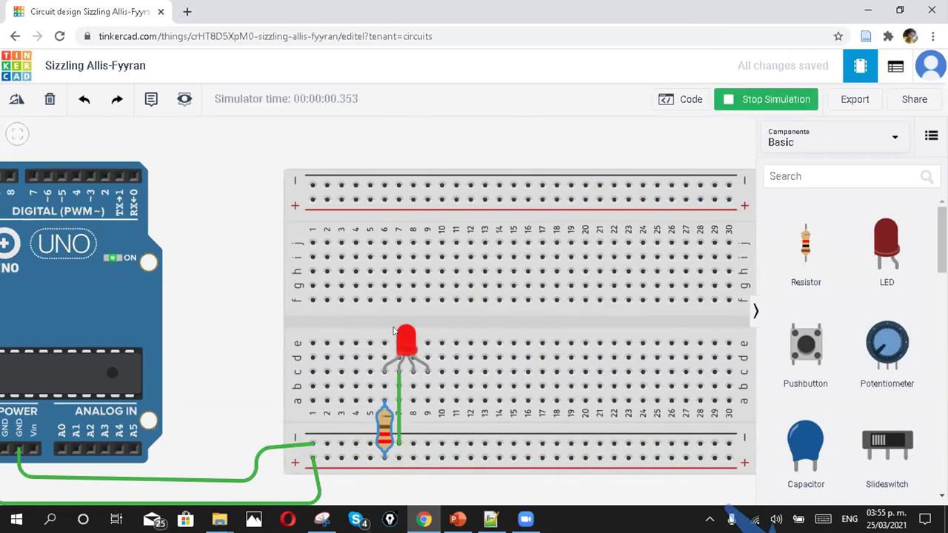
{"action": "scroll", "coordinate": [434, 339], "scroll_direction": "up", "scroll_amount": 1}
{"action": "scroll", "coordinate": [381, 385], "scroll_direction": "up", "scroll_amount": 1}
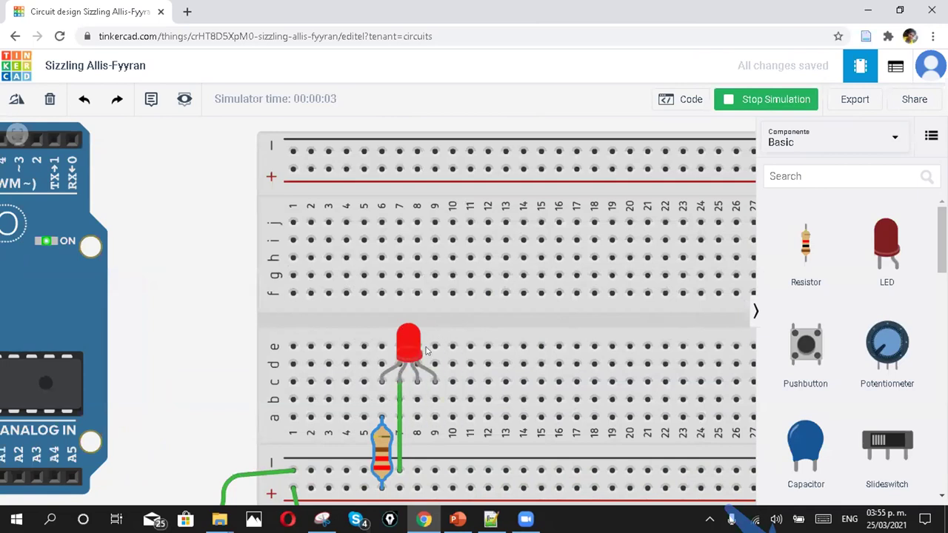
{"action": "left_click", "coordinate": [749, 97]}
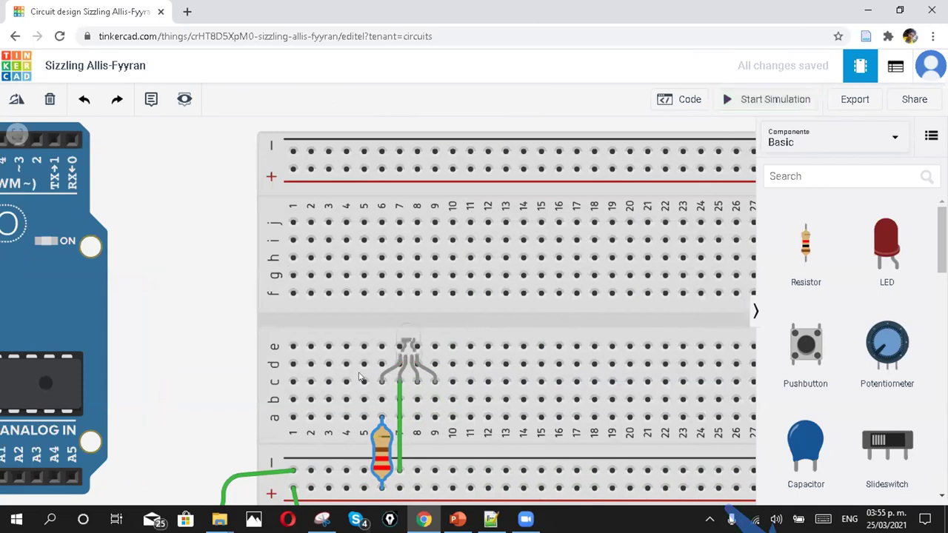
Delete the resistor in column 6 of the breadboard
{"action": "scroll", "coordinate": [523, 239], "scroll_direction": "down", "scroll_amount": 1}
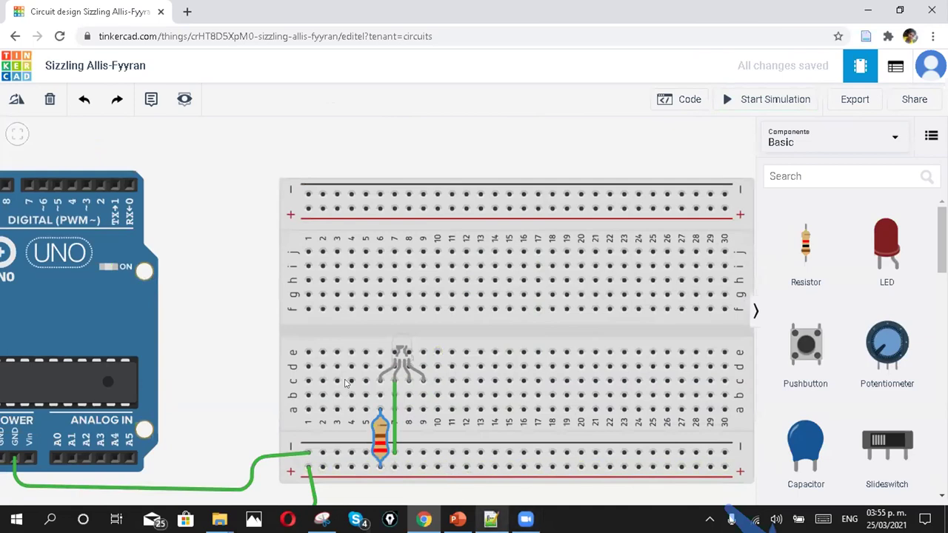
{"action": "scroll", "coordinate": [395, 420], "scroll_direction": "down", "scroll_amount": 1}
{"action": "scroll", "coordinate": [379, 433], "scroll_direction": "down", "scroll_amount": 1}
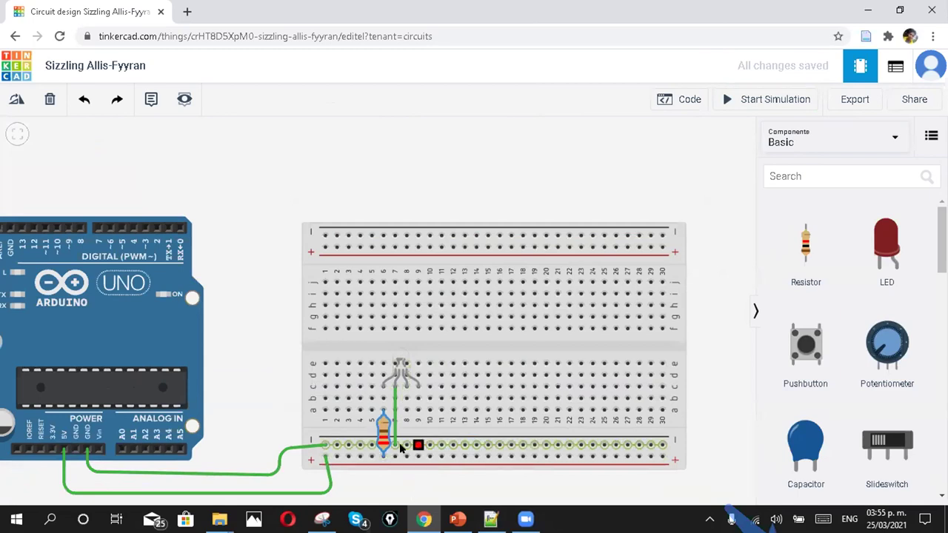
{"action": "key", "text": "Delete"}
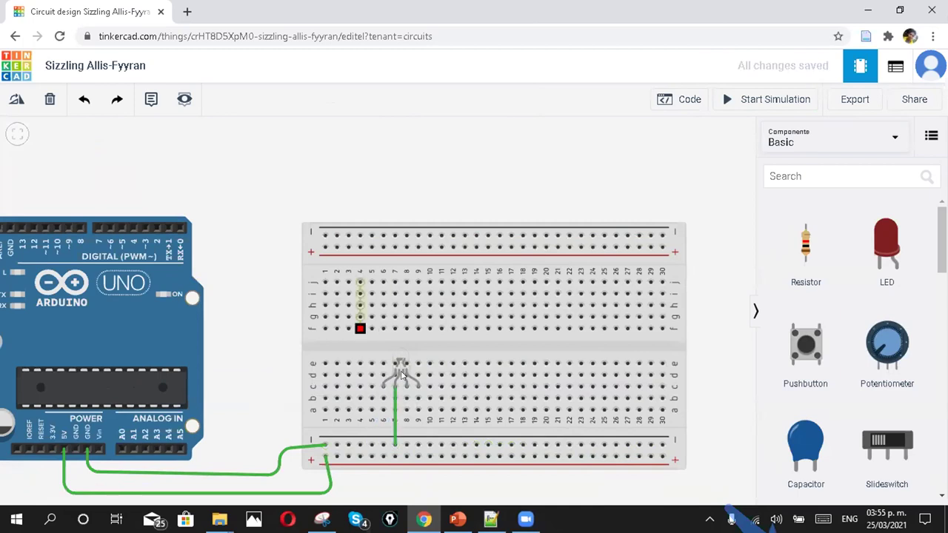
{"action": "scroll", "coordinate": [400, 363], "scroll_direction": "up", "scroll_amount": 2}
{"action": "scroll", "coordinate": [517, 363], "scroll_direction": "up", "scroll_amount": 1}
{"action": "scroll", "coordinate": [607, 333], "scroll_direction": "up", "scroll_amount": 2}
{"action": "scroll", "coordinate": [607, 333], "scroll_direction": "down", "scroll_amount": 2}
{"action": "scroll", "coordinate": [606, 333], "scroll_direction": "up", "scroll_amount": 1}
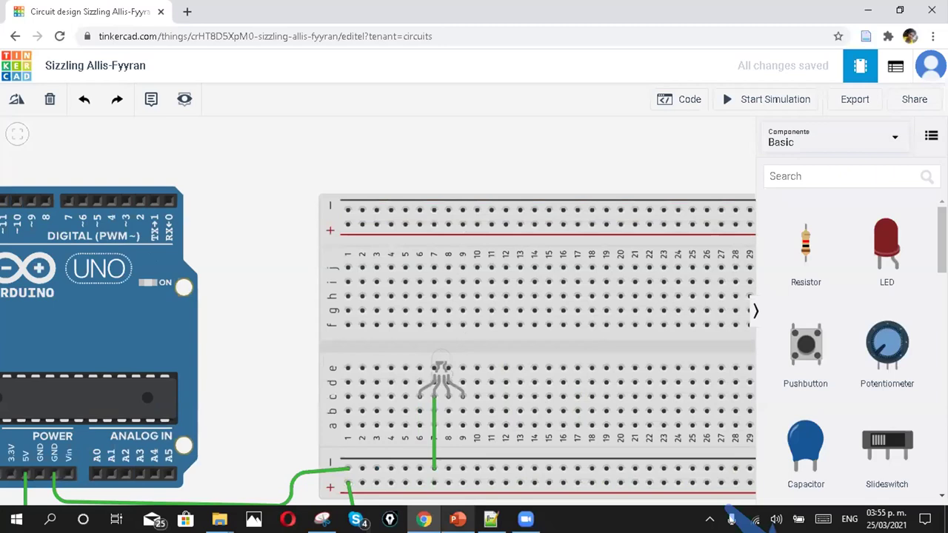
Switch to the PowerPoint presentation and examine the RGB LED wiring and colour mixing on slide 14, "Realizar las 4 combinaciones de colores", in full screen
{"action": "mouse_move", "coordinate": [457, 520]}
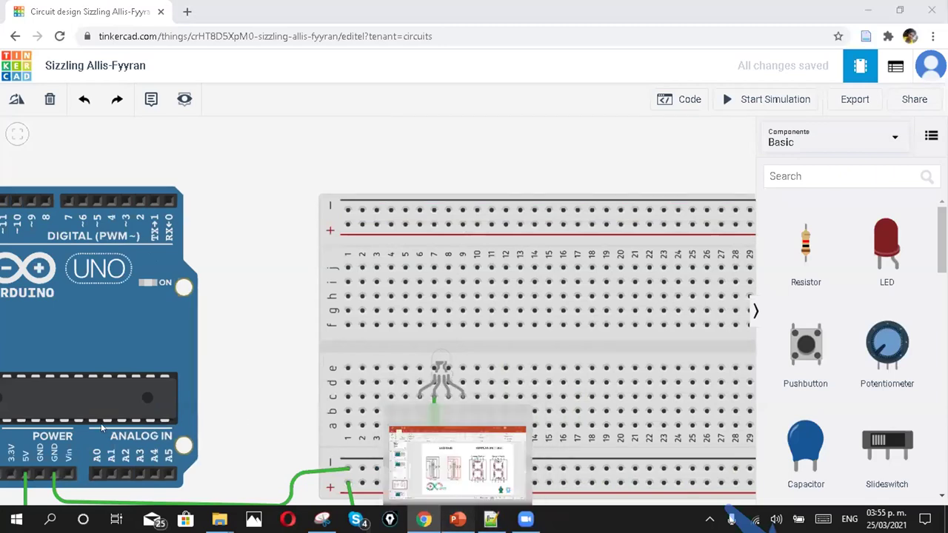
{"action": "left_click", "coordinate": [457, 455]}
{"action": "scroll", "coordinate": [104, 428], "scroll_direction": "down", "scroll_amount": 2}
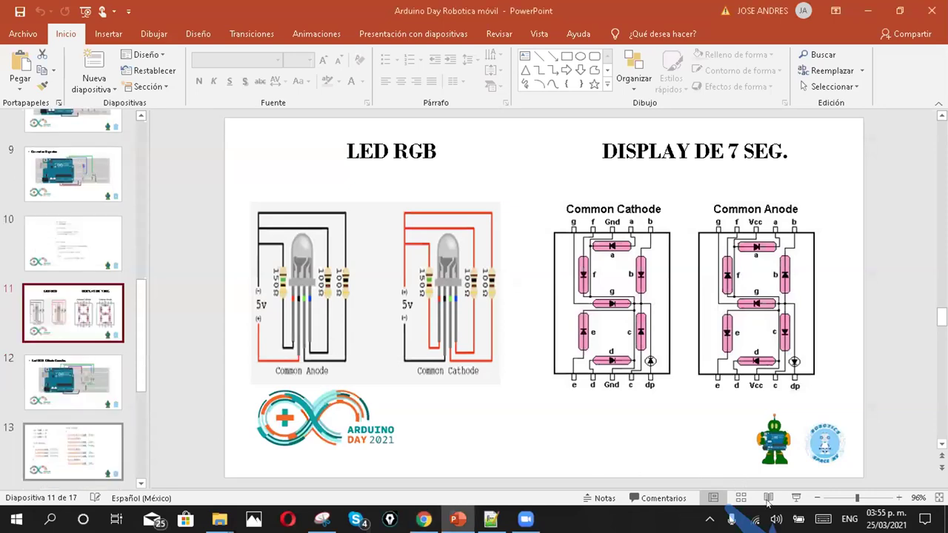
{"action": "key", "text": "Page_Down"}
{"action": "key", "text": "Page_Down"}
{"action": "key", "text": "Page_Down"}
{"action": "left_click", "coordinate": [727, 452]}
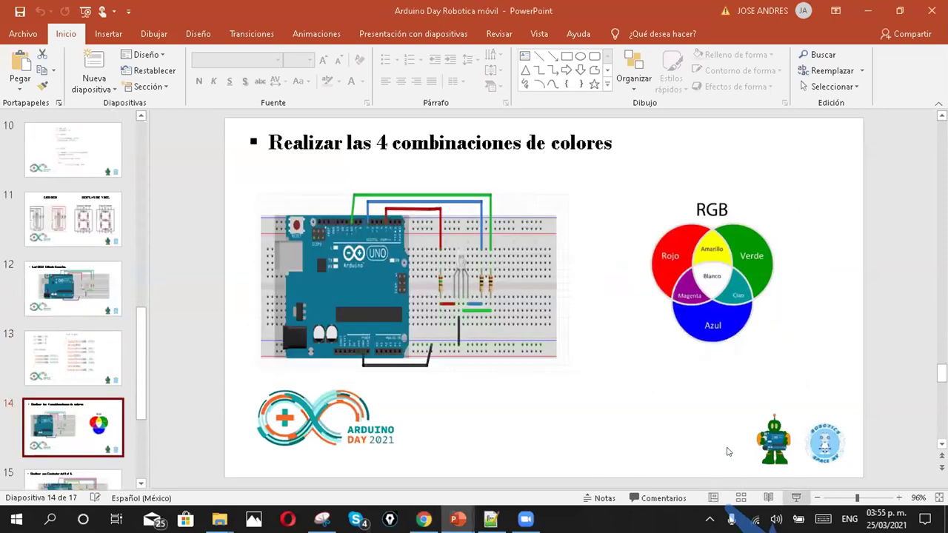
{"action": "key", "text": "shift+F5"}
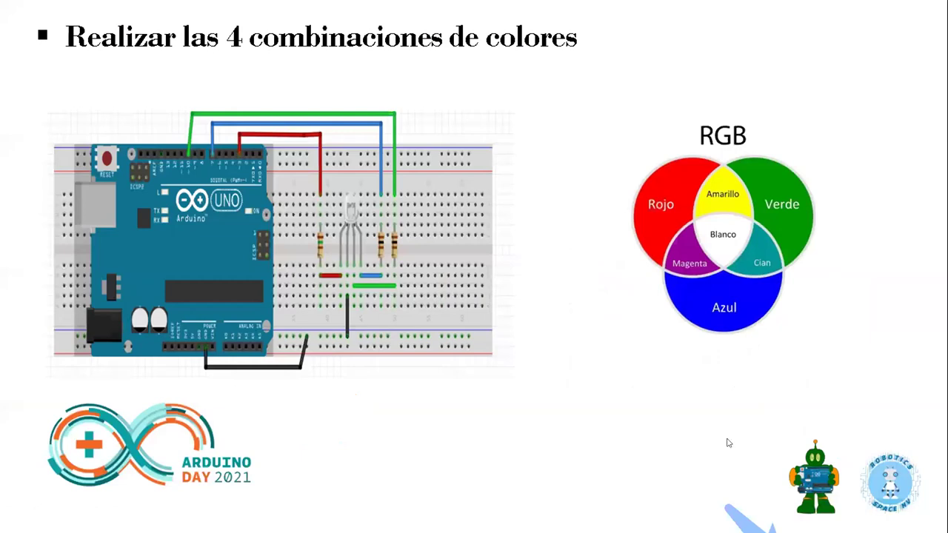
{"action": "key", "text": "Escape"}
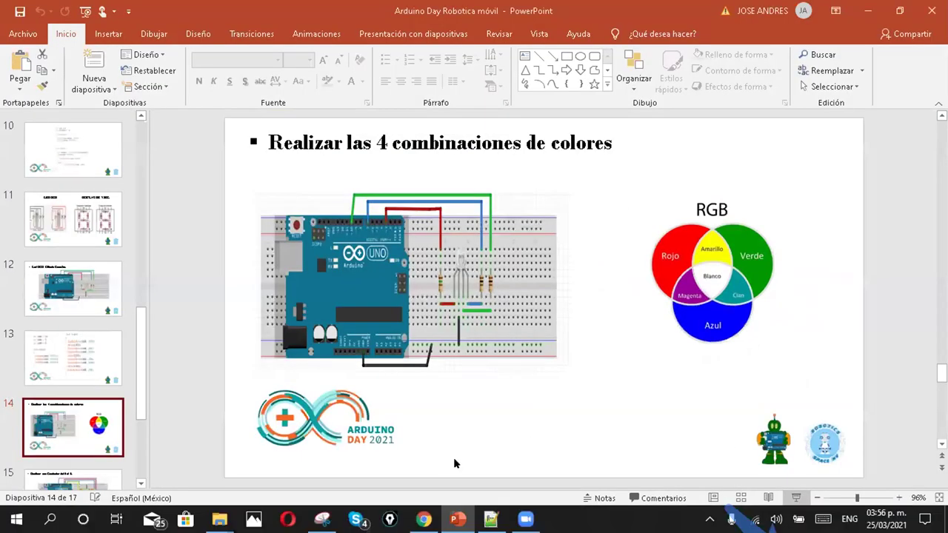
Return to Tinkercad and put the resistor back in column 6, from row a to the lower positive rail
{"action": "key", "text": "alt+Tab"}
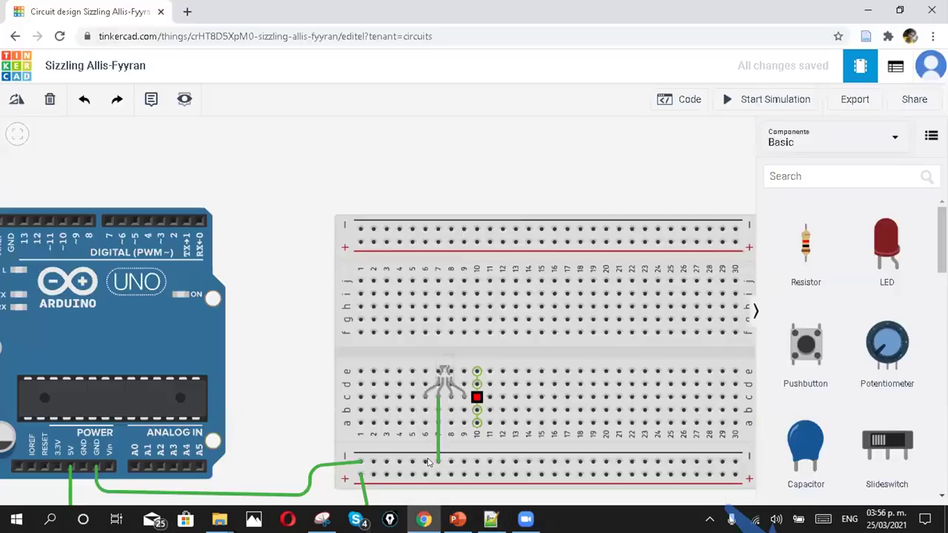
{"action": "scroll", "coordinate": [440, 451], "scroll_direction": "up", "scroll_amount": 2}
{"action": "left_click", "coordinate": [417, 452]}
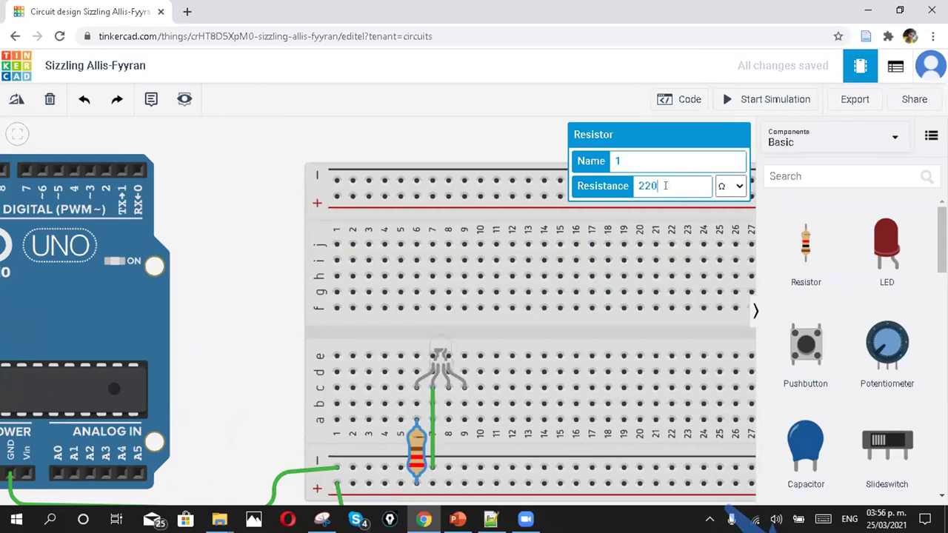
Set the column 6 resistor's resistance to 10 kΩ
{"action": "double_click", "coordinate": [634, 189]}
{"action": "type", "text": "1"}
{"action": "left_click", "coordinate": [730, 186]}
{"action": "left_click", "coordinate": [654, 186]}
{"action": "type", "text": "0"}
{"action": "left_click", "coordinate": [730, 186]}
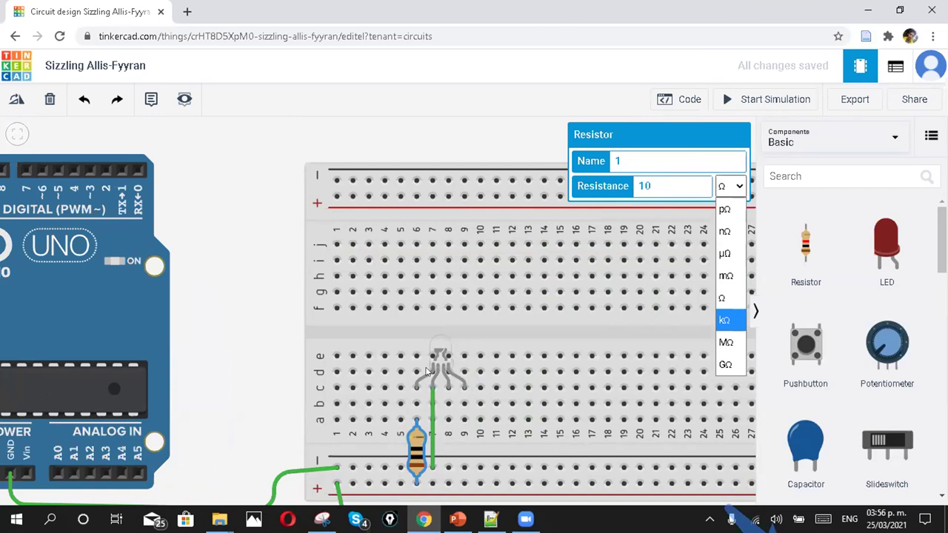
{"action": "left_click", "coordinate": [725, 320]}
Simulate the circuit with the 10 kΩ resistor to check the RGB LED's brightness, and stop the simulation
{"action": "scroll", "coordinate": [411, 414], "scroll_direction": "down", "scroll_amount": 3}
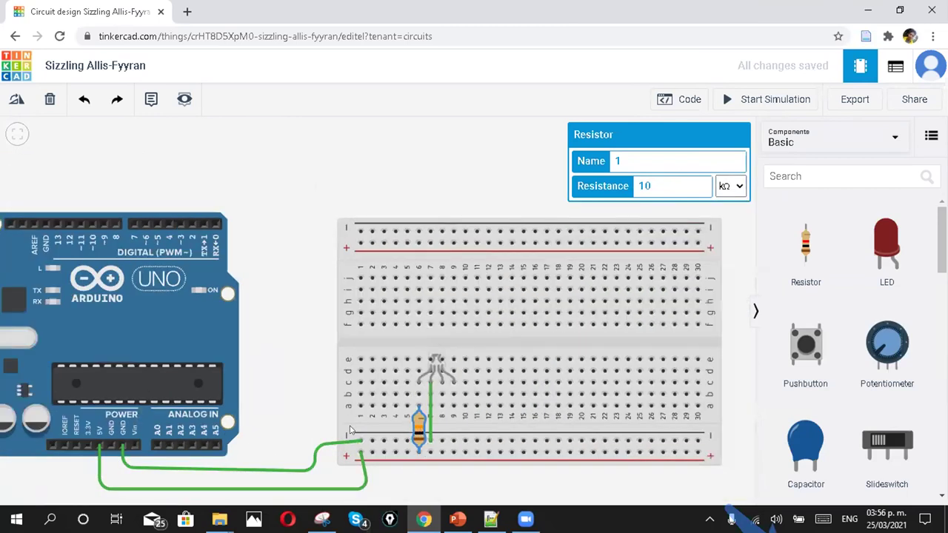
{"action": "left_click", "coordinate": [741, 119]}
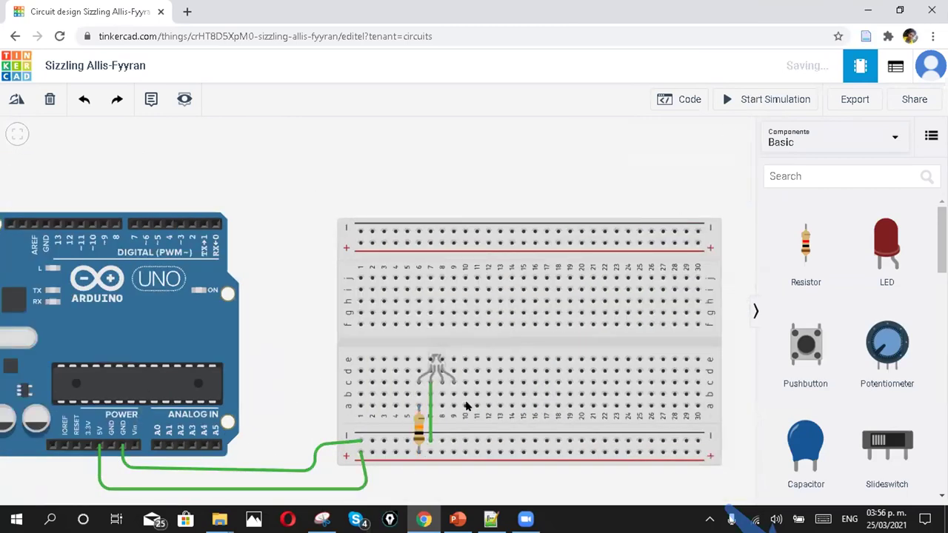
{"action": "key", "text": "s"}
{"action": "scroll", "coordinate": [439, 348], "scroll_direction": "up", "scroll_amount": 1}
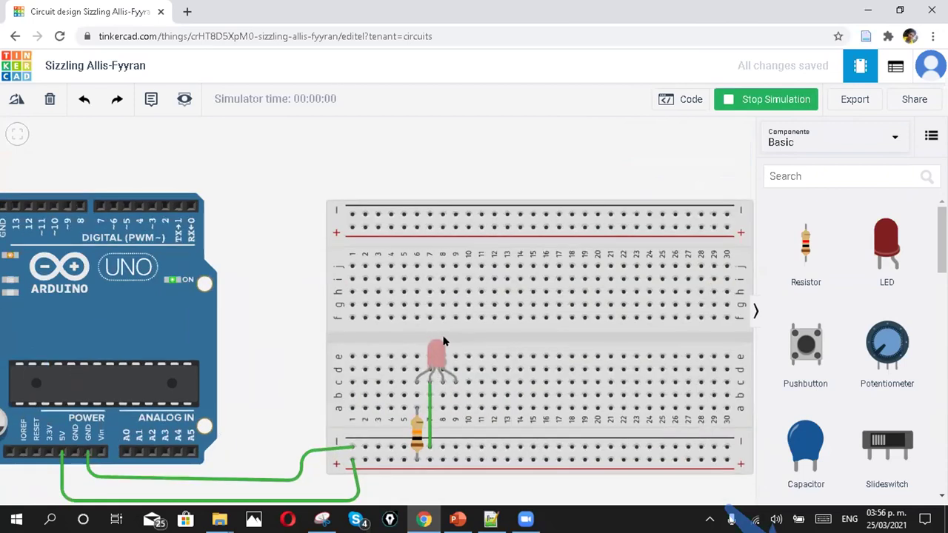
{"action": "scroll", "coordinate": [439, 339], "scroll_direction": "up", "scroll_amount": 1}
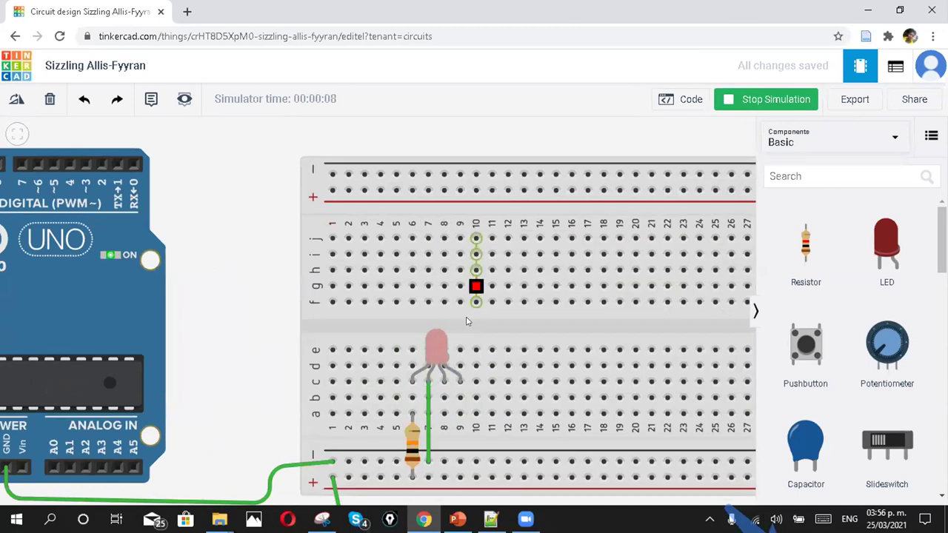
{"action": "left_click", "coordinate": [740, 108]}
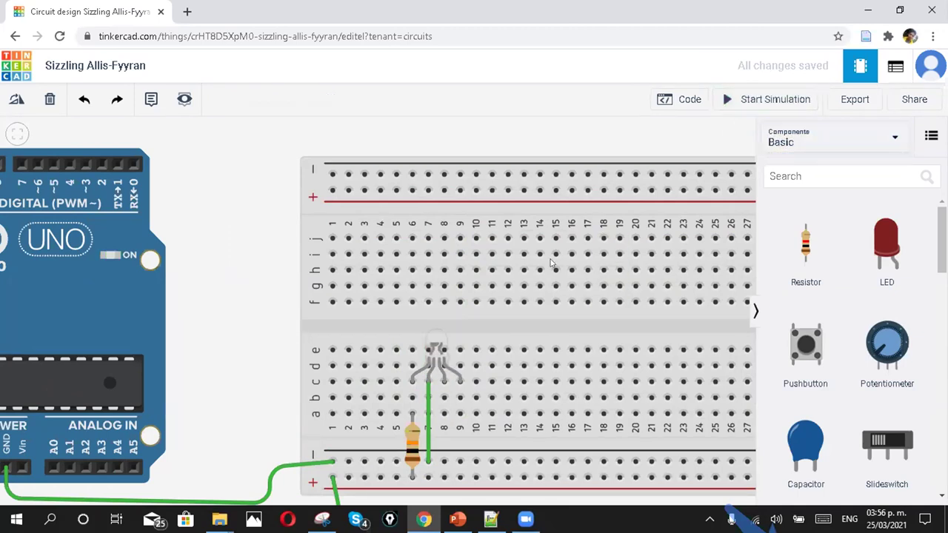
Set the column 6 resistor's resistance back to 220 Ω and deselect it
{"action": "left_click", "coordinate": [415, 450]}
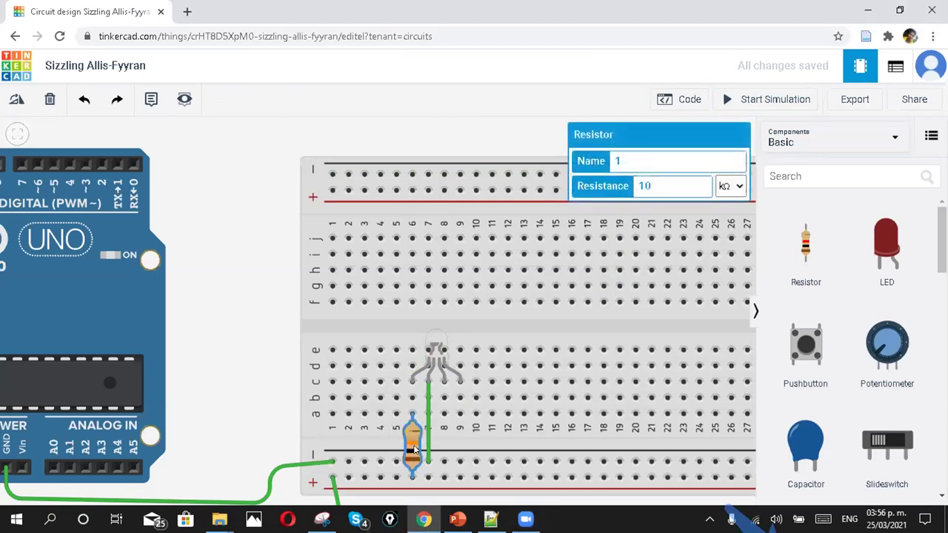
{"action": "double_click", "coordinate": [640, 186]}
{"action": "type", "text": "220"}
{"action": "left_click", "coordinate": [739, 187]}
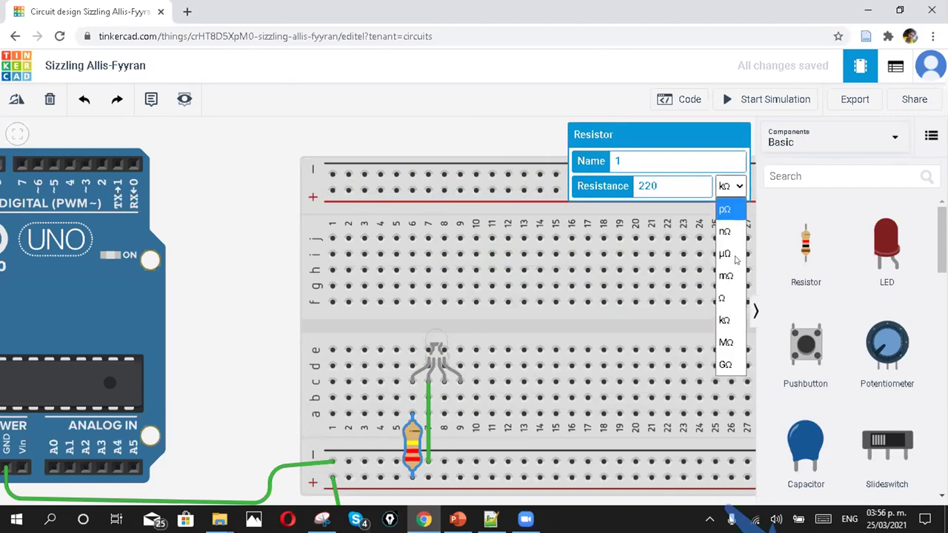
{"action": "left_click", "coordinate": [724, 320]}
{"action": "left_click", "coordinate": [608, 371]}
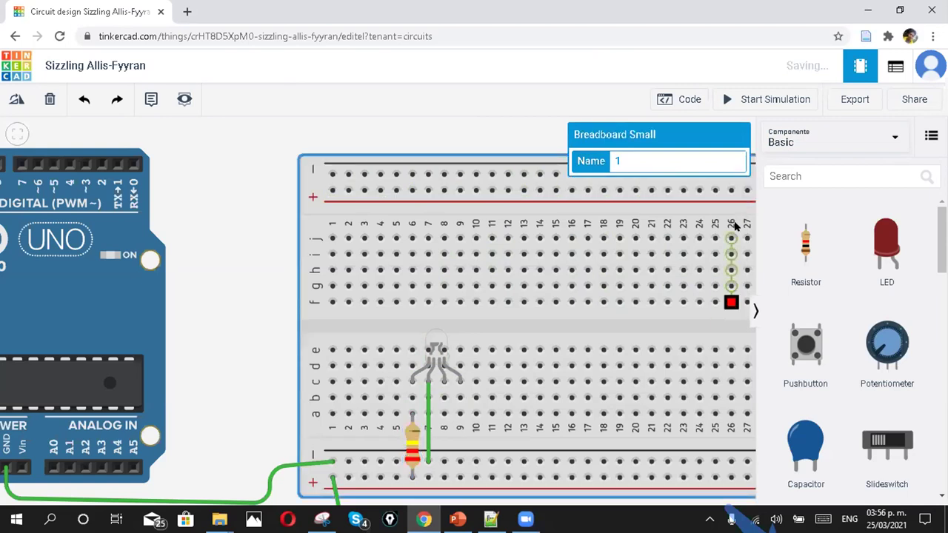
{"action": "left_click", "coordinate": [413, 448]}
{"action": "left_click", "coordinate": [730, 187]}
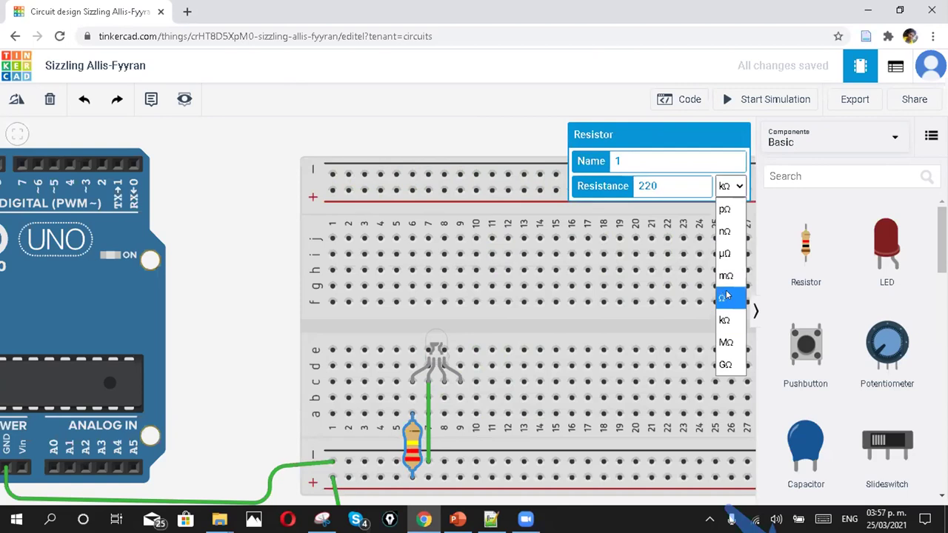
{"action": "left_click", "coordinate": [726, 296]}
{"action": "left_click", "coordinate": [234, 287]}
{"action": "scroll", "coordinate": [440, 394], "scroll_direction": "down", "scroll_amount": 1}
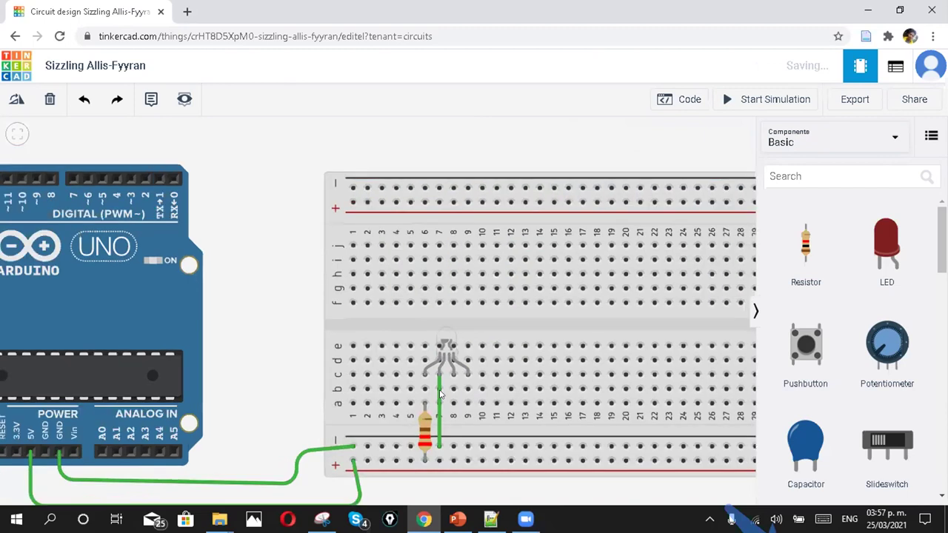
Switch to the PowerPoint presentation and start the slide show at the slide on the four RGB colour combinations
{"action": "scroll", "coordinate": [466, 370], "scroll_direction": "up", "scroll_amount": 1}
{"action": "scroll", "coordinate": [463, 361], "scroll_direction": "up", "scroll_amount": 1}
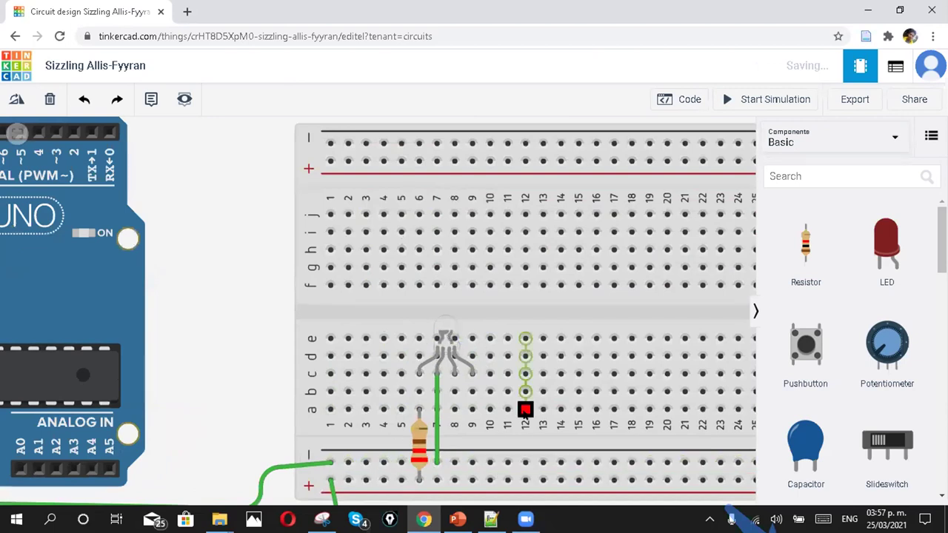
{"action": "scroll", "coordinate": [524, 415], "scroll_direction": "down", "scroll_amount": 1}
{"action": "scroll", "coordinate": [522, 443], "scroll_direction": "down", "scroll_amount": 2}
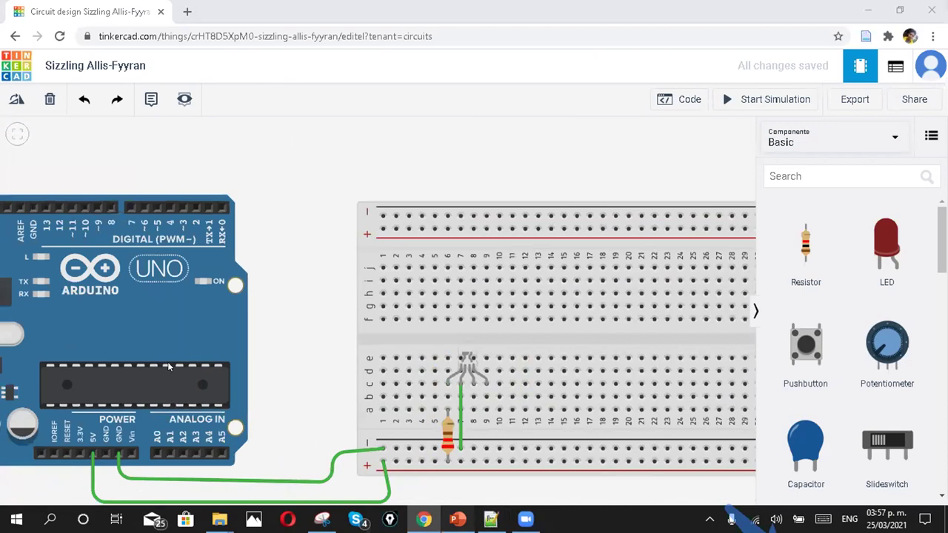
{"action": "key", "text": "alt+Tab"}
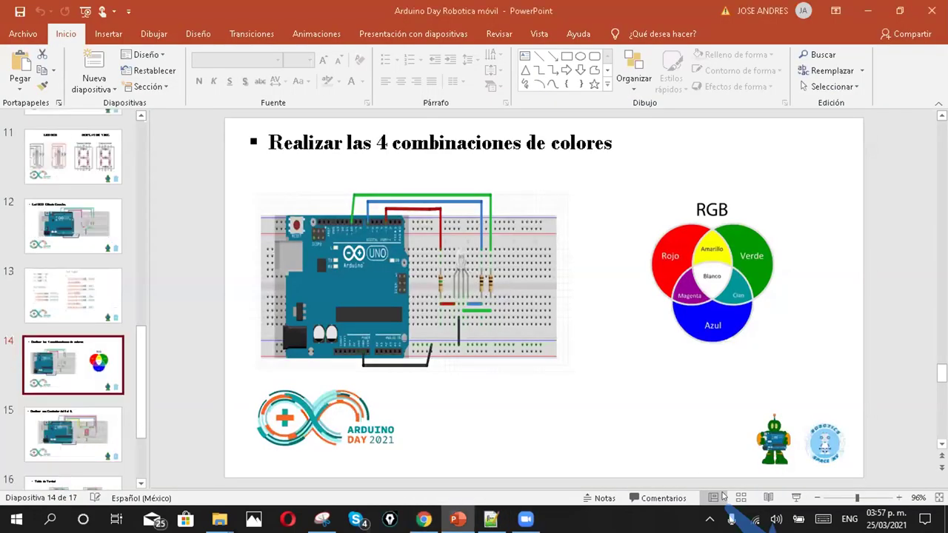
{"action": "left_click", "coordinate": [790, 499]}
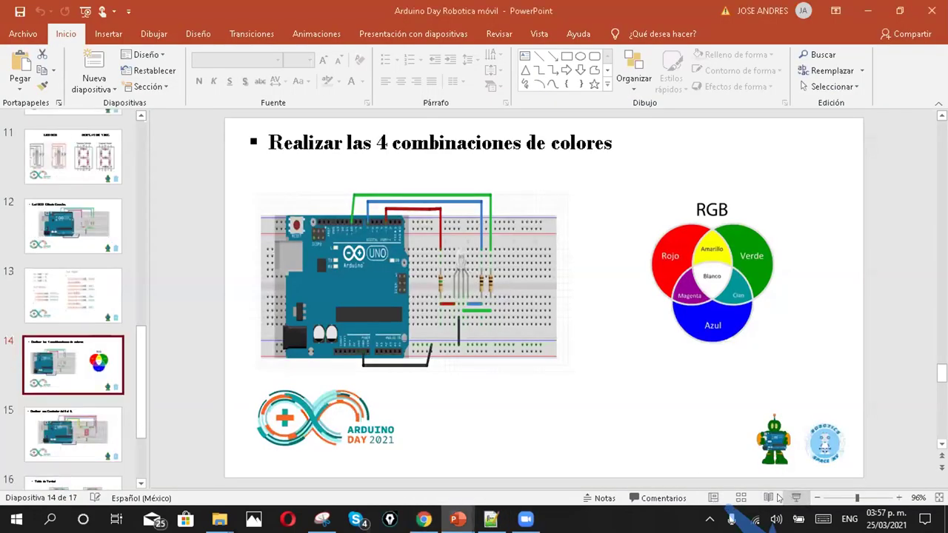
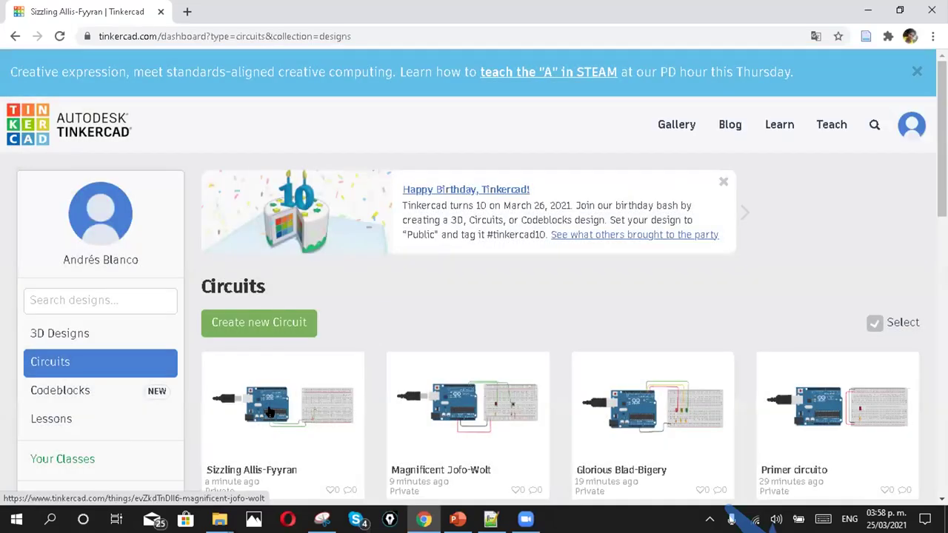
Open the Sizzling Allis-Fyyran circuit from the Tinkercad dashboard for editing
{"action": "left_click", "coordinate": [270, 412]}
{"action": "left_click", "coordinate": [751, 238]}
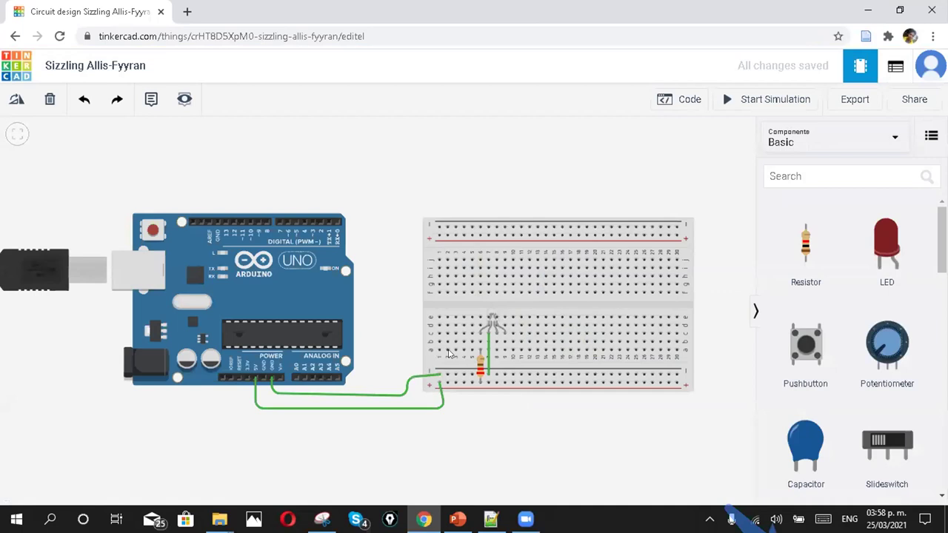
{"action": "scroll", "coordinate": [559, 325], "scroll_direction": "up", "scroll_amount": 2}
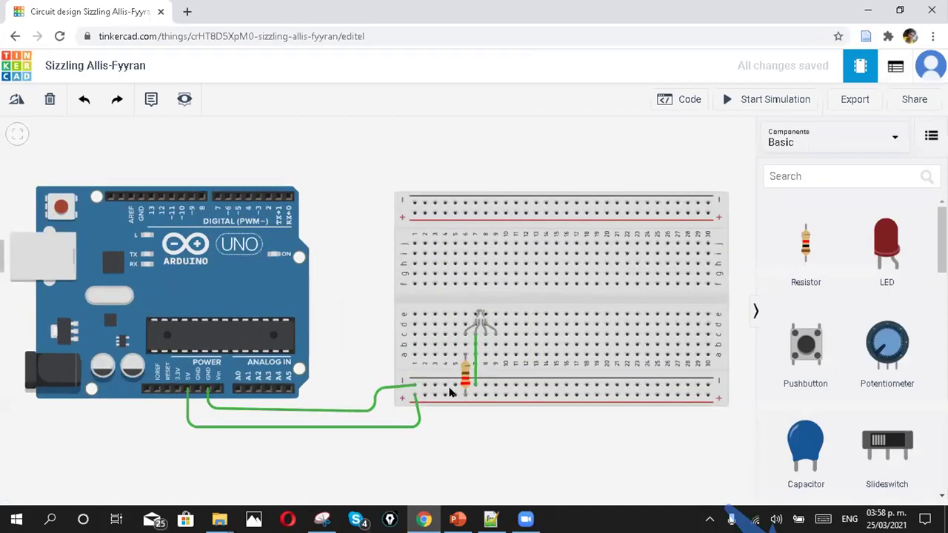
Set the resistance of the column 6 resistor to 330 Ω
{"action": "left_click", "coordinate": [461, 376]}
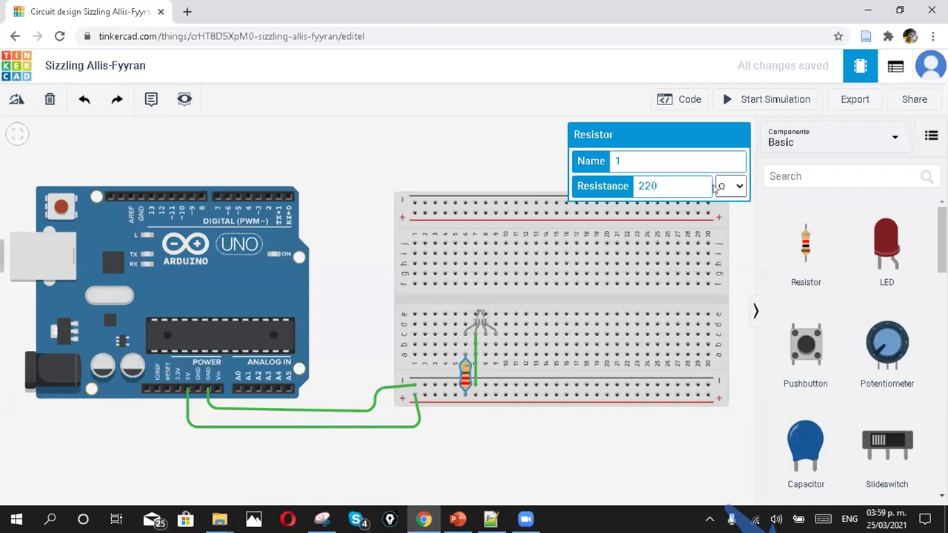
{"action": "double_click", "coordinate": [676, 183]}
{"action": "type", "text": "330"}
Add a second resistor at column 17 in the lower part of the breadboard and set its resistance to 220 Ω
{"action": "left_click", "coordinate": [806, 251]}
{"action": "left_click_drag", "start_coordinate": [806, 250], "coordinate": [583, 361]}
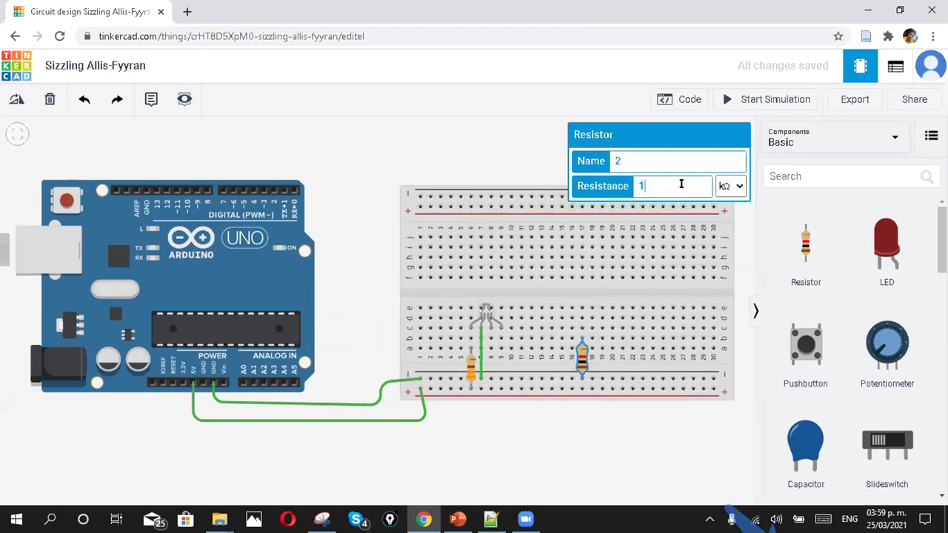
{"action": "left_click", "coordinate": [727, 191]}
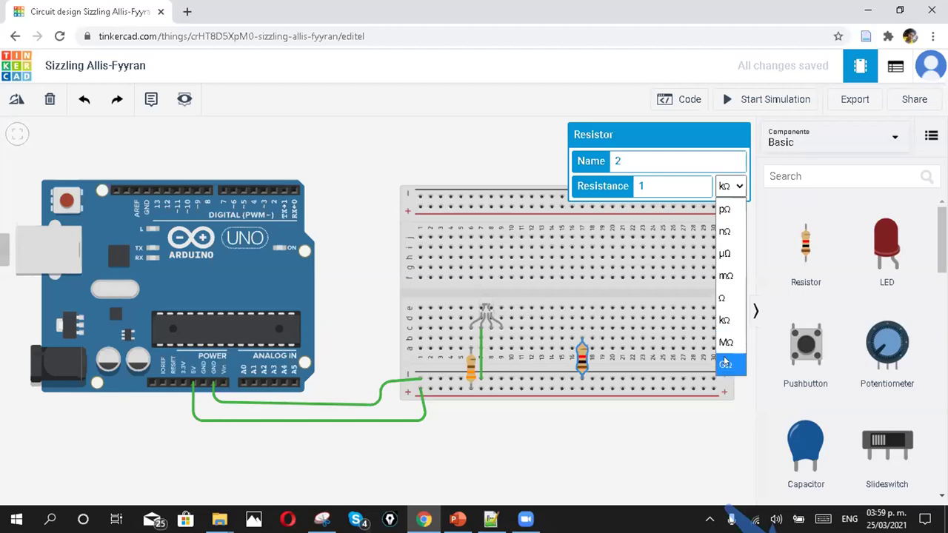
{"action": "left_click", "coordinate": [725, 189]}
{"action": "left_click", "coordinate": [724, 187]}
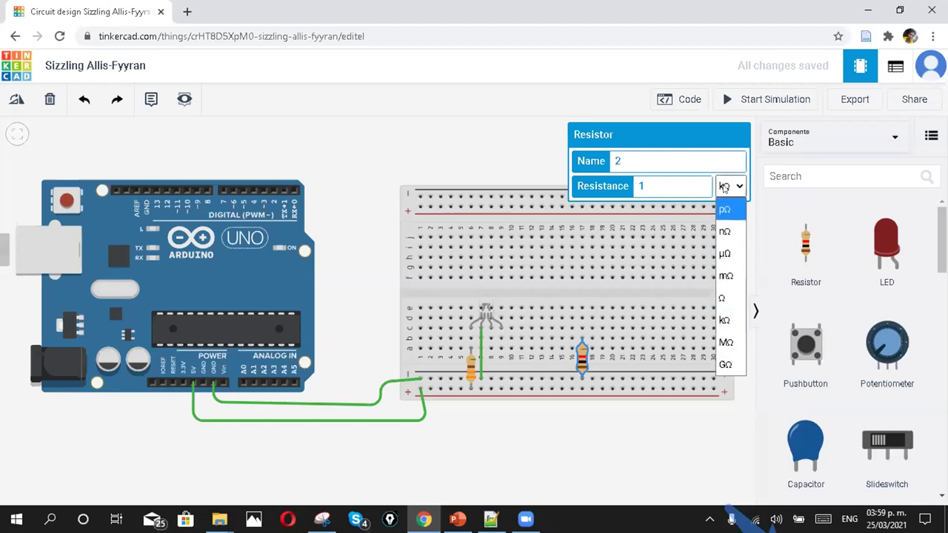
{"action": "left_click", "coordinate": [725, 297]}
{"action": "double_click", "coordinate": [661, 186]}
{"action": "type", "text": "220"}
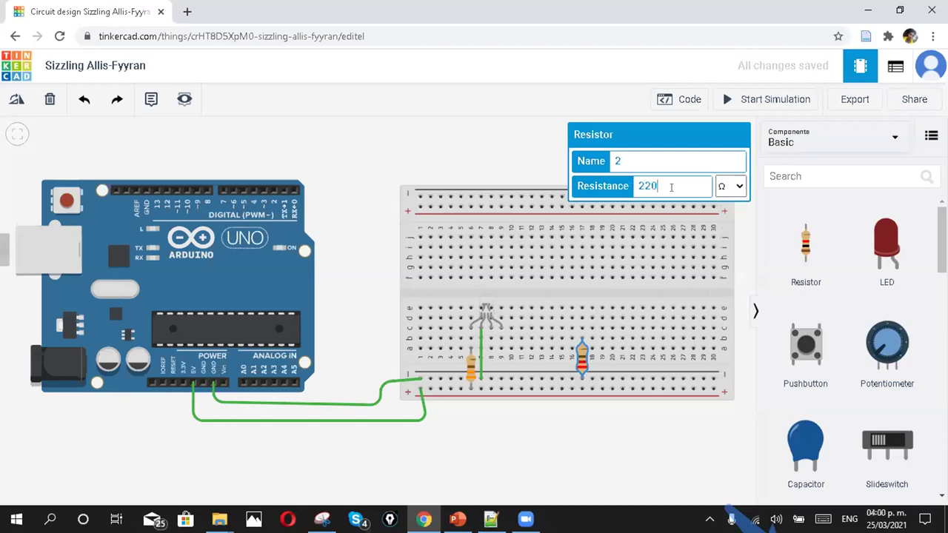
{"action": "left_click", "coordinate": [564, 420]}
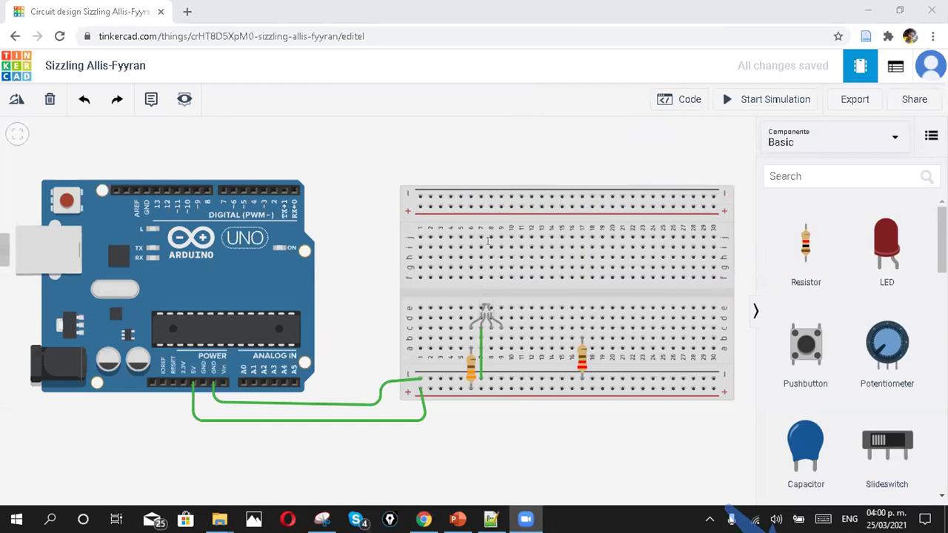
Review the resistance unit options of the column 17 resistor, keeping Ω
{"action": "left_click", "coordinate": [582, 361]}
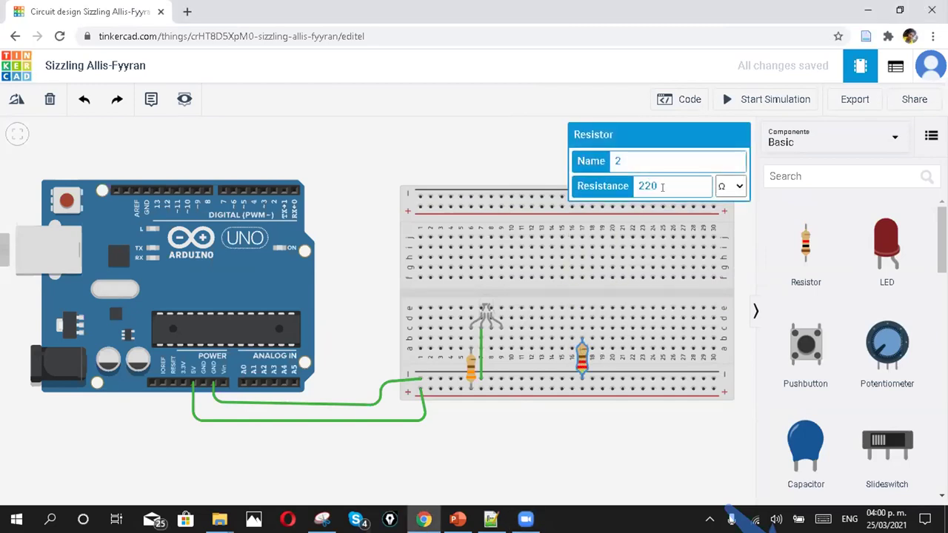
{"action": "left_click", "coordinate": [722, 191]}
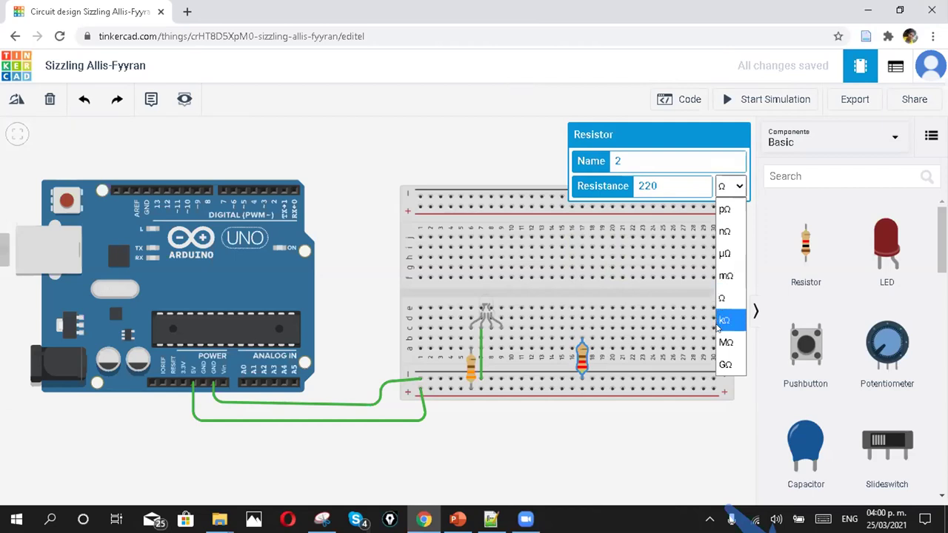
{"action": "left_click", "coordinate": [722, 299]}
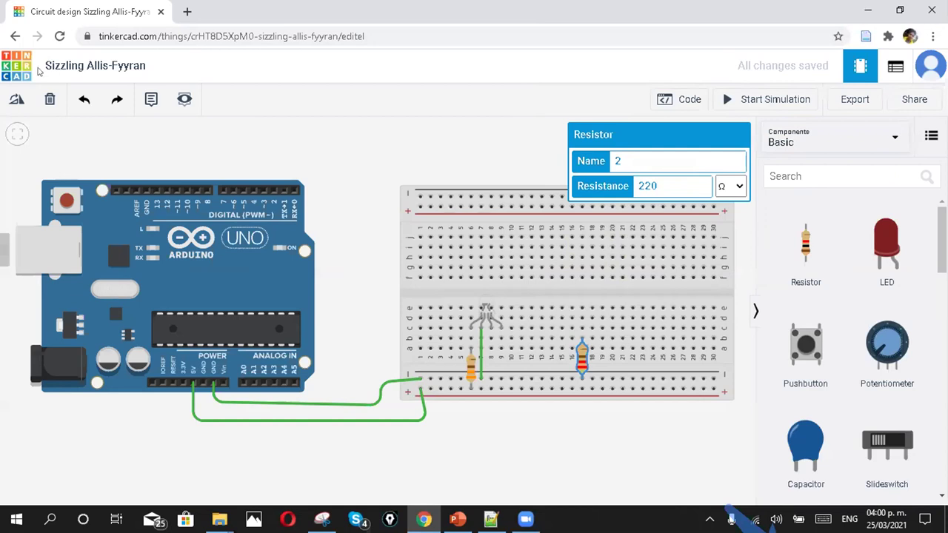
Create a new empty circuit from the dashboard and consult the RGB LED wiring slide in PowerPoint before returning to Tinkercad
{"action": "left_click", "coordinate": [5, 64]}
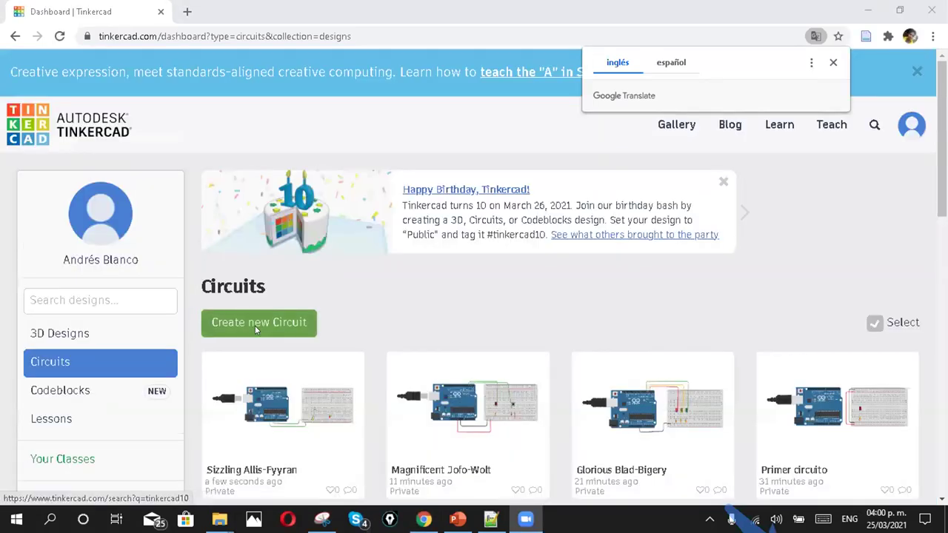
{"action": "left_click", "coordinate": [255, 325]}
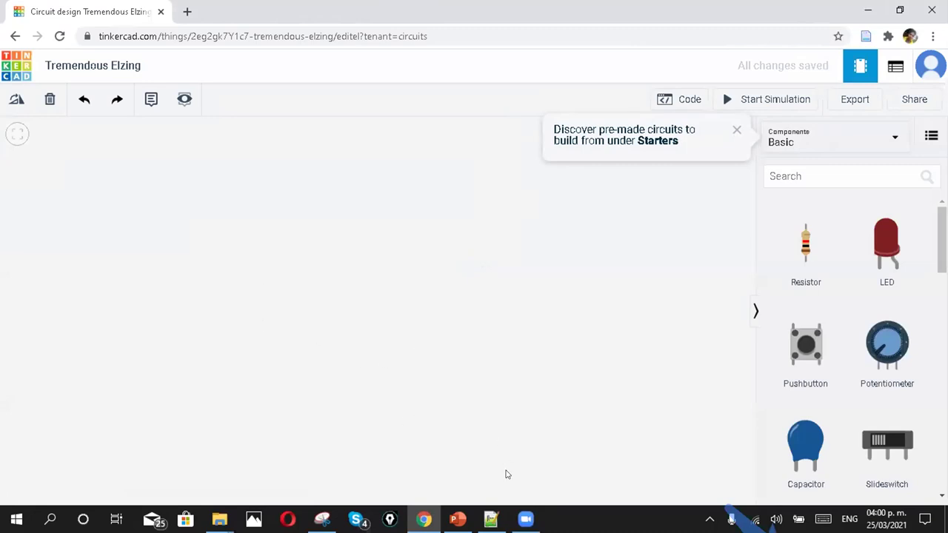
{"action": "left_click", "coordinate": [458, 519]}
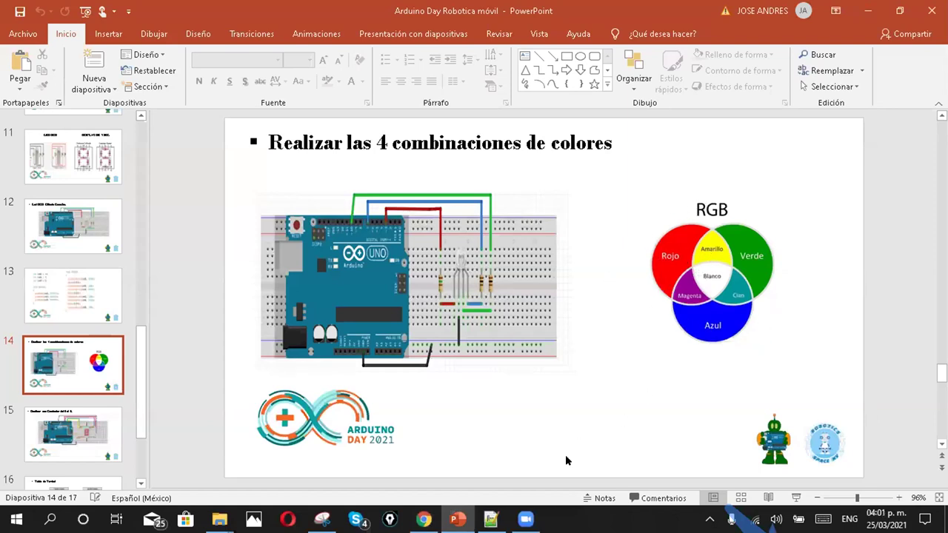
{"action": "mouse_move", "coordinate": [424, 518]}
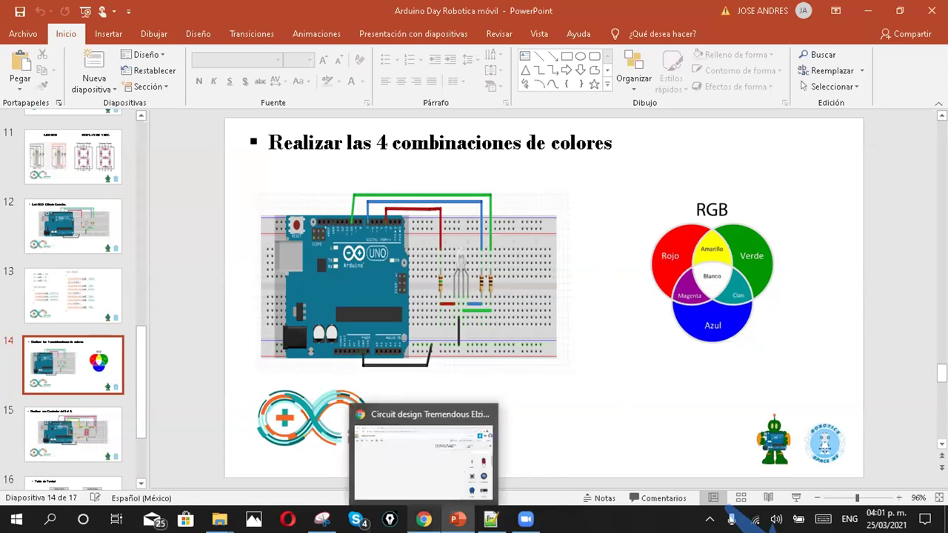
{"action": "left_click", "coordinate": [433, 485]}
Place an Arduino Uno R3 in the new circuit with a small breadboard to its right
{"action": "scroll", "coordinate": [831, 399], "scroll_direction": "down", "scroll_amount": 3}
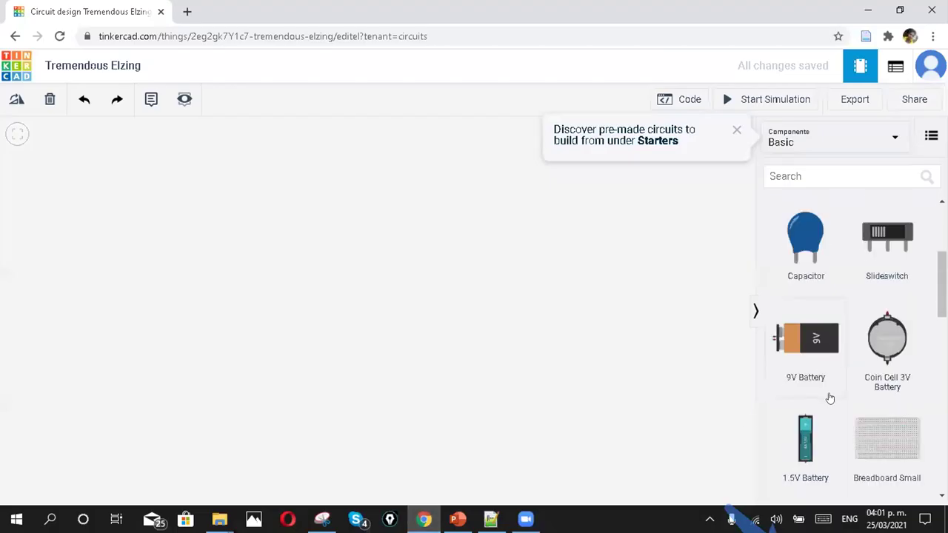
{"action": "scroll", "coordinate": [830, 398], "scroll_direction": "down", "scroll_amount": 2}
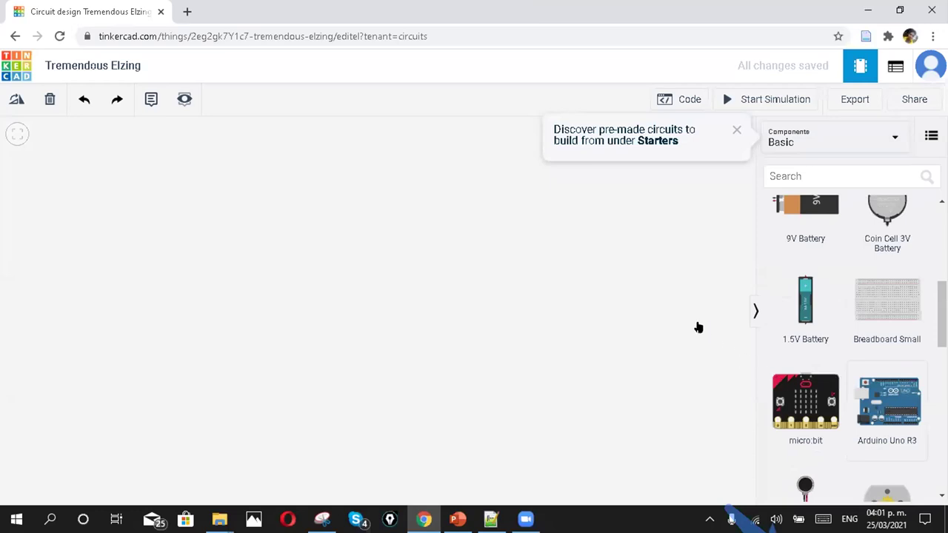
{"action": "left_click_drag", "start_coordinate": [828, 377], "coordinate": [268, 277]}
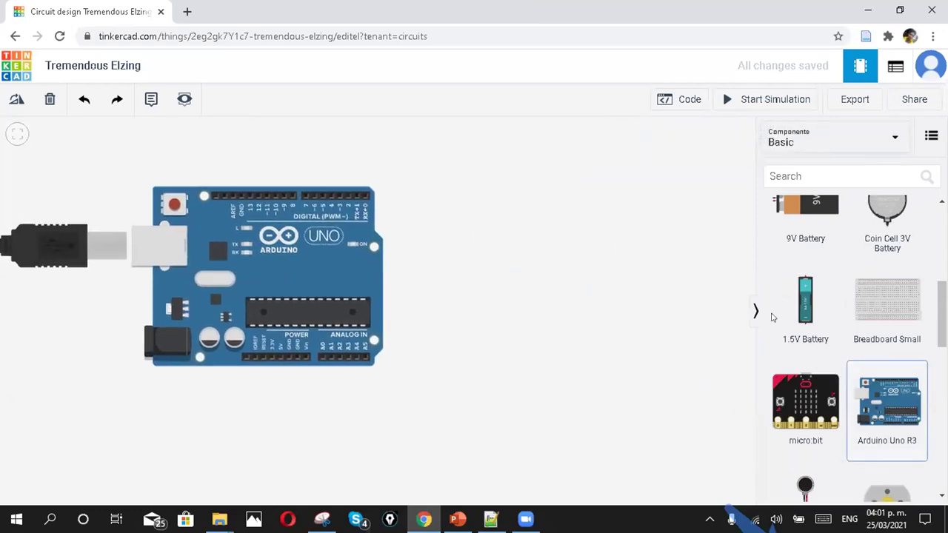
{"action": "left_click_drag", "start_coordinate": [853, 316], "coordinate": [577, 281]}
{"action": "scroll", "coordinate": [628, 293], "scroll_direction": "down", "scroll_amount": 1}
{"action": "scroll", "coordinate": [555, 262], "scroll_direction": "up", "scroll_amount": 1}
{"action": "scroll", "coordinate": [333, 361], "scroll_direction": "up", "scroll_amount": 1}
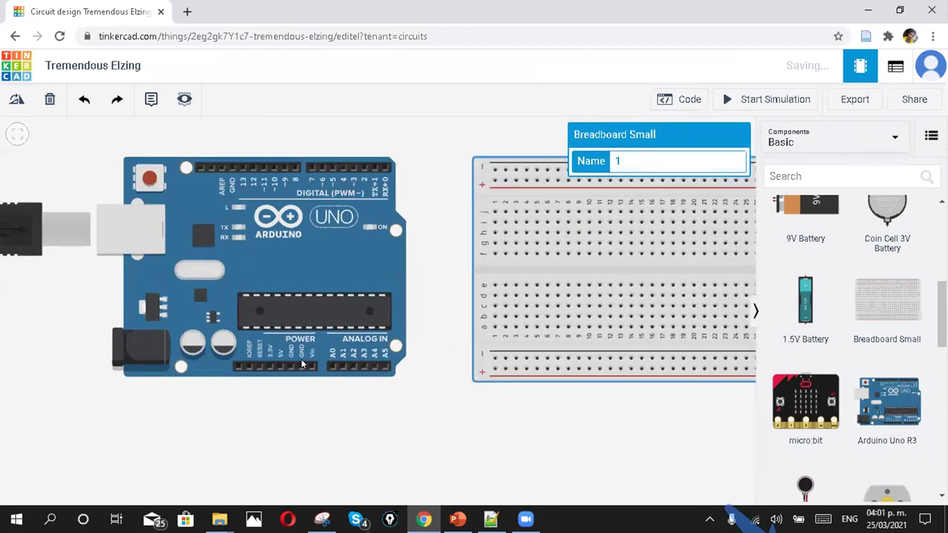
Wire the Arduino's GND to the lower negative rail at column 3 and its 5V to the lower positive rail at column 5
{"action": "left_click", "coordinate": [301, 367]}
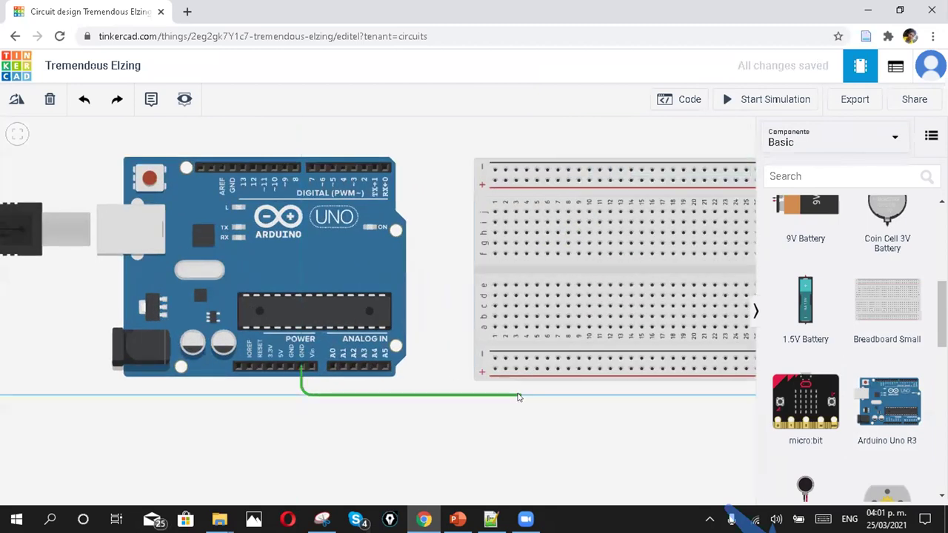
{"action": "left_click", "coordinate": [516, 359]}
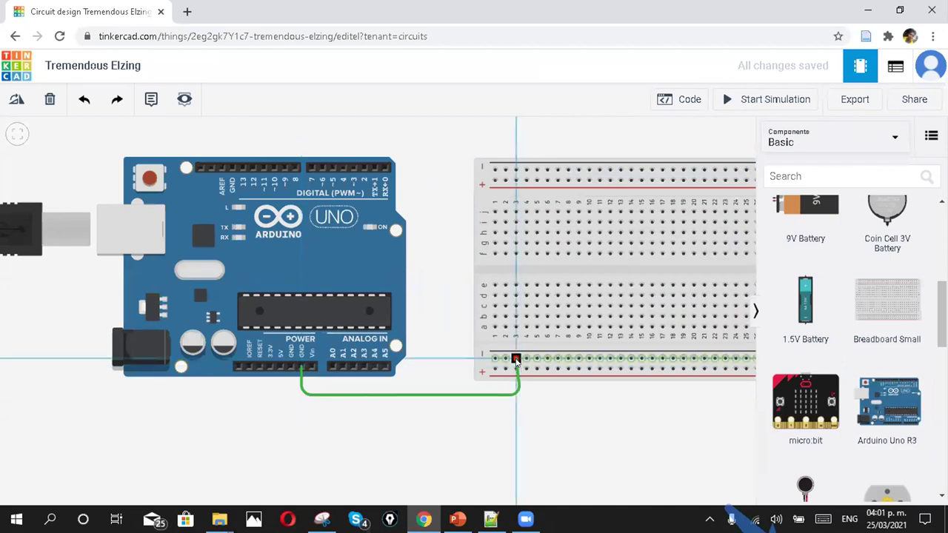
{"action": "left_click", "coordinate": [281, 367]}
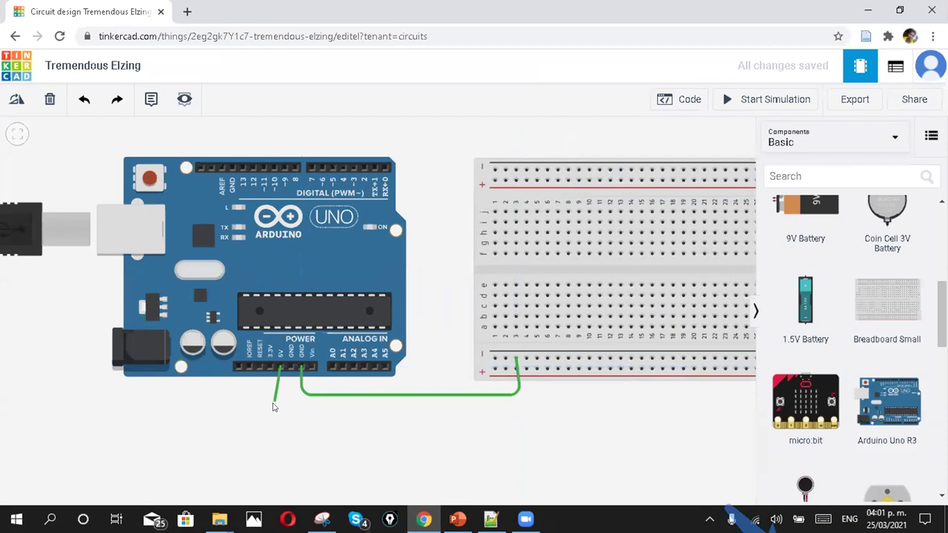
{"action": "left_click", "coordinate": [282, 414]}
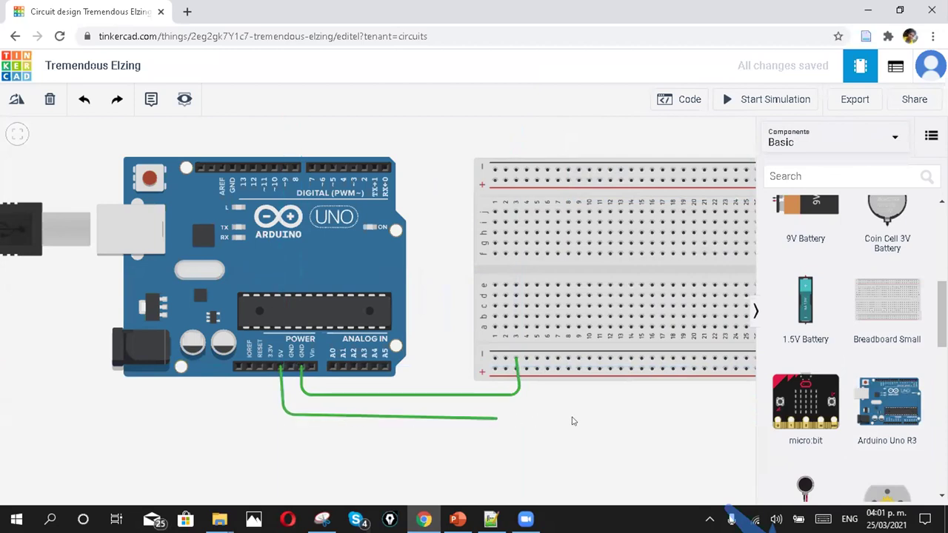
{"action": "left_click", "coordinate": [544, 414]}
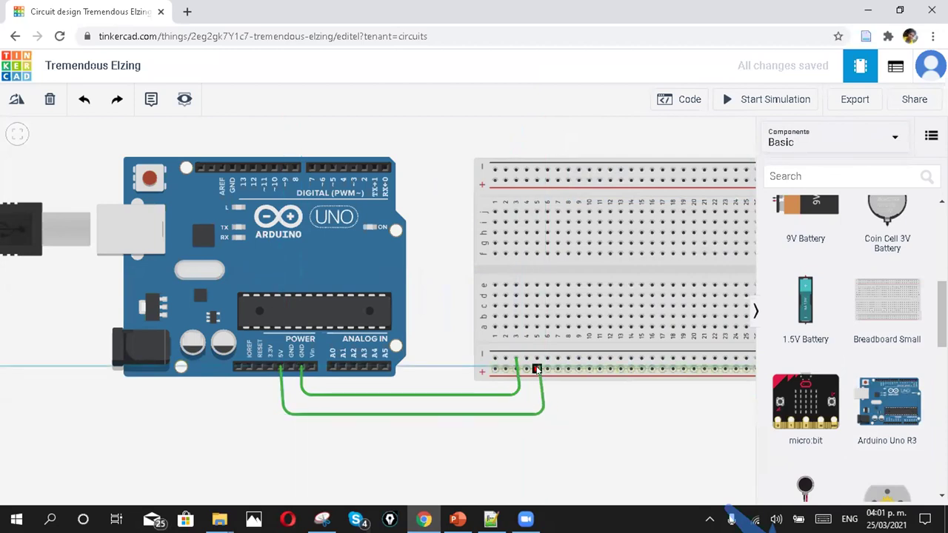
{"action": "left_click", "coordinate": [537, 368]}
Colour the 5V wire red and the GND wire black
{"action": "left_click", "coordinate": [707, 160]}
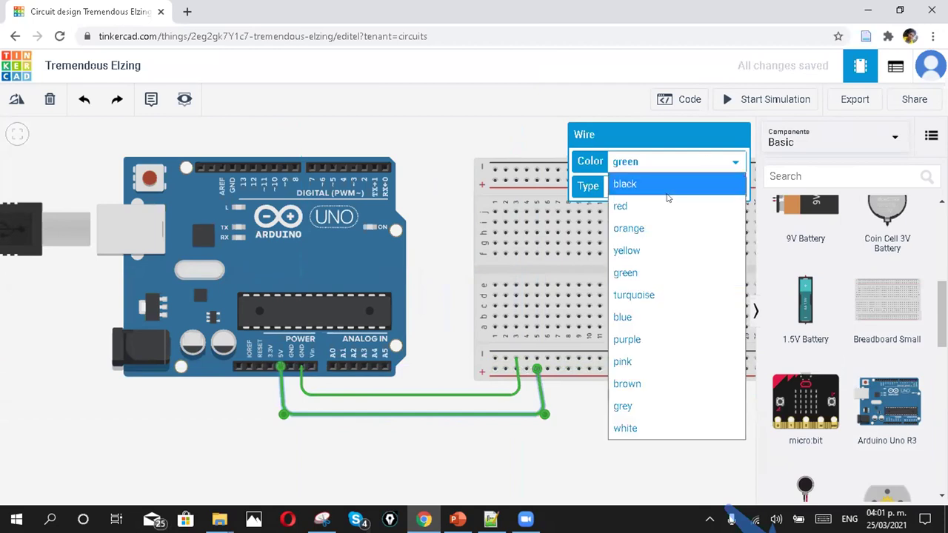
{"action": "left_click", "coordinate": [649, 208]}
{"action": "left_click", "coordinate": [519, 382]}
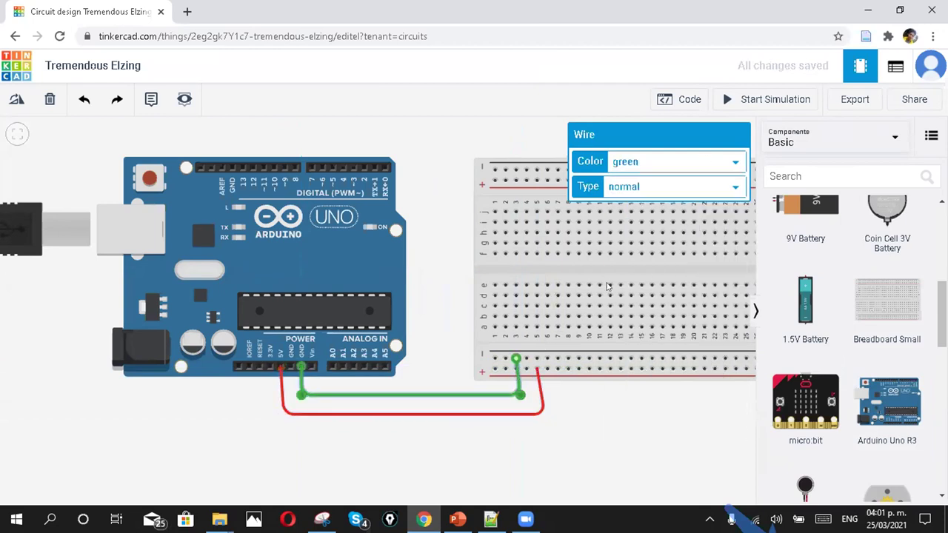
{"action": "left_click", "coordinate": [651, 168]}
{"action": "left_click", "coordinate": [652, 185]}
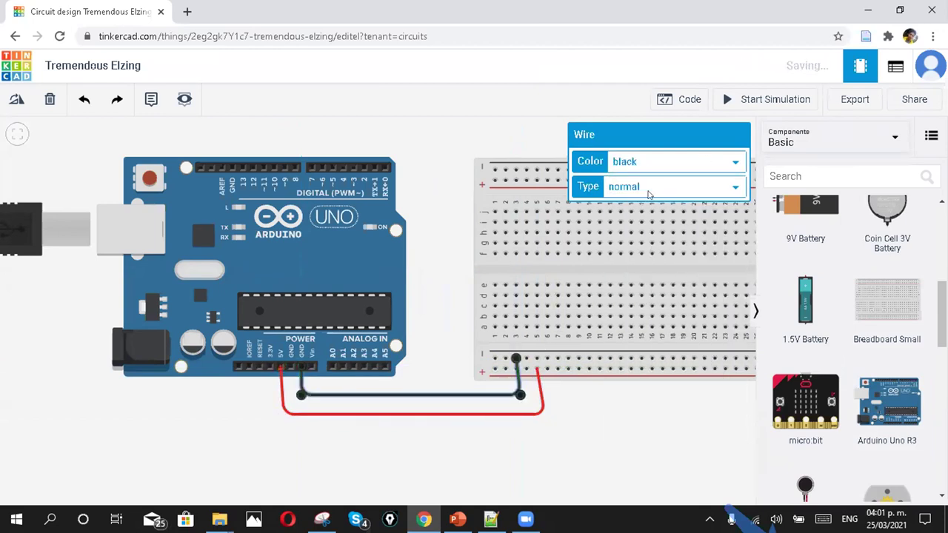
{"action": "left_click", "coordinate": [445, 361]}
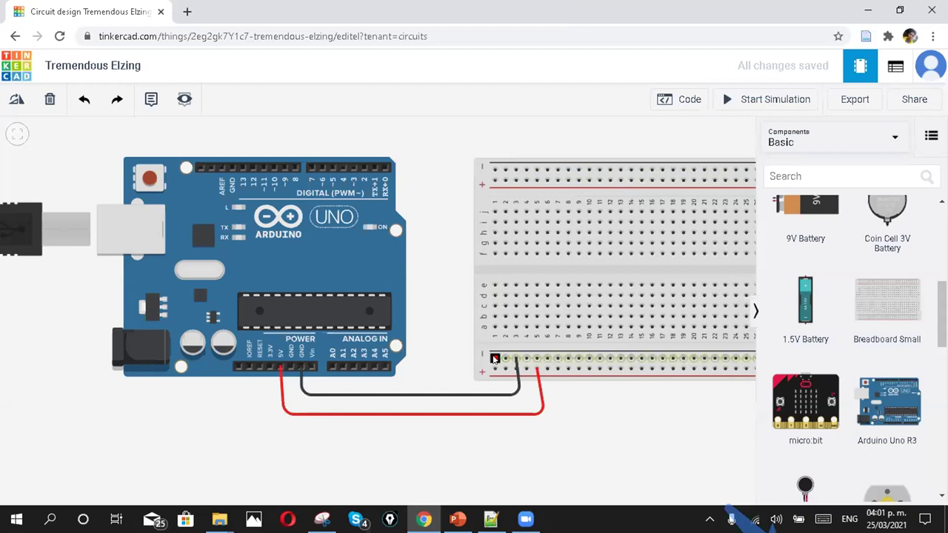
Connect the lower and upper negative rails at column 1 with a black wire routed around the breadboard's left edge
{"action": "left_click", "coordinate": [494, 359]}
{"action": "left_click", "coordinate": [450, 359]}
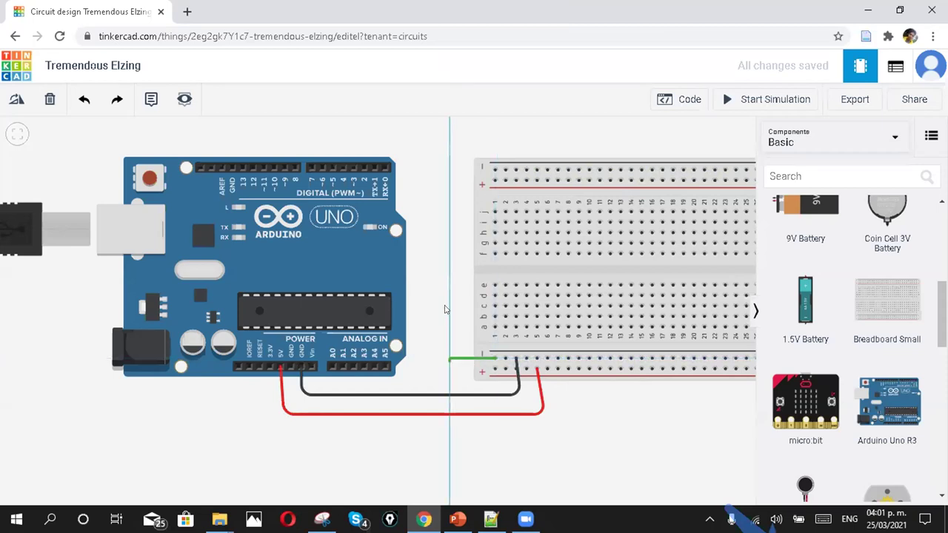
{"action": "left_click", "coordinate": [450, 170]}
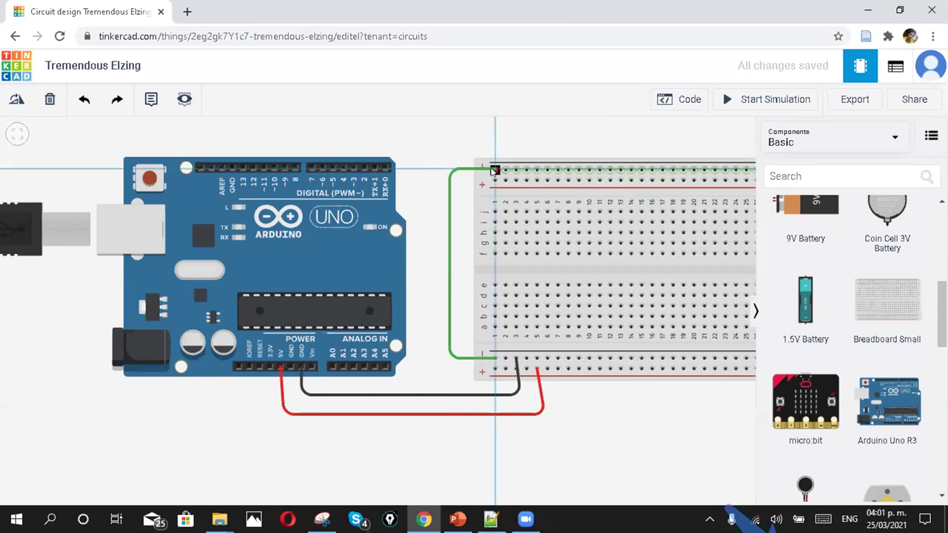
{"action": "left_click", "coordinate": [495, 170]}
{"action": "left_click", "coordinate": [624, 162]}
{"action": "left_click", "coordinate": [629, 181]}
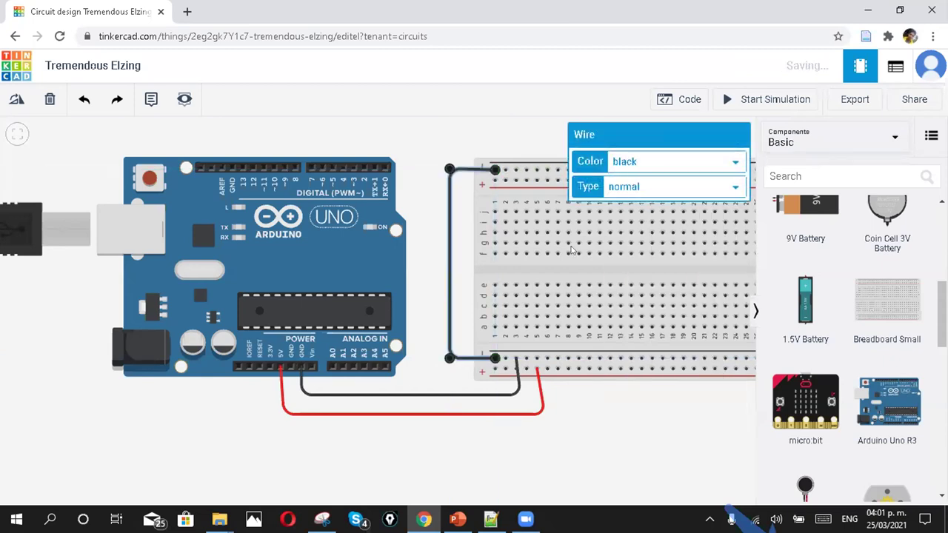
Connect the breadboard's lower and upper positive rails at column 1 with a red wire routed outside the black one
{"action": "left_click", "coordinate": [501, 367]}
{"action": "left_click", "coordinate": [494, 368]}
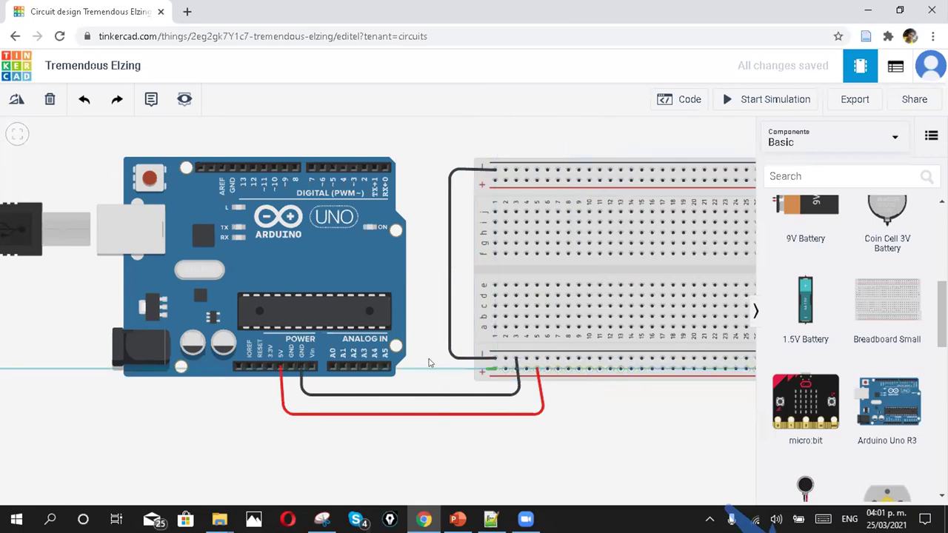
{"action": "left_click", "coordinate": [440, 368]}
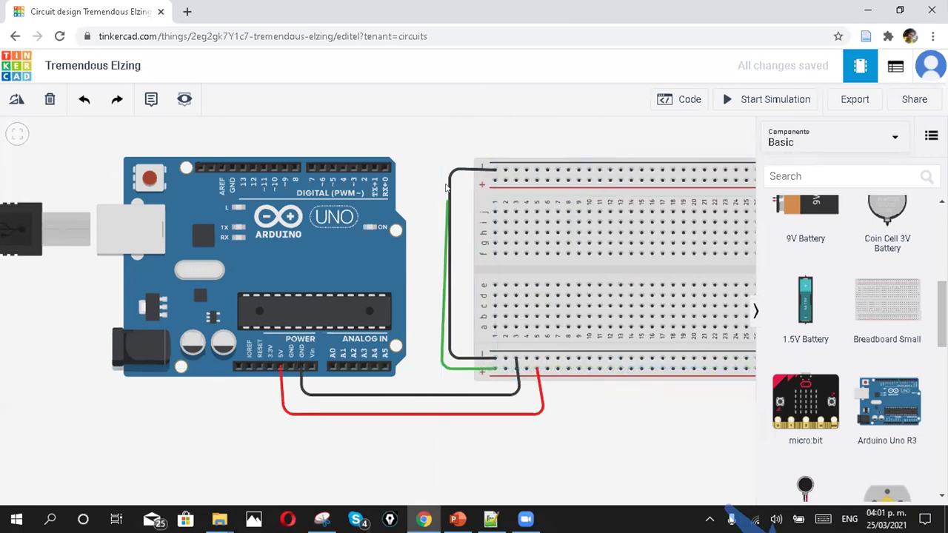
{"action": "left_click", "coordinate": [442, 180]}
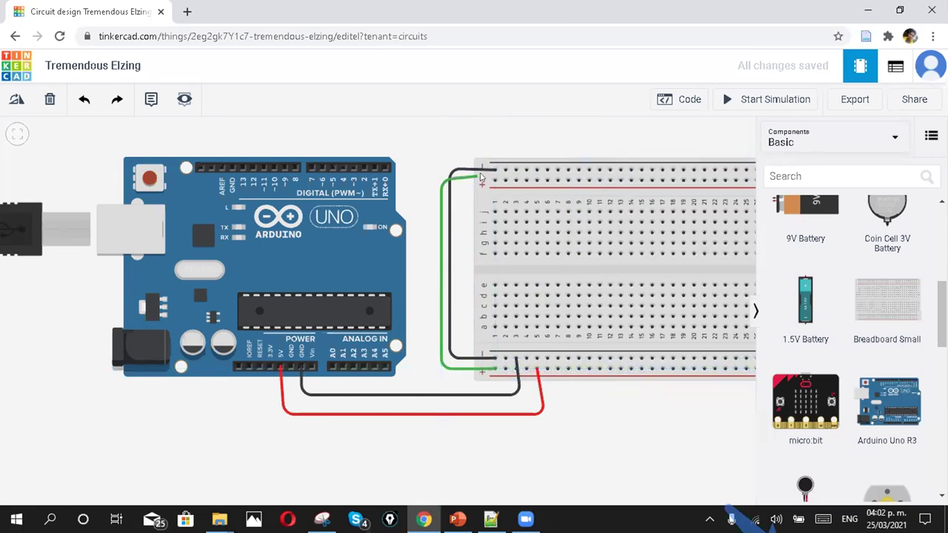
{"action": "left_click", "coordinate": [494, 180]}
{"action": "left_click", "coordinate": [646, 161]}
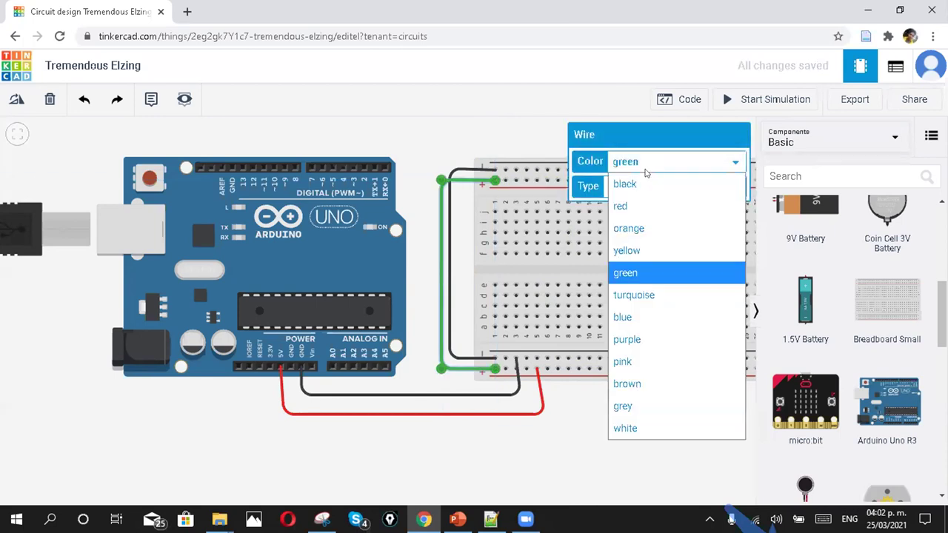
{"action": "left_click", "coordinate": [639, 206]}
{"action": "left_click", "coordinate": [592, 398]}
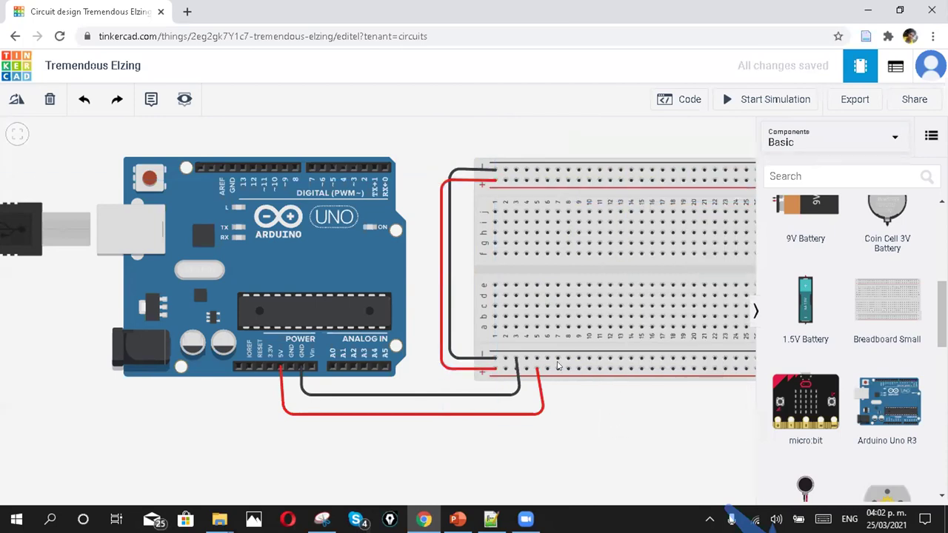
Place an RGB LED on the breadboard with its legs in row h, columns 5 to 8
{"action": "scroll", "coordinate": [592, 398], "scroll_direction": "down", "scroll_amount": 2}
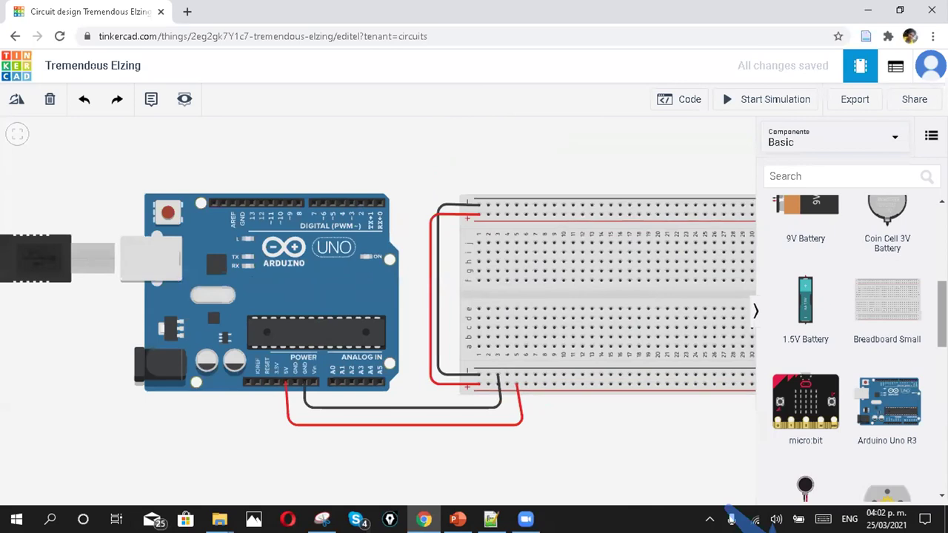
{"action": "scroll", "coordinate": [906, 345], "scroll_direction": "up", "scroll_amount": 1}
{"action": "scroll", "coordinate": [903, 356], "scroll_direction": "down", "scroll_amount": 5}
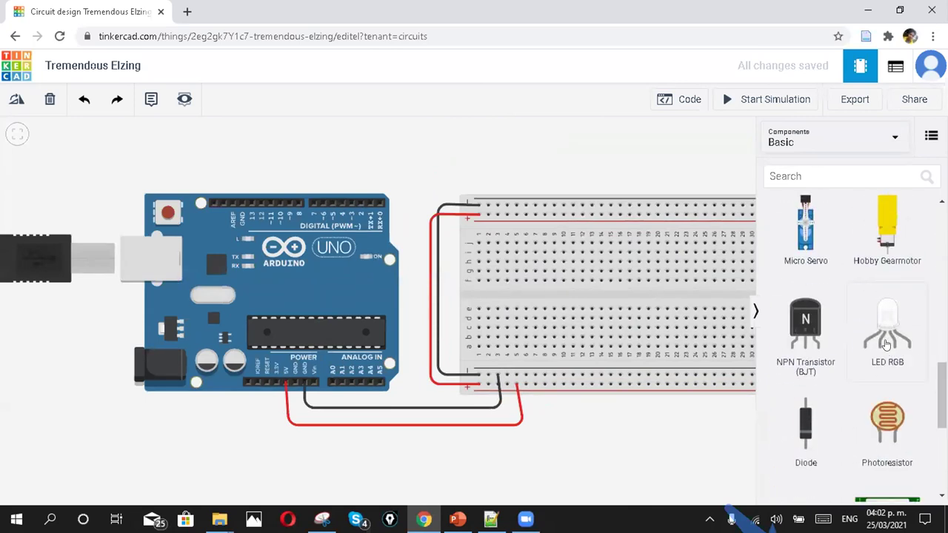
{"action": "mouse_move", "coordinate": [540, 275]}
{"action": "left_mouse_down"}
{"action": "mouse_move", "coordinate": [604, 292]}
{"action": "mouse_move", "coordinate": [552, 285]}
{"action": "mouse_move", "coordinate": [535, 264]}
{"action": "left_mouse_up"}
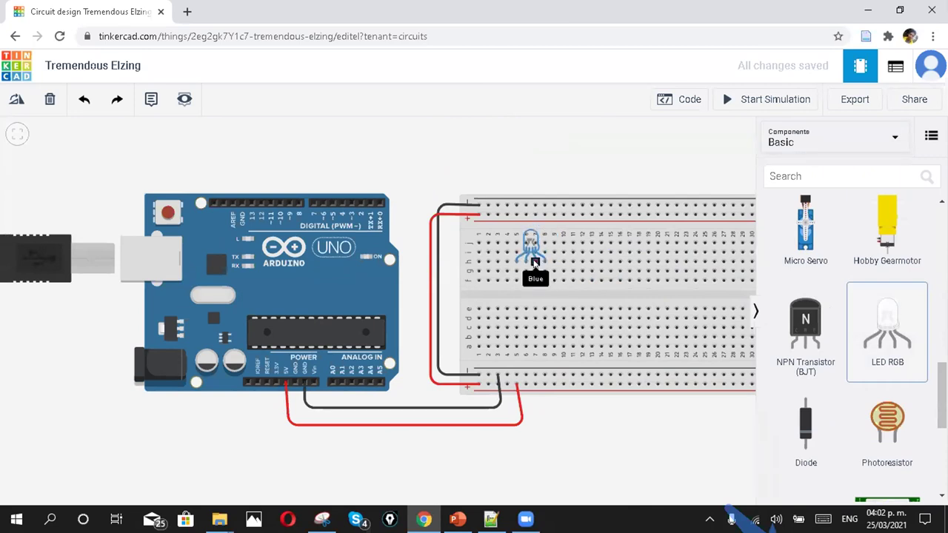
{"action": "left_click", "coordinate": [530, 241]}
Wire the RGB LED's cathode in column 6 to the upper negative rail with a black wire
{"action": "scroll", "coordinate": [529, 244], "scroll_direction": "up", "scroll_amount": 5}
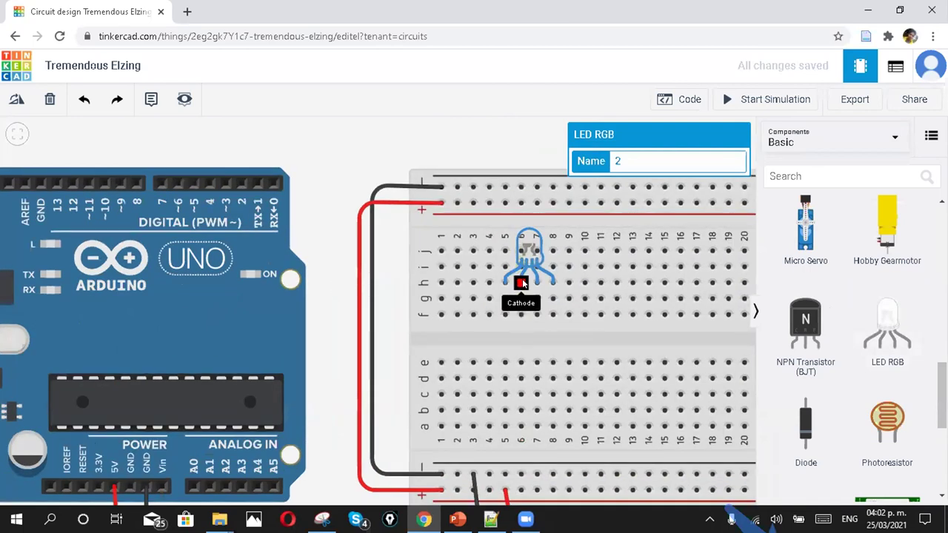
{"action": "left_click", "coordinate": [520, 281]}
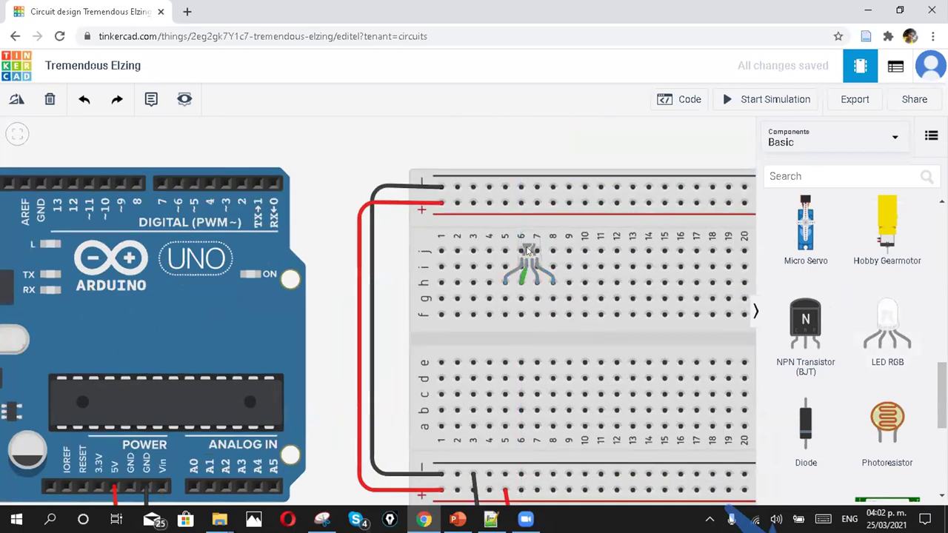
{"action": "left_click", "coordinate": [521, 186]}
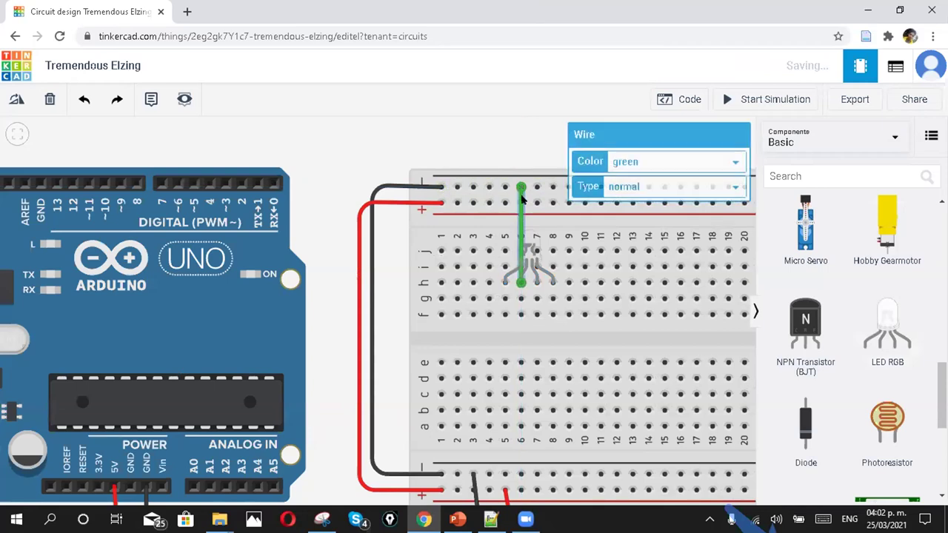
{"action": "left_click", "coordinate": [626, 162]}
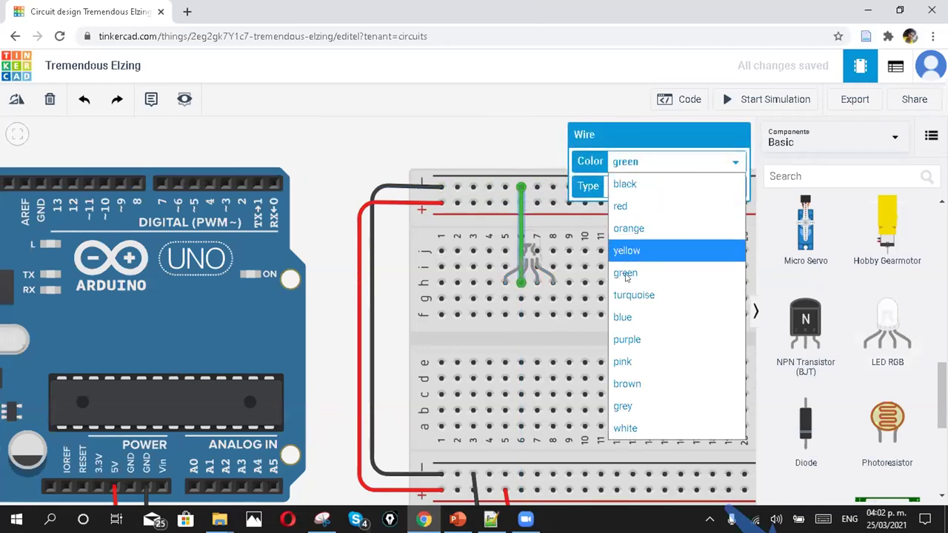
{"action": "left_click", "coordinate": [628, 186]}
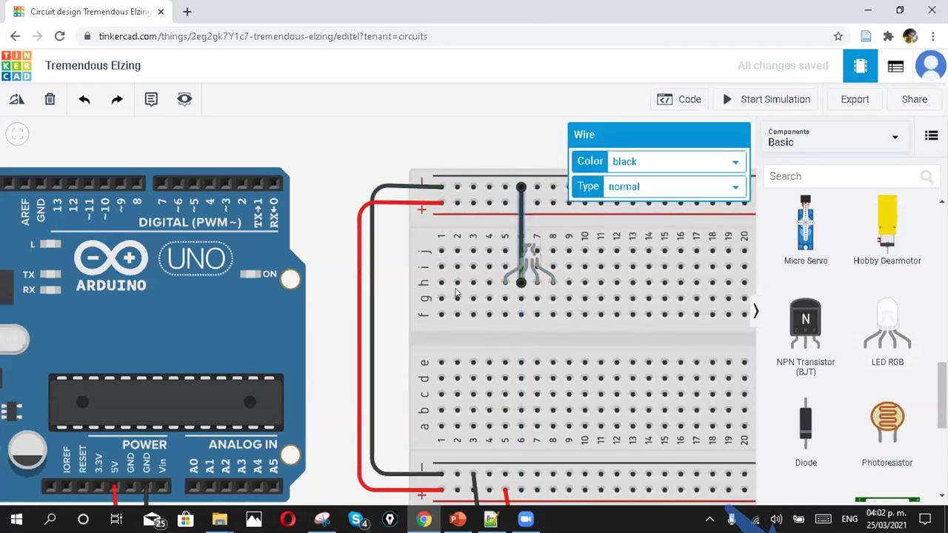
{"action": "left_click", "coordinate": [394, 338]}
Place a 220 Ω resistor vertically in column 5, from row g to row e, under the LED's red leg
{"action": "scroll", "coordinate": [852, 311], "scroll_direction": "up", "scroll_amount": 5}
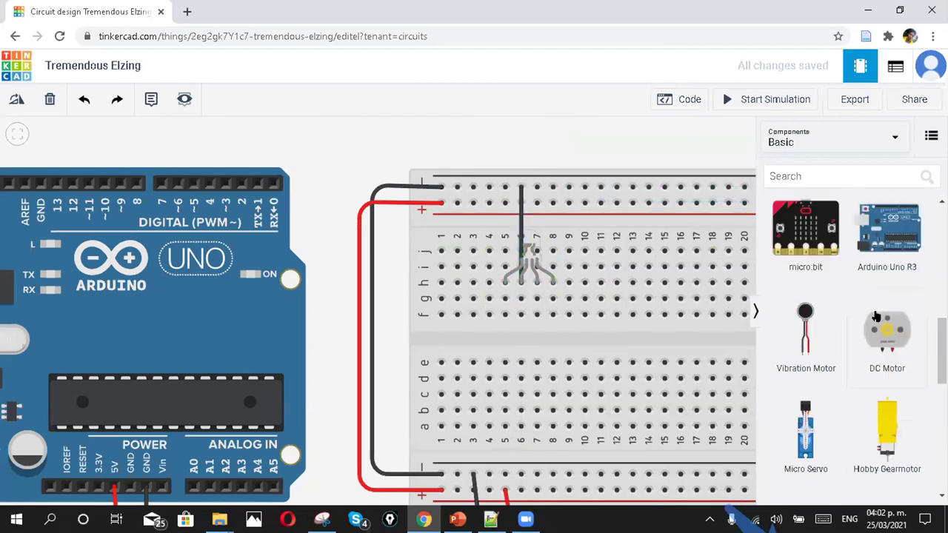
{"action": "scroll", "coordinate": [876, 316], "scroll_direction": "up", "scroll_amount": 3}
{"action": "left_click_drag", "start_coordinate": [783, 261], "coordinate": [506, 329]}
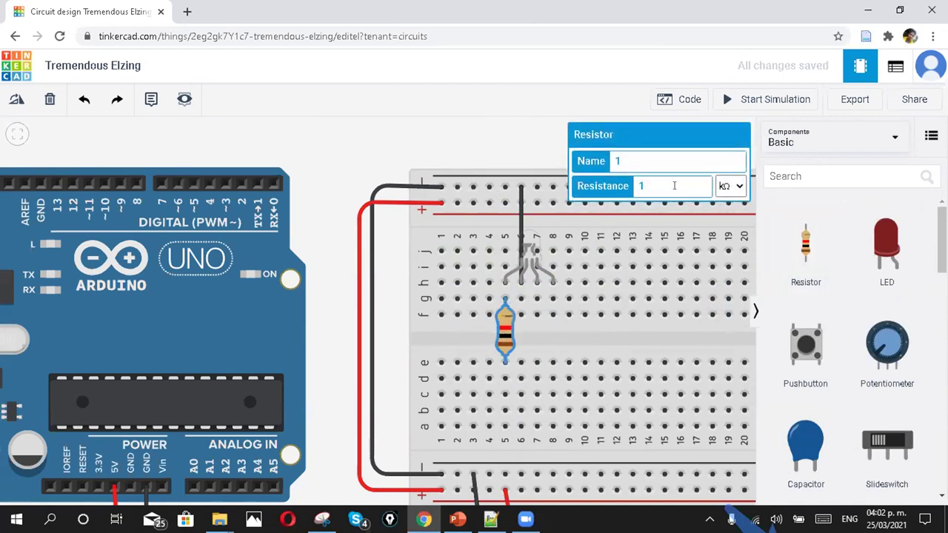
{"action": "key", "text": "BackSpace"}
{"action": "type", "text": "220"}
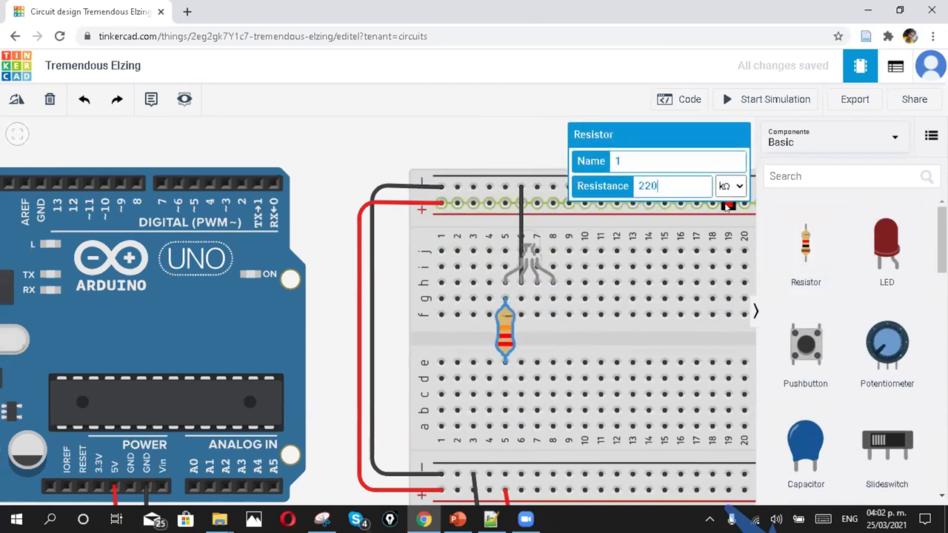
{"action": "left_click", "coordinate": [728, 186]}
{"action": "left_click", "coordinate": [725, 230]}
{"action": "left_click", "coordinate": [730, 186]}
{"action": "left_click", "coordinate": [725, 297]}
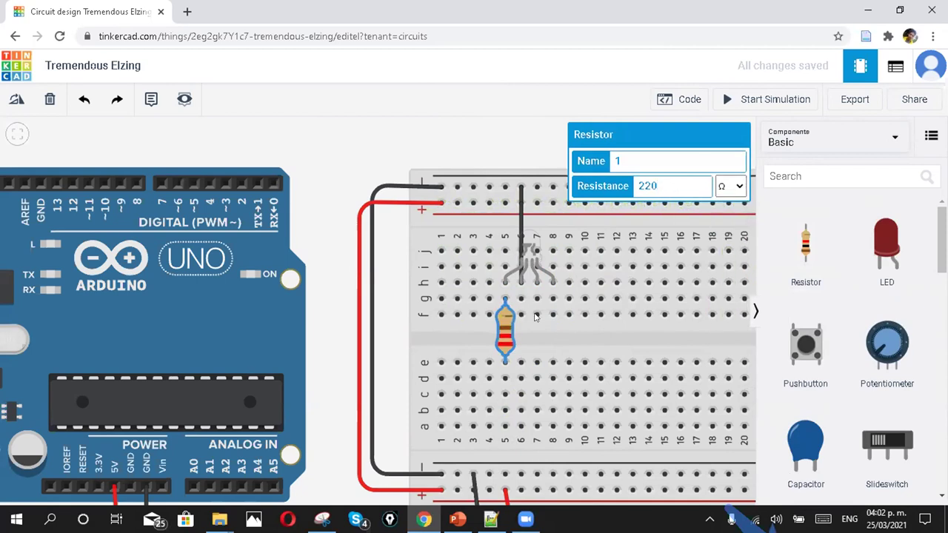
{"action": "left_click_drag", "start_coordinate": [510, 309], "coordinate": [506, 283]}
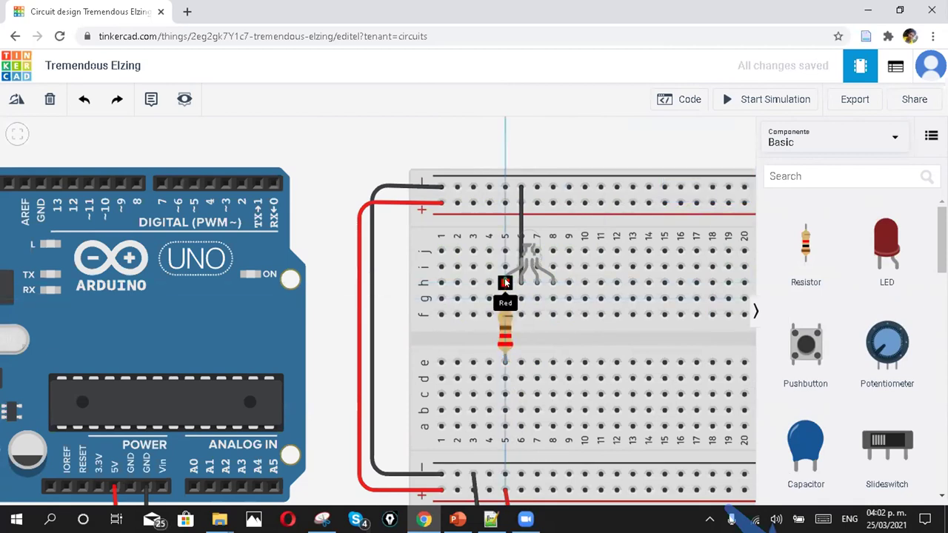
{"action": "left_click", "coordinate": [521, 283]}
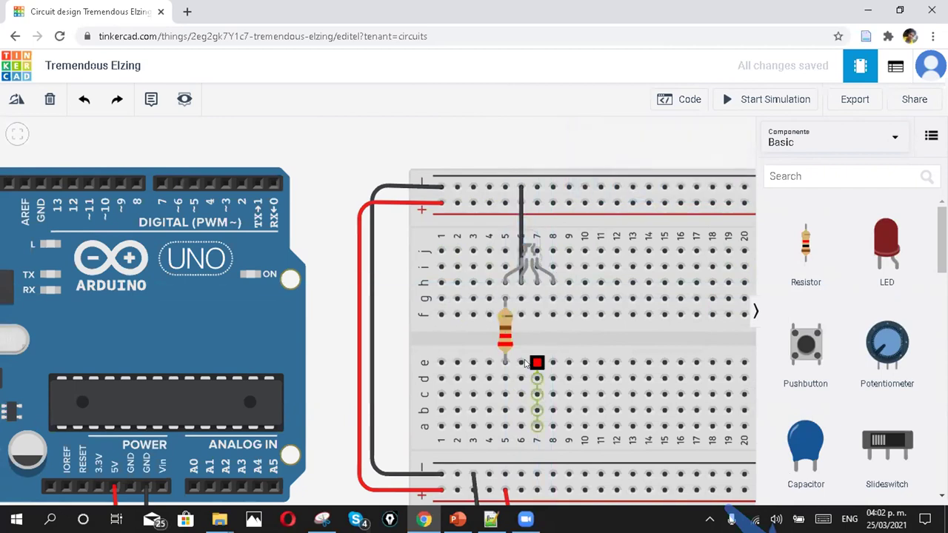
Copy the 220 Ω resistor to columns 7 and 8, under the LED's blue and green legs
{"action": "left_click", "coordinate": [505, 321]}
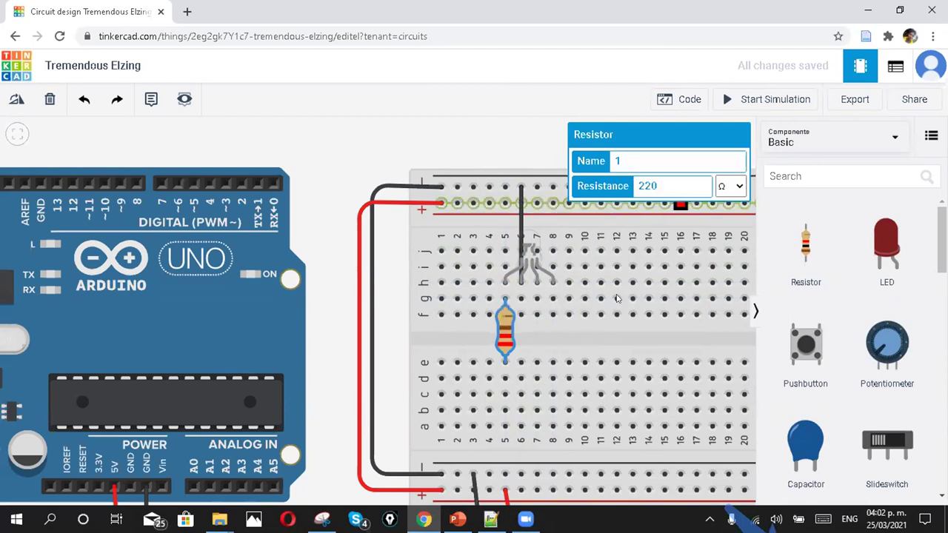
{"action": "left_click", "coordinate": [583, 335]}
{"action": "key", "text": "ctrl+v"}
{"action": "left_click_drag", "start_coordinate": [583, 334], "coordinate": [560, 334]}
{"action": "key", "text": "ctrl+v"}
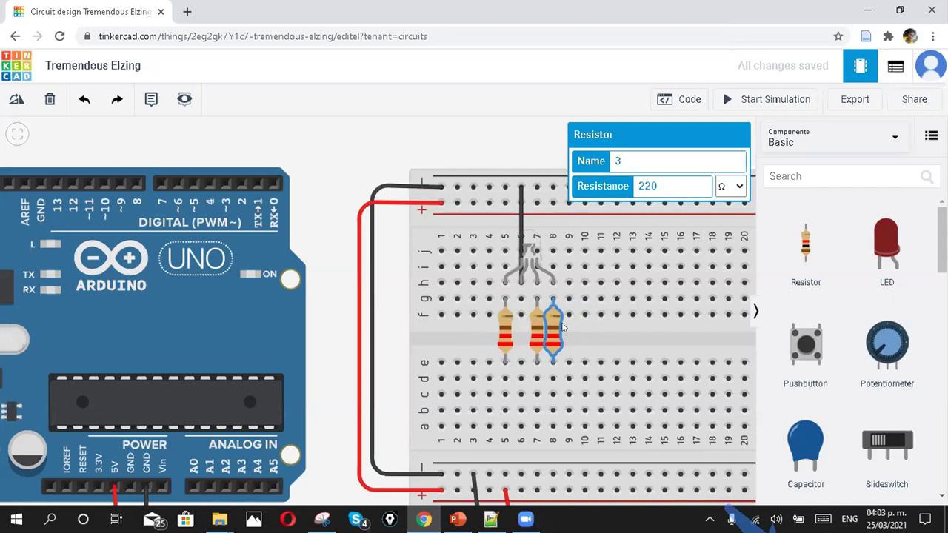
{"action": "left_click", "coordinate": [394, 304]}
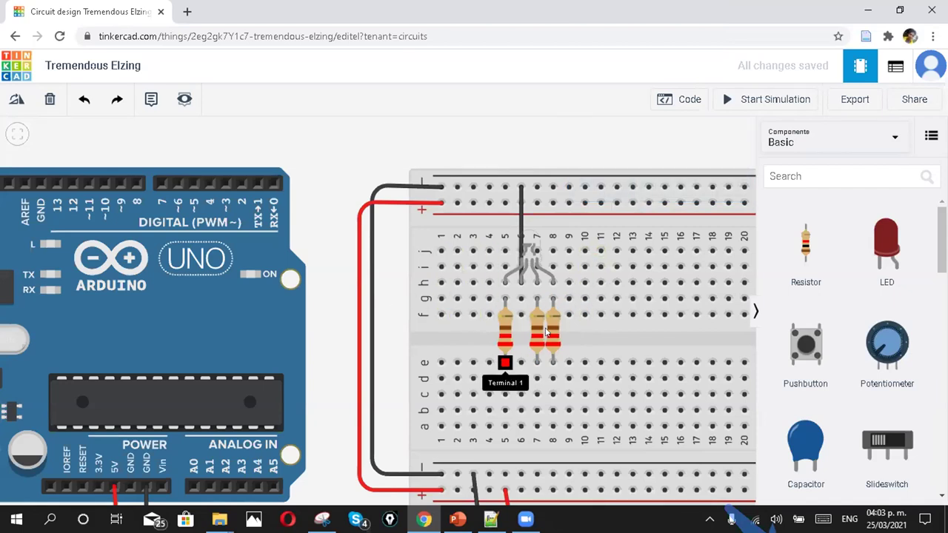
Connect the lower end of the column 5 resistor to Arduino digital pin 2 with a red wire
{"action": "scroll", "coordinate": [535, 296], "scroll_direction": "down", "scroll_amount": 2}
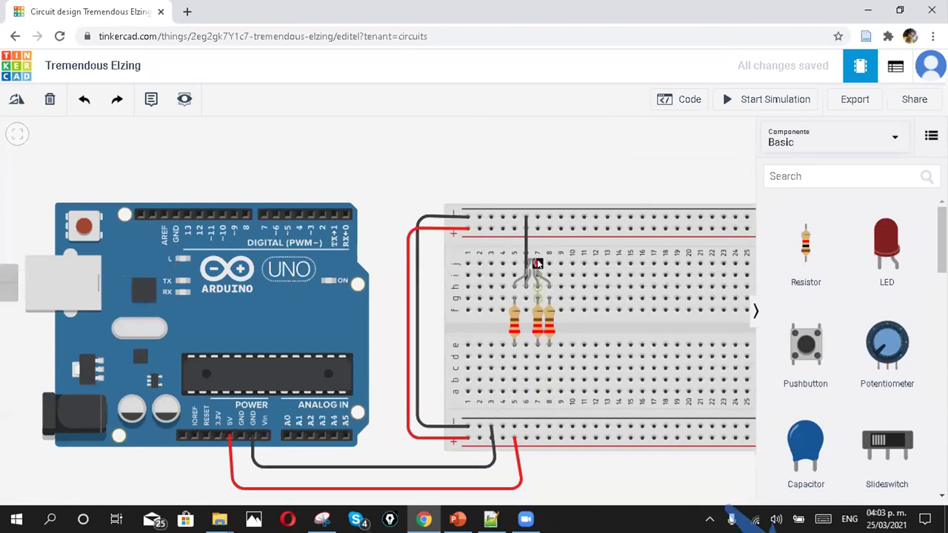
{"action": "scroll", "coordinate": [539, 264], "scroll_direction": "up", "scroll_amount": 3}
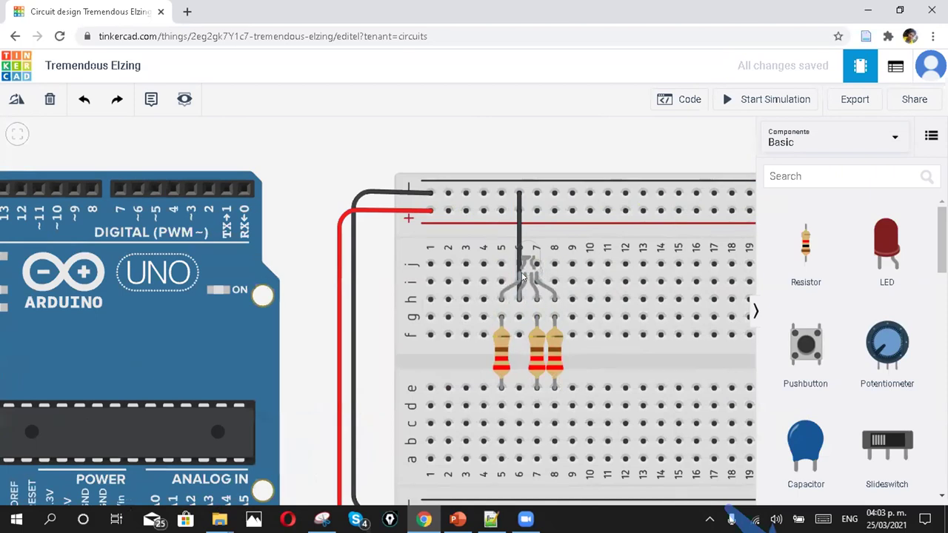
{"action": "scroll", "coordinate": [515, 282], "scroll_direction": "down", "scroll_amount": 2}
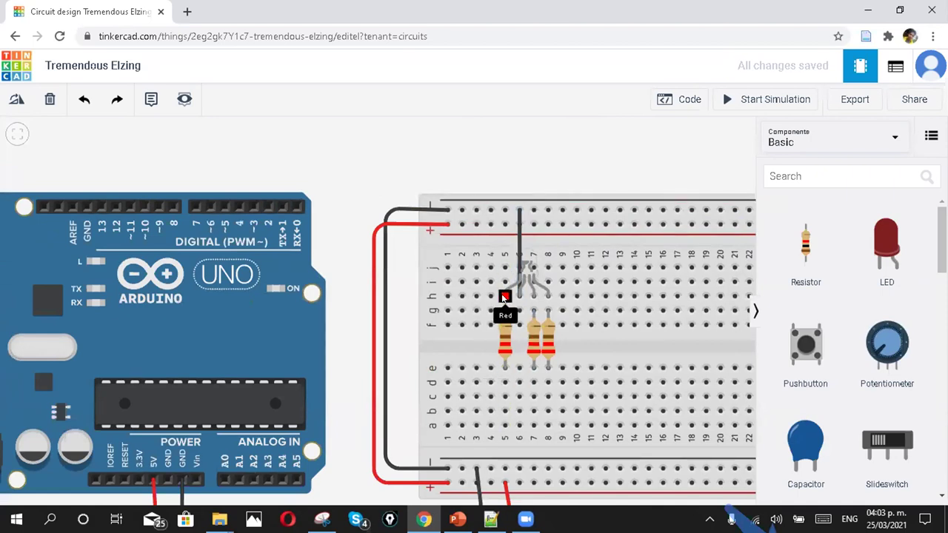
{"action": "left_click", "coordinate": [489, 385]}
{"action": "key", "text": "Escape"}
{"action": "left_click", "coordinate": [505, 368]}
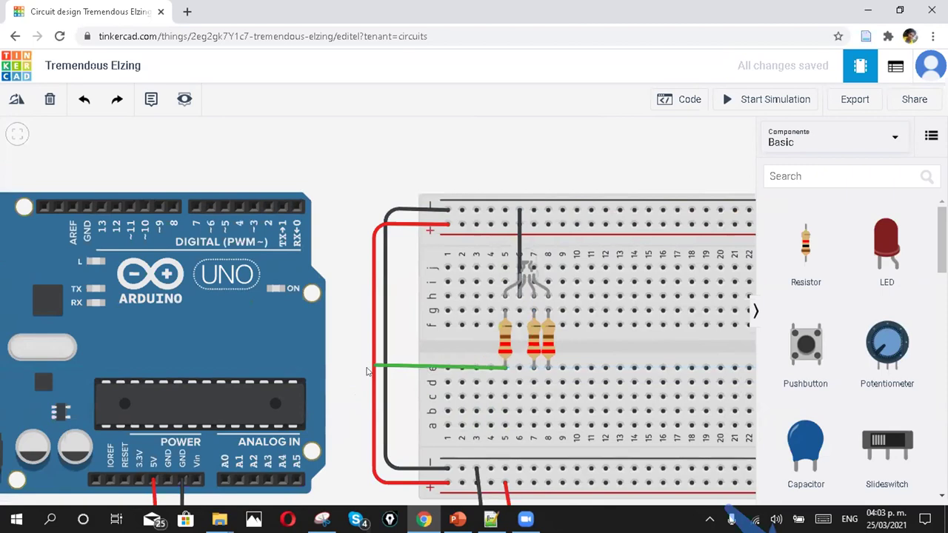
{"action": "left_click", "coordinate": [365, 368]}
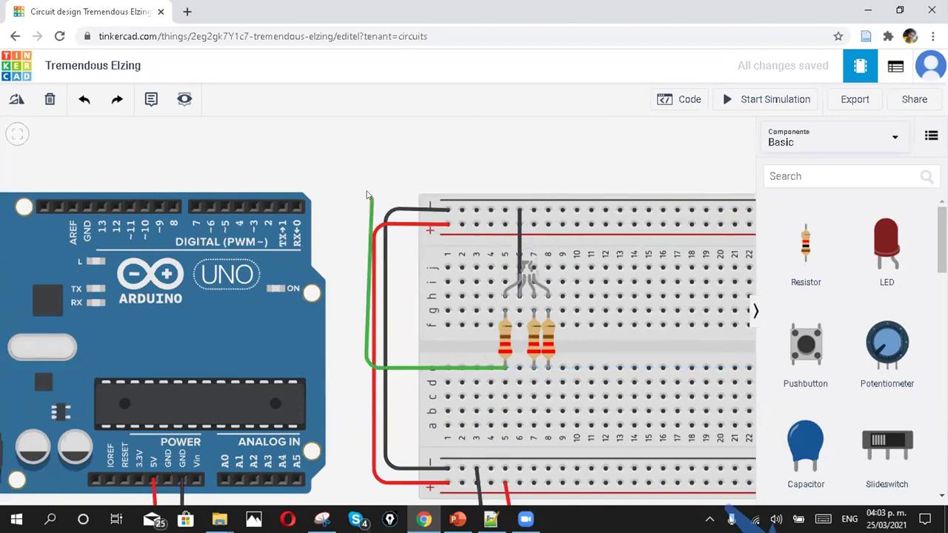
{"action": "left_click", "coordinate": [365, 173]}
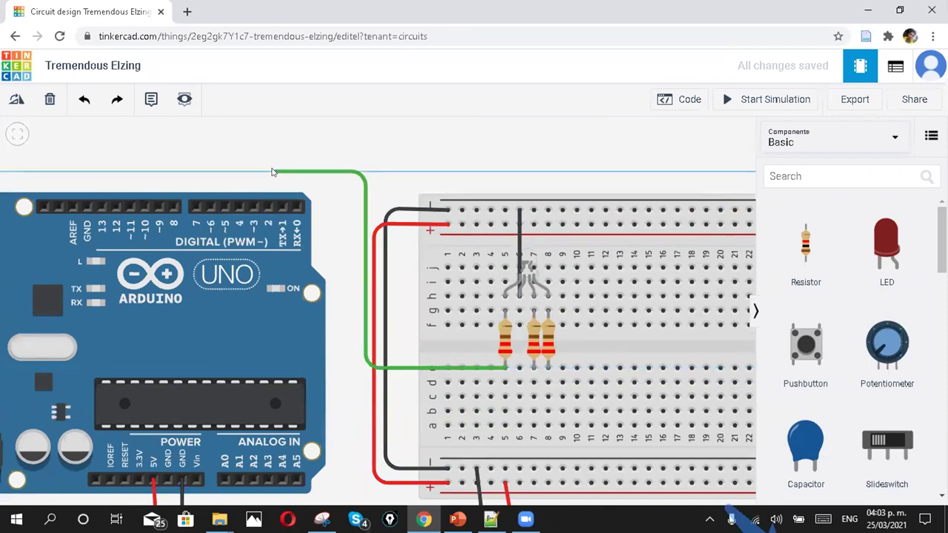
{"action": "left_click", "coordinate": [274, 173]}
{"action": "left_click", "coordinate": [268, 206]}
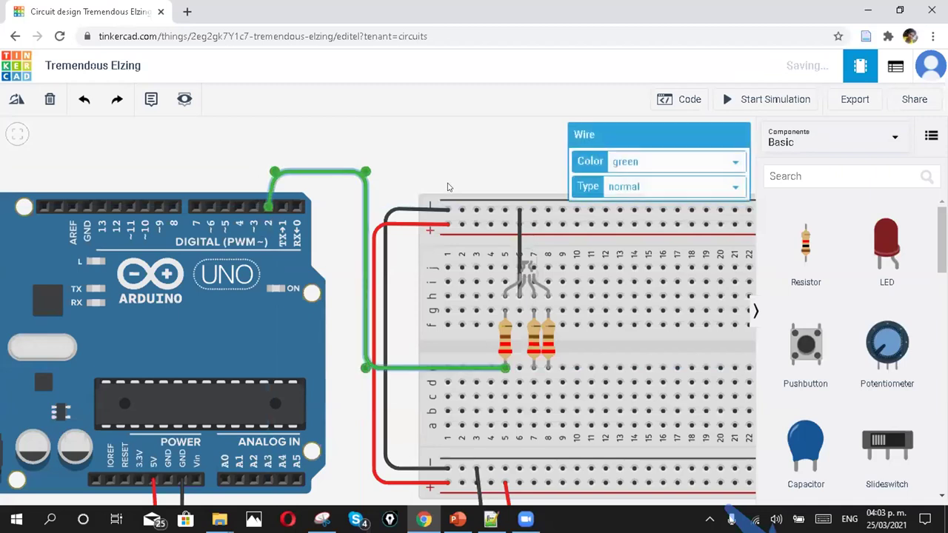
{"action": "left_click", "coordinate": [614, 162]}
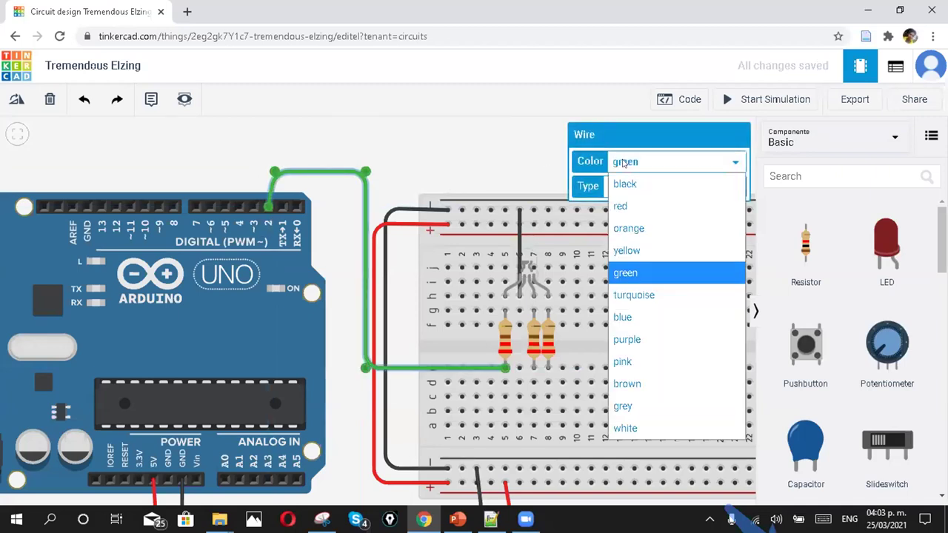
{"action": "left_click", "coordinate": [624, 208]}
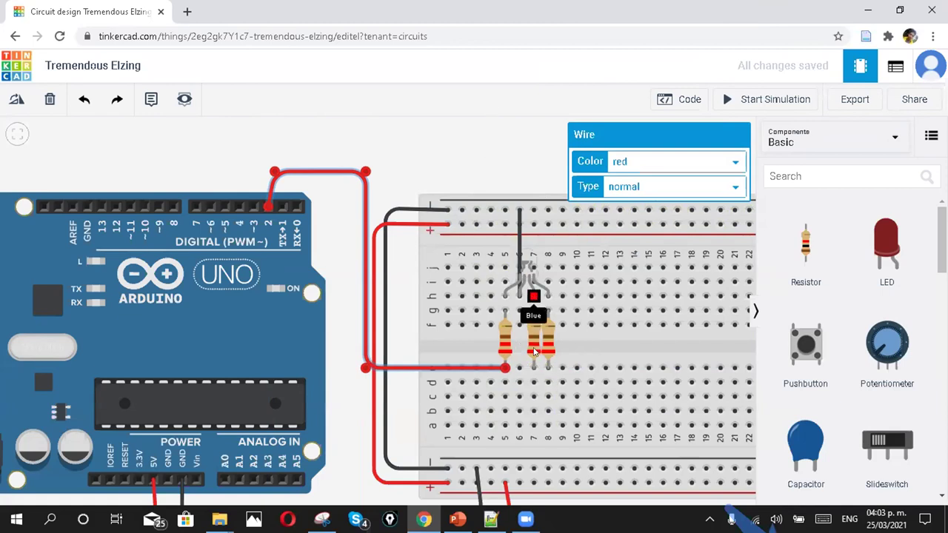
Connect the lower end of the column 7 resistor to Arduino digital pin 3 with a blue wire
{"action": "left_click", "coordinate": [531, 380]}
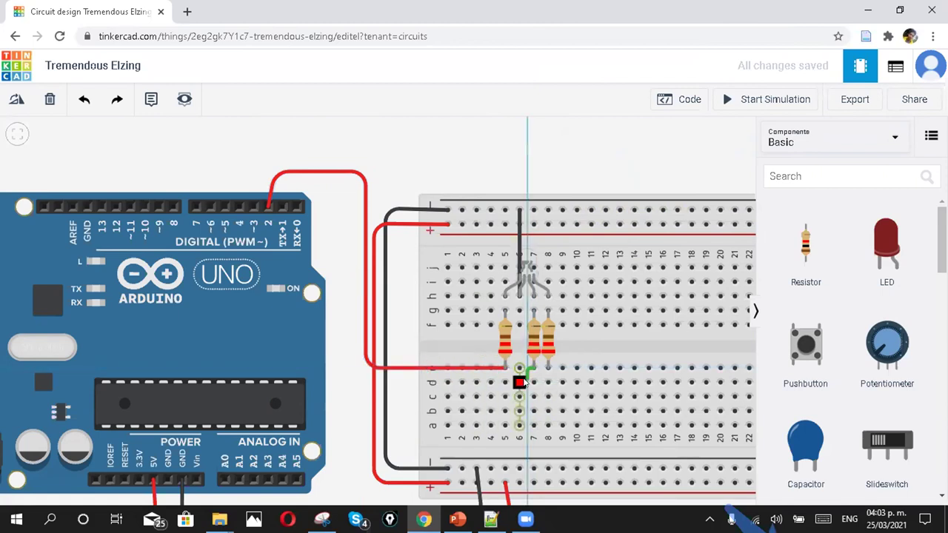
{"action": "left_click", "coordinate": [521, 383]}
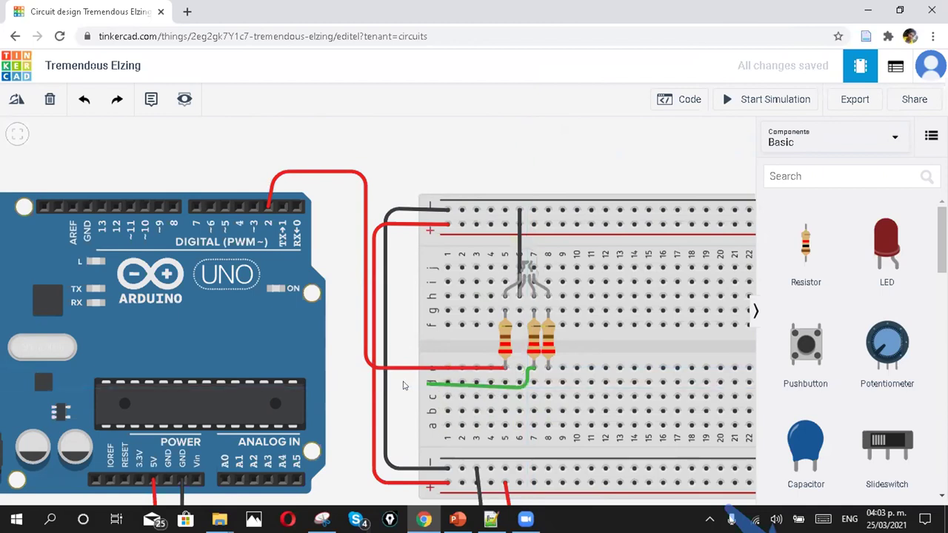
{"action": "left_click", "coordinate": [361, 387]}
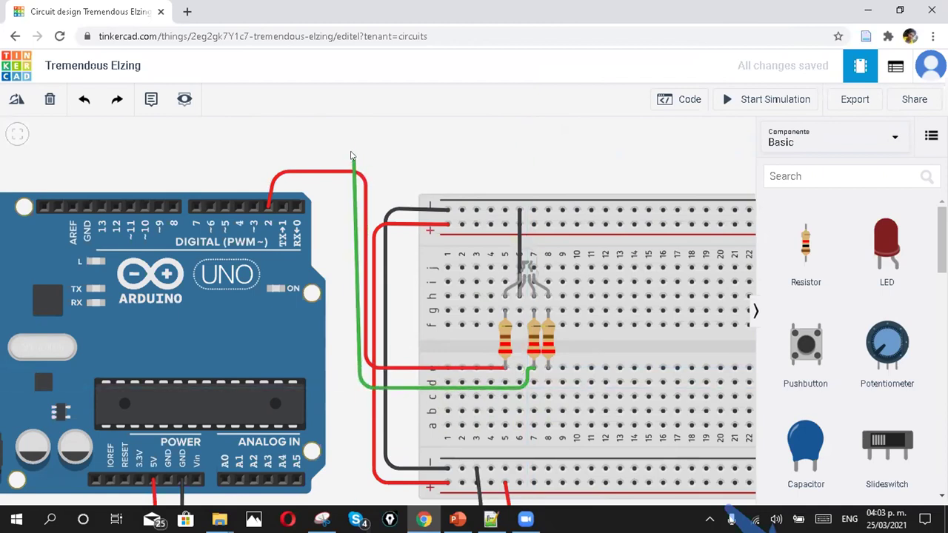
{"action": "left_click", "coordinate": [361, 165]}
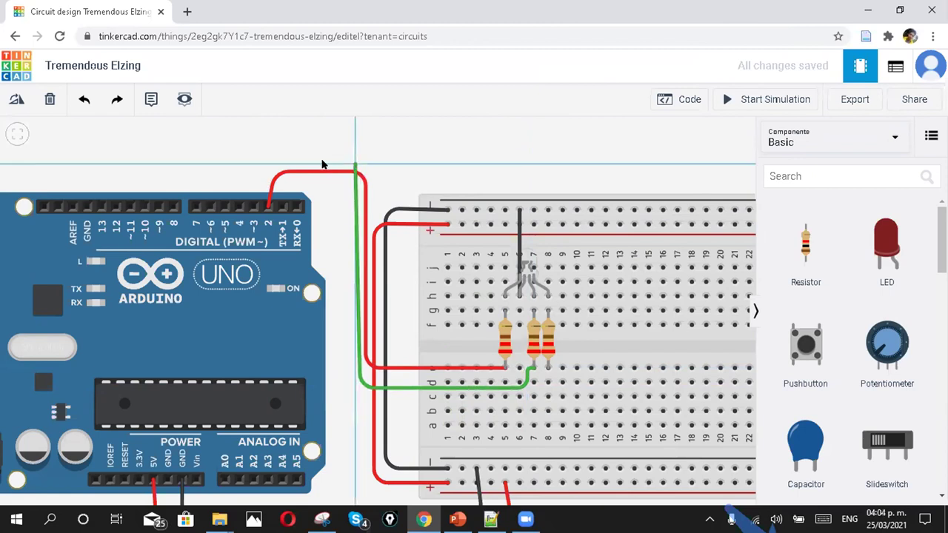
{"action": "left_click", "coordinate": [261, 165]}
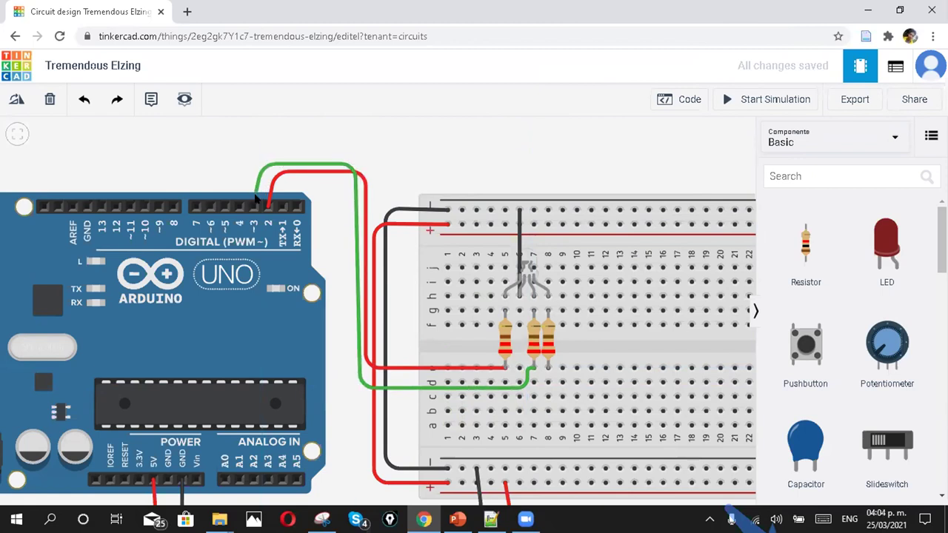
{"action": "left_click", "coordinate": [254, 206]}
{"action": "left_click", "coordinate": [608, 166]}
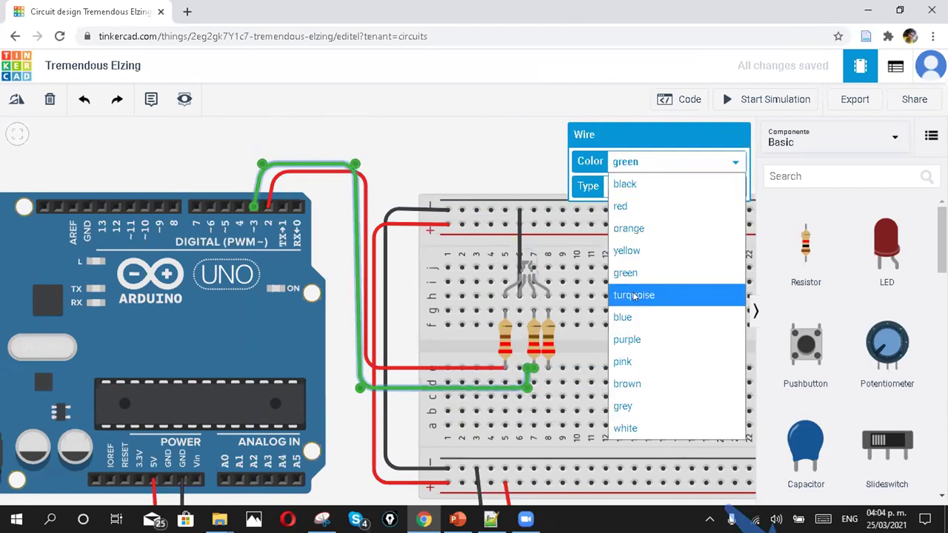
{"action": "left_click", "coordinate": [628, 317]}
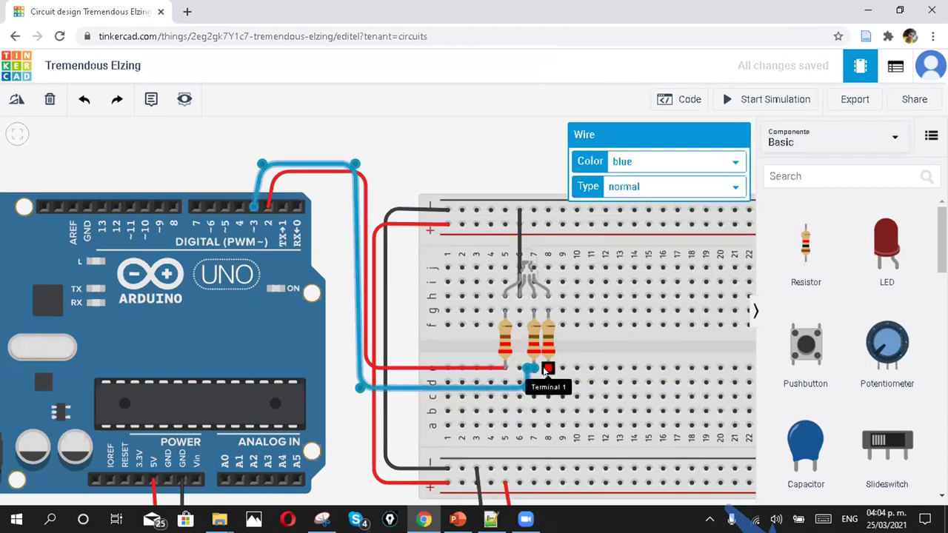
Connect the lower end of the column 8 resistor to Arduino digital pin 4 with a green wire
{"action": "left_click", "coordinate": [548, 368]}
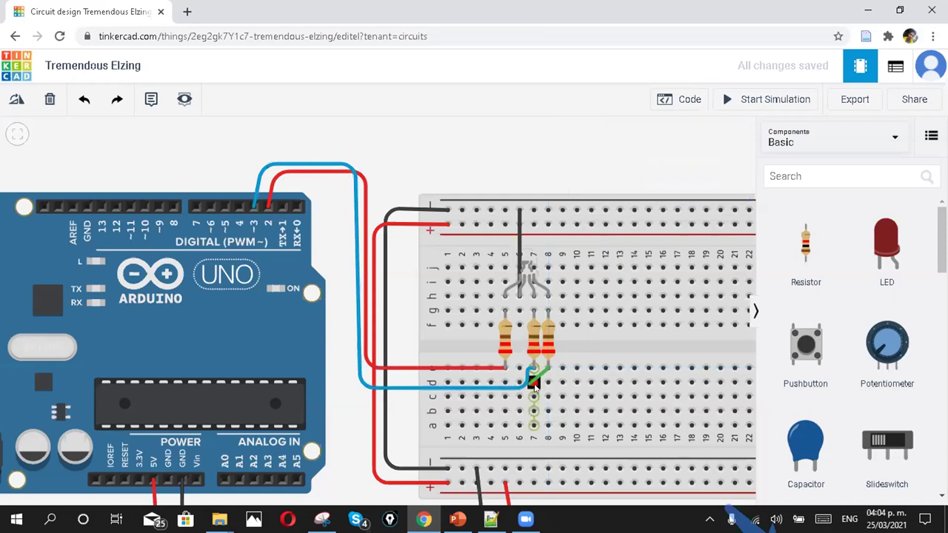
{"action": "left_click", "coordinate": [557, 351]}
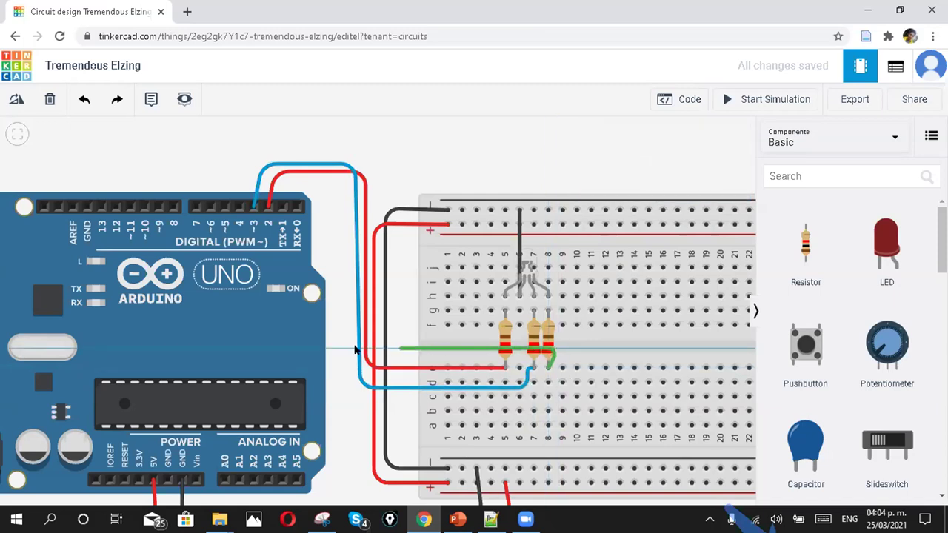
{"action": "left_click", "coordinate": [347, 349]}
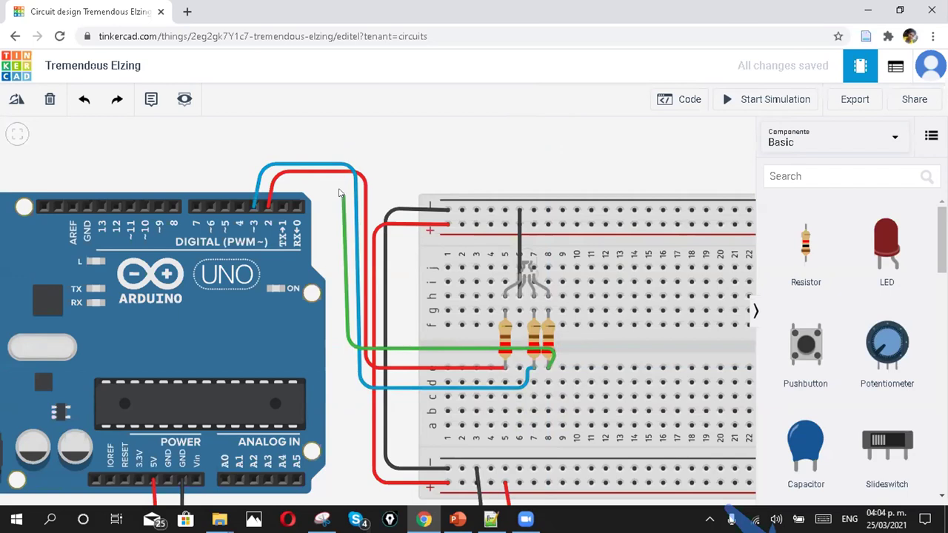
{"action": "left_click", "coordinate": [346, 153]}
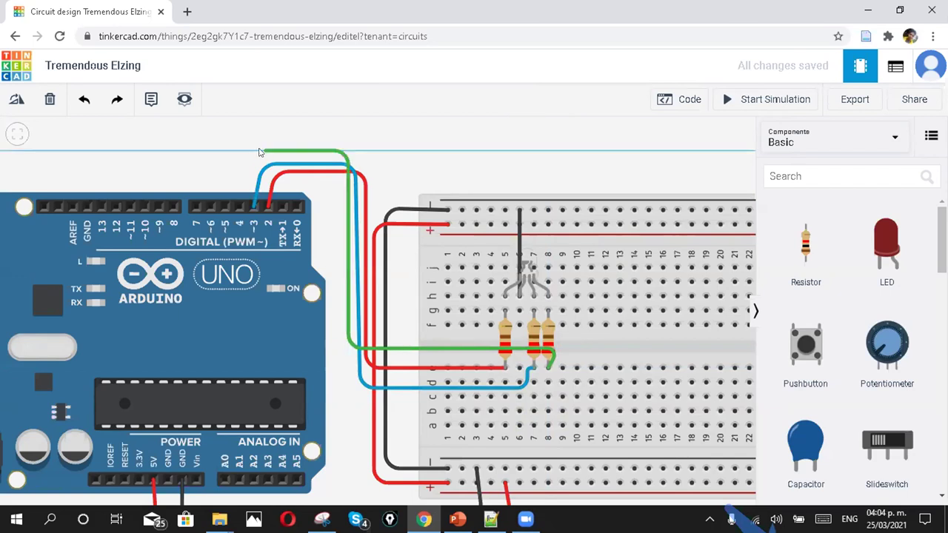
{"action": "left_click", "coordinate": [248, 152]}
{"action": "left_click", "coordinate": [238, 206]}
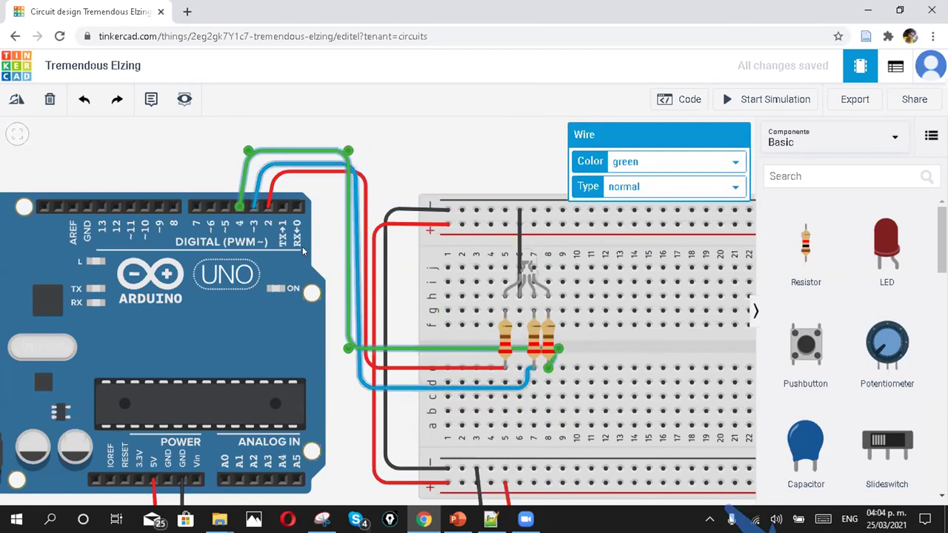
{"action": "left_click", "coordinate": [457, 274]}
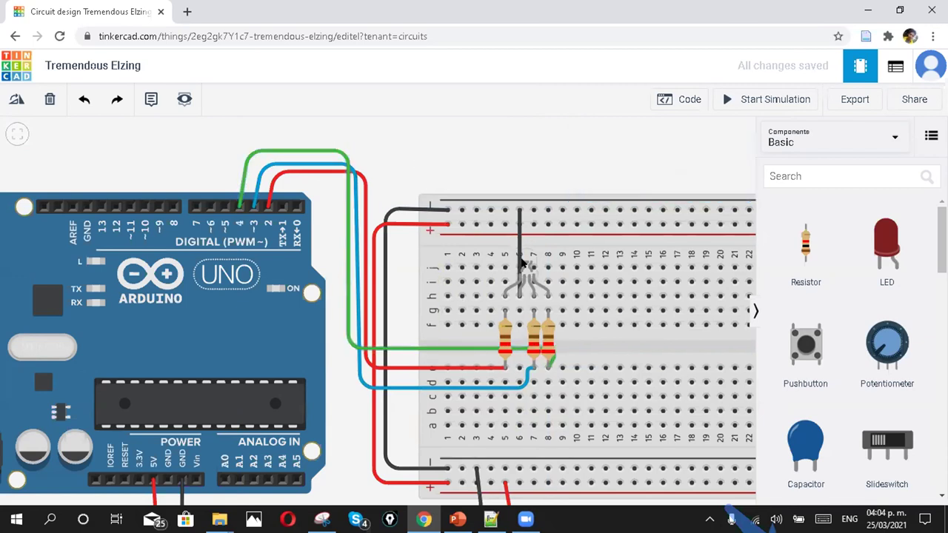
Find the DIP Switch DPST among all components and place one across the breadboard's centre gap at columns 15 and 16
{"action": "scroll", "coordinate": [511, 277], "scroll_direction": "down", "scroll_amount": 1}
{"action": "scroll", "coordinate": [633, 296], "scroll_direction": "down", "scroll_amount": 5}
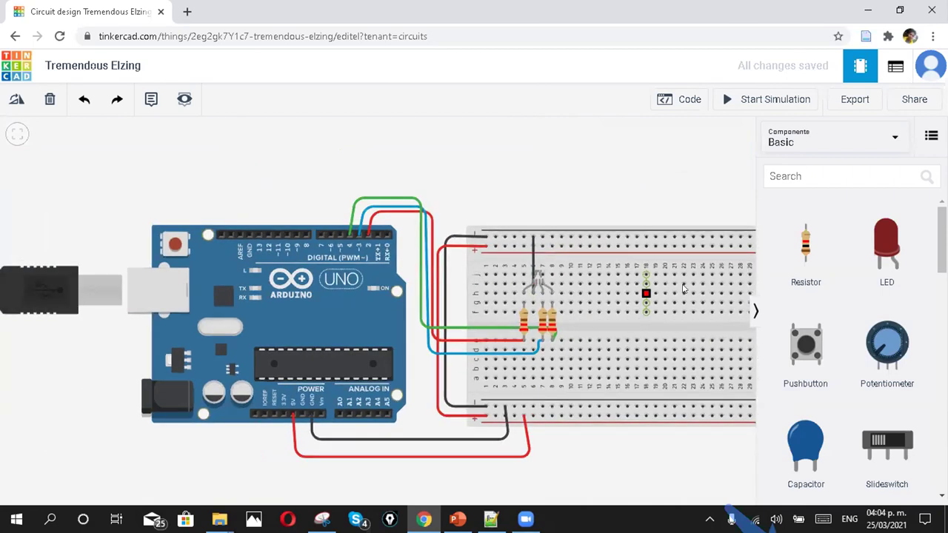
{"action": "scroll", "coordinate": [683, 307], "scroll_direction": "up", "scroll_amount": 2}
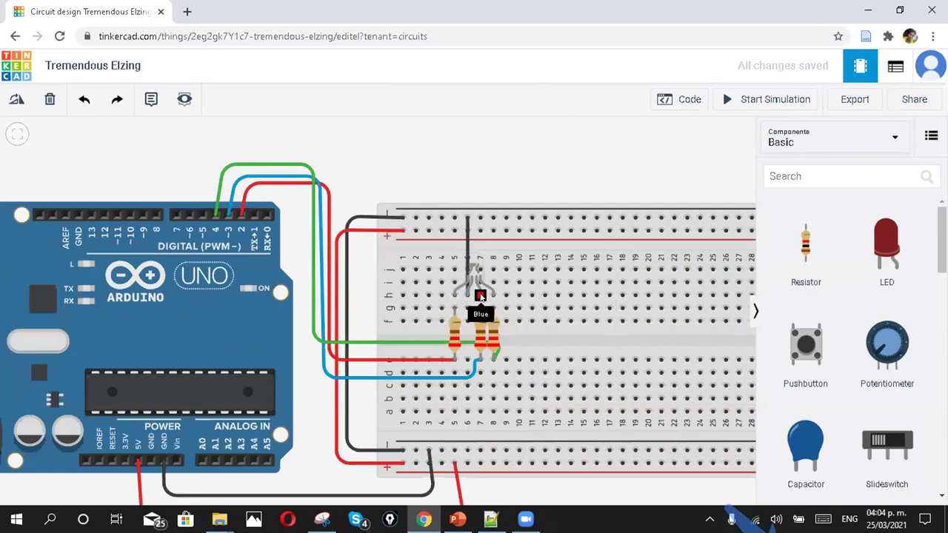
{"action": "scroll", "coordinate": [873, 309], "scroll_direction": "down", "scroll_amount": 5}
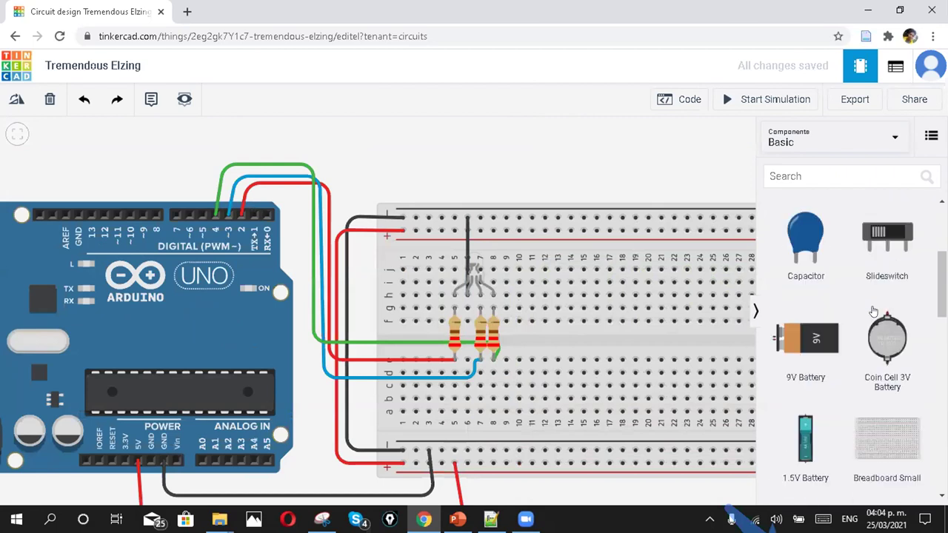
{"action": "scroll", "coordinate": [857, 381], "scroll_direction": "down", "scroll_amount": 8}
{"action": "scroll", "coordinate": [853, 309], "scroll_direction": "up", "scroll_amount": 12}
{"action": "left_click", "coordinate": [859, 134]}
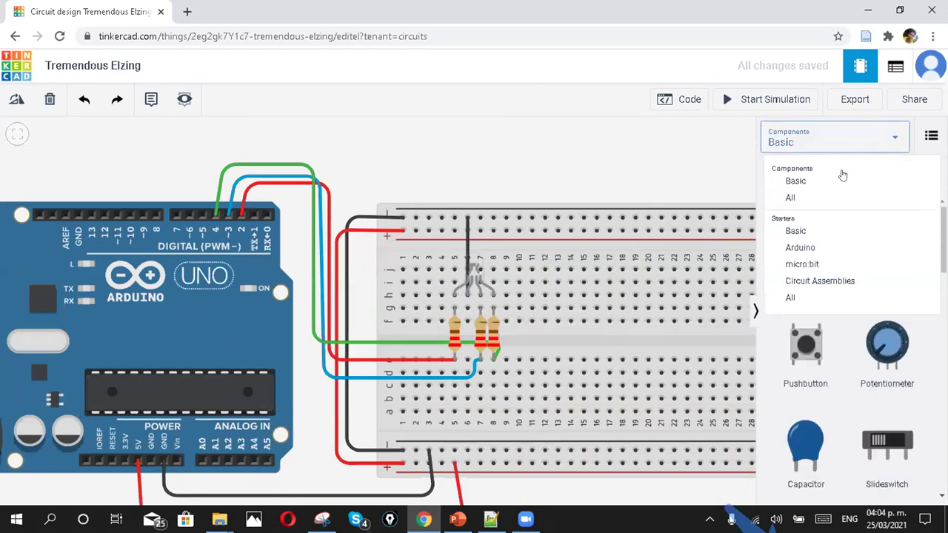
{"action": "left_click", "coordinate": [797, 202]}
{"action": "scroll", "coordinate": [830, 317], "scroll_direction": "down", "scroll_amount": 5}
{"action": "scroll", "coordinate": [830, 320], "scroll_direction": "down", "scroll_amount": 7}
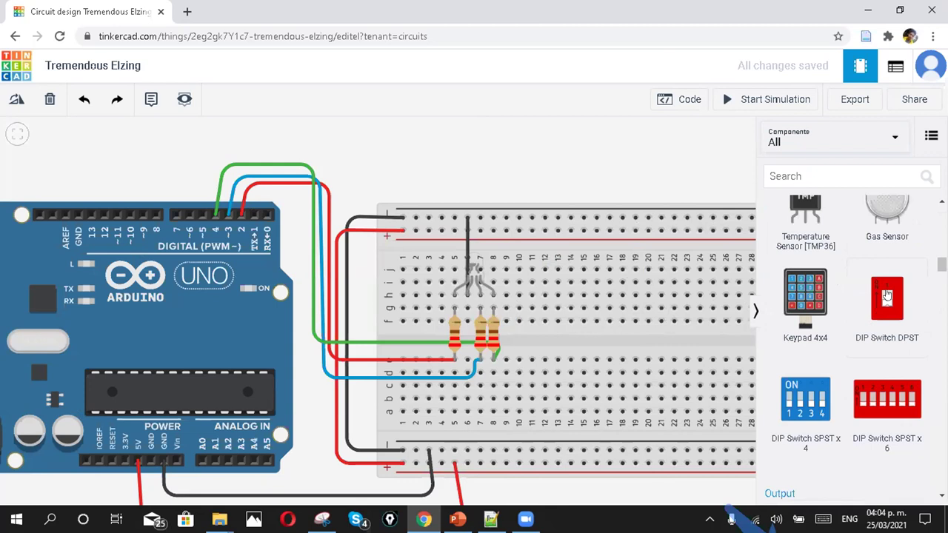
{"action": "left_click_drag", "start_coordinate": [887, 299], "coordinate": [580, 350]}
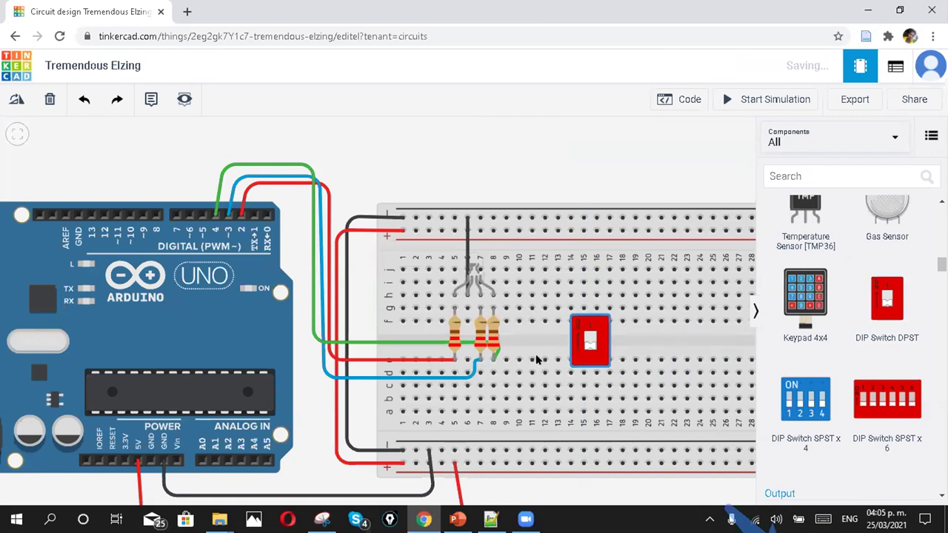
Copy the DIP Switch DPST twice across the centre gap, at columns 21–22 and 27–28
{"action": "left_click", "coordinate": [633, 343]}
{"action": "key", "text": "ctrl+v"}
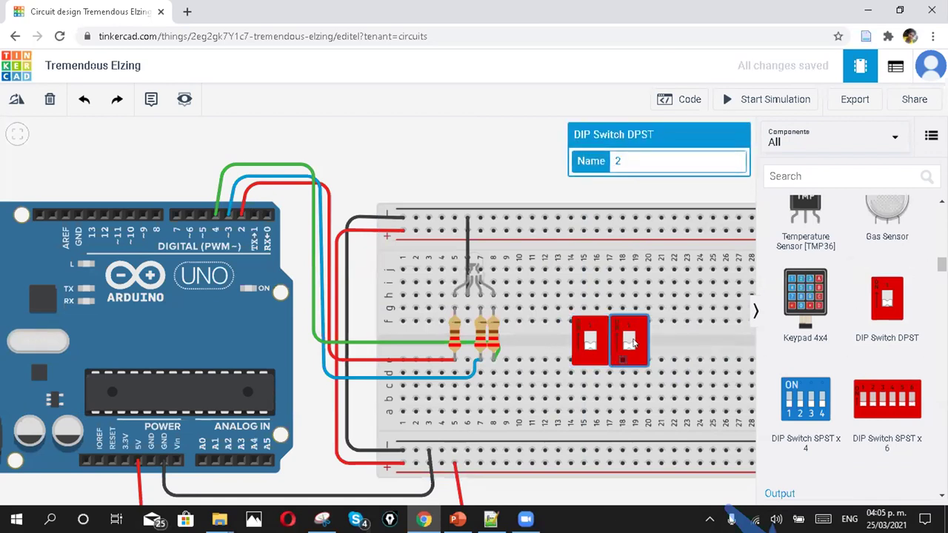
{"action": "left_click_drag", "start_coordinate": [633, 343], "coordinate": [750, 340]}
{"action": "left_click", "coordinate": [708, 342]}
{"action": "key", "text": "ctrl+v"}
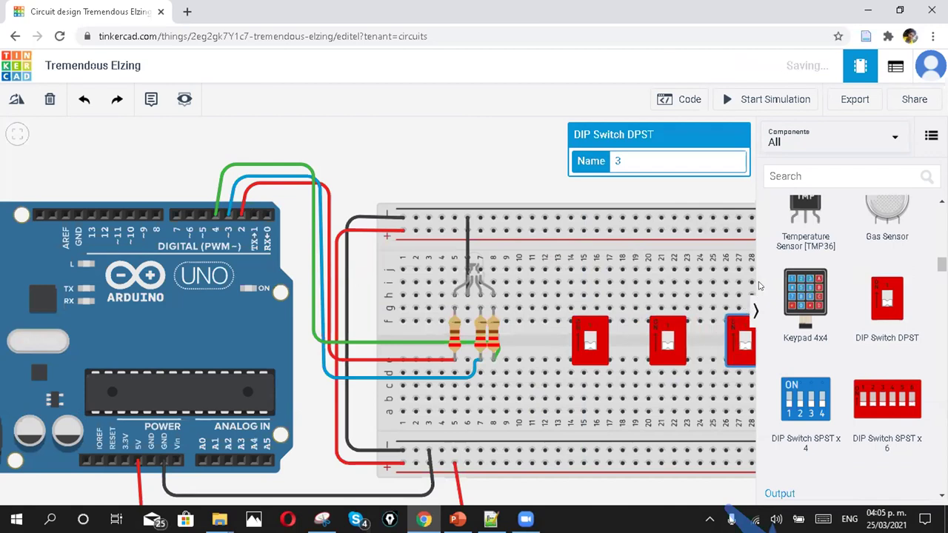
Place a 10 kΩ resistor vertically in column 15, from the upper negative rail to row j, above the first DIP switch
{"action": "scroll", "coordinate": [656, 296], "scroll_direction": "down", "scroll_amount": 1}
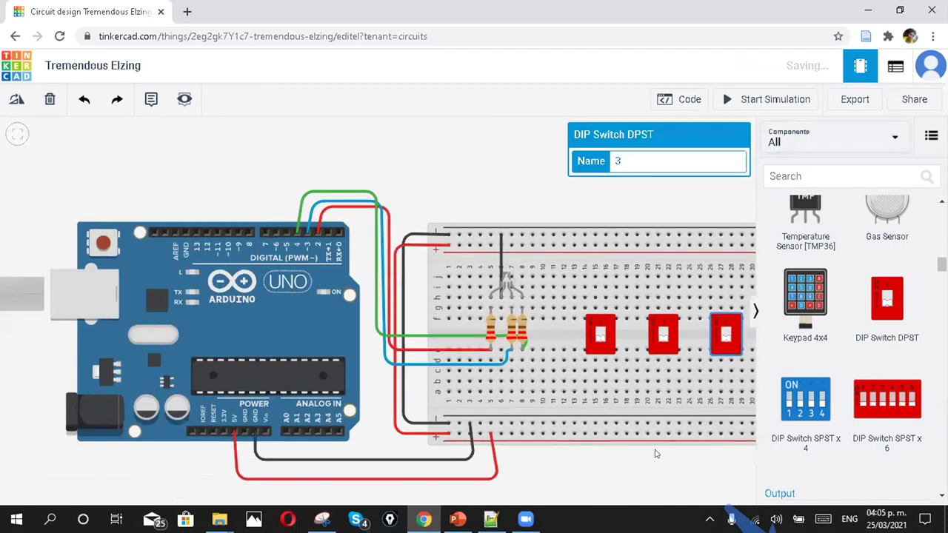
{"action": "left_click_drag", "start_coordinate": [605, 465], "coordinate": [506, 473]}
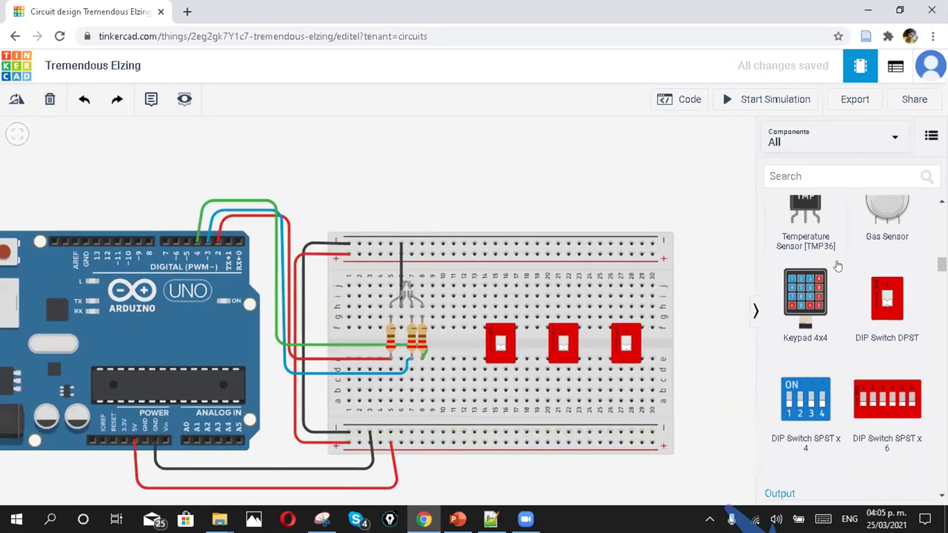
{"action": "scroll", "coordinate": [837, 267], "scroll_direction": "up", "scroll_amount": 3}
{"action": "scroll", "coordinate": [837, 267], "scroll_direction": "up", "scroll_amount": 5}
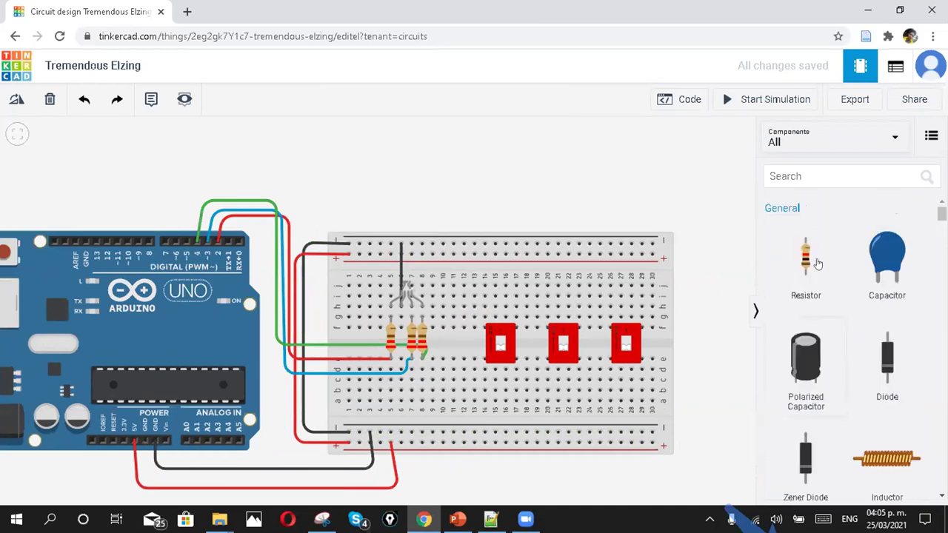
{"action": "left_click_drag", "start_coordinate": [523, 263], "coordinate": [494, 273]}
{"action": "scroll", "coordinate": [489, 267], "scroll_direction": "up", "scroll_amount": 1}
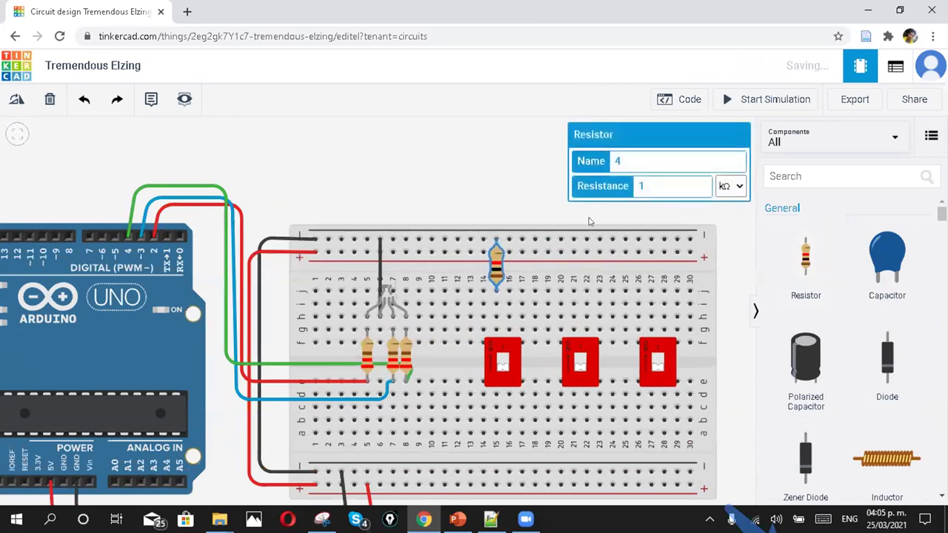
{"action": "left_click", "coordinate": [652, 186]}
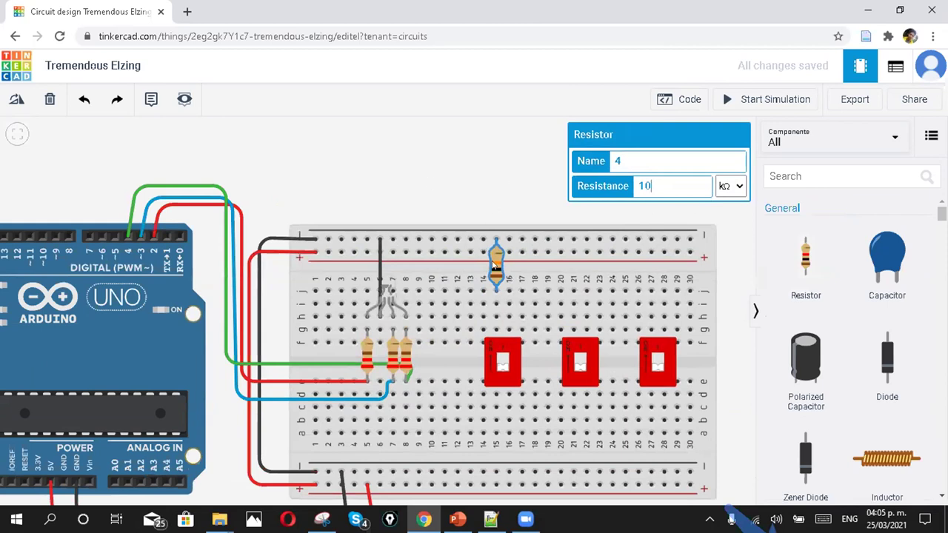
{"action": "left_click", "coordinate": [503, 211]}
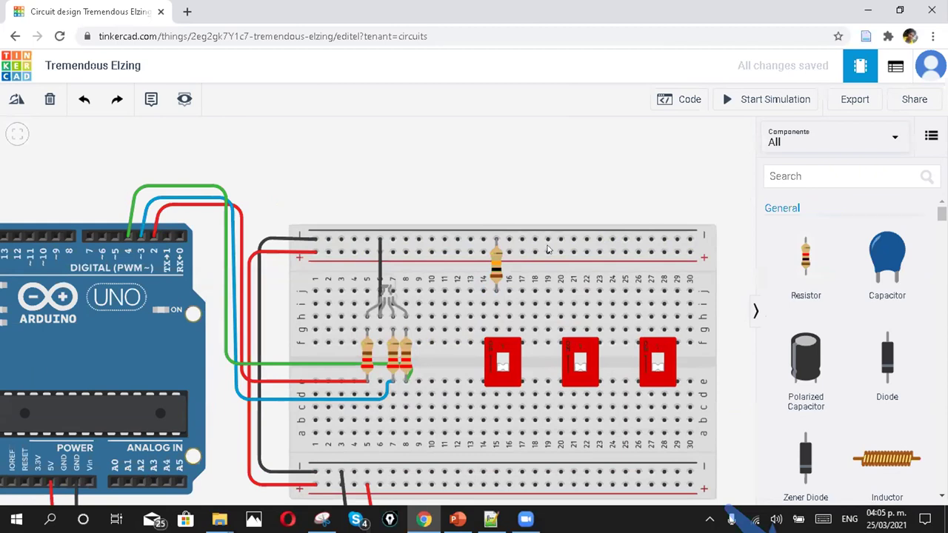
{"action": "key", "text": "ctrl+v"}
{"action": "left_click_drag", "start_coordinate": [517, 257], "coordinate": [492, 273]}
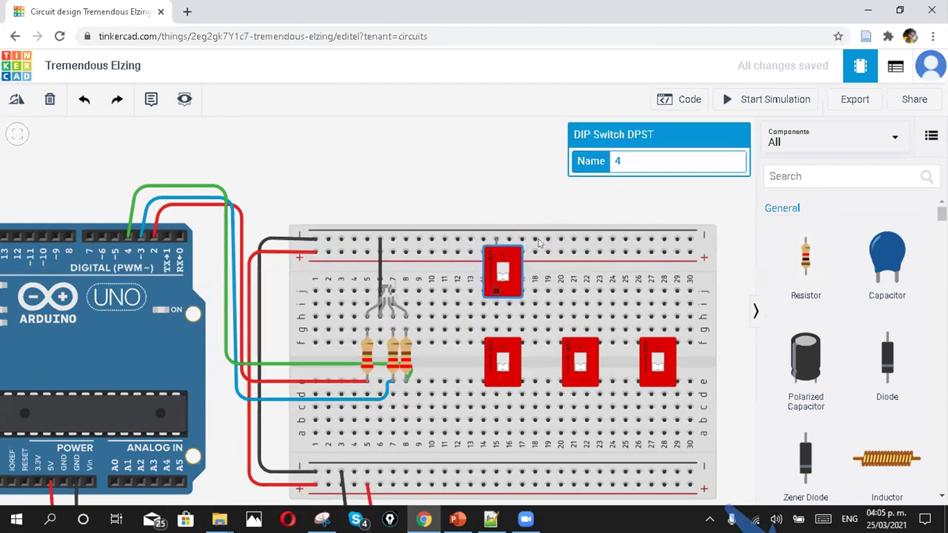
{"action": "key", "text": "Delete"}
Copy the 10 kΩ resistor to columns 21 and 27, from the upper negative rail to row j above the other two switches
{"action": "left_click", "coordinate": [497, 271]}
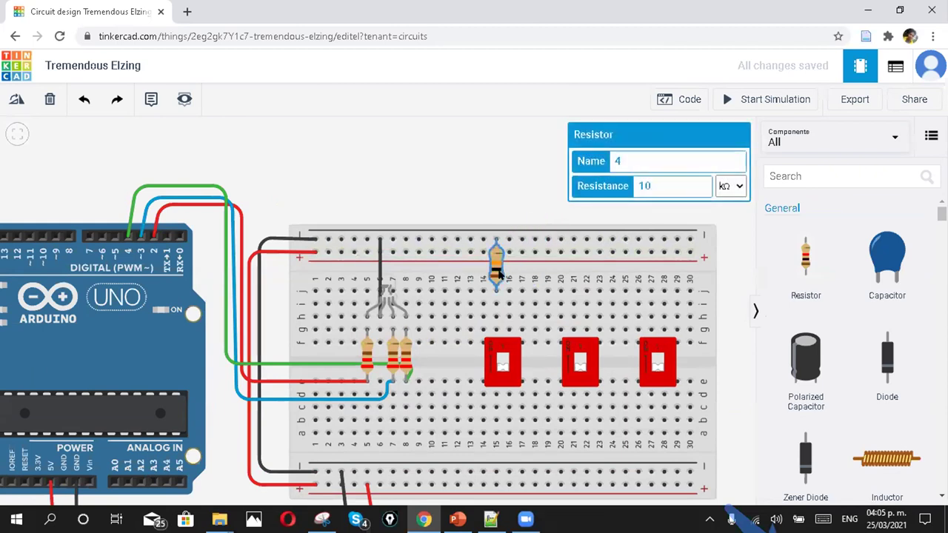
{"action": "left_click", "coordinate": [503, 199]}
{"action": "key", "text": "ctrl+v"}
{"action": "left_click_drag", "start_coordinate": [504, 199], "coordinate": [573, 264]}
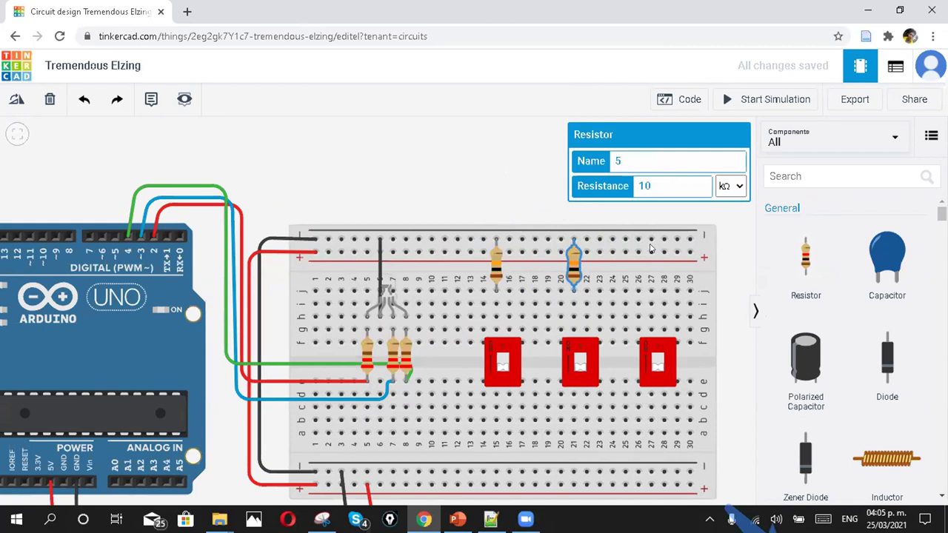
{"action": "key", "text": "ctrl+v"}
{"action": "left_click_drag", "start_coordinate": [651, 250], "coordinate": [650, 264]}
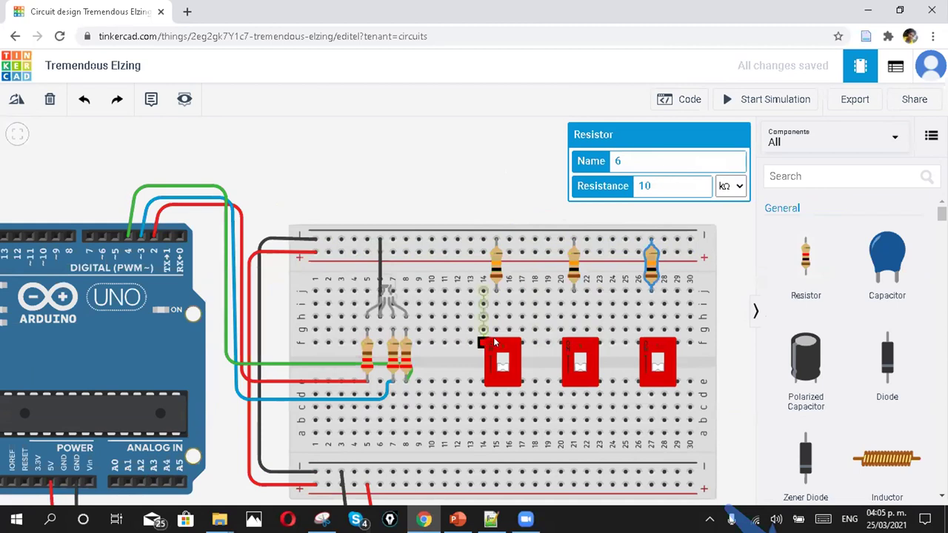
Connect terminal 1B of the first DIP switch to the lower end of the column 15 resistor with a green wire
{"action": "scroll", "coordinate": [497, 351], "scroll_direction": "up", "scroll_amount": 2}
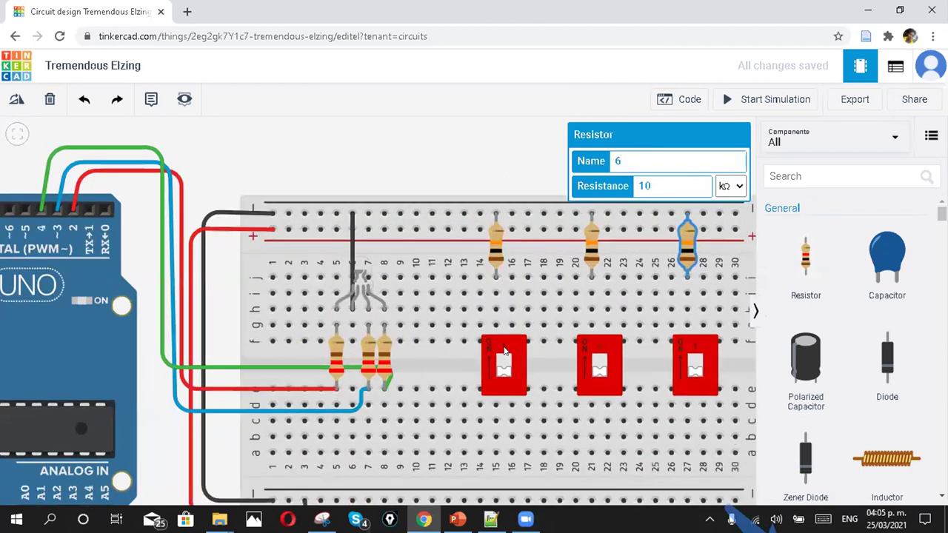
{"action": "scroll", "coordinate": [490, 343], "scroll_direction": "up", "scroll_amount": 3}
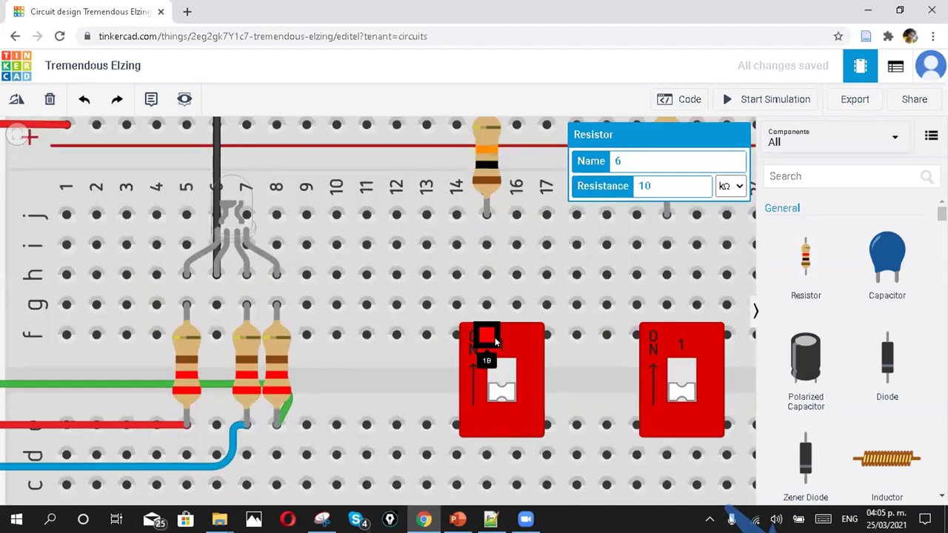
{"action": "left_click", "coordinate": [483, 331]}
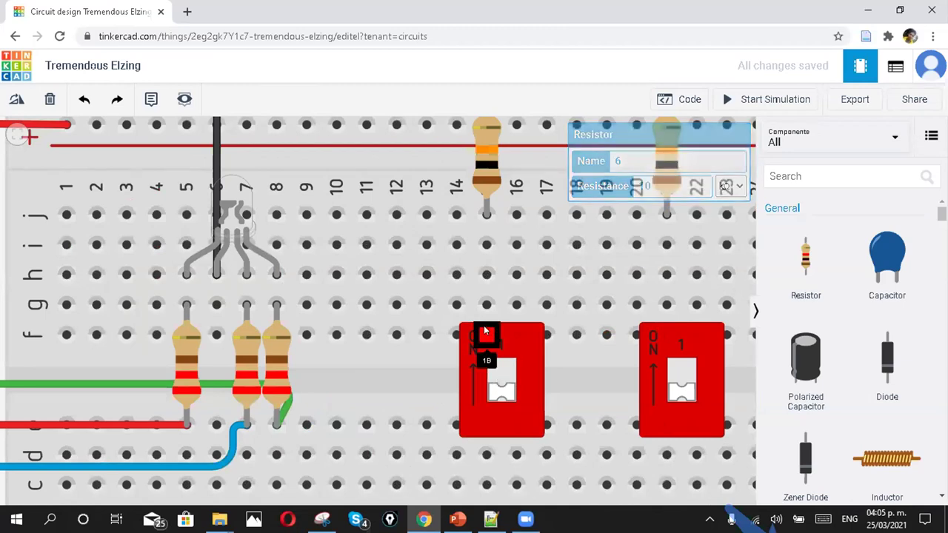
{"action": "left_click", "coordinate": [484, 216]}
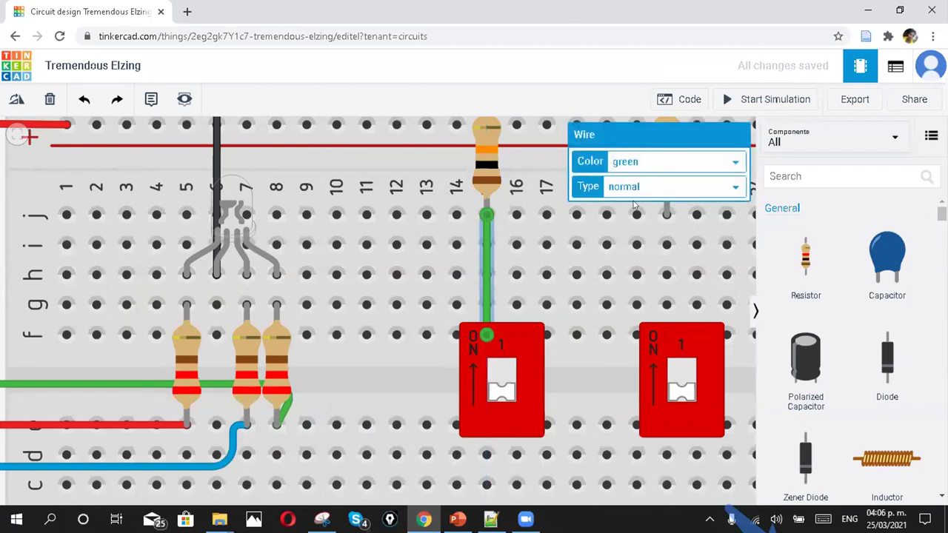
Change the wire between the first DIP switch and the column 15 resistor to red
{"action": "scroll", "coordinate": [589, 259], "scroll_direction": "down", "scroll_amount": 3}
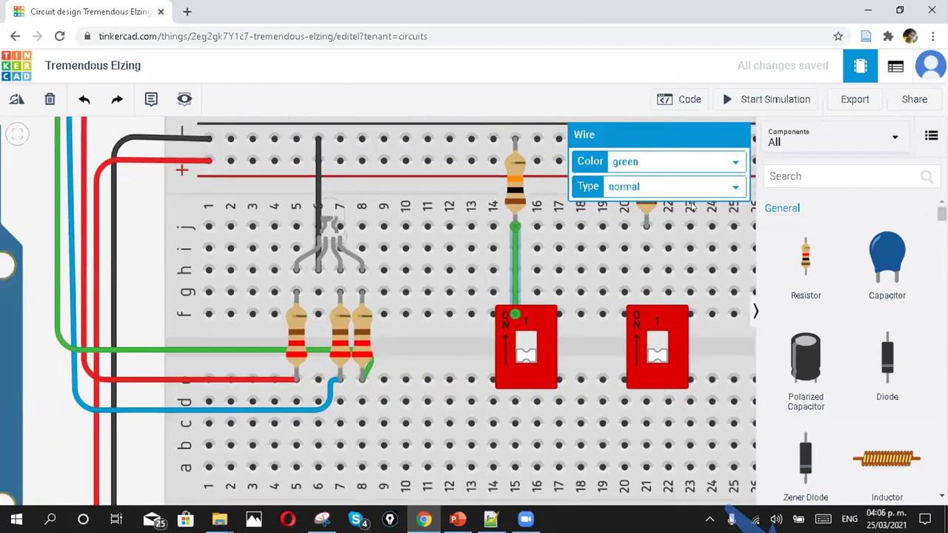
{"action": "scroll", "coordinate": [690, 208], "scroll_direction": "down", "scroll_amount": 2}
{"action": "left_click", "coordinate": [715, 167]}
{"action": "key", "text": "Escape"}
{"action": "key", "text": "r"}
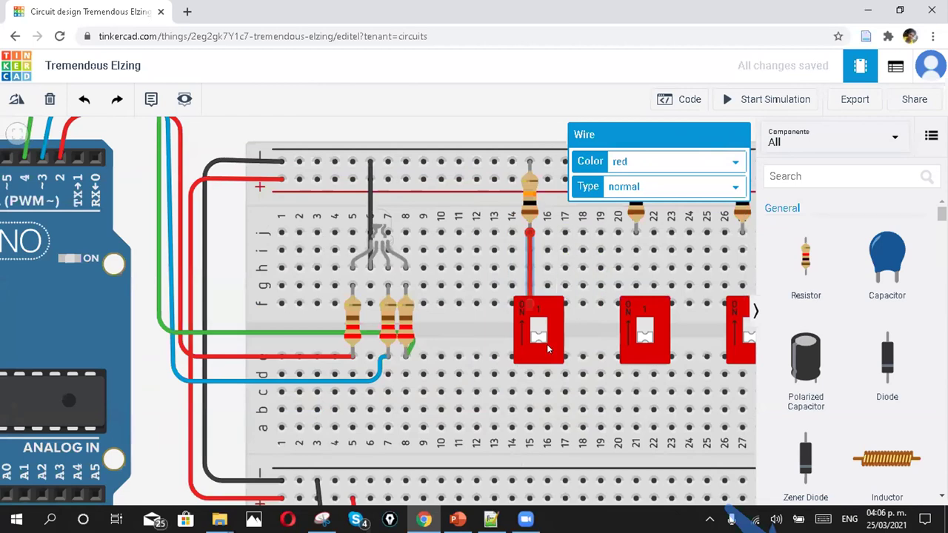
Connect terminal 1A of the first DIP switch to the lower positive rail at column 15 with a red wire
{"action": "scroll", "coordinate": [548, 350], "scroll_direction": "up", "scroll_amount": 1}
{"action": "scroll", "coordinate": [546, 363], "scroll_direction": "down", "scroll_amount": 2}
{"action": "scroll", "coordinate": [526, 355], "scroll_direction": "up", "scroll_amount": 1}
{"action": "scroll", "coordinate": [524, 356], "scroll_direction": "up", "scroll_amount": 1}
{"action": "left_click", "coordinate": [524, 352]}
{"action": "key", "text": "Escape"}
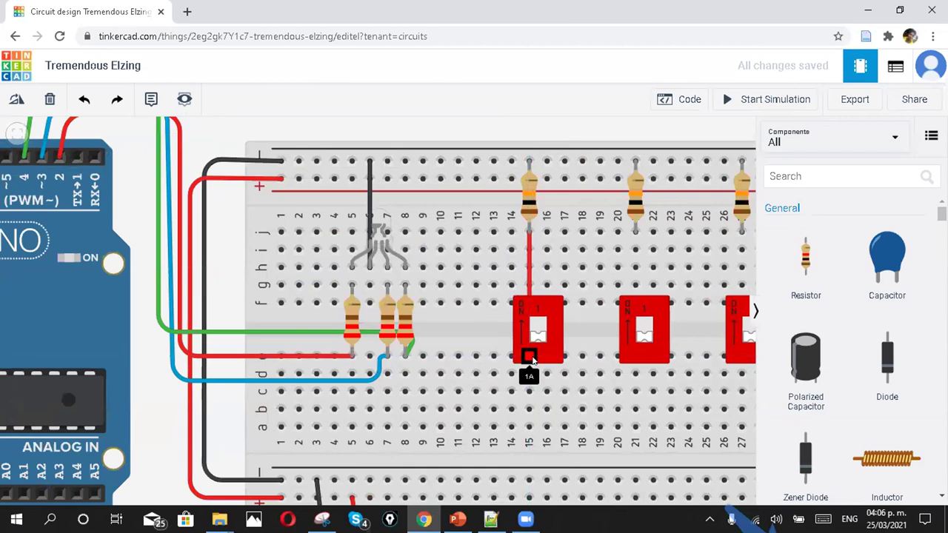
{"action": "scroll", "coordinate": [530, 363], "scroll_direction": "down", "scroll_amount": 1}
{"action": "scroll", "coordinate": [544, 373], "scroll_direction": "down", "scroll_amount": 1}
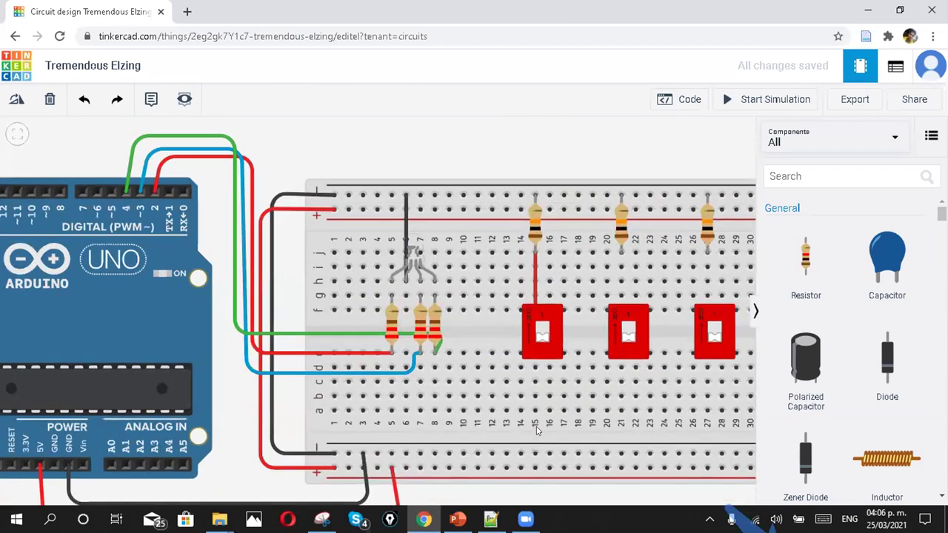
{"action": "scroll", "coordinate": [535, 356], "scroll_direction": "up", "scroll_amount": 3}
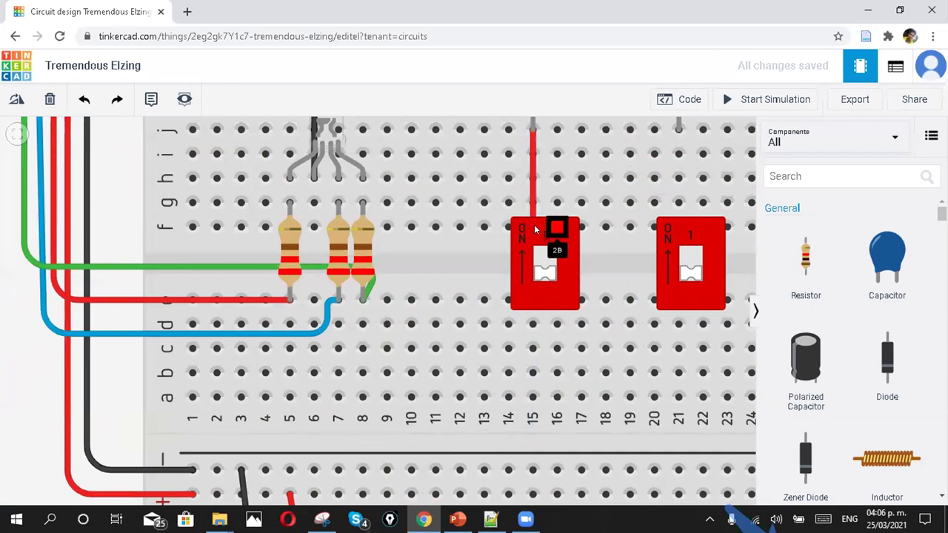
{"action": "left_click", "coordinate": [530, 298]}
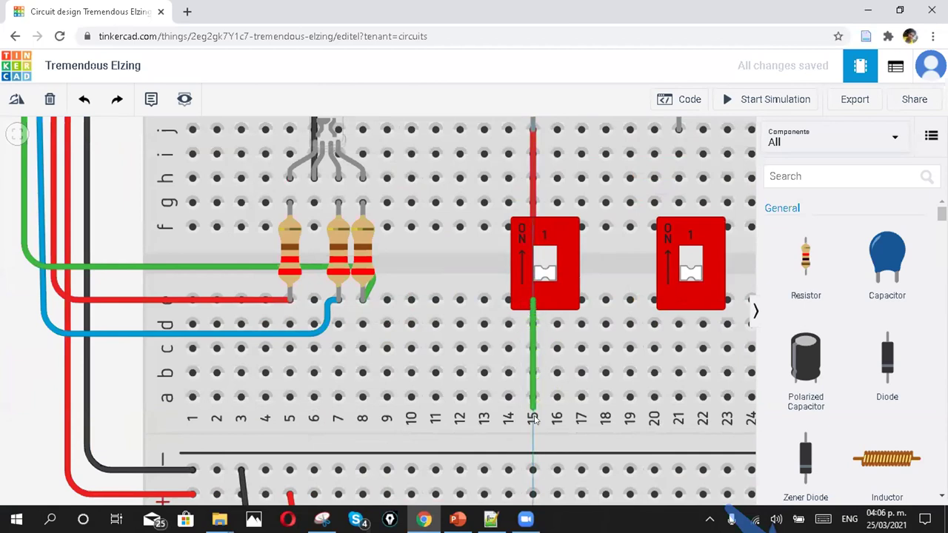
{"action": "left_click", "coordinate": [530, 493]}
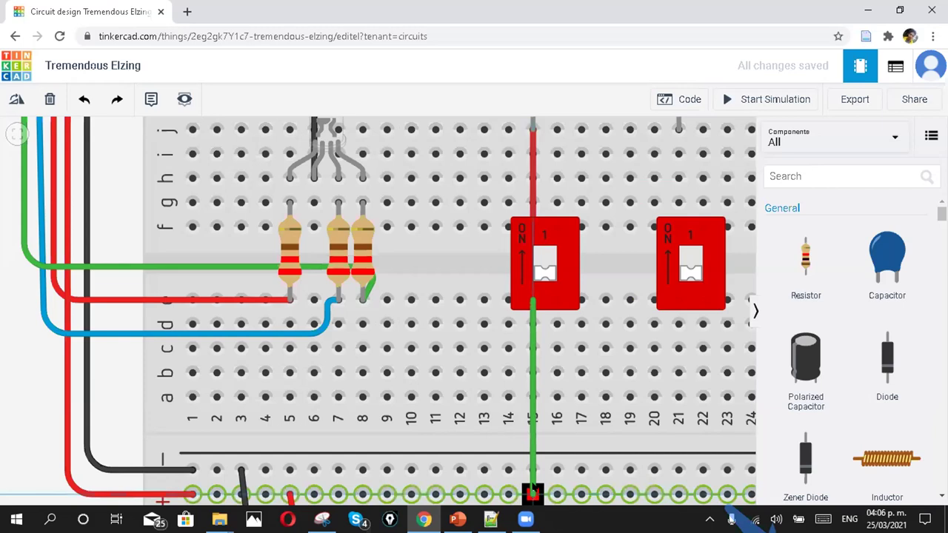
{"action": "left_click", "coordinate": [639, 161]}
{"action": "left_click", "coordinate": [645, 205]}
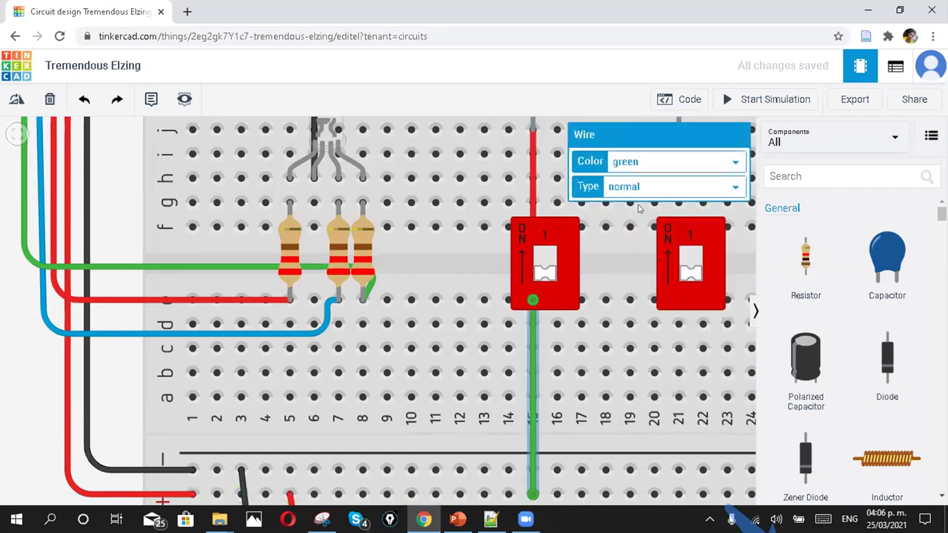
Connect the column 21 resistor's lower end to terminal 1B of the second DIP switch with a blue wire
{"action": "scroll", "coordinate": [659, 259], "scroll_direction": "down", "scroll_amount": 5}
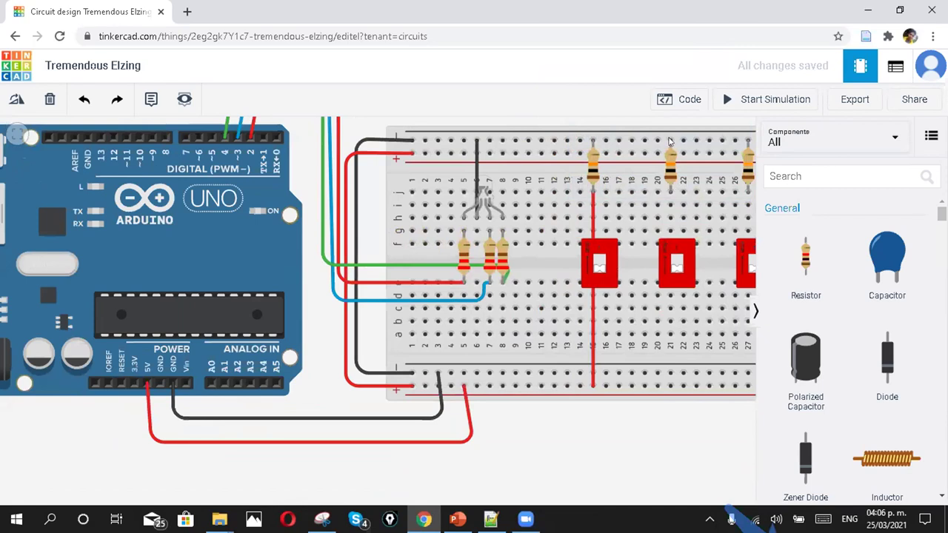
{"action": "left_click", "coordinate": [668, 185]}
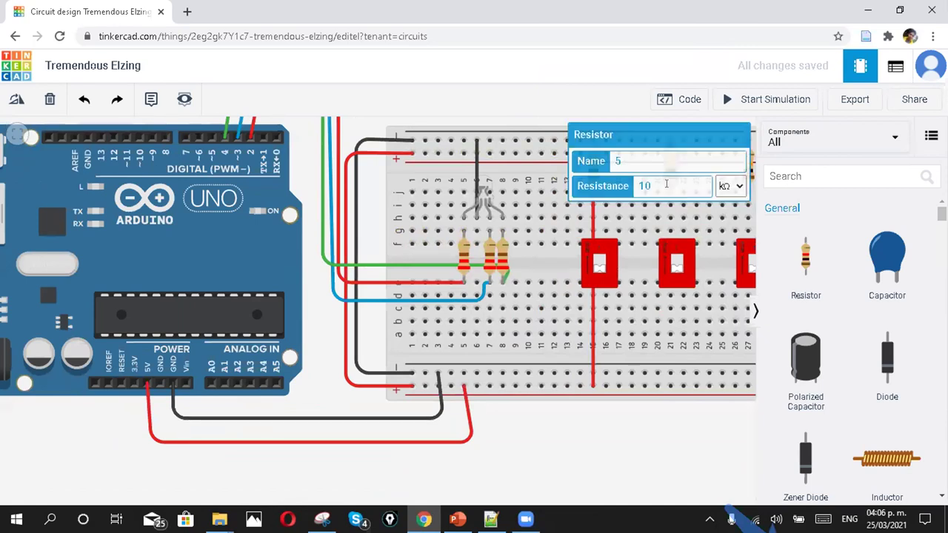
{"action": "scroll", "coordinate": [669, 220], "scroll_direction": "up", "scroll_amount": 4}
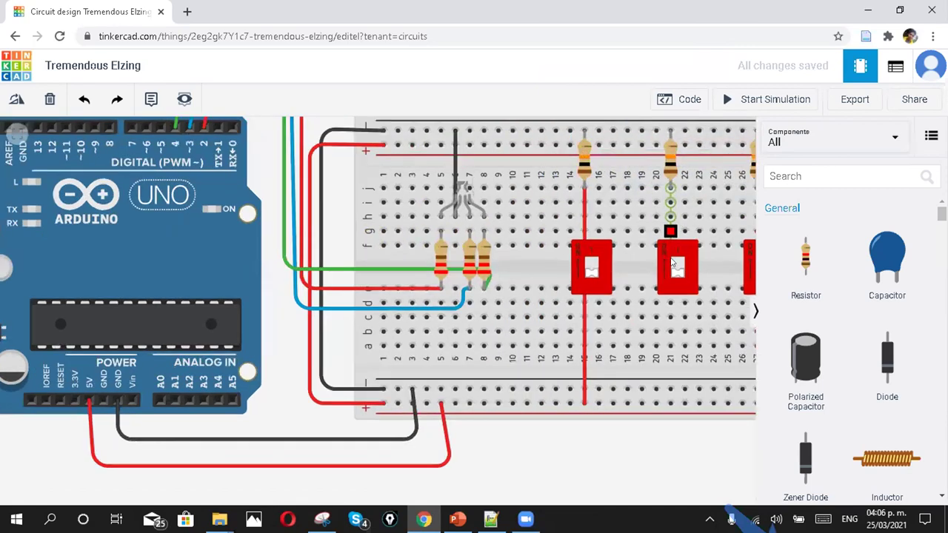
{"action": "left_click", "coordinate": [671, 174]}
{"action": "left_click", "coordinate": [671, 163]}
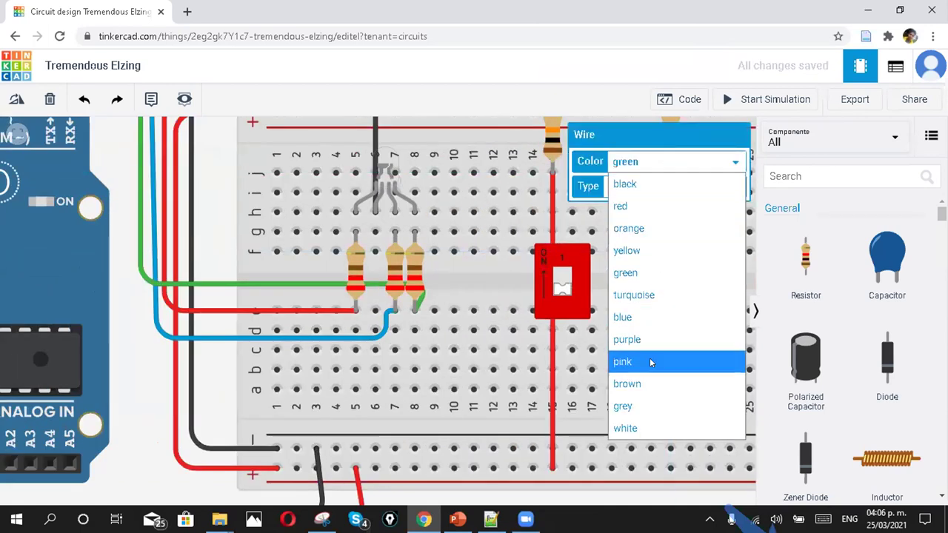
{"action": "left_click", "coordinate": [656, 318]}
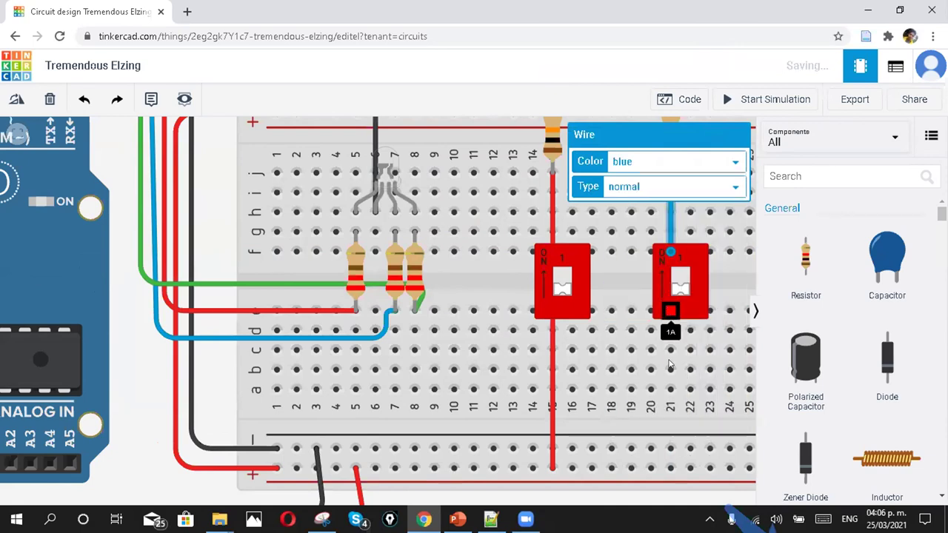
Connect terminal 1A of the second DIP switch to the lower positive rail at column 21 with a blue wire
{"action": "left_click", "coordinate": [670, 311]}
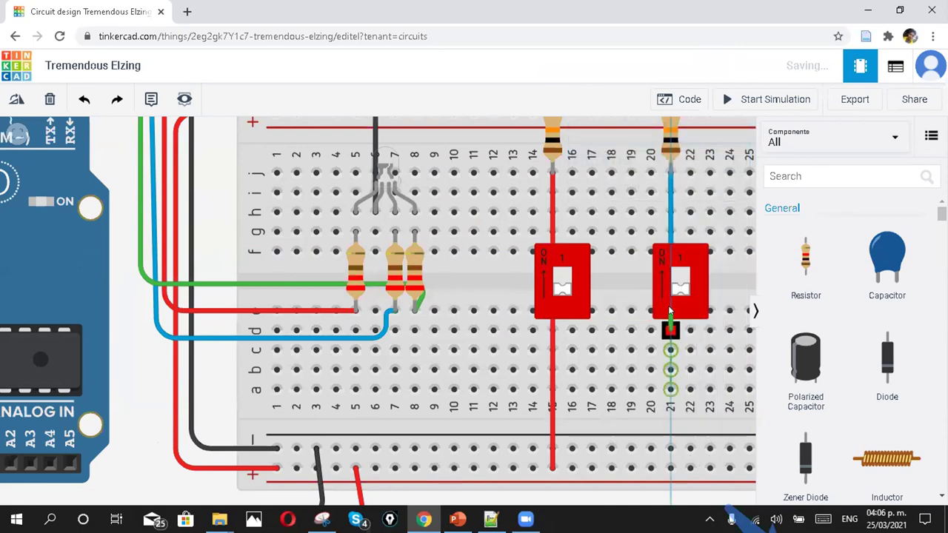
{"action": "left_click", "coordinate": [670, 467]}
{"action": "left_click", "coordinate": [674, 165]}
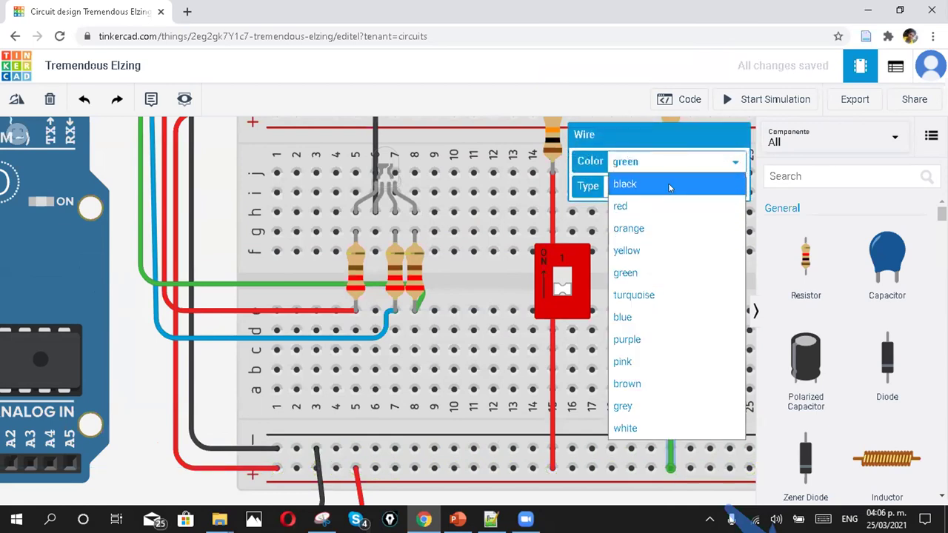
{"action": "left_click", "coordinate": [669, 317]}
Wire the third DIP switch in green: one terminal to the column 27 resistor, the other straight down to the lower positive rail
{"action": "scroll", "coordinate": [668, 305], "scroll_direction": "down", "scroll_amount": 2}
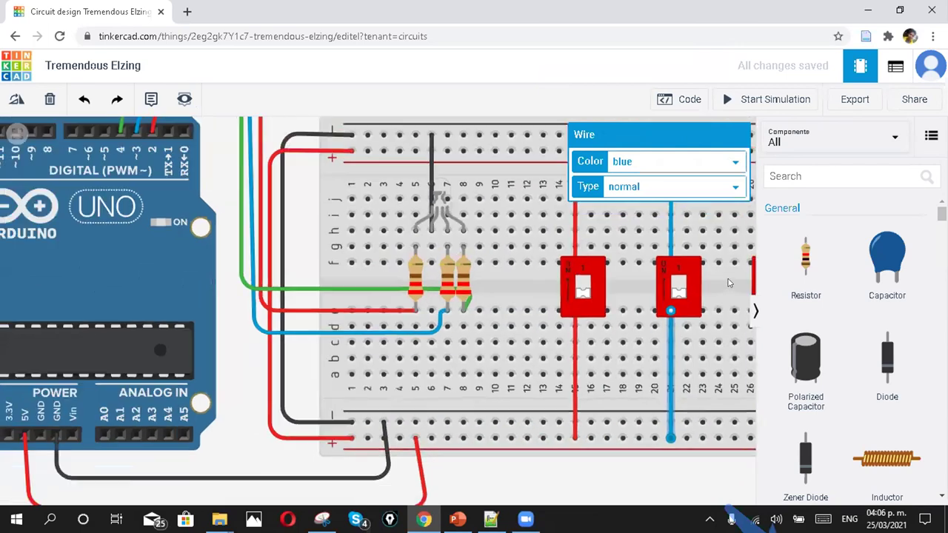
{"action": "scroll", "coordinate": [733, 274], "scroll_direction": "up", "scroll_amount": 1}
{"action": "left_click", "coordinate": [738, 275]}
{"action": "left_click", "coordinate": [740, 277]}
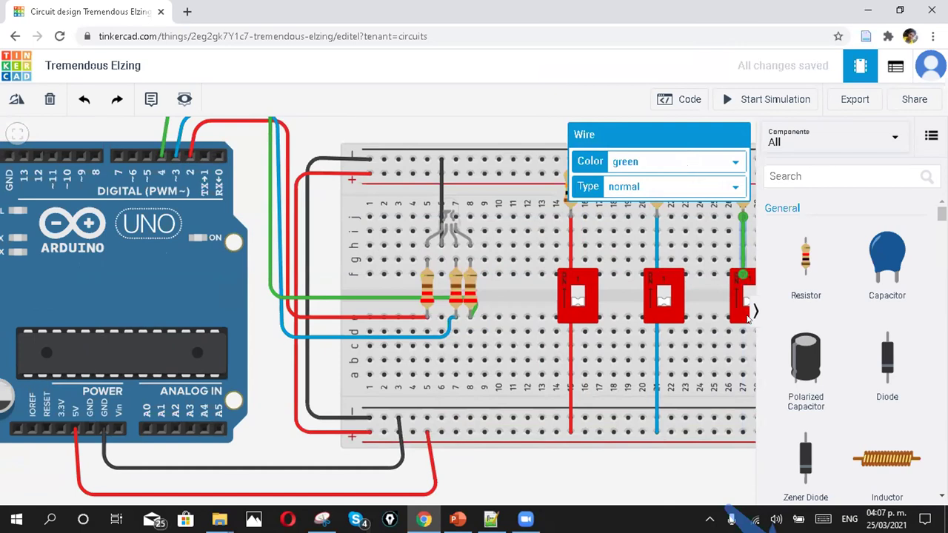
{"action": "left_click", "coordinate": [748, 317]}
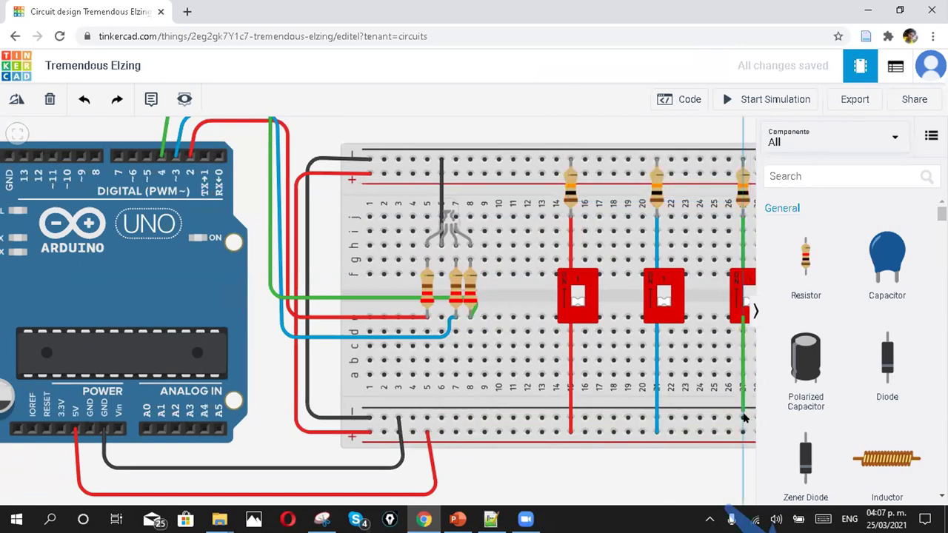
{"action": "left_click", "coordinate": [743, 432]}
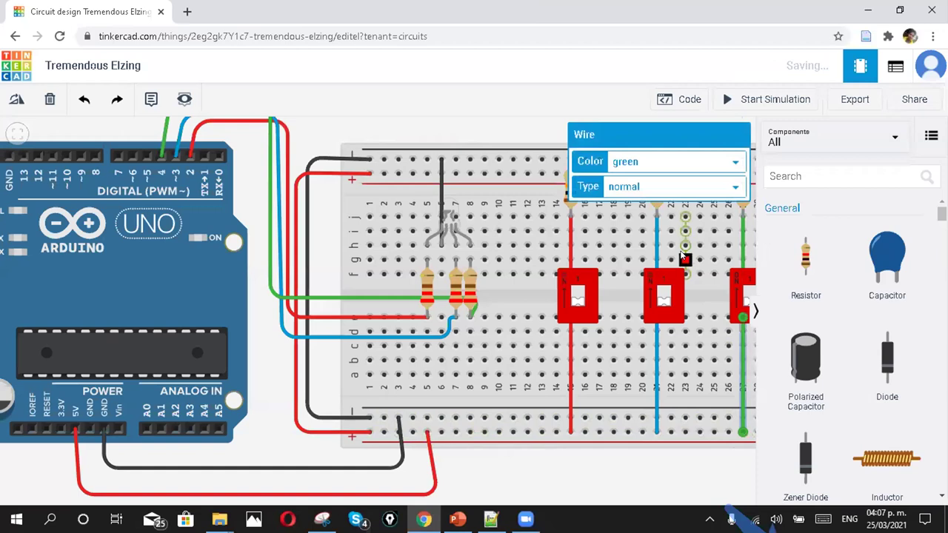
Route a red wire from Arduino digital pin 5 over the breadboard to column 15, row h, above the first DIP switch
{"action": "scroll", "coordinate": [682, 254], "scroll_direction": "down", "scroll_amount": 2}
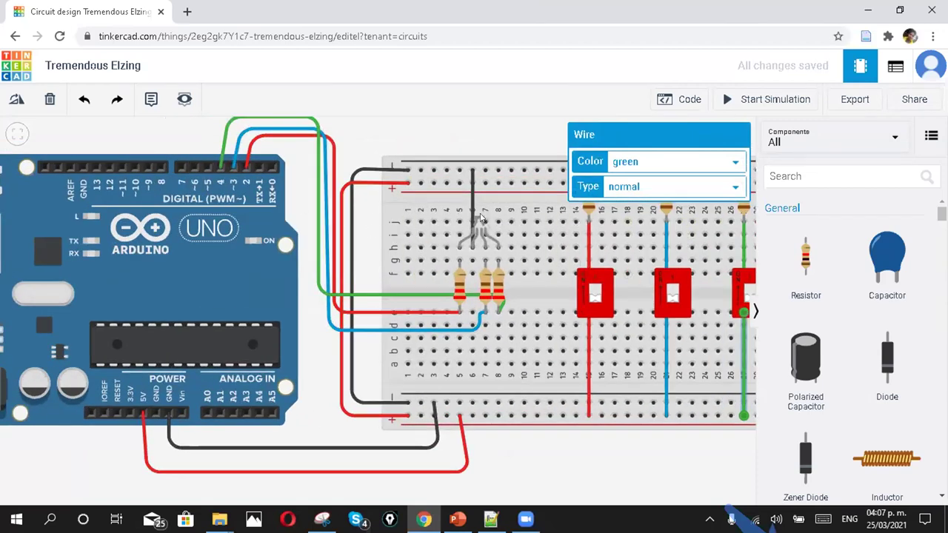
{"action": "scroll", "coordinate": [480, 217], "scroll_direction": "down", "scroll_amount": 1}
{"action": "left_click", "coordinate": [379, 141]}
{"action": "left_click", "coordinate": [247, 176]}
{"action": "left_click", "coordinate": [251, 127]}
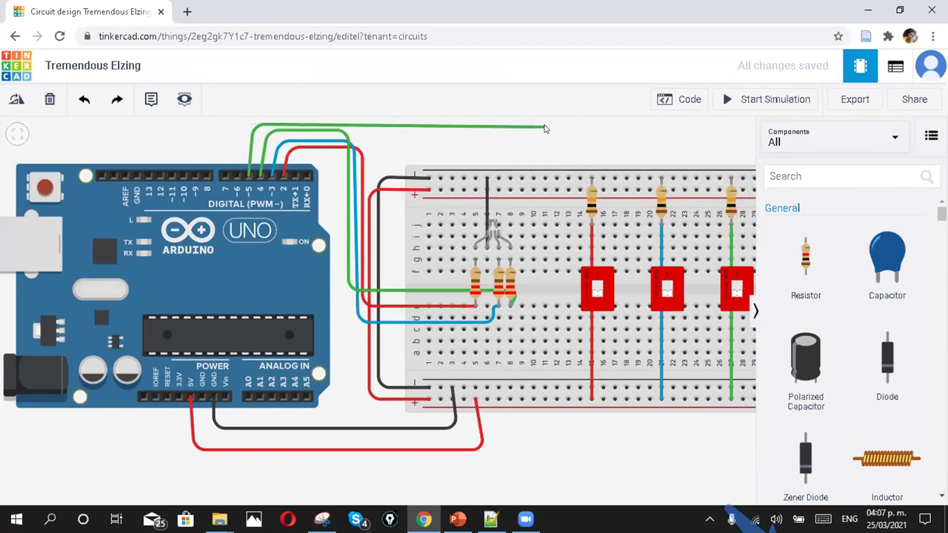
{"action": "left_click", "coordinate": [545, 126]}
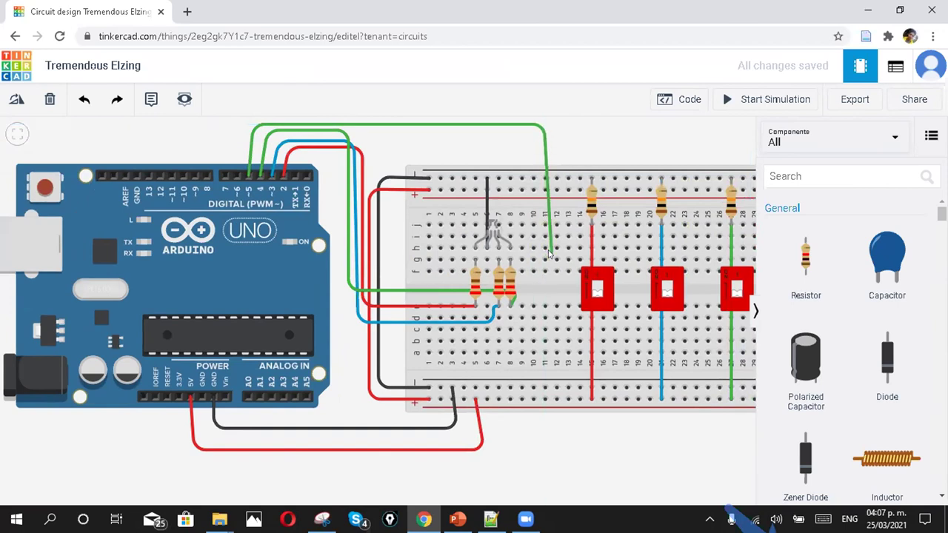
{"action": "left_click", "coordinate": [551, 249]}
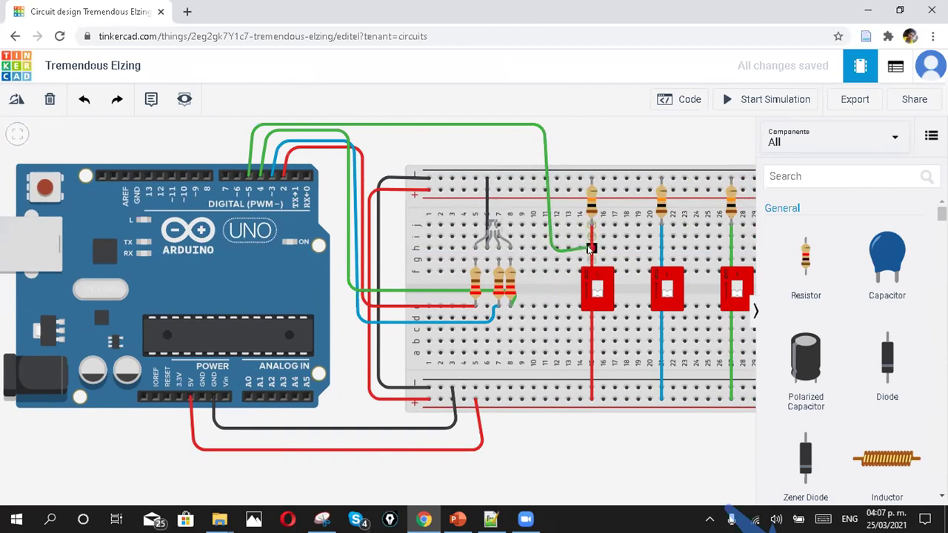
{"action": "left_click", "coordinate": [591, 248]}
{"action": "left_click", "coordinate": [651, 162]}
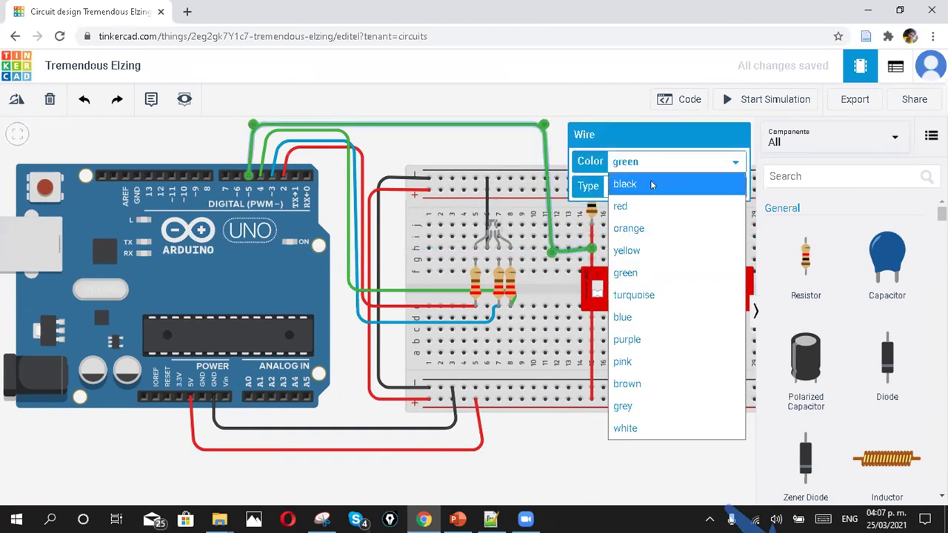
{"action": "left_click", "coordinate": [650, 205]}
Route a blue wire from Arduino digital pin 6 over the breadboard to column 21, row h, above the second DIP switch
{"action": "left_click", "coordinate": [237, 176]}
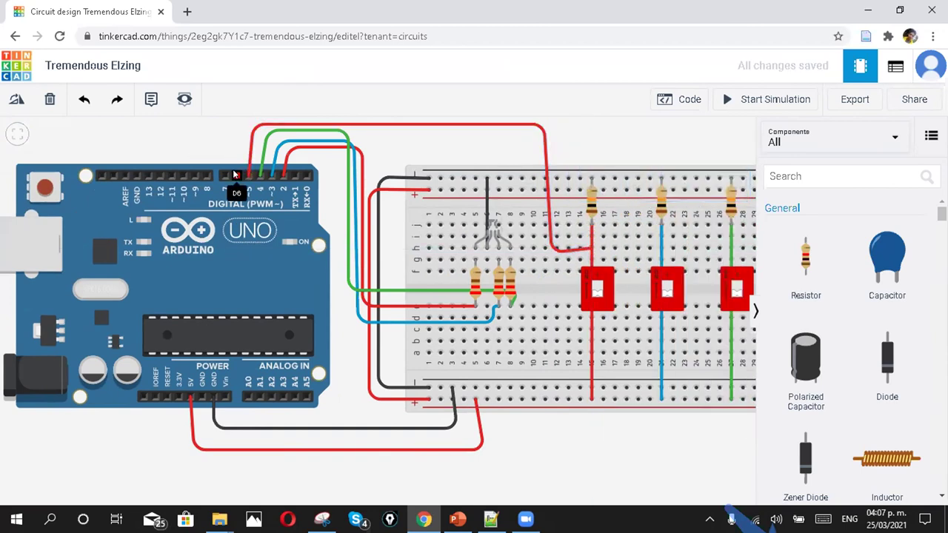
{"action": "scroll", "coordinate": [234, 122], "scroll_direction": "down", "scroll_amount": 1}
{"action": "scroll", "coordinate": [234, 122], "scroll_direction": "down", "scroll_amount": 1}
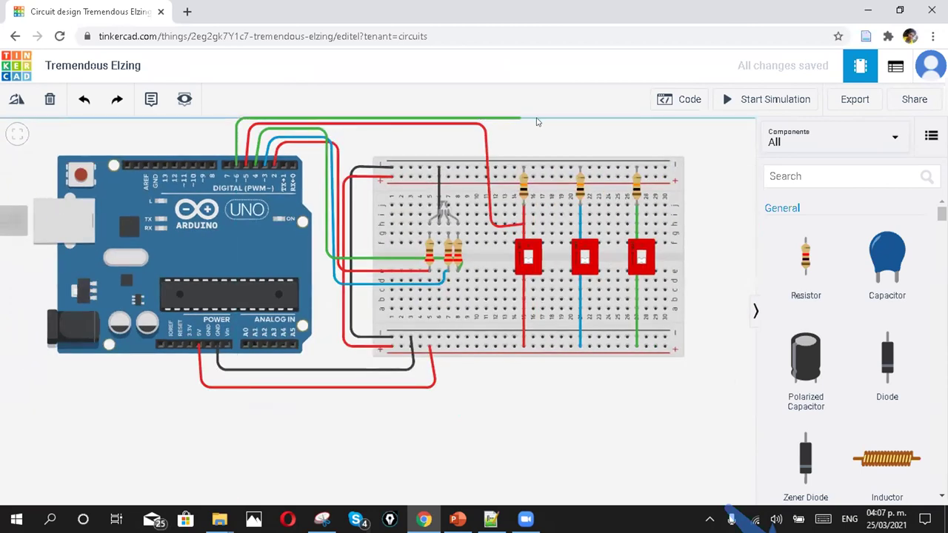
{"action": "left_click", "coordinate": [561, 119]}
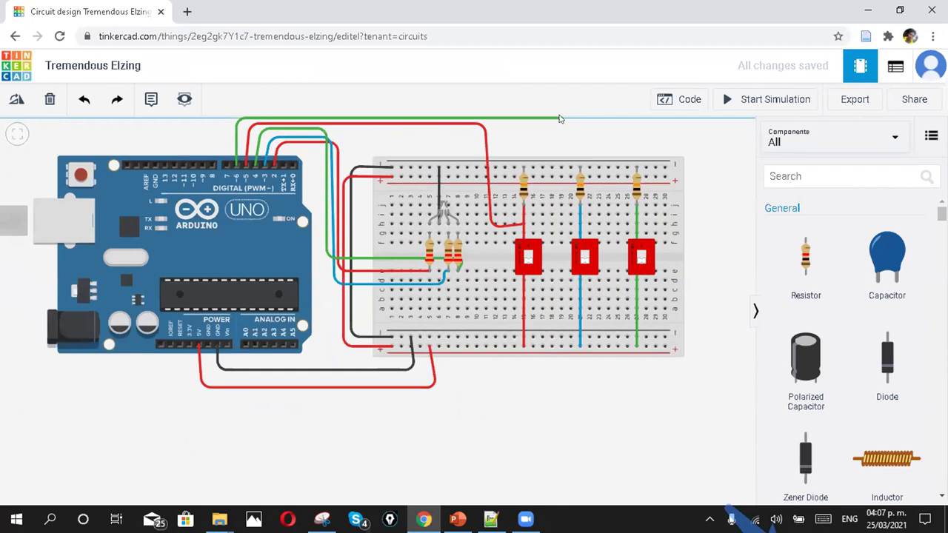
{"action": "left_click", "coordinate": [580, 223]}
{"action": "left_click", "coordinate": [622, 163]}
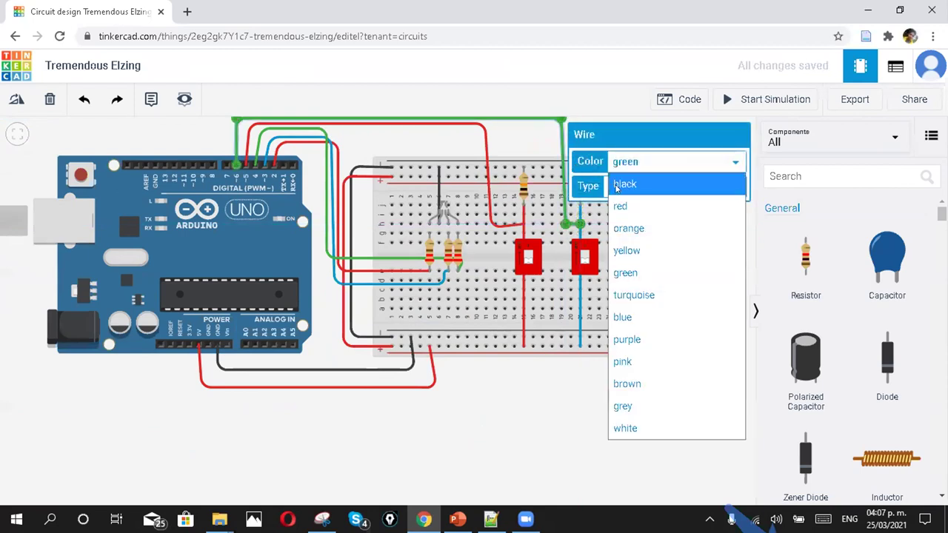
{"action": "left_click", "coordinate": [623, 318]}
Route a green wire from Arduino digital pin 7 over the breadboard to column 27, row i, above the third DIP switch
{"action": "left_click_drag", "start_coordinate": [558, 405], "coordinate": [556, 477]}
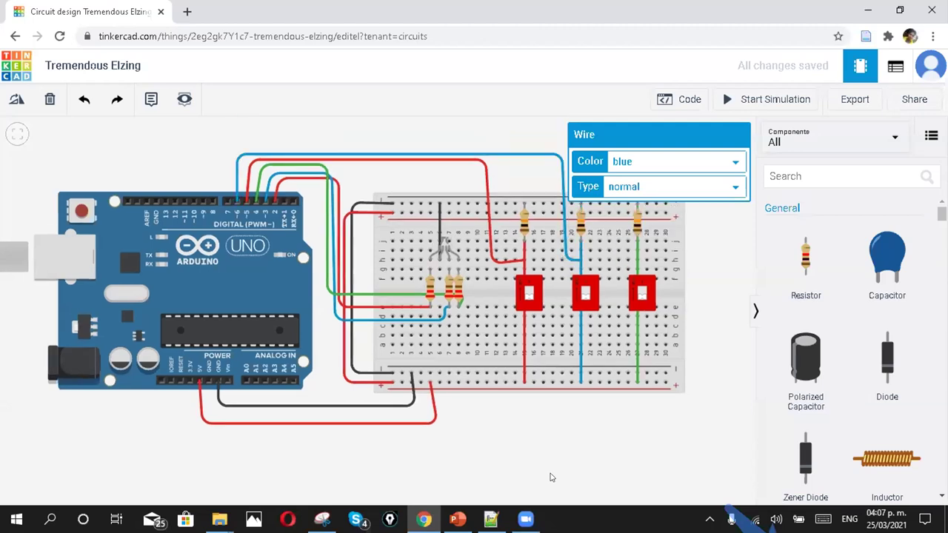
{"action": "left_click", "coordinate": [224, 245]}
{"action": "left_click", "coordinate": [222, 188]}
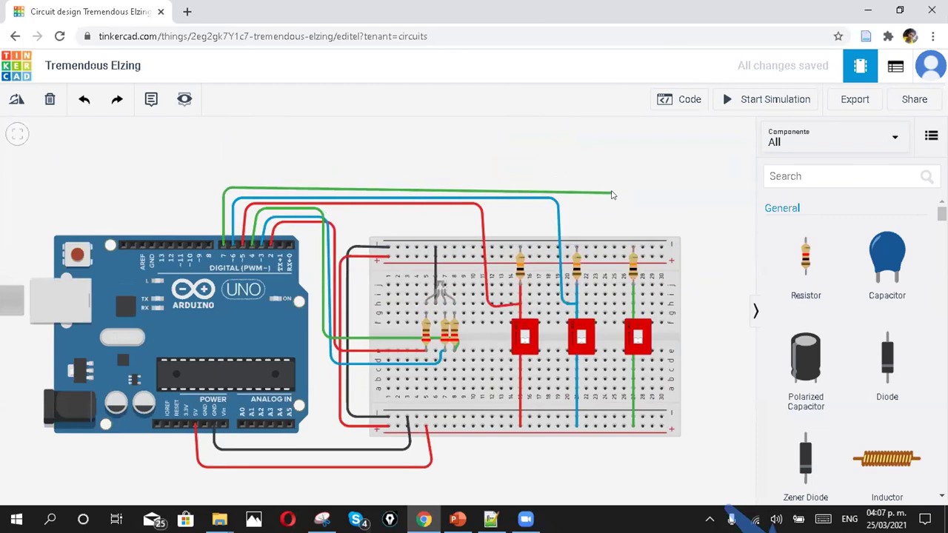
{"action": "left_click", "coordinate": [613, 190]}
{"action": "left_click", "coordinate": [626, 297]}
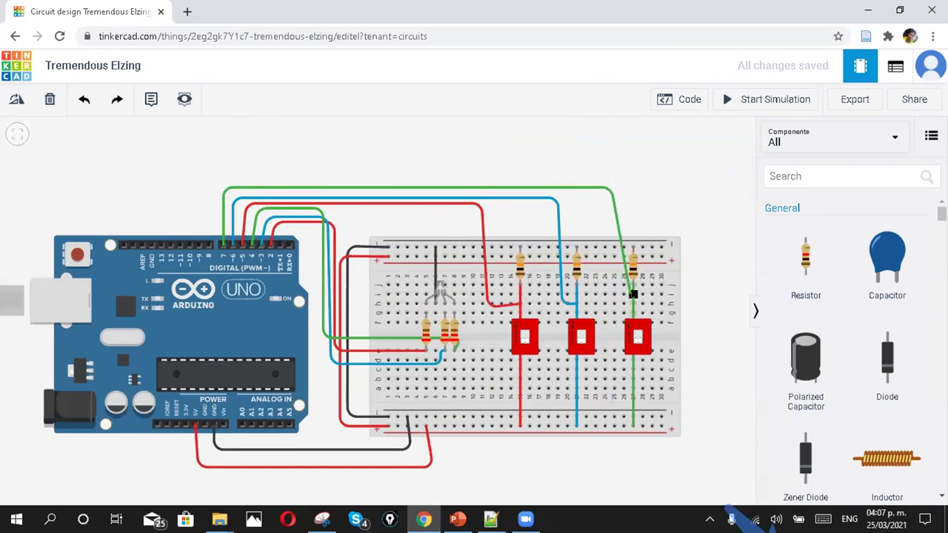
{"action": "left_click", "coordinate": [631, 295]}
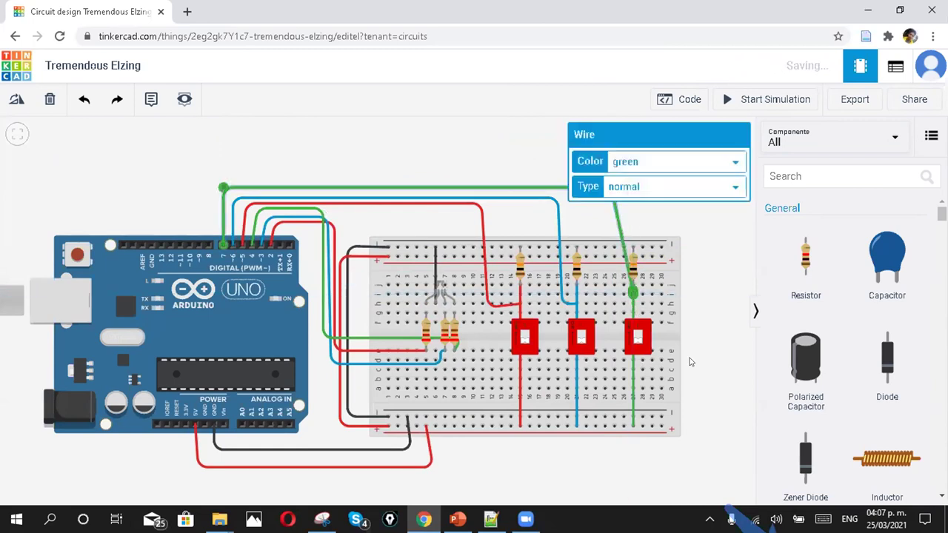
{"action": "left_click", "coordinate": [705, 361]}
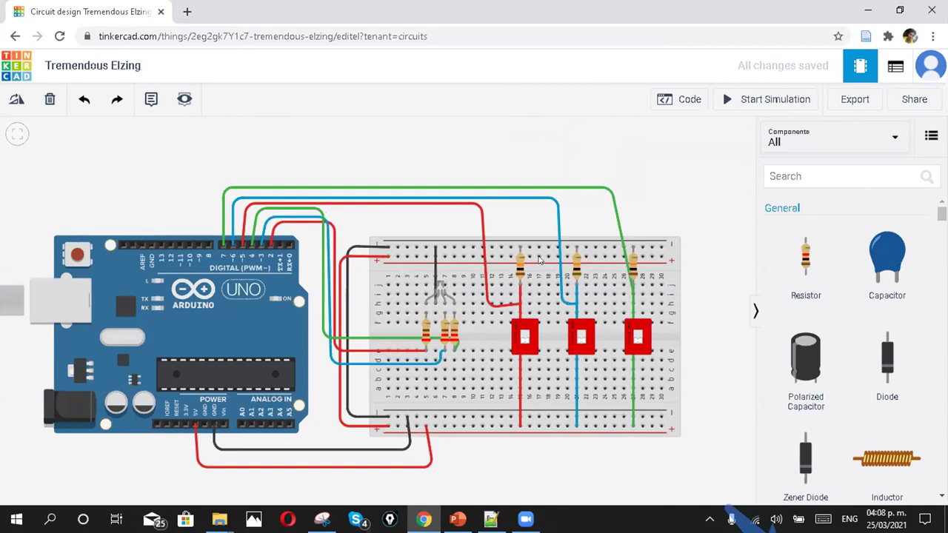
Open the block code editor for the Arduino Uno R3
{"action": "scroll", "coordinate": [603, 299], "scroll_direction": "up", "scroll_amount": 1}
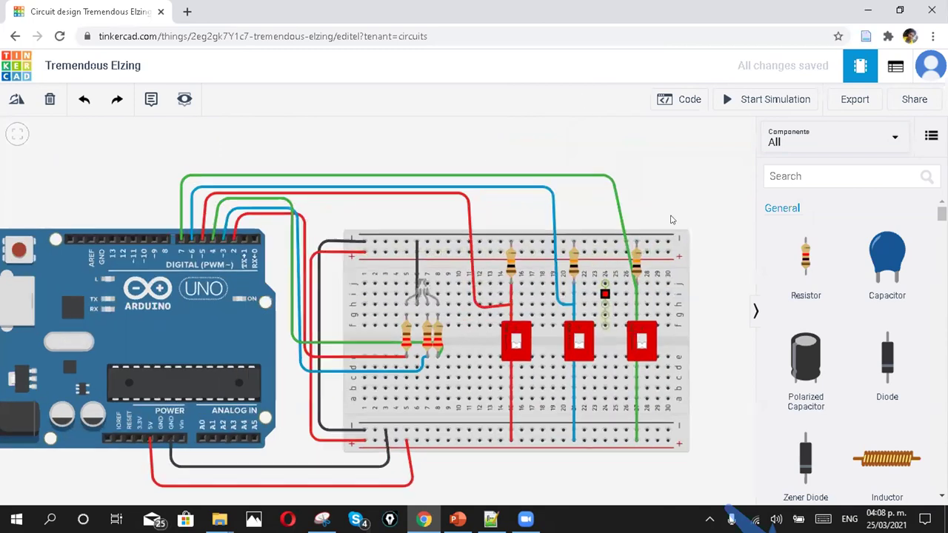
{"action": "left_click", "coordinate": [686, 104]}
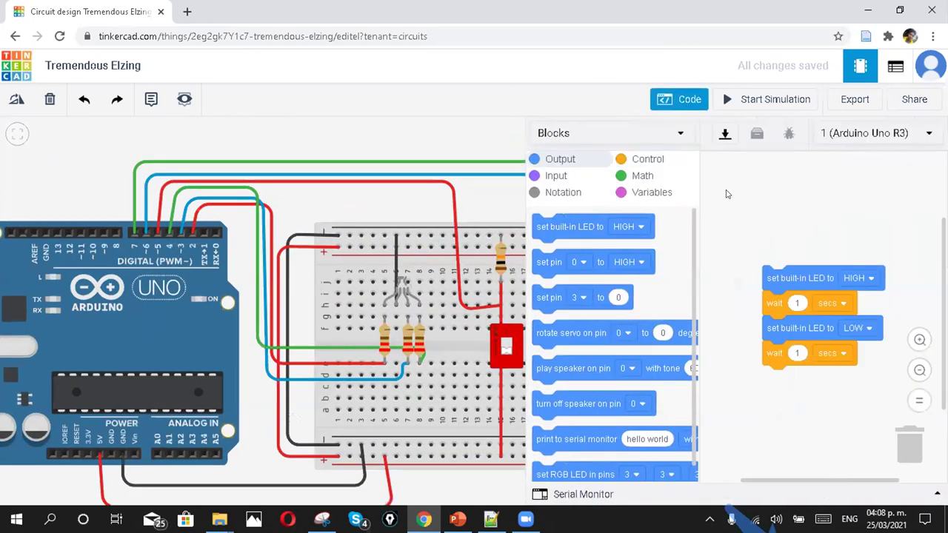
Switch the code editor to Text mode and delete the default statements inside setup() and loop()
{"action": "left_click", "coordinate": [604, 134]}
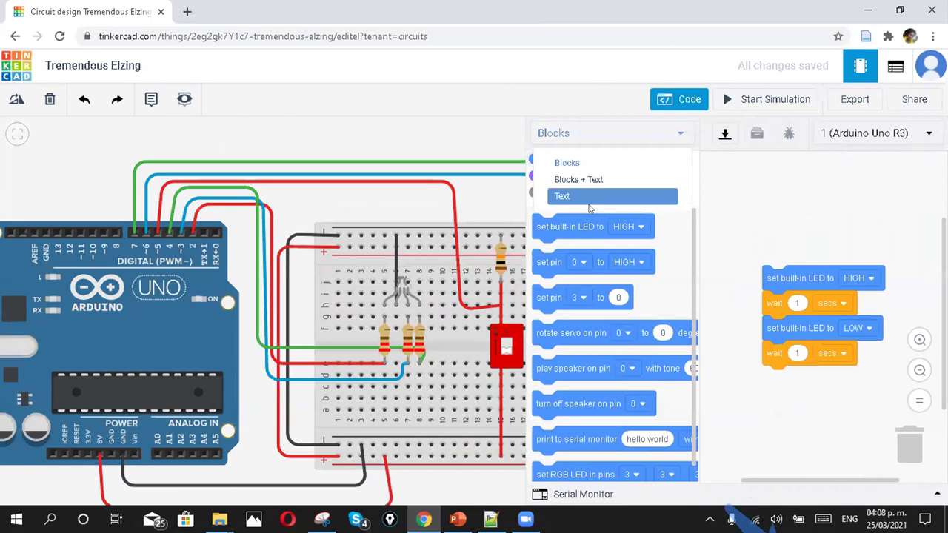
{"action": "left_click", "coordinate": [590, 201]}
{"action": "left_click", "coordinate": [528, 203]}
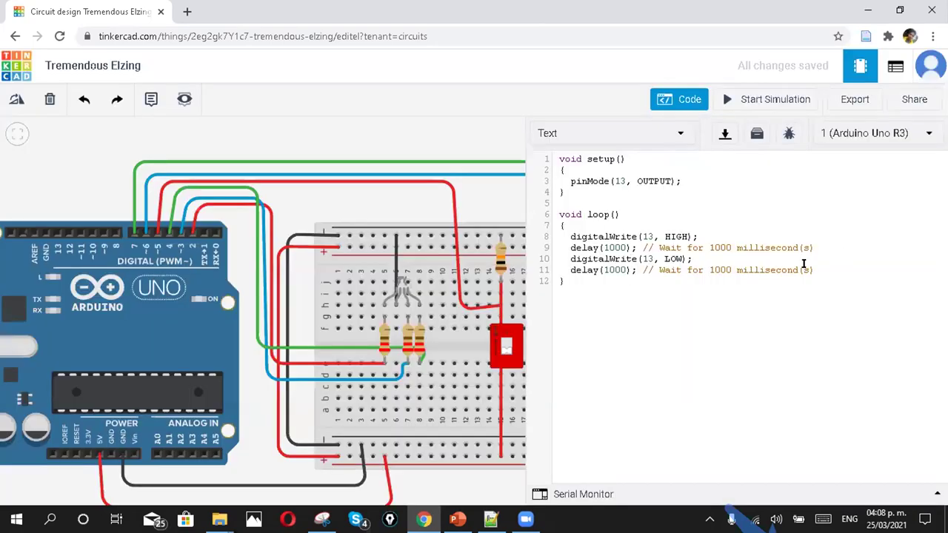
{"action": "left_click_drag", "start_coordinate": [815, 271], "coordinate": [574, 234]}
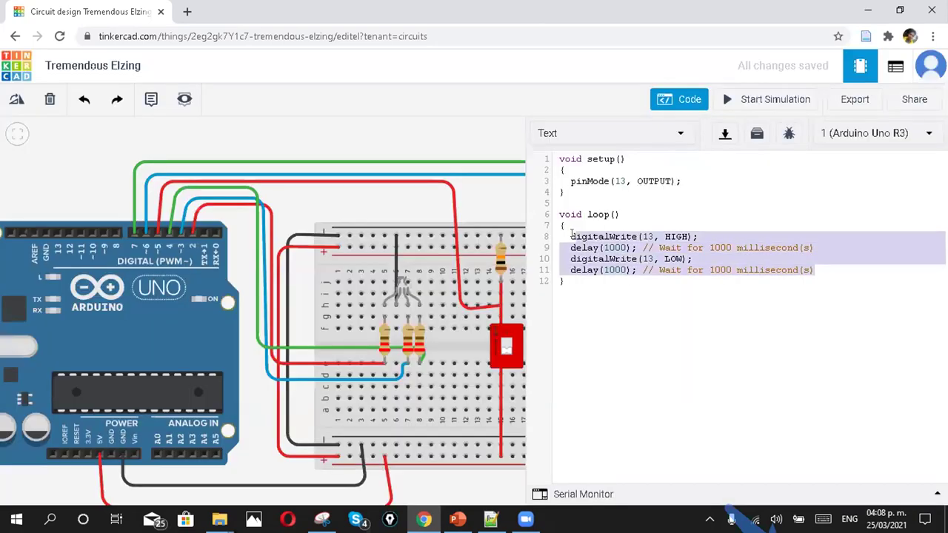
{"action": "key", "text": "BackSpace"}
{"action": "left_click_drag", "start_coordinate": [680, 181], "coordinate": [571, 180]}
{"action": "key", "text": "BackSpace"}
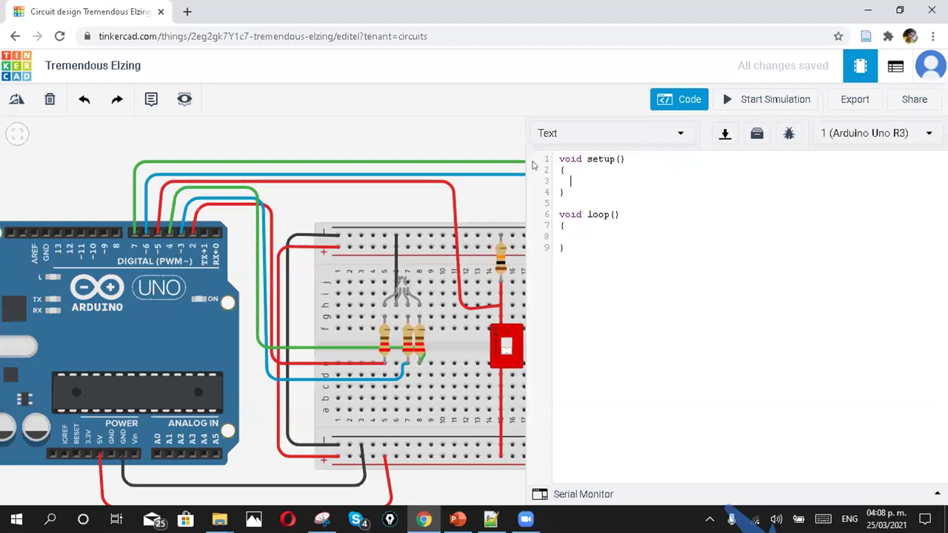
Above setup(), start an int declaration with led_rojo=2, led_azul=3 and led_verde=4, one variable per line
{"action": "key", "text": "Return"}
{"action": "key", "text": "Return"}
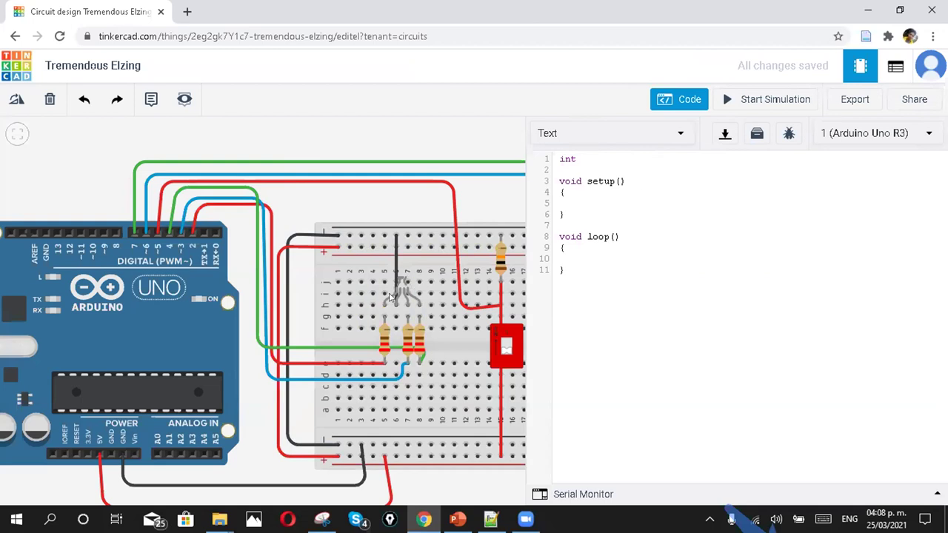
{"action": "type", "text": "led_rojo="}
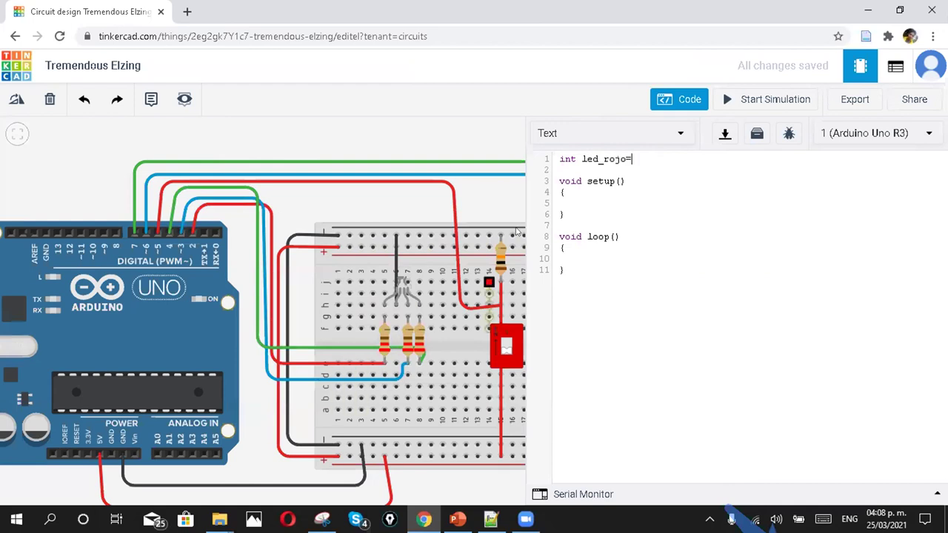
{"action": "type", "text": "2,"}
{"action": "key", "text": "Return"}
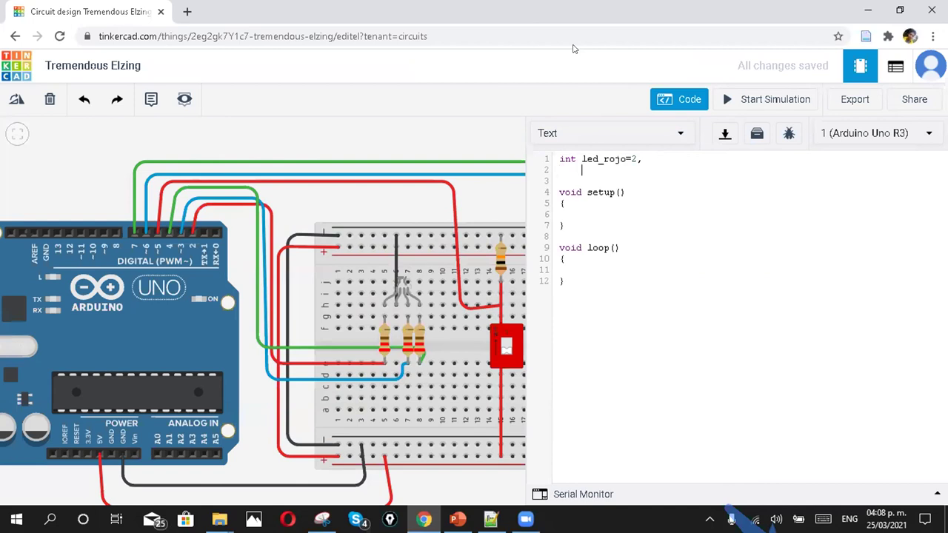
{"action": "type", "text": "led_azul=3,"}
{"action": "key", "text": "Return"}
{"action": "key", "text": "Tab"}
{"action": "type", "text": "led"}
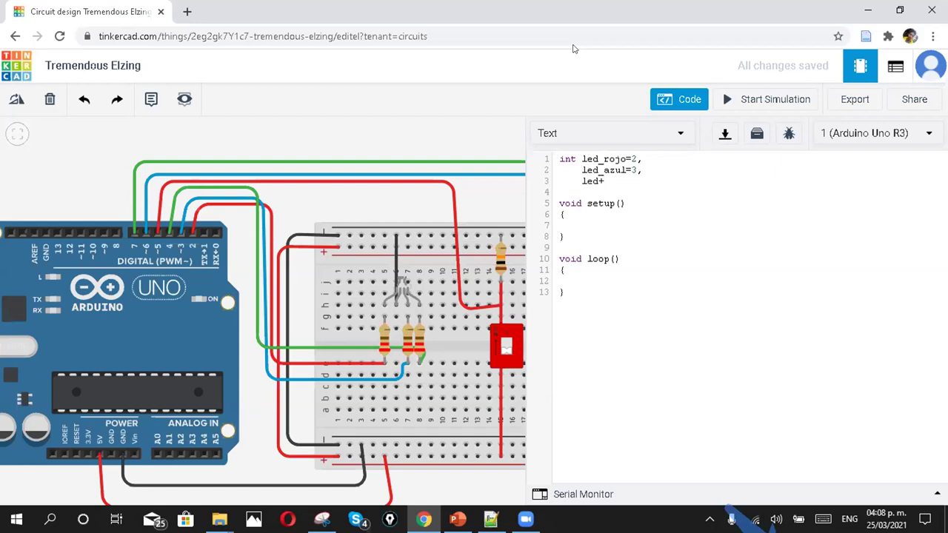
{"action": "type", "text": "_verde=4,"}
{"action": "key", "text": "Return"}
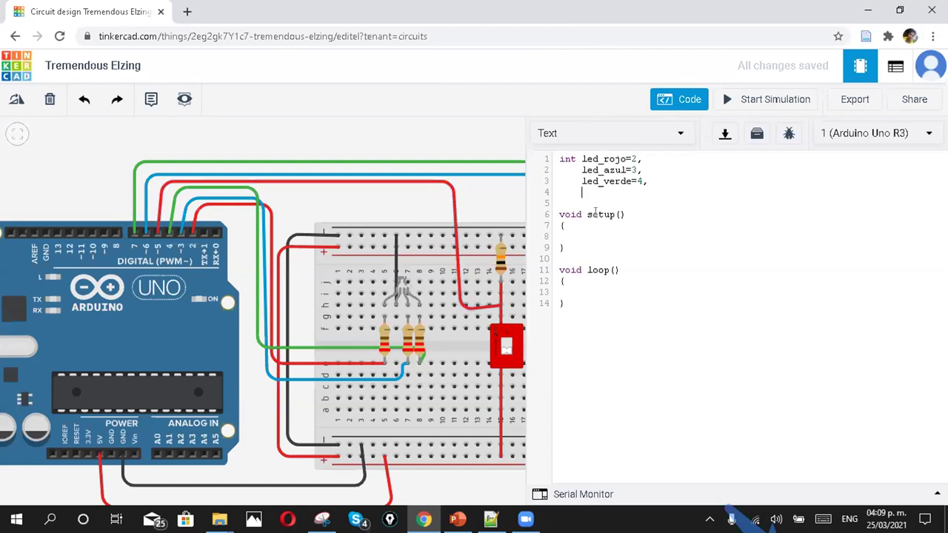
Complete the int declaration with pulsador_rojo=5, pulsador_azul=6 and pulsador_verde=7, ending it with a semicolon
{"action": "type", "text": "pulsador_rojo-=5,"}
{"action": "key", "text": "Return"}
{"action": "type", "text": "vvv"}
{"action": "key", "text": "BackSpace"}
{"action": "key", "text": "BackSpace"}
{"action": "key", "text": "BackSpace"}
{"action": "key", "text": "Tab"}
{"action": "type", "text": "p"}
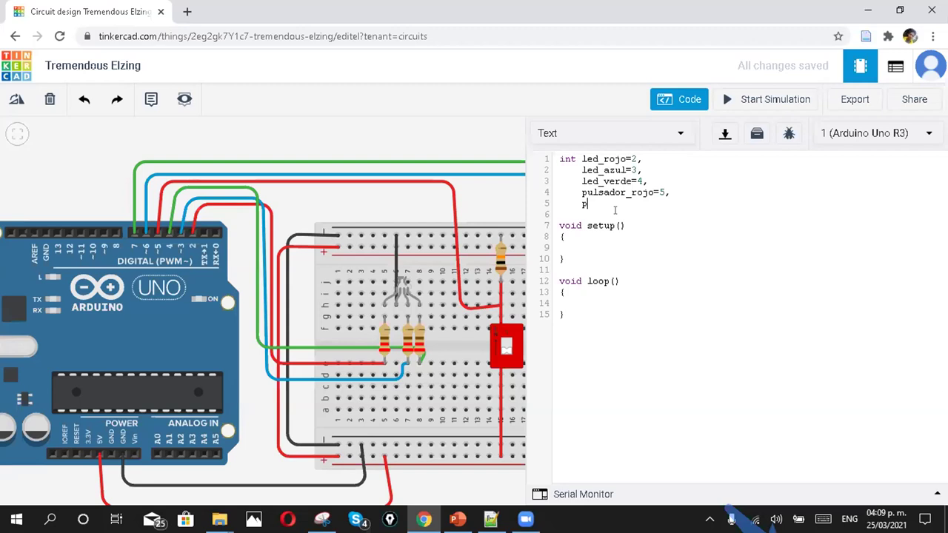
{"action": "type", "text": "ulsador_azul=6,"}
{"action": "key", "text": "Return"}
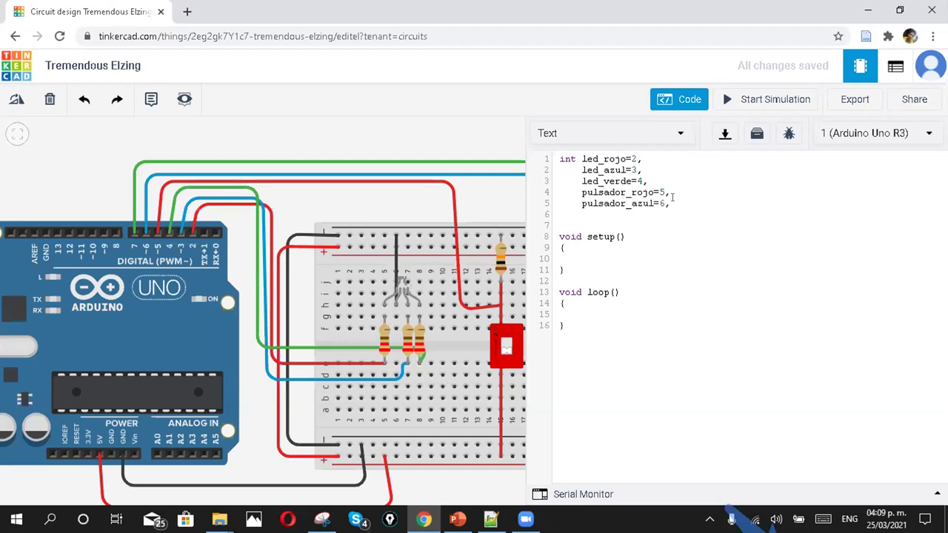
{"action": "type", "text": "pulsador_verde=7"}
{"action": "key", "text": "Delete"}
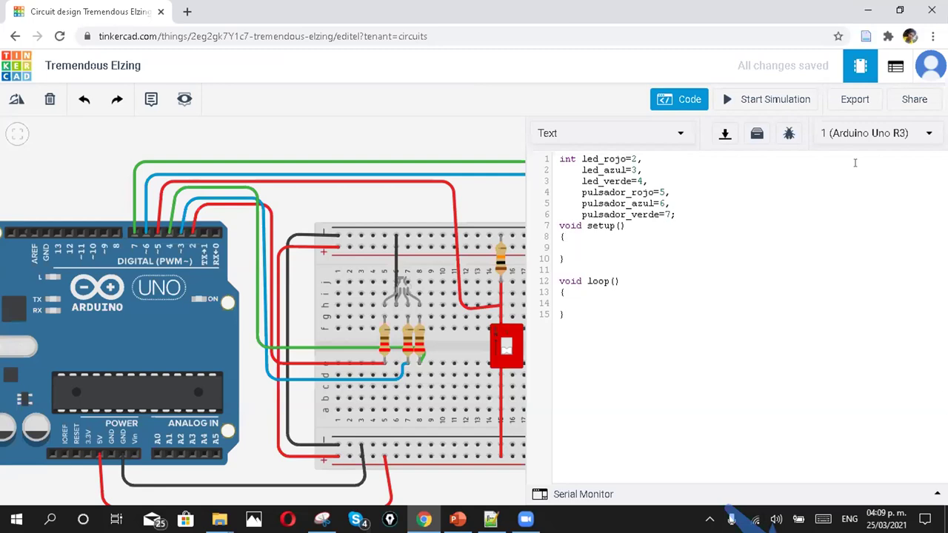
{"action": "left_click_drag", "start_coordinate": [649, 181], "coordinate": [630, 160]}
{"action": "left_click_drag", "start_coordinate": [560, 192], "coordinate": [688, 211]}
{"action": "left_click", "coordinate": [639, 178]}
{"action": "left_click_drag", "start_coordinate": [581, 158], "coordinate": [618, 172]}
Inside setup(), add the statement pinMode(led_rojo,OUTPUT);
{"action": "left_click", "coordinate": [637, 247]}
{"action": "type", "text": "pin"}
{"action": "key", "text": "BackSpace"}
{"action": "type", "text": "nMode();"}
{"action": "key", "text": "Left"}
{"action": "type", "text": "led_rojo,OUTPUT"}
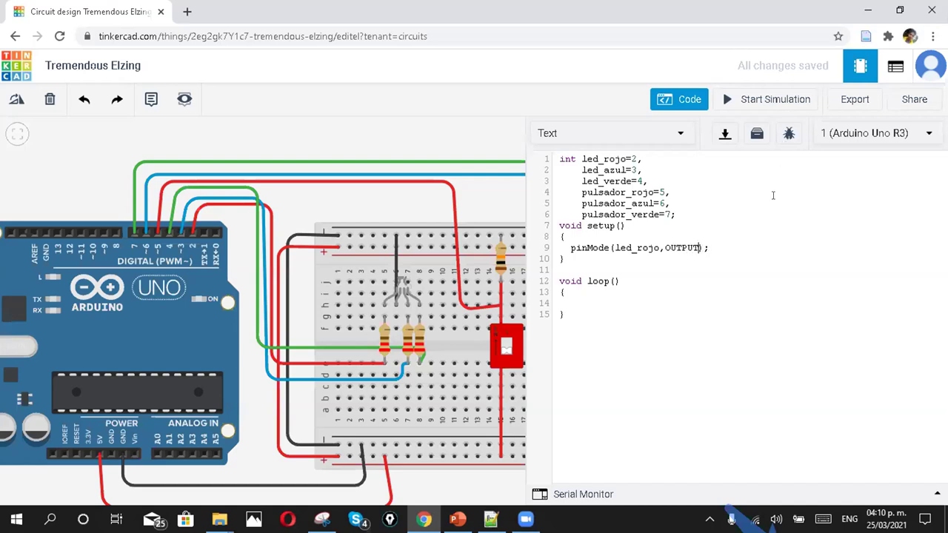
Duplicate the led_rojo pinMode line twice below itself and change the first copy's variable to led_azul
{"action": "left_click_drag", "start_coordinate": [717, 244], "coordinate": [719, 229]}
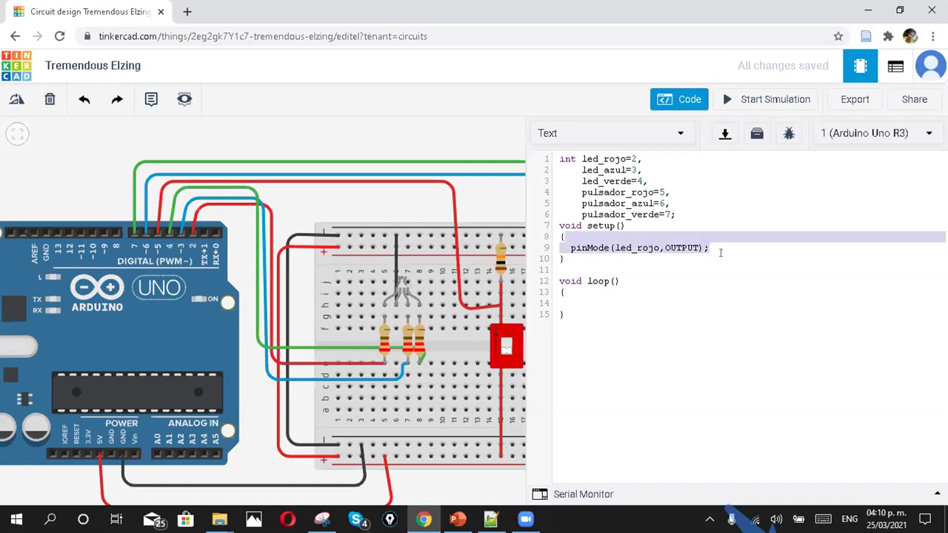
{"action": "key", "text": "ctrl+c"}
{"action": "left_click", "coordinate": [719, 251]}
{"action": "key", "text": "ctrl+v"}
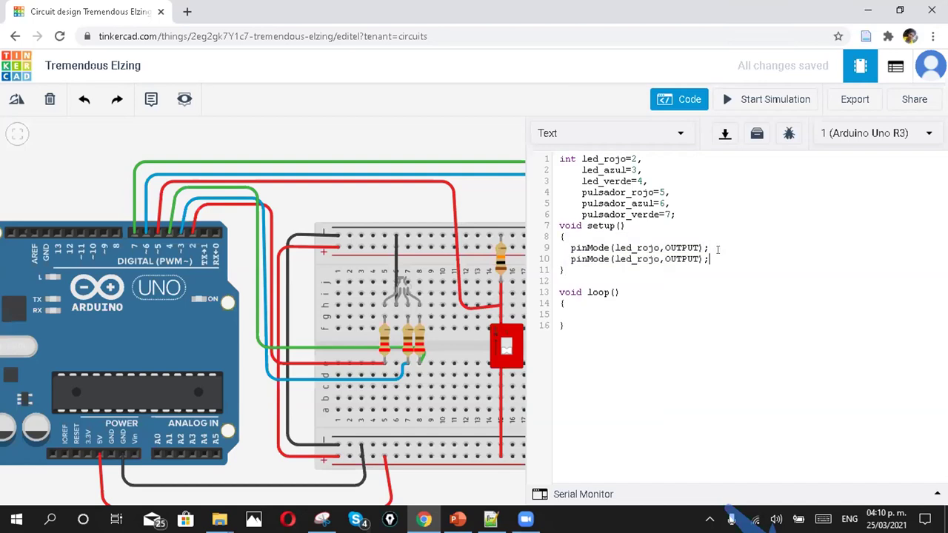
{"action": "key", "text": "ctrl+v"}
{"action": "key", "text": "BackSpace"}
{"action": "key", "text": "BackSpace"}
{"action": "key", "text": "BackSpace"}
{"action": "key", "text": "BackSpace"}
{"action": "type", "text": "AZUL"}
{"action": "key", "text": "BackSpace"}
{"action": "key", "text": "BackSpace"}
{"action": "key", "text": "BackSpace"}
{"action": "key", "text": "BackSpace"}
{"action": "type", "text": "azul"}
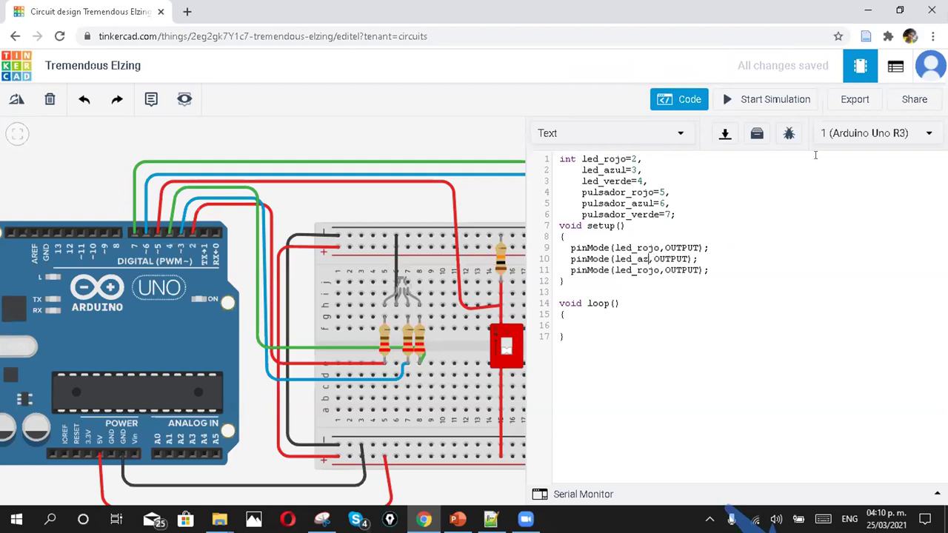
Change the variable in the last pinMode copy to led_verde
{"action": "key", "text": "BackSpace"}
{"action": "key", "text": "BackSpace"}
{"action": "key", "text": "BackSpace"}
{"action": "key", "text": "BackSpace"}
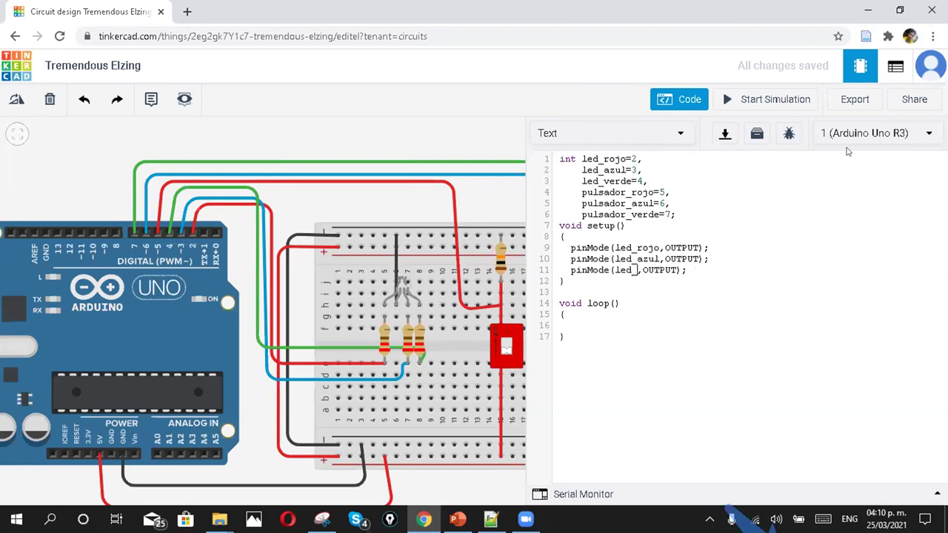
{"action": "type", "text": "verde"}
Add the statement pinMode(pulsador_rojo,INPUT); on a new line below the three output lines in setup()
{"action": "key", "text": "Right"}
{"action": "key", "text": "Right"}
{"action": "key", "text": "Right"}
{"action": "key", "text": "Right"}
{"action": "key", "text": "Right"}
{"action": "key", "text": "Right"}
{"action": "key", "text": "Right"}
{"action": "key", "text": "Right"}
{"action": "key", "text": "Return"}
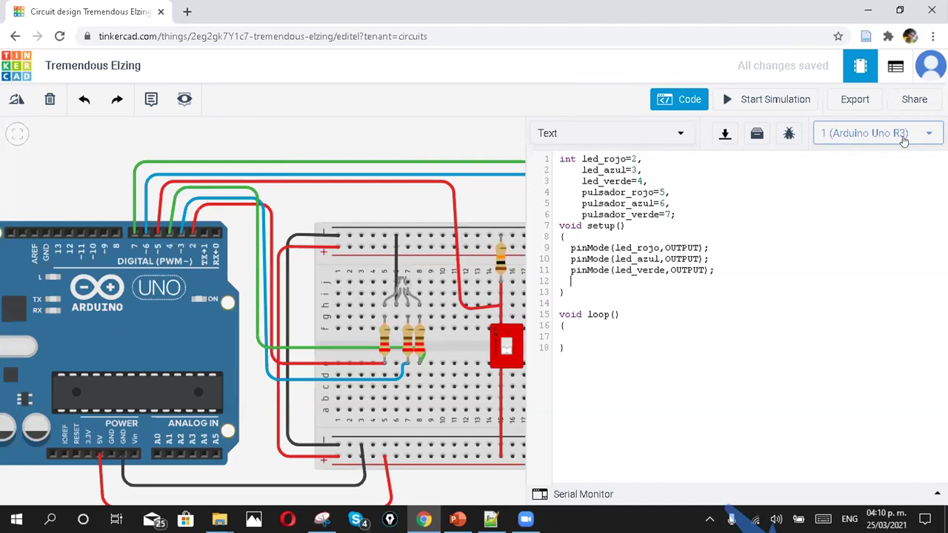
{"action": "type", "text": "p"}
{"action": "type", "text": "inM"}
{"action": "type", "text": "ode"}
{"action": "type", "text": "()"}
{"action": "type", "text": ";"}
{"action": "type", "text": "pulsador"}
{"action": "type", "text": "_rojo"}
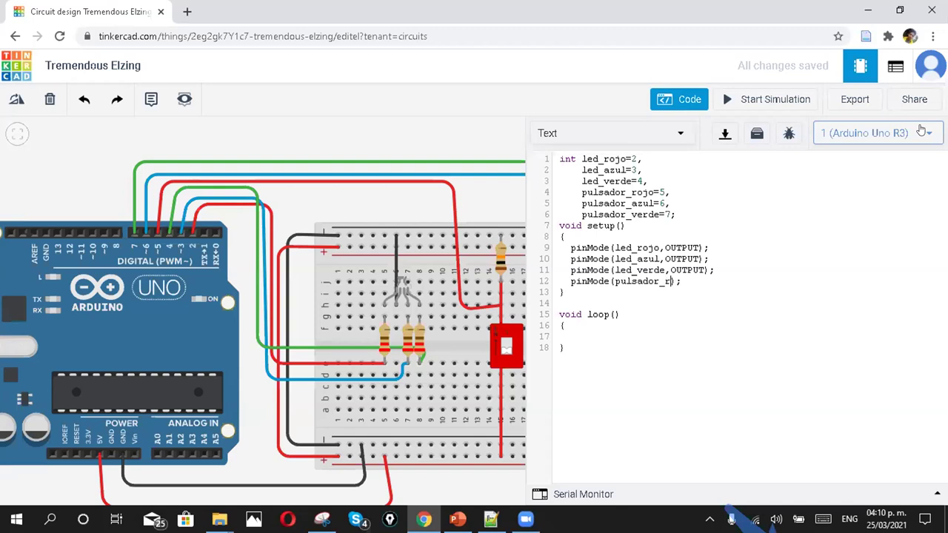
{"action": "type", "text": ",INPUT"}
Duplicate the pulsador_rojo pinMode line twice below itself and change the first copy's variable to pulsador_azul
{"action": "left_click_drag", "start_coordinate": [741, 278], "coordinate": [727, 263]}
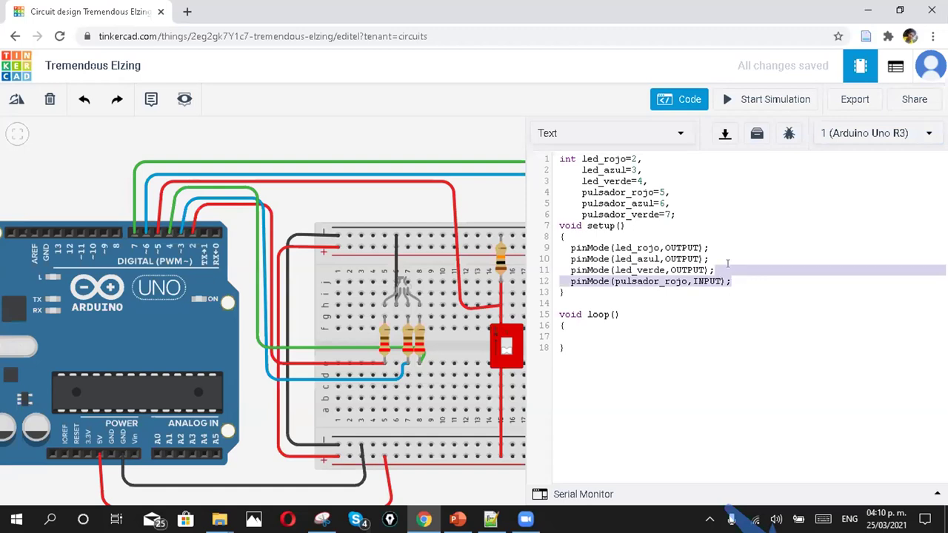
{"action": "key", "text": "ctrl+c"}
{"action": "key", "text": "Right"}
{"action": "key", "text": "ctrl+v"}
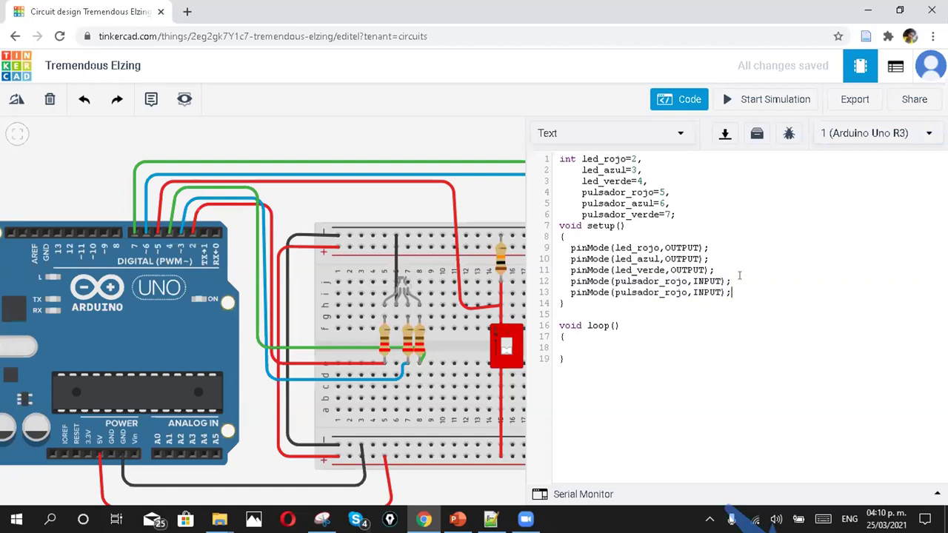
{"action": "key", "text": "ctrl+v"}
{"action": "left_click", "coordinate": [688, 293]}
{"action": "key", "text": "BackSpace"}
{"action": "key", "text": "BackSpace"}
{"action": "key", "text": "BackSpace"}
{"action": "key", "text": "BackSpace"}
{"action": "type", "text": "azu"}
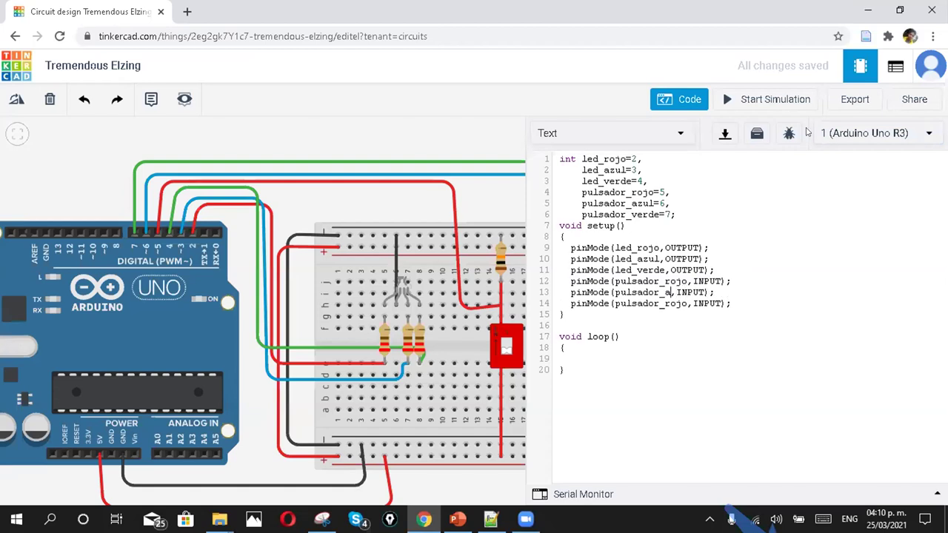
{"action": "type", "text": "l"}
Change the variable in the last INPUT pinMode line to pulsador_verde
{"action": "key", "text": "Down"}
{"action": "type", "text": "\\\\"}
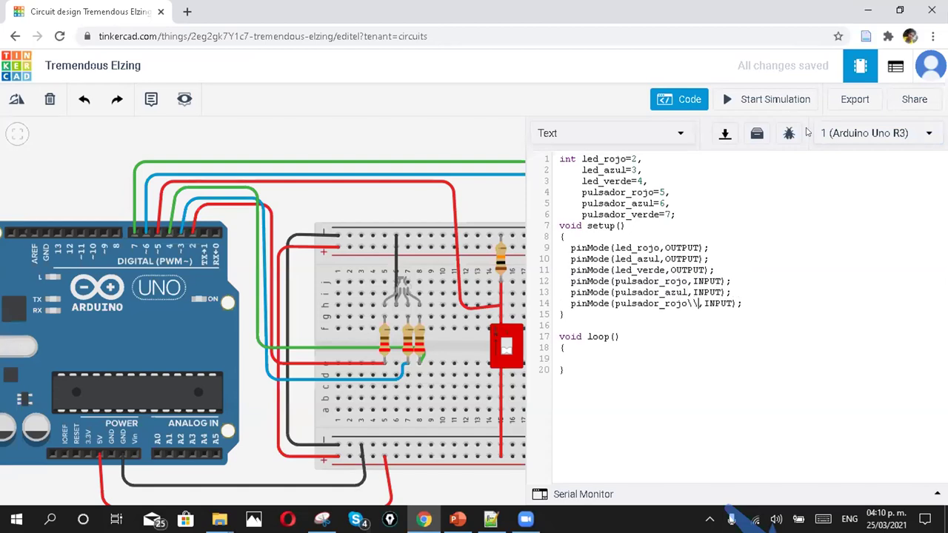
{"action": "key", "text": "BackSpace"}
{"action": "key", "text": "BackSpace"}
{"action": "key", "text": "BackSpace"}
{"action": "key", "text": "BackSpace"}
{"action": "key", "text": "BackSpace"}
{"action": "key", "text": "BackSpace"}
{"action": "type", "text": "verde"}
{"action": "left_click", "coordinate": [617, 225]}
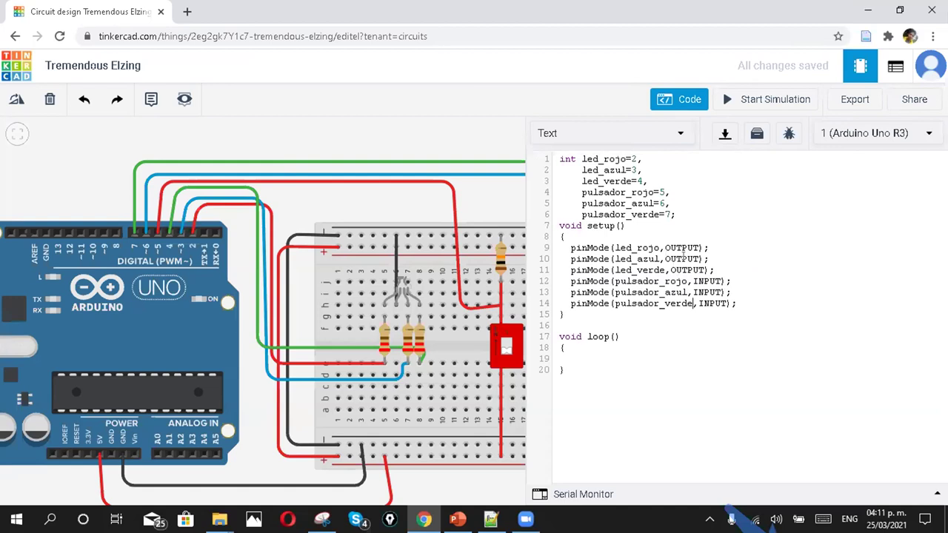
{"action": "left_click_drag", "start_coordinate": [715, 260], "coordinate": [716, 272]}
{"action": "left_click", "coordinate": [572, 248], "text": "shift"}
{"action": "left_click_drag", "start_coordinate": [741, 304], "coordinate": [575, 277]}
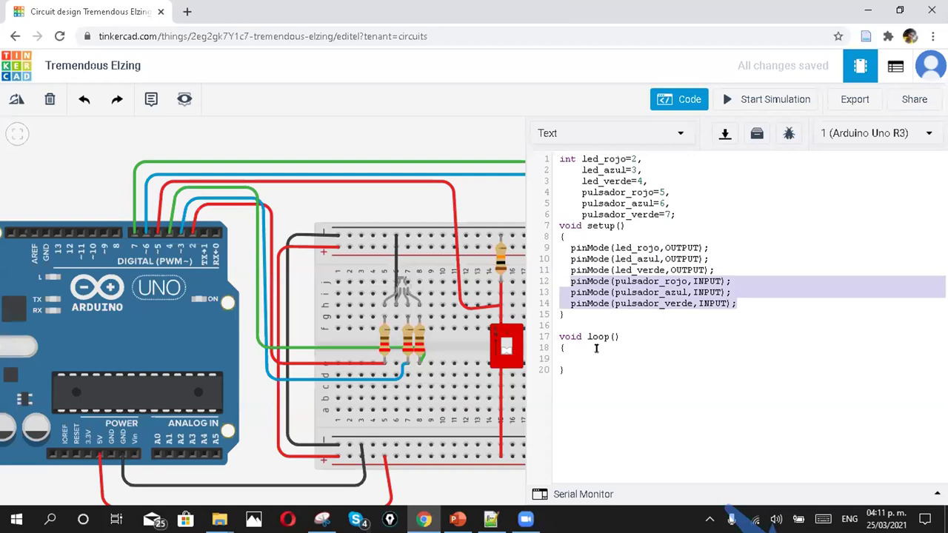
Inside loop(), add an if block with the condition digitalRead(pulsador_rojo)==HIGH and empty braces
{"action": "left_click", "coordinate": [575, 357]}
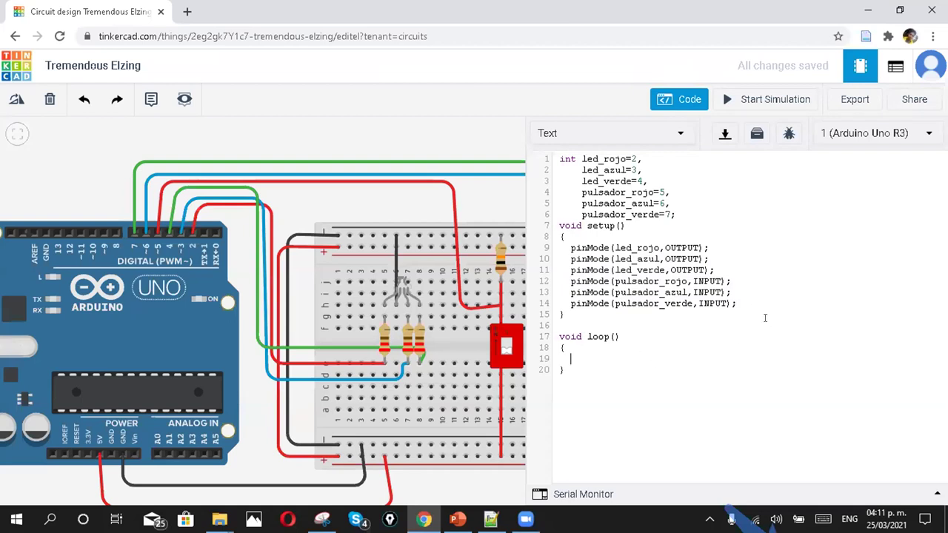
{"action": "type", "text": "if()"}
{"action": "type", "text": "digi"}
{"action": "type", "text": "talRea"}
{"action": "type", "text": "d()"}
{"action": "type", "text": "p"}
{"action": "type", "text": "ulsador_r"}
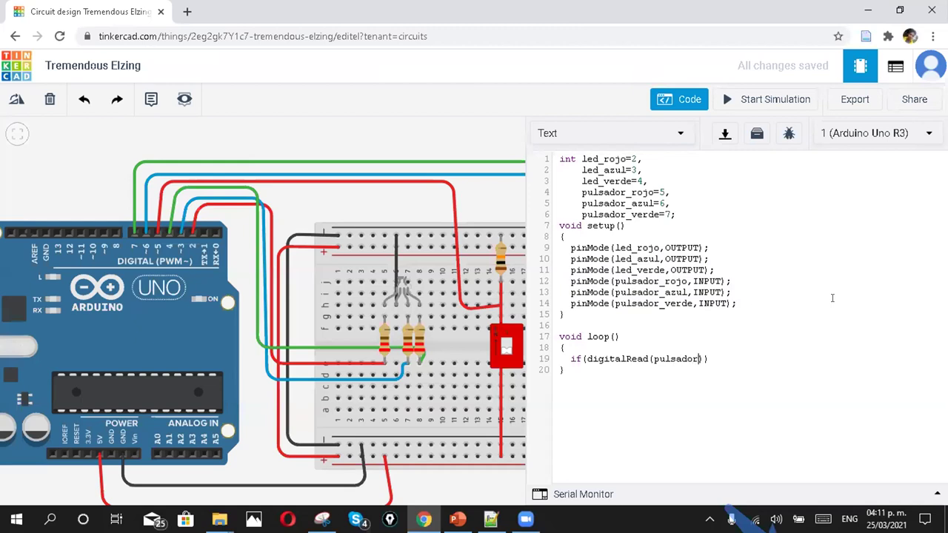
{"action": "type", "text": "ojo)=="}
{"action": "type", "text": "IGH"}
{"action": "key", "text": "Return"}
{"action": "key", "text": "Return"}
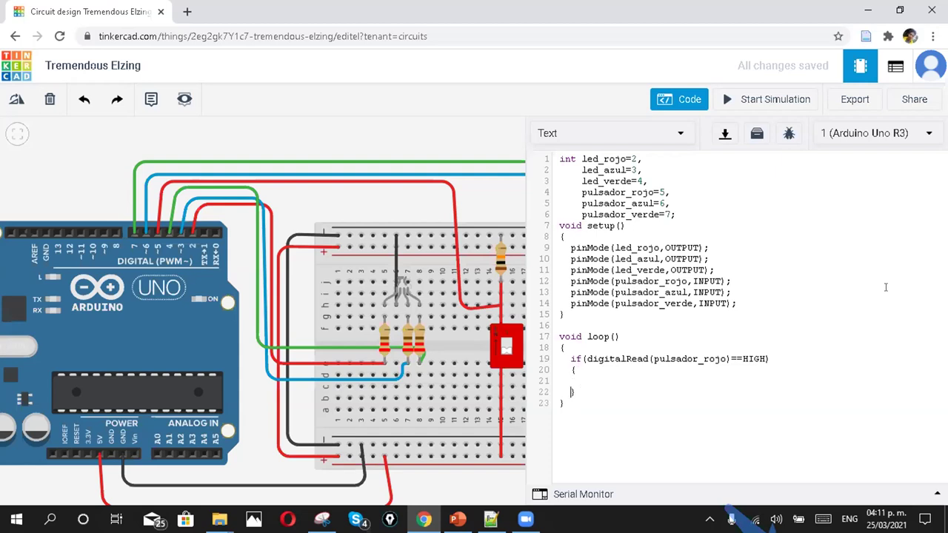
Fill the if block with the statement digitalWrite(led_rojo,HIGH);
{"action": "type", "text": "digitalWrite();"}
{"action": "key", "text": "Left"}
{"action": "key", "text": "Left"}
{"action": "type", "text": "led"}
{"action": "type", "text": "_rojo,"}
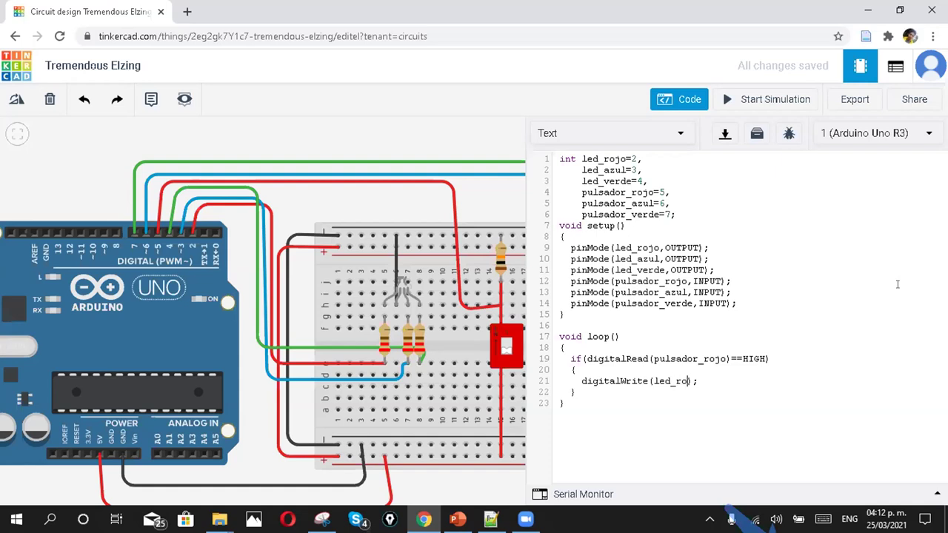
{"action": "type", "text": "HIGH"}
Add an else branch with empty braces below the if block
{"action": "key", "text": "Return"}
{"action": "type", "text": "else"}
{"action": "key", "text": "Return"}
{"action": "type", "text": "{}"}
{"action": "key", "text": "Return"}
{"action": "key", "text": "Return"}
{"action": "key", "text": "Tab"}
Copy the digitalWrite statement into the else block and change its value to LOW
{"action": "left_click_drag", "start_coordinate": [737, 381], "coordinate": [581, 381]}
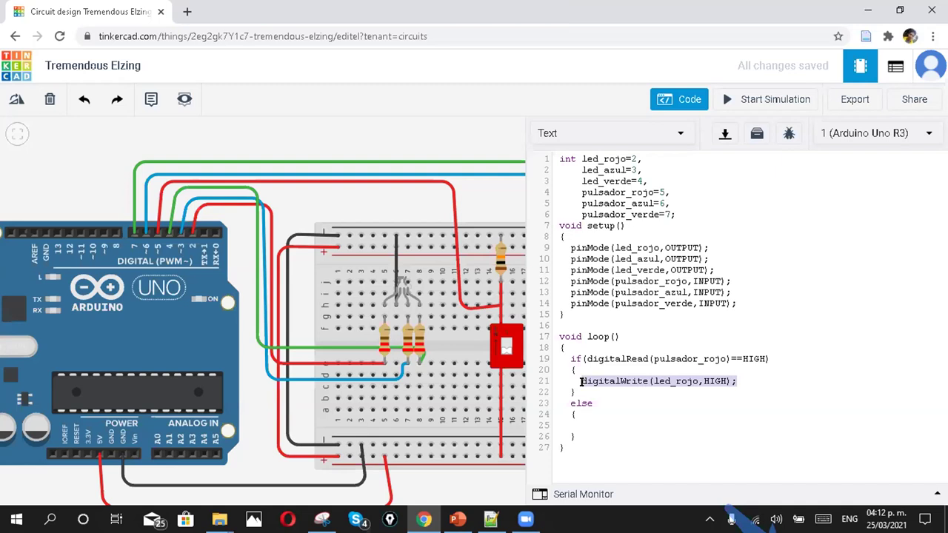
{"action": "key", "text": "ctrl+c"}
{"action": "left_click", "coordinate": [584, 420]}
{"action": "key", "text": "ctrl+v"}
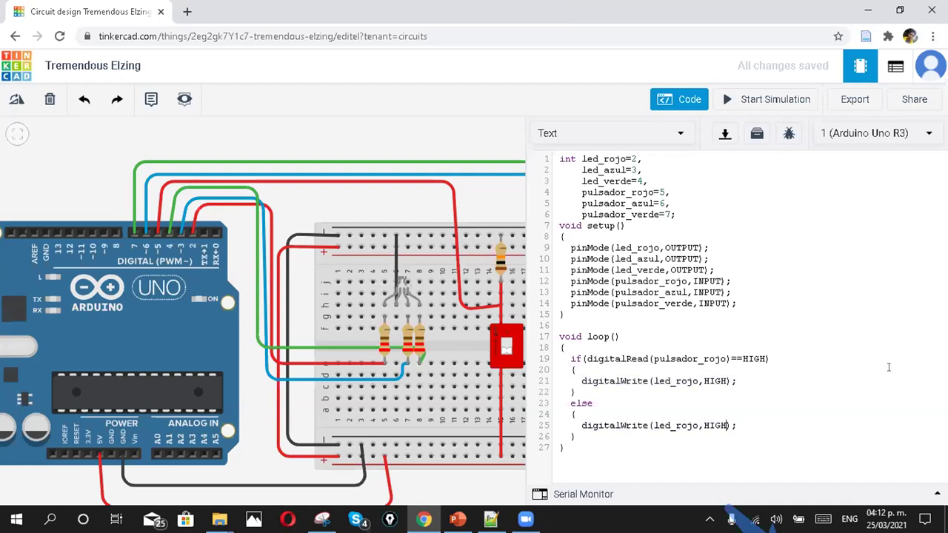
{"action": "key", "text": "BackSpace"}
{"action": "key", "text": "BackSpace"}
{"action": "key", "text": "BackSpace"}
{"action": "key", "text": "BackSpace"}
{"action": "type", "text": "LOW"}
Duplicate the complete pulsador_rojo if/else block twice below itself inside loop()
{"action": "left_click_drag", "start_coordinate": [577, 437], "coordinate": [564, 349]}
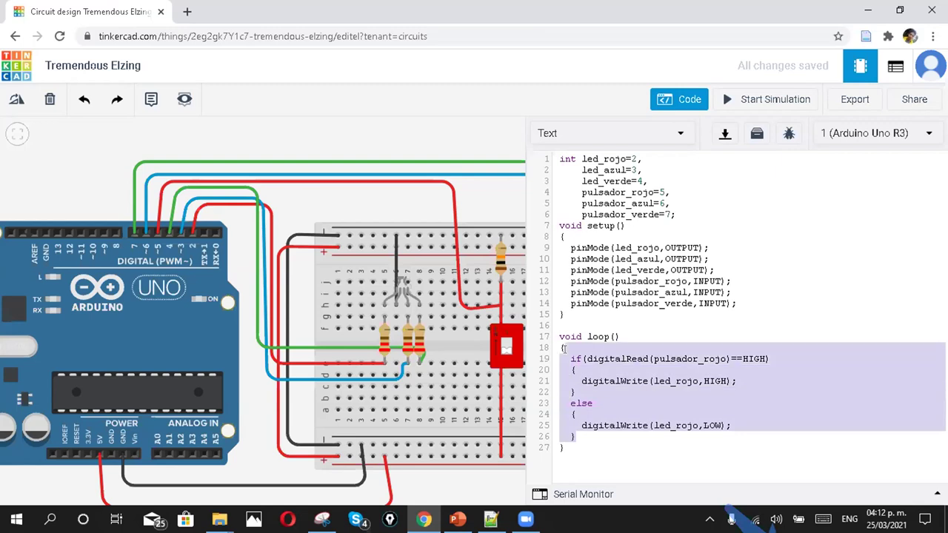
{"action": "left_click", "coordinate": [583, 438]}
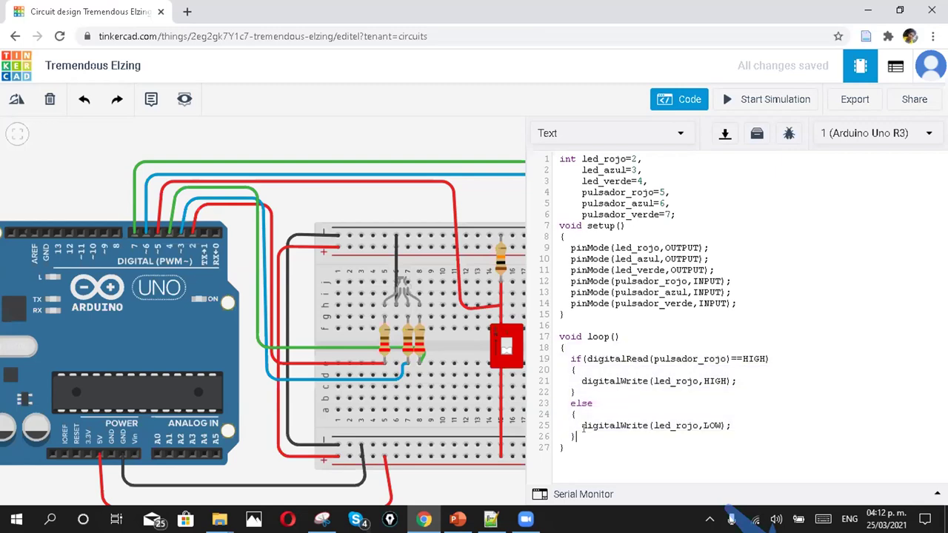
{"action": "key", "text": "ctrl+v"}
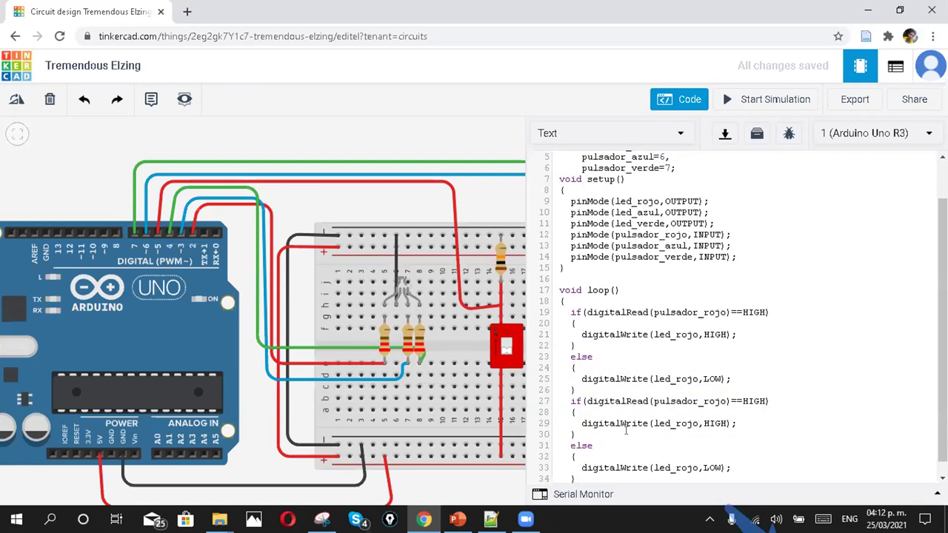
{"action": "key", "text": "ctrl+v"}
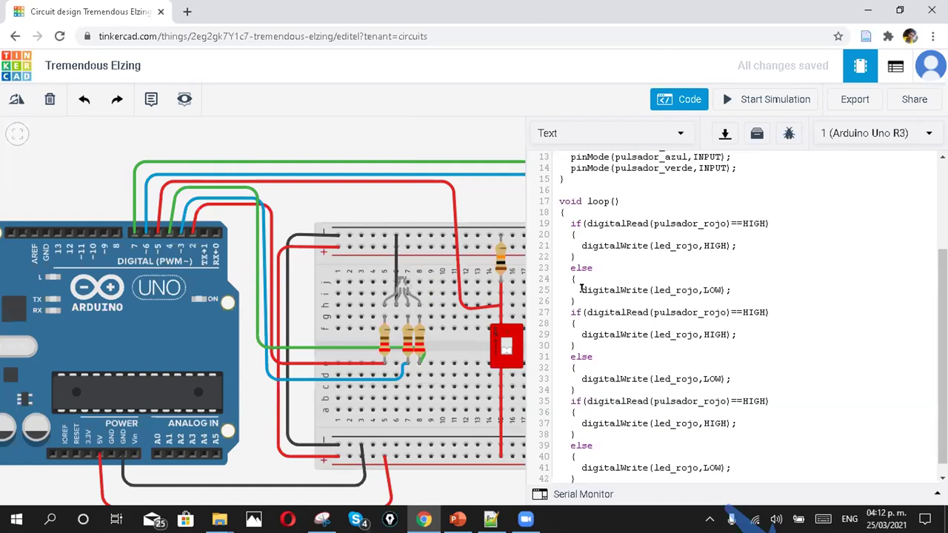
Separate the three if/else blocks with two blank lines each and add one blank line above the first block
{"action": "key", "text": "Return"}
{"action": "key", "text": "Return"}
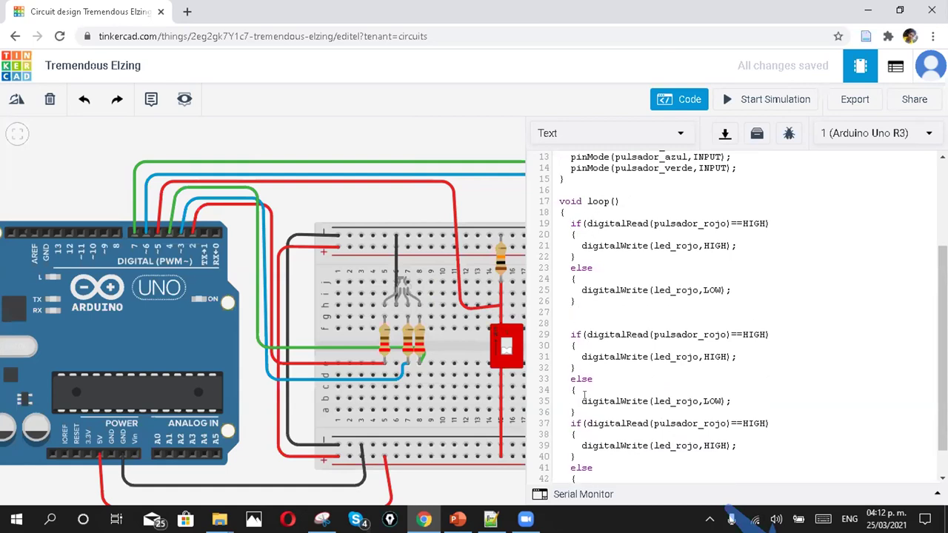
{"action": "left_click", "coordinate": [584, 412]}
{"action": "key", "text": "Return"}
{"action": "key", "text": "Return"}
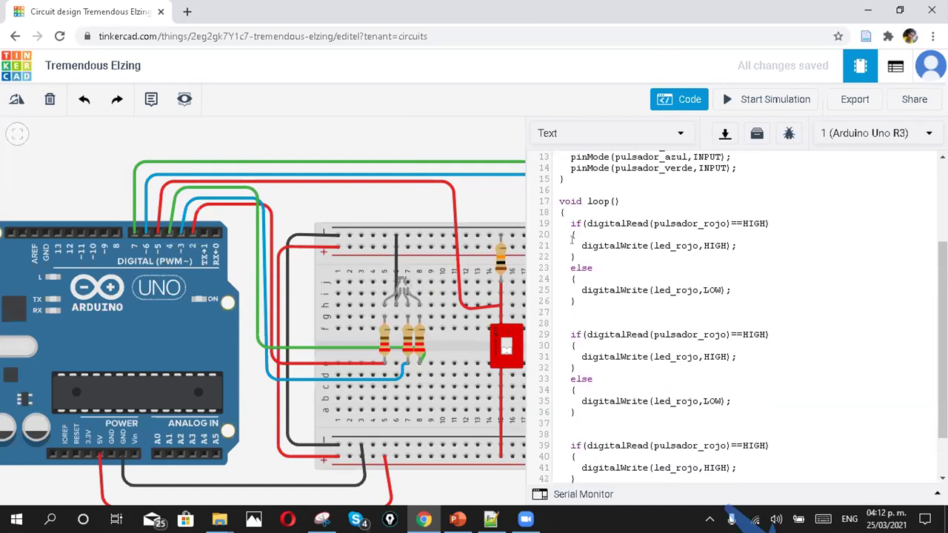
{"action": "key", "text": "Return"}
{"action": "scroll", "coordinate": [599, 284], "scroll_direction": "down", "scroll_amount": 2}
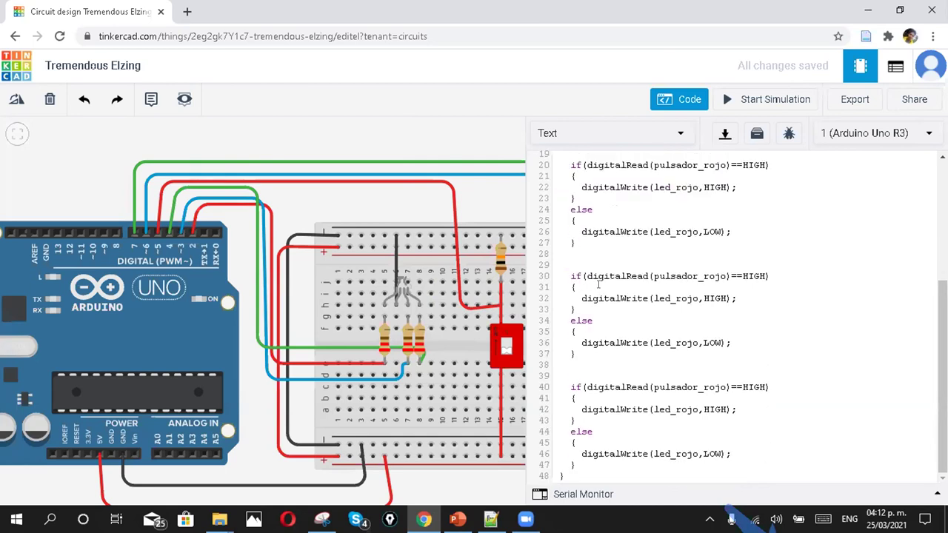
Change the second if condition to read pulsador_azul
{"action": "left_click", "coordinate": [703, 275], "text": "shift"}
{"action": "type", "text": "AZ"}
{"action": "key", "text": "BackSpace"}
{"action": "key", "text": "BackSpace"}
{"action": "type", "text": "azul"}
{"action": "key", "text": "Left"}
Replace led_rojo with led_azul in both digitalWrite statements of the second if/else block
{"action": "key", "text": "BackSpace"}
{"action": "key", "text": "BackSpace"}
{"action": "key", "text": "BackSpace"}
{"action": "key", "text": "BackSpace"}
{"action": "type", "text": "a"}
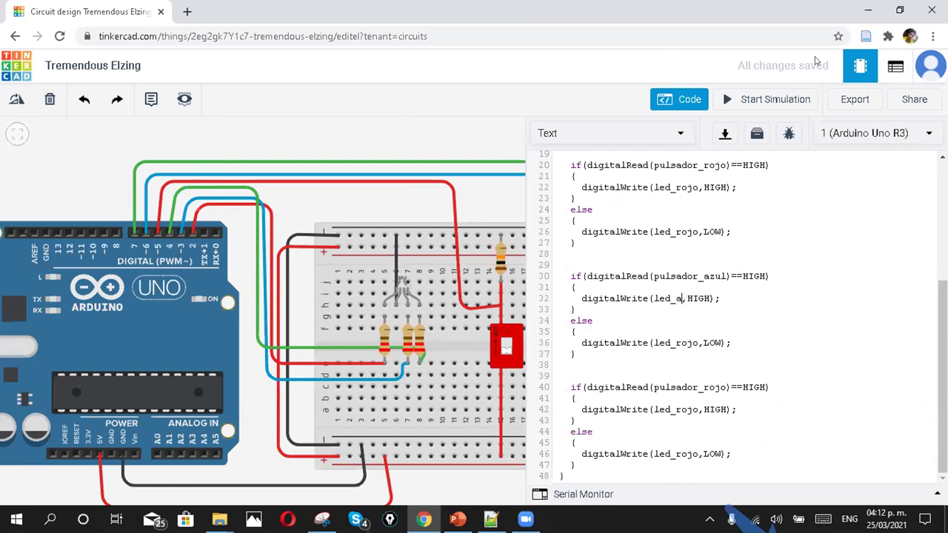
{"action": "type", "text": "zul"}
{"action": "key", "text": "BackSpace"}
{"action": "key", "text": "BackSpace"}
{"action": "key", "text": "BackSpace"}
{"action": "key", "text": "BackSpace"}
{"action": "type", "text": "azul"}
Change the third if condition to read pulsador_verde
{"action": "key", "text": "BackSpace"}
{"action": "key", "text": "BackSpace"}
{"action": "key", "text": "BackSpace"}
{"action": "key", "text": "BackSpace"}
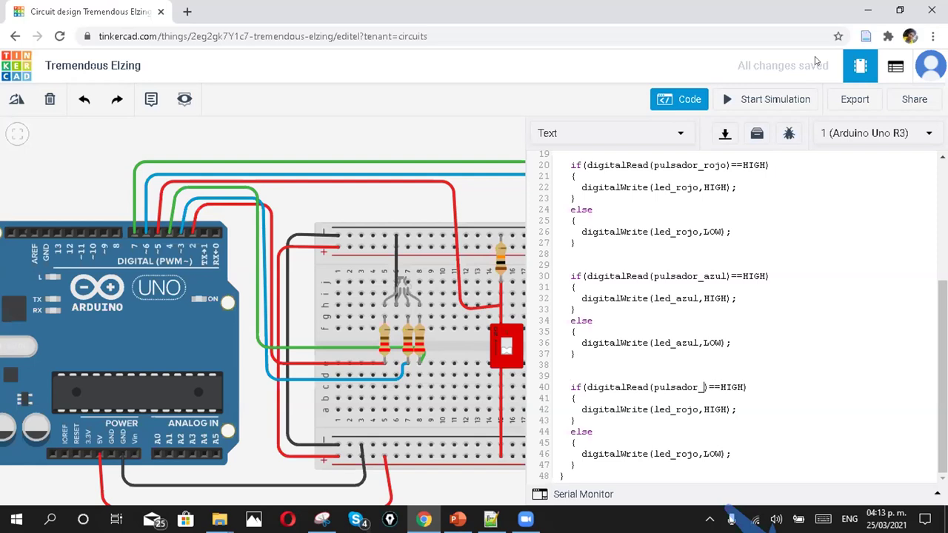
{"action": "type", "text": "verde"}
Replace led_rojo with led_verde in both digitalWrite statements of the third if/else block
{"action": "key", "text": "Down"}
{"action": "key", "text": "Down"}
{"action": "key", "text": "Delete"}
{"action": "key", "text": "BackSpace"}
{"action": "key", "text": "BackSpace"}
{"action": "key", "text": "BackSpace"}
{"action": "type", "text": "verde"}
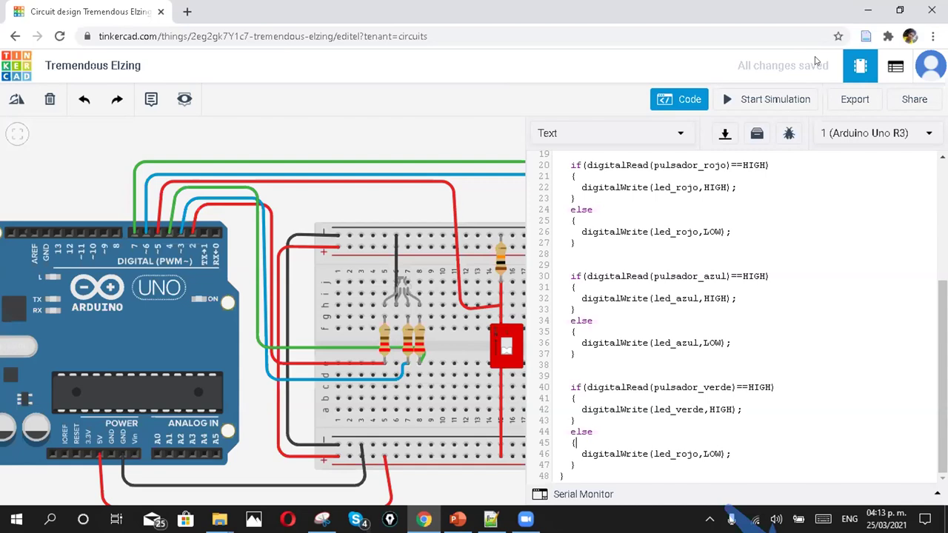
{"action": "key", "text": "BackSpace"}
{"action": "key", "text": "BackSpace"}
{"action": "key", "text": "BackSpace"}
{"action": "key", "text": "BackSpace"}
{"action": "type", "text": "verde"}
Review the finished sketch, hide the code editor and start the simulation
{"action": "scroll", "coordinate": [705, 259], "scroll_direction": "up", "scroll_amount": 2}
{"action": "scroll", "coordinate": [737, 266], "scroll_direction": "down", "scroll_amount": 2}
{"action": "scroll", "coordinate": [706, 250], "scroll_direction": "up", "scroll_amount": 5}
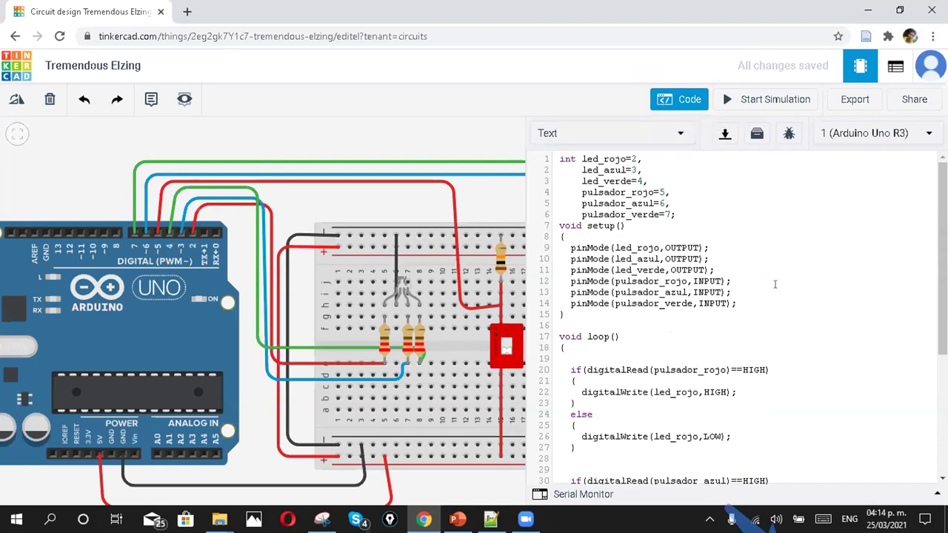
{"action": "scroll", "coordinate": [775, 283], "scroll_direction": "down", "scroll_amount": 3}
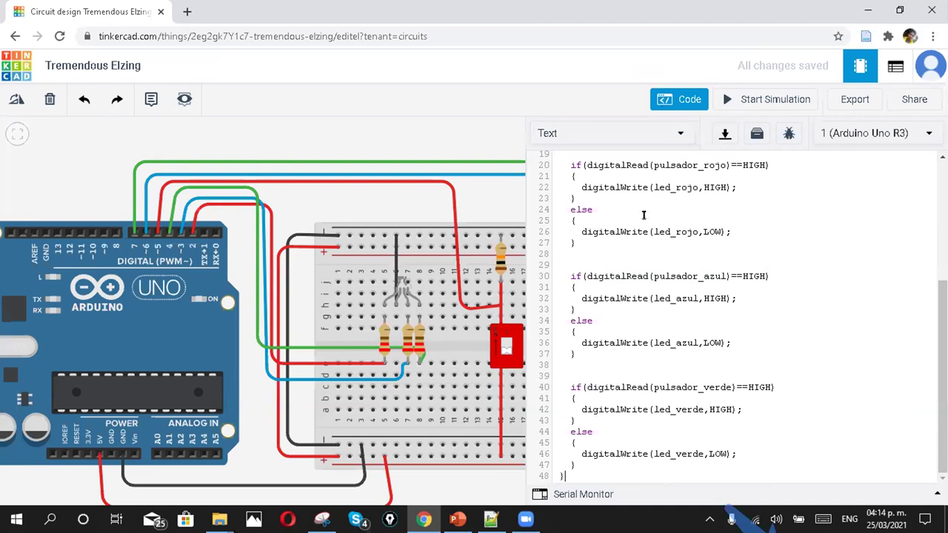
{"action": "left_click", "coordinate": [679, 99]}
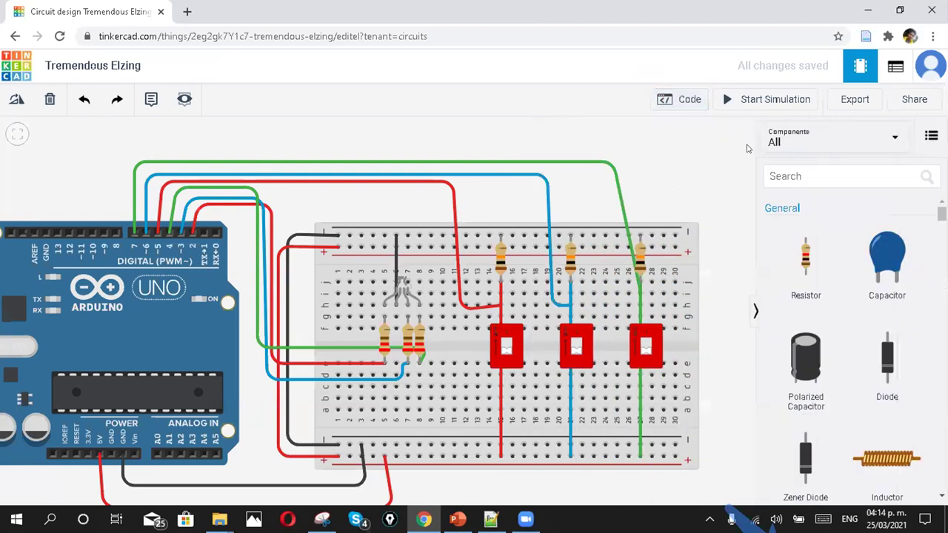
{"action": "scroll", "coordinate": [680, 205], "scroll_direction": "down", "scroll_amount": 1}
{"action": "left_click", "coordinate": [751, 104]}
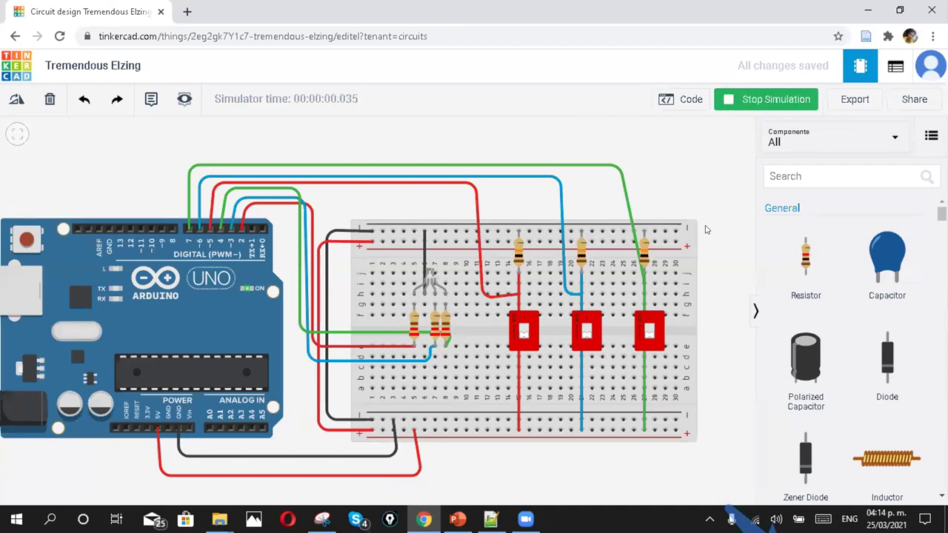
Turn on DIP switch 1 in the running simulation and inspect the RGB LED and the switch wiring up close
{"action": "left_click", "coordinate": [585, 323]}
{"action": "scroll", "coordinate": [585, 320], "scroll_direction": "up", "scroll_amount": 2}
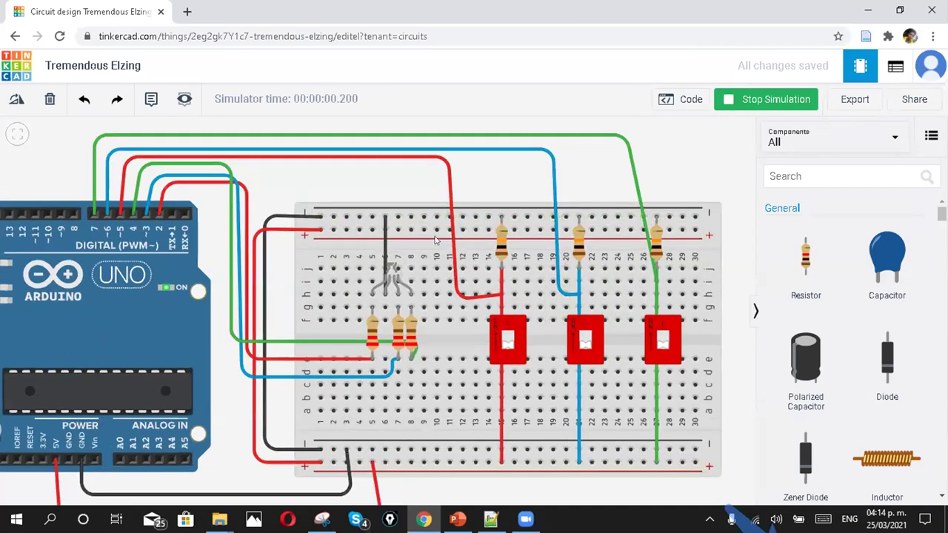
{"action": "left_click", "coordinate": [511, 335]}
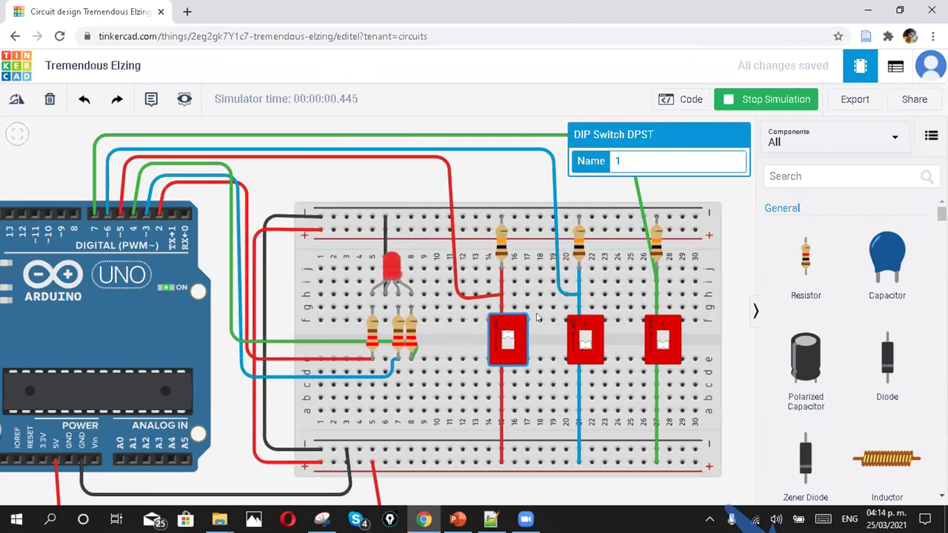
{"action": "scroll", "coordinate": [506, 321], "scroll_direction": "up", "scroll_amount": 3}
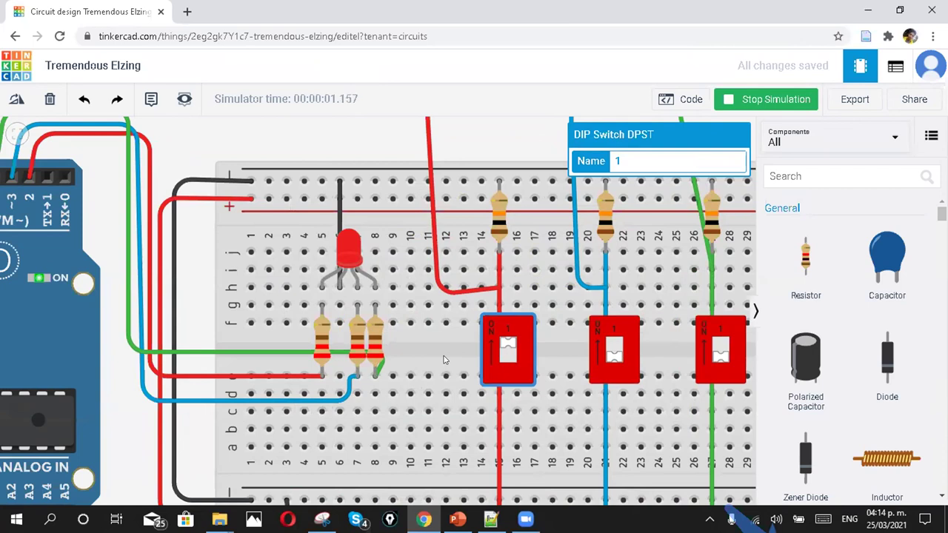
{"action": "scroll", "coordinate": [505, 346], "scroll_direction": "up", "scroll_amount": 1}
{"action": "scroll", "coordinate": [533, 367], "scroll_direction": "up", "scroll_amount": 1}
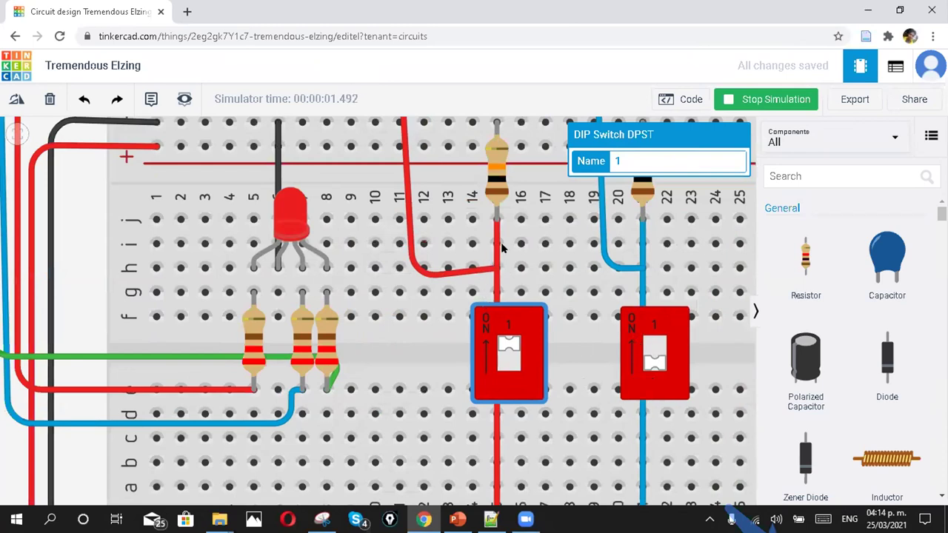
{"action": "scroll", "coordinate": [500, 248], "scroll_direction": "down", "scroll_amount": 1}
{"action": "scroll", "coordinate": [501, 249], "scroll_direction": "down", "scroll_amount": 3}
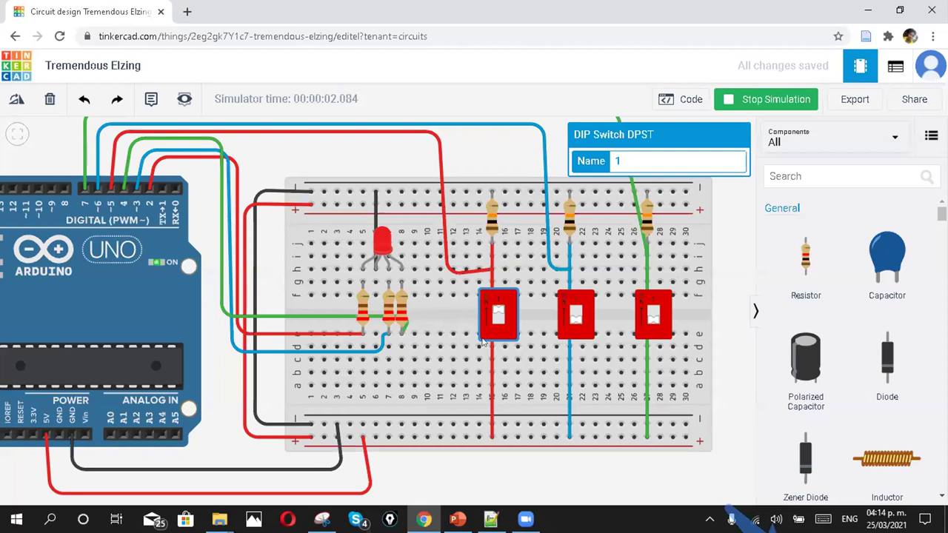
Turn off DIP switch 1, and test switches 2 and 3 individually, leaving all three off
{"action": "left_click", "coordinate": [501, 319]}
{"action": "left_click", "coordinate": [578, 317]}
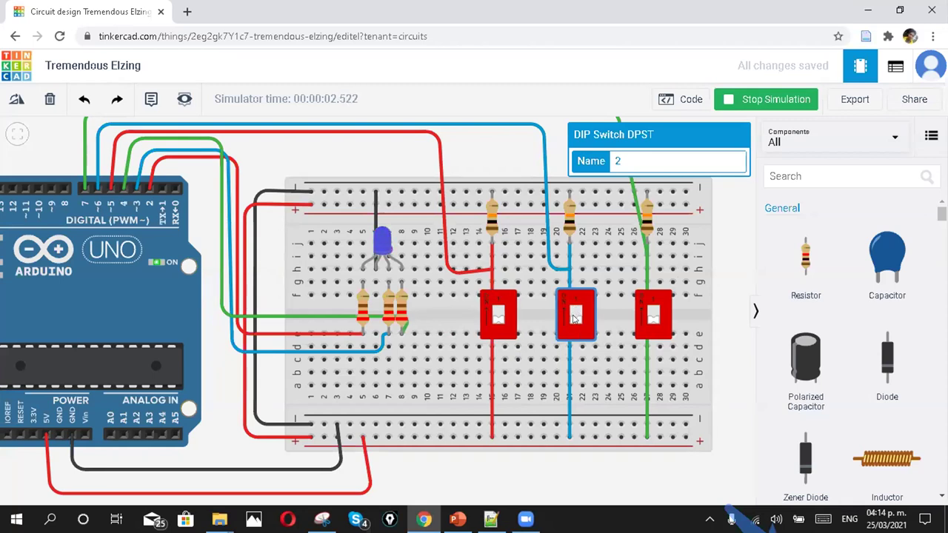
{"action": "left_click", "coordinate": [656, 312]}
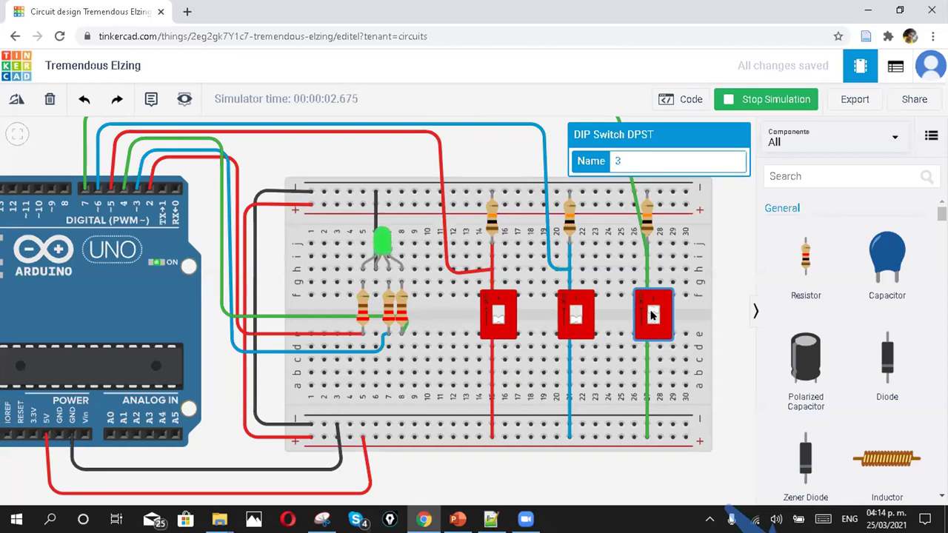
{"action": "left_click", "coordinate": [655, 314]}
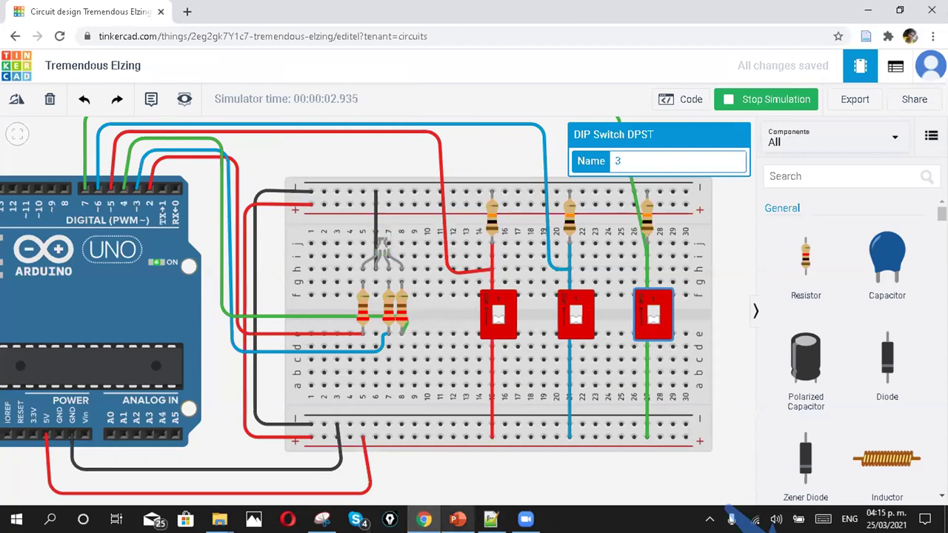
Check the RGB colour chart slide in PowerPoint, return to Tinkercad and turn on DIP switches 1 and 3 together
{"action": "left_click", "coordinate": [457, 520]}
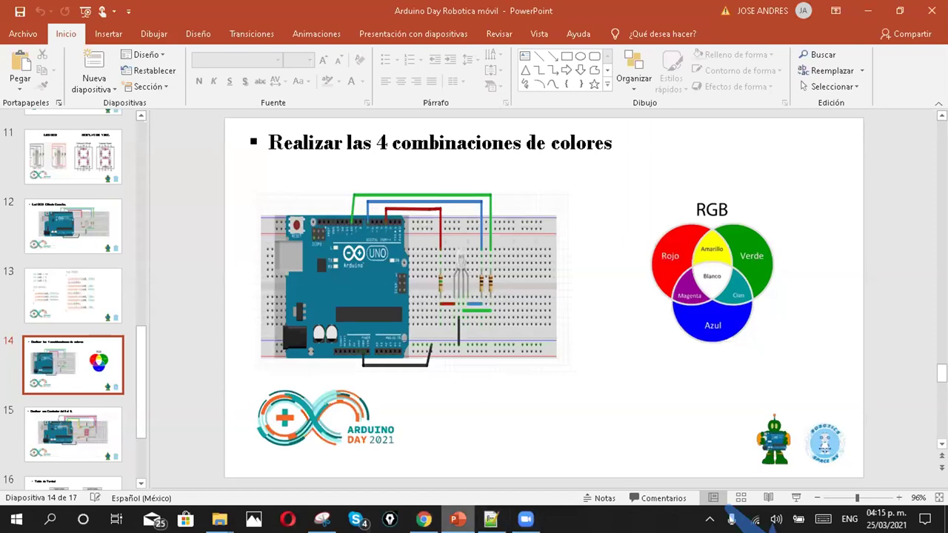
{"action": "mouse_move", "coordinate": [424, 519]}
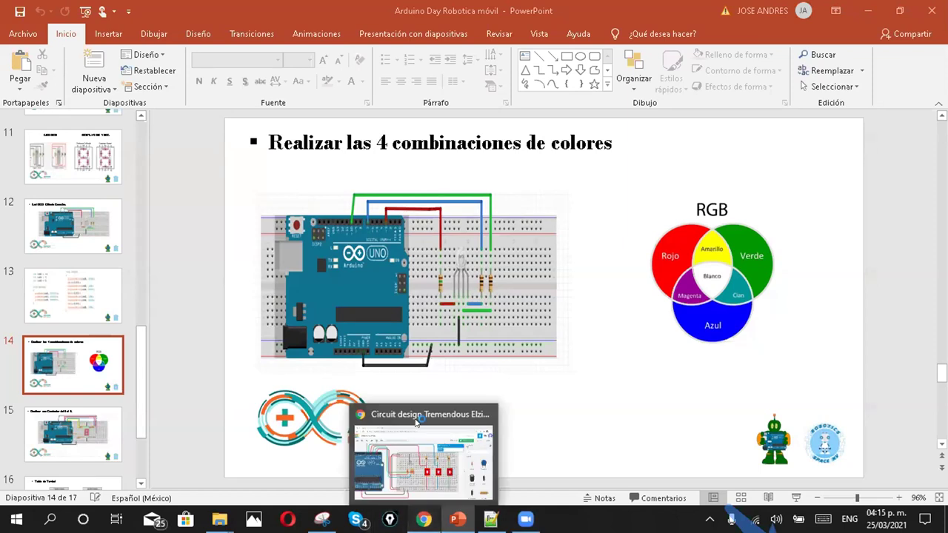
{"action": "left_click", "coordinate": [420, 437]}
{"action": "left_click", "coordinate": [497, 307]}
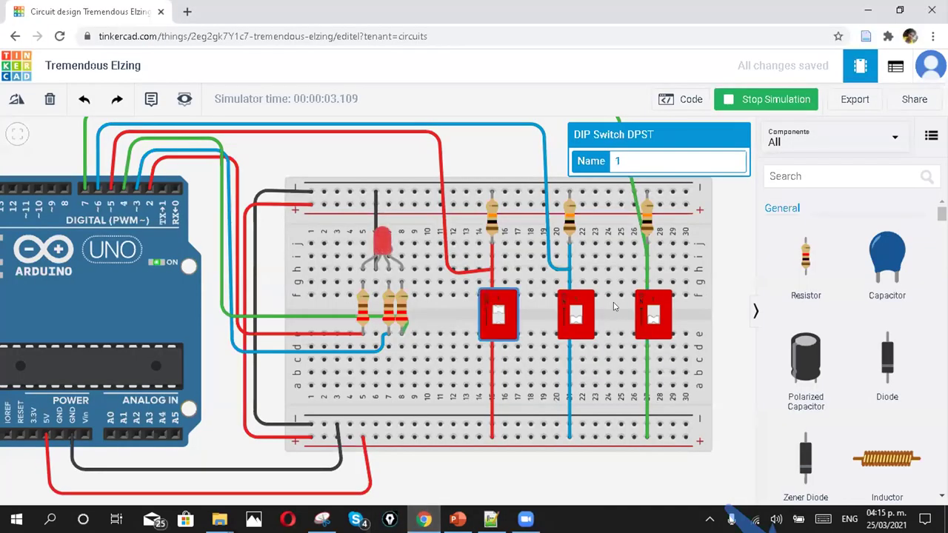
{"action": "left_click", "coordinate": [653, 311]}
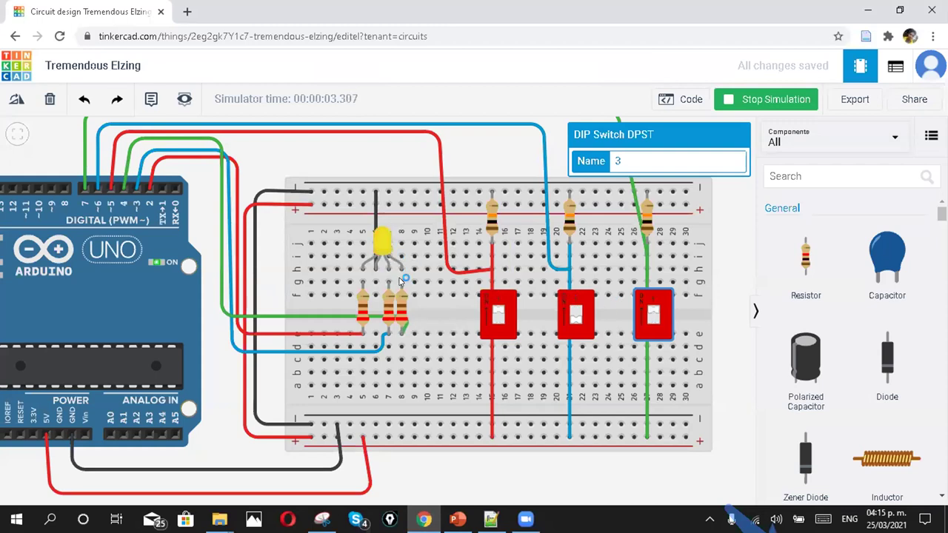
Compare the LED colour for switches 1 and 3 with the PowerPoint colour chart and return to the Tinkercad circuit
{"action": "key", "text": "alt+Tab"}
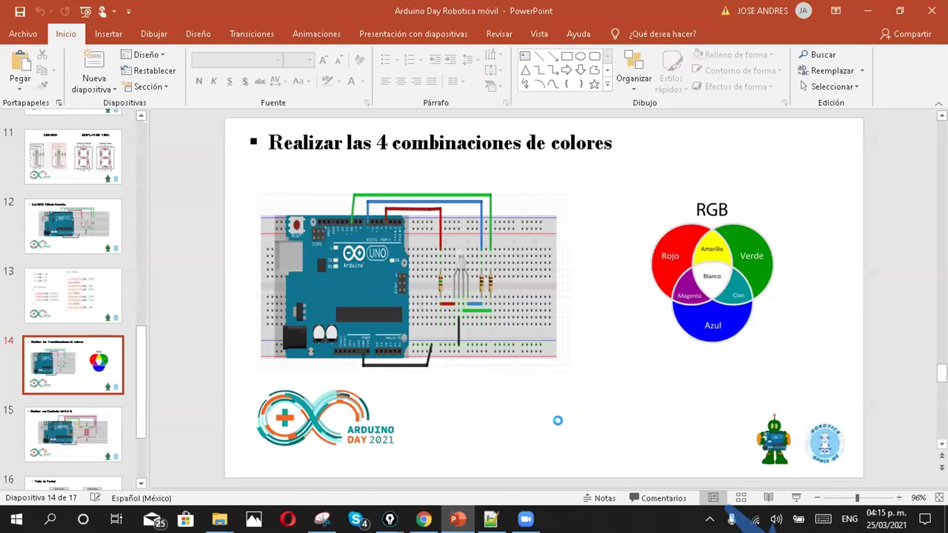
{"action": "mouse_move", "coordinate": [423, 519]}
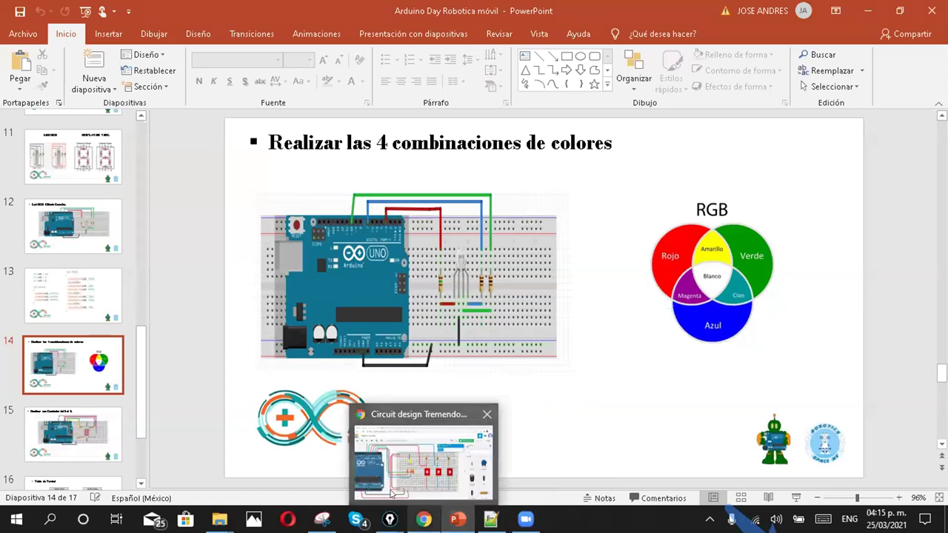
{"action": "key", "text": "ctrl+shift+h"}
{"action": "left_click", "coordinate": [437, 519]}
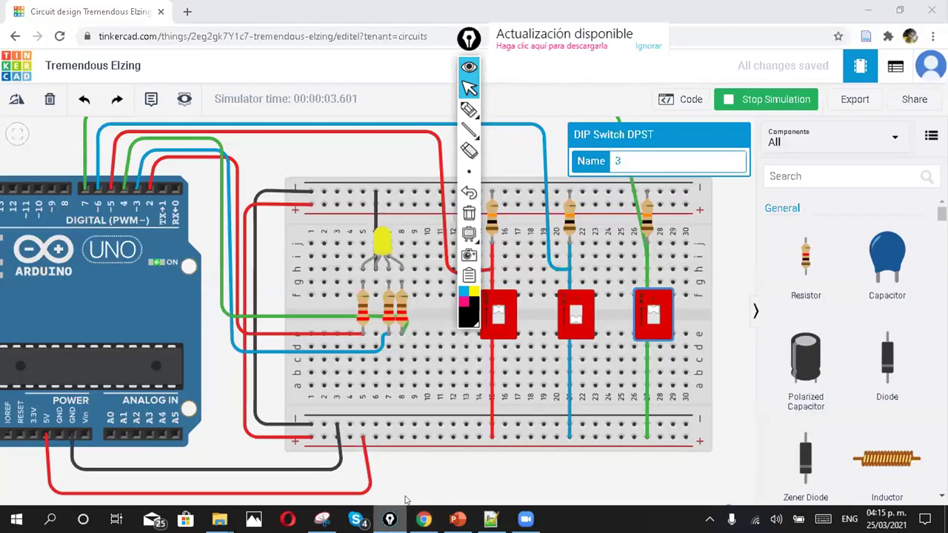
{"action": "right_click", "coordinate": [400, 511]}
{"action": "left_click", "coordinate": [355, 491]}
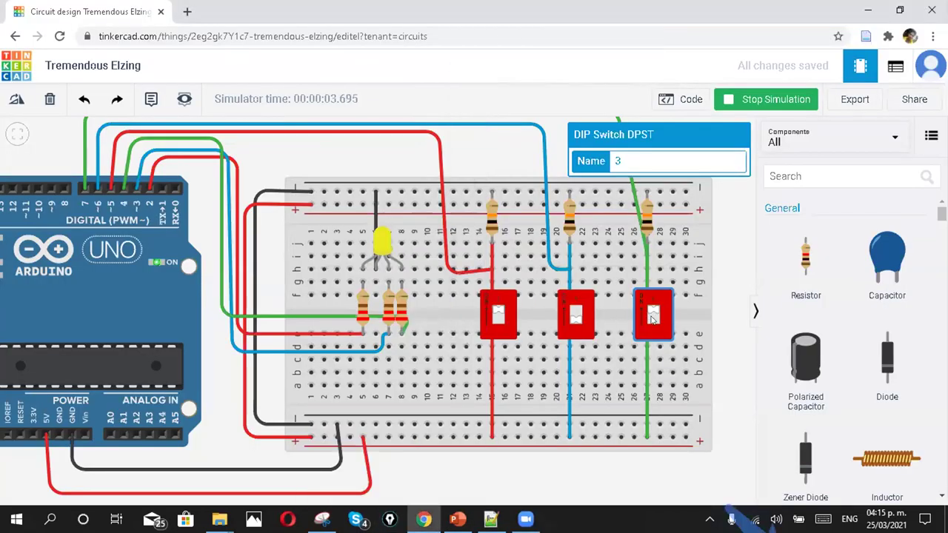
Combine DIP switches 1 and 2 with switch 3 off, and compare the LED colour with the PowerPoint chart
{"action": "left_click", "coordinate": [570, 315]}
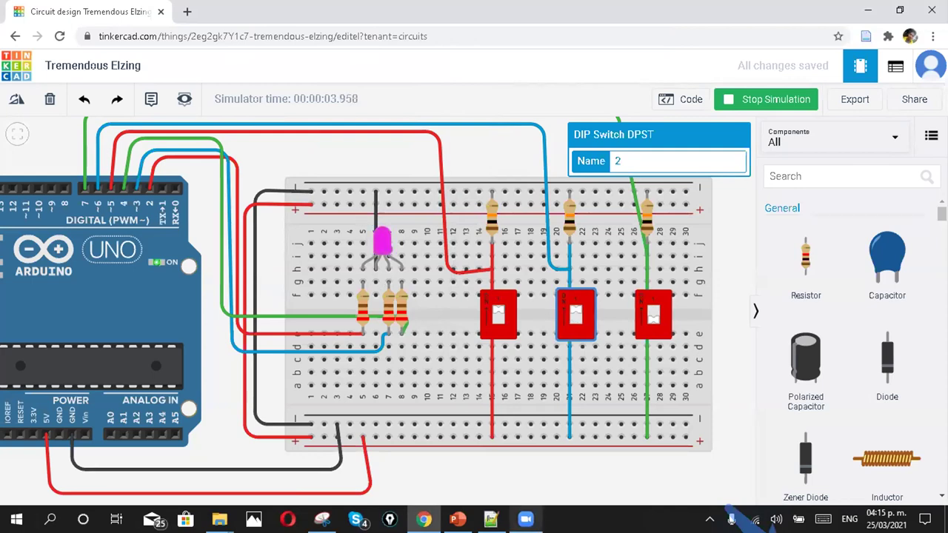
{"action": "left_click", "coordinate": [457, 520]}
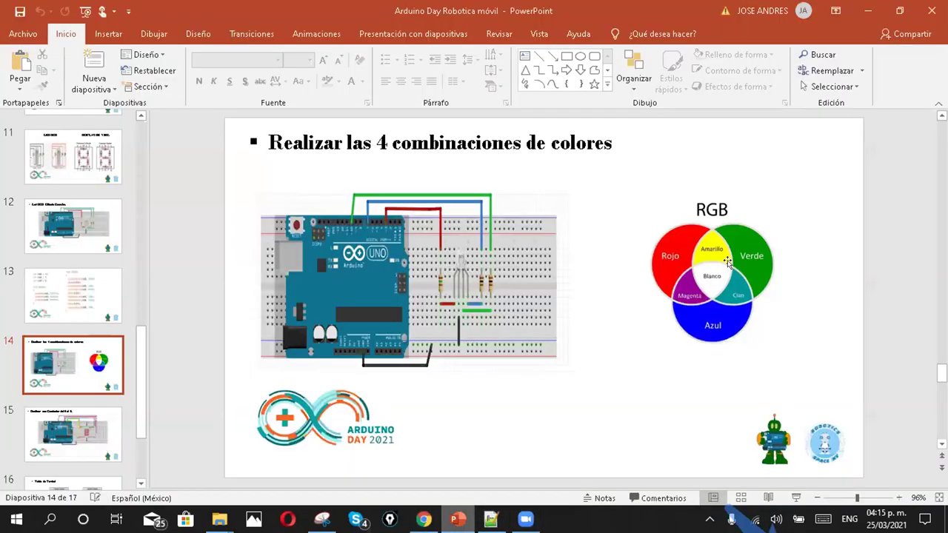
{"action": "left_click", "coordinate": [424, 519]}
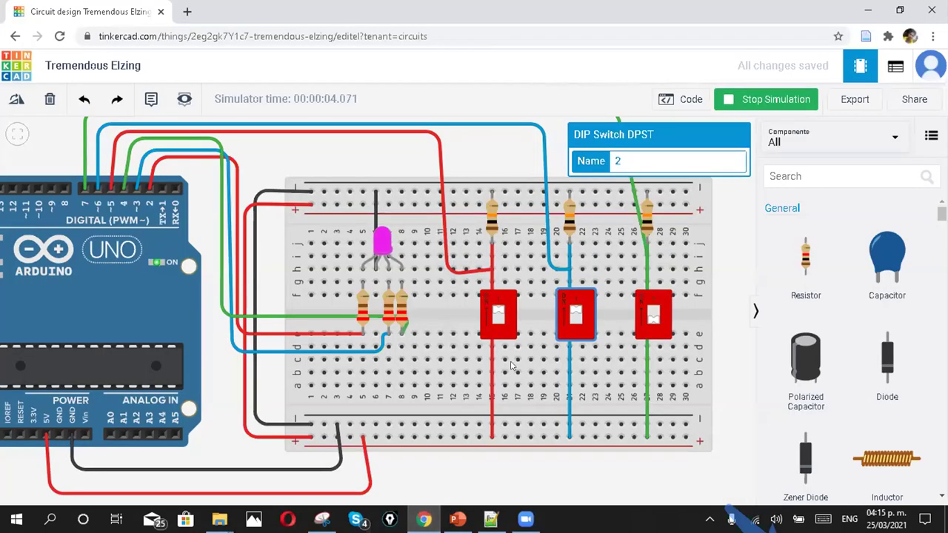
Turn off DIP switch 1 and turn on switch 3 alongside switch 2, and compare the LED colour with the PowerPoint chart
{"action": "left_click", "coordinate": [498, 315]}
{"action": "left_click", "coordinate": [650, 318]}
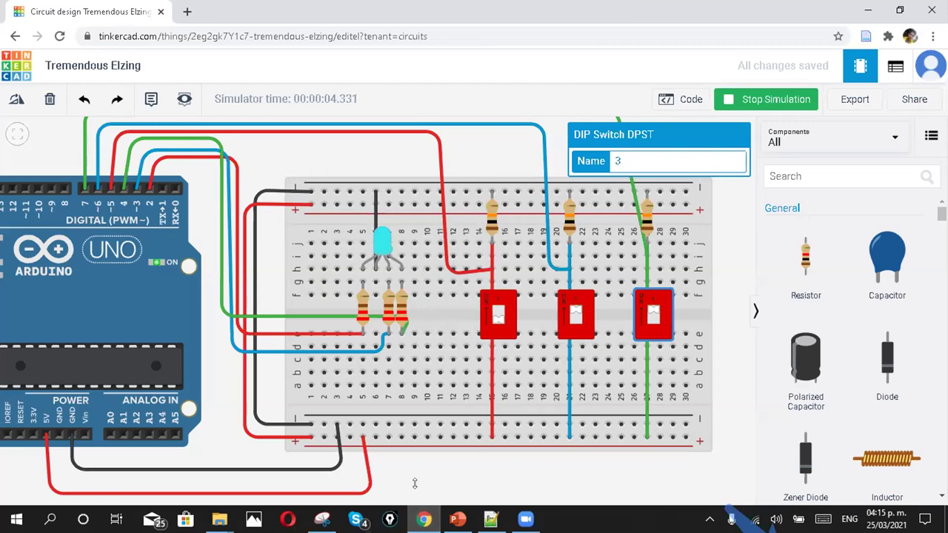
{"action": "left_click", "coordinate": [457, 518]}
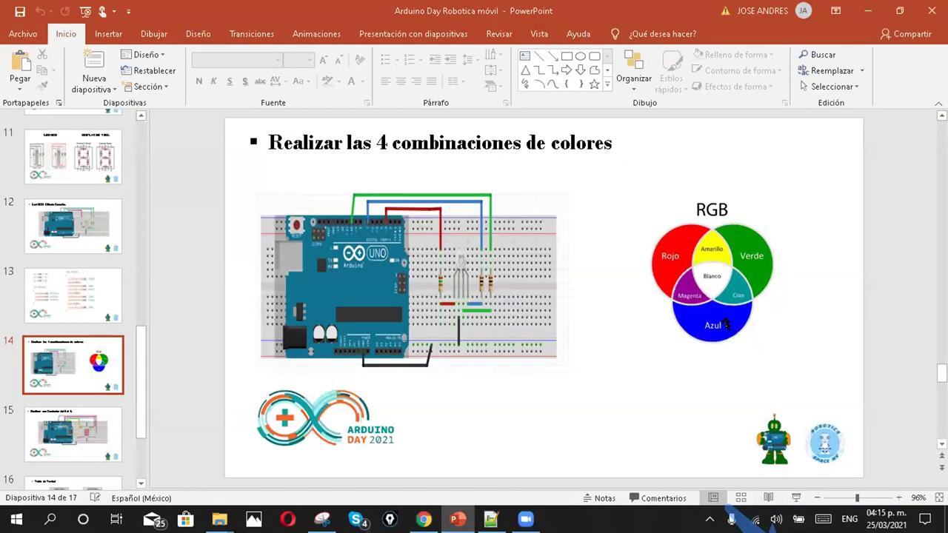
{"action": "left_click", "coordinate": [424, 518]}
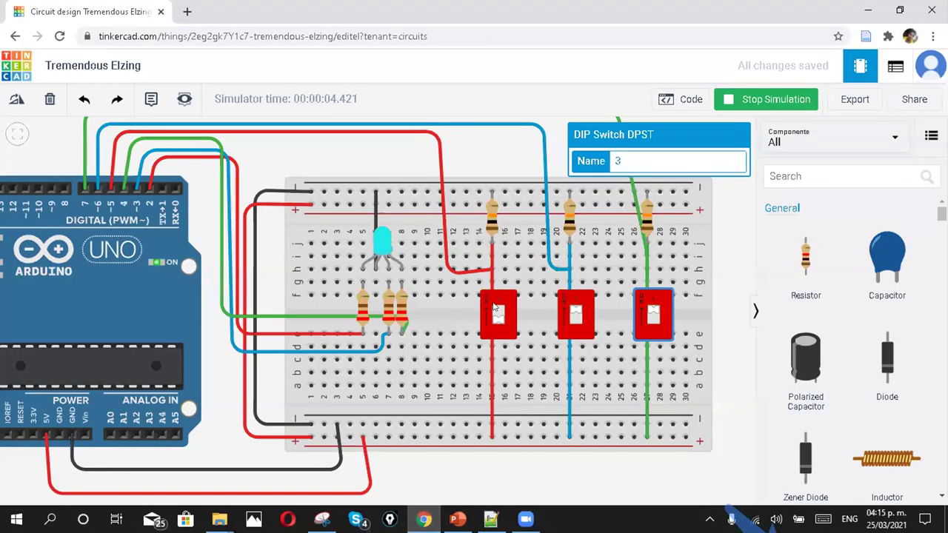
Turn on DIP switch 1 as well to test all three colours together, and deselect the switch
{"action": "left_click", "coordinate": [496, 314]}
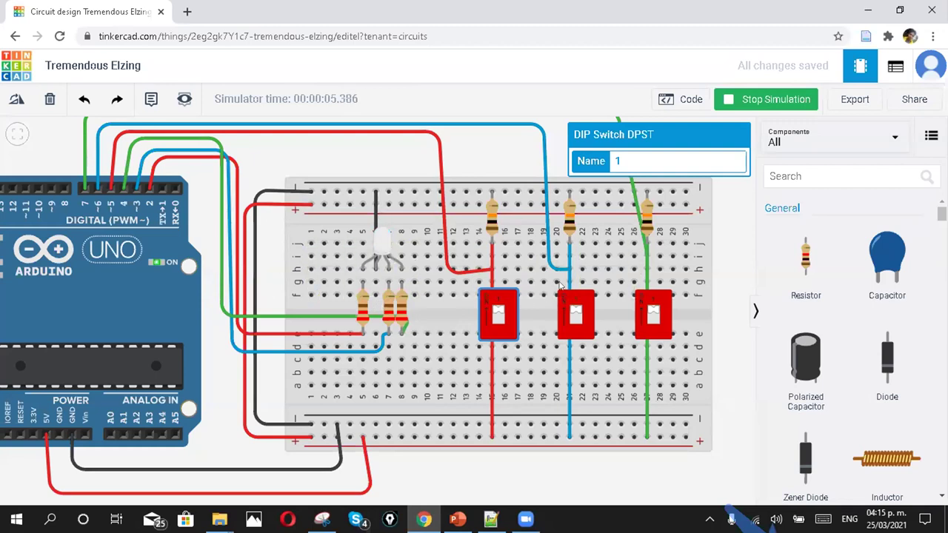
{"action": "scroll", "coordinate": [559, 275], "scroll_direction": "down", "scroll_amount": 2}
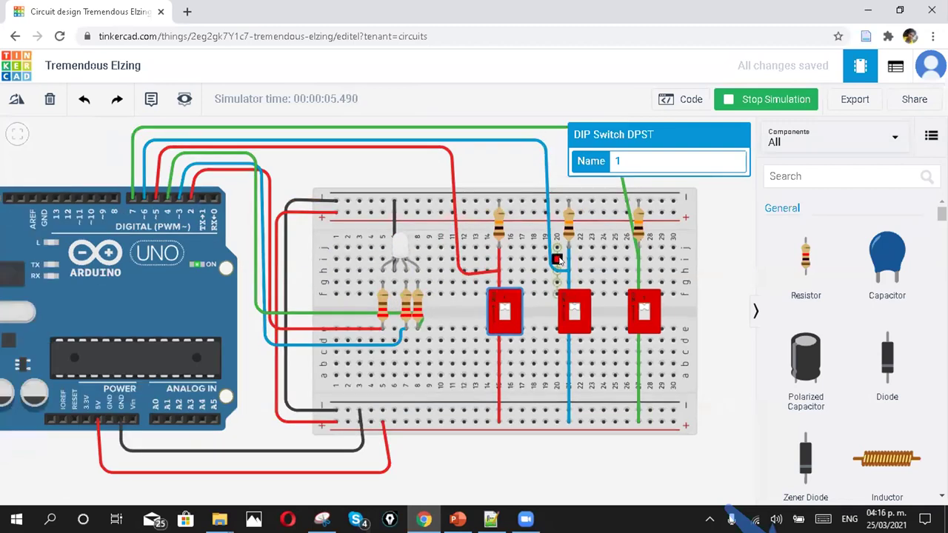
{"action": "left_click", "coordinate": [481, 183]}
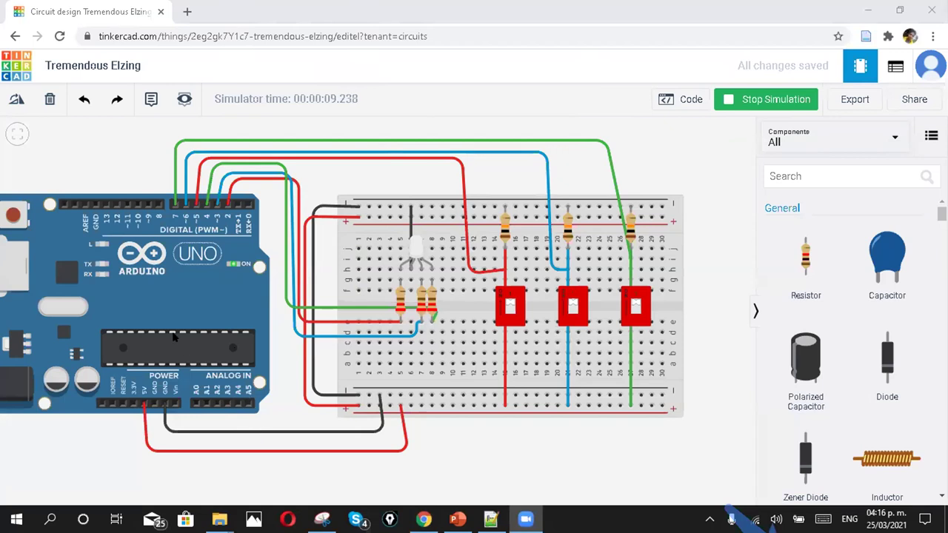
Leave the finished RGB circuit and bring up the list of circuit designs on the Tinkercad dashboard
{"action": "left_click", "coordinate": [15, 72]}
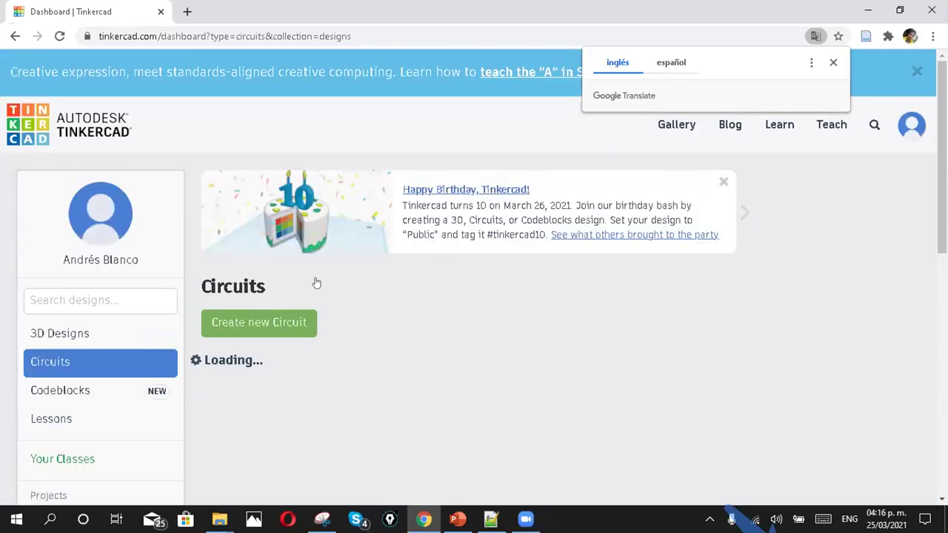
{"action": "scroll", "coordinate": [358, 300], "scroll_direction": "down", "scroll_amount": 2}
{"action": "scroll", "coordinate": [358, 300], "scroll_direction": "up", "scroll_amount": 1}
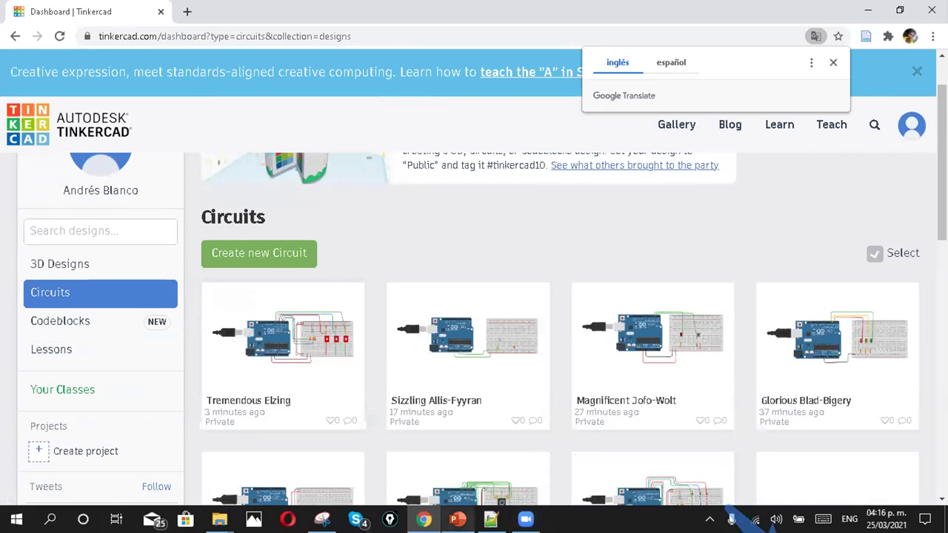
Switch to PowerPoint and present slide 11 with the RGB LED and seven-segment display pinouts full screen
{"action": "left_click", "coordinate": [458, 520]}
{"action": "scroll", "coordinate": [66, 263], "scroll_direction": "up", "scroll_amount": 1}
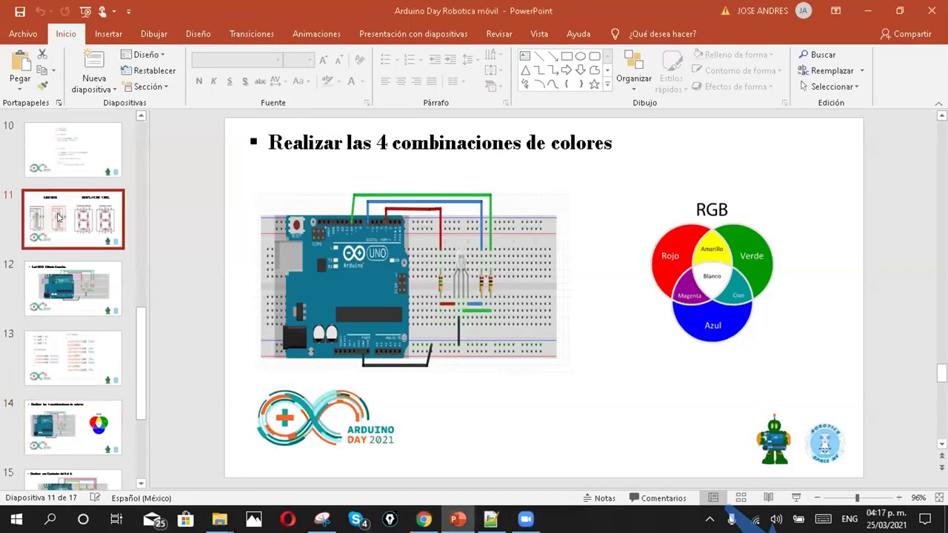
{"action": "left_click", "coordinate": [70, 207]}
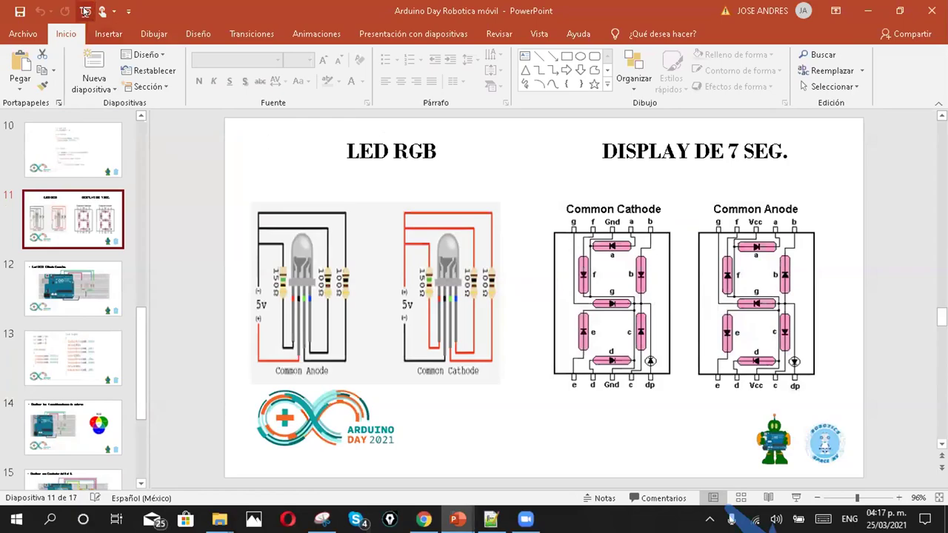
{"action": "left_click", "coordinate": [85, 12]}
{"action": "key", "text": "Escape"}
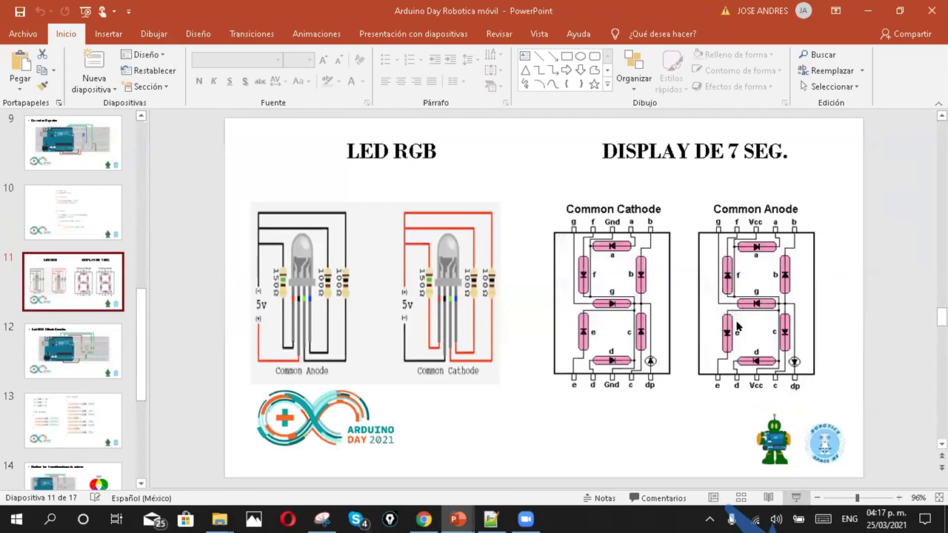
{"action": "key", "text": "shift+F5"}
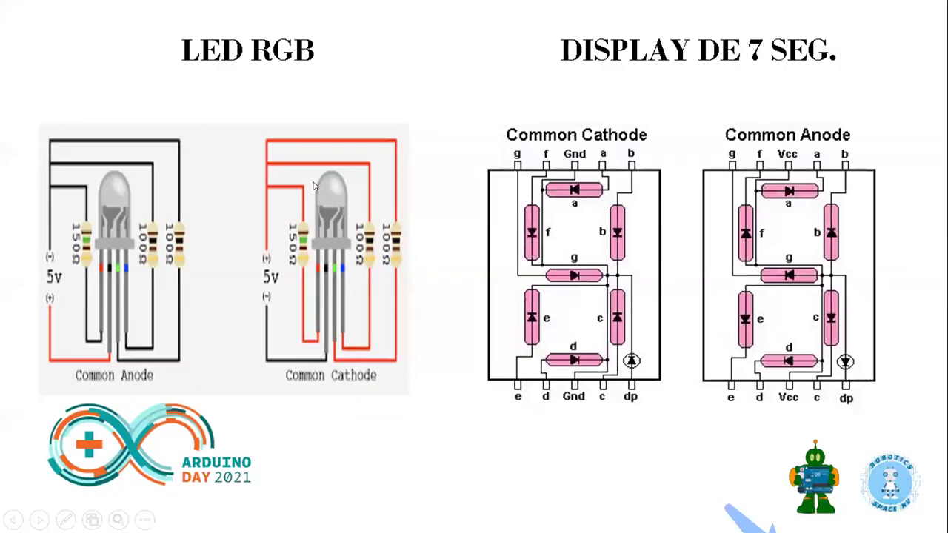
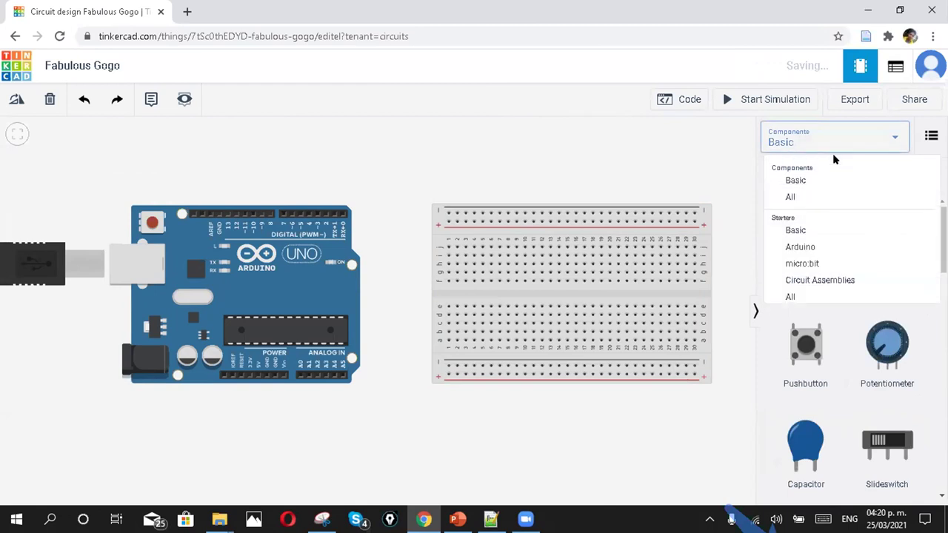
List all components and place a 7 Segment Display across the breadboard's centre gap at columns 7 to 11
{"action": "key", "text": "Return"}
{"action": "scroll", "coordinate": [898, 341], "scroll_direction": "down", "scroll_amount": 15}
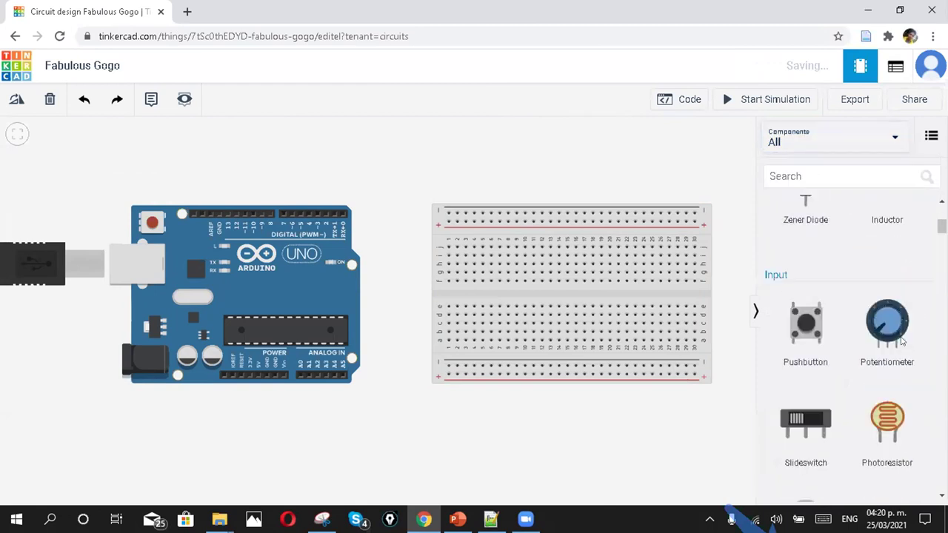
{"action": "scroll", "coordinate": [896, 362], "scroll_direction": "down", "scroll_amount": 15}
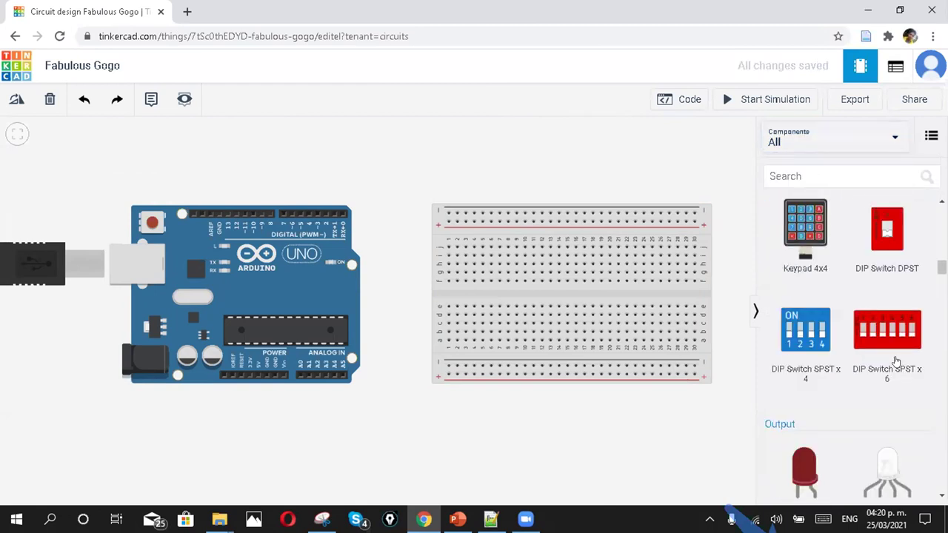
{"action": "scroll", "coordinate": [800, 317], "scroll_direction": "down", "scroll_amount": 5}
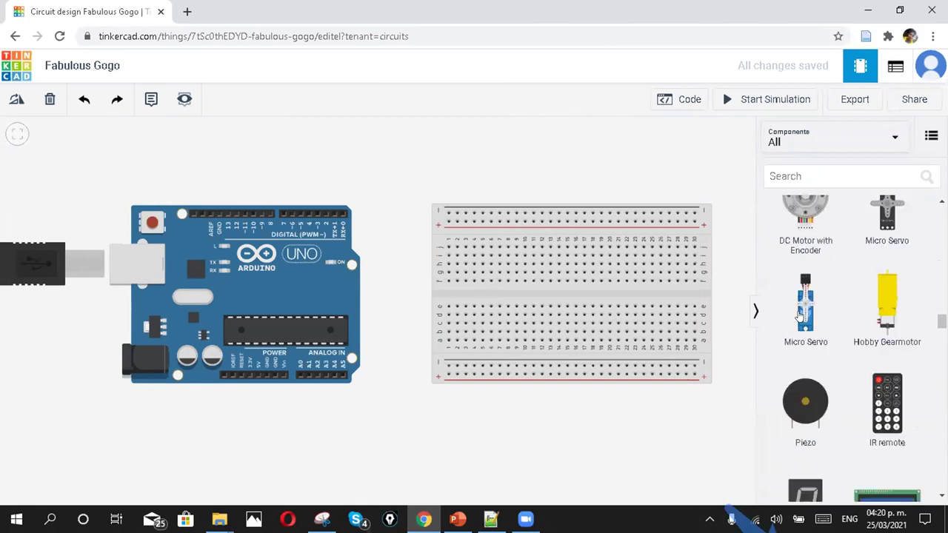
{"action": "left_click_drag", "start_coordinate": [805, 296], "coordinate": [528, 281]}
{"action": "scroll", "coordinate": [523, 250], "scroll_direction": "up", "scroll_amount": 2}
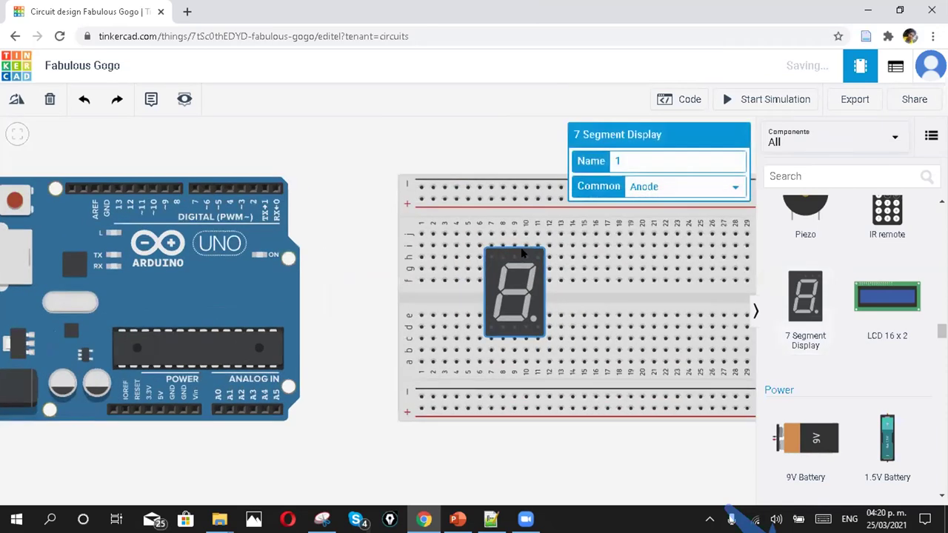
{"action": "scroll", "coordinate": [522, 253], "scroll_direction": "up", "scroll_amount": 1}
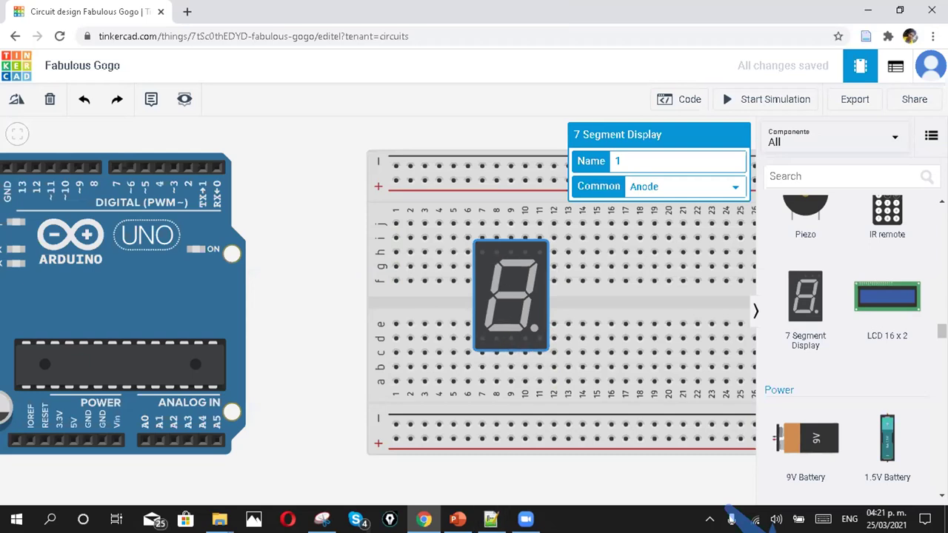
Switch to PowerPoint and consult slide 11 for the common cathode and common anode seven-segment pinouts
{"action": "key", "text": "alt+Tab"}
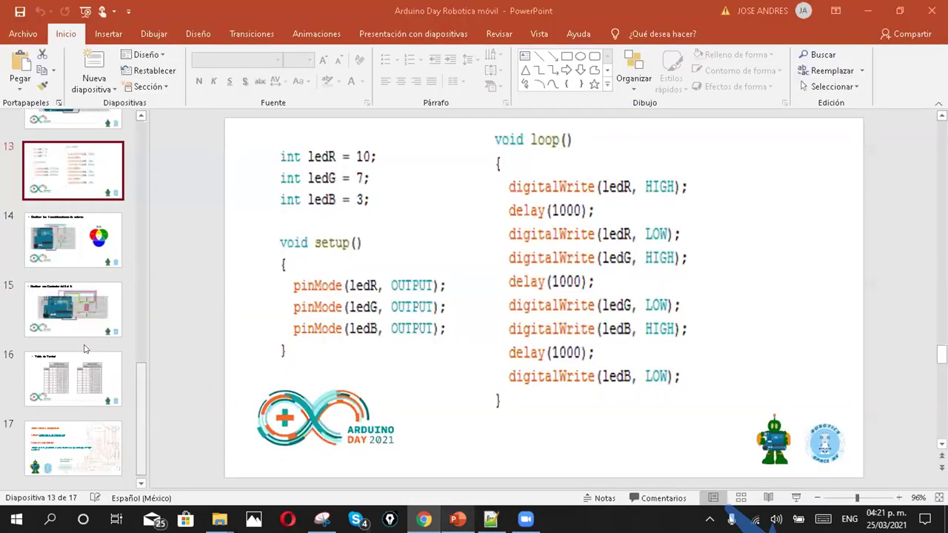
{"action": "scroll", "coordinate": [152, 222], "scroll_direction": "down", "scroll_amount": 2}
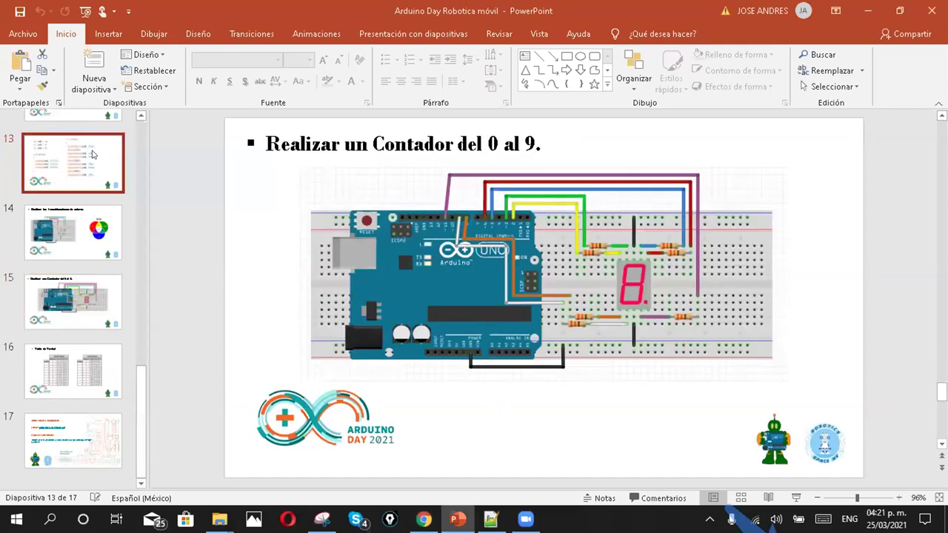
{"action": "left_click", "coordinate": [94, 166]}
{"action": "scroll", "coordinate": [93, 164], "scroll_direction": "up", "scroll_amount": 1}
{"action": "scroll", "coordinate": [92, 164], "scroll_direction": "up", "scroll_amount": 1}
{"action": "left_click", "coordinate": [89, 155]}
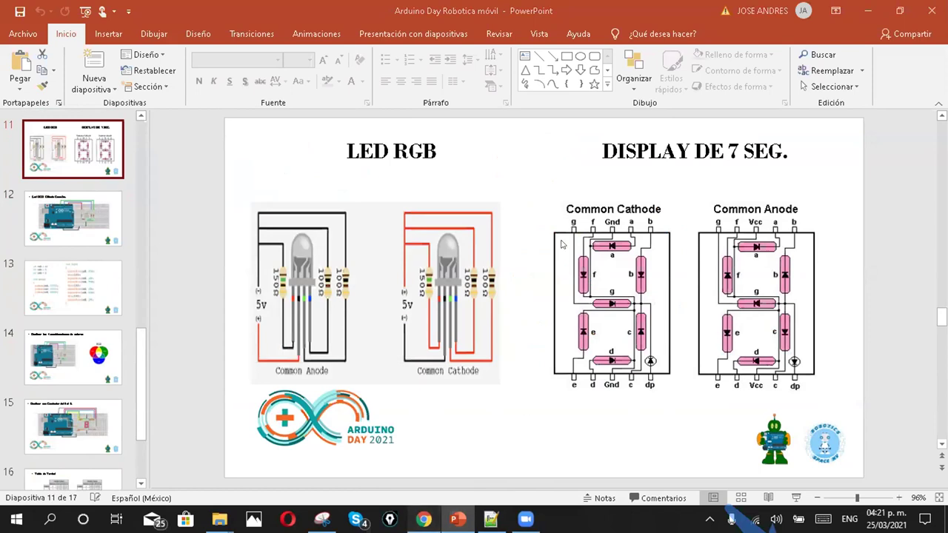
Return to the Tinkercad circuit and check the pin names of the seven-segment display on the breadboard
{"action": "left_click", "coordinate": [423, 519]}
{"action": "left_click", "coordinate": [300, 230]}
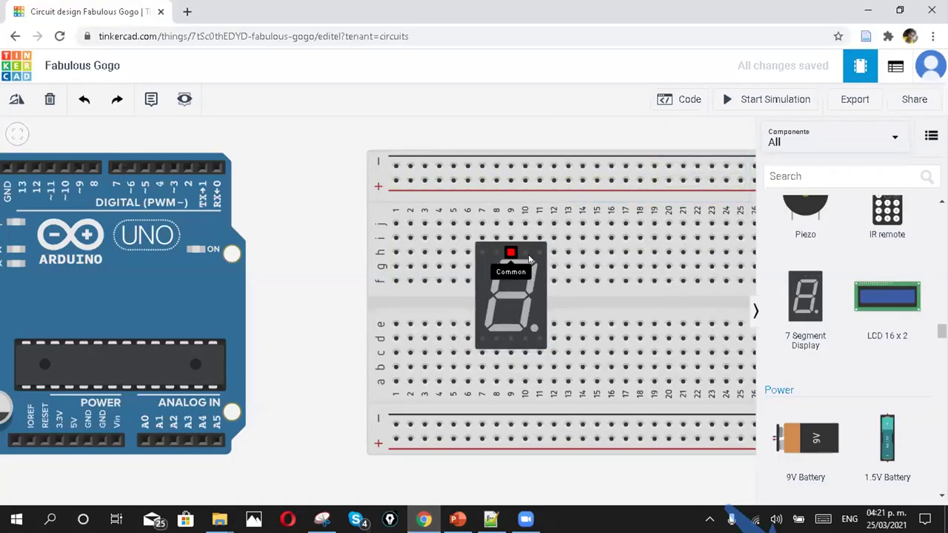
{"action": "scroll", "coordinate": [455, 348], "scroll_direction": "down", "scroll_amount": 3}
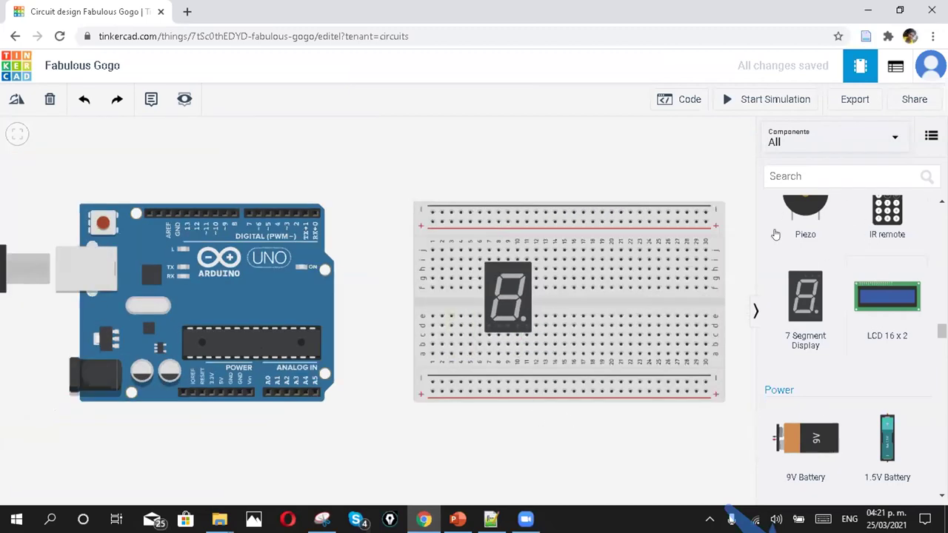
{"action": "scroll", "coordinate": [444, 363], "scroll_direction": "up", "scroll_amount": 1}
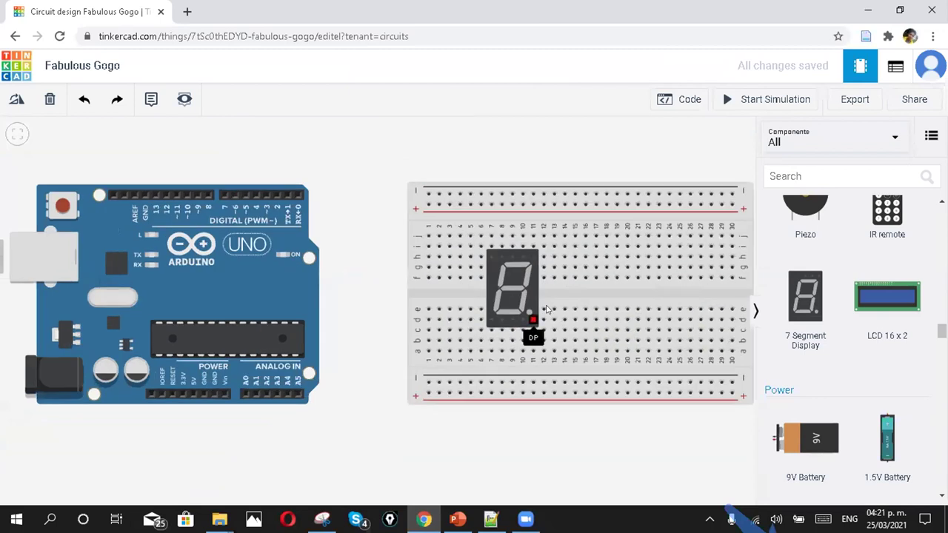
{"action": "scroll", "coordinate": [547, 315], "scroll_direction": "up", "scroll_amount": 1}
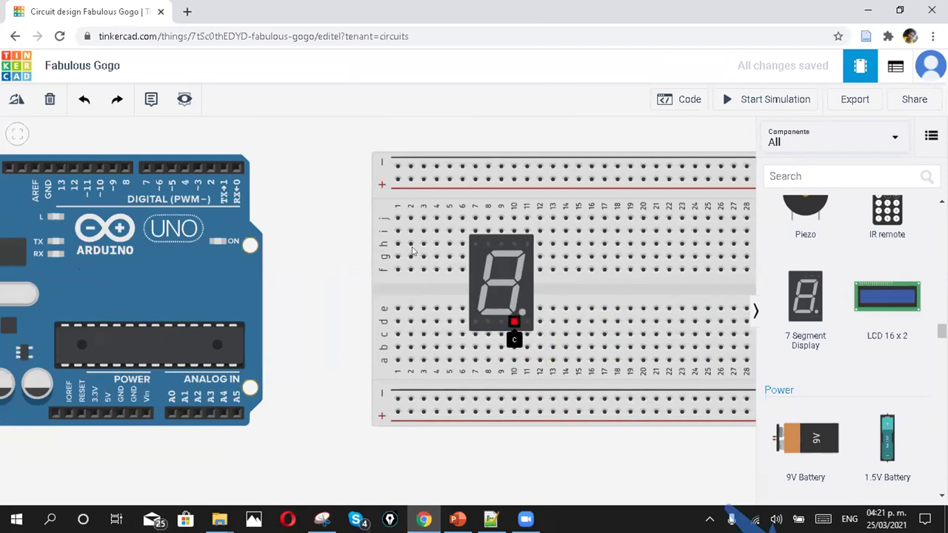
Wire the Arduino's GND pin to the breadboard's lower negative rail and colour the wire black
{"action": "left_click", "coordinate": [133, 413]}
{"action": "left_click", "coordinate": [132, 443]}
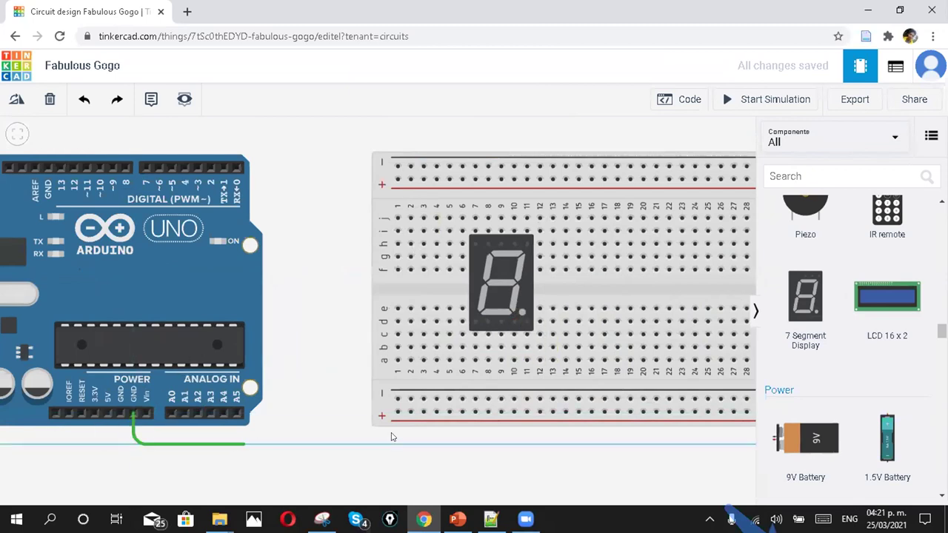
{"action": "left_click", "coordinate": [411, 400]}
{"action": "left_click", "coordinate": [649, 162]}
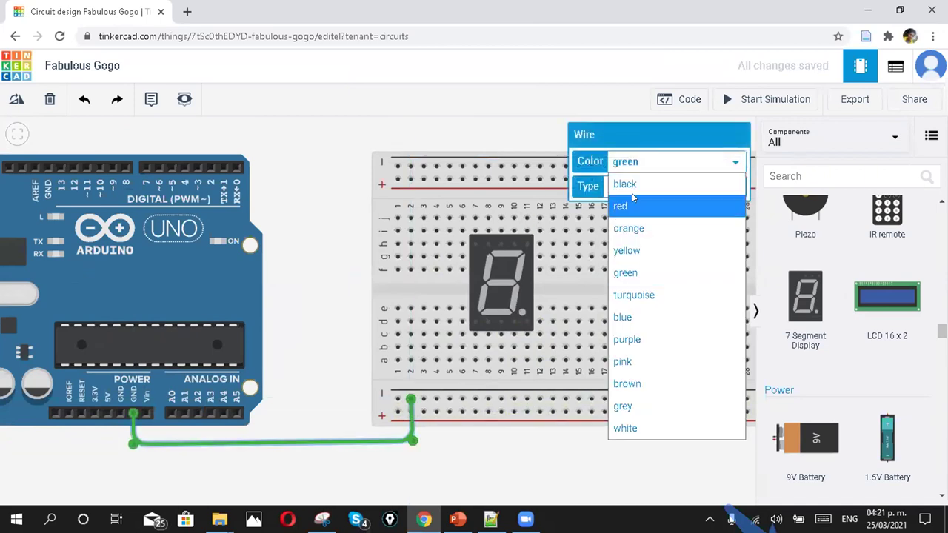
{"action": "left_click", "coordinate": [624, 183]}
Wire the Arduino's 5V pin to the breadboard's lower positive rail and colour the wire red
{"action": "left_click", "coordinate": [105, 412]}
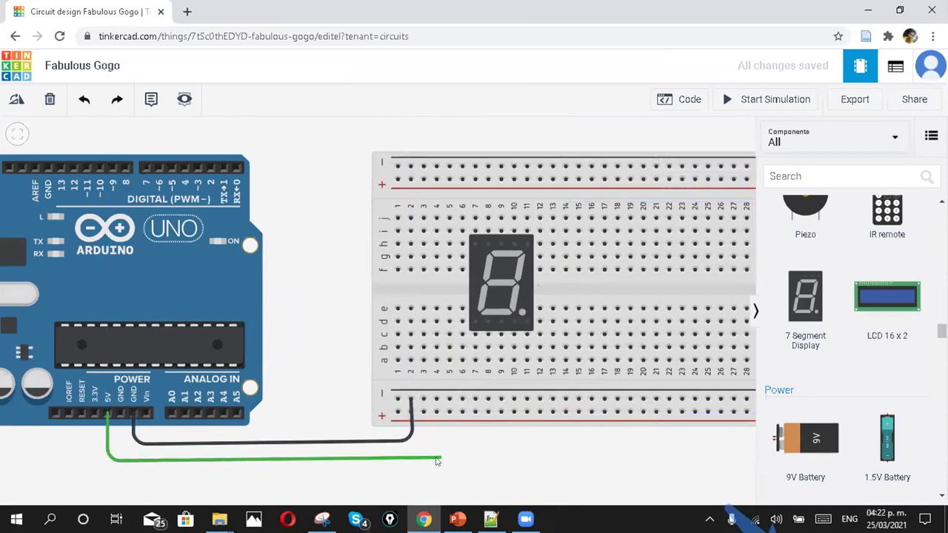
{"action": "left_click", "coordinate": [436, 461]}
{"action": "left_click", "coordinate": [435, 415]}
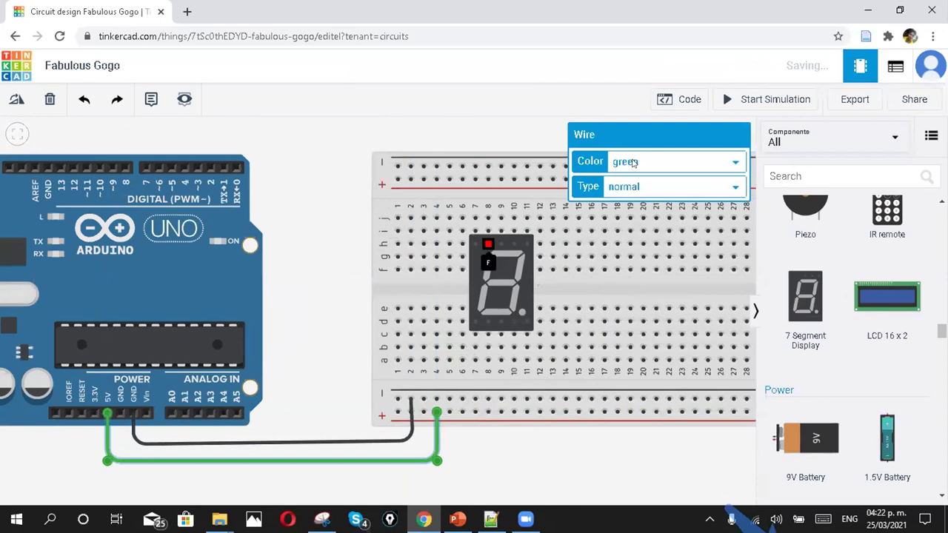
{"action": "left_click", "coordinate": [651, 159]}
{"action": "left_click", "coordinate": [645, 206]}
Join the lower and upper negative rails with a wire around the breadboard's left edge and colour it black
{"action": "left_click", "coordinate": [345, 387]}
{"action": "left_click", "coordinate": [397, 403]}
{"action": "left_click", "coordinate": [350, 400]}
{"action": "left_click", "coordinate": [349, 167]}
{"action": "left_click", "coordinate": [398, 166]}
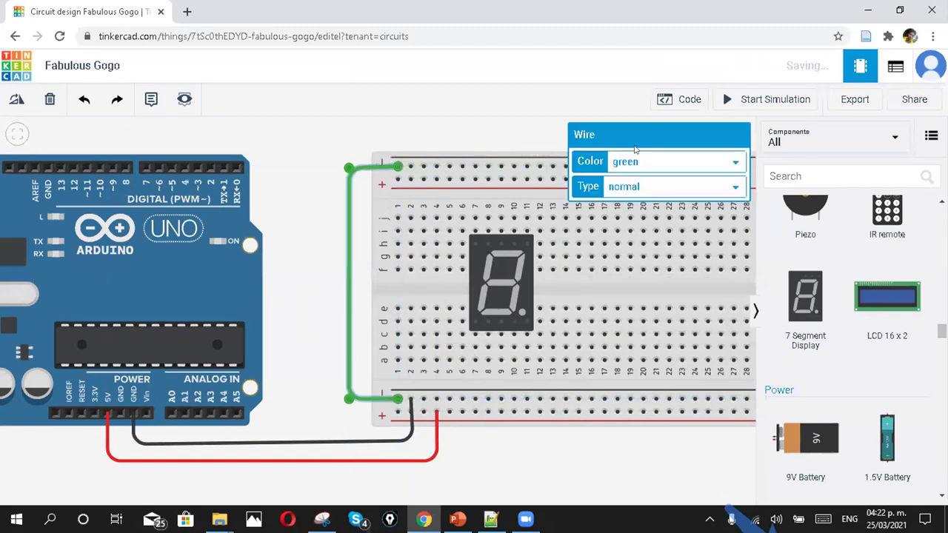
{"action": "left_click", "coordinate": [635, 161]}
{"action": "left_click", "coordinate": [624, 183]}
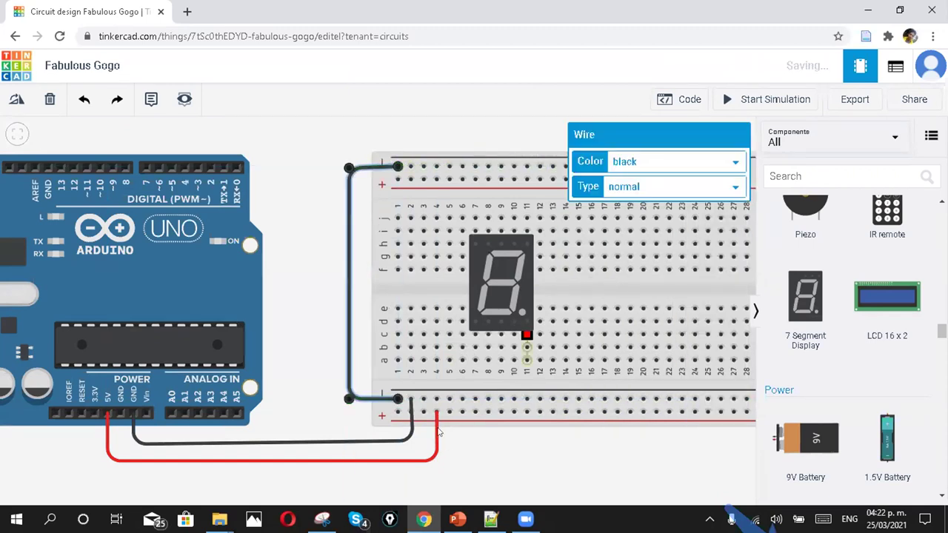
Join the lower and upper positive rails with a wire around the breadboard's left edge and colour it red
{"action": "left_click", "coordinate": [423, 412]}
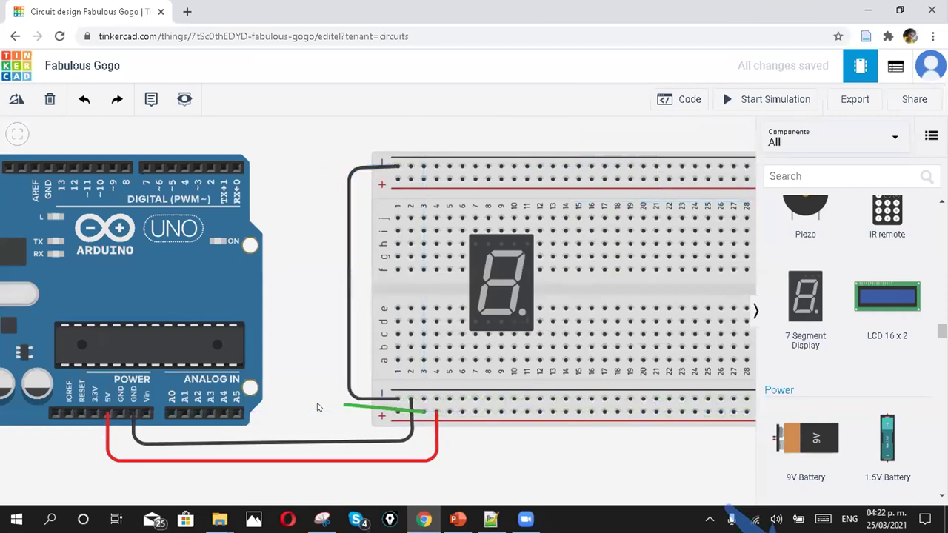
{"action": "left_click", "coordinate": [322, 413]}
{"action": "left_click", "coordinate": [326, 178]}
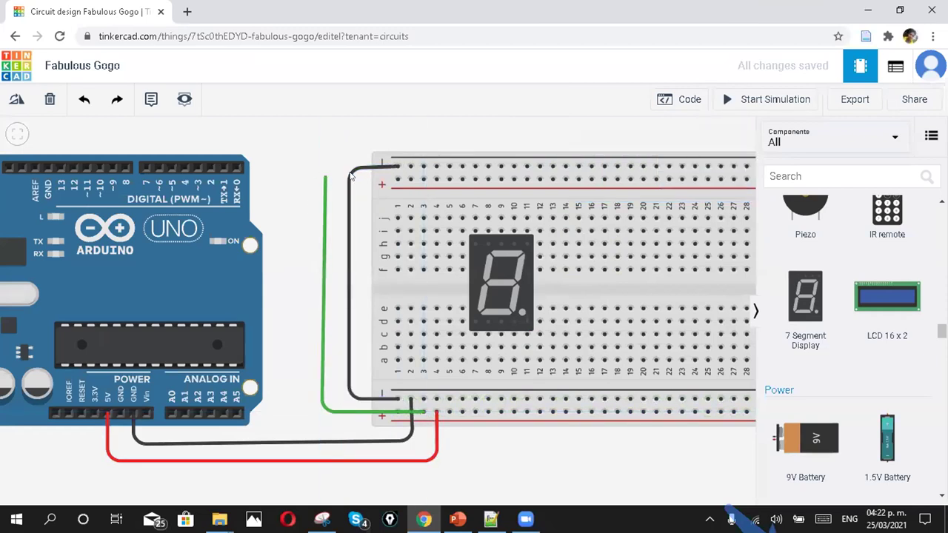
{"action": "left_click", "coordinate": [399, 177]}
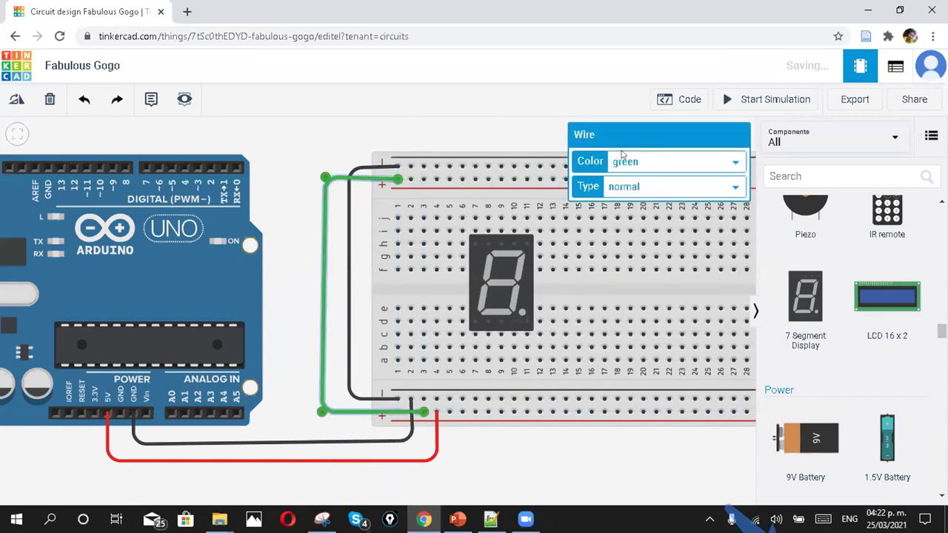
{"action": "left_click", "coordinate": [626, 158]}
{"action": "left_click", "coordinate": [626, 158]}
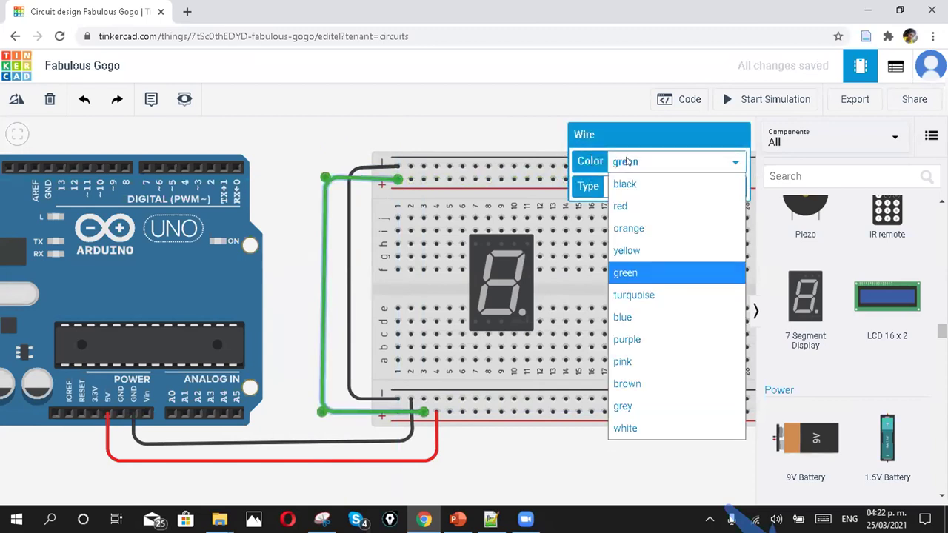
{"action": "left_click", "coordinate": [626, 206]}
{"action": "left_click", "coordinate": [547, 449]}
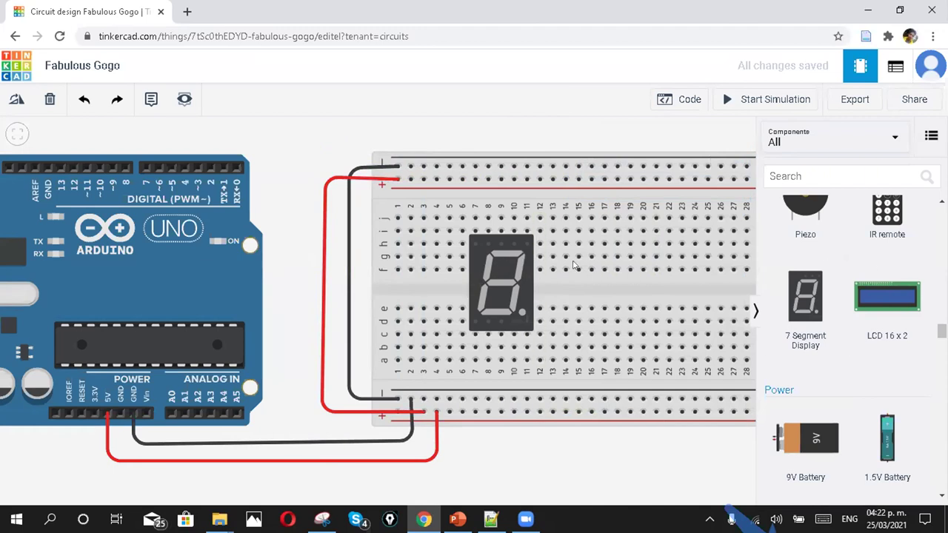
Place a resistor on the breadboard's upper half beside the display's left edge and rotate it to lie horizontally in row h
{"action": "scroll", "coordinate": [501, 286], "scroll_direction": "up", "scroll_amount": 1}
{"action": "scroll", "coordinate": [852, 284], "scroll_direction": "down", "scroll_amount": 10}
{"action": "scroll", "coordinate": [851, 283], "scroll_direction": "up", "scroll_amount": 15}
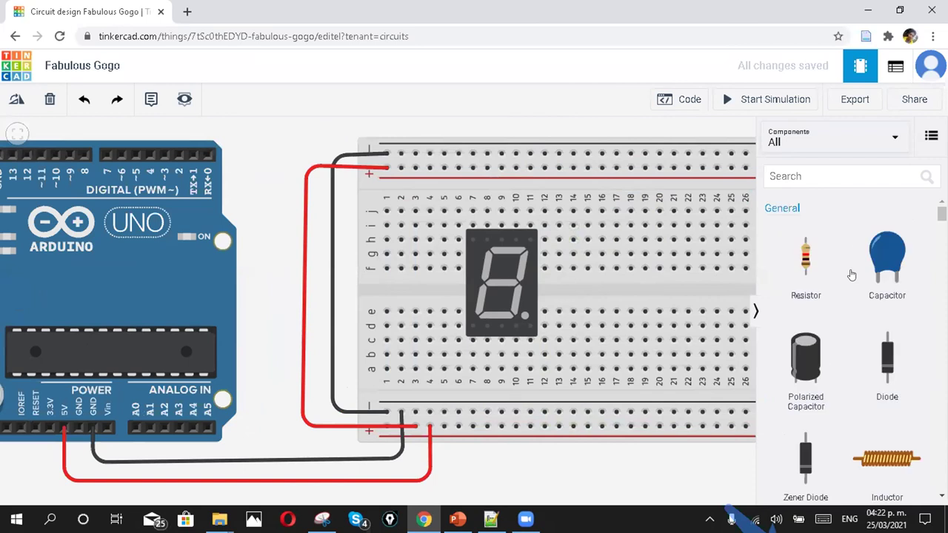
{"action": "left_click_drag", "start_coordinate": [812, 275], "coordinate": [425, 241]}
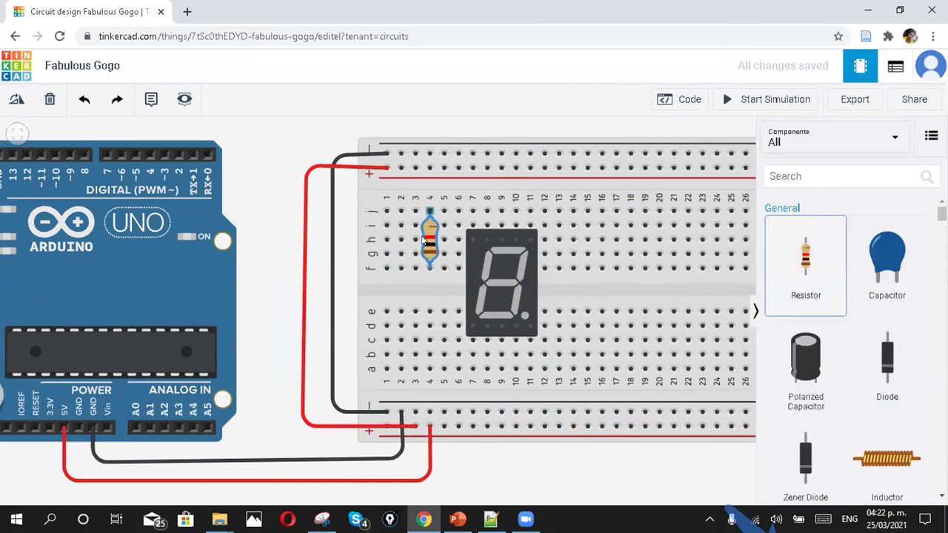
{"action": "left_click", "coordinate": [426, 245]}
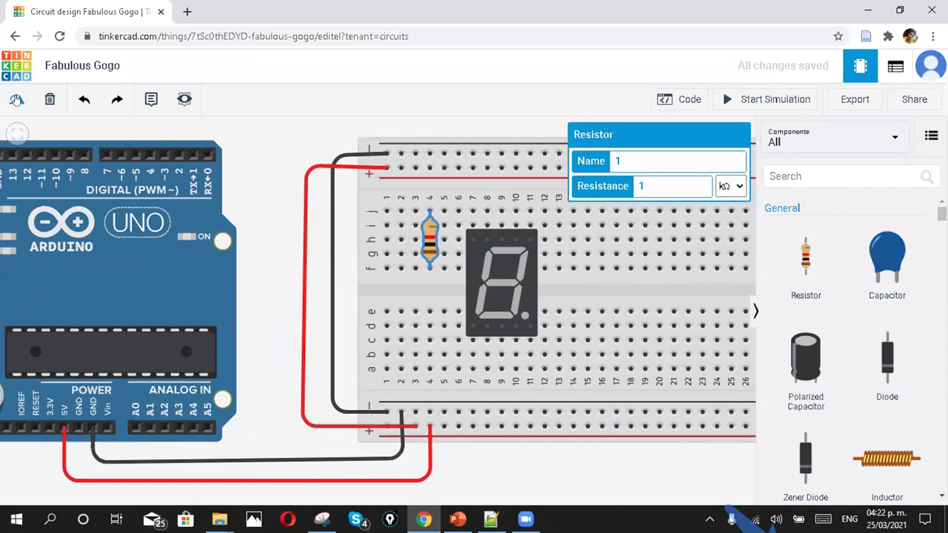
{"action": "left_click", "coordinate": [16, 104]}
{"action": "left_click", "coordinate": [16, 104]}
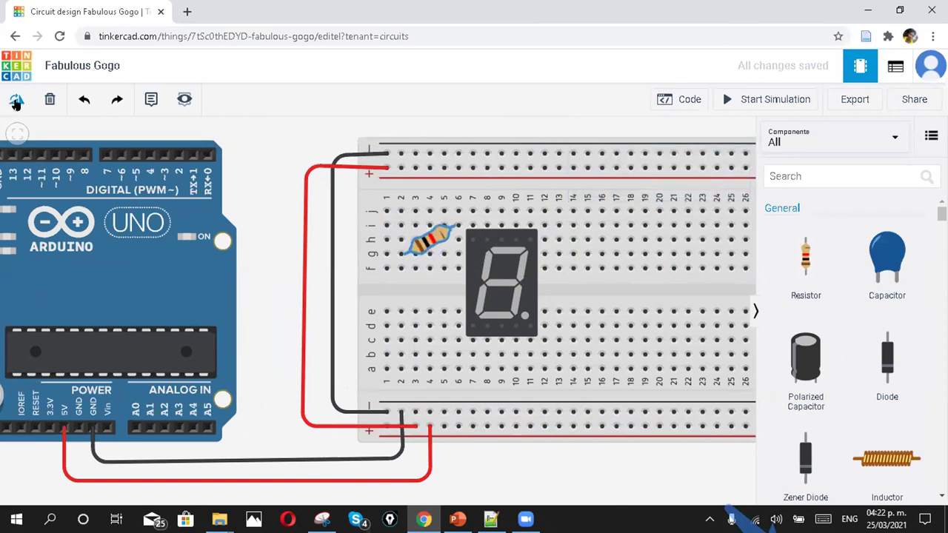
{"action": "left_click", "coordinate": [17, 103]}
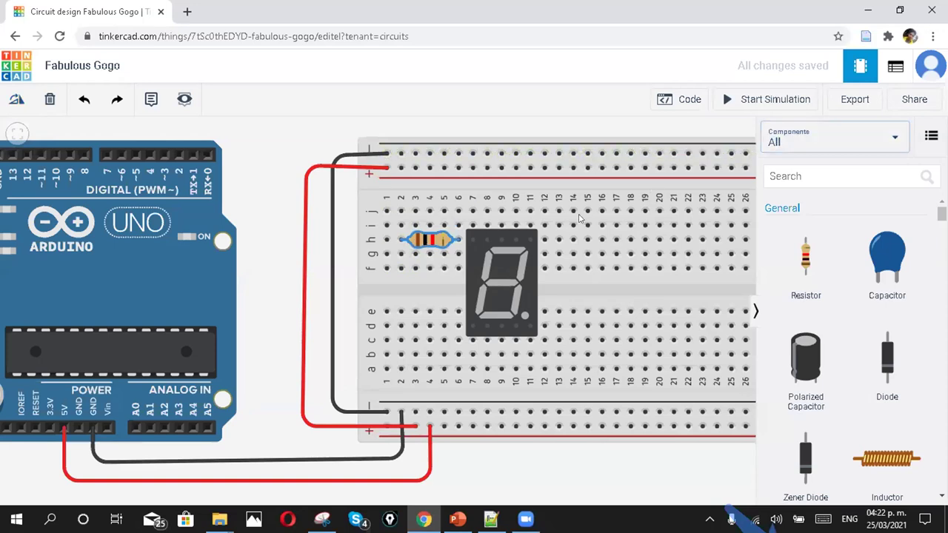
Set the resistor to 330 Ω and move it to row i, spanning columns 3 to 7 at the display's upper-left corner
{"action": "scroll", "coordinate": [654, 188], "scroll_direction": "down", "scroll_amount": 2}
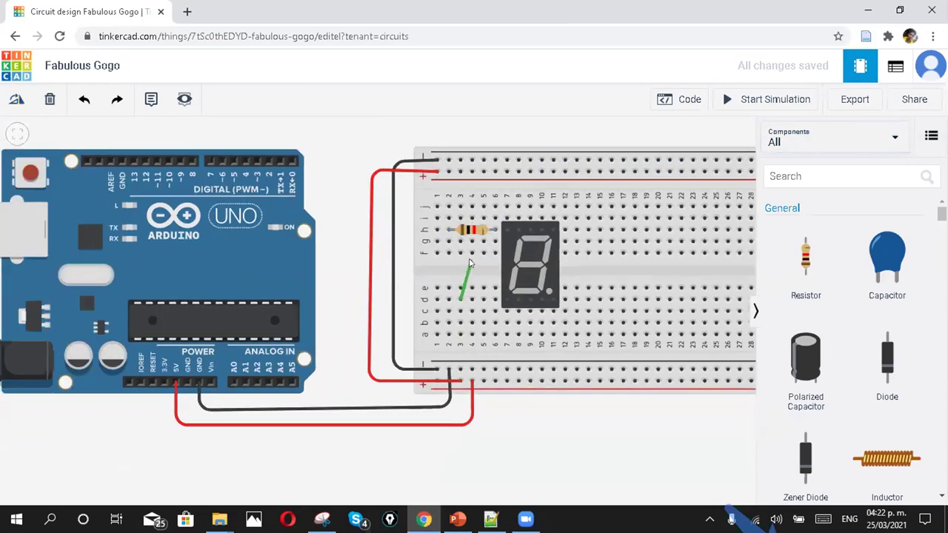
{"action": "left_click", "coordinate": [472, 231]}
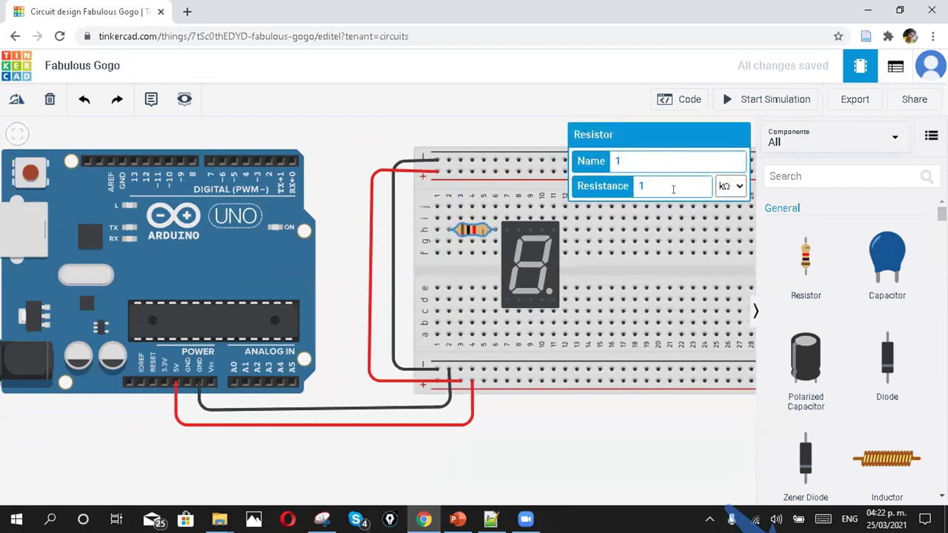
{"action": "type", "text": "330"}
{"action": "left_click", "coordinate": [730, 186]}
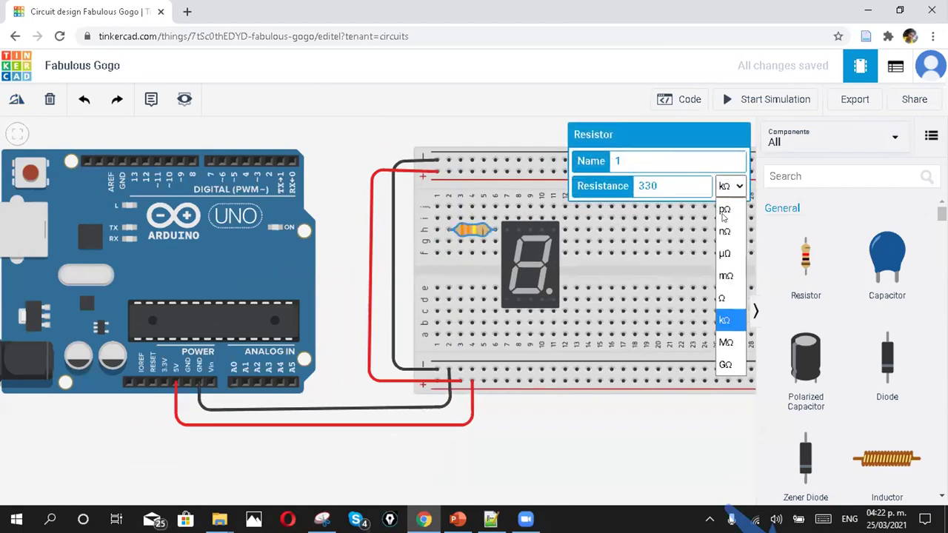
{"action": "left_click", "coordinate": [724, 297]}
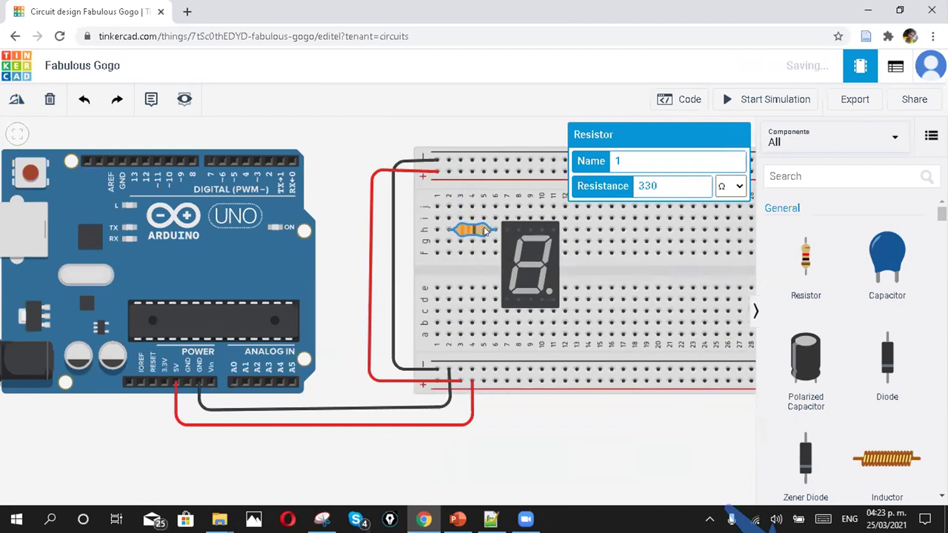
{"action": "mouse_move", "coordinate": [457, 233]}
{"action": "left_mouse_down"}
{"action": "mouse_move", "coordinate": [481, 216]}
{"action": "mouse_move", "coordinate": [468, 220]}
{"action": "left_mouse_up"}
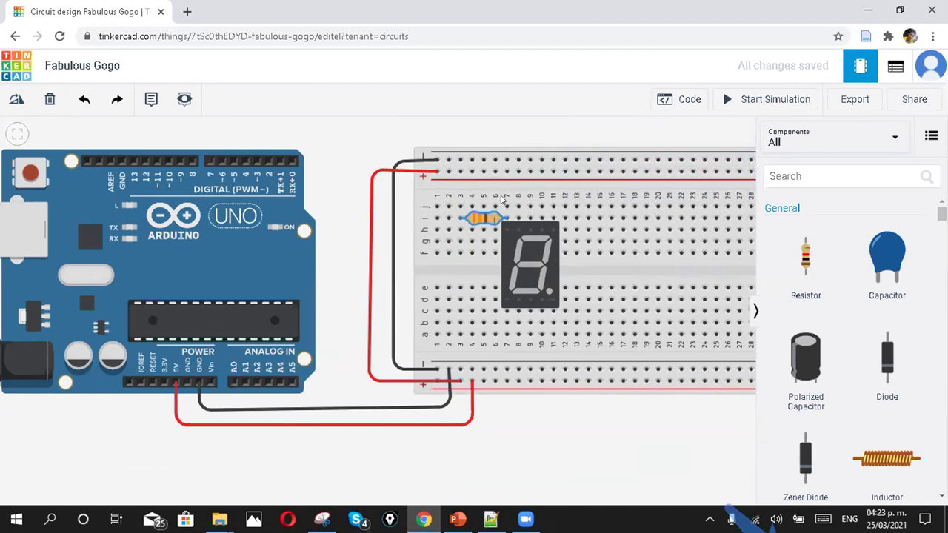
Paste three copies of the 330 Ω resistor above the display: row j columns 4–8, row i columns 10–14, and row j columns 11–15
{"action": "key", "text": "ctrl+v"}
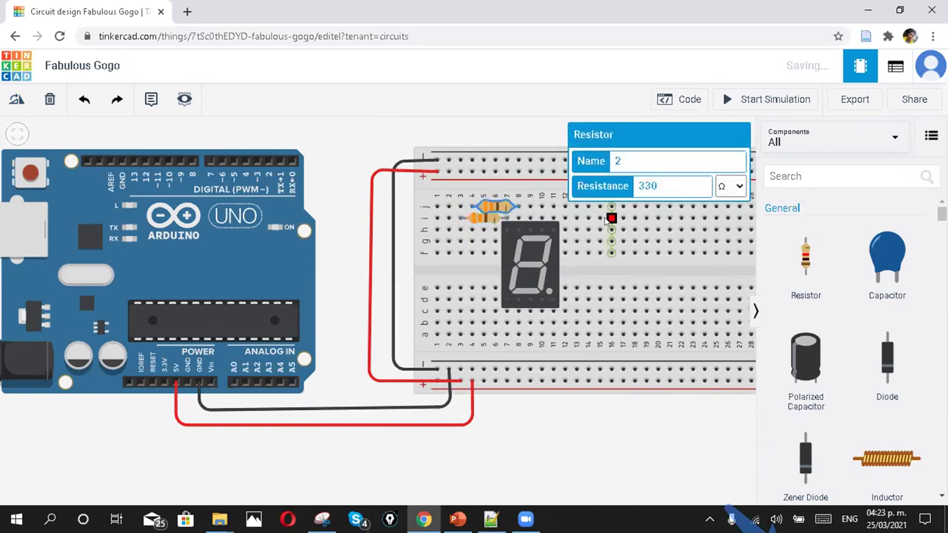
{"action": "key", "text": "ctrl+v"}
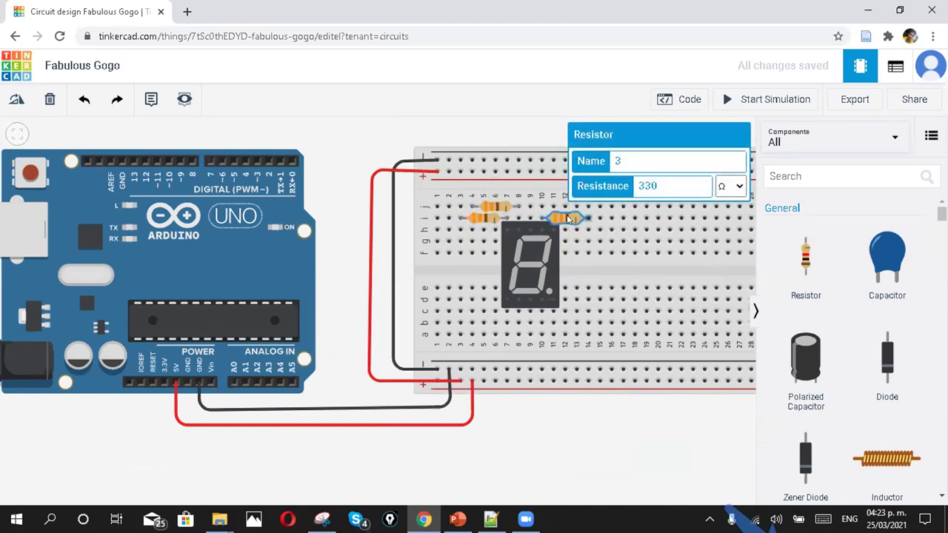
{"action": "key", "text": "ctrl+v"}
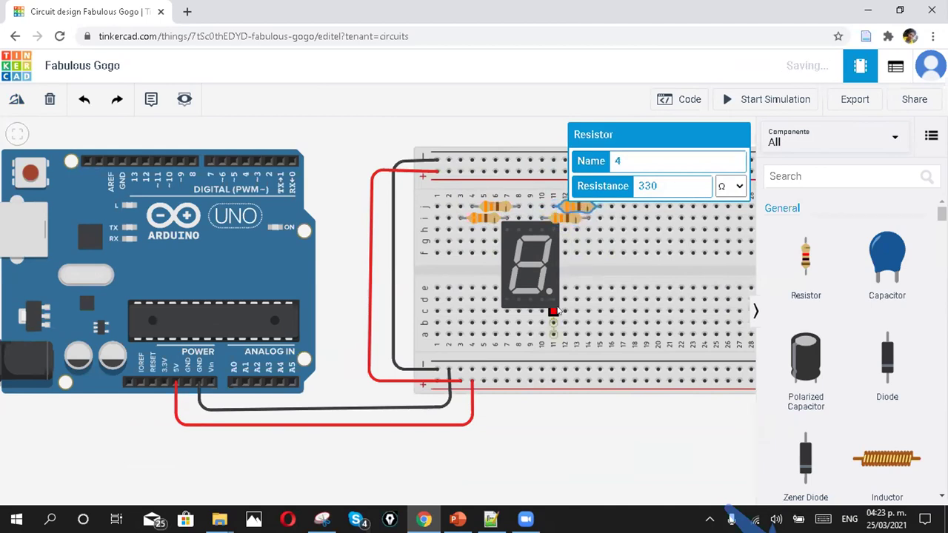
Paste three more resistor copies below the display: row c columns 10–14, row b columns 4–8, and row c columns 3–7
{"action": "key", "text": "ctrl+v"}
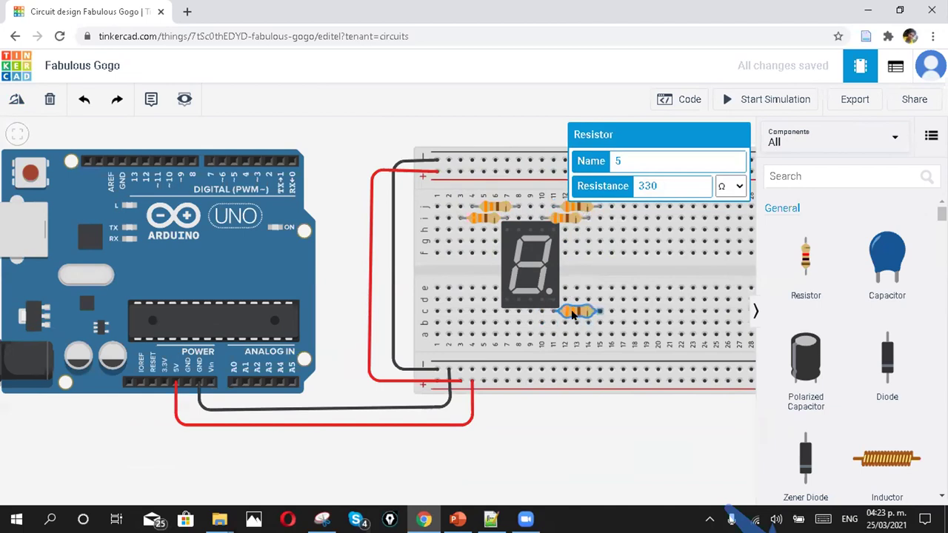
{"action": "left_click_drag", "start_coordinate": [572, 314], "coordinate": [561, 311]}
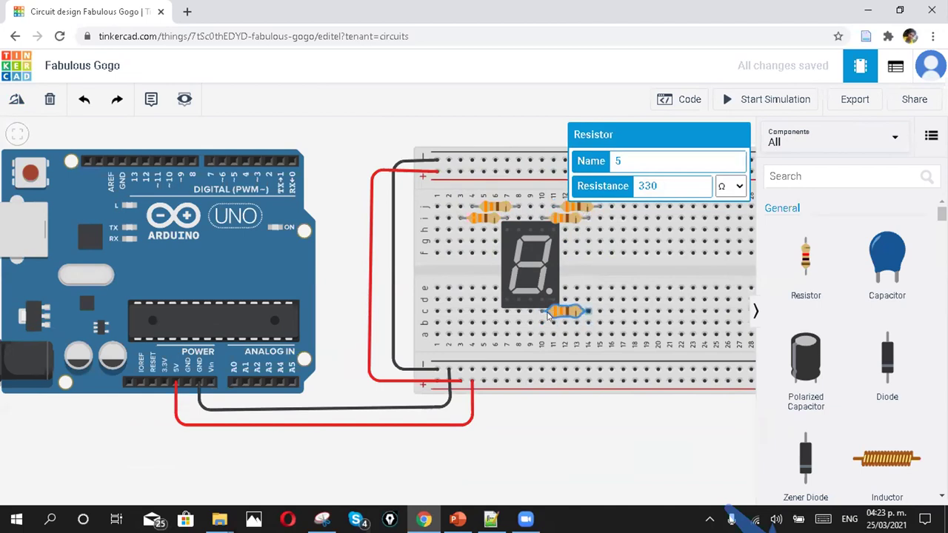
{"action": "key", "text": "ctrl+v"}
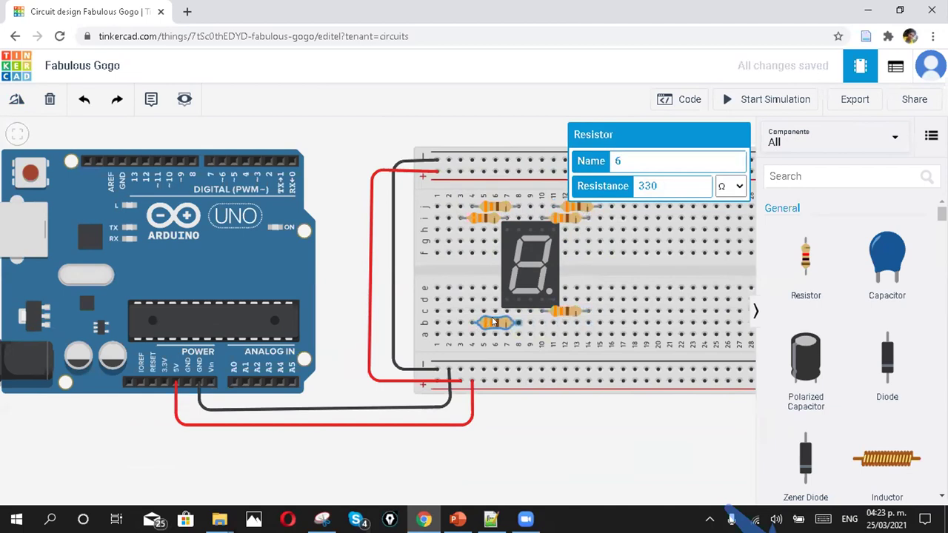
{"action": "key", "text": "ctrl+v"}
{"action": "left_click_drag", "start_coordinate": [494, 322], "coordinate": [485, 314]}
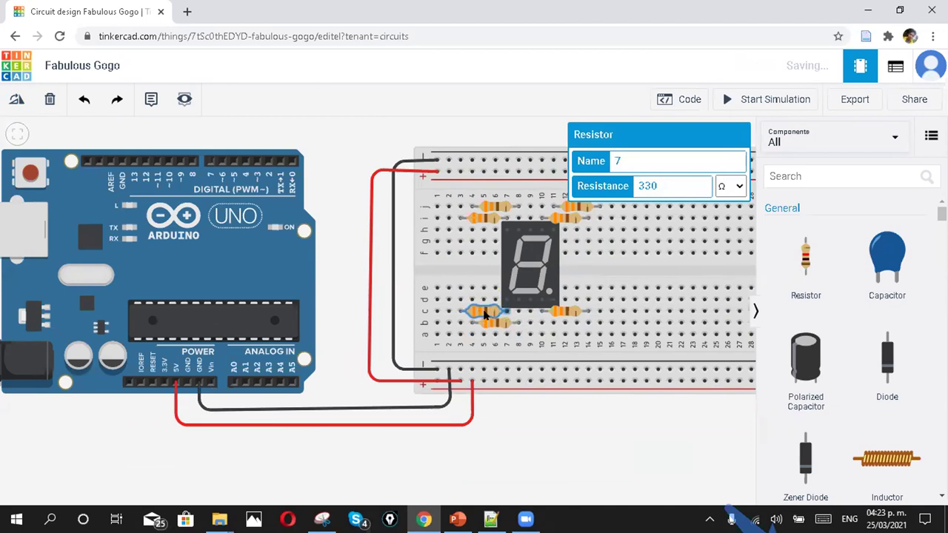
{"action": "left_click", "coordinate": [592, 429]}
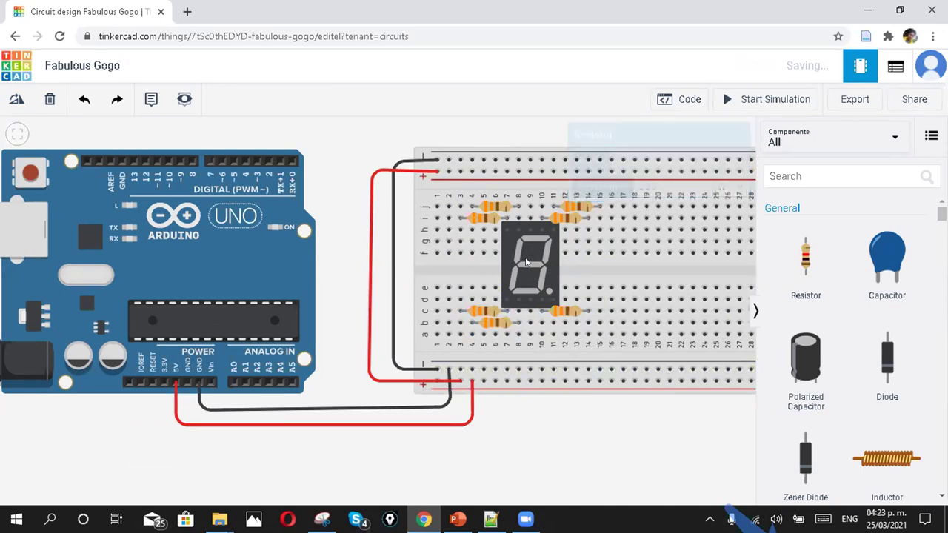
Examine the seven-segment display's pins and how they line up with the surrounding resistors
{"action": "scroll", "coordinate": [571, 311], "scroll_direction": "up", "scroll_amount": 2}
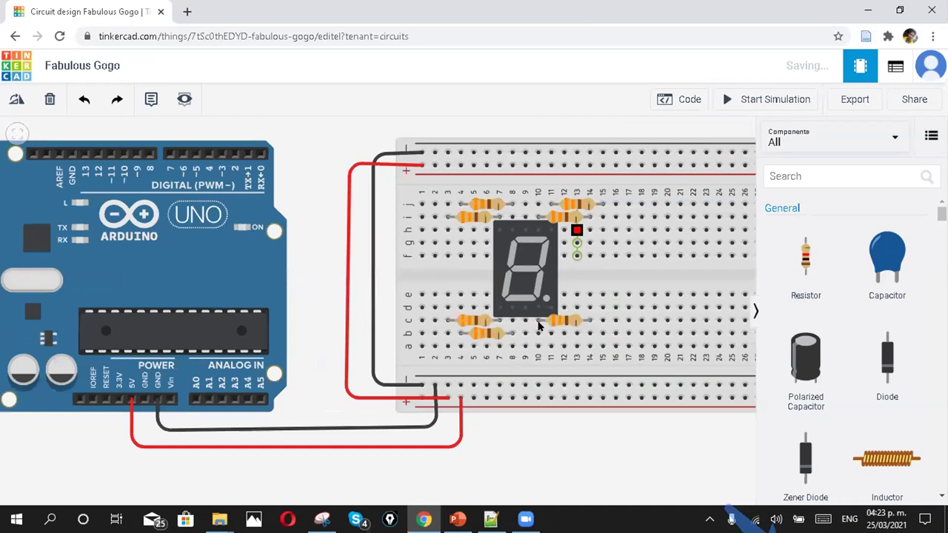
{"action": "scroll", "coordinate": [538, 328], "scroll_direction": "up", "scroll_amount": 1}
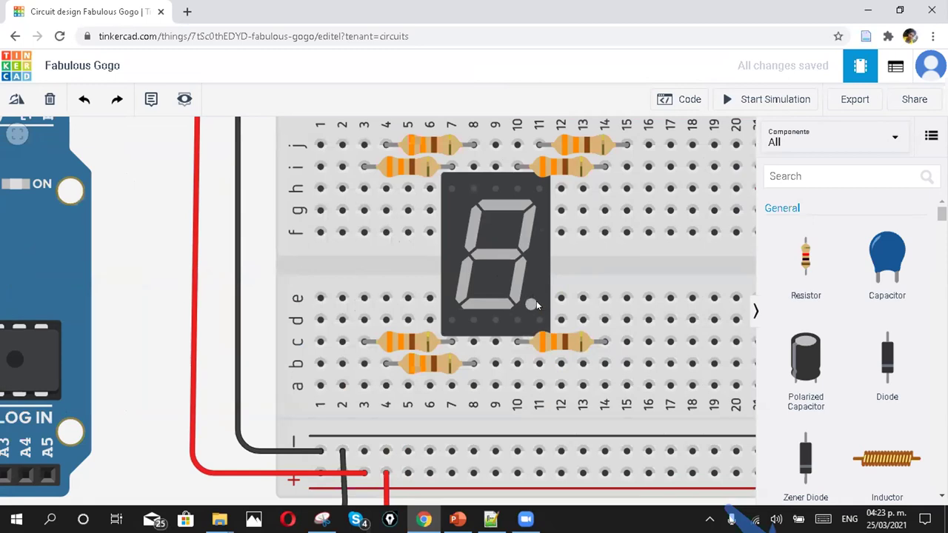
{"action": "scroll", "coordinate": [538, 306], "scroll_direction": "down", "scroll_amount": 2}
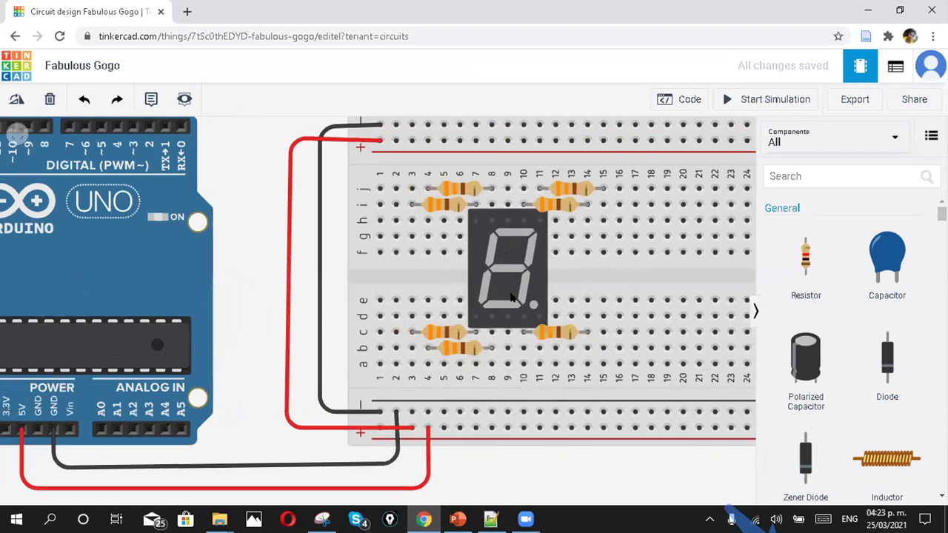
{"action": "scroll", "coordinate": [539, 313], "scroll_direction": "up", "scroll_amount": 2}
{"action": "scroll", "coordinate": [525, 300], "scroll_direction": "up", "scroll_amount": 1}
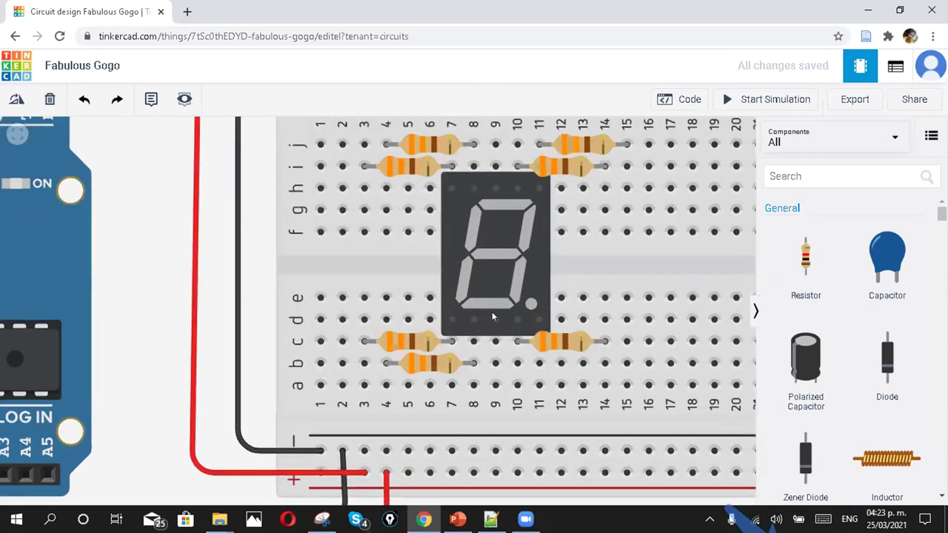
{"action": "scroll", "coordinate": [522, 229], "scroll_direction": "up", "scroll_amount": 1}
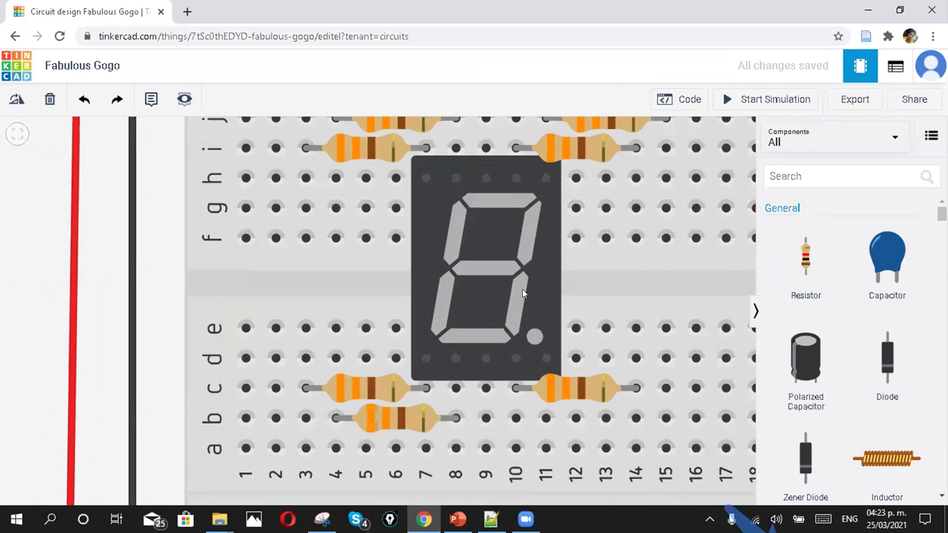
{"action": "scroll", "coordinate": [470, 243], "scroll_direction": "down", "scroll_amount": 1}
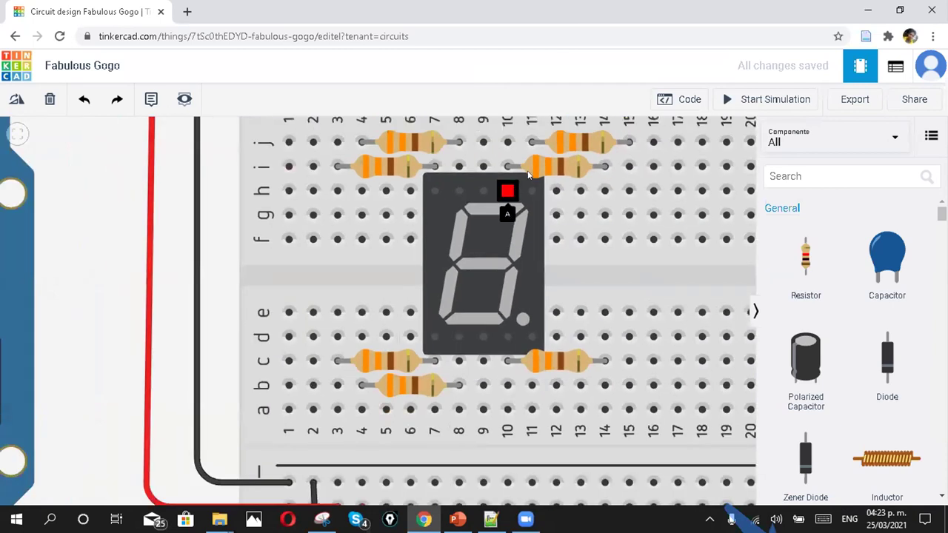
{"action": "scroll", "coordinate": [525, 183], "scroll_direction": "down", "scroll_amount": 4}
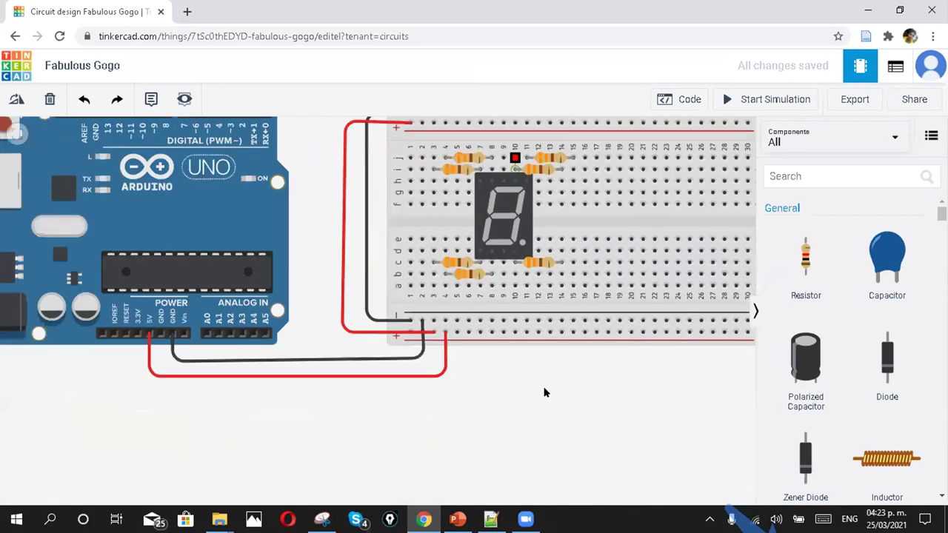
Wire the display's upper common pin from column 9, row j, to the upper positive rail and colour the wire red
{"action": "key", "text": "f"}
{"action": "left_click", "coordinate": [505, 249]}
{"action": "left_click", "coordinate": [505, 219]}
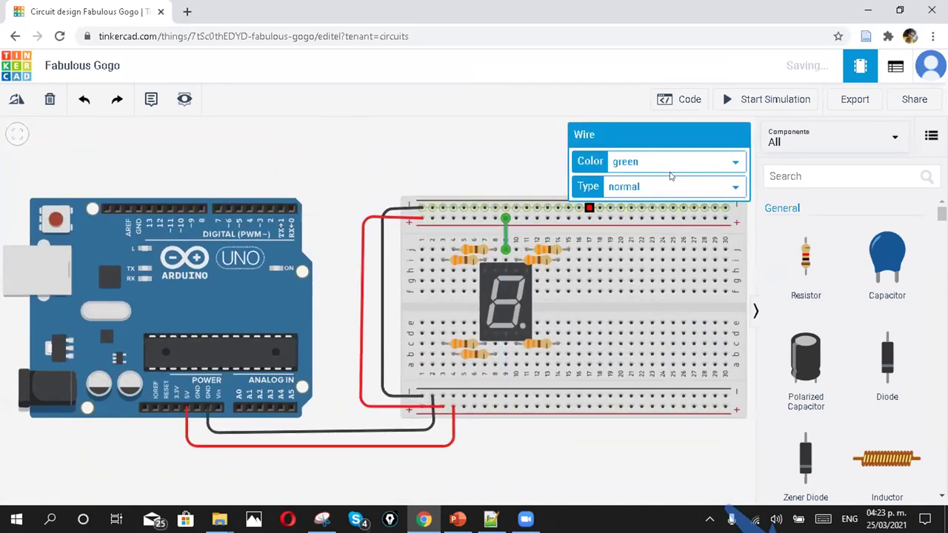
{"action": "left_click", "coordinate": [666, 162]}
{"action": "left_click", "coordinate": [656, 206]}
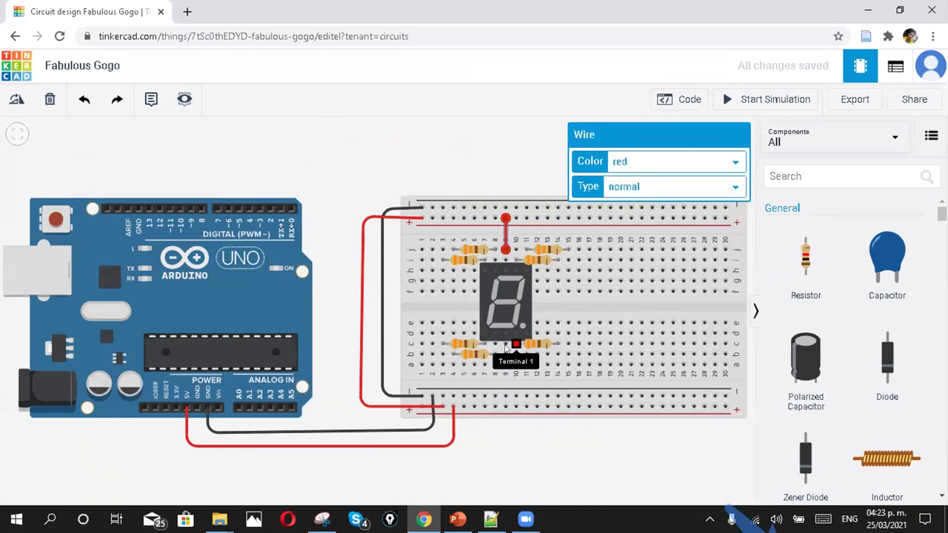
Wire the display's lower common pin from column 9, row c, to the lower positive rail and colour the wire red
{"action": "left_click", "coordinate": [506, 344]}
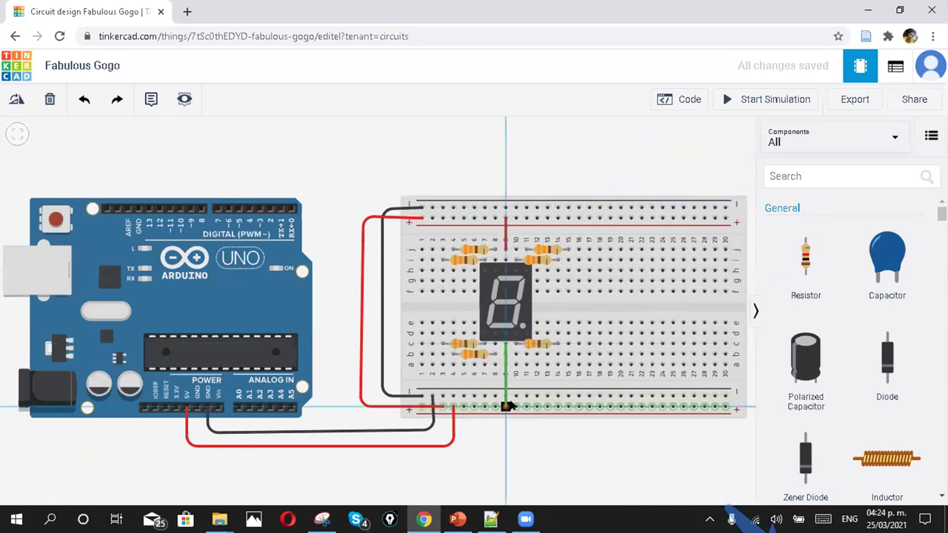
{"action": "left_click", "coordinate": [505, 406]}
{"action": "left_click", "coordinate": [645, 162]}
{"action": "left_click", "coordinate": [637, 205]}
{"action": "left_click", "coordinate": [536, 455]}
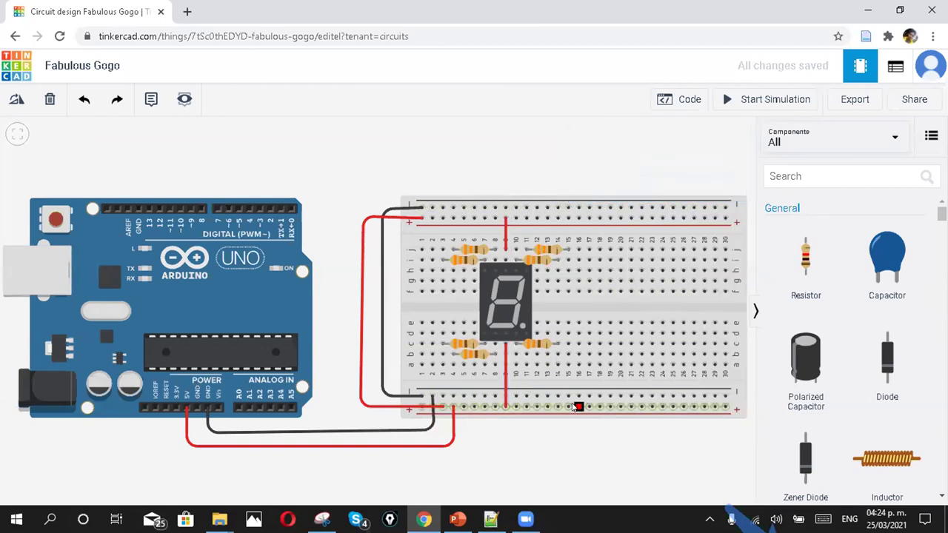
Run a green wire from Arduino digital pin 2 over the top of the breadboard to column 10, row j
{"action": "scroll", "coordinate": [516, 254], "scroll_direction": "up", "scroll_amount": 1}
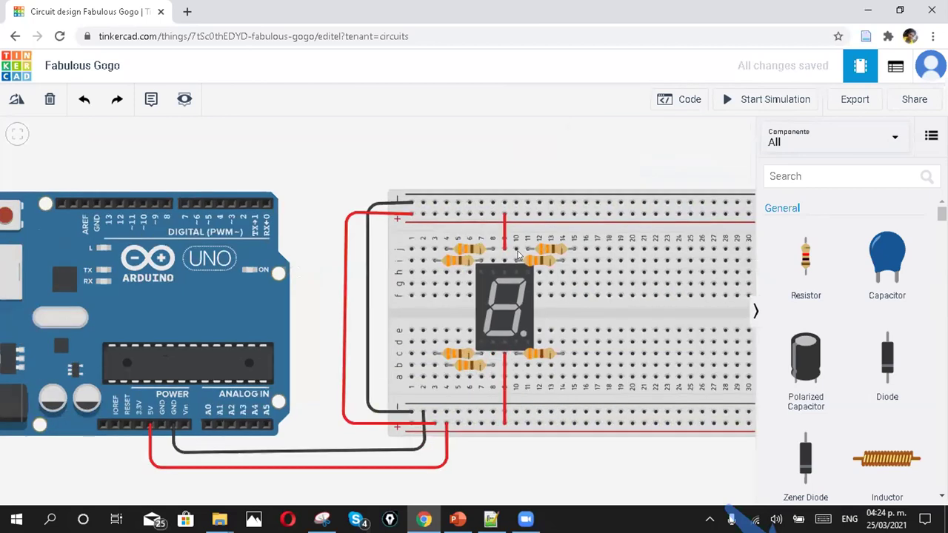
{"action": "scroll", "coordinate": [515, 260], "scroll_direction": "up", "scroll_amount": 2}
{"action": "scroll", "coordinate": [514, 269], "scroll_direction": "down", "scroll_amount": 1}
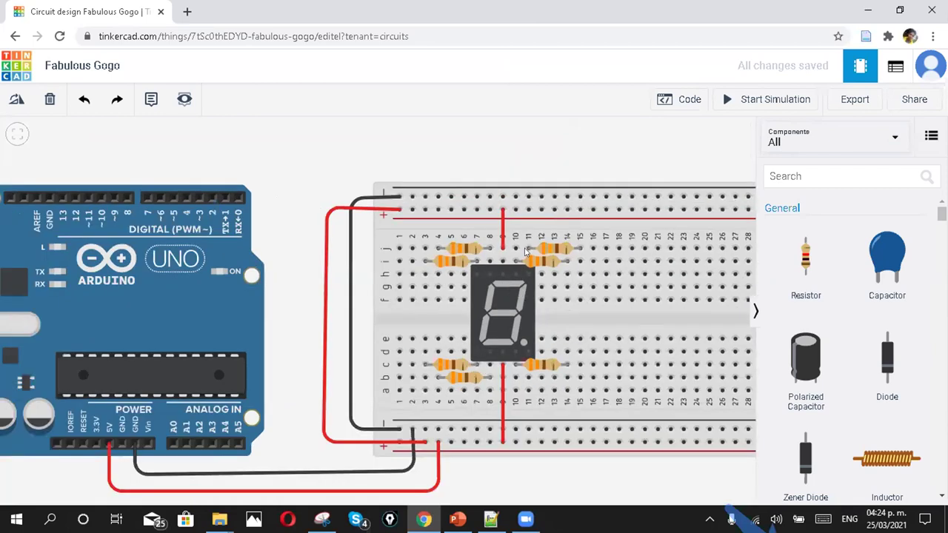
{"action": "left_click", "coordinate": [212, 198]}
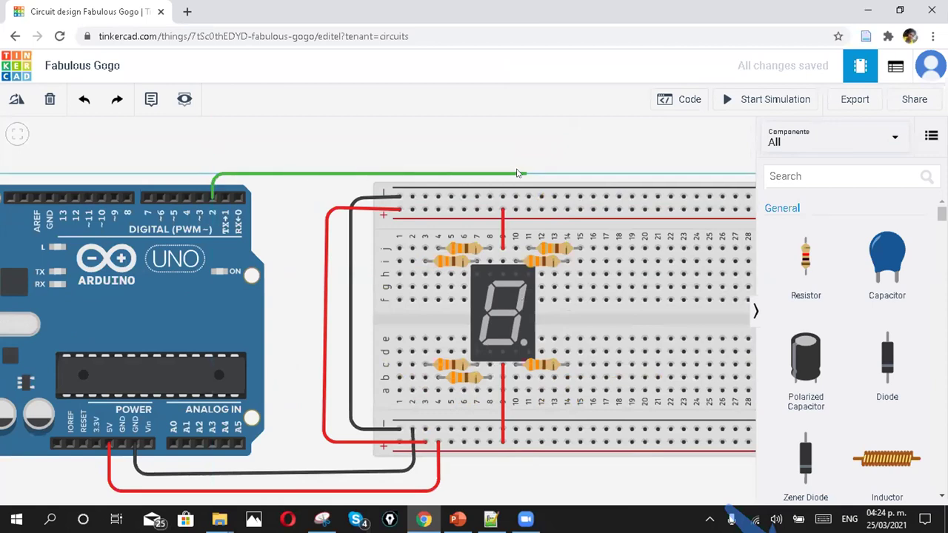
{"action": "left_click", "coordinate": [517, 174]}
{"action": "left_click", "coordinate": [514, 247]}
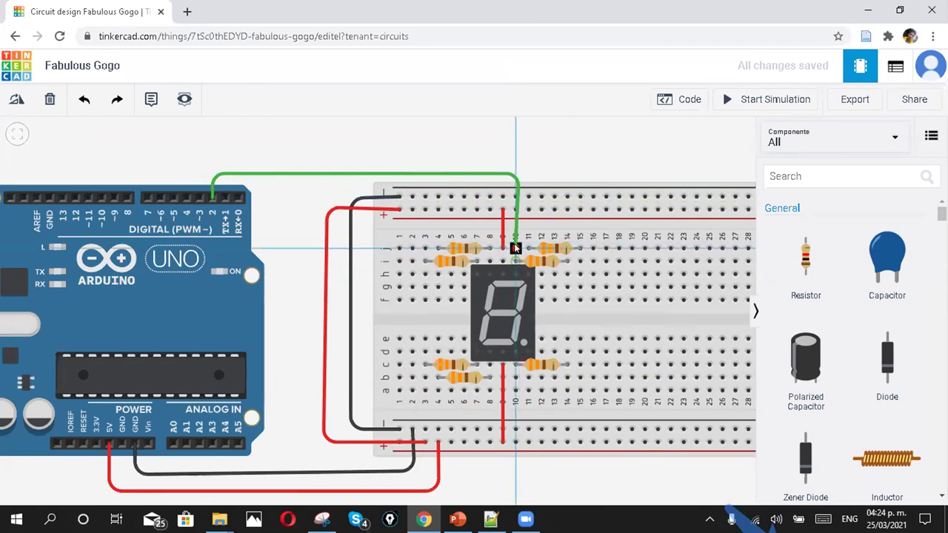
{"action": "left_click", "coordinate": [515, 248]}
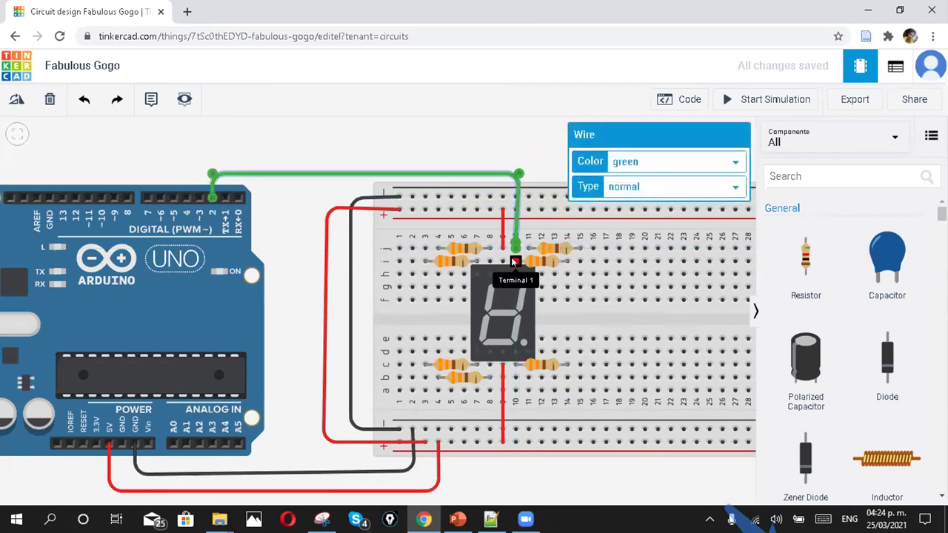
{"action": "left_click", "coordinate": [515, 260]}
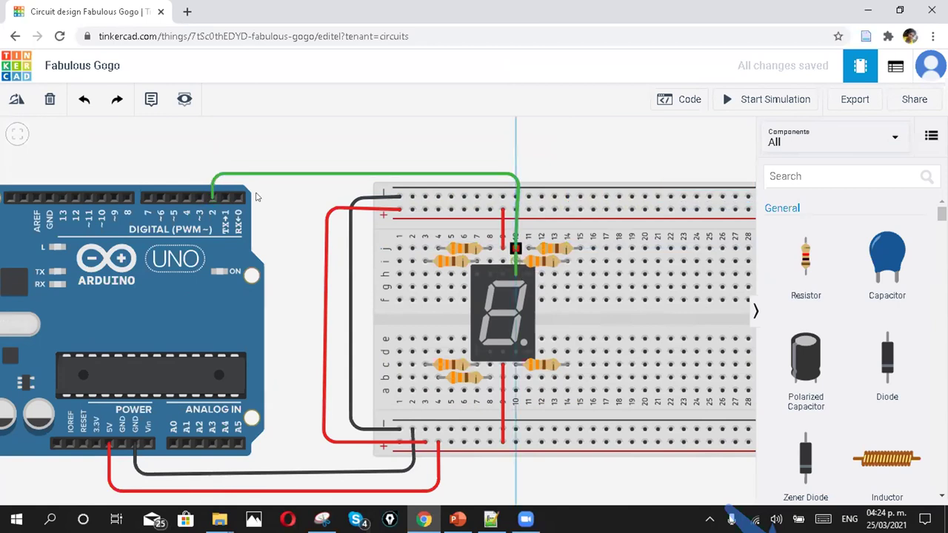
{"action": "left_click", "coordinate": [206, 176]}
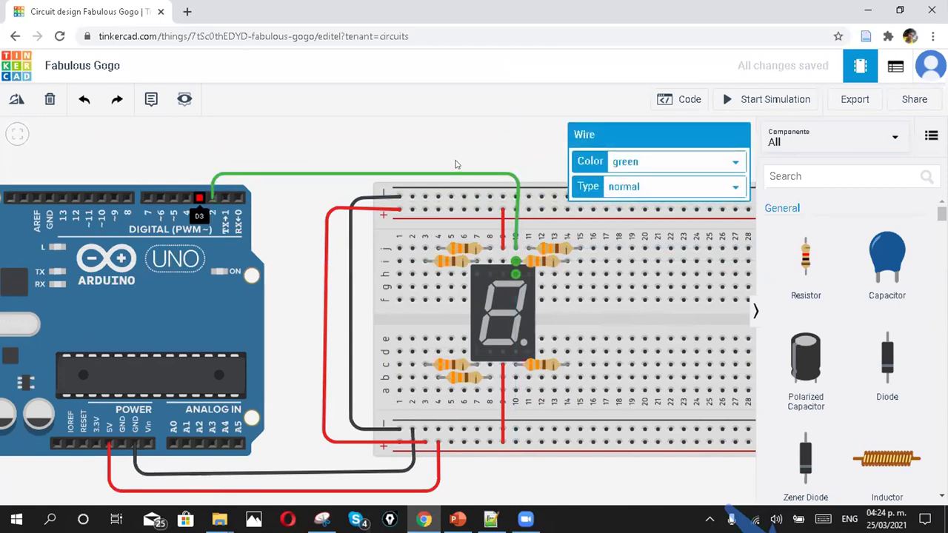
Run a green wire from Arduino digital pin 3 above the pin 2 wire to column 11, row j
{"action": "left_click", "coordinate": [199, 199]}
{"action": "left_click", "coordinate": [531, 160]}
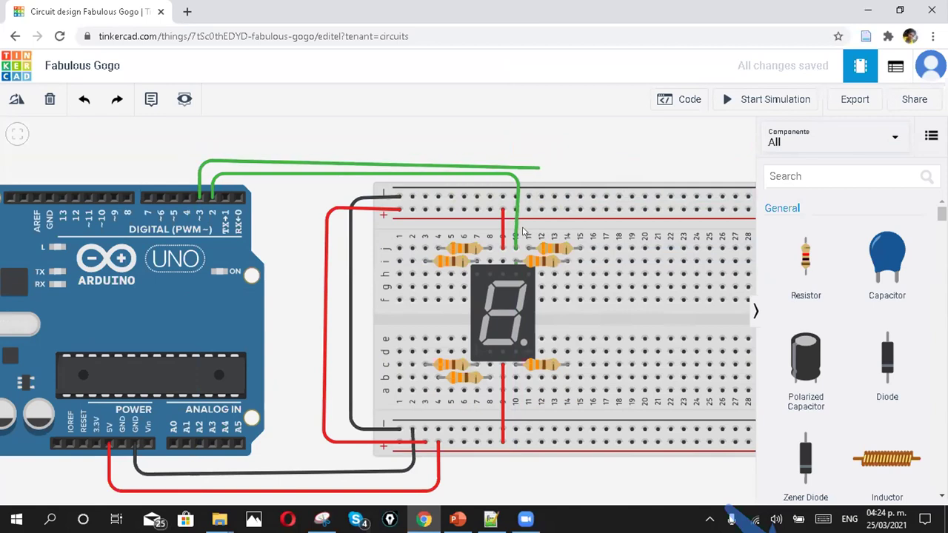
{"action": "left_click", "coordinate": [528, 249]}
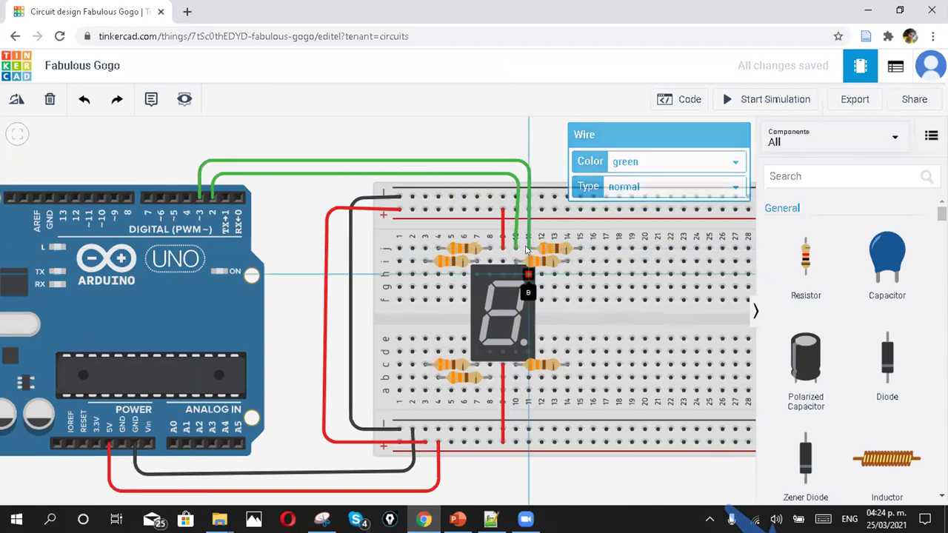
{"action": "left_click", "coordinate": [528, 251]}
{"action": "left_click", "coordinate": [528, 274]}
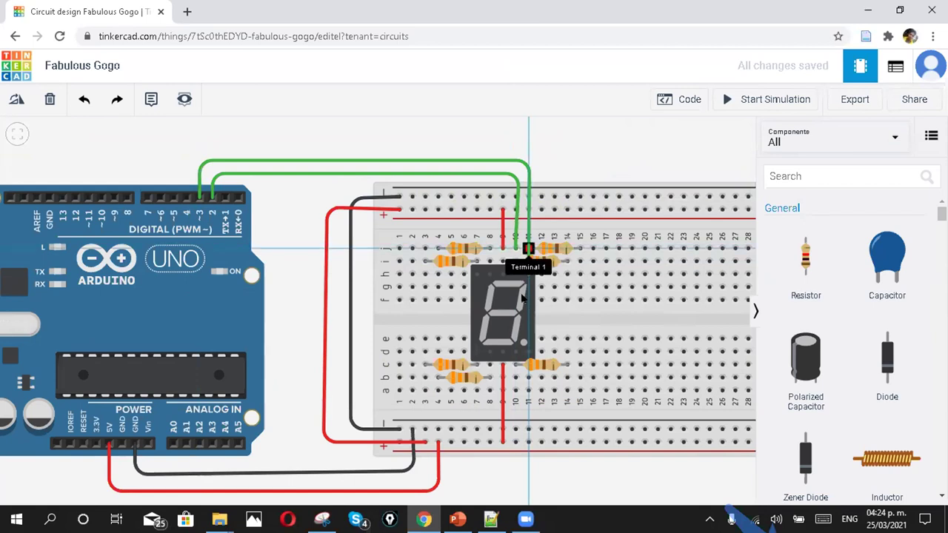
{"action": "left_click", "coordinate": [185, 197]}
{"action": "left_click", "coordinate": [187, 146]}
{"action": "left_click", "coordinate": [348, 148]}
{"action": "left_click", "coordinate": [344, 406]}
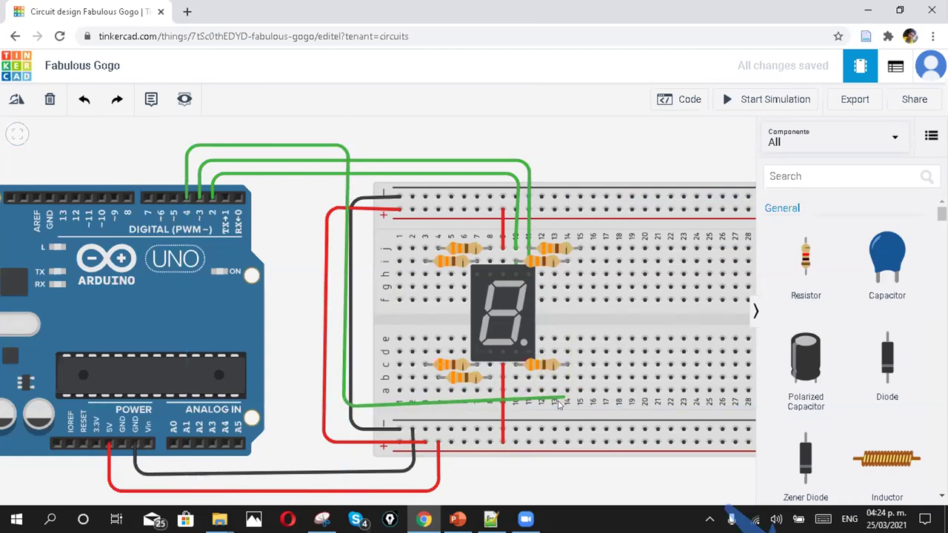
{"action": "key", "text": "Escape"}
Delete the two green wires running from Arduino digital pins 3 and 2 to the breadboard
{"action": "left_click", "coordinate": [404, 163]}
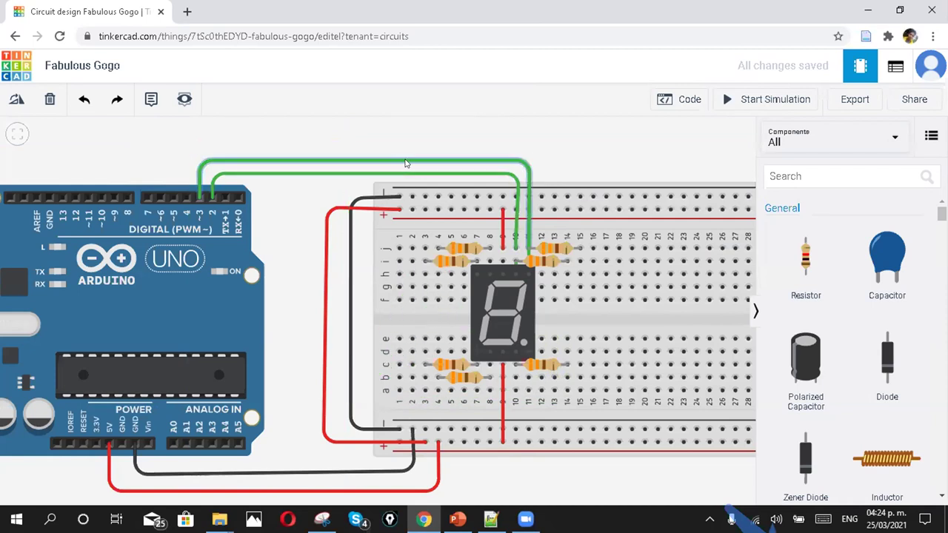
{"action": "key", "text": "Delete"}
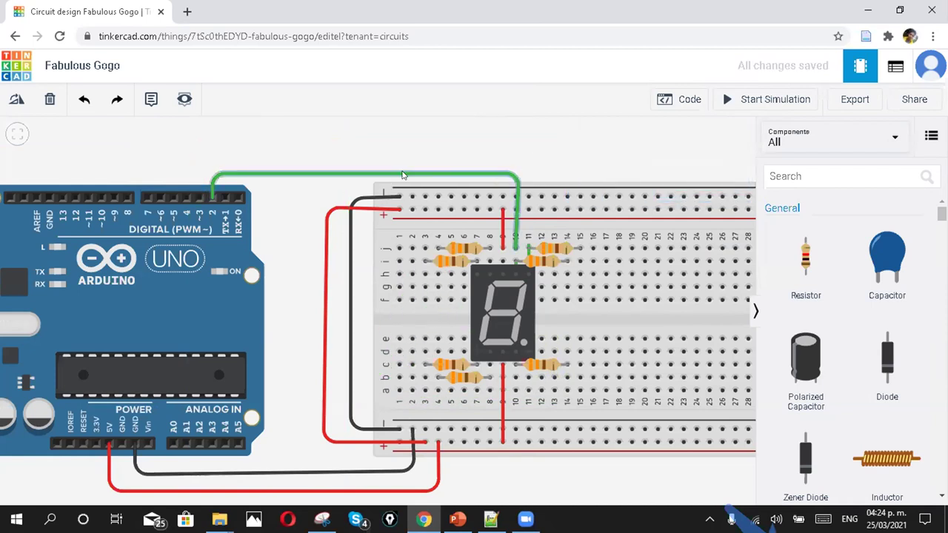
{"action": "left_click", "coordinate": [415, 176]}
{"action": "key", "text": "Delete"}
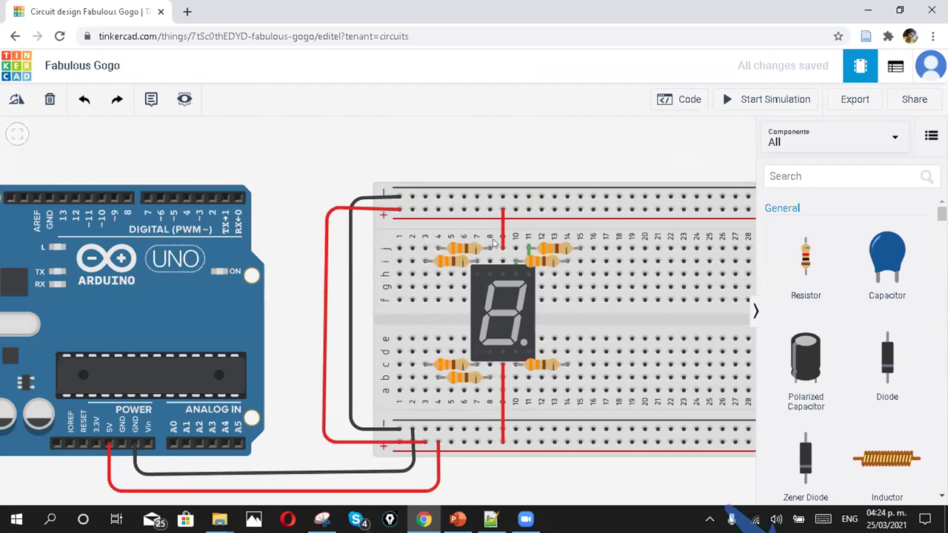
Run a green wire from Arduino digital pin 2 over the top of the breadboard to column 14, row i
{"action": "left_click", "coordinate": [213, 197]}
{"action": "left_click", "coordinate": [217, 131]}
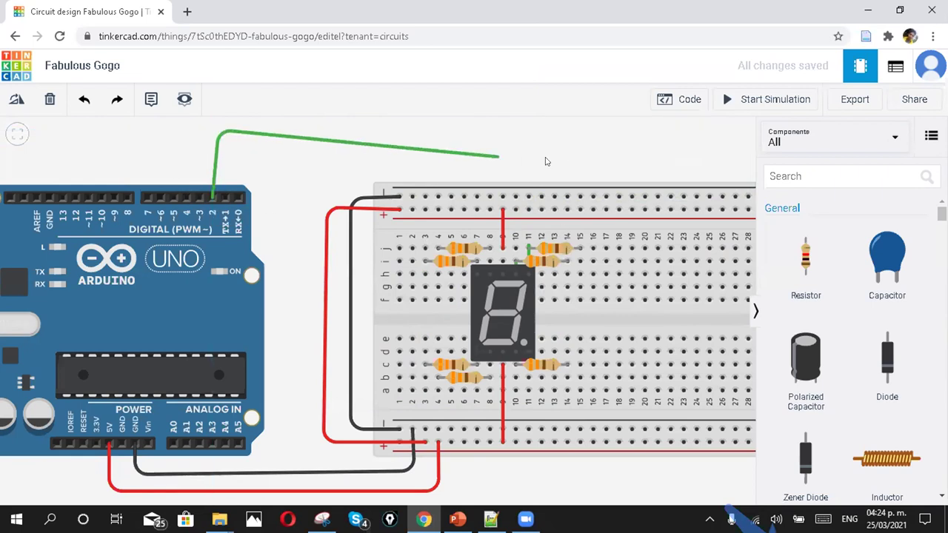
{"action": "left_click", "coordinate": [567, 154]}
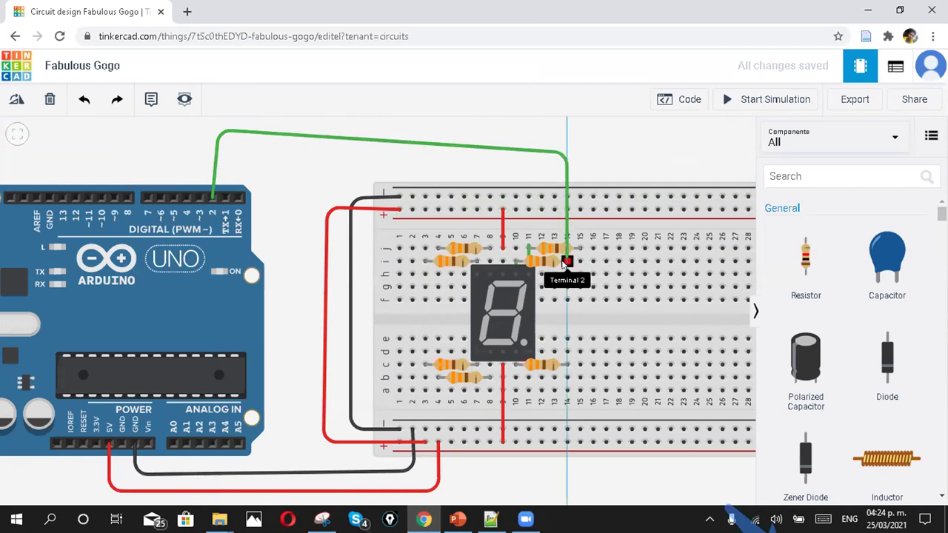
{"action": "left_click", "coordinate": [566, 261]}
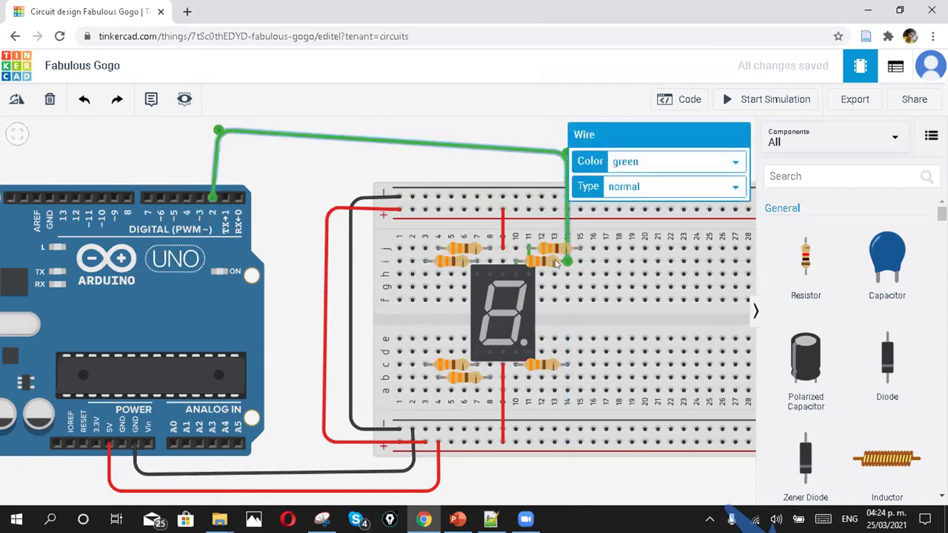
Run a green wire from the resistor end at column 15, row j, over the breadboard to Arduino digital pin 3
{"action": "left_click", "coordinate": [580, 249]}
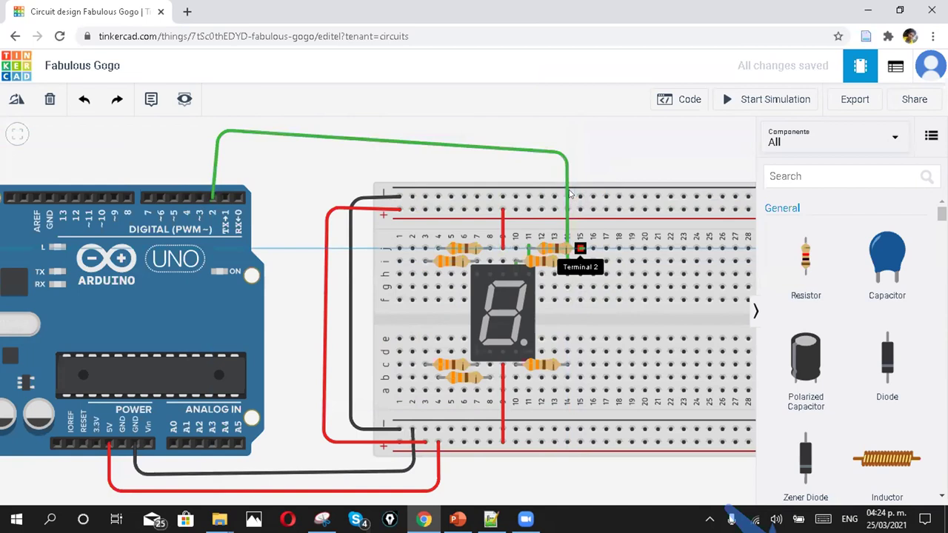
{"action": "left_click", "coordinate": [580, 133]}
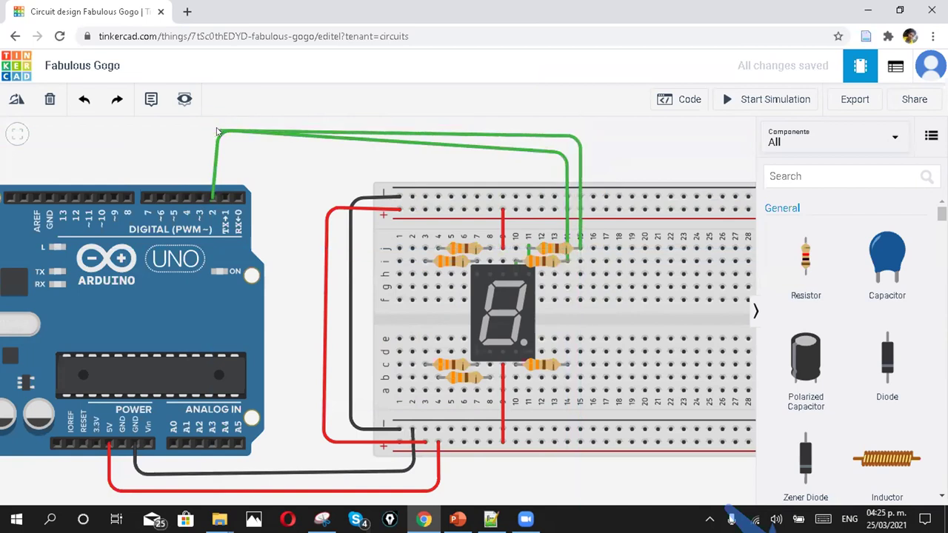
{"action": "left_click", "coordinate": [203, 137]}
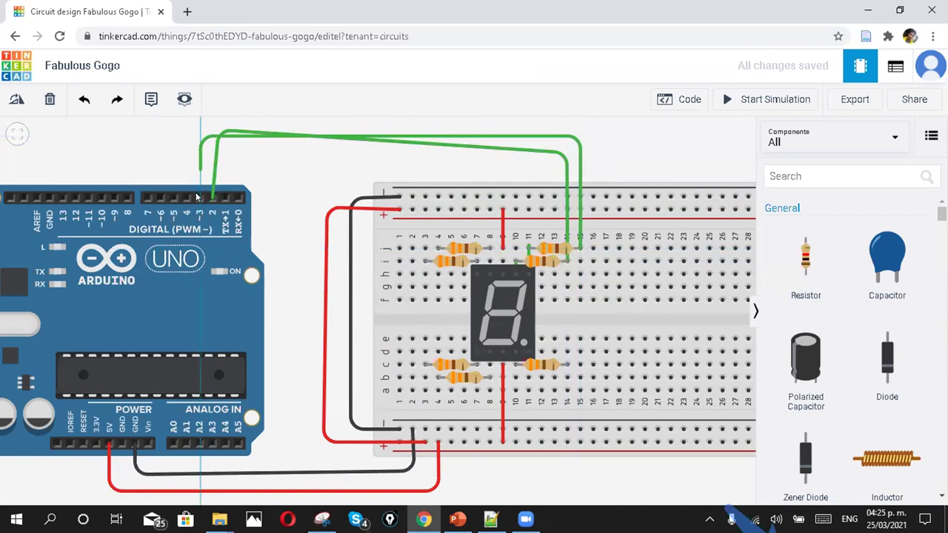
{"action": "left_click", "coordinate": [200, 198]}
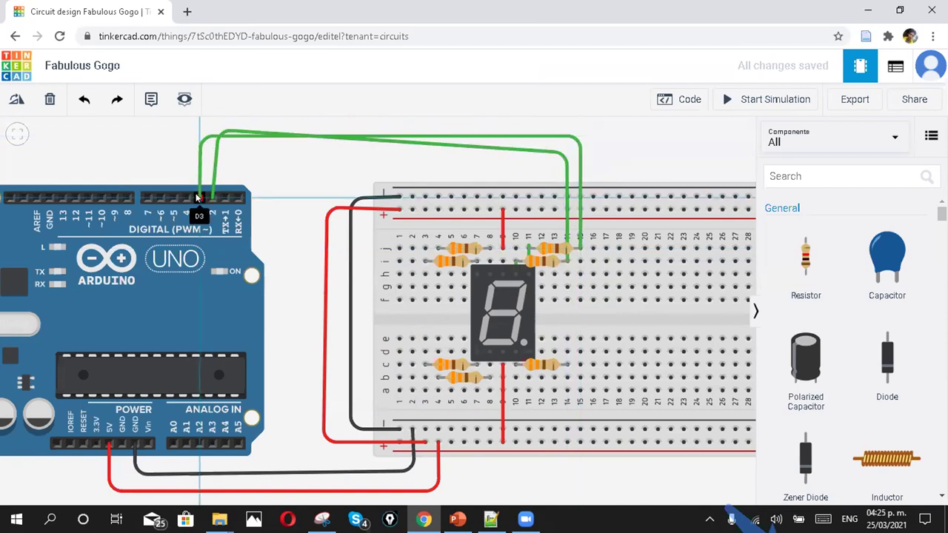
Colour the wire from digital pin 2 black
{"action": "left_click", "coordinate": [501, 151]}
{"action": "left_click", "coordinate": [627, 162]}
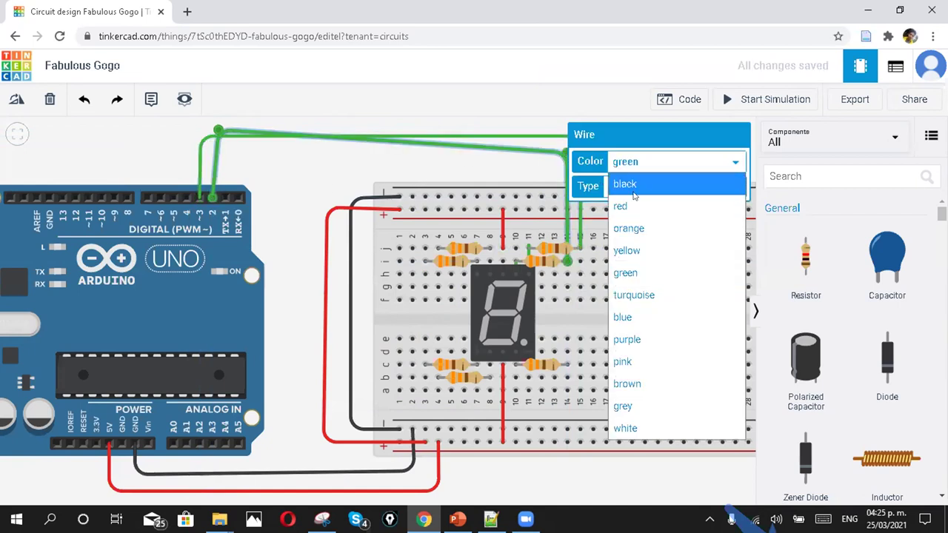
{"action": "left_click", "coordinate": [631, 192]}
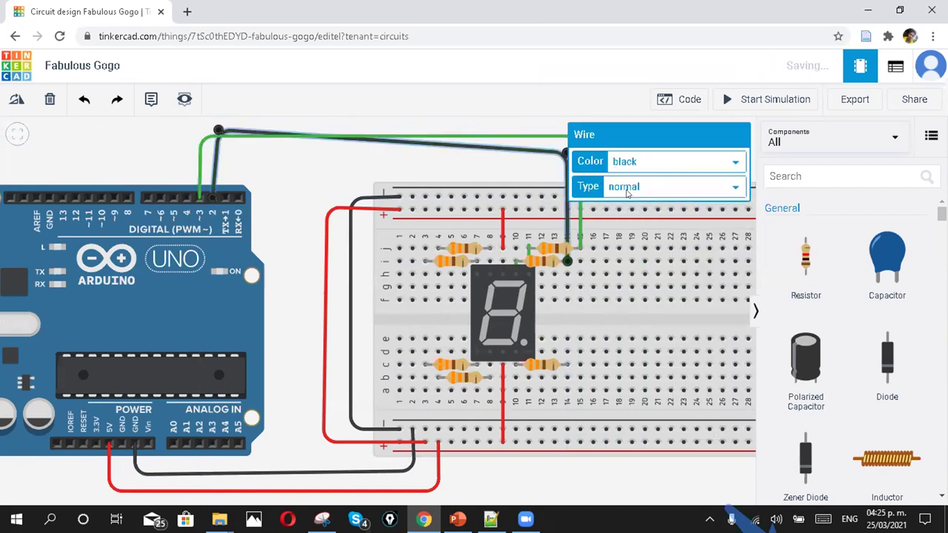
Colour the wire from digital pin 3 red
{"action": "left_click", "coordinate": [514, 137]}
{"action": "left_click", "coordinate": [643, 165]}
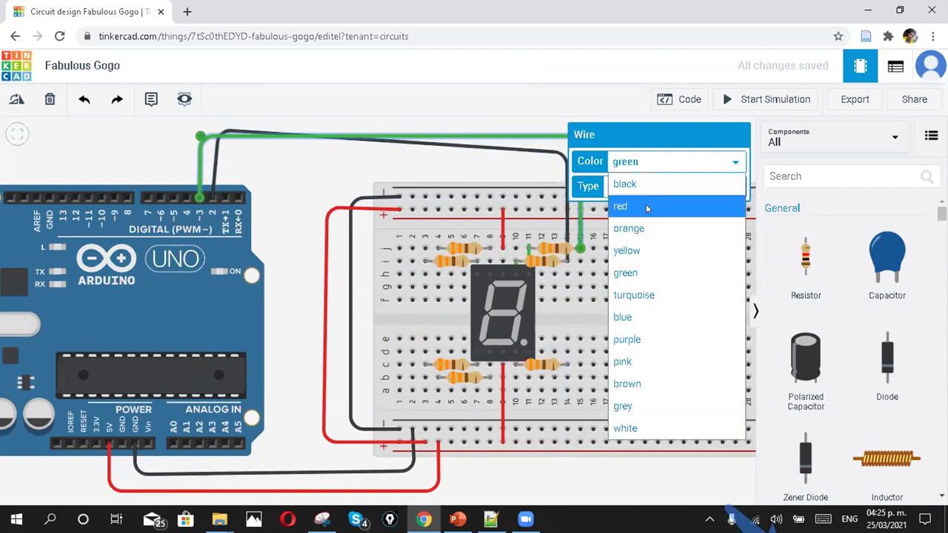
{"action": "left_click", "coordinate": [646, 205]}
{"action": "left_click", "coordinate": [475, 160]}
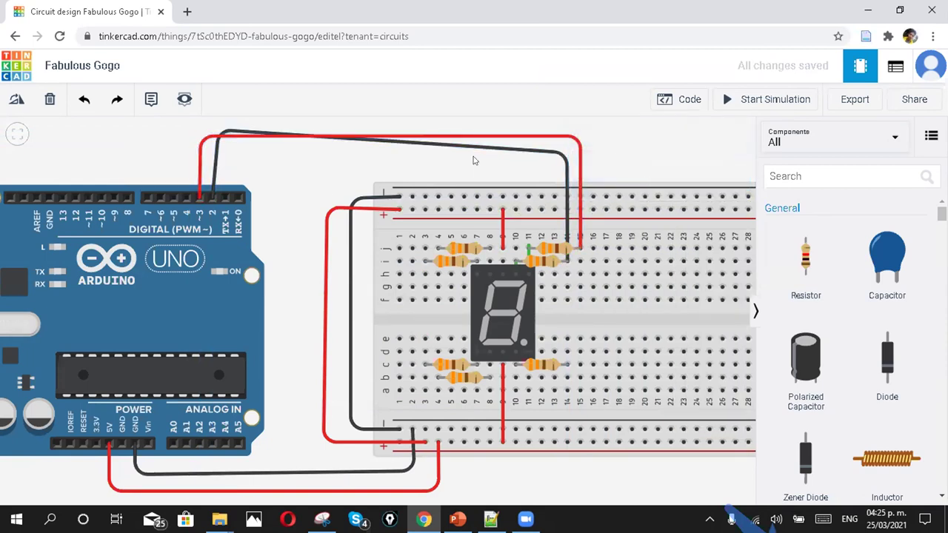
Replace the slanted pin 2 wire with a squared one below the red wire to column 14, row i, coloured black
{"action": "left_click", "coordinate": [362, 142]}
{"action": "key", "text": "Delete"}
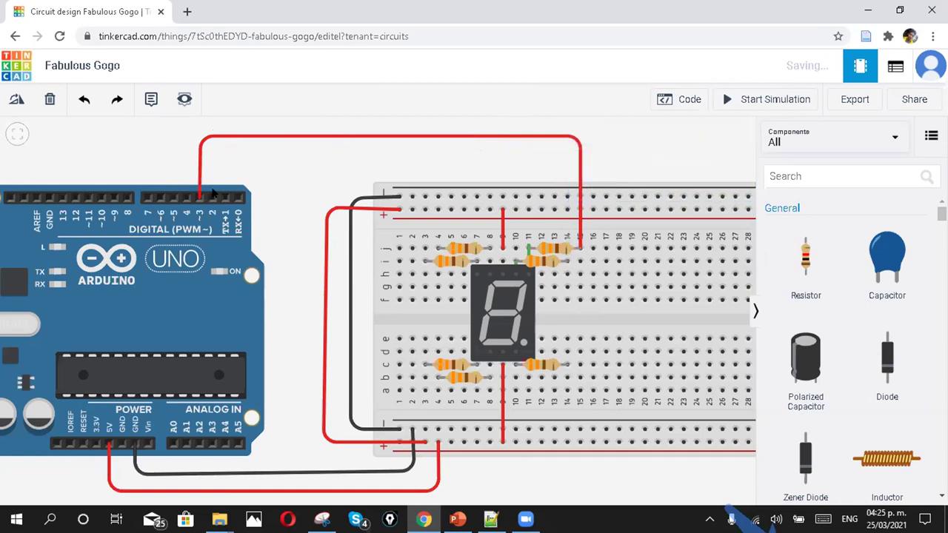
{"action": "left_click", "coordinate": [213, 195]}
{"action": "left_click", "coordinate": [212, 151]}
{"action": "left_click", "coordinate": [561, 151]}
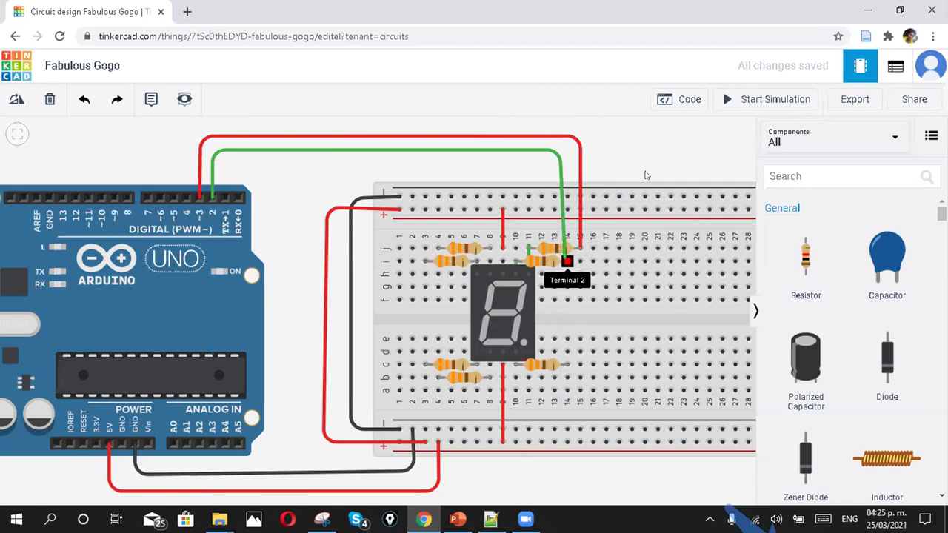
{"action": "left_click", "coordinate": [567, 260]}
{"action": "left_click", "coordinate": [618, 162]}
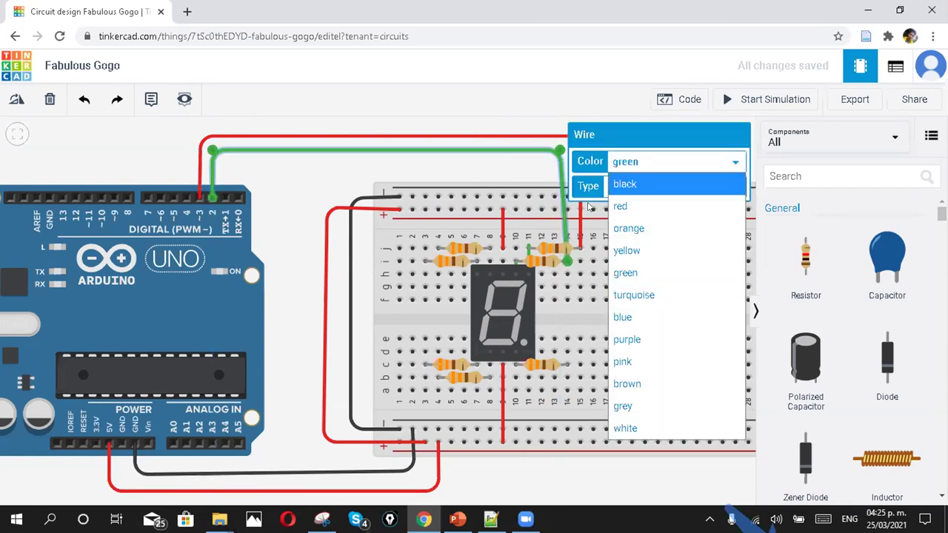
{"action": "left_click", "coordinate": [614, 185]}
{"action": "left_click", "coordinate": [311, 186]}
Run a green wire from Arduino digital pin 4 down between the boards and across to column 14, row b
{"action": "left_click", "coordinate": [183, 197]}
{"action": "left_click", "coordinate": [188, 174]}
{"action": "left_click", "coordinate": [314, 176]}
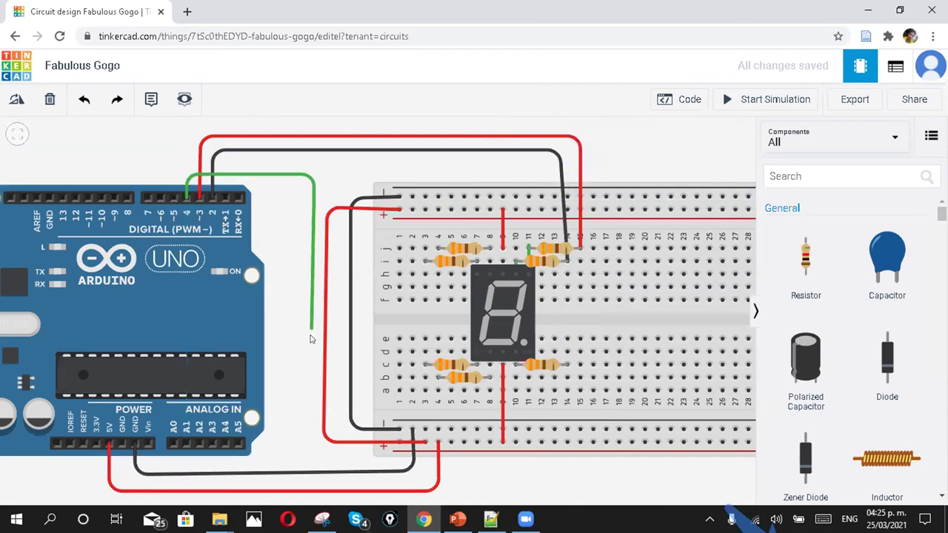
{"action": "left_click", "coordinate": [311, 377]}
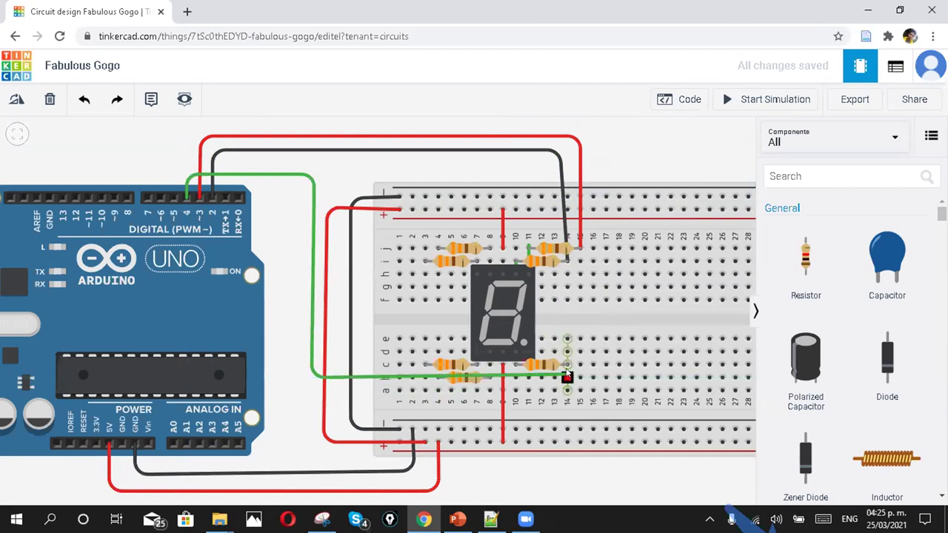
{"action": "left_click", "coordinate": [567, 378]}
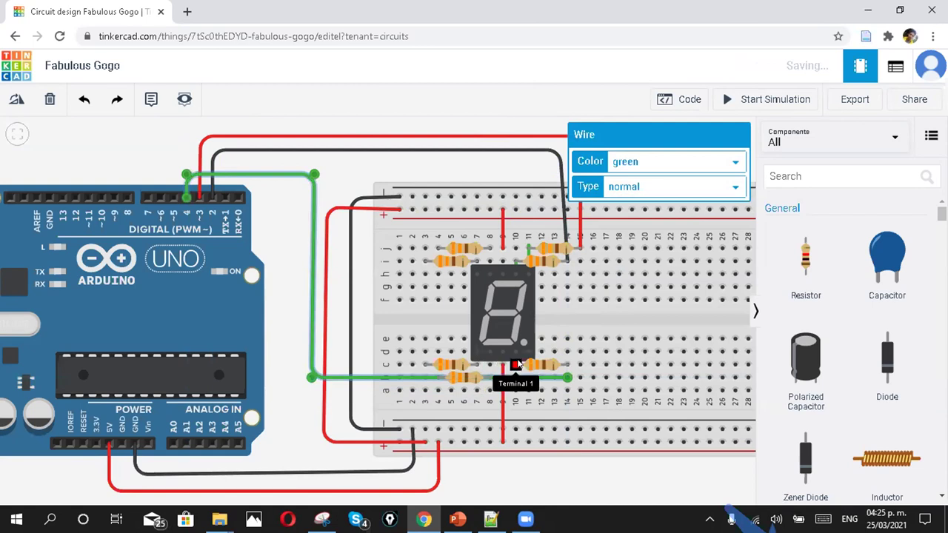
Connect the lower resistor's end at column 10, row c, to the display's c pin in row d with a short green wire
{"action": "left_click", "coordinate": [515, 362]}
{"action": "left_click", "coordinate": [514, 370]}
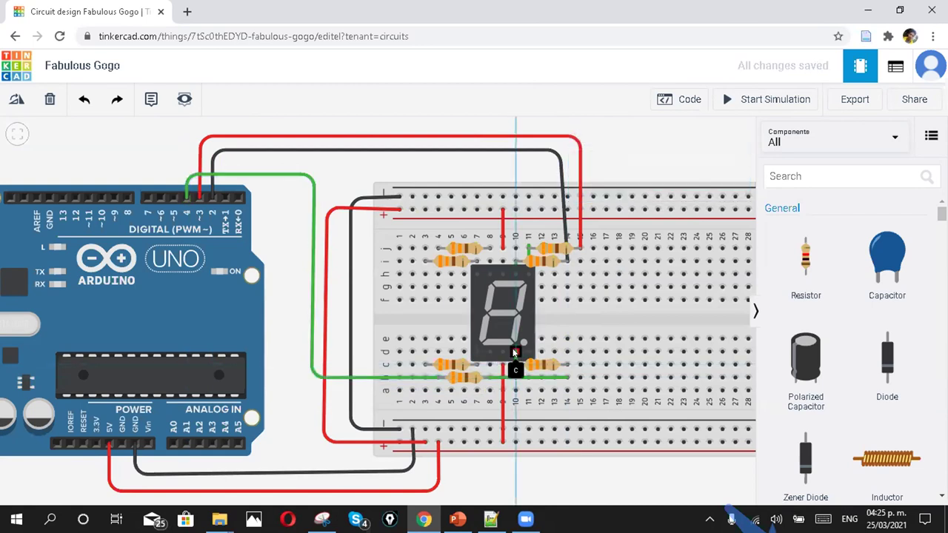
{"action": "left_click", "coordinate": [542, 353]}
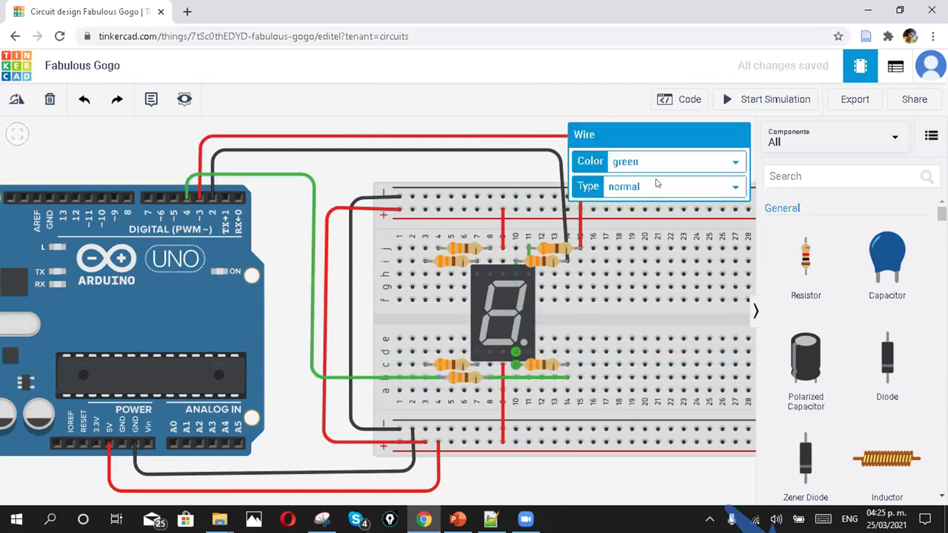
{"action": "key", "text": "Escape"}
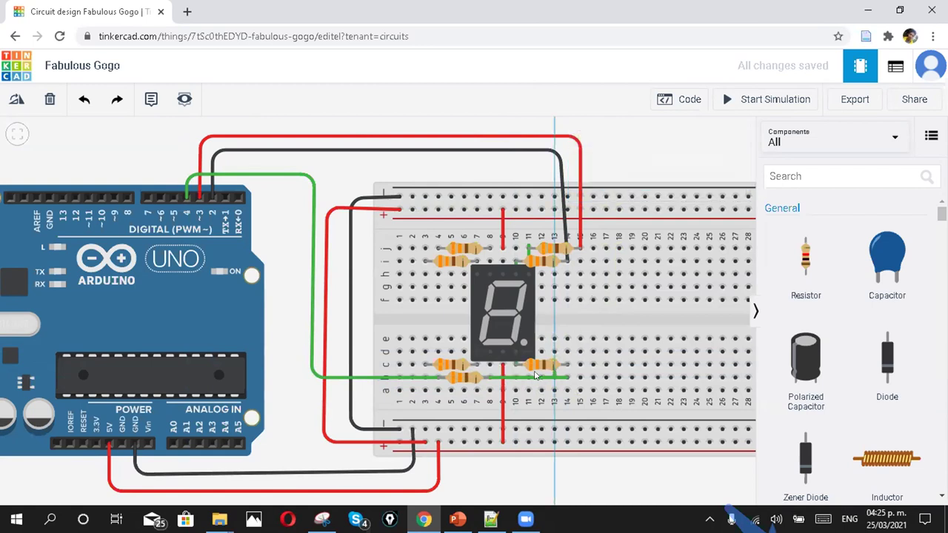
Colour the wire from digital pin 4 orange
{"action": "left_click", "coordinate": [311, 320]}
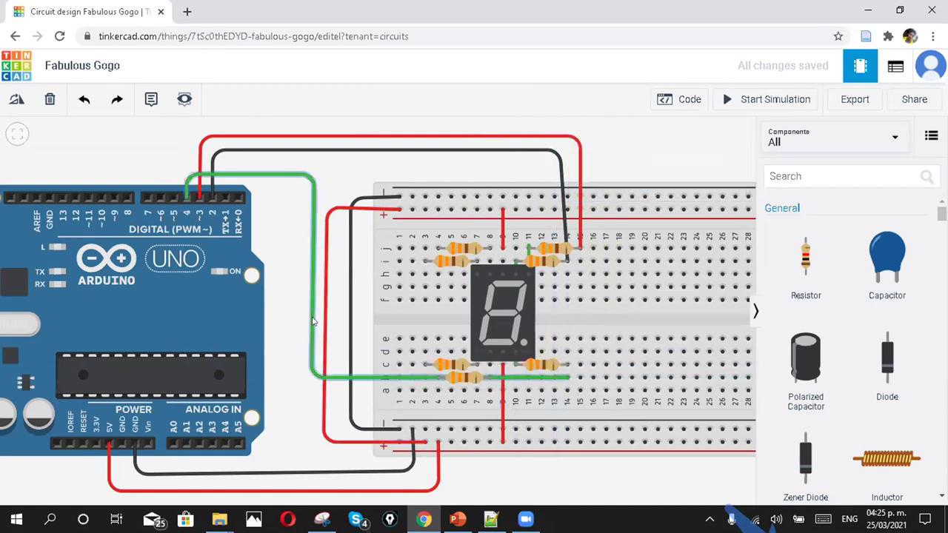
{"action": "left_click", "coordinate": [671, 161]}
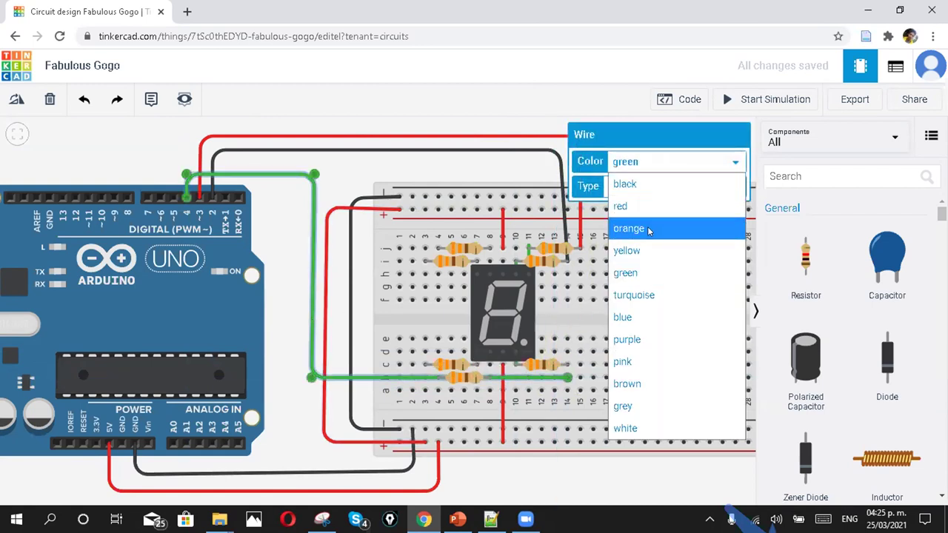
{"action": "left_click", "coordinate": [645, 228]}
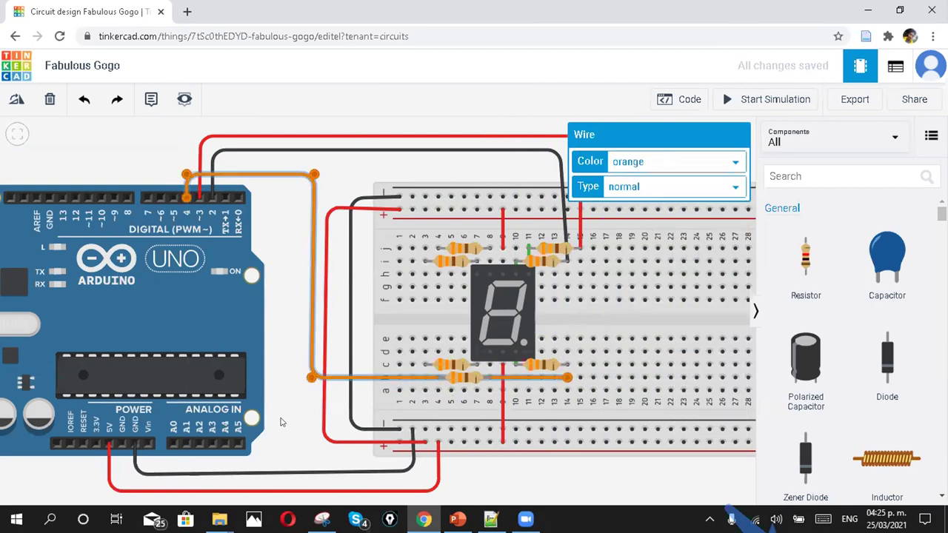
{"action": "left_click", "coordinate": [301, 406]}
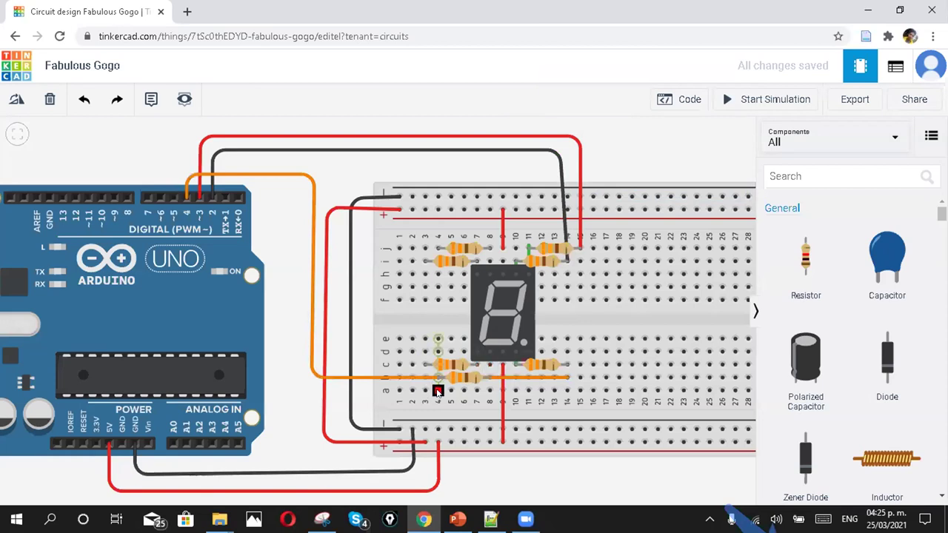
Add a short green wire from column 8, row d, to column 8, row a, past the lower resistor's end
{"action": "left_click", "coordinate": [487, 352]}
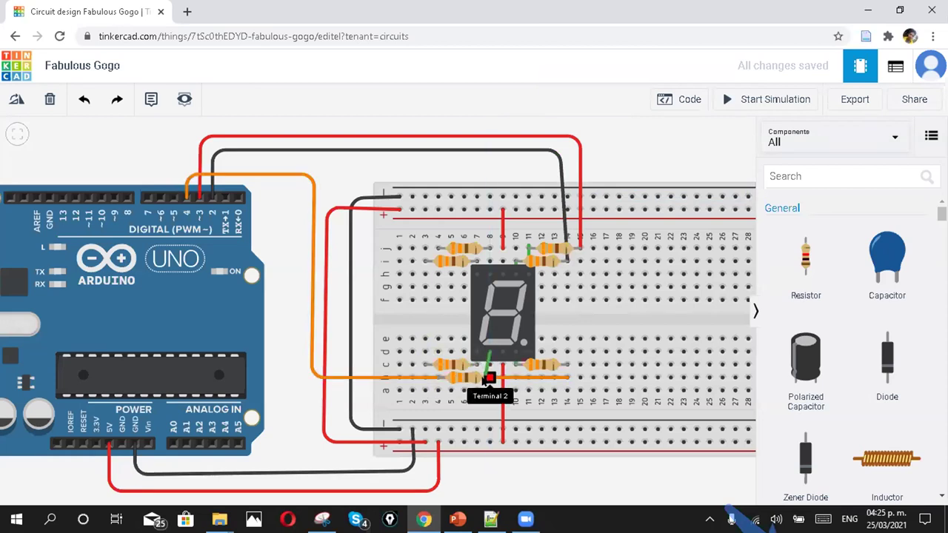
{"action": "left_click", "coordinate": [489, 390]}
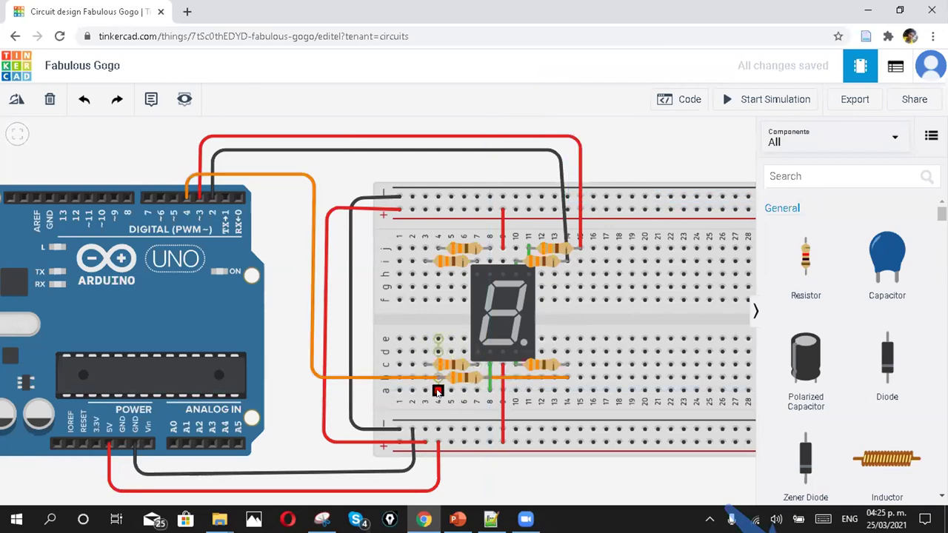
Wire column 4, row a, around the outside of the orange wire to Arduino digital pin 5 and colour it yellow
{"action": "left_click", "coordinate": [437, 391]}
{"action": "left_click", "coordinate": [312, 391]}
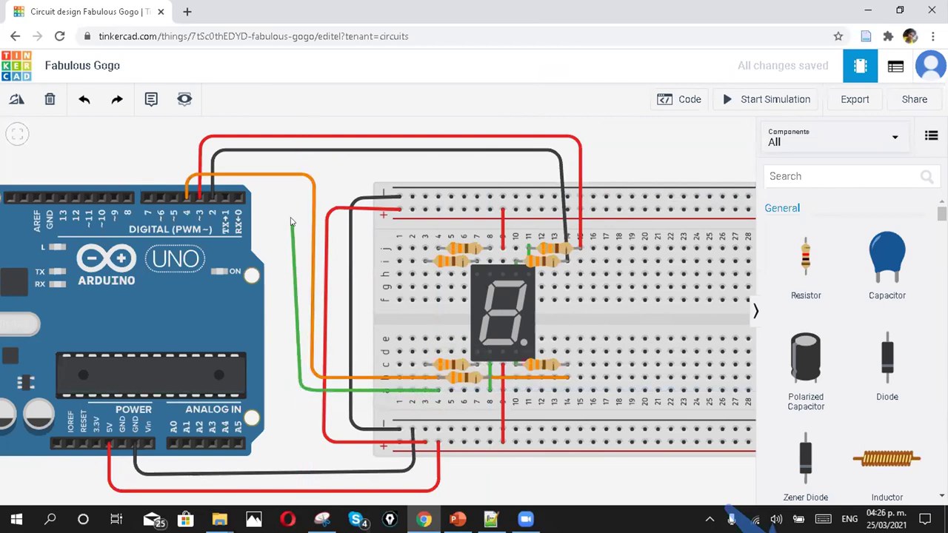
{"action": "left_click", "coordinate": [299, 164]}
{"action": "left_click", "coordinate": [170, 164]}
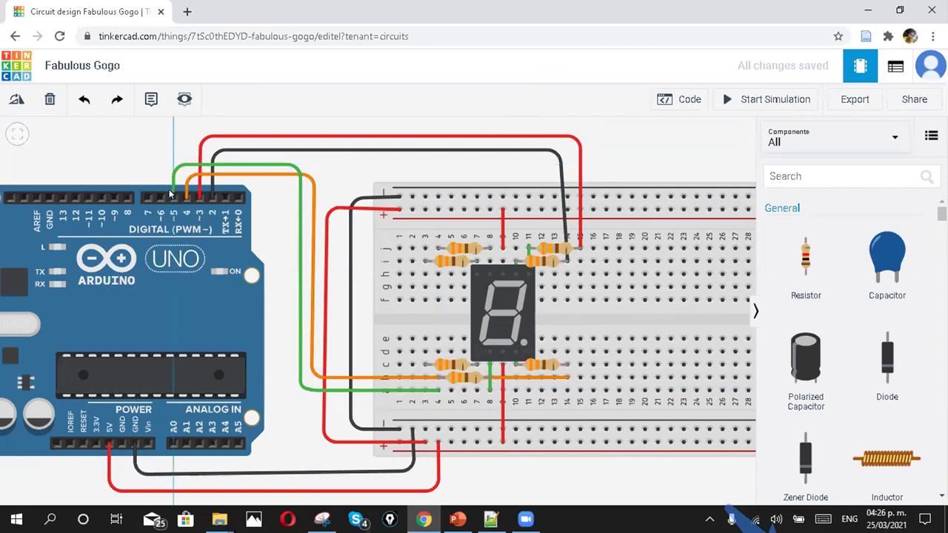
{"action": "left_click", "coordinate": [173, 197]}
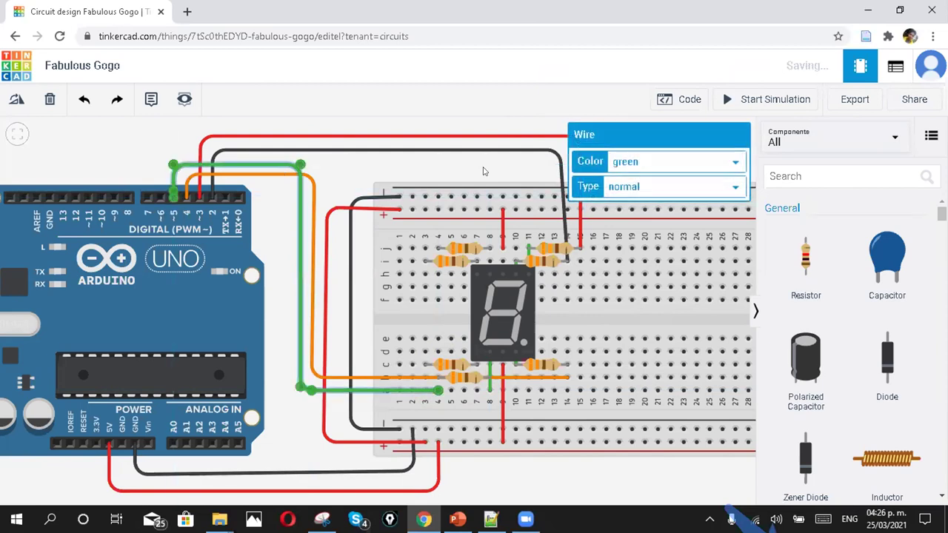
{"action": "left_click", "coordinate": [670, 162]}
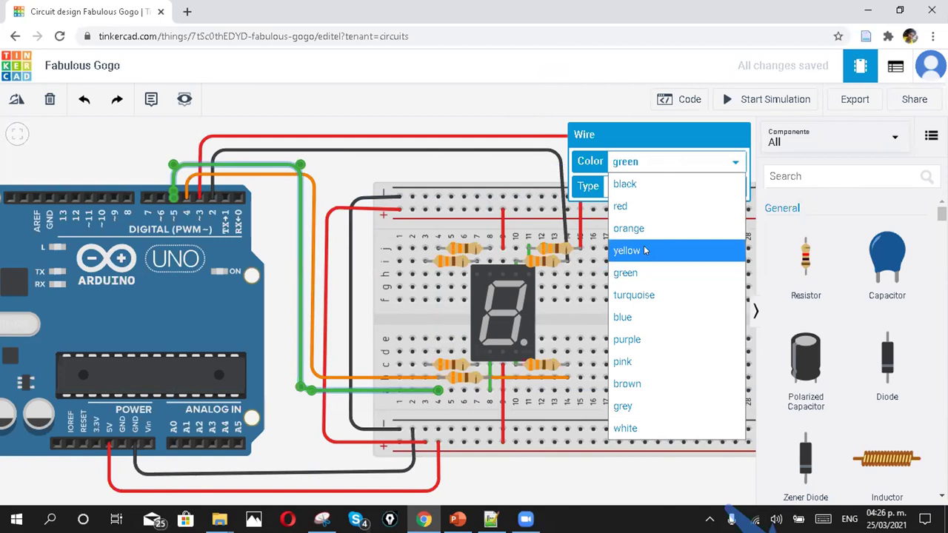
{"action": "left_click", "coordinate": [645, 251]}
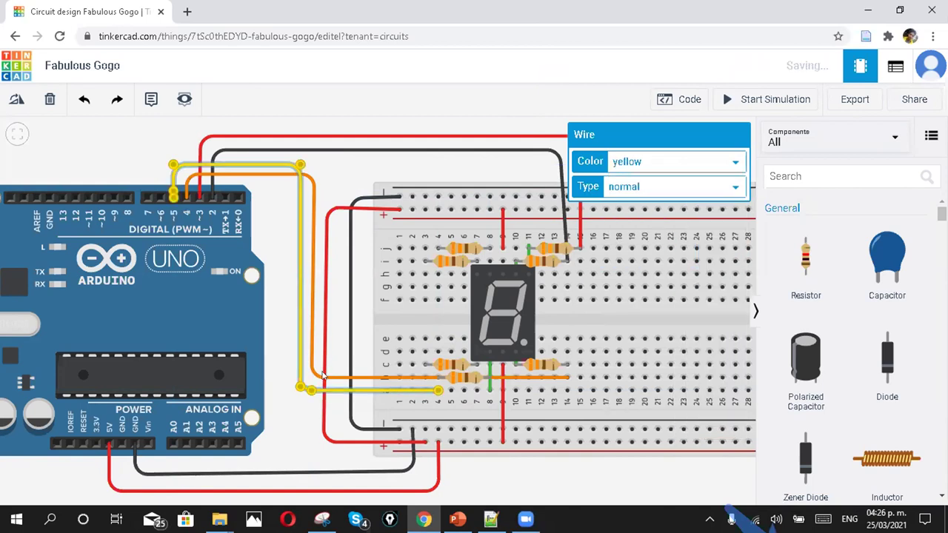
Run a green wire from column 3, row d, up over the other wires to Arduino digital pin 6
{"action": "left_click", "coordinate": [426, 351]}
{"action": "left_click", "coordinate": [363, 350]}
{"action": "left_click", "coordinate": [372, 132]}
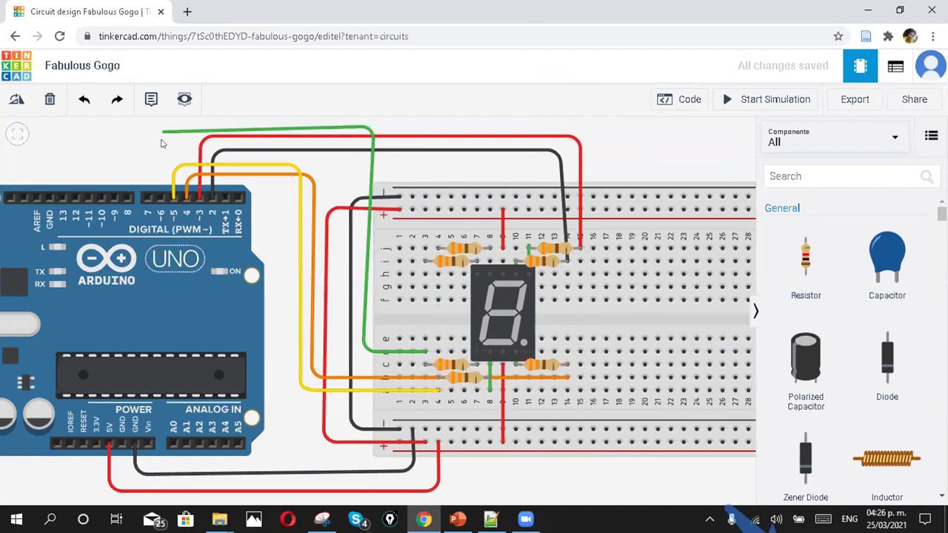
{"action": "left_click", "coordinate": [170, 129]}
{"action": "left_click", "coordinate": [160, 195]}
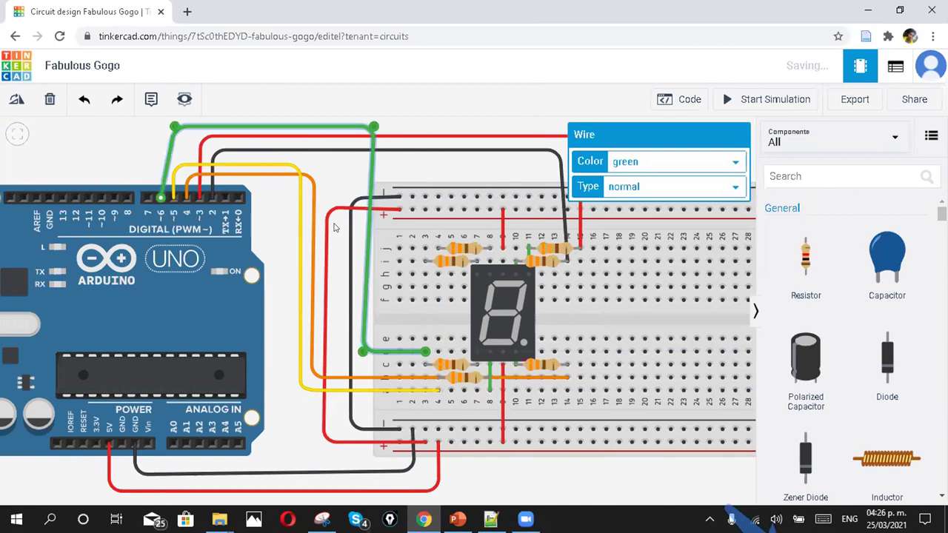
Keep the color of the wire connected to Arduino pin 6 set to green and deselect it
{"action": "left_click", "coordinate": [646, 161]}
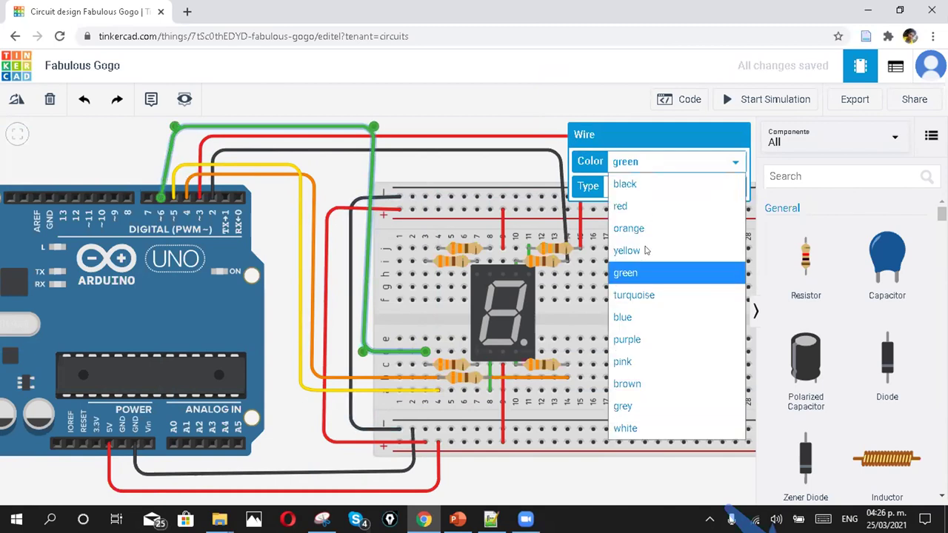
{"action": "left_click", "coordinate": [635, 274]}
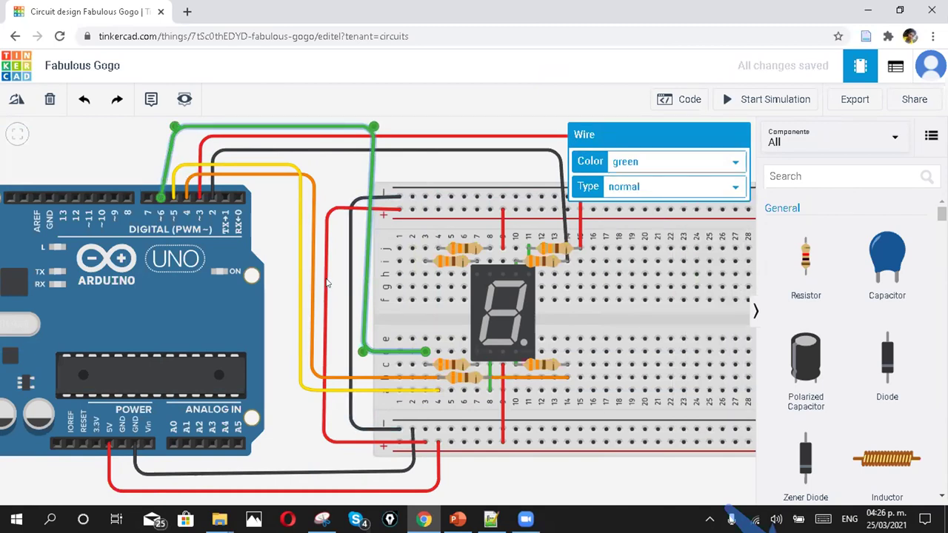
{"action": "left_click", "coordinate": [369, 174]}
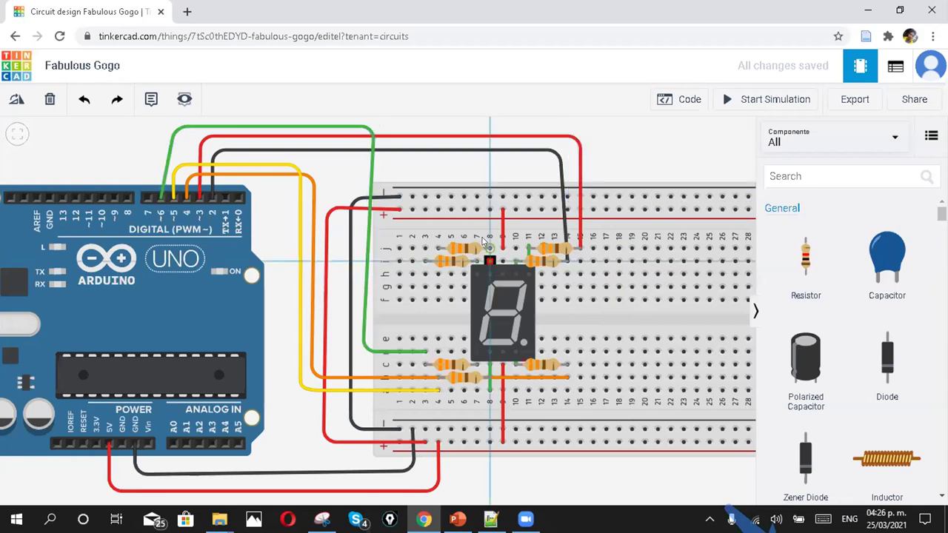
{"action": "left_click", "coordinate": [482, 351]}
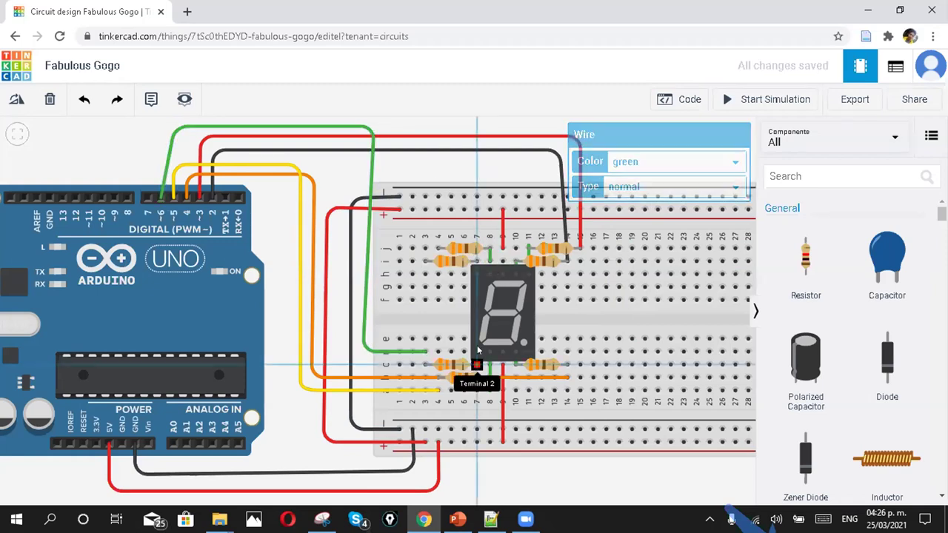
{"action": "key", "text": "Escape"}
Route a wire from breadboard hole j4 over the boards to Arduino digital pin 7 and color it turquoise
{"action": "left_click", "coordinate": [437, 248]}
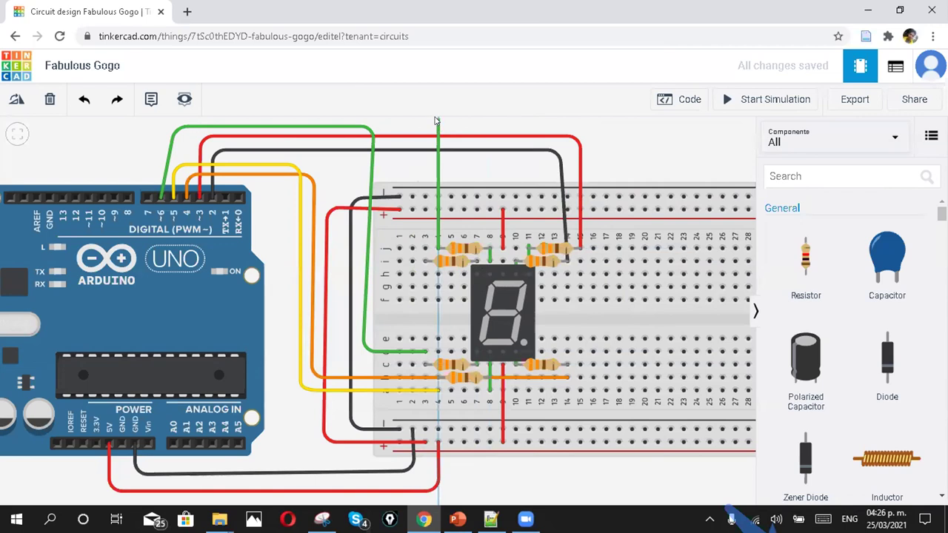
{"action": "left_click", "coordinate": [437, 160]}
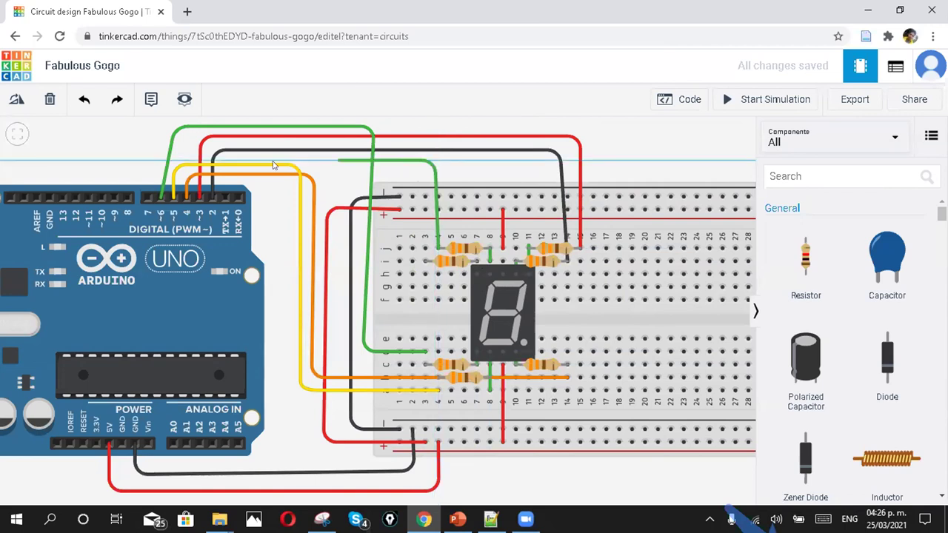
{"action": "left_click", "coordinate": [149, 161]}
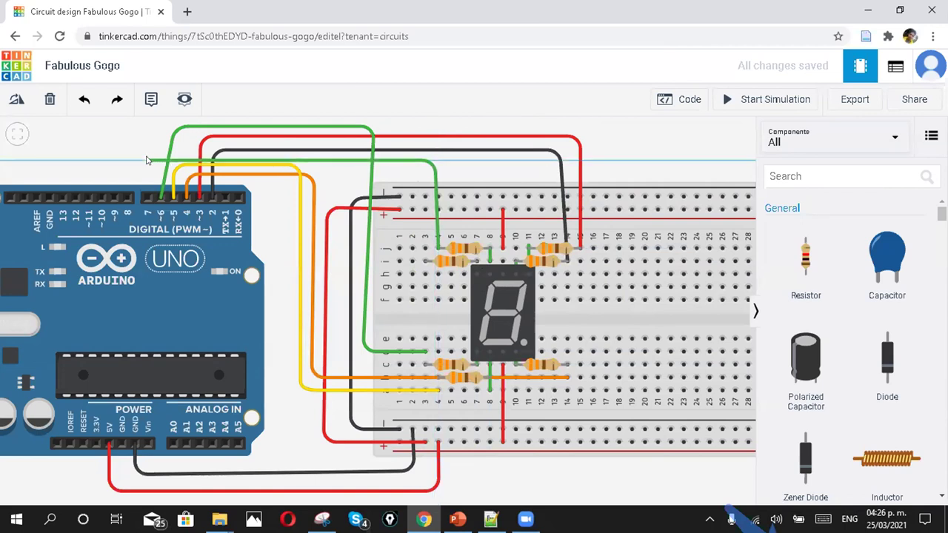
{"action": "left_click", "coordinate": [146, 197]}
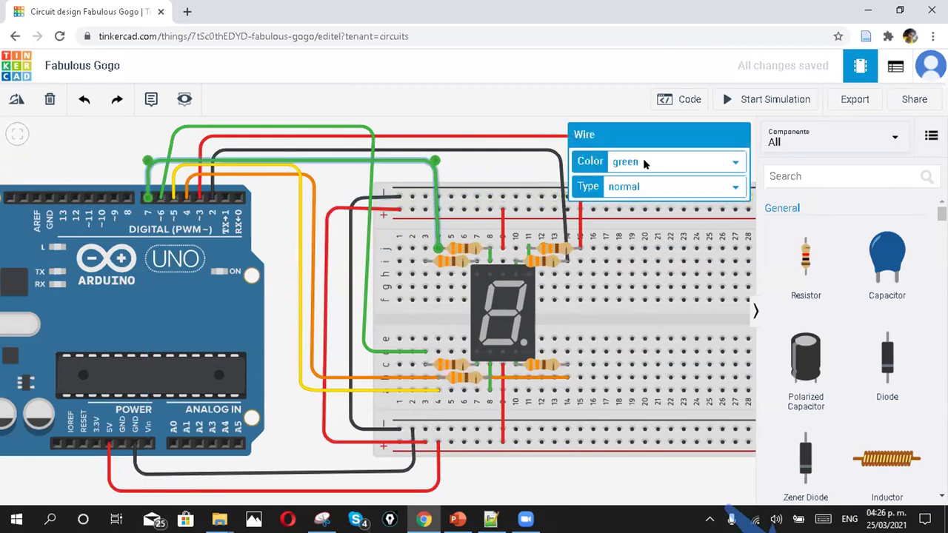
{"action": "left_click", "coordinate": [645, 160]}
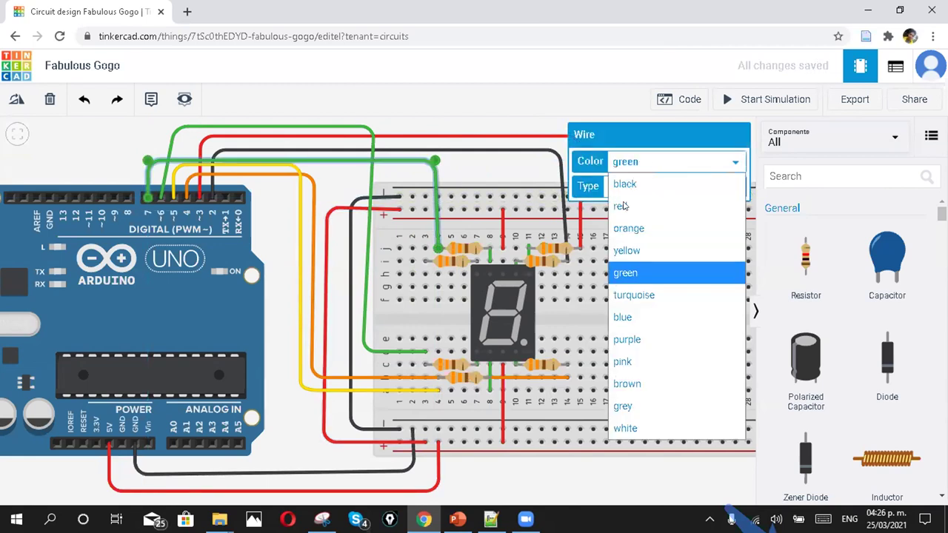
{"action": "left_click", "coordinate": [628, 298]}
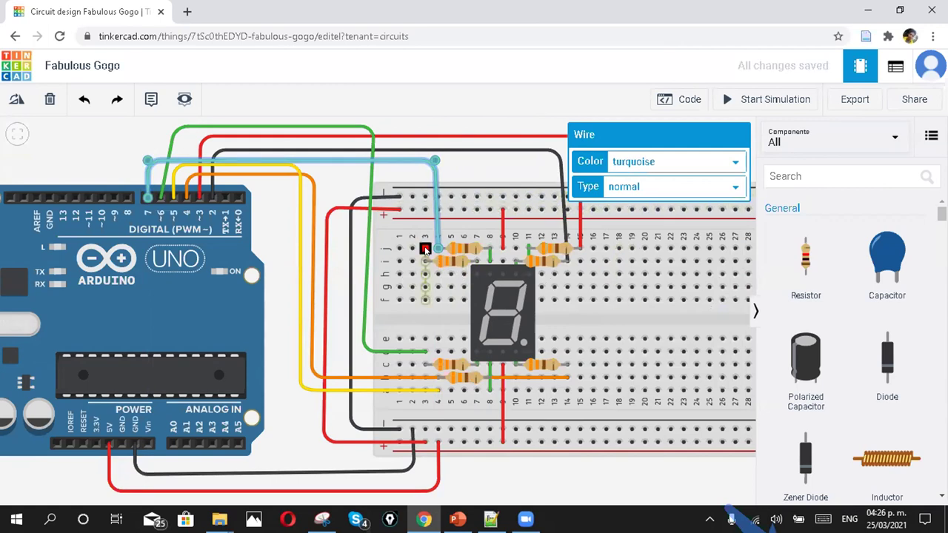
Route a wire from breadboard hole j3 over the boards to Arduino digital pin 8 and color it blue
{"action": "left_click", "coordinate": [426, 261]}
{"action": "left_click", "coordinate": [426, 143]}
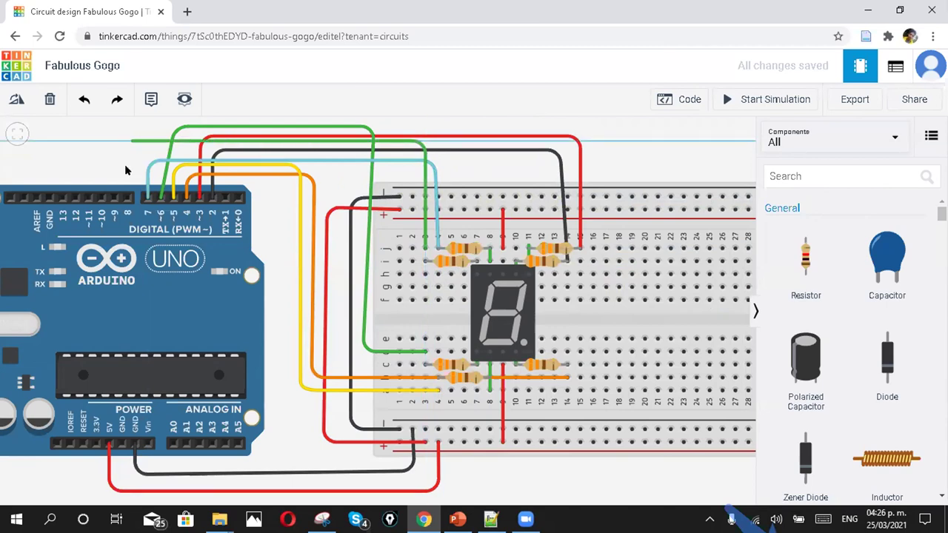
{"action": "left_click", "coordinate": [127, 197]}
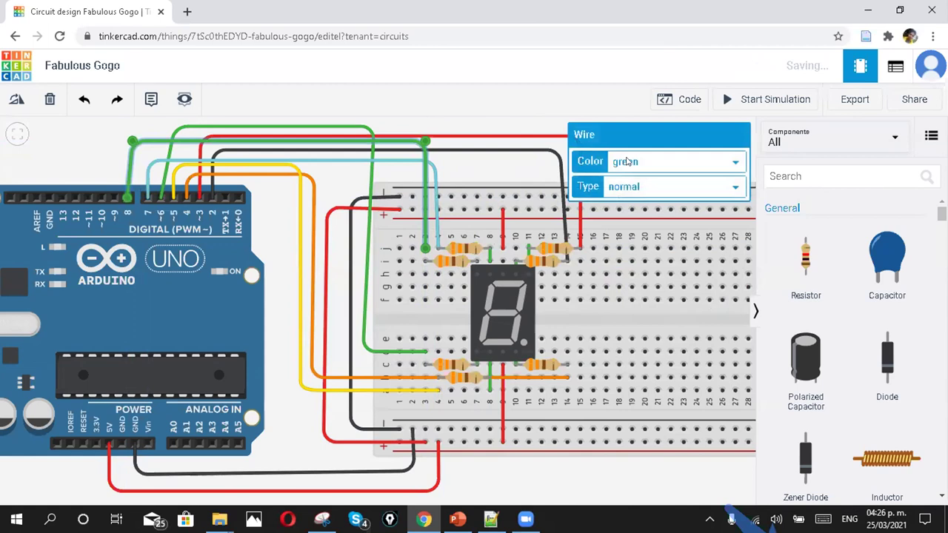
{"action": "left_click", "coordinate": [666, 161]}
{"action": "left_click", "coordinate": [627, 319]}
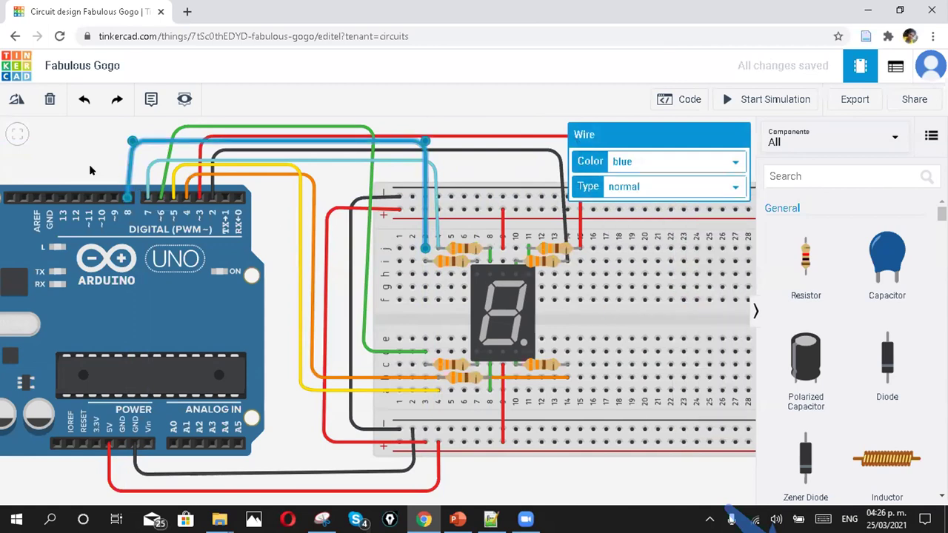
{"action": "key", "text": "Escape"}
Return to the circuits dashboard and open the "Display 7 seg" design for editing
{"action": "scroll", "coordinate": [505, 314], "scroll_direction": "down", "scroll_amount": 3}
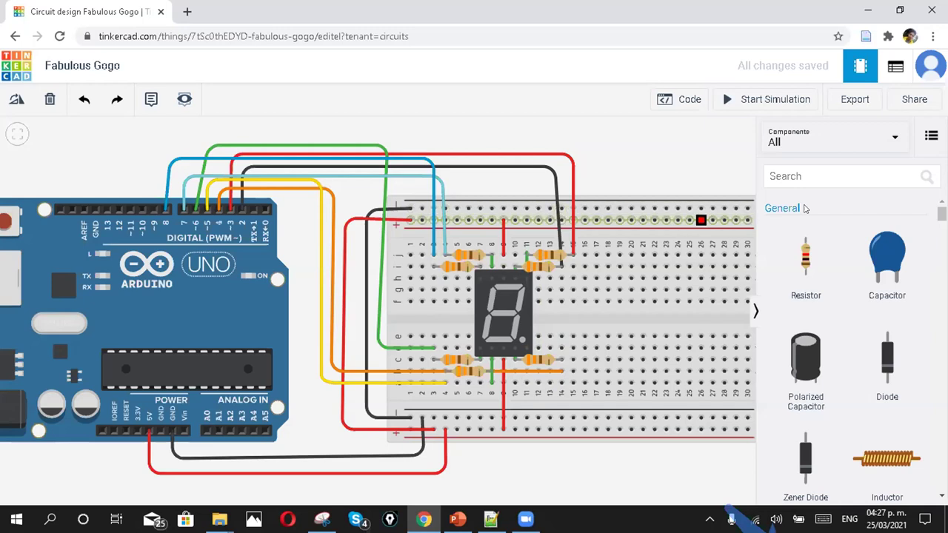
{"action": "scroll", "coordinate": [749, 200], "scroll_direction": "up", "scroll_amount": 1}
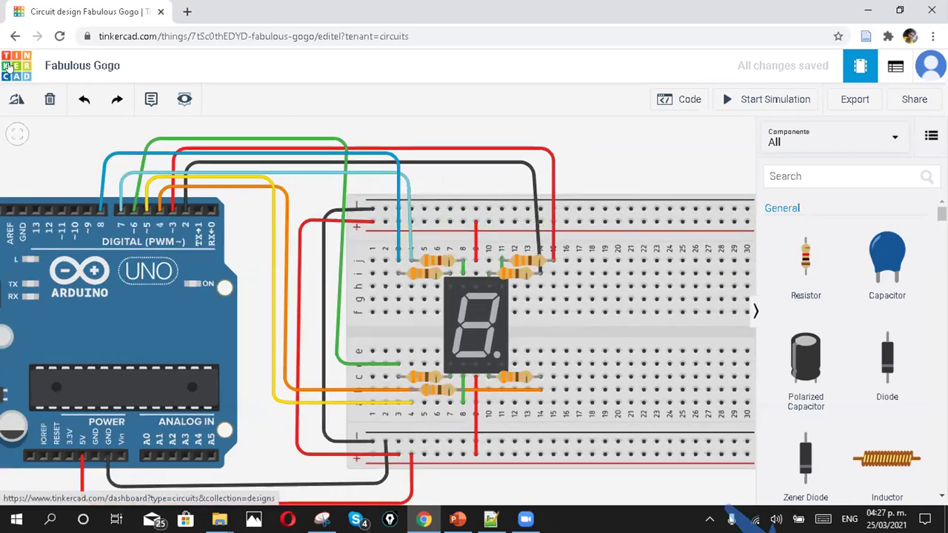
{"action": "left_click", "coordinate": [10, 66]}
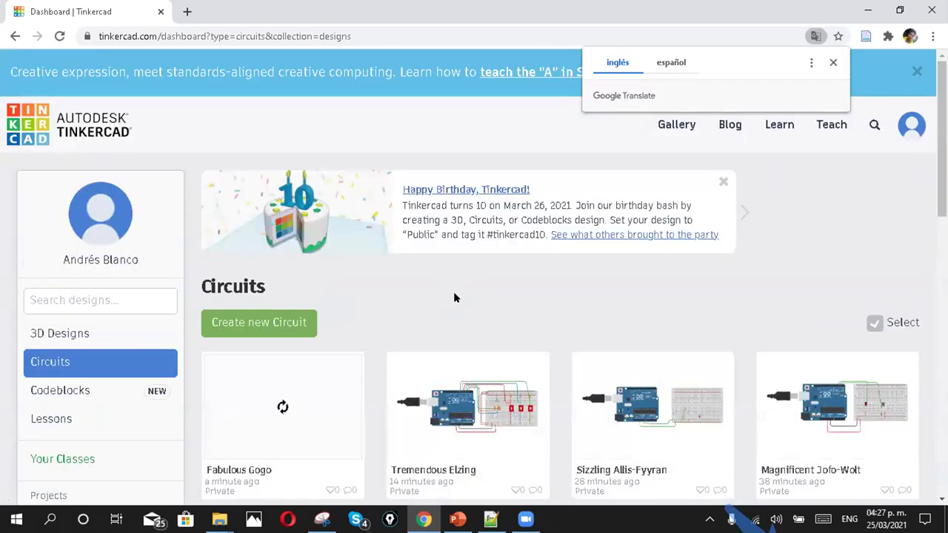
{"action": "scroll", "coordinate": [454, 298], "scroll_direction": "down", "scroll_amount": 1}
{"action": "scroll", "coordinate": [453, 298], "scroll_direction": "down", "scroll_amount": 2}
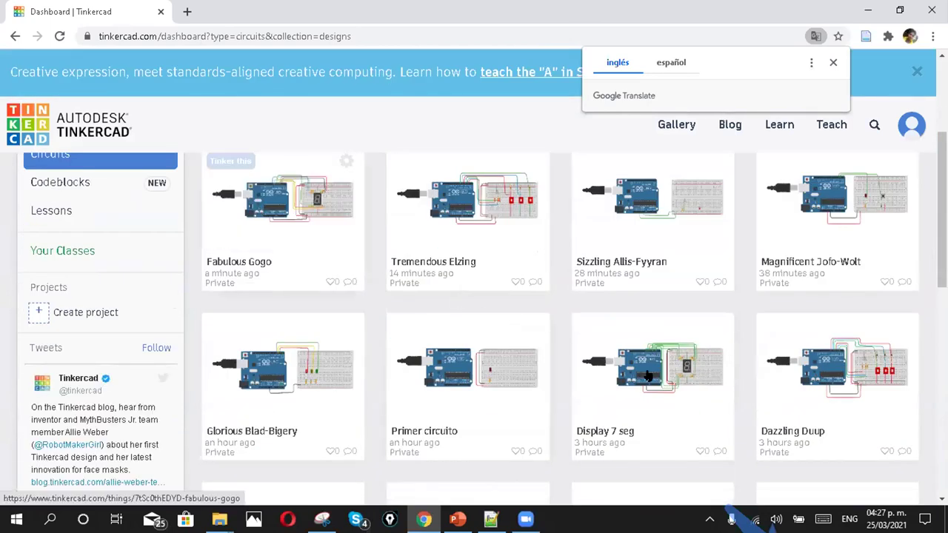
{"action": "left_click", "coordinate": [673, 378]}
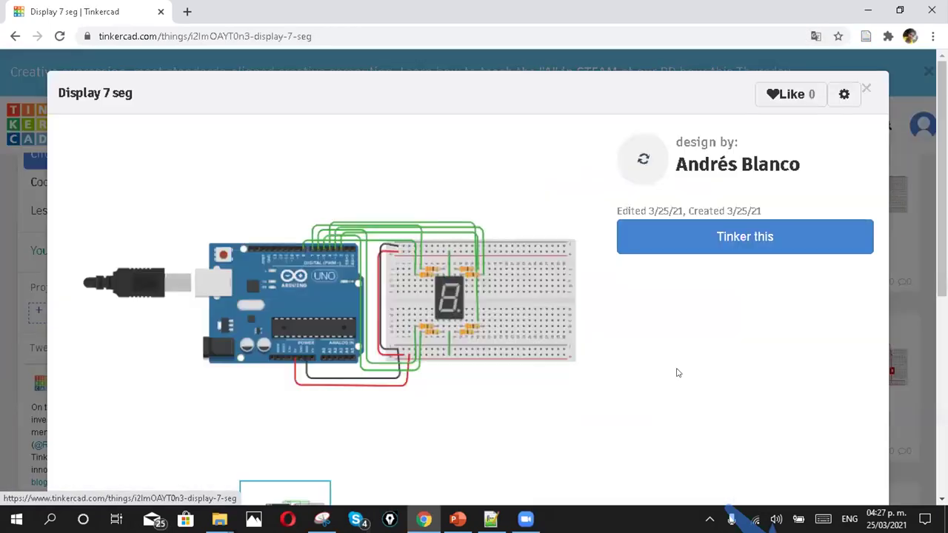
{"action": "left_click", "coordinate": [704, 241]}
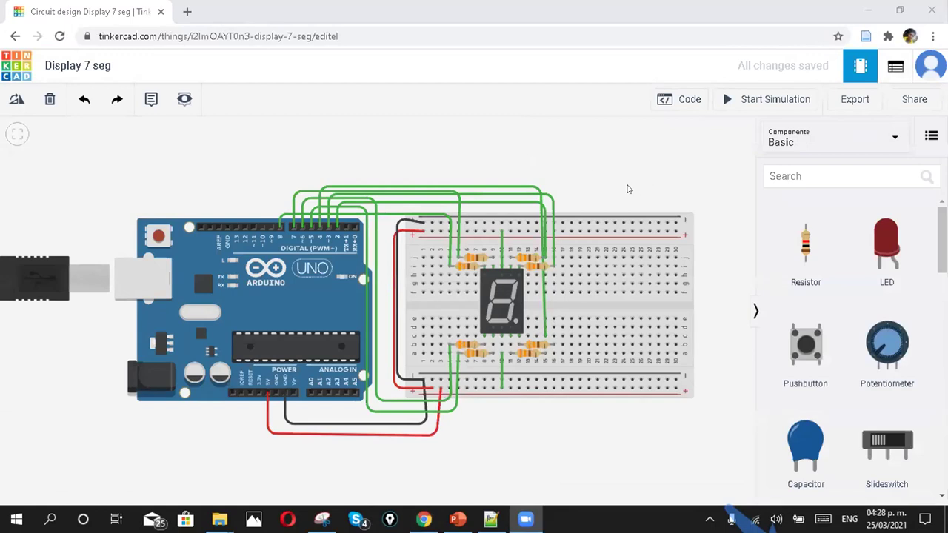
Show the circuit's code and examine the segment pin variables a to g and the pinMode lines in setup()
{"action": "scroll", "coordinate": [637, 196], "scroll_direction": "down", "scroll_amount": 1}
{"action": "scroll", "coordinate": [671, 211], "scroll_direction": "up", "scroll_amount": 1}
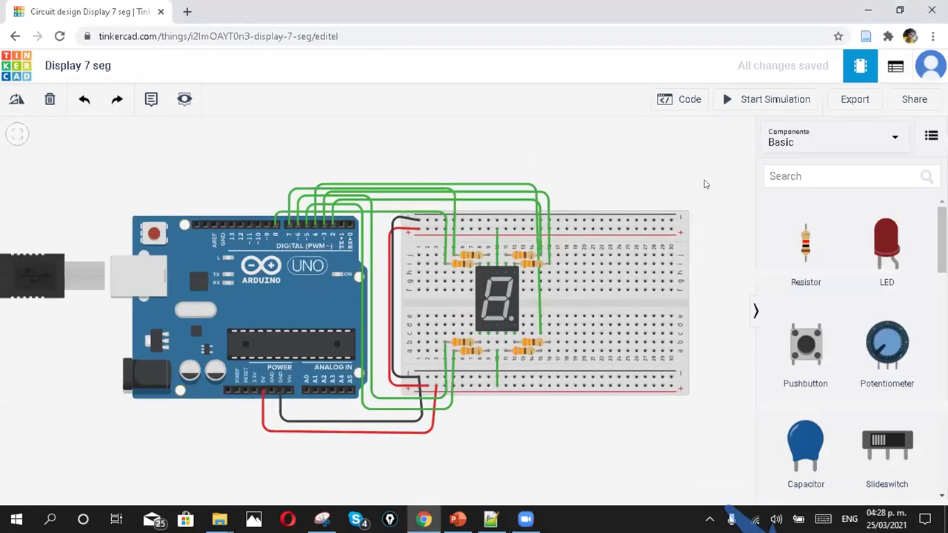
{"action": "left_click", "coordinate": [685, 99]}
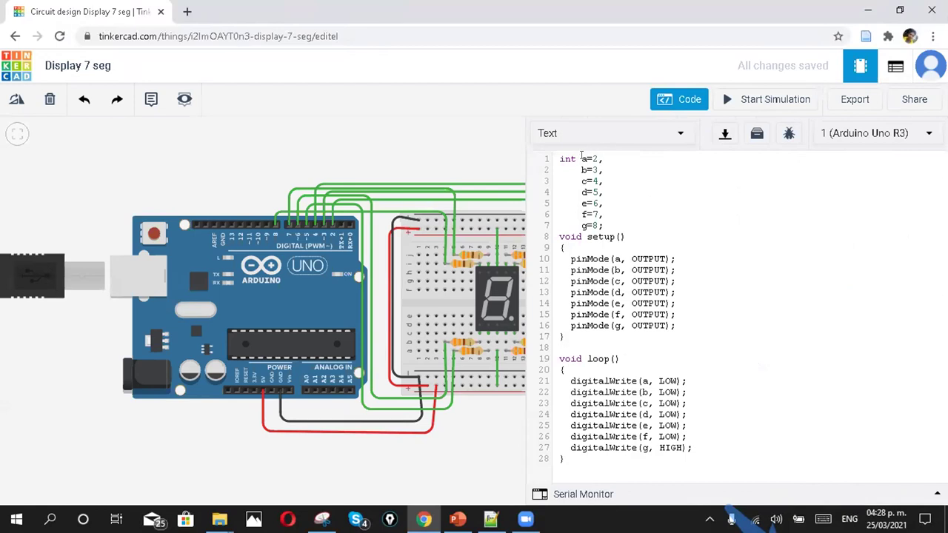
{"action": "left_click_drag", "start_coordinate": [581, 159], "coordinate": [603, 159]}
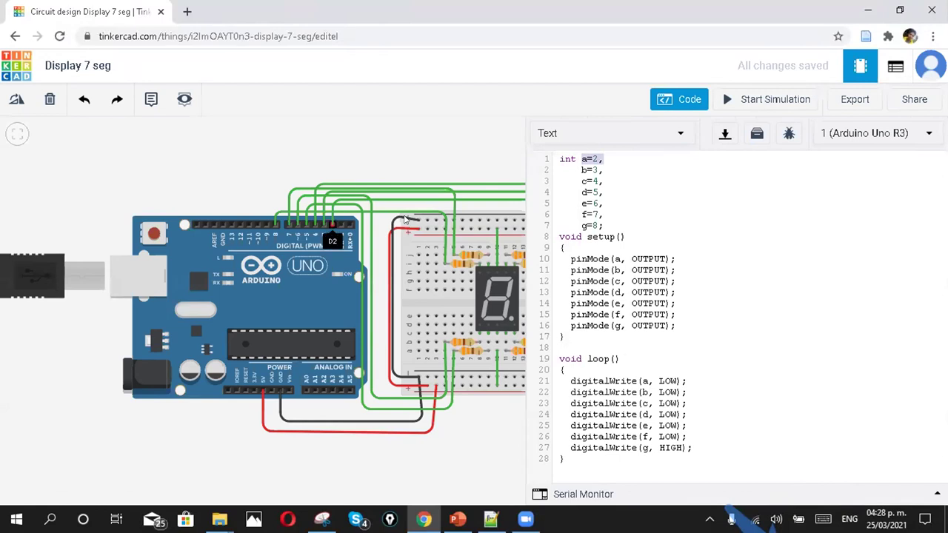
{"action": "left_click", "coordinate": [577, 170]}
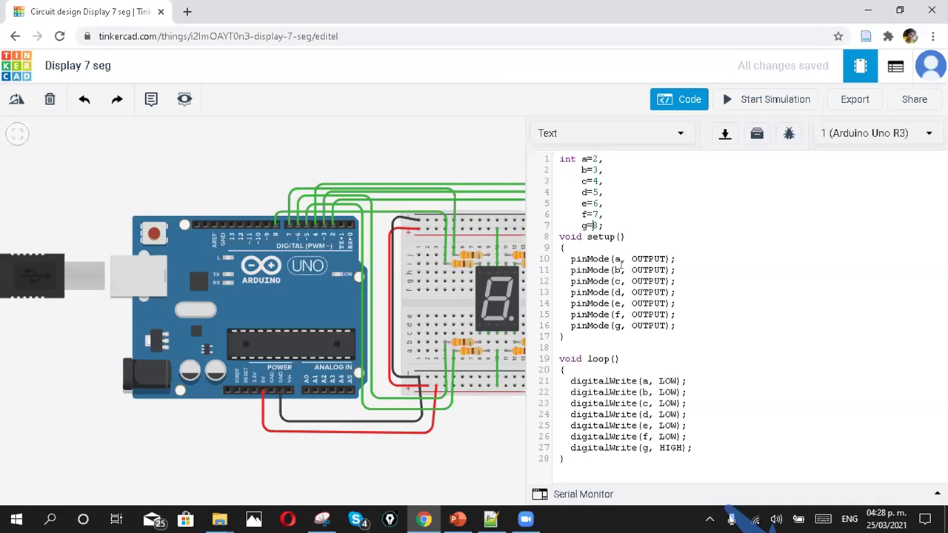
{"action": "left_click_drag", "start_coordinate": [680, 324], "coordinate": [563, 247]}
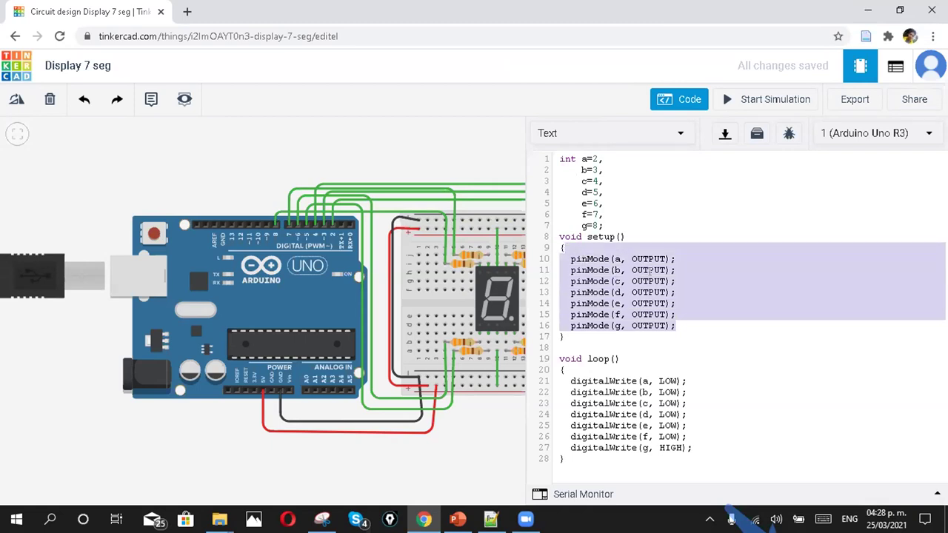
{"action": "left_click", "coordinate": [643, 264]}
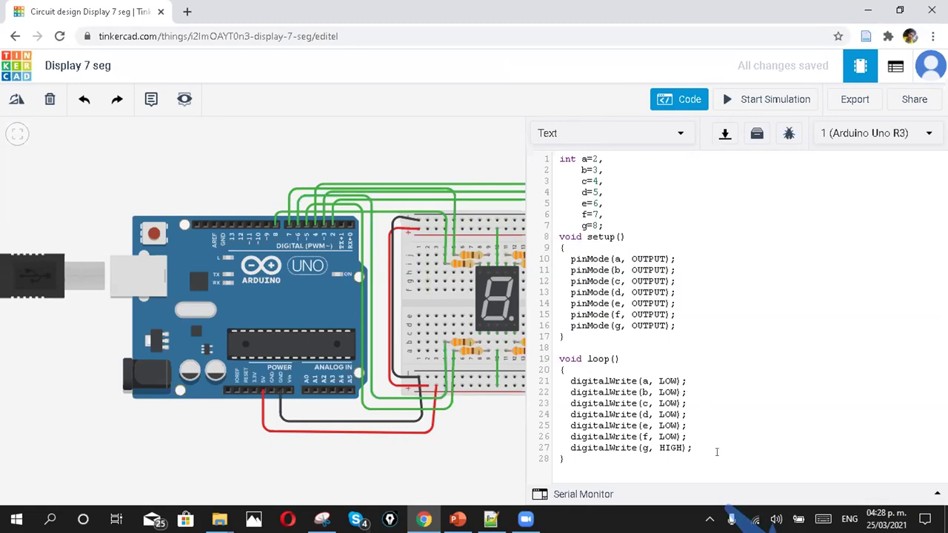
Add two blank lines after the last digitalWrite line in loop() and one blank line before the first
{"action": "key", "text": "Return"}
{"action": "key", "text": "Return"}
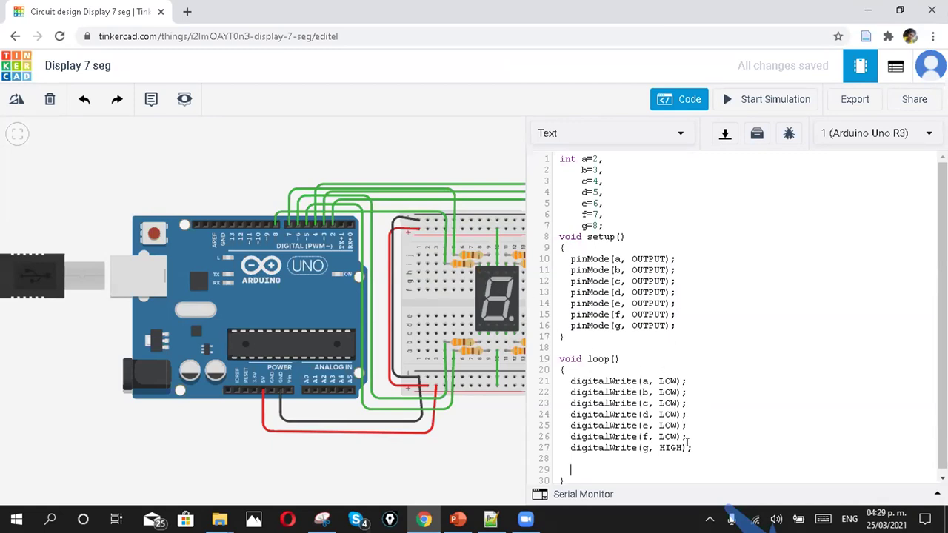
{"action": "left_click", "coordinate": [656, 371]}
{"action": "key", "text": "Return"}
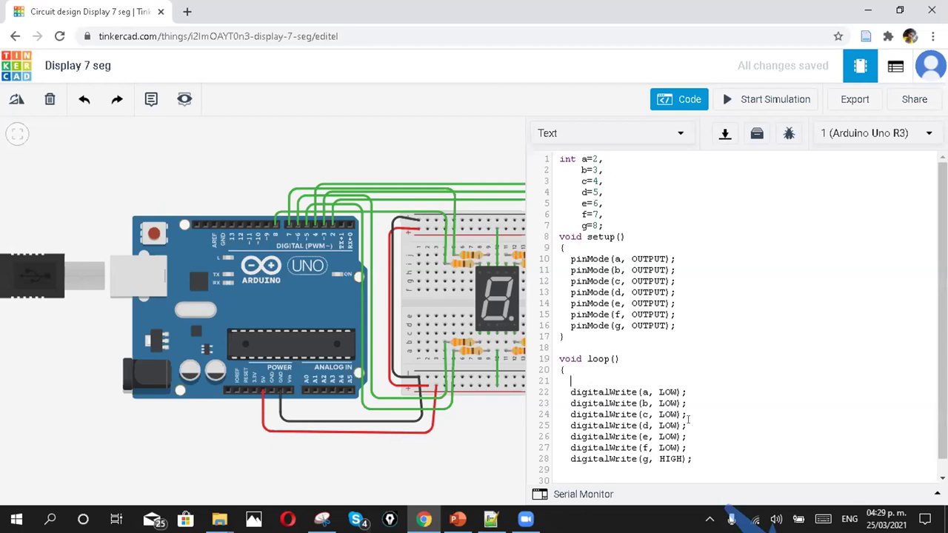
{"action": "scroll", "coordinate": [686, 448], "scroll_direction": "down", "scroll_amount": 1}
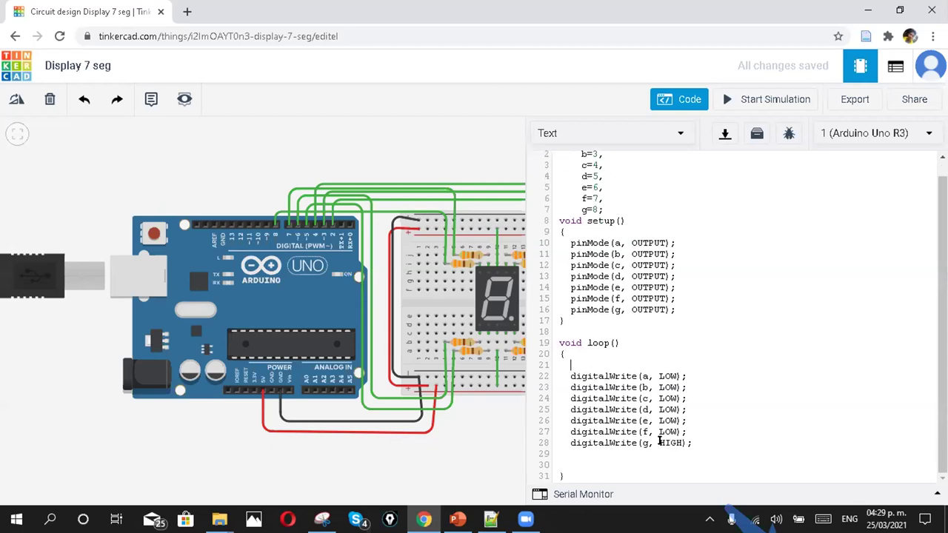
Examine the LOW and HIGH segment states in loop(), then check the seven-segment wiring diagrams in PowerPoint and return to the code
{"action": "left_click_drag", "start_coordinate": [659, 377], "coordinate": [679, 388]}
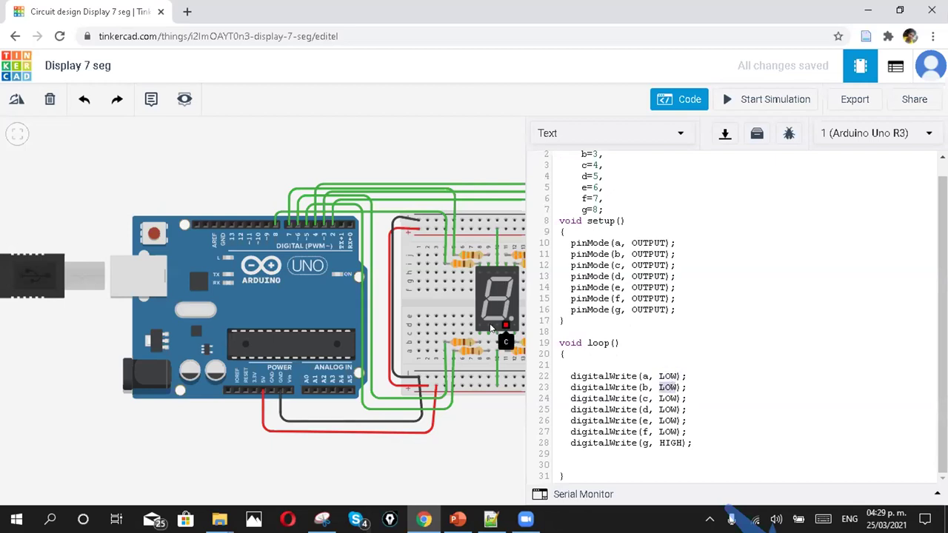
{"action": "left_click_drag", "start_coordinate": [658, 443], "coordinate": [674, 443]}
{"action": "key", "text": "alt+Tab"}
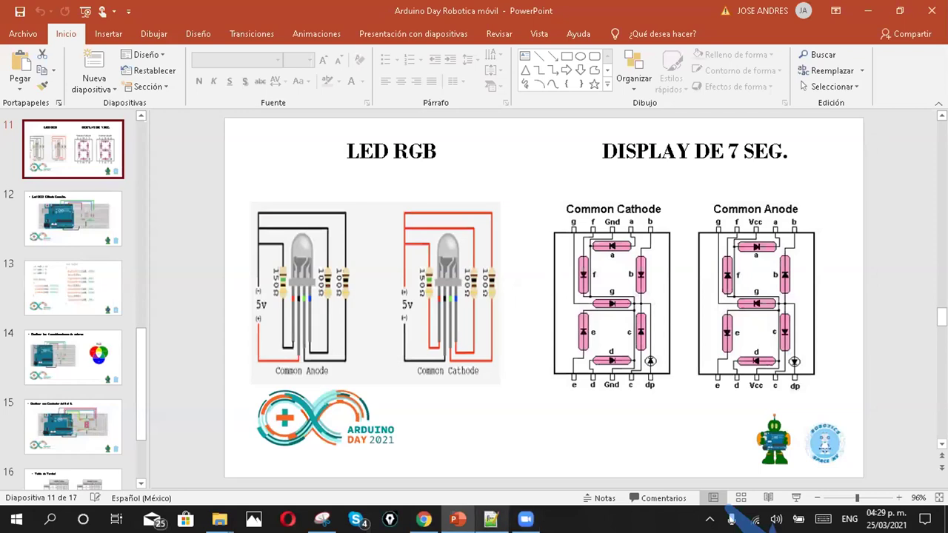
{"action": "key", "text": "alt+Tab"}
Run the simulation with the code hidden, inspect the digit on the seven-segment display, and stop the simulation
{"action": "left_click", "coordinate": [779, 101]}
{"action": "left_click", "coordinate": [693, 99]}
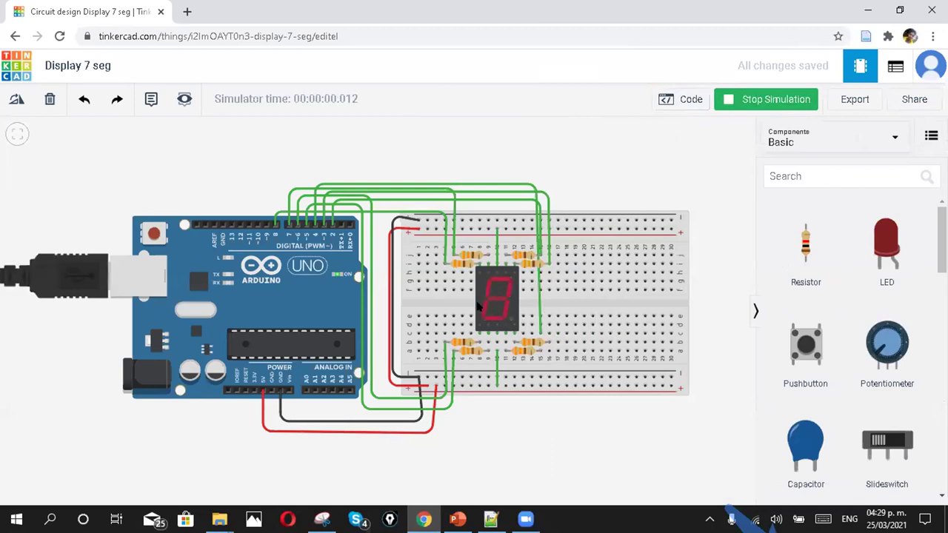
{"action": "scroll", "coordinate": [549, 305], "scroll_direction": "up", "scroll_amount": 1}
{"action": "scroll", "coordinate": [492, 291], "scroll_direction": "up", "scroll_amount": 3}
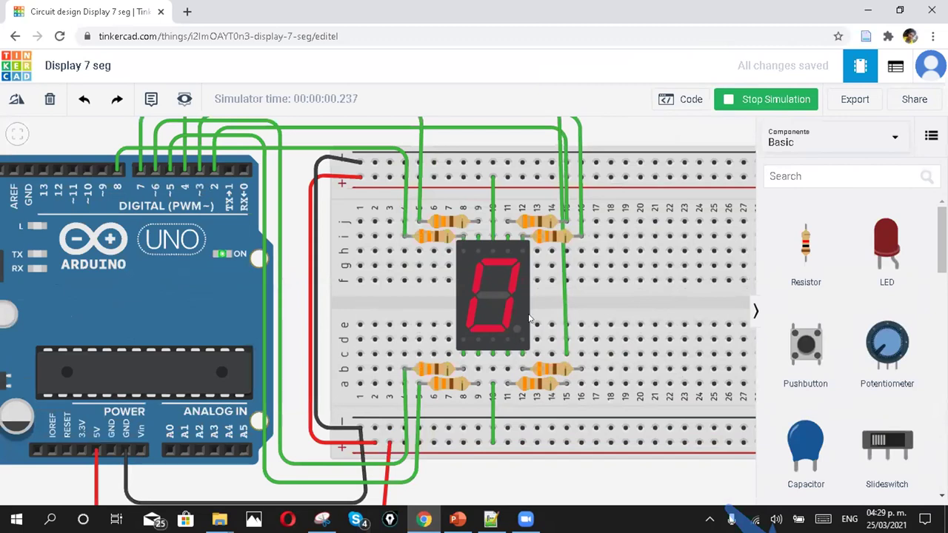
{"action": "left_click", "coordinate": [767, 104]}
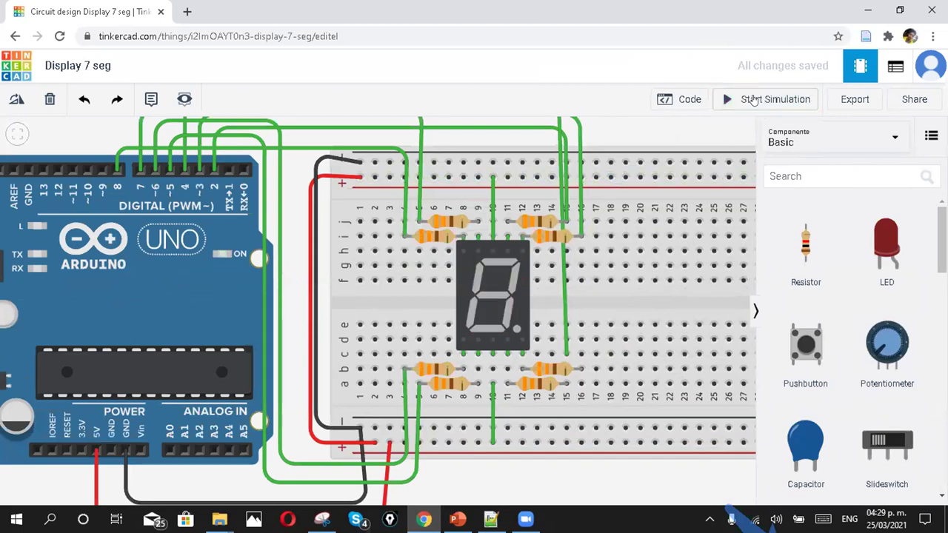
Show the code and add a comment beginning "// Dibuja el" after the digitalWrite(a, LOW) line in loop()
{"action": "left_click", "coordinate": [677, 104]}
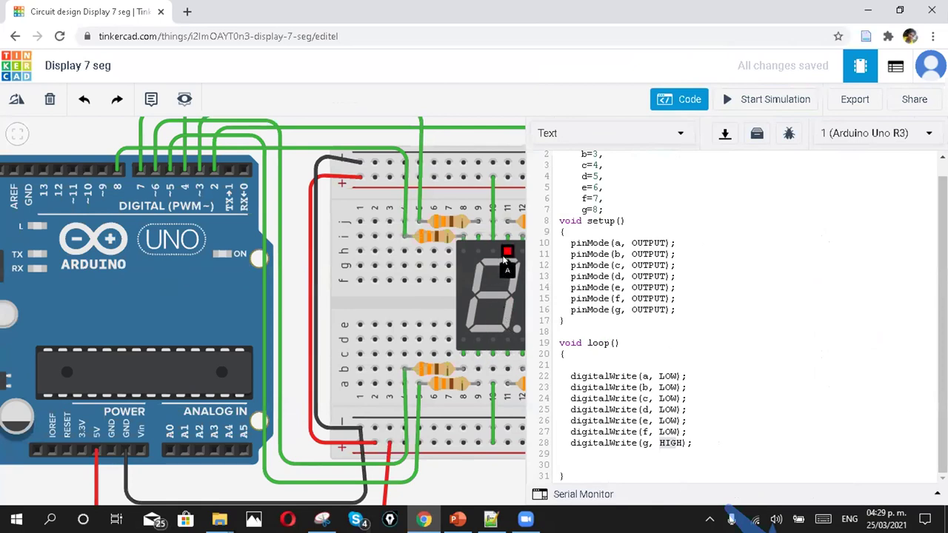
{"action": "left_click", "coordinate": [656, 365]}
{"action": "type", "text": "000"}
{"action": "key", "text": "BackSpace"}
{"action": "key", "text": "BackSpace"}
{"action": "type", "text": "//"}
{"action": "left_click_drag", "start_coordinate": [695, 443], "coordinate": [572, 375]}
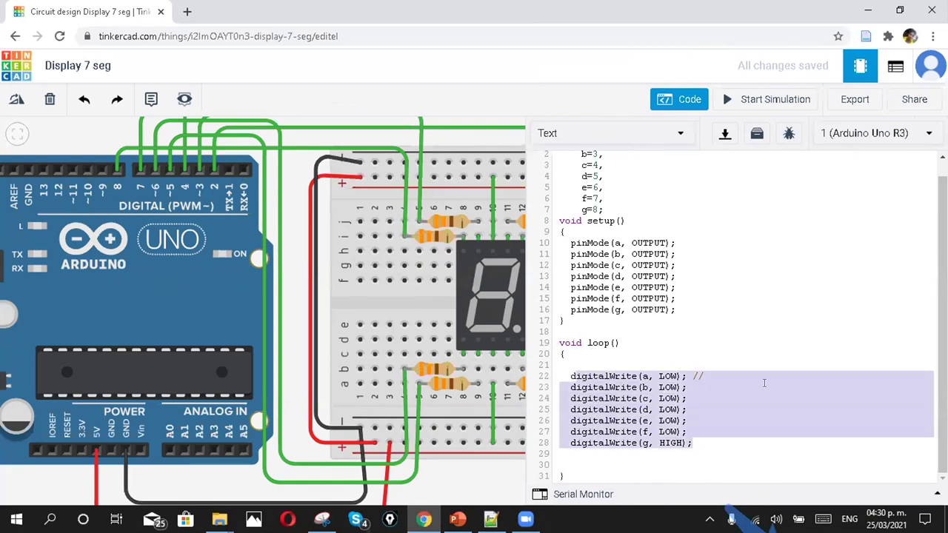
{"action": "left_click", "coordinate": [707, 374]}
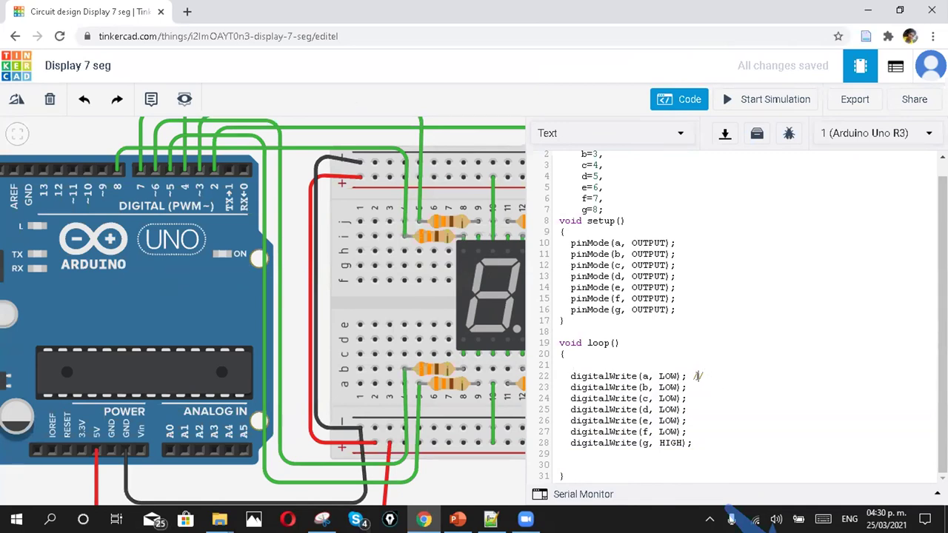
{"action": "type", "text": "Dibuja el"}
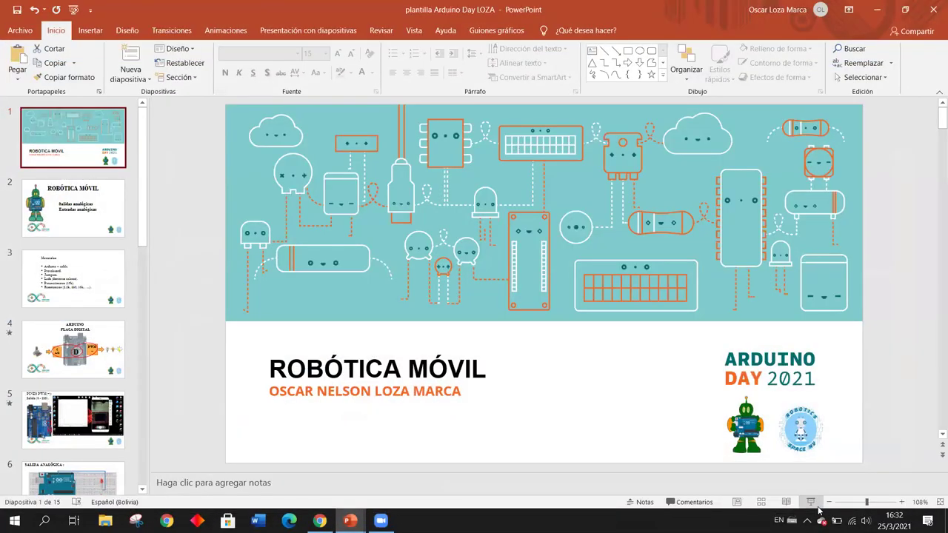
Start the slide show from the title slide and advance to the Materiales slide
{"action": "left_click", "coordinate": [815, 505]}
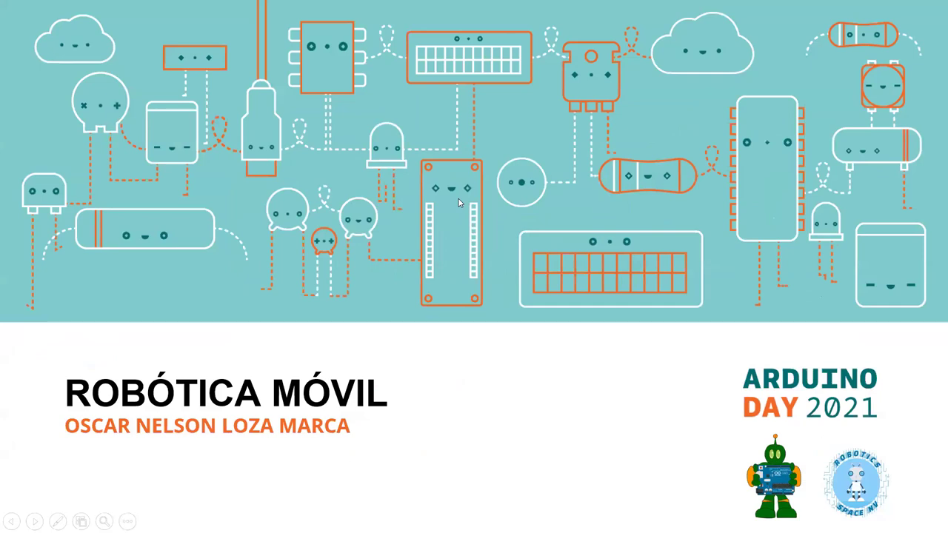
{"action": "key", "text": "Right"}
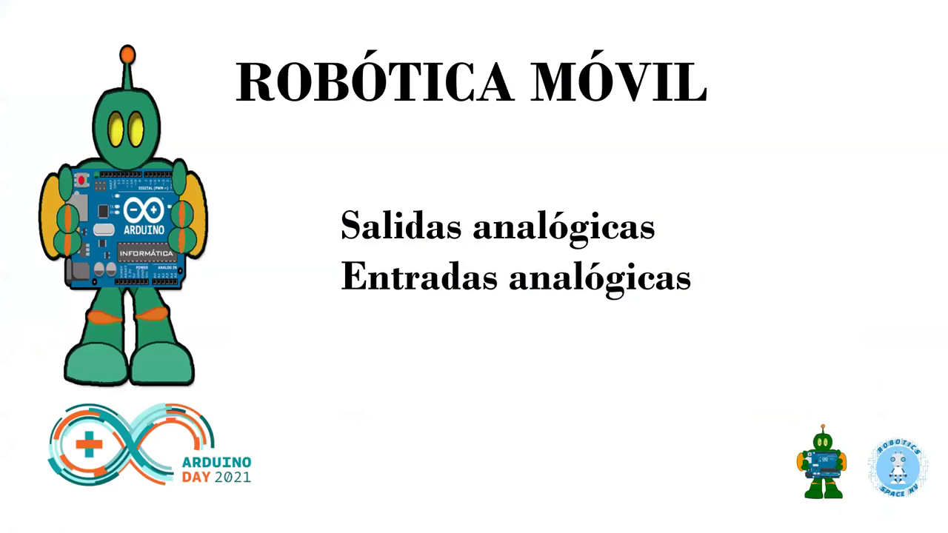
{"action": "key", "text": "Right"}
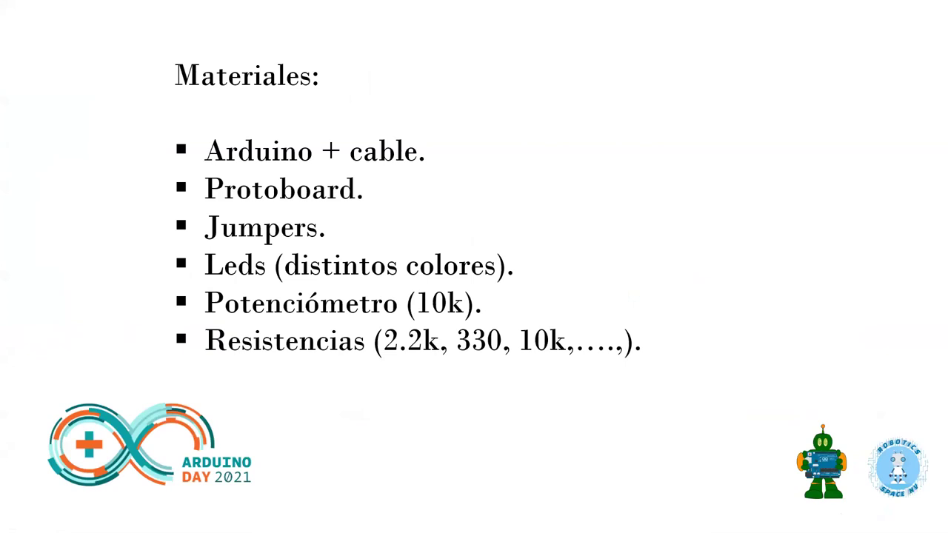
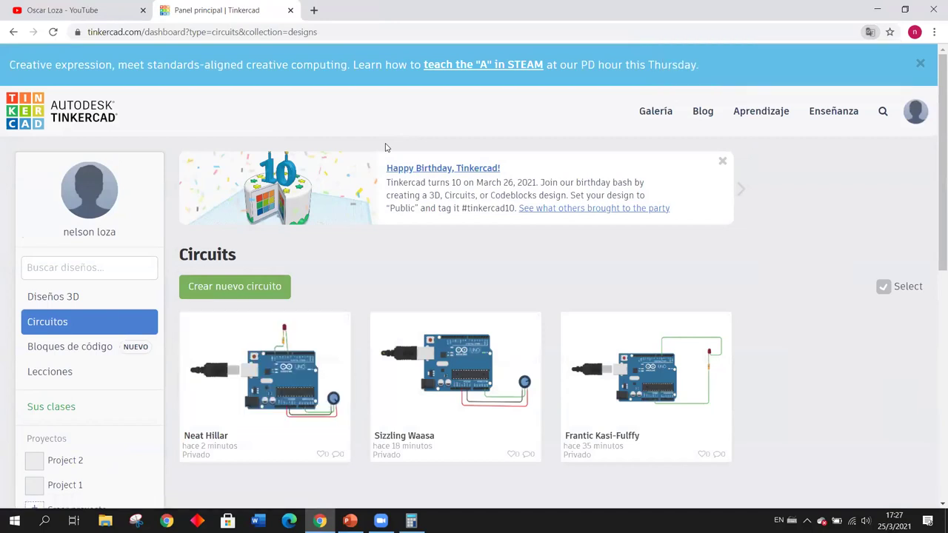
Create a new circuit and place an Arduino Uno R3 in the workspace
{"action": "left_click", "coordinate": [244, 289]}
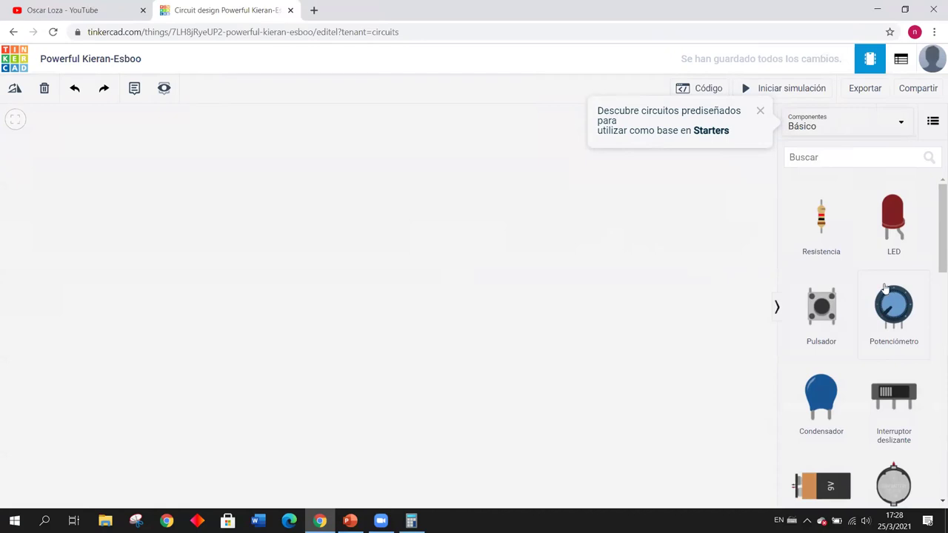
{"action": "scroll", "coordinate": [878, 278], "scroll_direction": "down", "scroll_amount": 3}
{"action": "scroll", "coordinate": [876, 278], "scroll_direction": "down", "scroll_amount": 2}
{"action": "left_click_drag", "start_coordinate": [894, 293], "coordinate": [431, 260]}
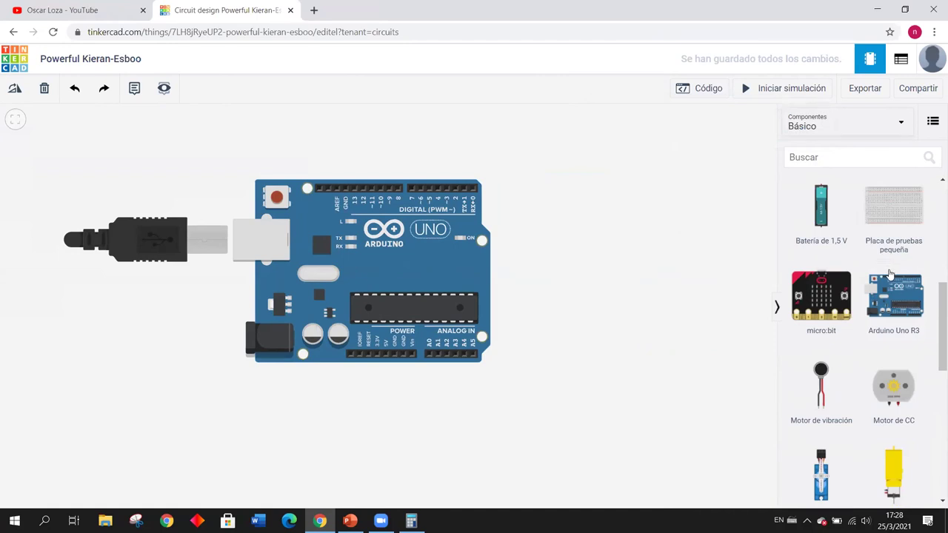
Add a photoresistor and position it below and to the right of the Arduino
{"action": "scroll", "coordinate": [889, 274], "scroll_direction": "up", "scroll_amount": 5}
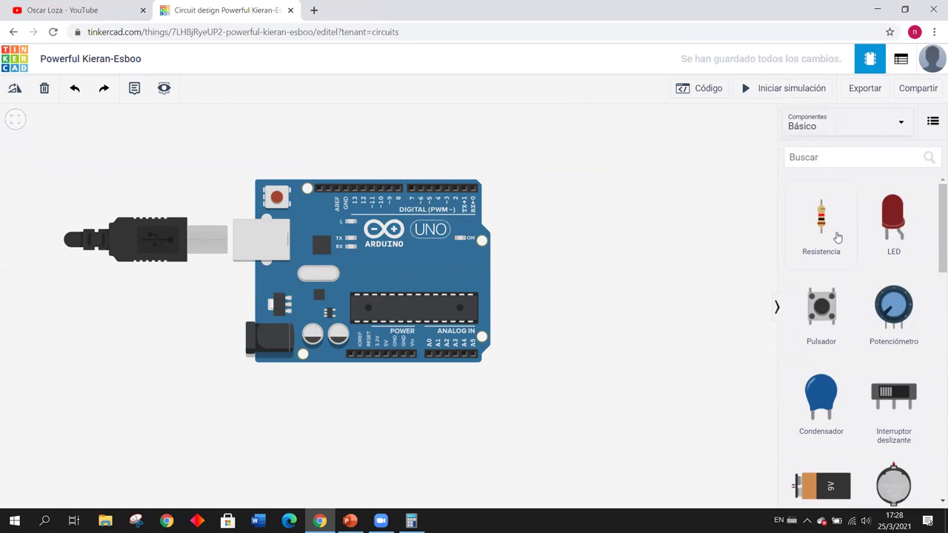
{"action": "scroll", "coordinate": [836, 237], "scroll_direction": "down", "scroll_amount": 6}
{"action": "scroll", "coordinate": [867, 281], "scroll_direction": "down", "scroll_amount": 4}
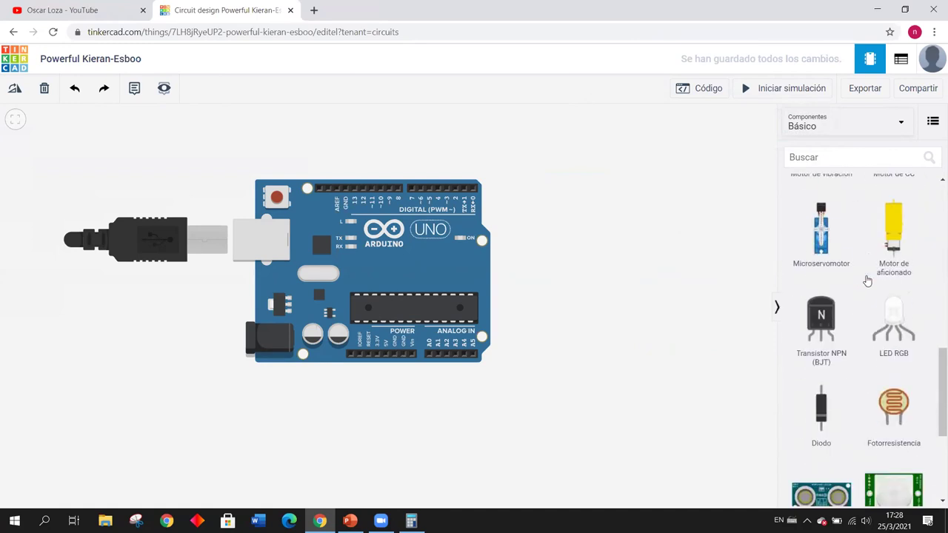
{"action": "left_click_drag", "start_coordinate": [702, 337], "coordinate": [559, 383]}
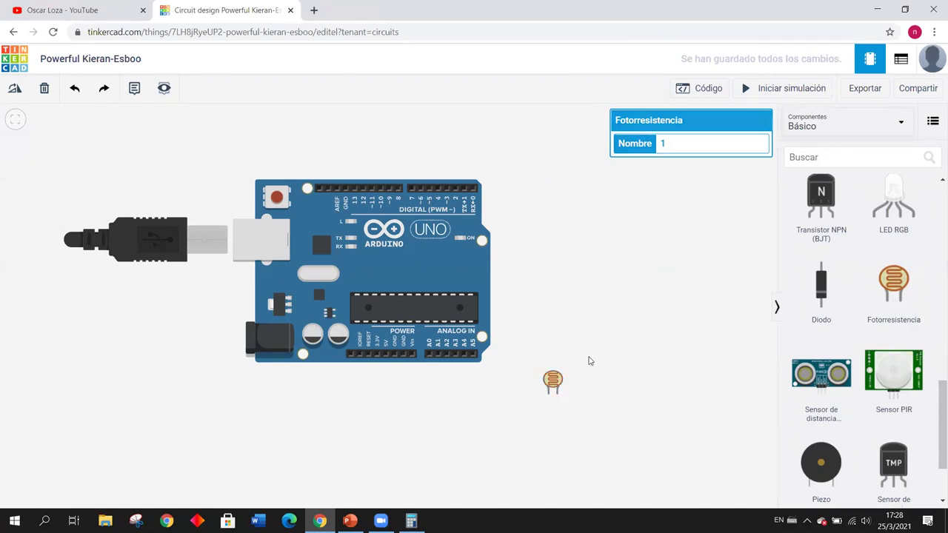
{"action": "scroll", "coordinate": [521, 359], "scroll_direction": "up", "scroll_amount": 3}
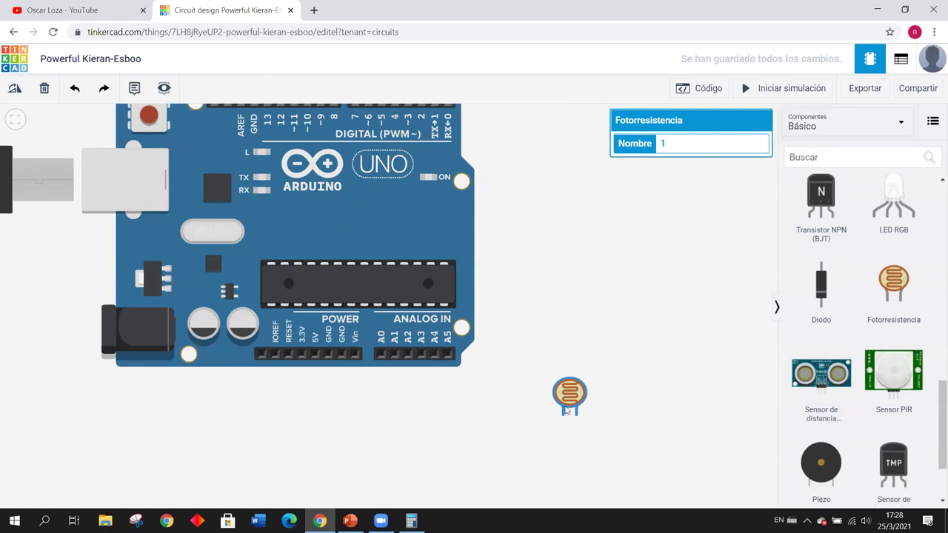
{"action": "left_click_drag", "start_coordinate": [563, 398], "coordinate": [568, 409]}
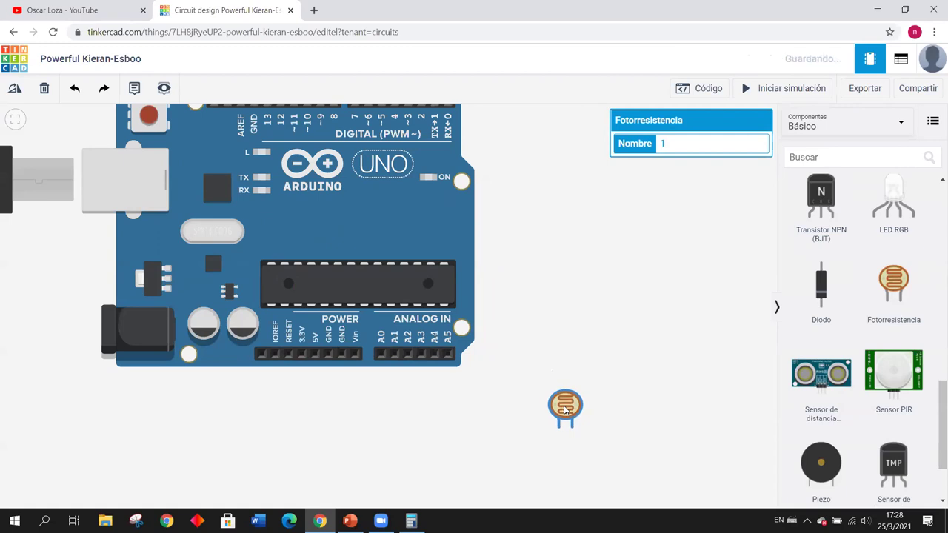
{"action": "left_click_drag", "start_coordinate": [351, 242], "coordinate": [351, 268]}
{"action": "left_click_drag", "start_coordinate": [287, 219], "coordinate": [340, 228]}
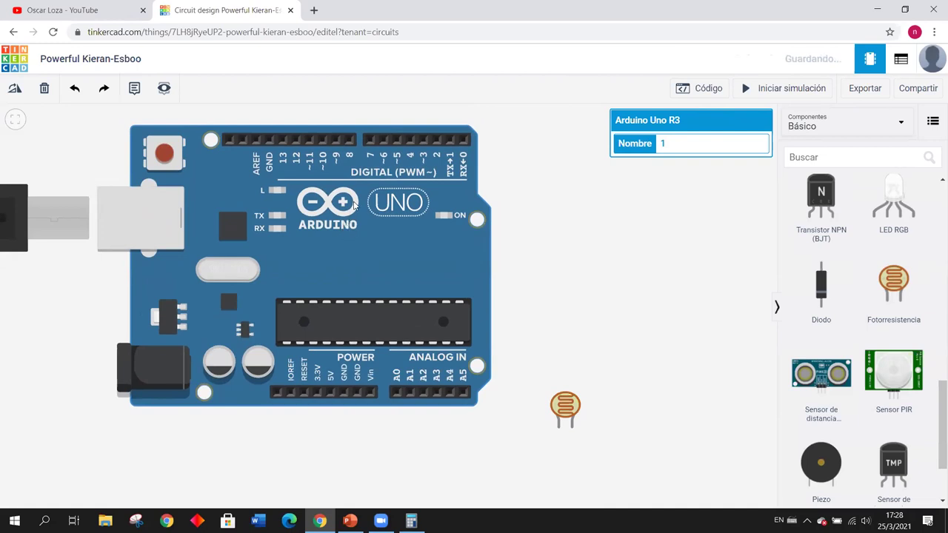
{"action": "left_click_drag", "start_coordinate": [570, 407], "coordinate": [574, 413]}
Add a resistor beside the photoresistor and rotate it to lie horizontally
{"action": "left_click_drag", "start_coordinate": [793, 283], "coordinate": [707, 280]}
{"action": "key", "text": "Delete"}
{"action": "scroll", "coordinate": [835, 258], "scroll_direction": "up", "scroll_amount": 10}
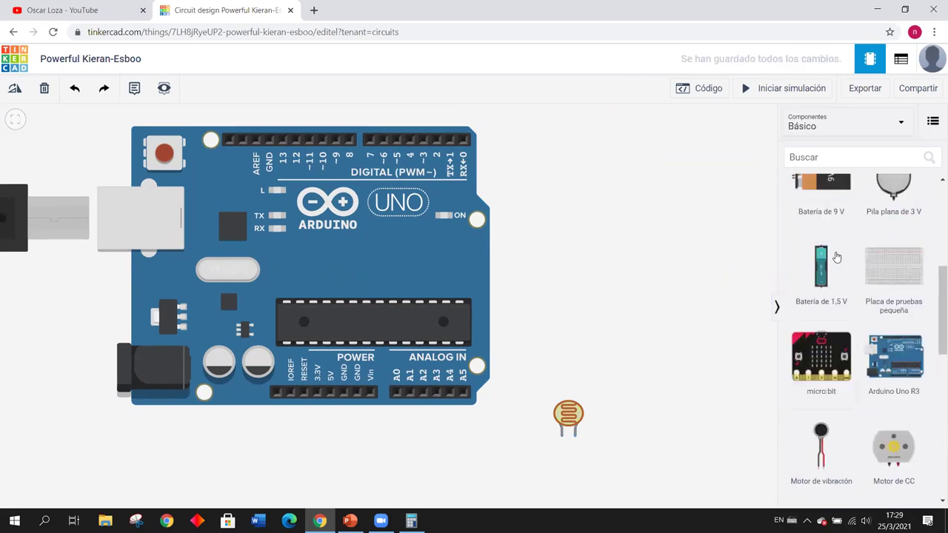
{"action": "left_click_drag", "start_coordinate": [821, 221], "coordinate": [489, 452]}
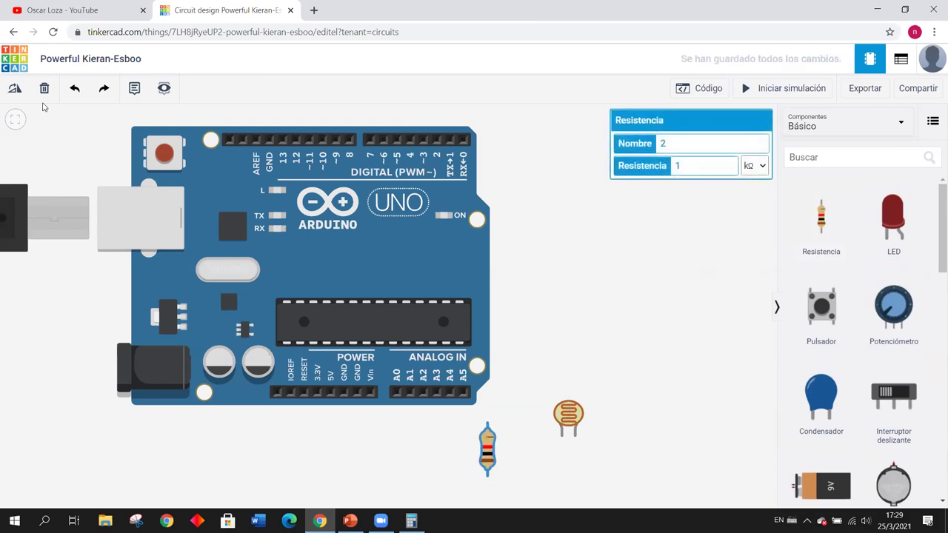
{"action": "left_click", "coordinate": [14, 90]}
{"action": "left_click", "coordinate": [13, 94]}
{"action": "left_click", "coordinate": [14, 93]}
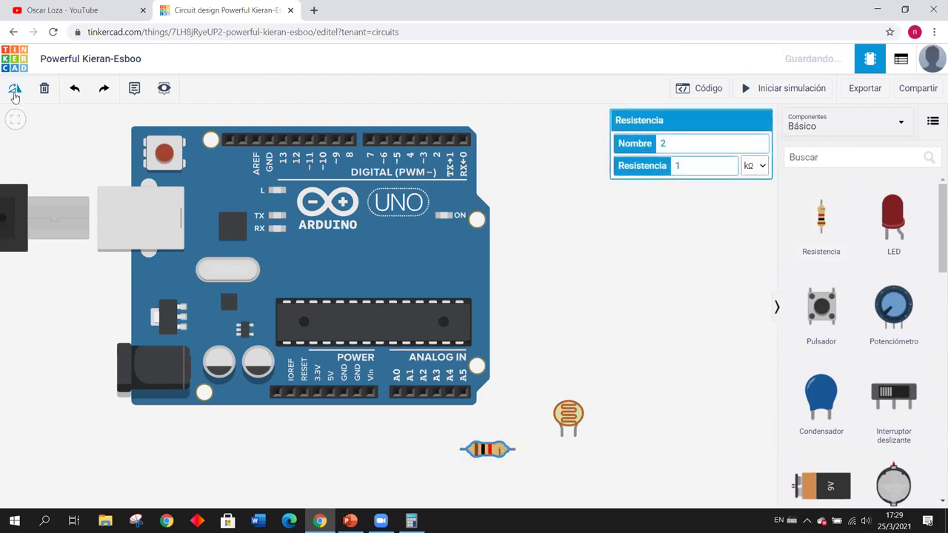
Move the resistor below the Arduino's power and analog pins and the photoresistor just to the resistor's right
{"action": "left_click", "coordinate": [572, 331]}
{"action": "left_click_drag", "start_coordinate": [572, 331], "coordinate": [525, 276]}
{"action": "left_click_drag", "start_coordinate": [445, 298], "coordinate": [376, 321]}
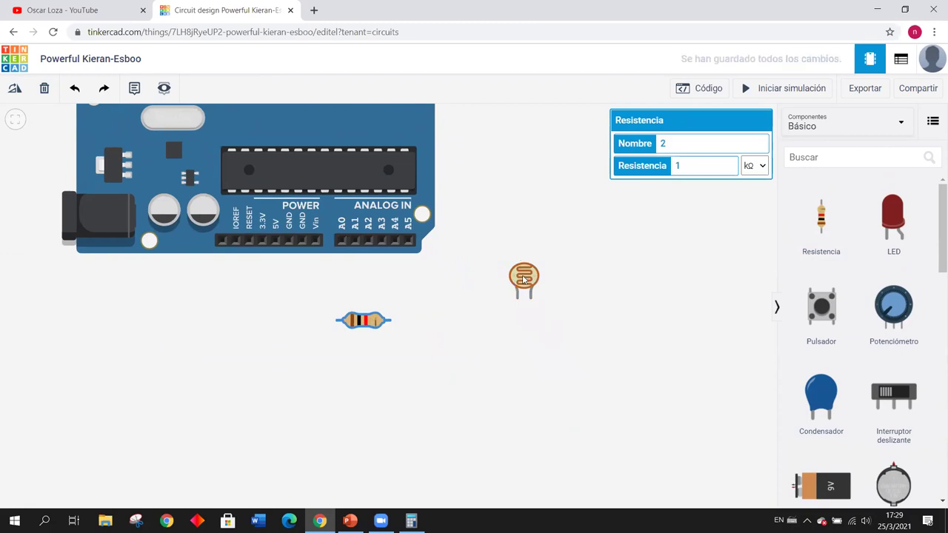
{"action": "left_click_drag", "start_coordinate": [523, 280], "coordinate": [442, 308]}
{"action": "left_click_drag", "start_coordinate": [361, 320], "coordinate": [347, 333]}
{"action": "left_click_drag", "start_coordinate": [449, 306], "coordinate": [431, 310]}
{"action": "left_click", "coordinate": [505, 310]}
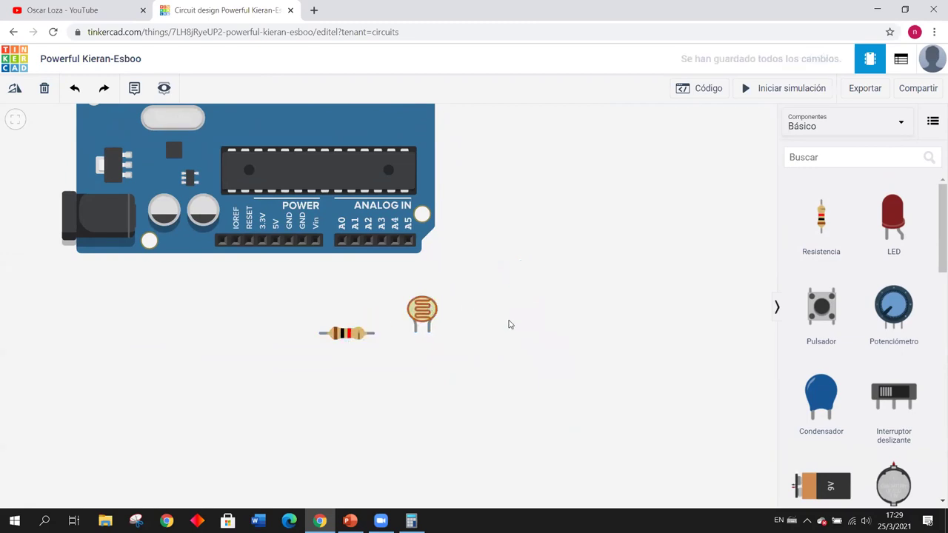
Check the resistor's resistance setting and wire its right terminal to the photoresistor's left terminal
{"action": "scroll", "coordinate": [410, 259], "scroll_direction": "up", "scroll_amount": 2}
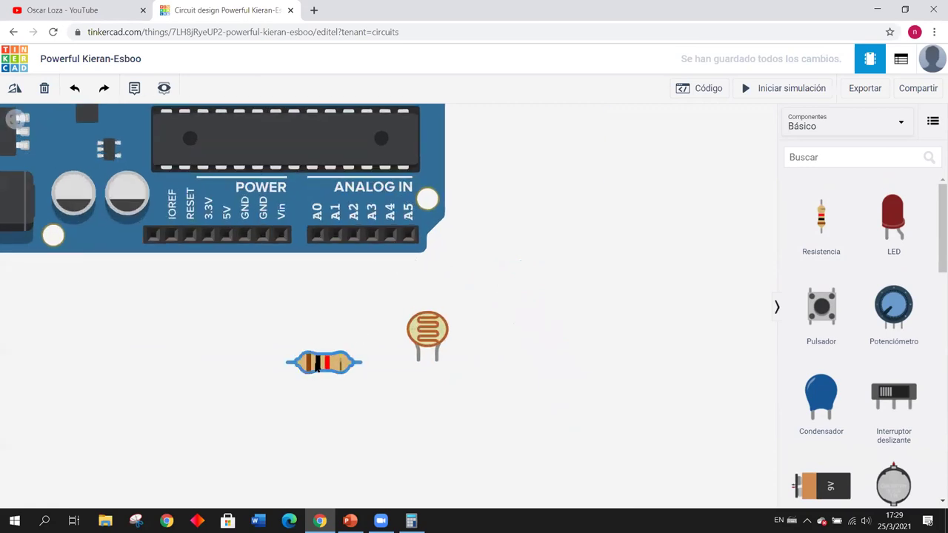
{"action": "left_click", "coordinate": [317, 366]}
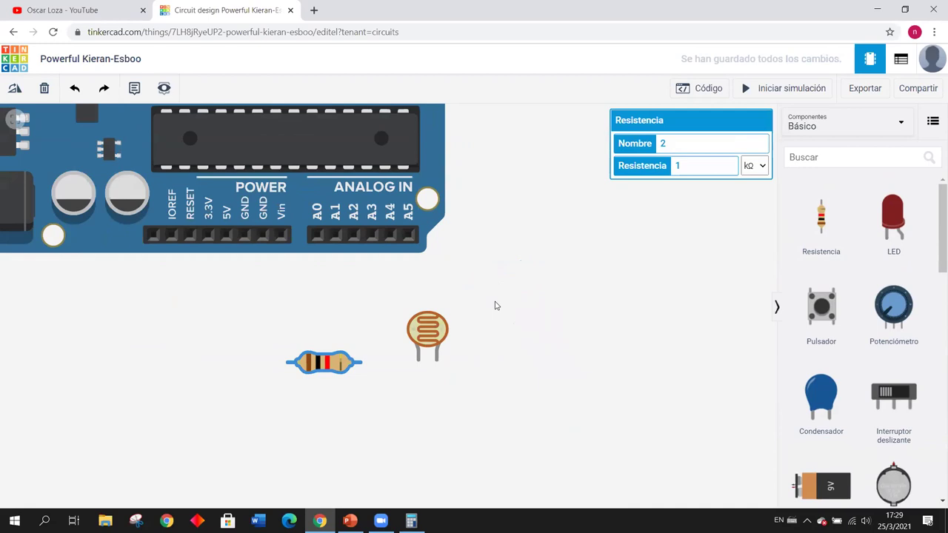
{"action": "left_click_drag", "start_coordinate": [541, 175], "coordinate": [539, 224]}
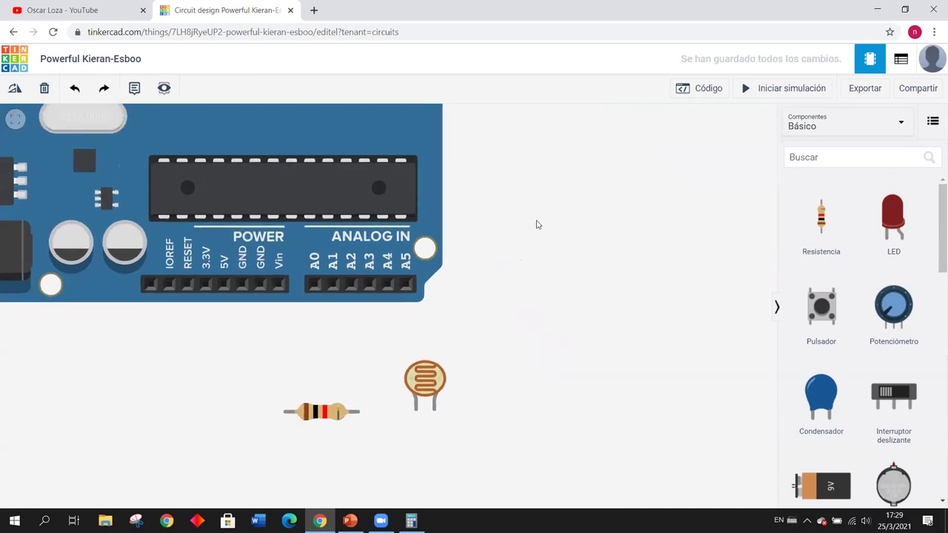
{"action": "left_click", "coordinate": [315, 412]}
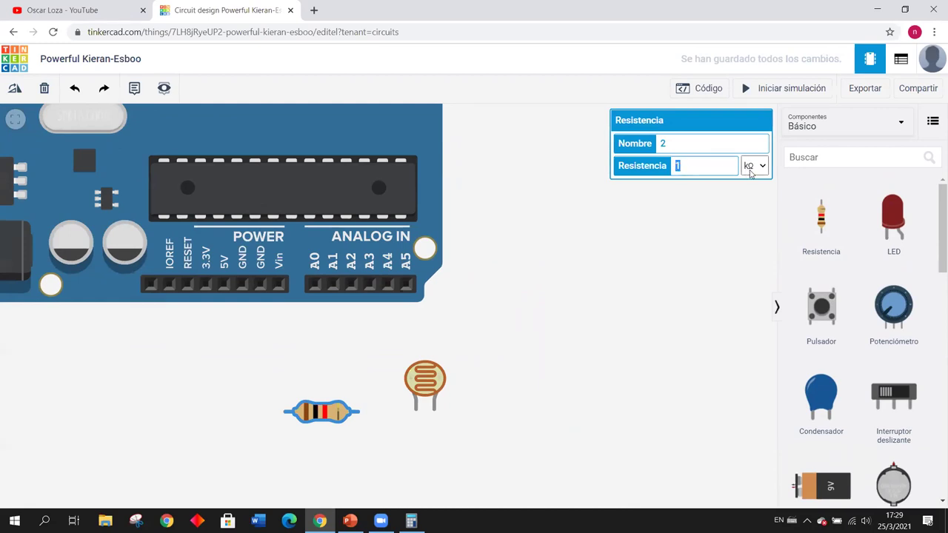
{"action": "left_click", "coordinate": [577, 320]}
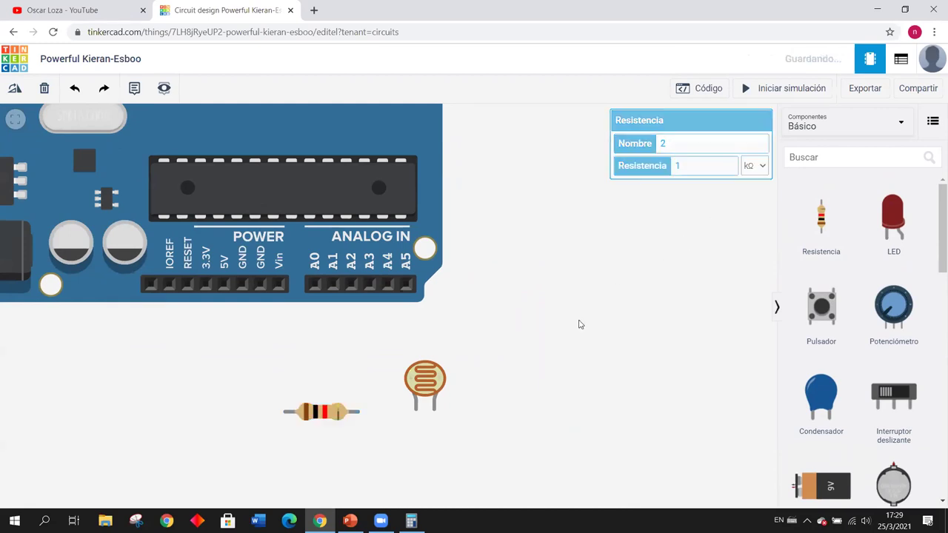
{"action": "left_click", "coordinate": [359, 413]}
{"action": "left_click", "coordinate": [417, 410]}
{"action": "left_click", "coordinate": [315, 447]}
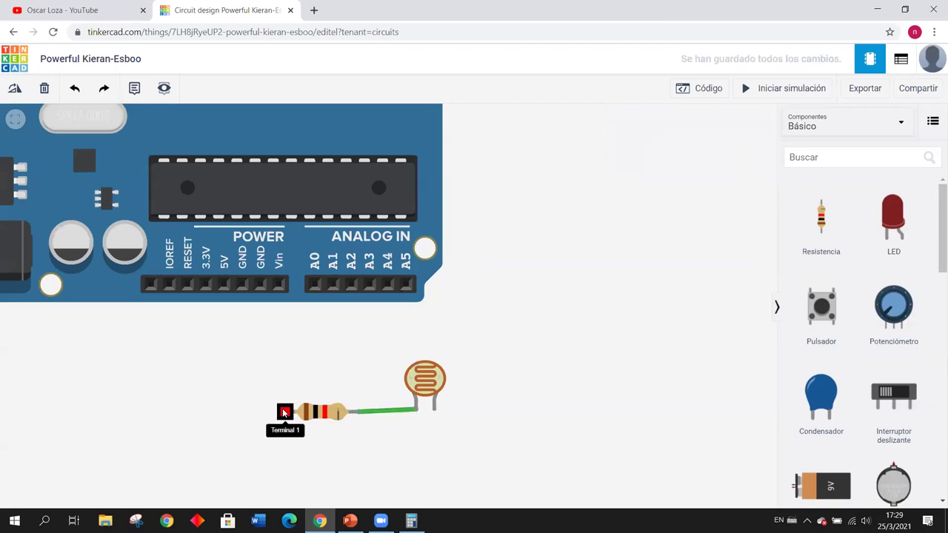
Wire the resistor's left terminal to the Arduino's GND pin next to Vin and color the wire black
{"action": "left_click", "coordinate": [284, 413]}
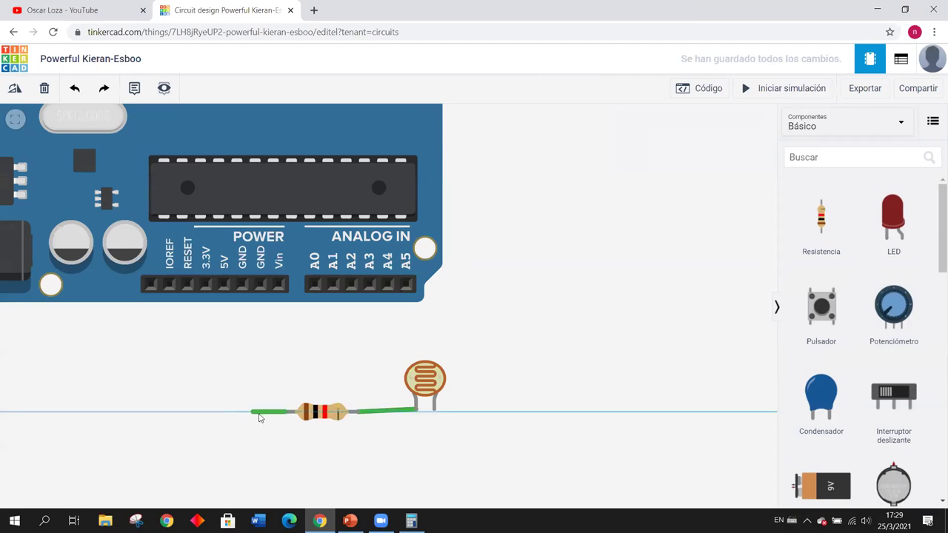
{"action": "left_click", "coordinate": [268, 413]}
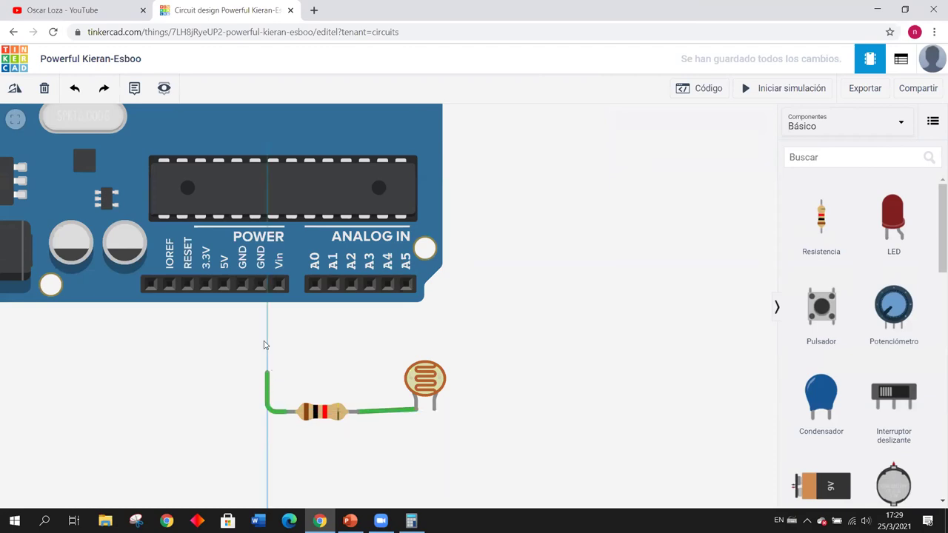
{"action": "left_click", "coordinate": [260, 286]}
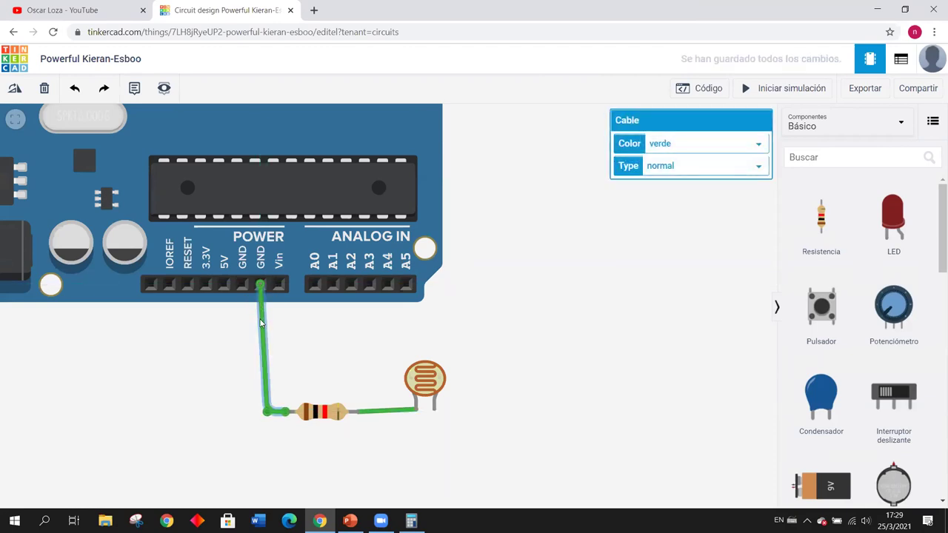
{"action": "left_click", "coordinate": [675, 148]}
{"action": "left_click", "coordinate": [661, 156]}
{"action": "left_click", "coordinate": [541, 313]}
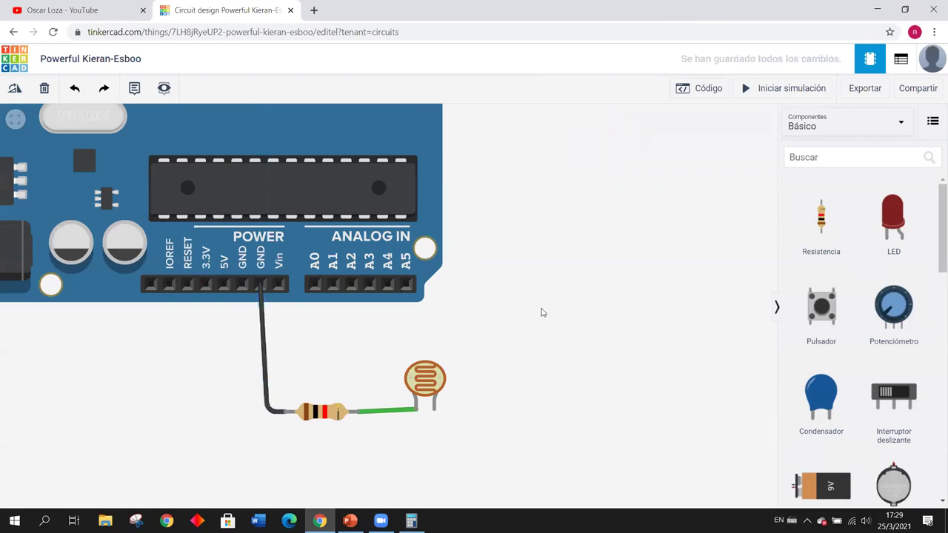
Wire the photoresistor's right terminal to the Arduino's 5V pin, routing the wire below the resistor
{"action": "left_click", "coordinate": [435, 409]}
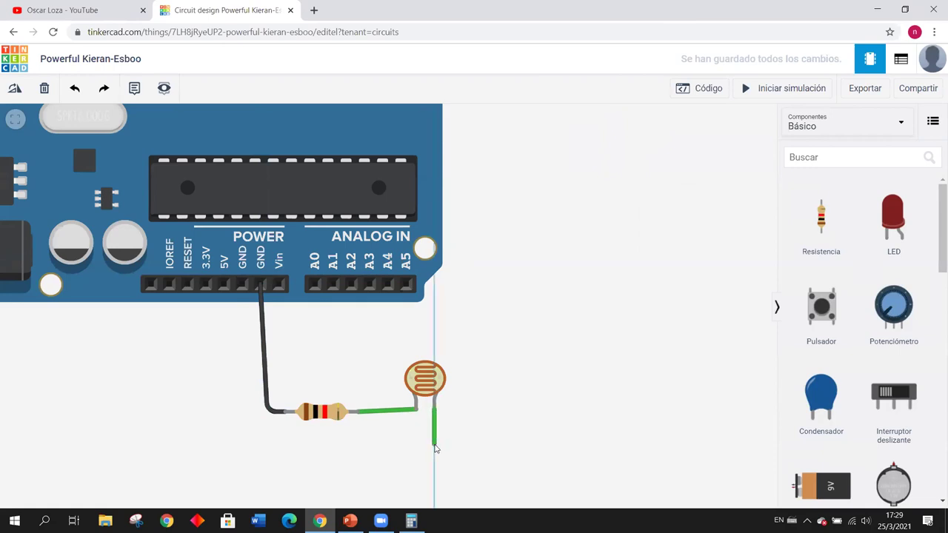
{"action": "left_click", "coordinate": [435, 452]}
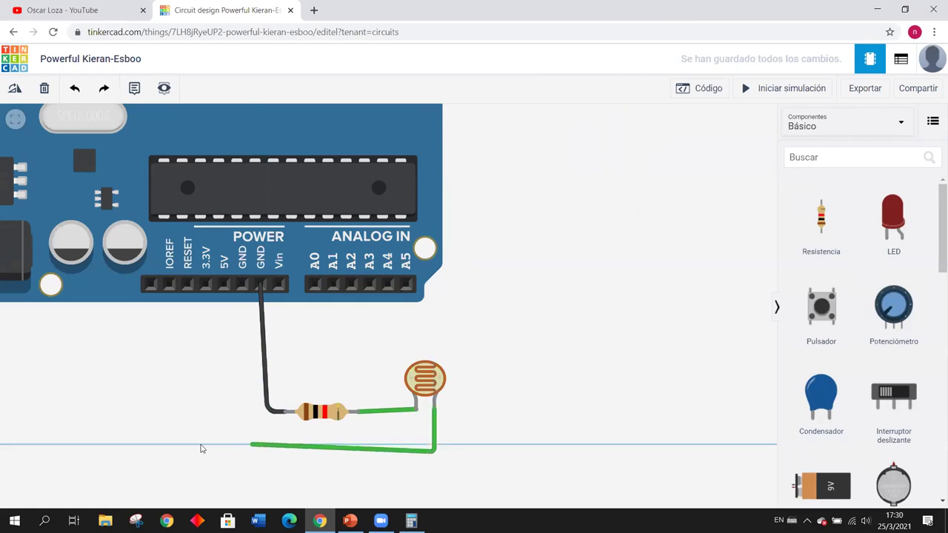
{"action": "left_click", "coordinate": [221, 452]}
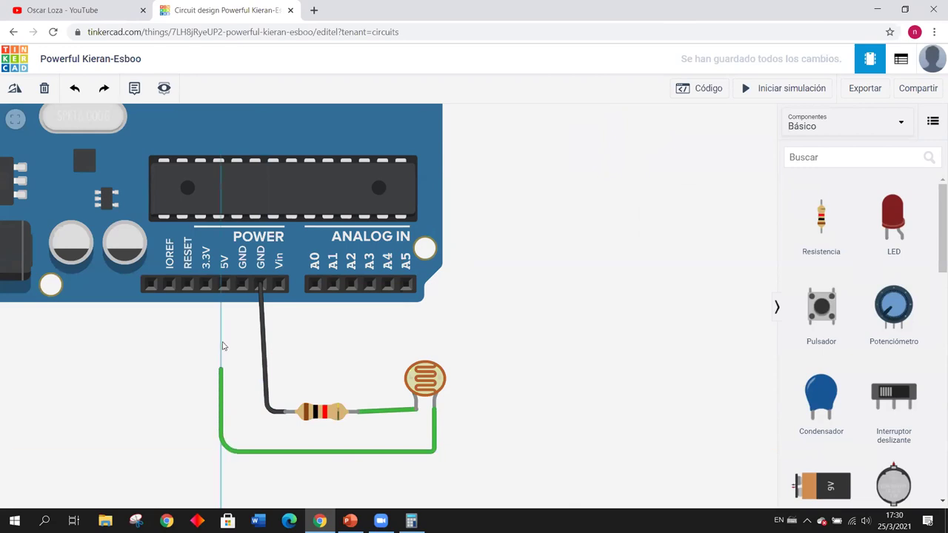
{"action": "left_click", "coordinate": [223, 284]}
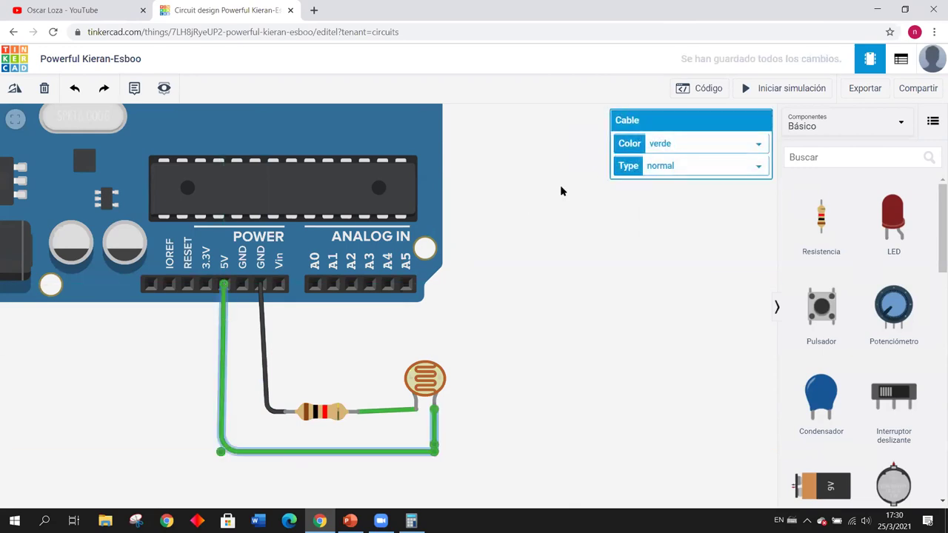
Color the wire between the photoresistor and the Arduino's 5V pin red
{"action": "left_click", "coordinate": [669, 145]}
{"action": "left_click", "coordinate": [669, 168]}
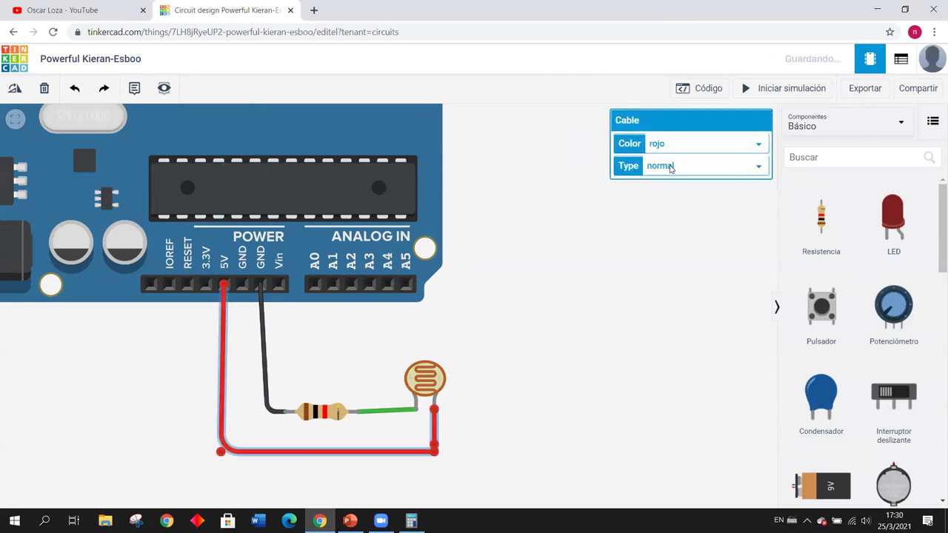
{"action": "left_click", "coordinate": [541, 277]}
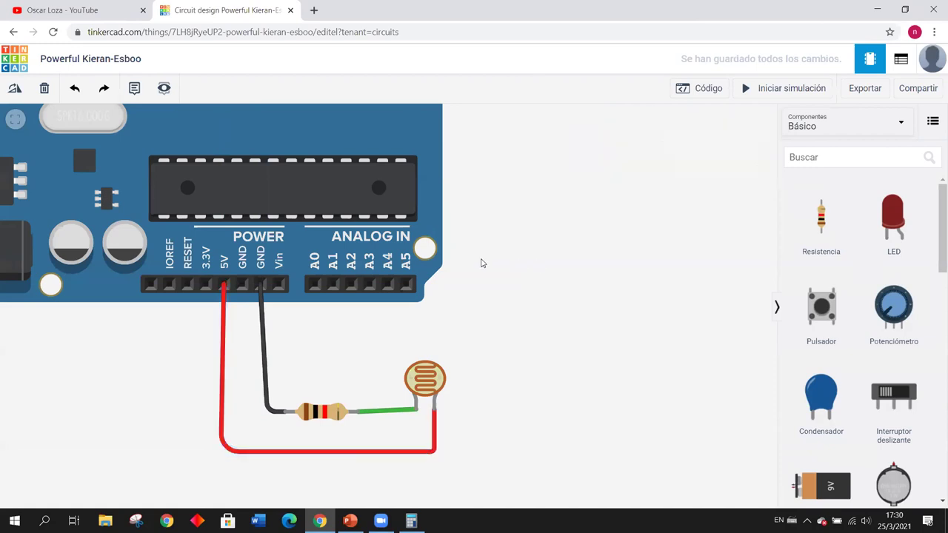
{"action": "scroll", "coordinate": [492, 315], "scroll_direction": "down", "scroll_amount": 3}
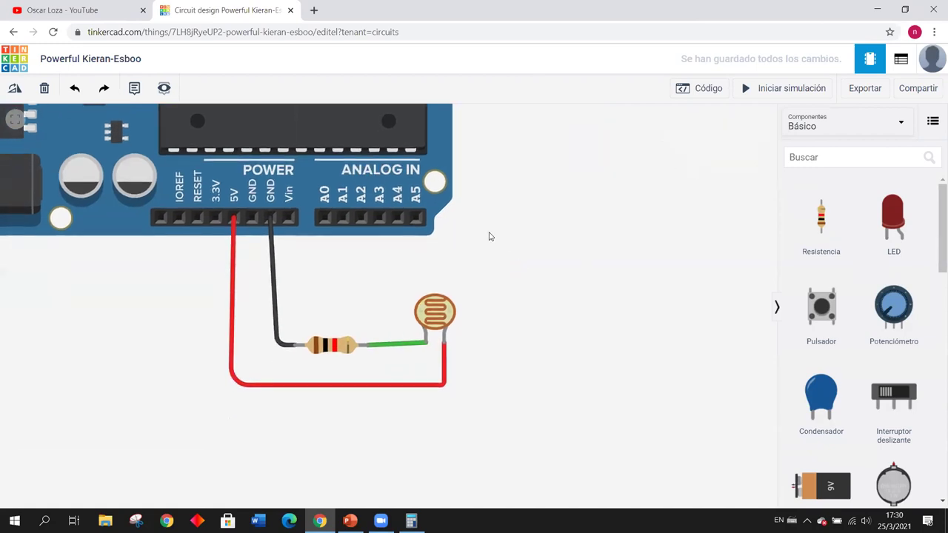
{"action": "scroll", "coordinate": [474, 248], "scroll_direction": "up", "scroll_amount": 2}
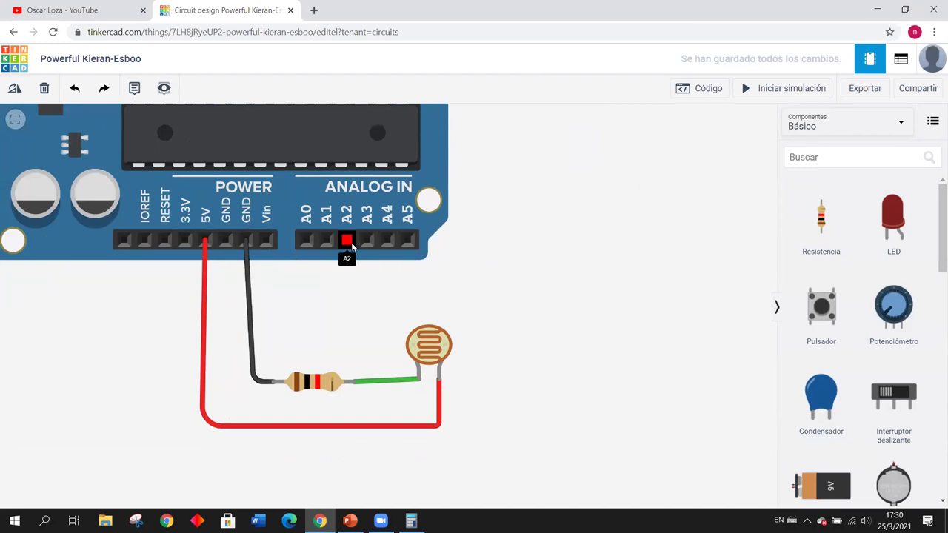
{"action": "left_click", "coordinate": [409, 247]}
{"action": "left_click", "coordinate": [365, 307]}
{"action": "left_click", "coordinate": [418, 380]}
{"action": "left_click", "coordinate": [406, 366]}
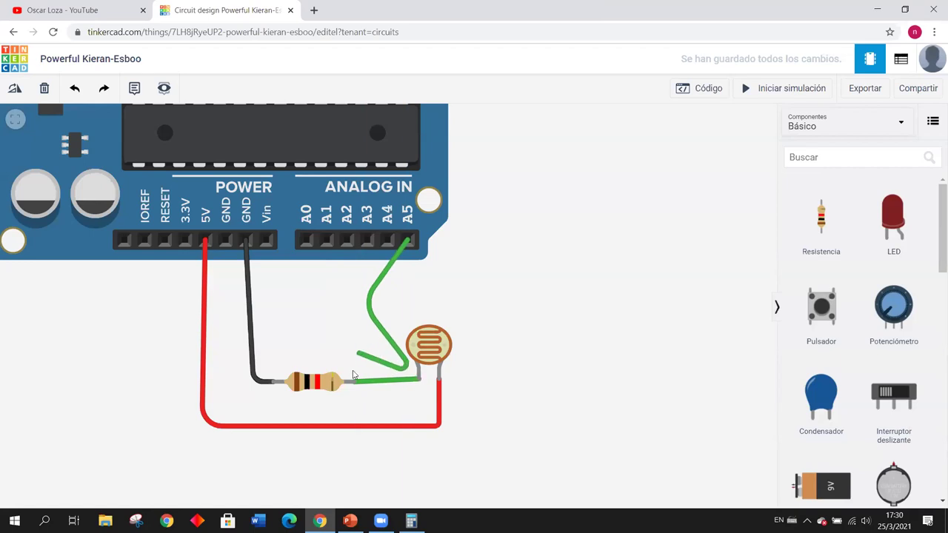
{"action": "key", "text": "BackSpace"}
{"action": "key", "text": "BackSpace"}
{"action": "left_click", "coordinate": [356, 309]}
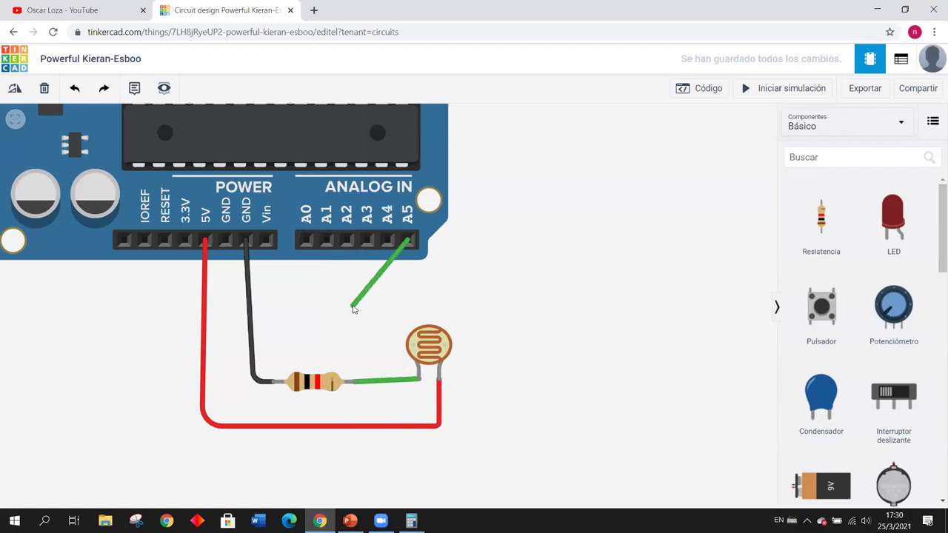
{"action": "left_click", "coordinate": [436, 263]}
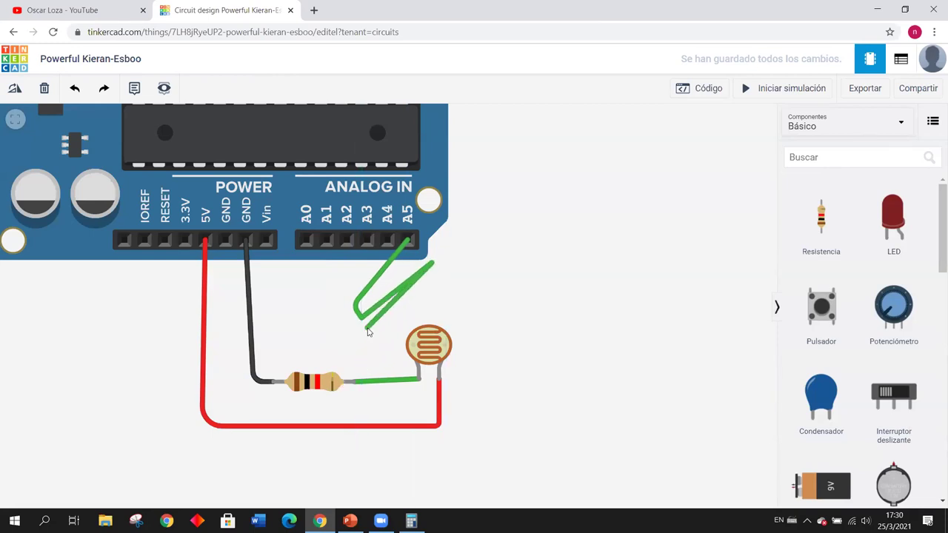
{"action": "key", "text": "Escape"}
Wire the Arduino's A5 pin to the resistor's right terminal, at its junction with the photoresistor
{"action": "left_click", "coordinate": [407, 241]}
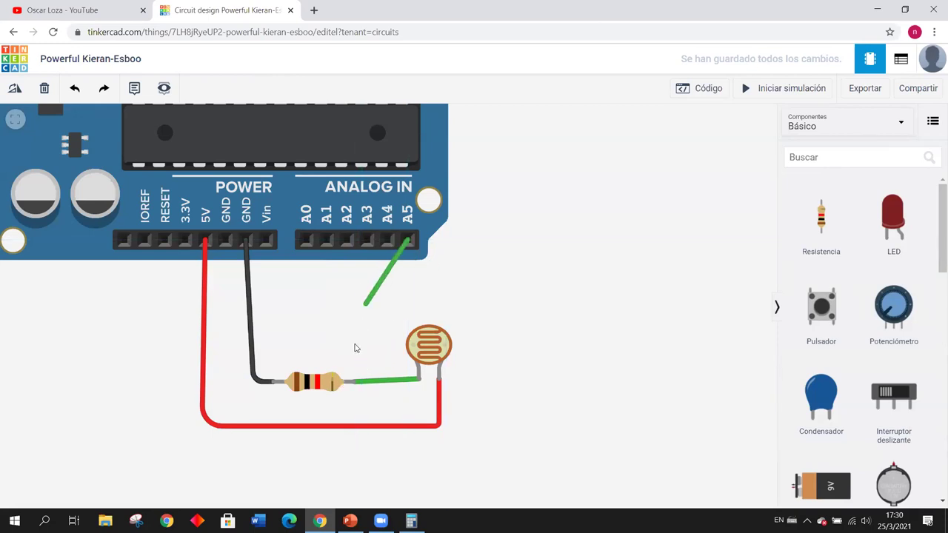
{"action": "left_click", "coordinate": [354, 382]}
{"action": "left_click", "coordinate": [340, 318]}
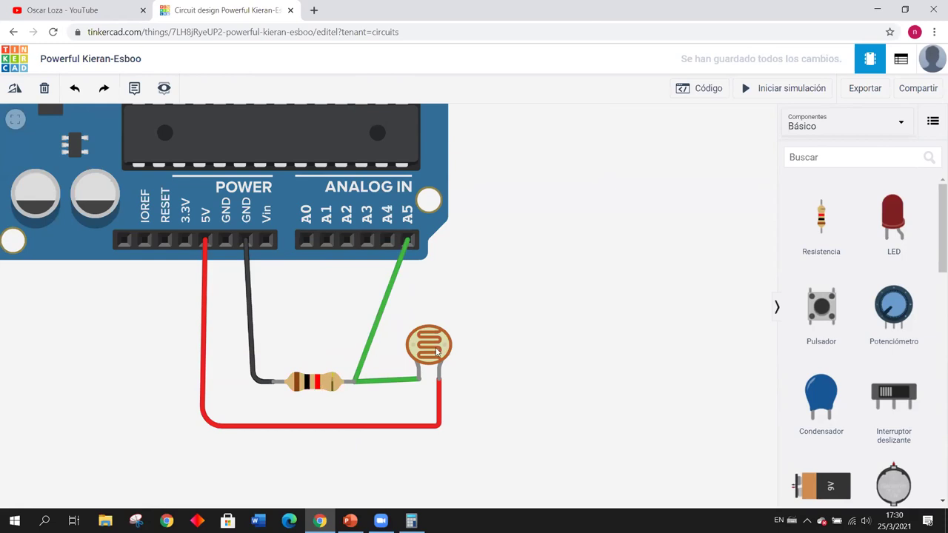
Show the Arduino's code and switch the editor from blocks to text only
{"action": "scroll", "coordinate": [537, 190], "scroll_direction": "down", "scroll_amount": 3}
{"action": "left_click_drag", "start_coordinate": [544, 170], "coordinate": [481, 289]}
{"action": "scroll", "coordinate": [489, 274], "scroll_direction": "down", "scroll_amount": 2}
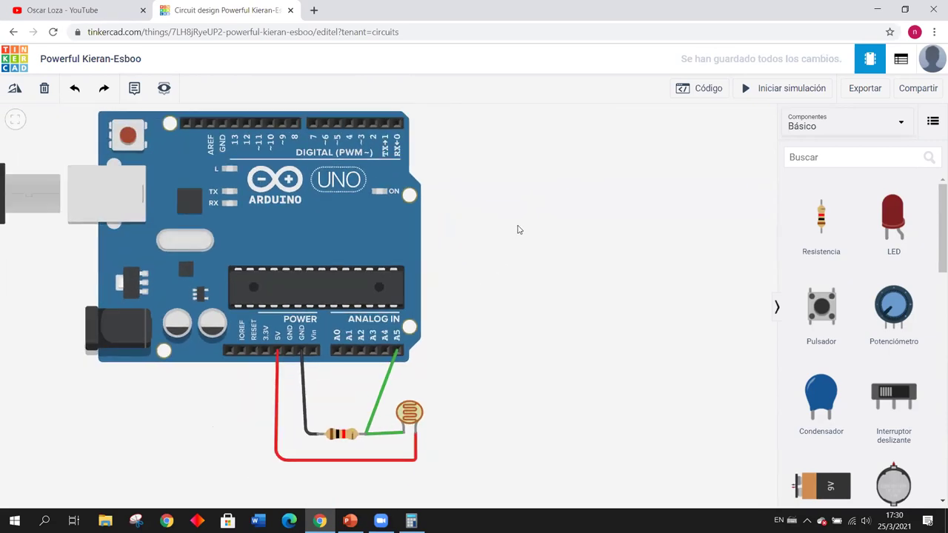
{"action": "left_click_drag", "start_coordinate": [520, 222], "coordinate": [503, 222]}
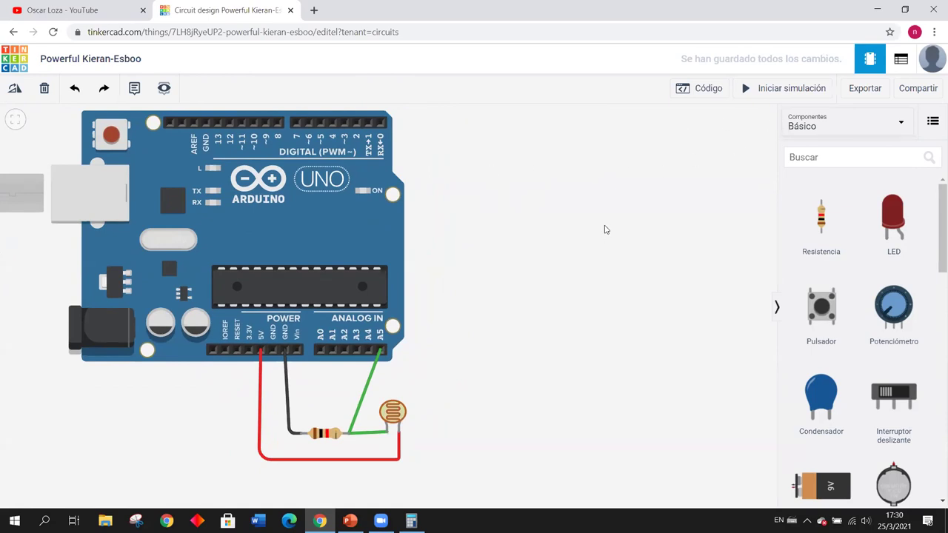
{"action": "left_click", "coordinate": [702, 89]}
{"action": "left_click", "coordinate": [696, 125]}
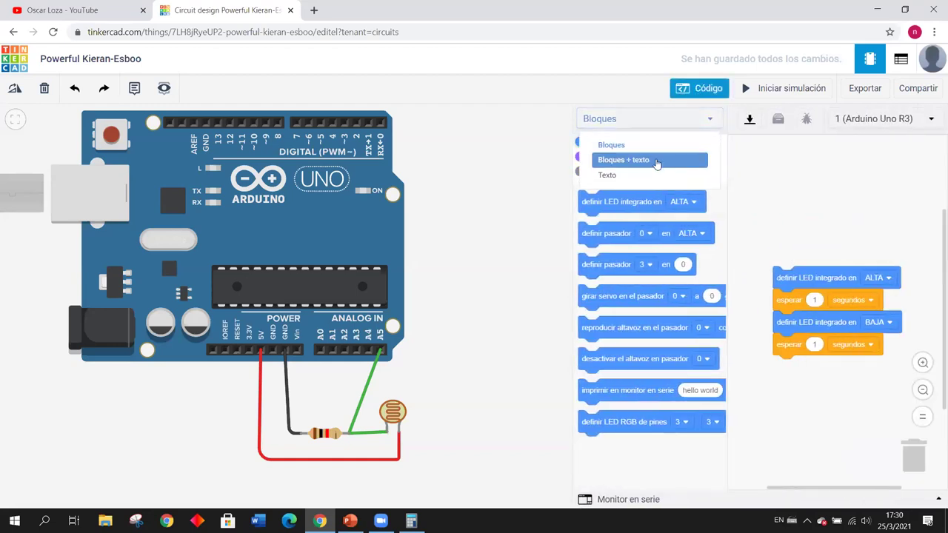
{"action": "left_click", "coordinate": [644, 179]}
{"action": "left_click", "coordinate": [481, 190]}
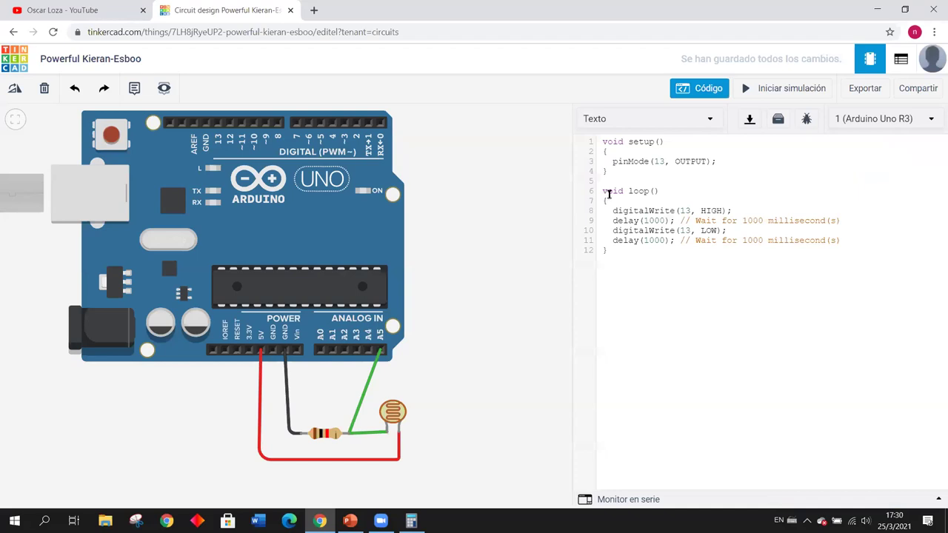
Clear the default statements from setup() and loop(), and add blank lines to the sketch
{"action": "left_click_drag", "start_coordinate": [612, 215], "coordinate": [843, 240]}
{"action": "key", "text": "BackSpace"}
{"action": "left_click_drag", "start_coordinate": [717, 162], "coordinate": [612, 163]}
{"action": "key", "text": "BackSpace"}
{"action": "key", "text": "Return"}
{"action": "key", "text": "Return"}
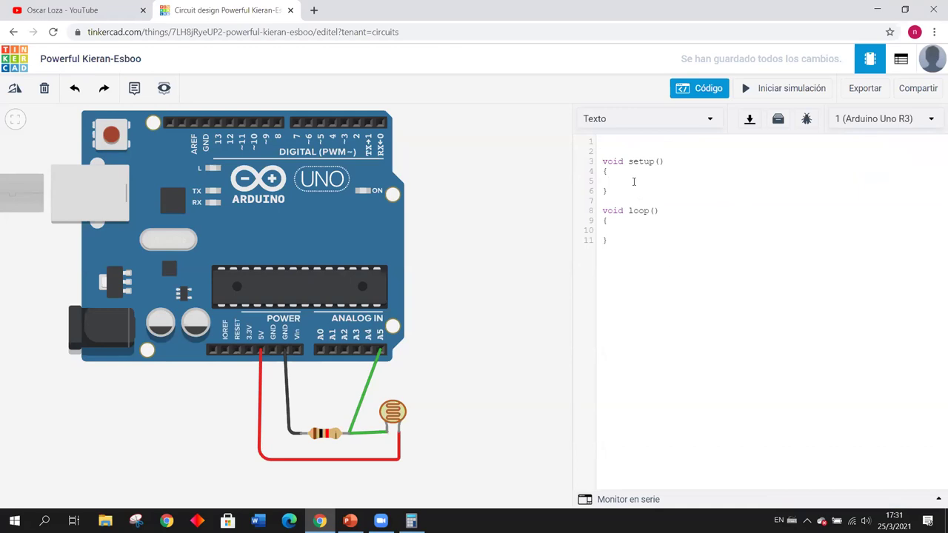
Start serial communication in setup() with Serial.begin(9600);
{"action": "type", "text": "Serial"}
{"action": "type", "text": ".begin"}
{"action": "type", "text": "();"}
{"action": "type", "text": "9600);"}
{"action": "key", "text": "End"}
{"action": "key", "text": "Return"}
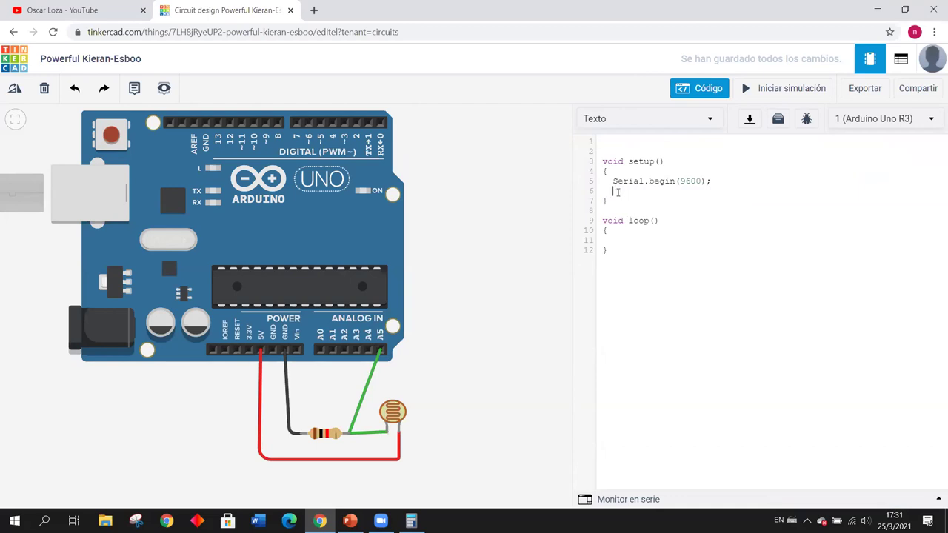
Read the photoresistor at the start of loop() with int ldr = analogRead(A5);
{"action": "left_click", "coordinate": [631, 242]}
{"action": "key", "text": "Return"}
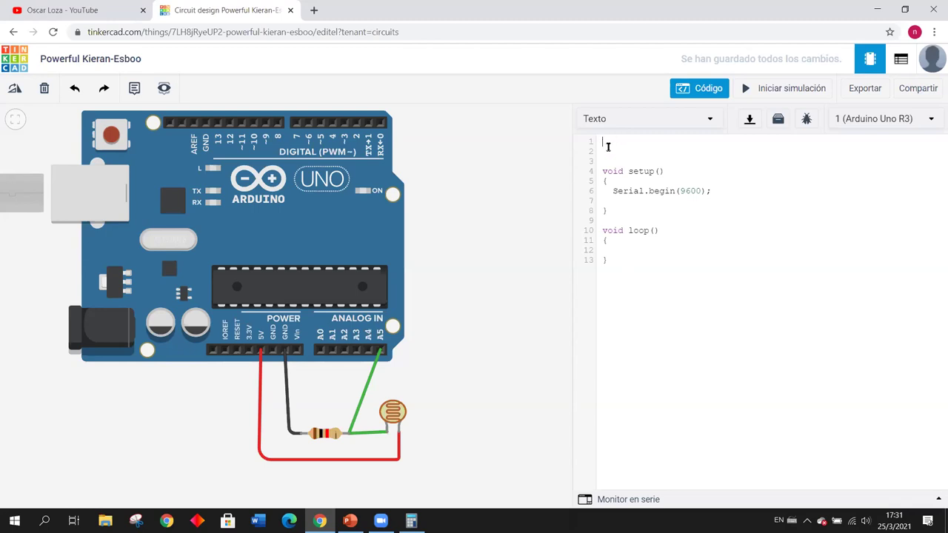
{"action": "key", "text": "BackSpace"}
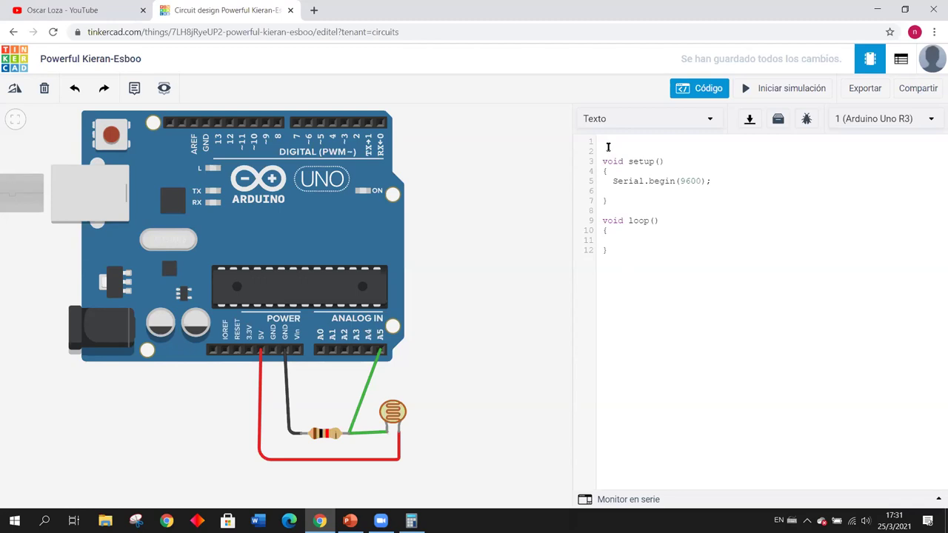
{"action": "left_click", "coordinate": [627, 232]}
{"action": "key", "text": "Return"}
{"action": "type", "text": "int ldr ="}
{"action": "type", "text": "analogRead"}
{"action": "type", "text": "()"}
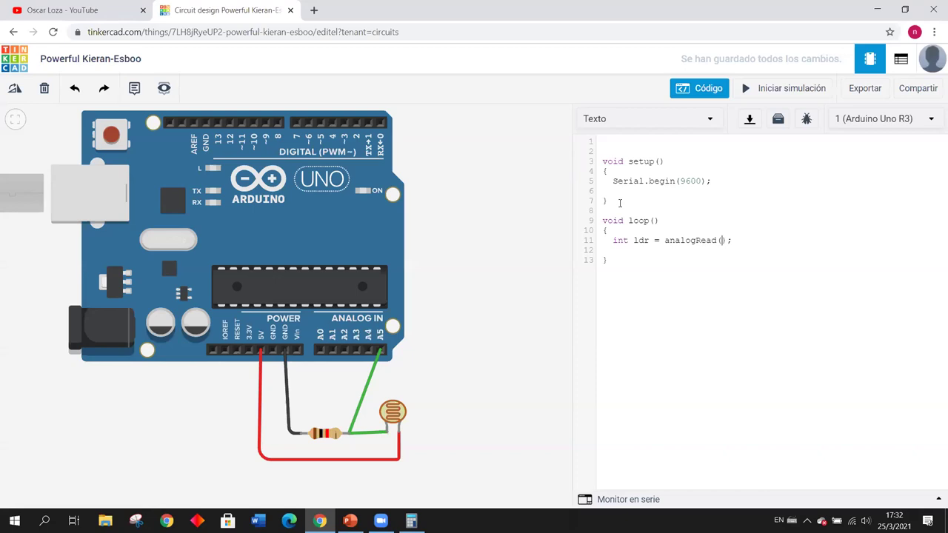
{"action": "type", "text": "A5"}
Below the analog reading, add Serial.println(ldr); and delay(100); to loop()
{"action": "left_click", "coordinate": [750, 239]}
{"action": "type", "text": "Seril"}
{"action": "key", "text": "BackSpace"}
{"action": "type", "text": "al.println()ldrdel"}
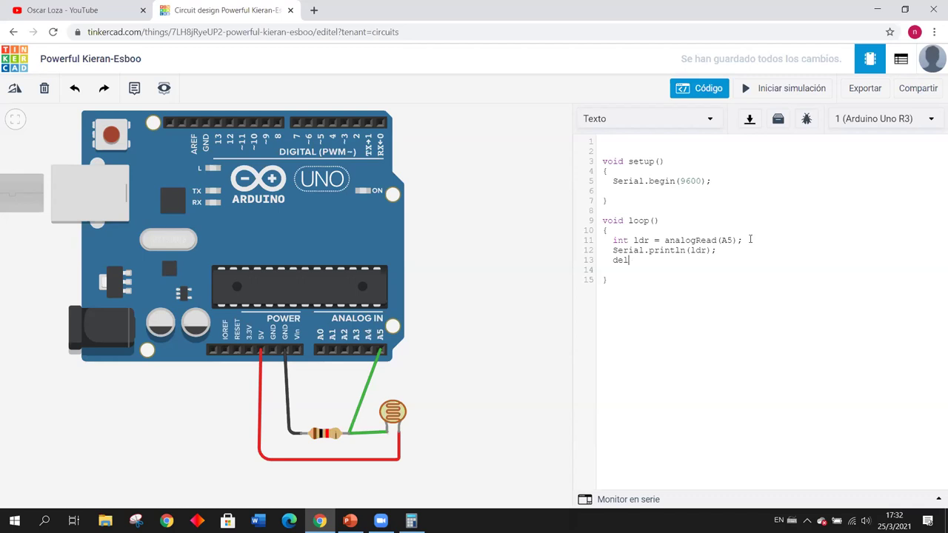
{"action": "type", "text": "ay"}
{"action": "type", "text": "();"}
{"action": "type", "text": "100);"}
Start the simulation with the serial monitor open and enlarged
{"action": "left_click", "coordinate": [634, 507]}
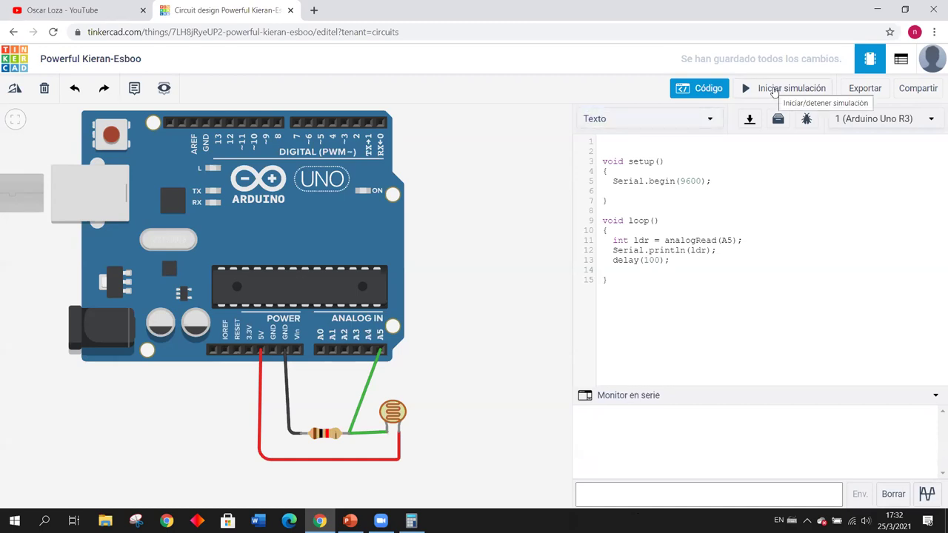
{"action": "left_click", "coordinate": [774, 90]}
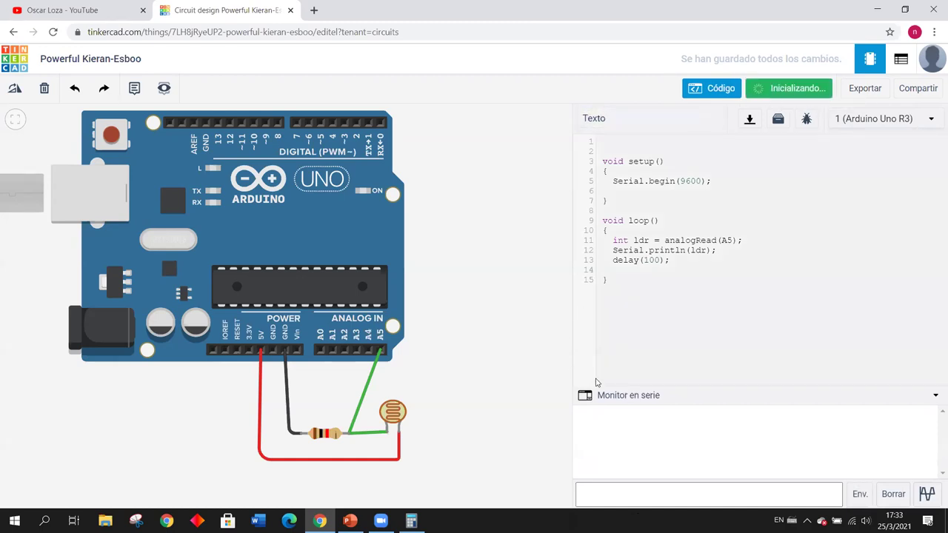
{"action": "left_click_drag", "start_coordinate": [616, 385], "coordinate": [615, 315]}
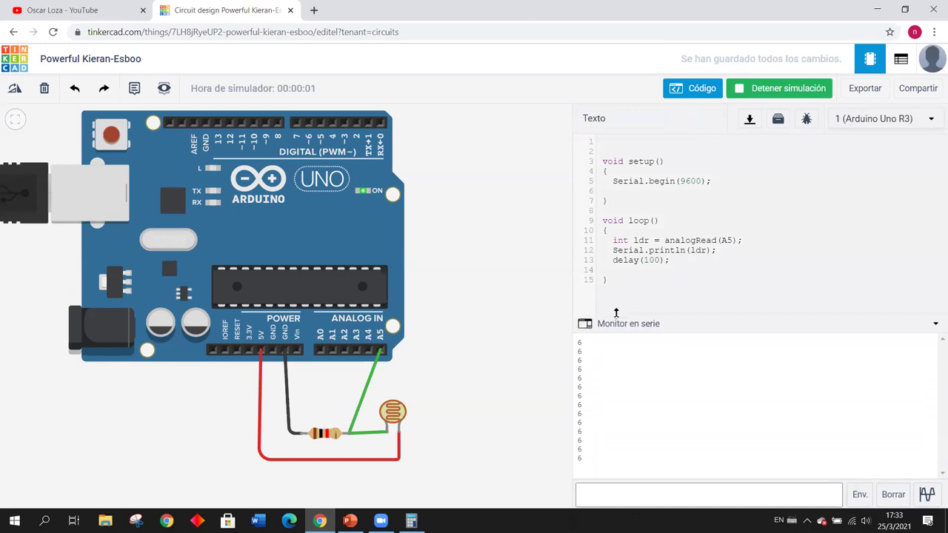
Test the photoresistor by raising its simulated light to maximum and lowering it to about the middle
{"action": "left_click", "coordinate": [394, 419]}
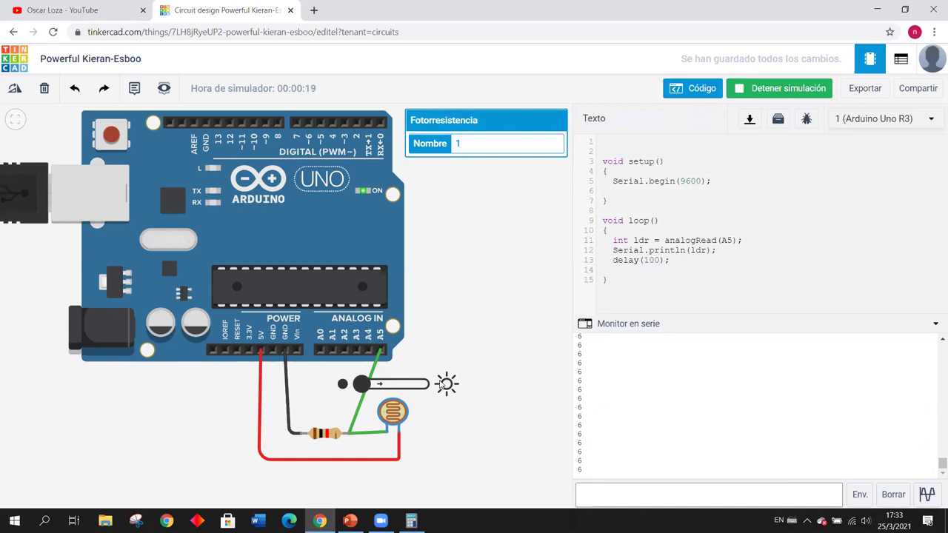
{"action": "left_click_drag", "start_coordinate": [365, 386], "coordinate": [434, 381]}
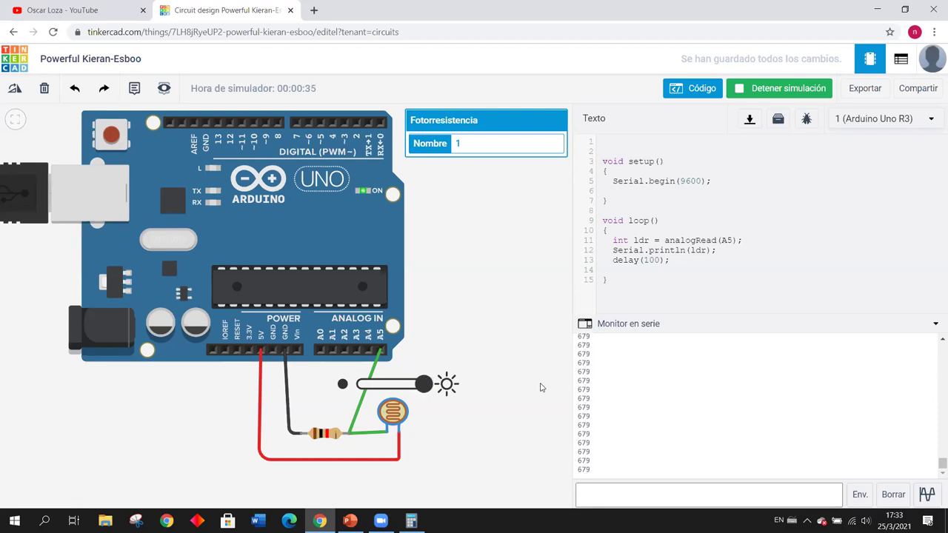
{"action": "left_click_drag", "start_coordinate": [423, 384], "coordinate": [400, 386]}
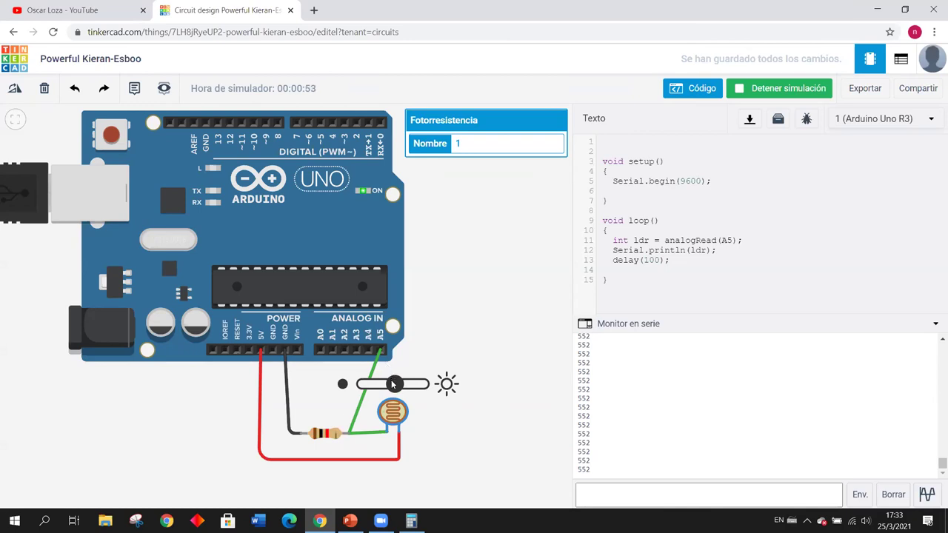
{"action": "mouse_move", "coordinate": [393, 384]}
{"action": "left_mouse_down"}
{"action": "mouse_move", "coordinate": [361, 383]}
{"action": "mouse_move", "coordinate": [428, 384]}
{"action": "mouse_move", "coordinate": [393, 383]}
{"action": "left_mouse_up"}
{"action": "left_click", "coordinate": [469, 351]}
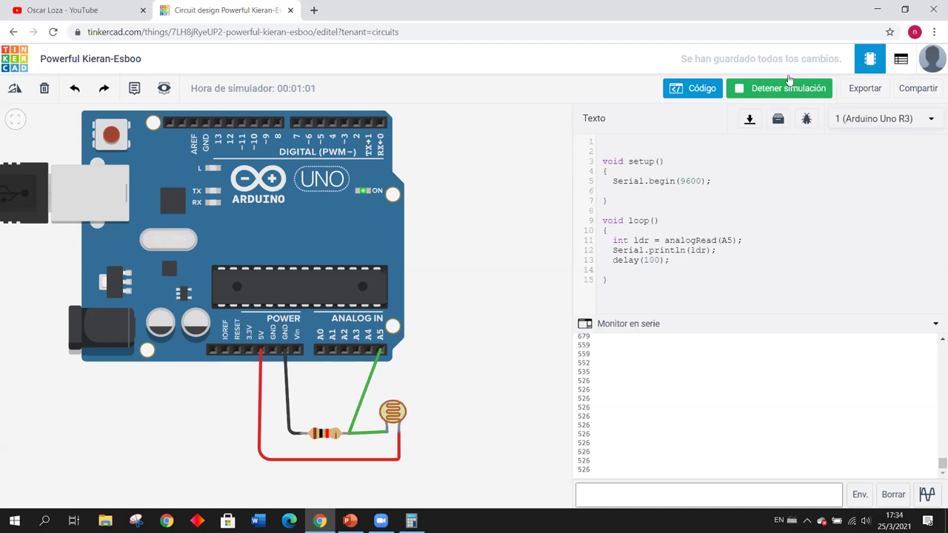
Stop the simulation, and clear and shrink the serial monitor
{"action": "left_click", "coordinate": [784, 90]}
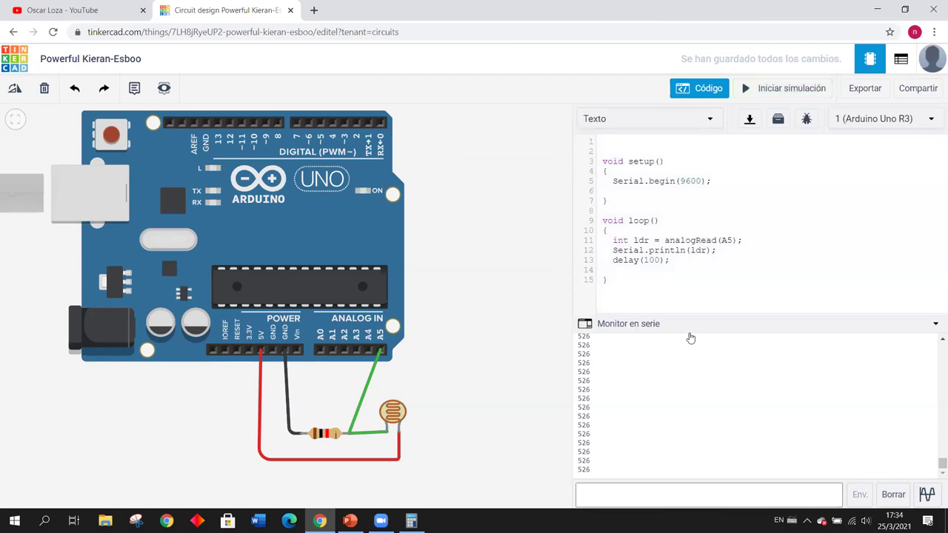
{"action": "left_click", "coordinate": [893, 494]}
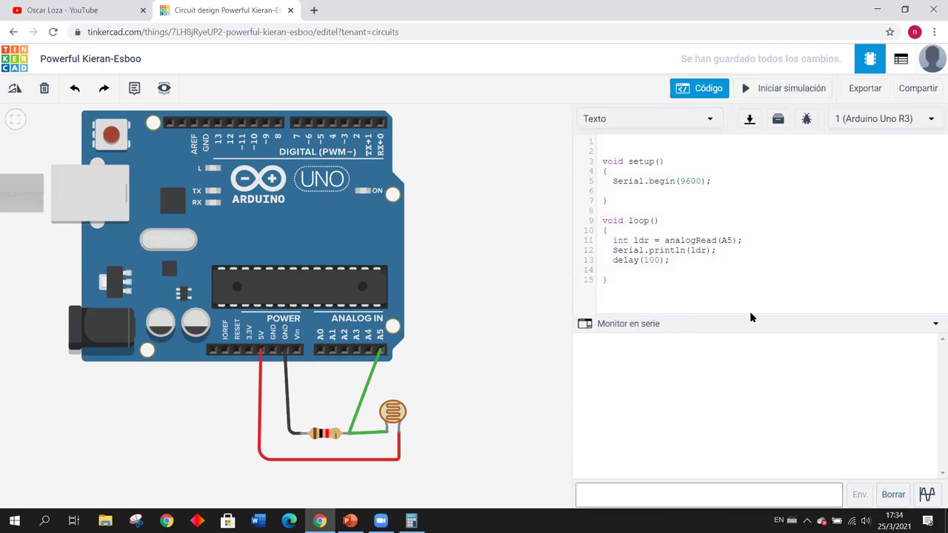
{"action": "left_click_drag", "start_coordinate": [749, 317], "coordinate": [757, 437]}
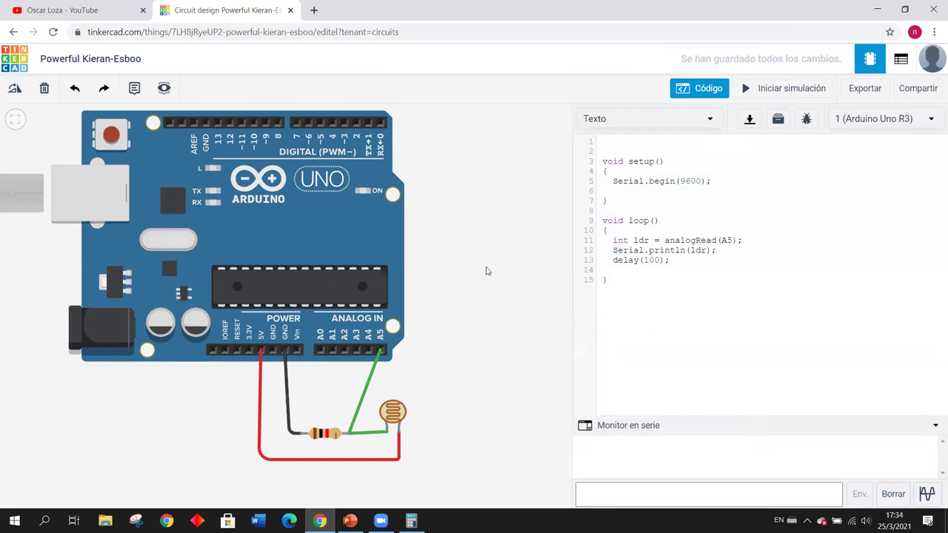
Hide the code editor and place a red LED above the Arduino's digital pins
{"action": "key", "text": "f"}
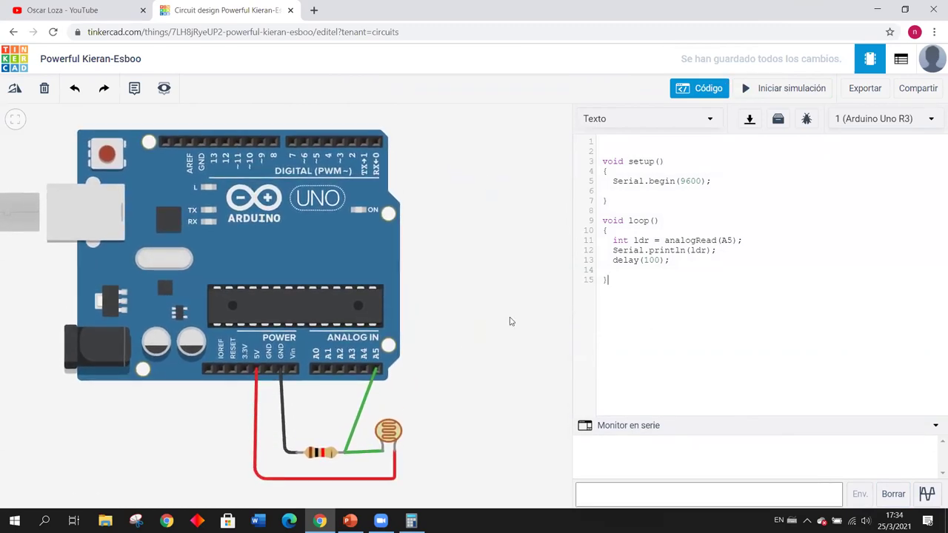
{"action": "left_click", "coordinate": [389, 433]}
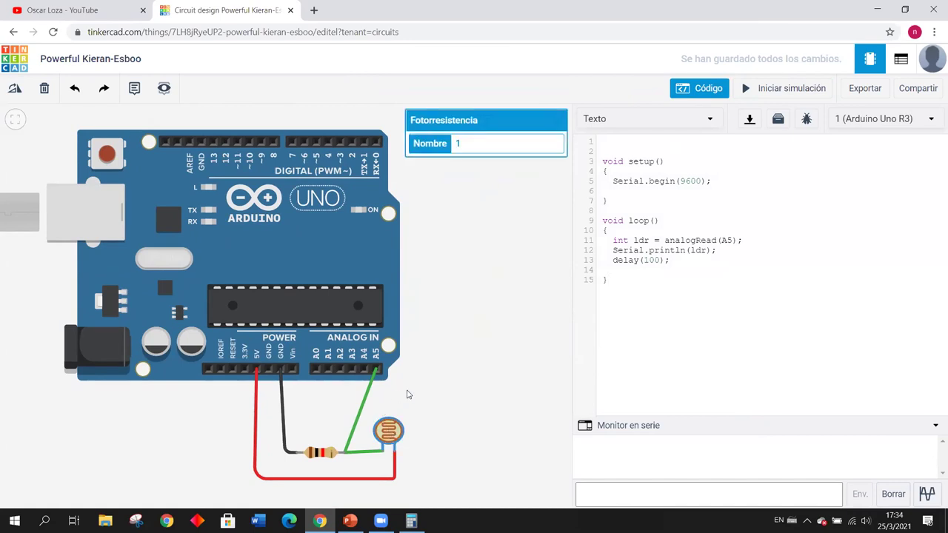
{"action": "left_click_drag", "start_coordinate": [466, 201], "coordinate": [479, 213]}
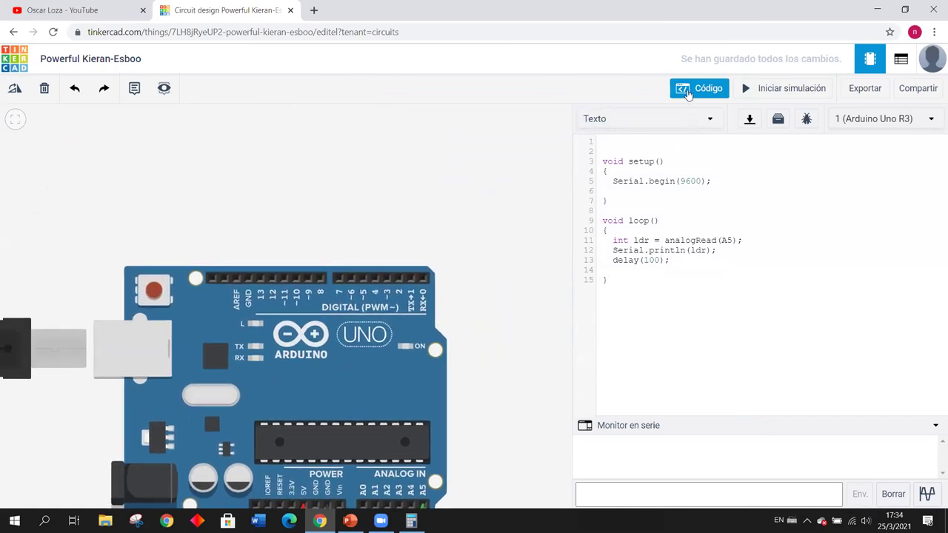
{"action": "left_click", "coordinate": [683, 92]}
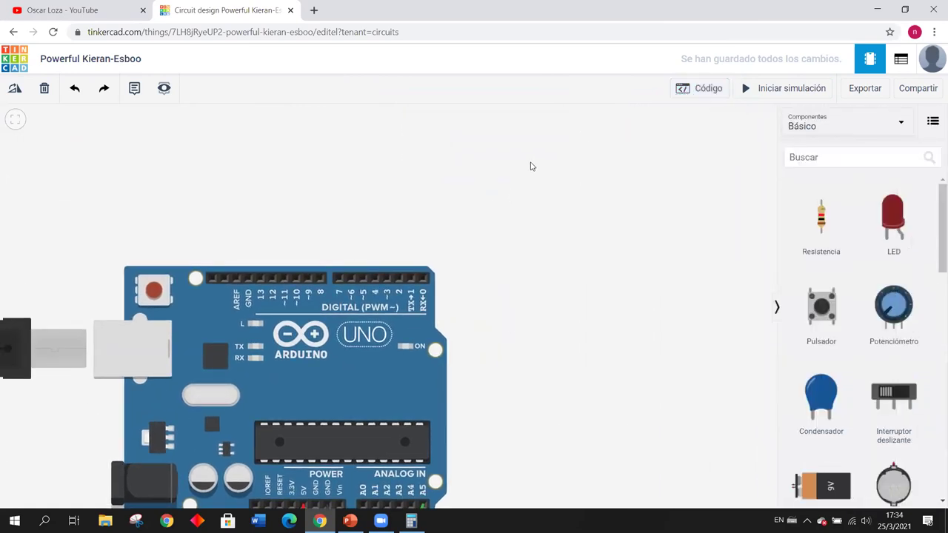
{"action": "left_click_drag", "start_coordinate": [892, 219], "coordinate": [304, 195]}
{"action": "left_click", "coordinate": [391, 199]}
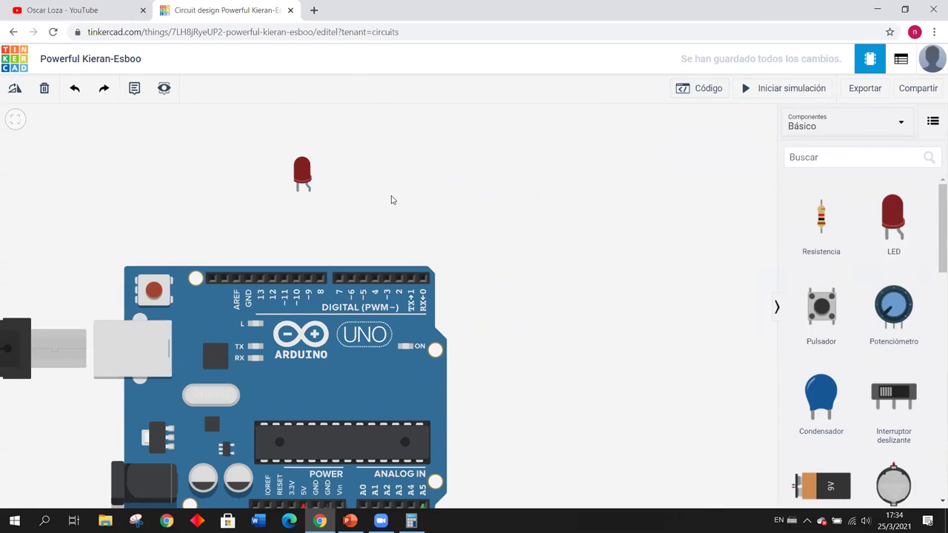
Place a vertical resistor between the LED and the Arduino, aligned under the LED's left leg
{"action": "left_click_drag", "start_coordinate": [820, 222], "coordinate": [295, 237]}
{"action": "left_click_drag", "start_coordinate": [300, 231], "coordinate": [299, 229]}
{"action": "left_click", "coordinate": [382, 220]}
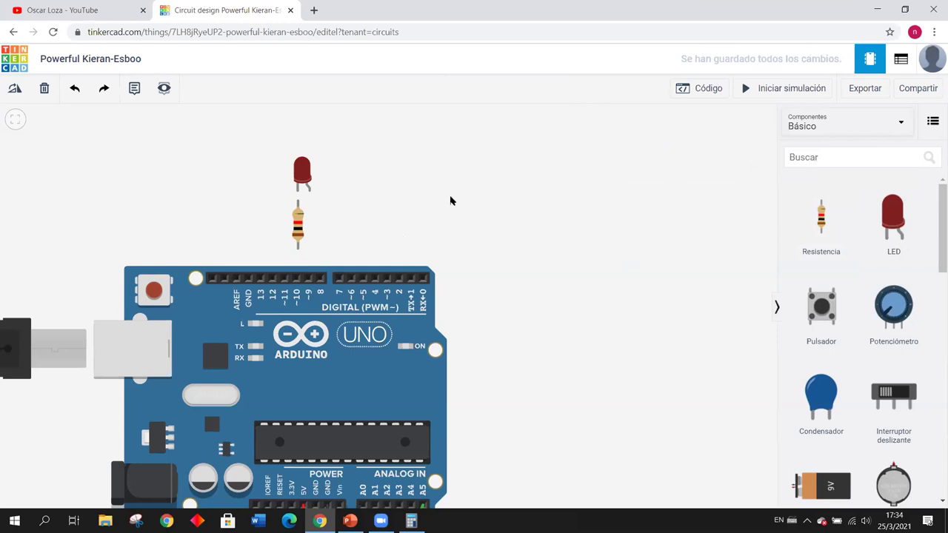
{"action": "left_click", "coordinate": [297, 203]}
{"action": "left_click", "coordinate": [297, 188]}
{"action": "key", "text": "Escape"}
Shift the LED and the resistor below it leftwards, closer to the Arduino's digital-side GND pin
{"action": "left_click", "coordinate": [291, 183]}
{"action": "left_click_drag", "start_coordinate": [291, 184], "coordinate": [263, 184]}
{"action": "left_click_drag", "start_coordinate": [296, 220], "coordinate": [268, 221]}
Wire the resistor's upper end to the LED's left leg and its lower end to the digital-side GND pin
{"action": "left_click", "coordinate": [274, 206]}
{"action": "left_click", "coordinate": [271, 190]}
{"action": "left_click", "coordinate": [312, 195]}
{"action": "left_click", "coordinate": [270, 250]}
{"action": "left_click", "coordinate": [249, 278]}
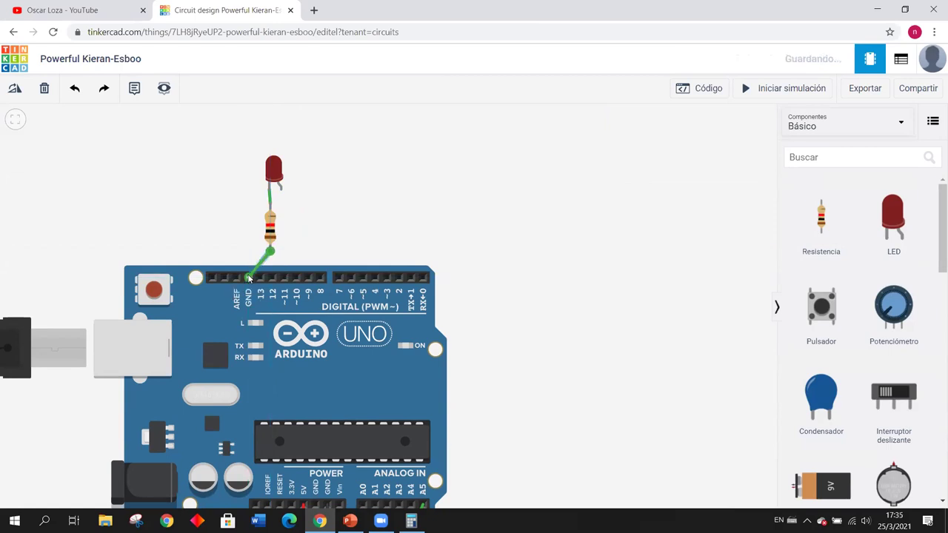
Set the LED resistor's value to 330 Ω
{"action": "left_click", "coordinate": [317, 232]}
{"action": "left_click", "coordinate": [271, 228]}
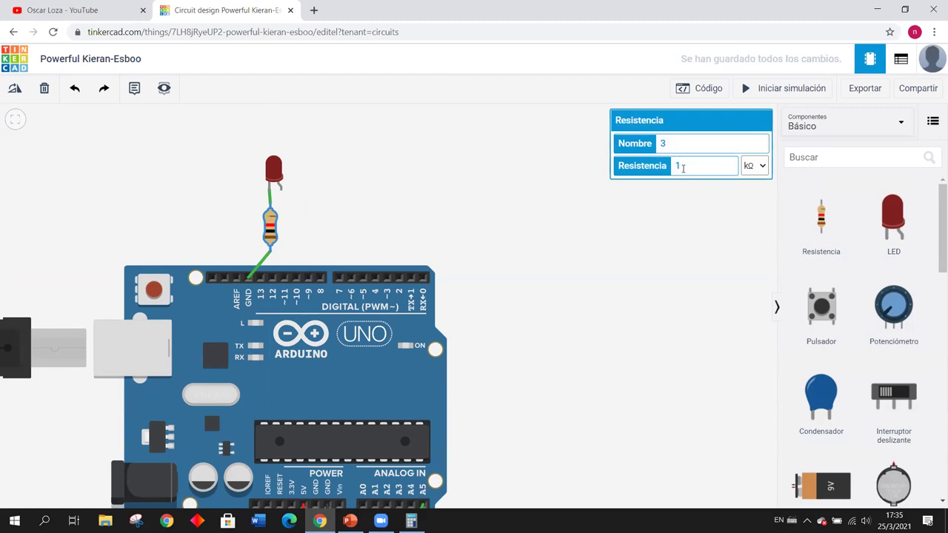
{"action": "left_click_drag", "start_coordinate": [691, 166], "coordinate": [674, 166]}
{"action": "type", "text": "330"}
{"action": "left_click", "coordinate": [755, 166]}
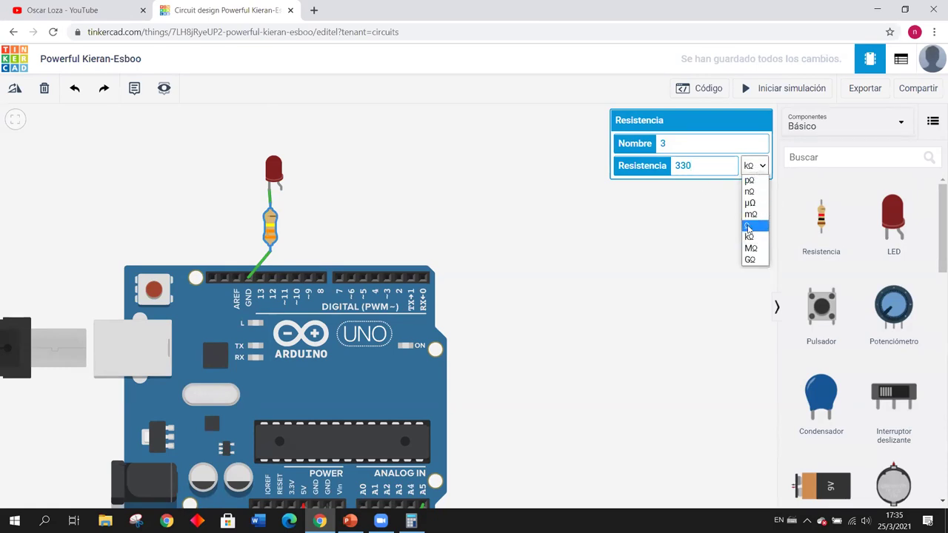
{"action": "left_click", "coordinate": [748, 226]}
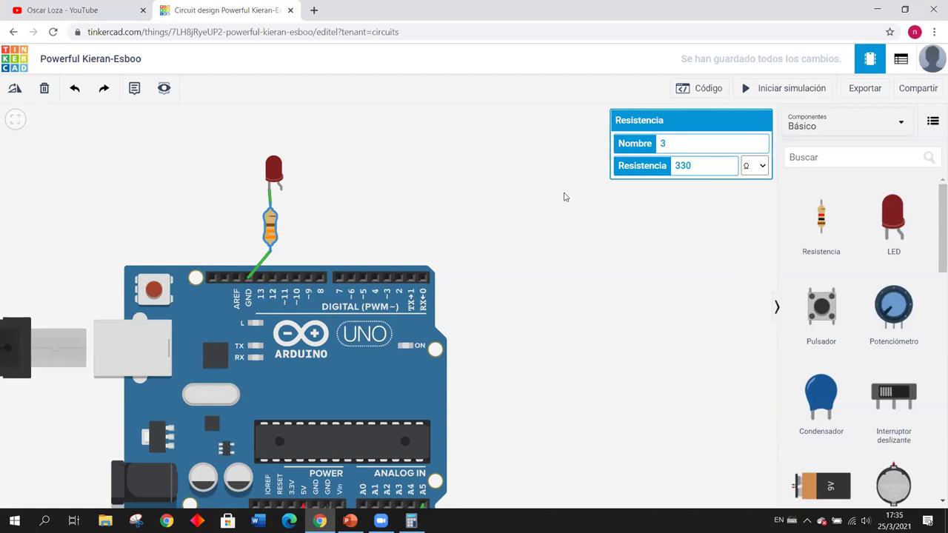
{"action": "left_click", "coordinate": [521, 183]}
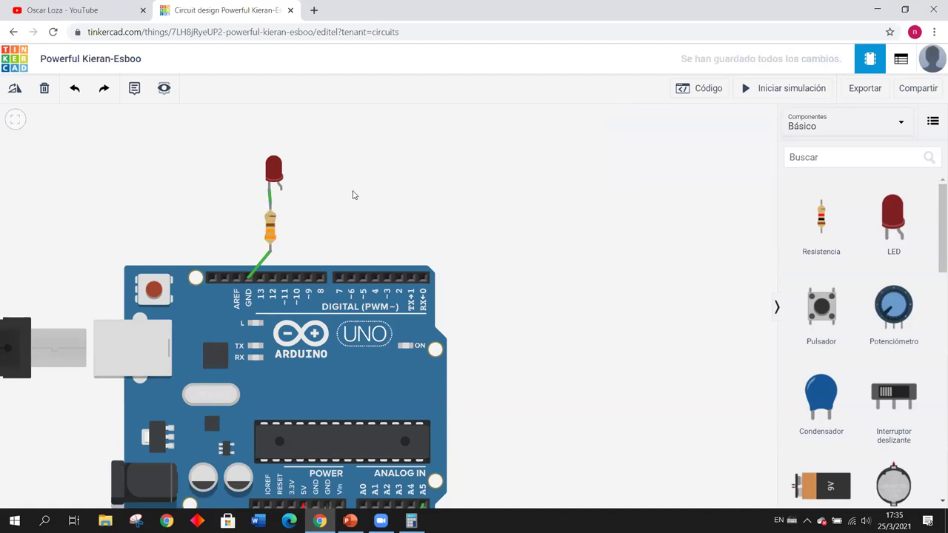
Align the LED and its resistor vertically above the GND pin so their wires run straight
{"action": "left_click_drag", "start_coordinate": [271, 230], "coordinate": [249, 226]}
{"action": "left_click_drag", "start_coordinate": [273, 171], "coordinate": [251, 175]}
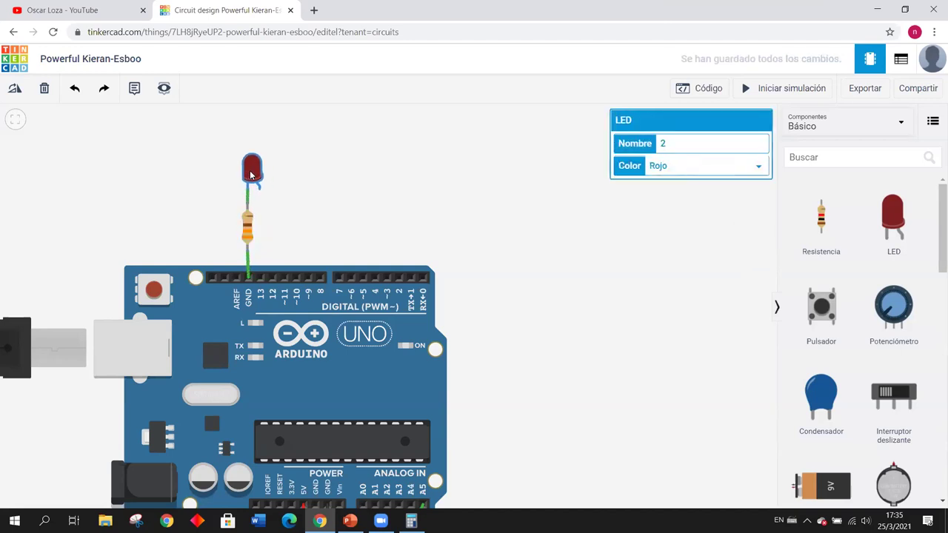
{"action": "left_click", "coordinate": [277, 183]}
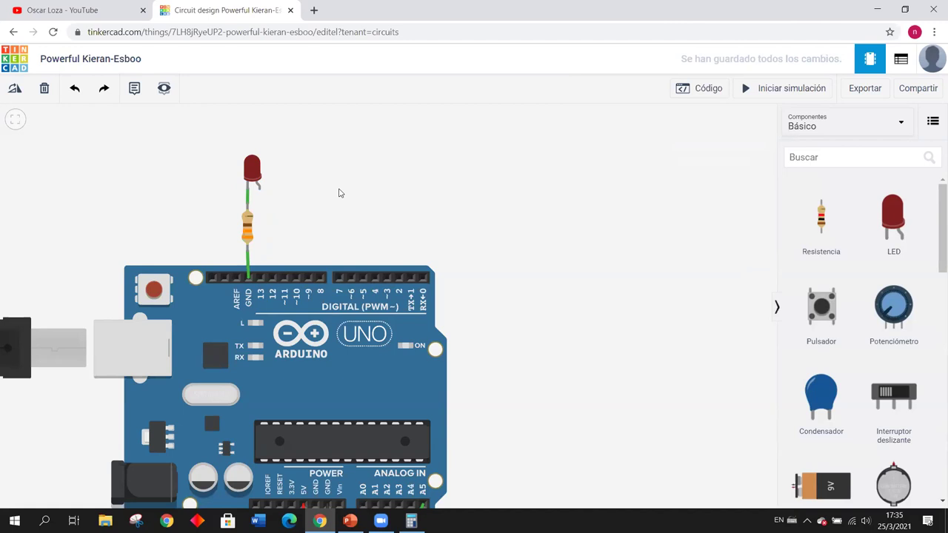
Route a wire with right-angle bends from the LED's right leg to digital pin 7 and colour it blue (azul)
{"action": "left_click", "coordinate": [260, 190]}
{"action": "left_click", "coordinate": [260, 214]}
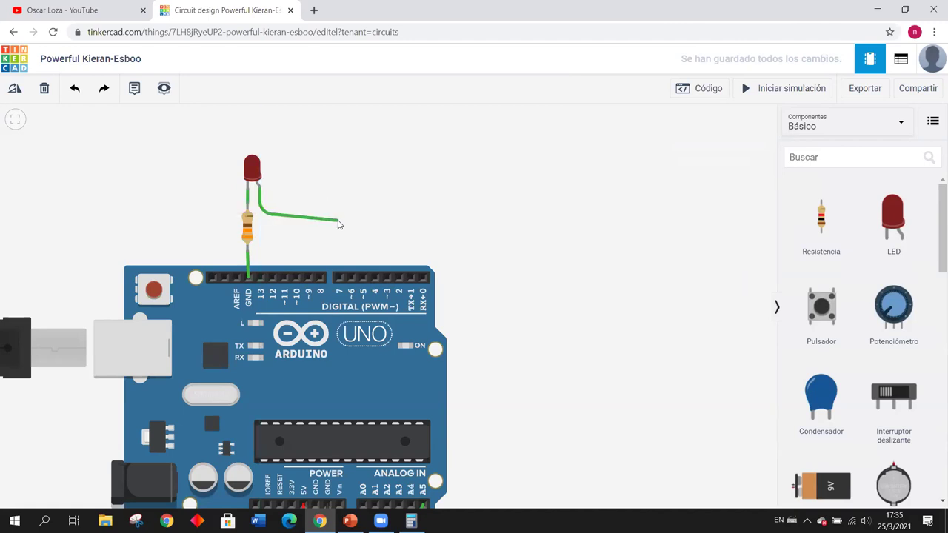
{"action": "left_click", "coordinate": [340, 216]}
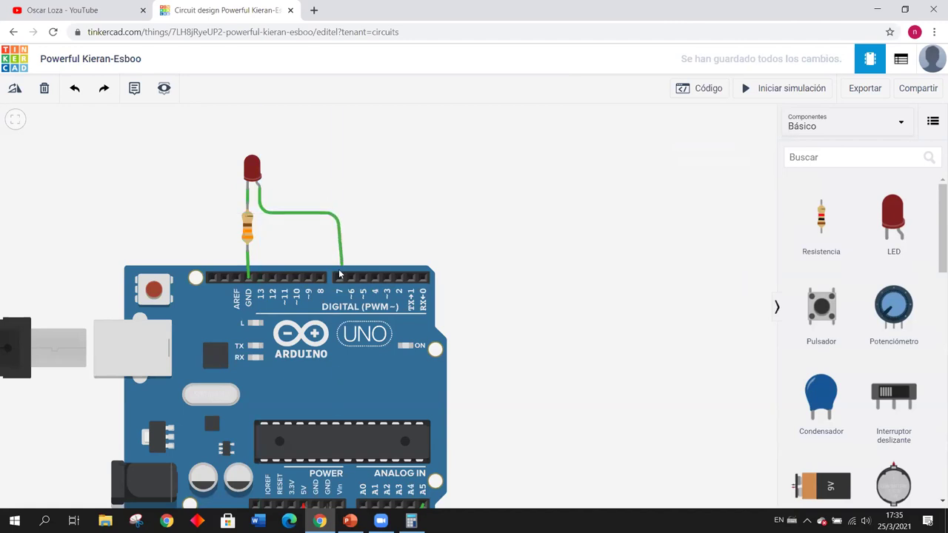
{"action": "left_click", "coordinate": [338, 277]}
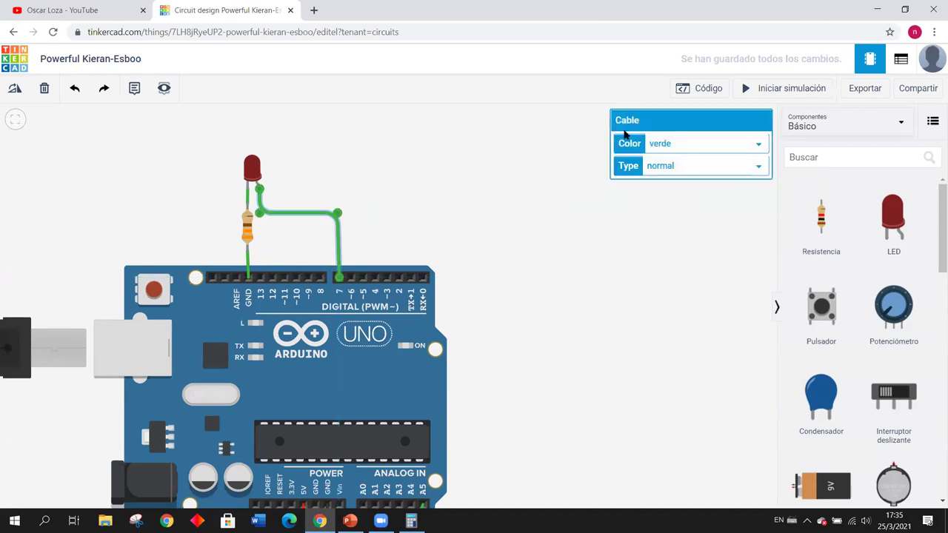
{"action": "left_click", "coordinate": [681, 146]}
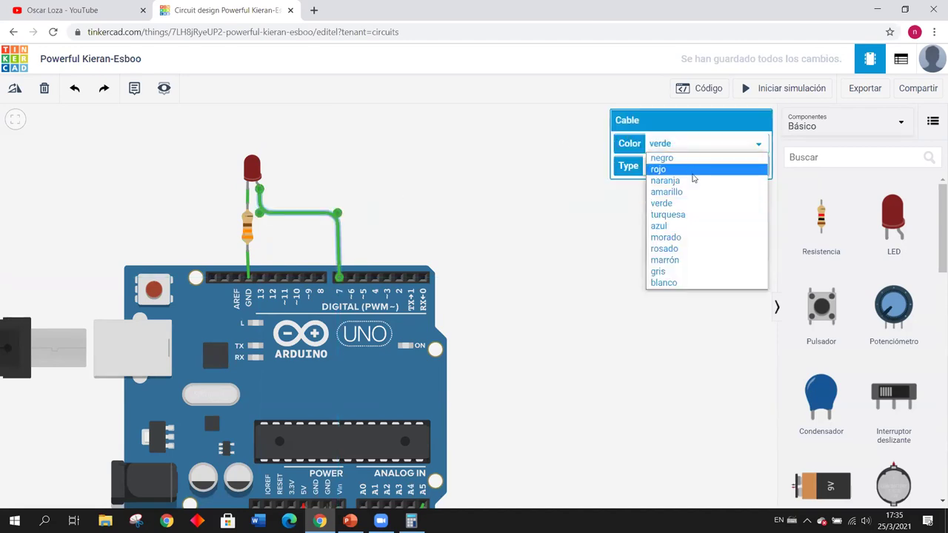
{"action": "left_click", "coordinate": [698, 227]}
{"action": "left_click", "coordinate": [462, 203]}
Compact the photoresistor circuit by moving its resistor, the photoresistor and the red 5V wire's bends up towards the Arduino
{"action": "scroll", "coordinate": [521, 250], "scroll_direction": "down", "scroll_amount": 5}
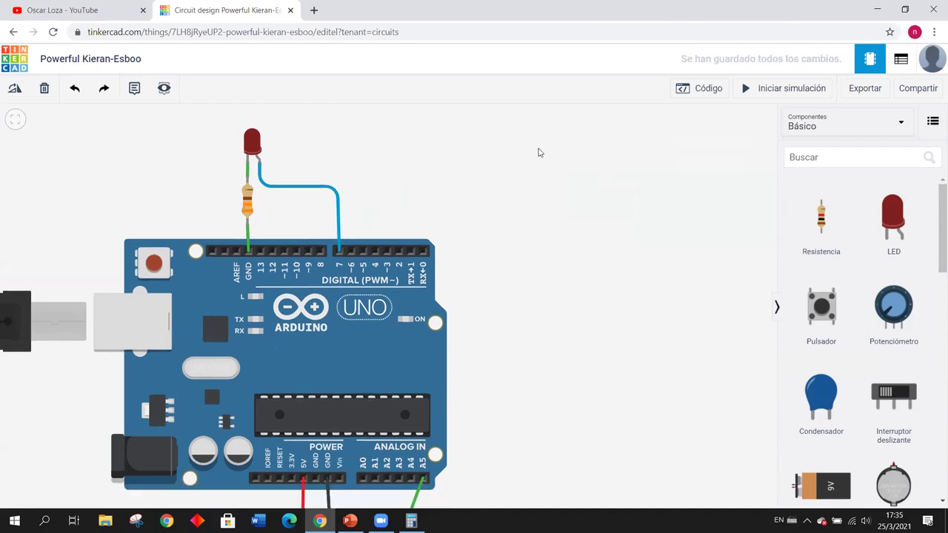
{"action": "scroll", "coordinate": [510, 148], "scroll_direction": "down", "scroll_amount": 4}
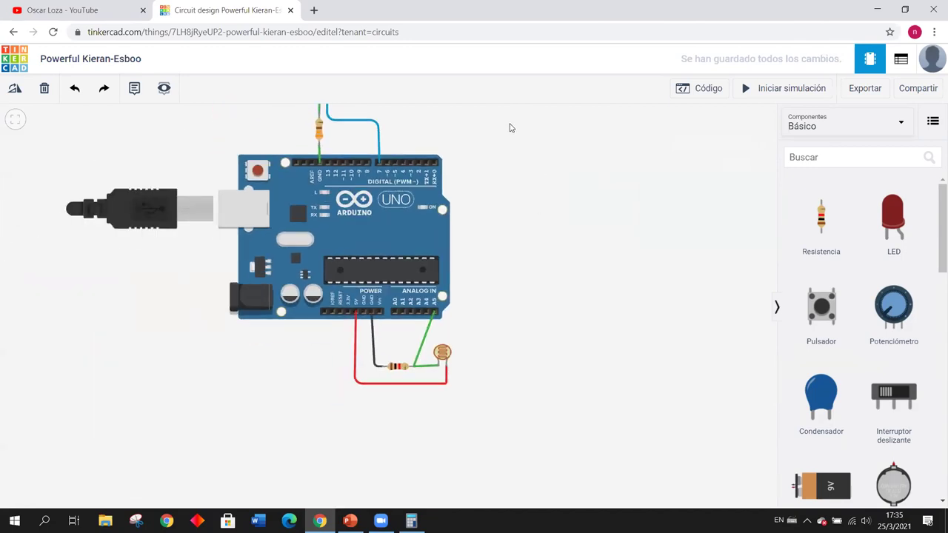
{"action": "scroll", "coordinate": [496, 180], "scroll_direction": "up", "scroll_amount": 2}
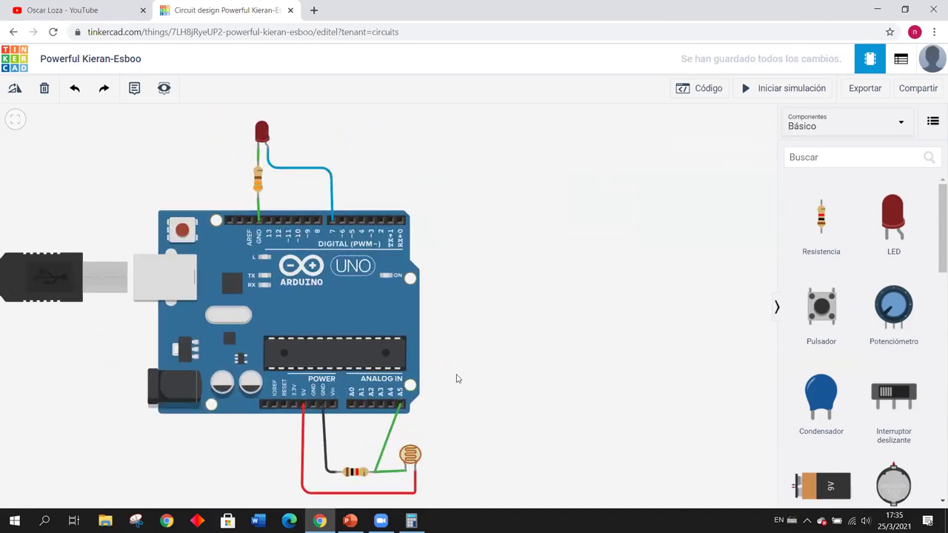
{"action": "left_click_drag", "start_coordinate": [451, 469], "coordinate": [444, 400]}
{"action": "scroll", "coordinate": [430, 400], "scroll_direction": "up", "scroll_amount": 2}
{"action": "scroll", "coordinate": [410, 404], "scroll_direction": "up", "scroll_amount": 2}
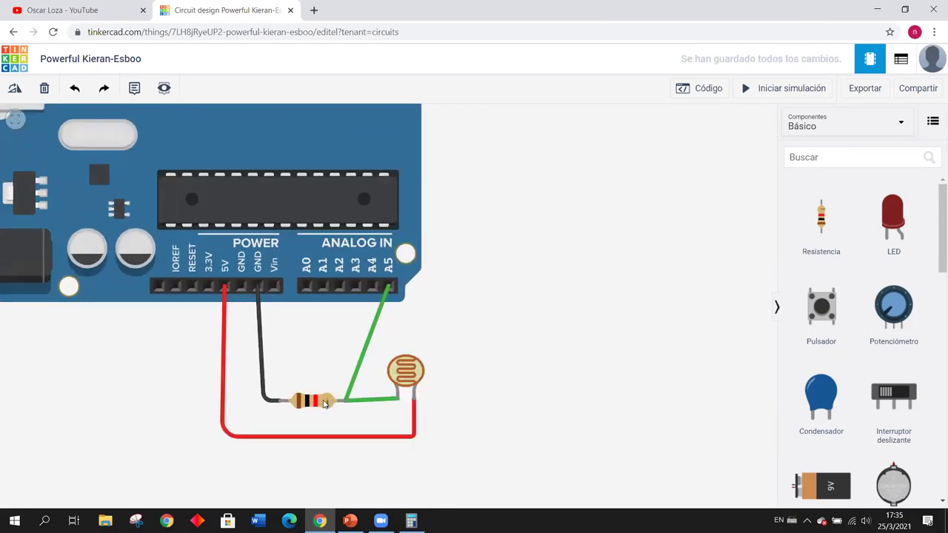
{"action": "left_click_drag", "start_coordinate": [306, 381], "coordinate": [255, 333]}
{"action": "left_click", "coordinate": [261, 344]}
{"action": "left_click_drag", "start_coordinate": [399, 351], "coordinate": [398, 308]}
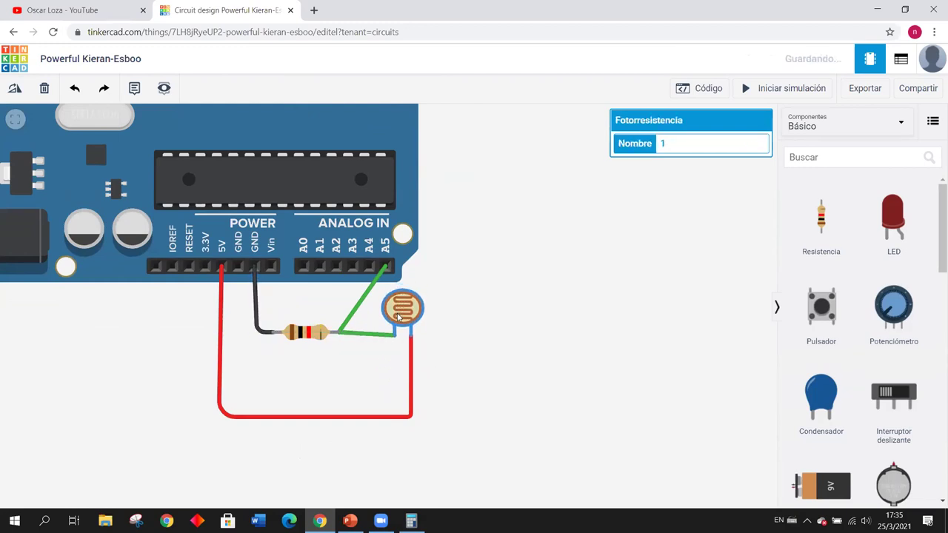
{"action": "left_click_drag", "start_coordinate": [355, 419], "coordinate": [354, 361]}
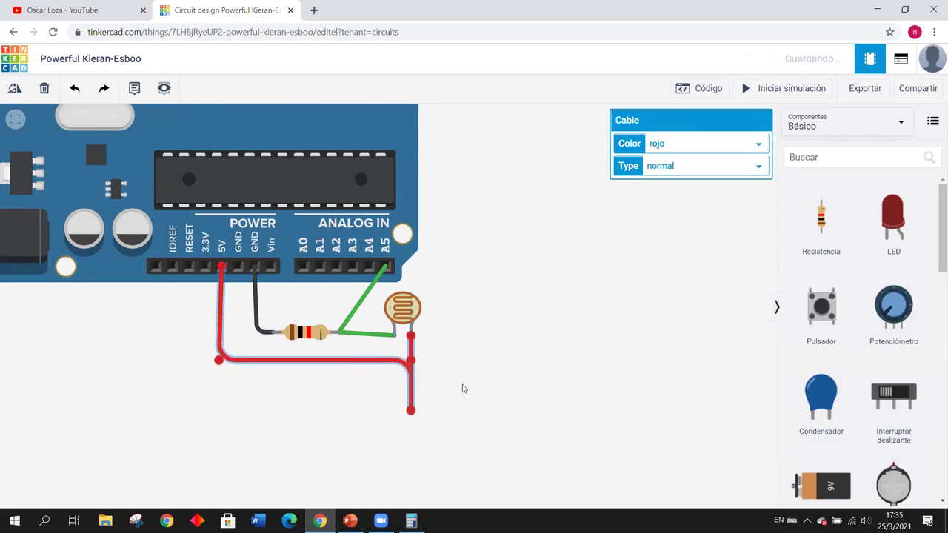
{"action": "left_click_drag", "start_coordinate": [411, 411], "coordinate": [411, 360]}
{"action": "left_click", "coordinate": [476, 323]}
Move the LED and its resistor slightly down, closer to the Arduino's GND pin
{"action": "left_click_drag", "start_coordinate": [495, 214], "coordinate": [574, 366]}
{"action": "left_click_drag", "start_coordinate": [568, 153], "coordinate": [555, 131]}
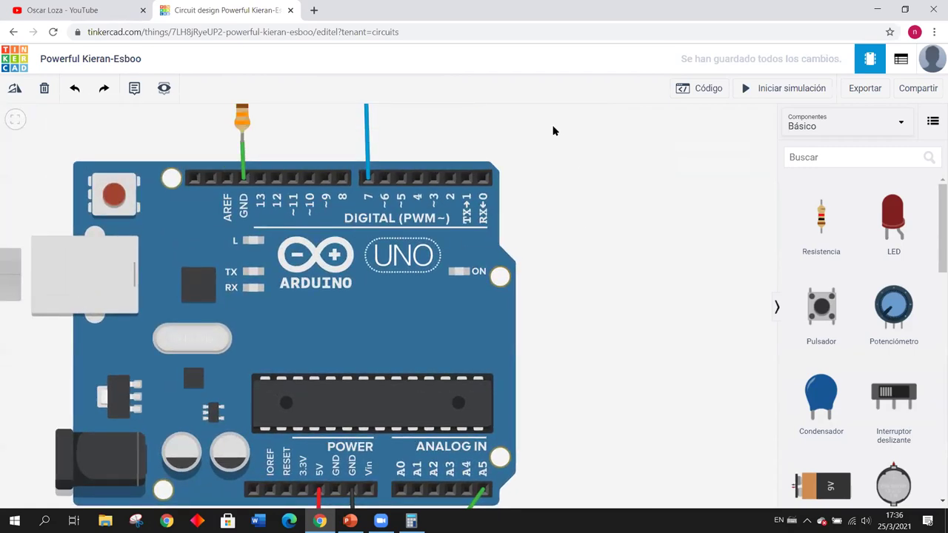
{"action": "scroll", "coordinate": [554, 227], "scroll_direction": "down", "scroll_amount": 2}
{"action": "left_click_drag", "start_coordinate": [555, 227], "coordinate": [461, 273]}
{"action": "left_click", "coordinate": [309, 295]}
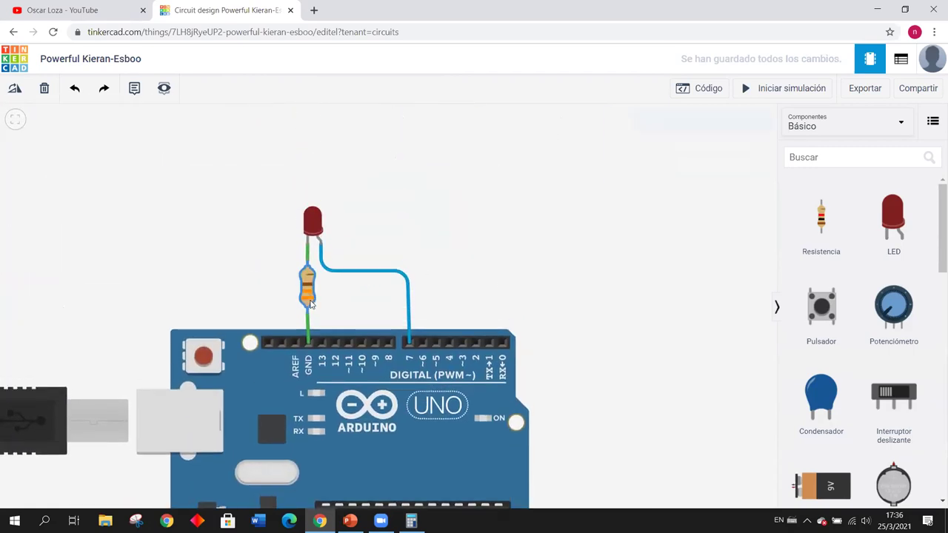
{"action": "left_click", "coordinate": [313, 229]}
{"action": "left_click_drag", "start_coordinate": [313, 228], "coordinate": [312, 244]}
{"action": "left_click", "coordinate": [440, 248]}
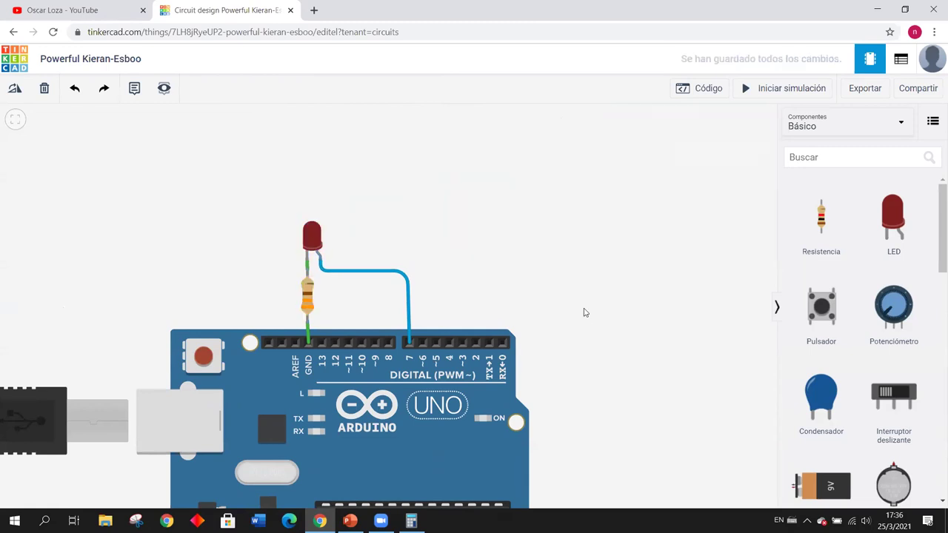
Show the code editor and add pinMode(7,OUTPUT); below Serial.begin(9600); in setup()
{"action": "left_click_drag", "start_coordinate": [584, 314], "coordinate": [502, 174]}
{"action": "scroll", "coordinate": [507, 211], "scroll_direction": "down", "scroll_amount": 2}
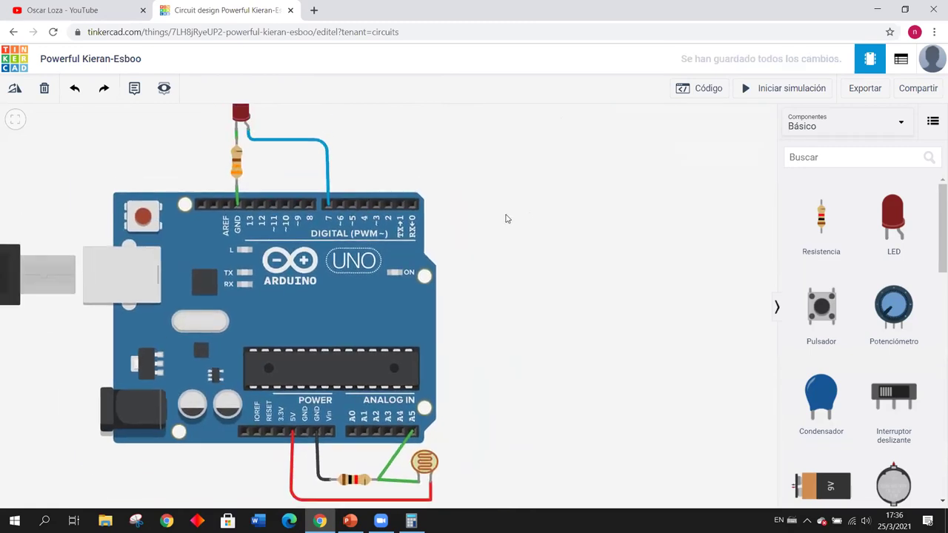
{"action": "scroll", "coordinate": [513, 215], "scroll_direction": "up", "scroll_amount": 1}
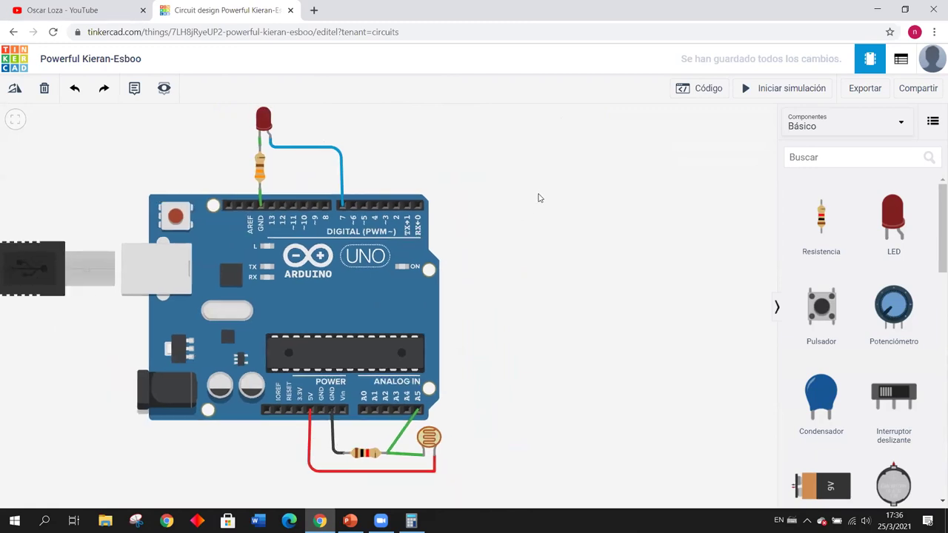
{"action": "left_click", "coordinate": [699, 90]}
{"action": "left_click_drag", "start_coordinate": [679, 260], "coordinate": [613, 240]}
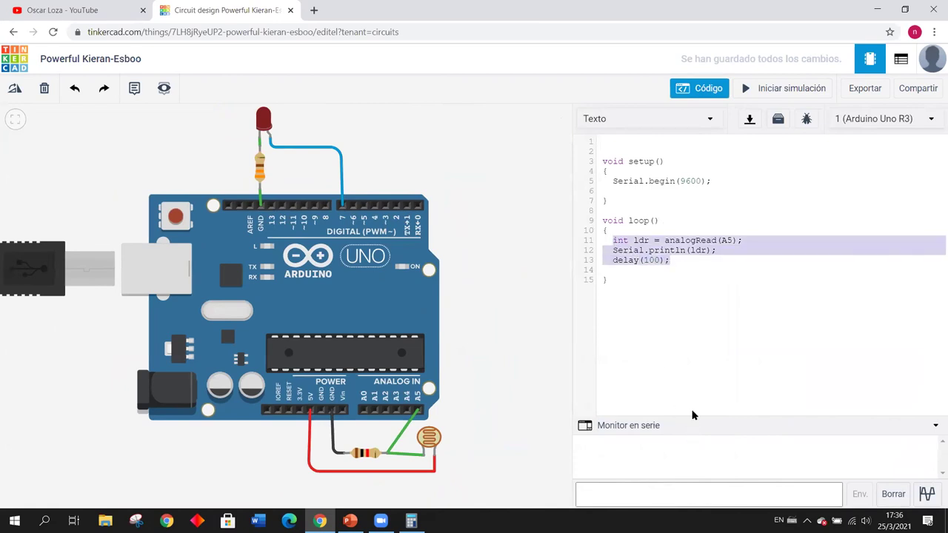
{"action": "left_click", "coordinate": [694, 259]}
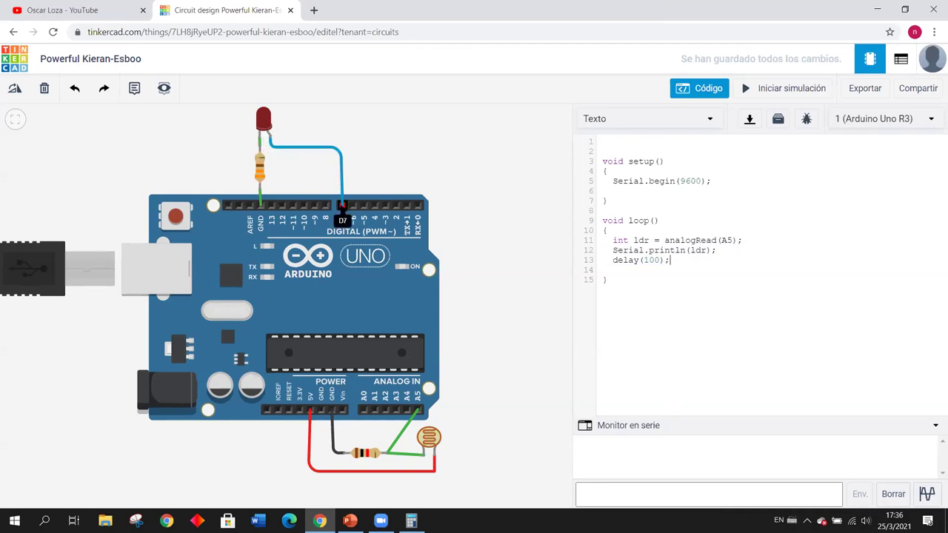
{"action": "left_click", "coordinate": [737, 181]}
{"action": "key", "text": "Return"}
{"action": "type", "text": "pinMode(7,"}
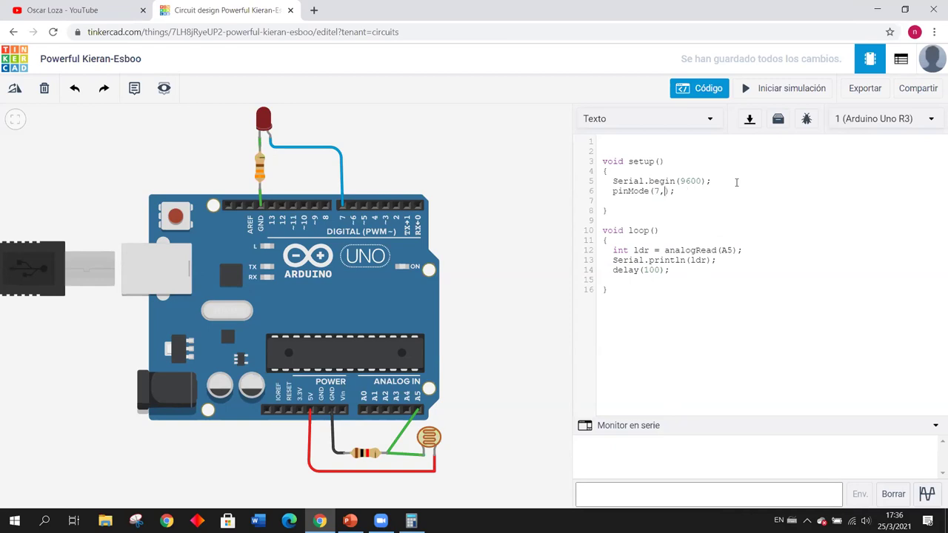
{"action": "type", "text": "UTPUT"}
Enlarge the serial monitor, run the simulation, and test the photoresistor at maximum light and at about half
{"action": "left_click_drag", "start_coordinate": [668, 419], "coordinate": [664, 326]}
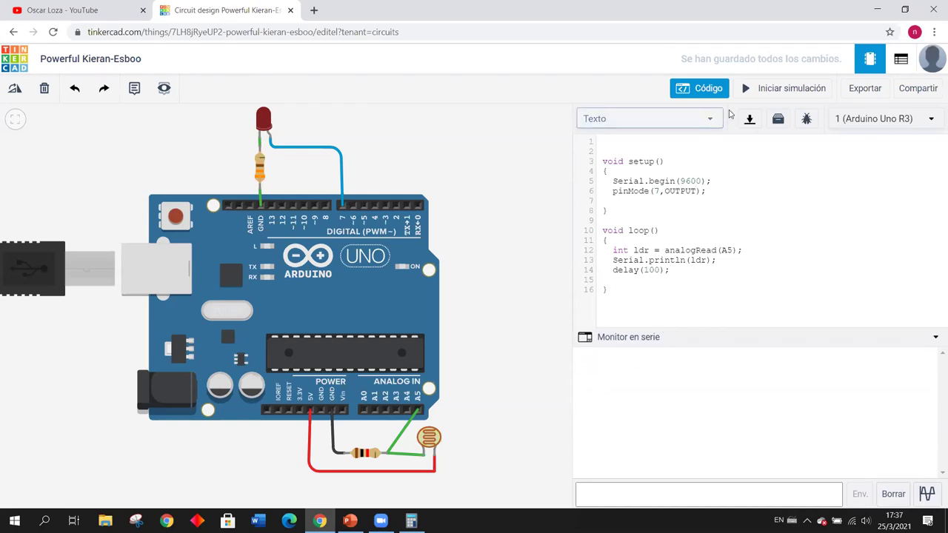
{"action": "left_click", "coordinate": [785, 90]}
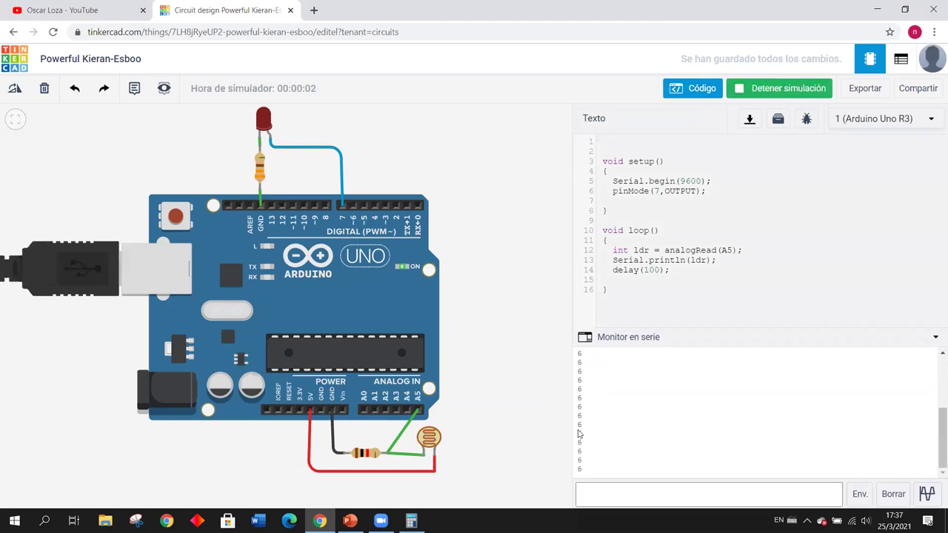
{"action": "left_click", "coordinate": [429, 438]}
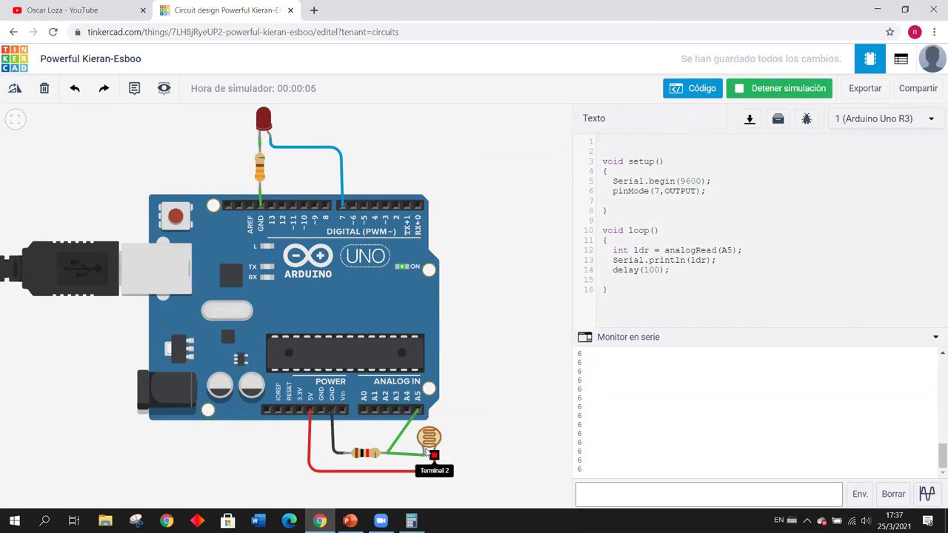
{"action": "left_click_drag", "start_coordinate": [406, 414], "coordinate": [459, 424]}
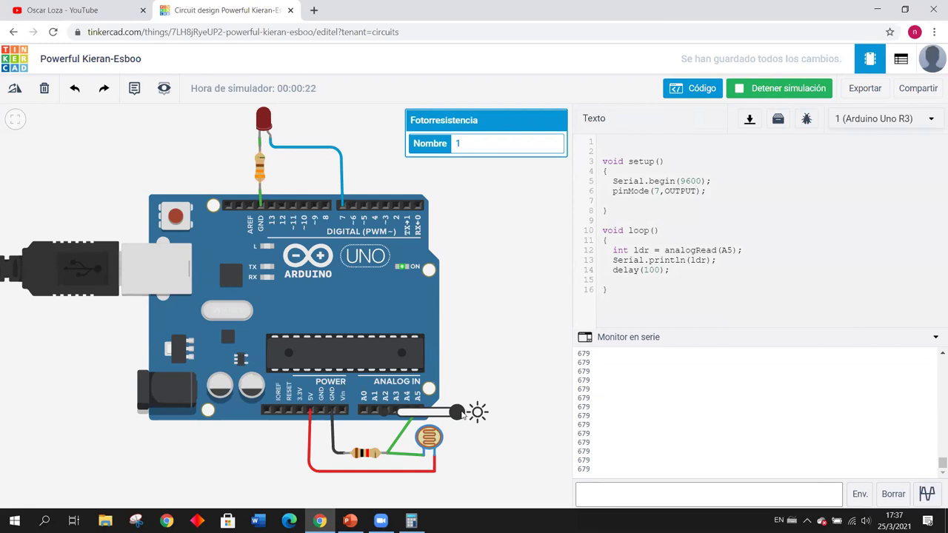
{"action": "left_click_drag", "start_coordinate": [462, 414], "coordinate": [429, 416]}
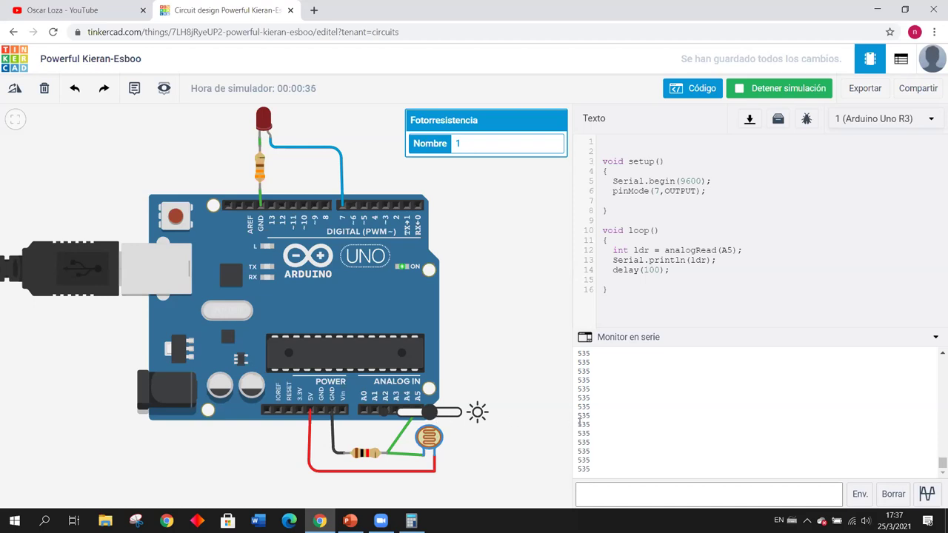
Check the photoresistor's mid-light reading, stop the simulation and shrink the serial monitor
{"action": "left_click_drag", "start_coordinate": [578, 423], "coordinate": [597, 427]}
{"action": "left_click", "coordinate": [605, 429]}
{"action": "left_click", "coordinate": [748, 90]}
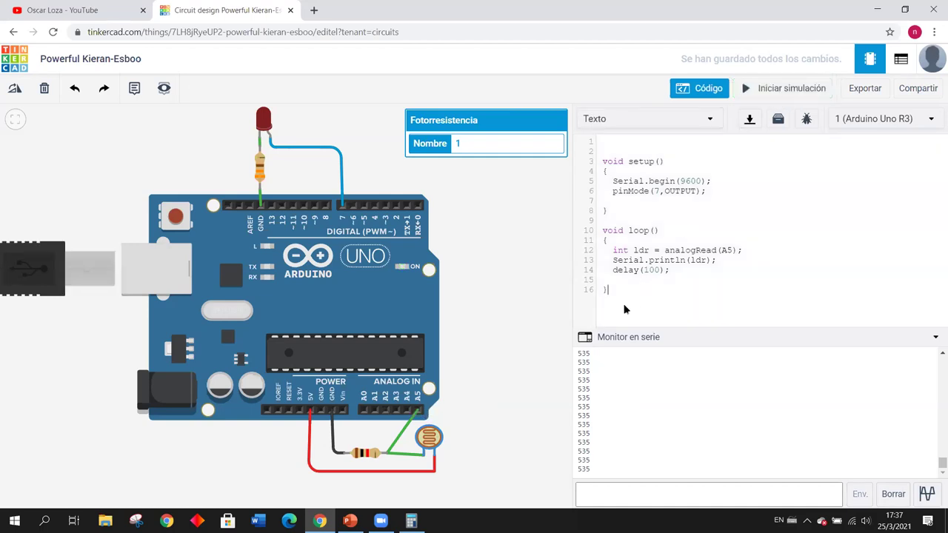
{"action": "left_click_drag", "start_coordinate": [639, 329], "coordinate": [640, 397]}
{"action": "left_click", "coordinate": [643, 306]}
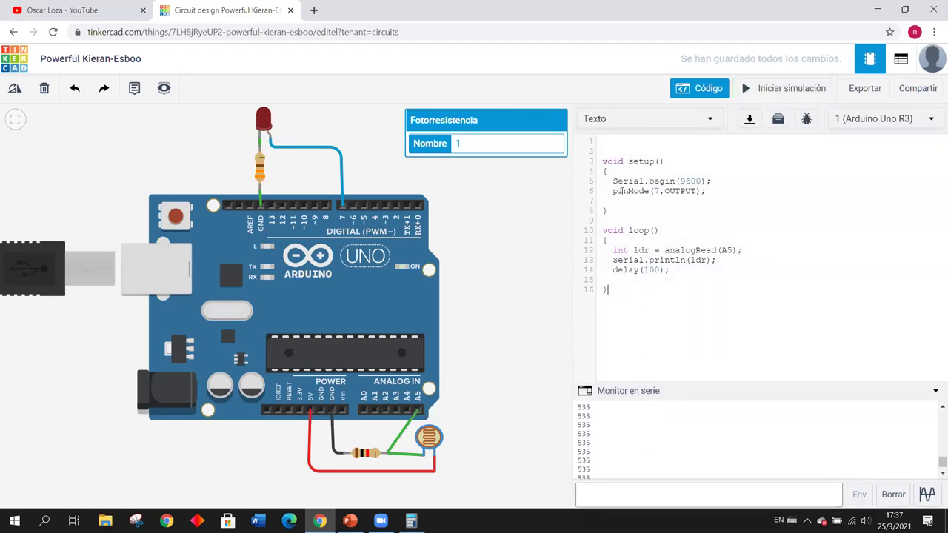
Add the comment // 535 on the first line of the sketch
{"action": "type", "text": "/"}
{"action": "type", "text": " 335"}
{"action": "key", "text": "BackSpace"}
{"action": "type", "text": "5"}
{"action": "double_click", "coordinate": [629, 141]}
{"action": "left_click", "coordinate": [649, 171]}
Insert an empty if() statement with opening and closing braces between Serial.println(ldr); and delay(100); in loop()
{"action": "left_click", "coordinate": [692, 273]}
{"action": "key", "text": "Return"}
{"action": "key", "text": "Return"}
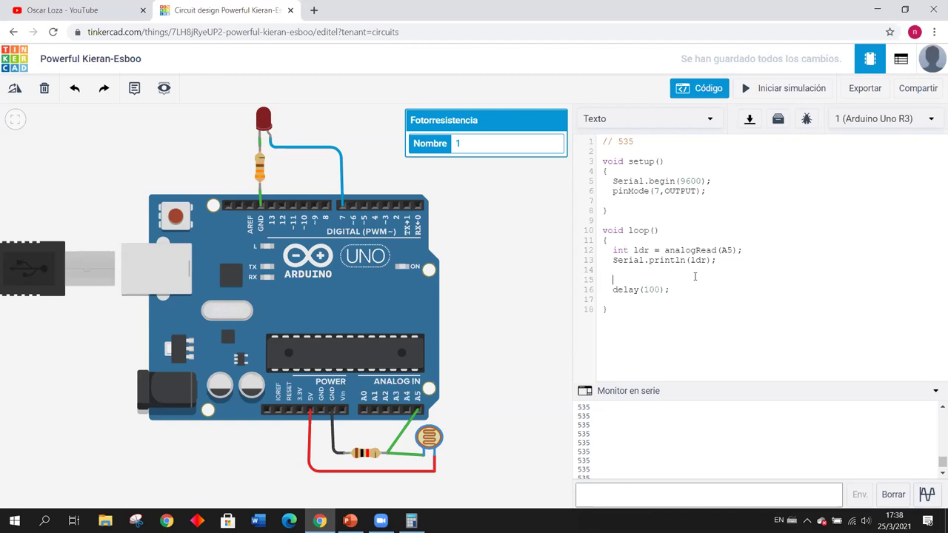
{"action": "type", "text": "if()"}
{"action": "key", "text": "Return"}
{"action": "type", "text": "{}"}
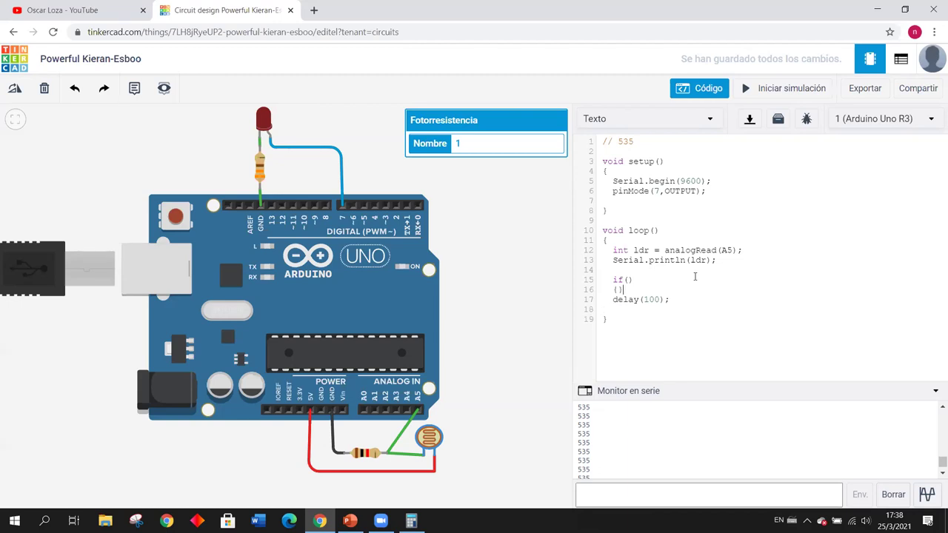
{"action": "key", "text": "Return"}
Complete the if statement's condition in loop() as ldr > 535
{"action": "key", "text": "Up"}
{"action": "key", "text": "Up"}
{"action": "key", "text": "Right"}
{"action": "key", "text": "Right"}
{"action": "type", "text": "ldr"}
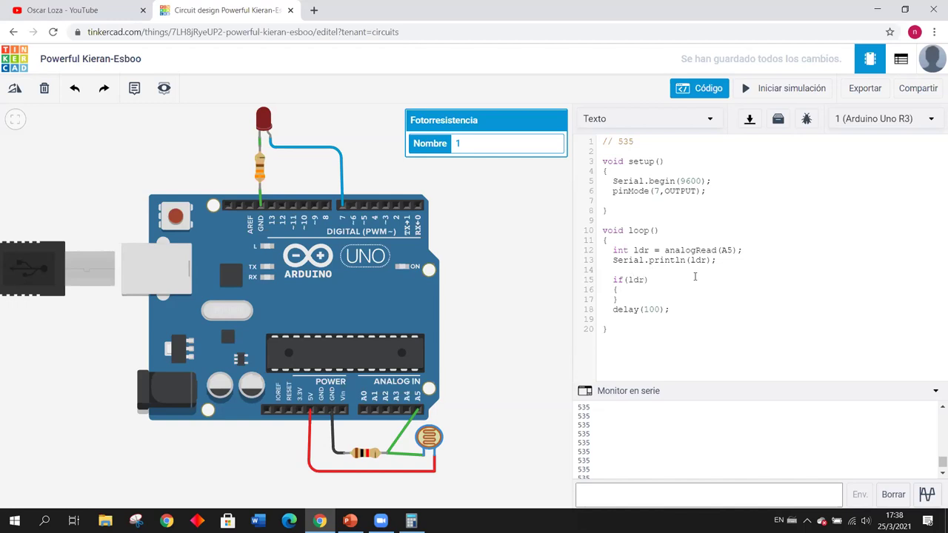
{"action": "left_click_drag", "start_coordinate": [651, 250], "coordinate": [635, 251]}
{"action": "left_click", "coordinate": [644, 280]}
{"action": "type", "text": ">"}
{"action": "left_click_drag", "start_coordinate": [636, 143], "coordinate": [618, 143]}
{"action": "left_click", "coordinate": [659, 280]}
{"action": "type", "text": "535"}
Add an empty digitalWrite(); call on its own line inside the if block's braces
{"action": "left_click", "coordinate": [683, 288]}
{"action": "key", "text": "Return"}
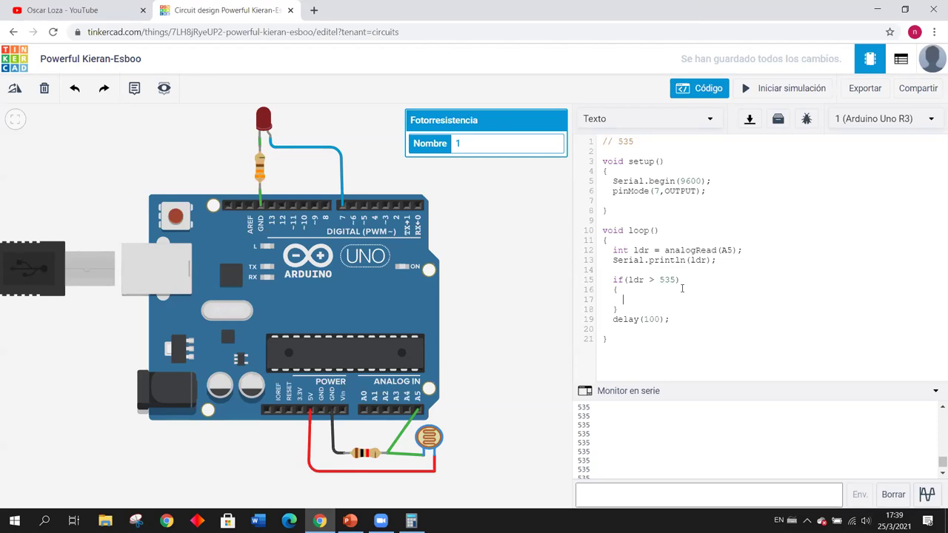
{"action": "type", "text": "digital"}
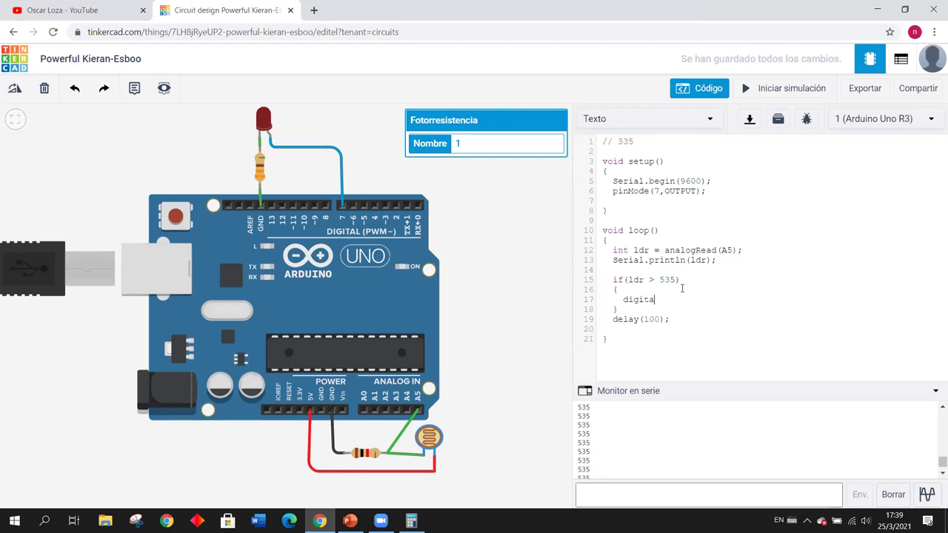
{"action": "type", "text": "Write"}
{"action": "left_click_drag", "start_coordinate": [624, 299], "coordinate": [688, 295]}
{"action": "left_click", "coordinate": [688, 296]}
{"action": "left_click_drag", "start_coordinate": [624, 299], "coordinate": [689, 298]}
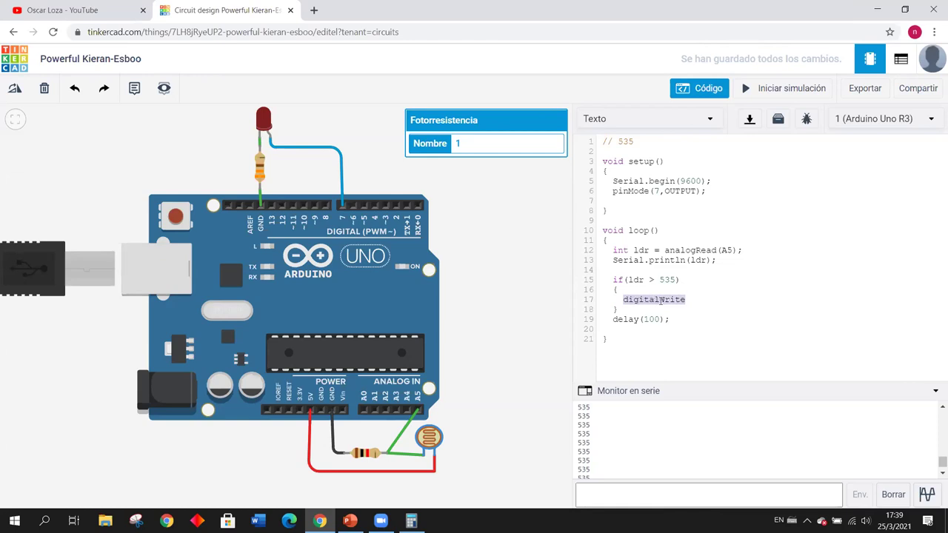
{"action": "left_click", "coordinate": [689, 299]}
{"action": "left_click_drag", "start_coordinate": [688, 299], "coordinate": [623, 300]}
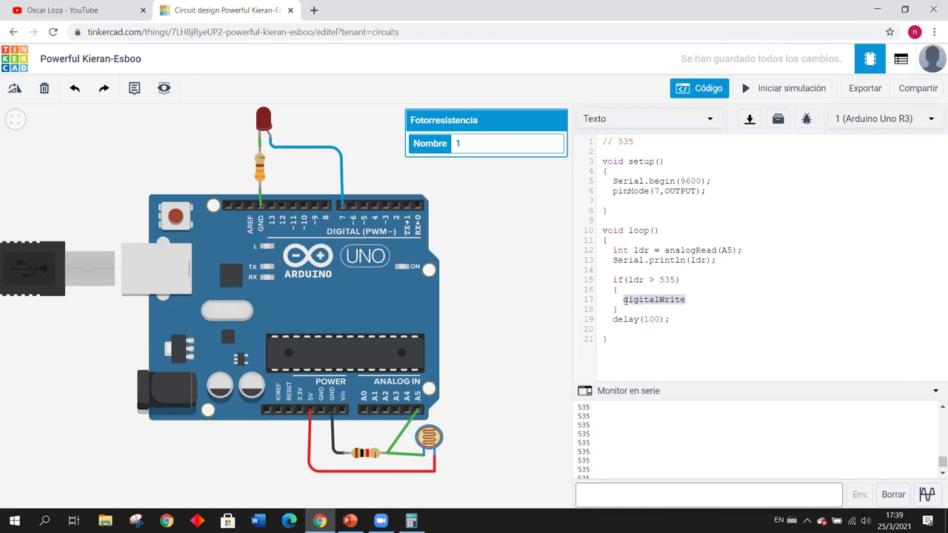
{"action": "left_click", "coordinate": [693, 300]}
{"action": "type", "text": "();"}
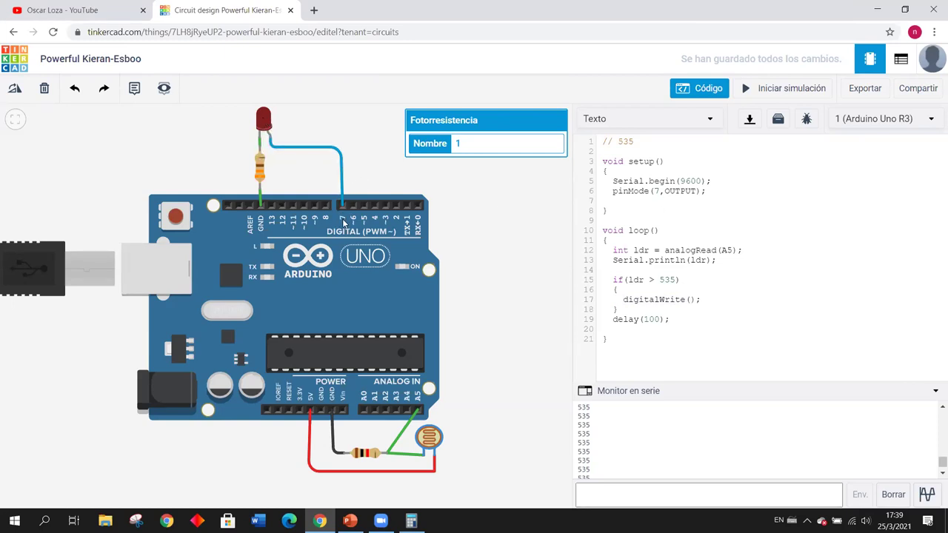
Fill in the digitalWrite call's arguments as 7, HIGH, matching the LED's output pin in setup()
{"action": "left_click_drag", "start_coordinate": [707, 190], "coordinate": [609, 191]}
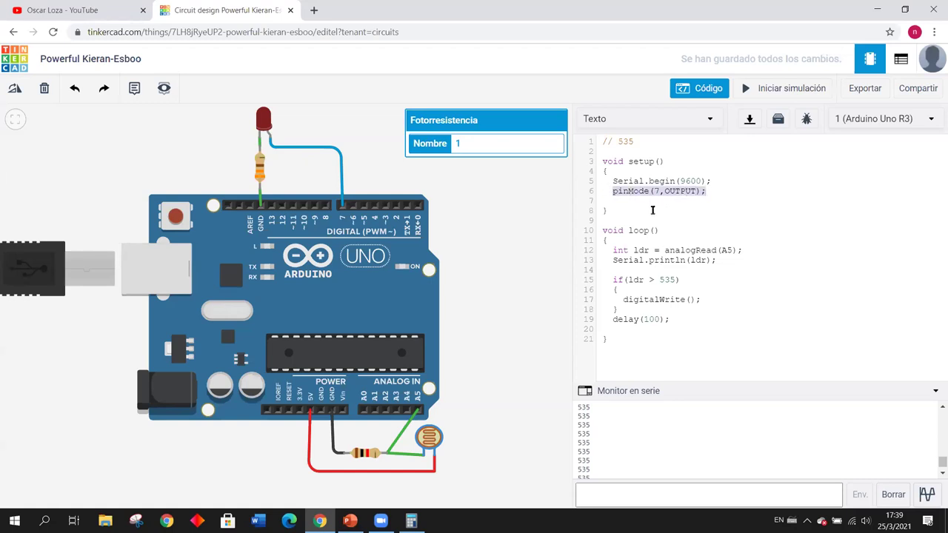
{"action": "left_click", "coordinate": [758, 365]}
{"action": "type", "text": "7"}
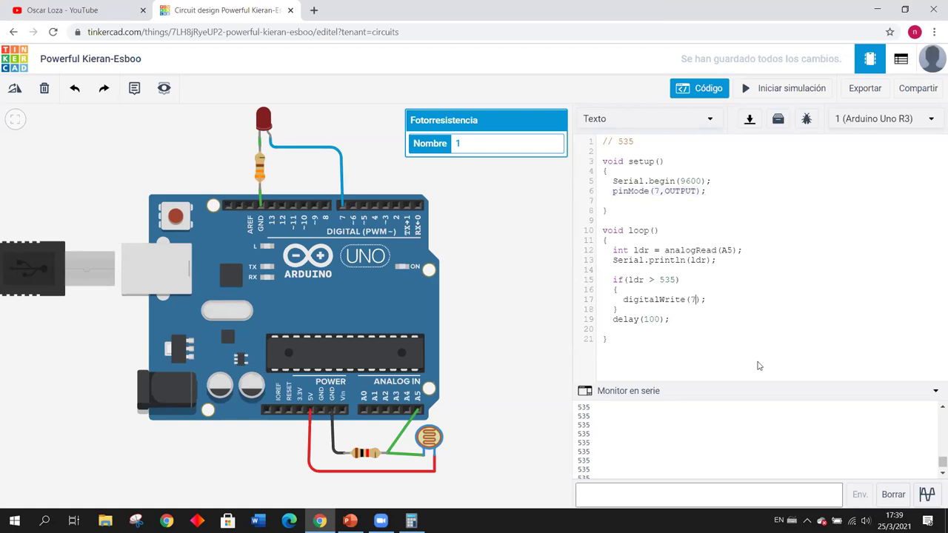
{"action": "type", "text": ", HIGH"}
Add an else block with a blank line between its braces after the if block
{"action": "type", "text": "else"}
{"action": "type", "text": "{"}
{"action": "type", "text": "}"}
{"action": "key", "text": "Return"}
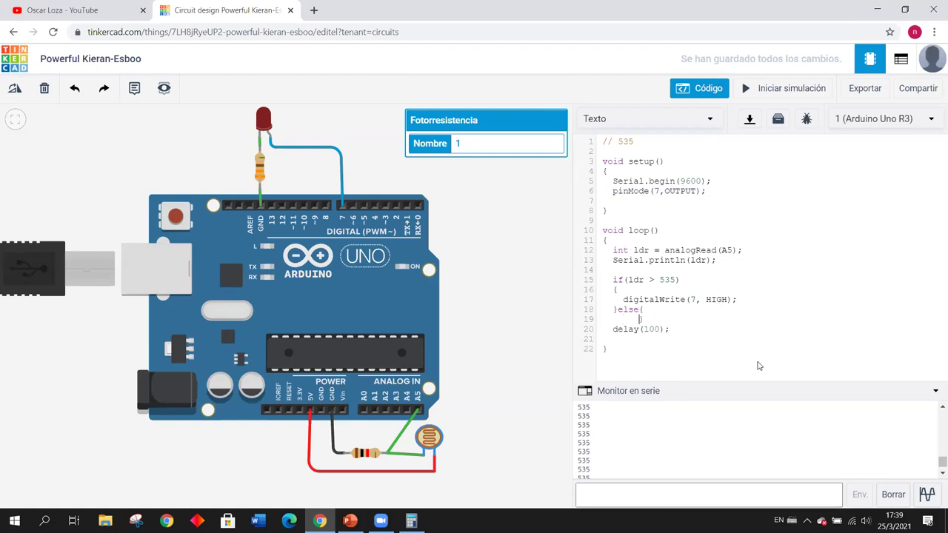
{"action": "key", "text": "Return"}
{"action": "left_click", "coordinate": [652, 329]}
{"action": "double_click", "coordinate": [637, 280]}
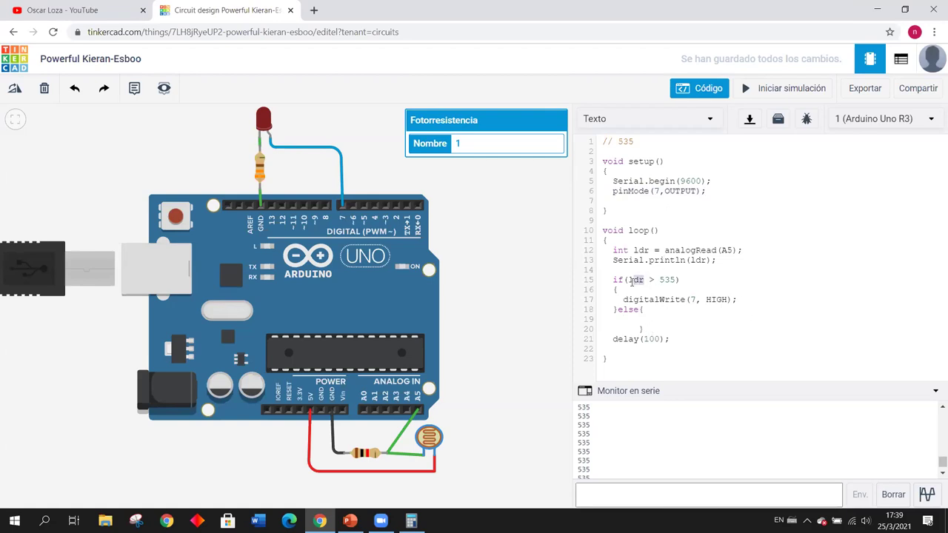
{"action": "double_click", "coordinate": [666, 280]}
{"action": "left_click", "coordinate": [658, 321]}
Copy the digitalWrite(7, HIGH); line into the else block and change its state to LOW
{"action": "double_click", "coordinate": [652, 300]}
{"action": "left_click_drag", "start_coordinate": [709, 298], "coordinate": [738, 298]}
{"action": "key", "text": "ctrl+c"}
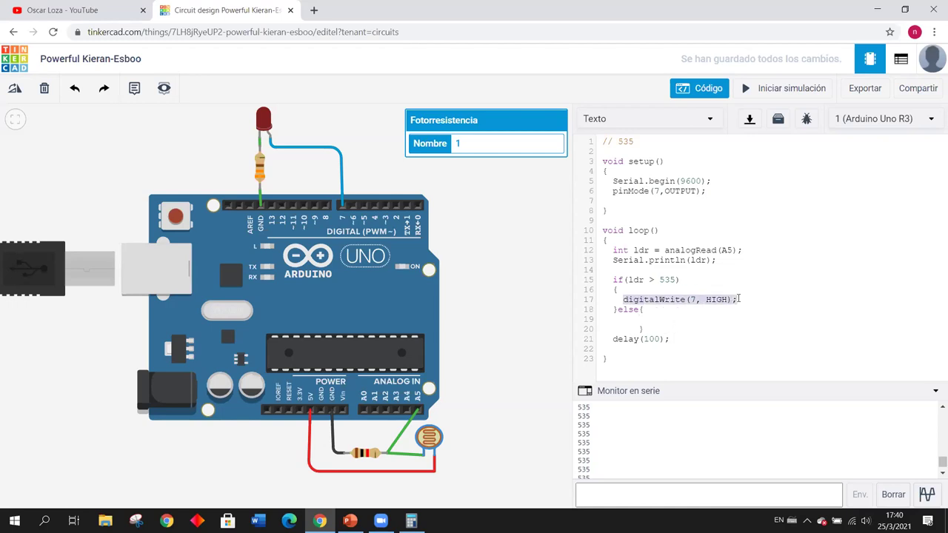
{"action": "left_click", "coordinate": [651, 323]}
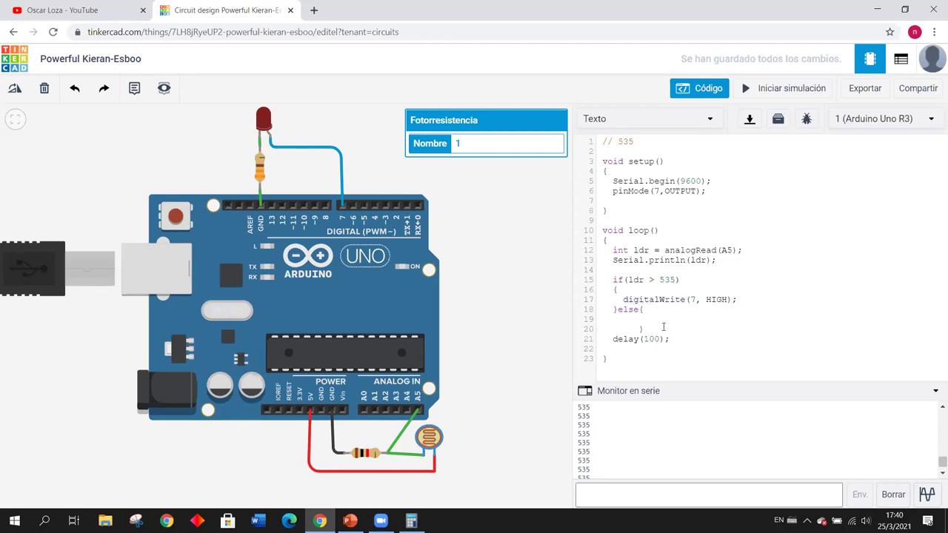
{"action": "key", "text": "ctrl+v"}
{"action": "key", "text": "Left"}
{"action": "key", "text": "Left"}
{"action": "key", "text": "BackSpace"}
{"action": "key", "text": "BackSpace"}
{"action": "key", "text": "BackSpace"}
{"action": "key", "text": "BackSpace"}
{"action": "type", "text": "LOW"}
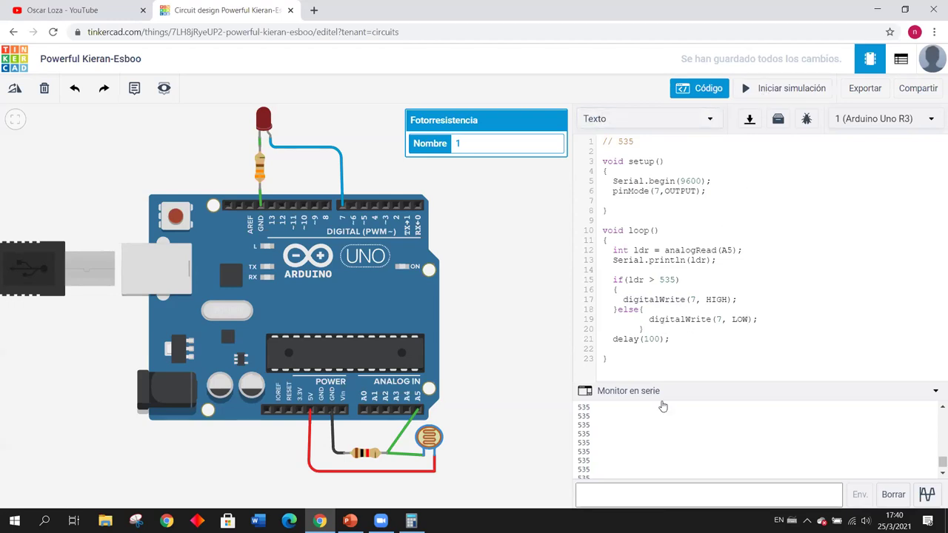
Enlarge the serial monitor slightly and delete the blank line after delay(100);
{"action": "left_click_drag", "start_coordinate": [676, 379], "coordinate": [676, 362]}
{"action": "left_click", "coordinate": [689, 349]}
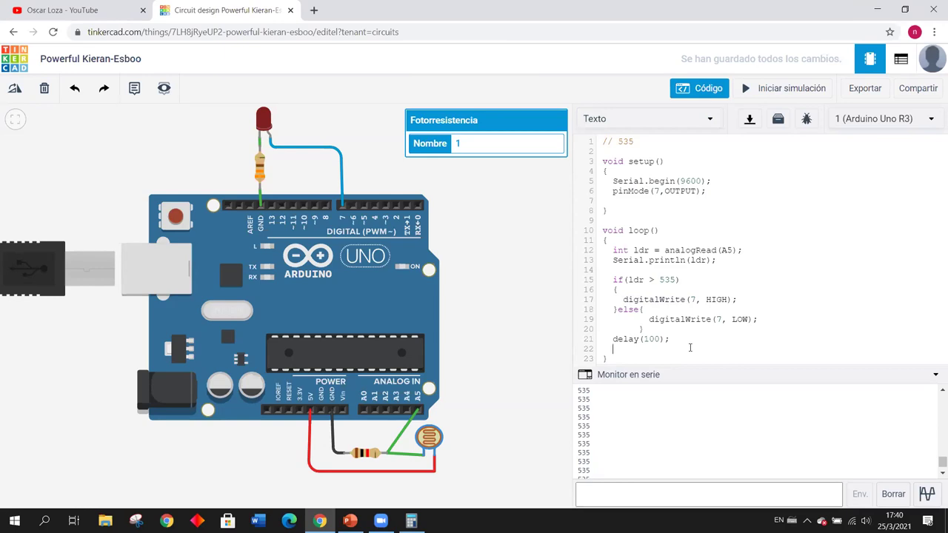
{"action": "key", "text": "BackSpace"}
Run the simulation, test the LED with the photoresistor at low and maximum light, and stop the simulation
{"action": "left_click", "coordinate": [766, 90]}
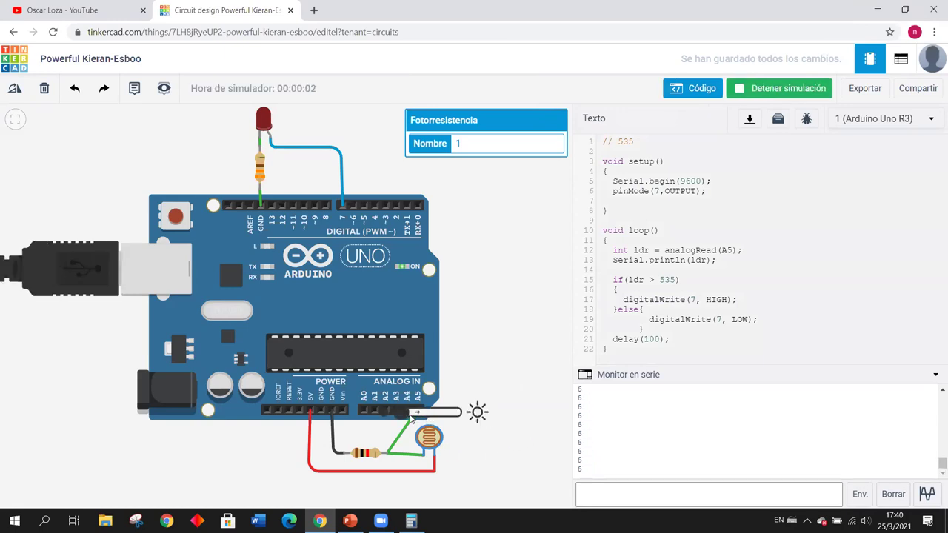
{"action": "mouse_move", "coordinate": [409, 416]}
{"action": "left_mouse_down"}
{"action": "mouse_move", "coordinate": [454, 417]}
{"action": "mouse_move", "coordinate": [400, 420]}
{"action": "left_mouse_up"}
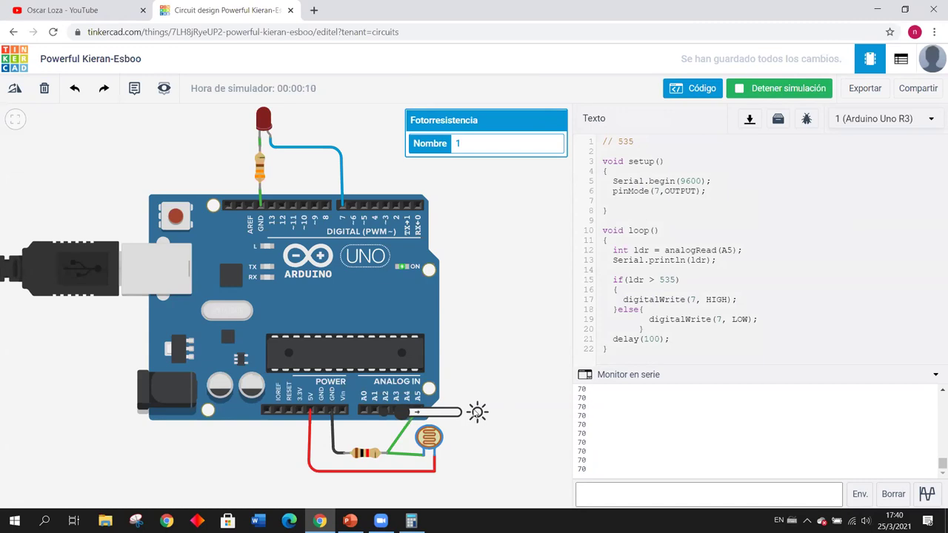
{"action": "left_click_drag", "start_coordinate": [400, 417], "coordinate": [398, 418]}
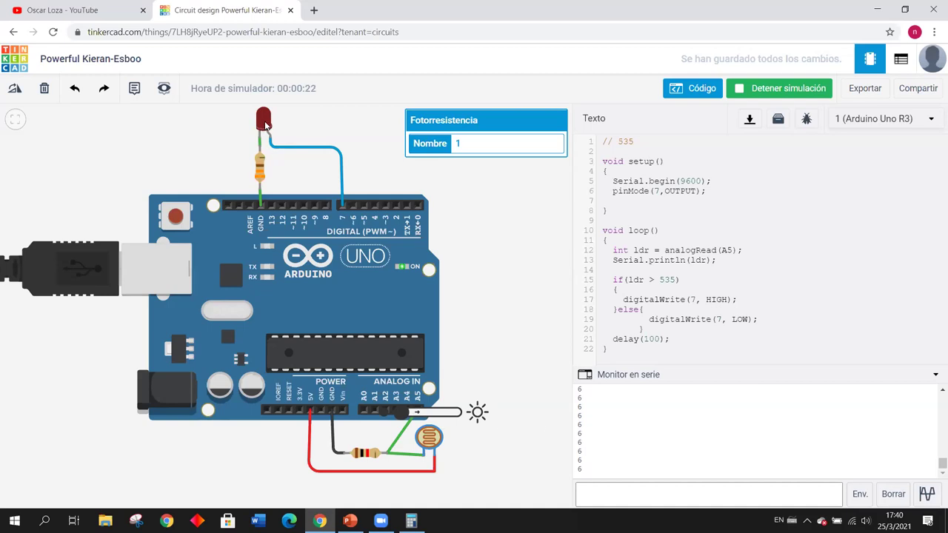
{"action": "left_click_drag", "start_coordinate": [407, 413], "coordinate": [454, 412]}
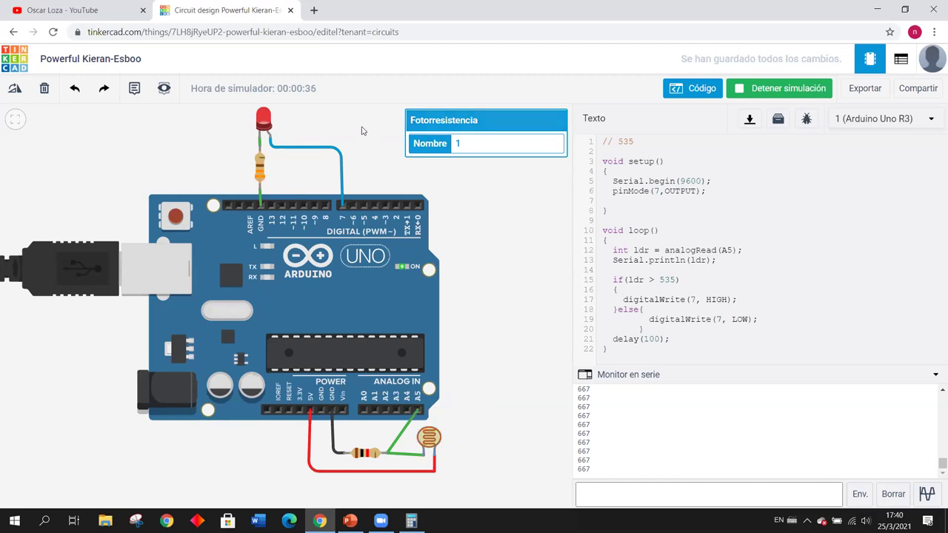
{"action": "left_click_drag", "start_coordinate": [363, 124], "coordinate": [360, 132]}
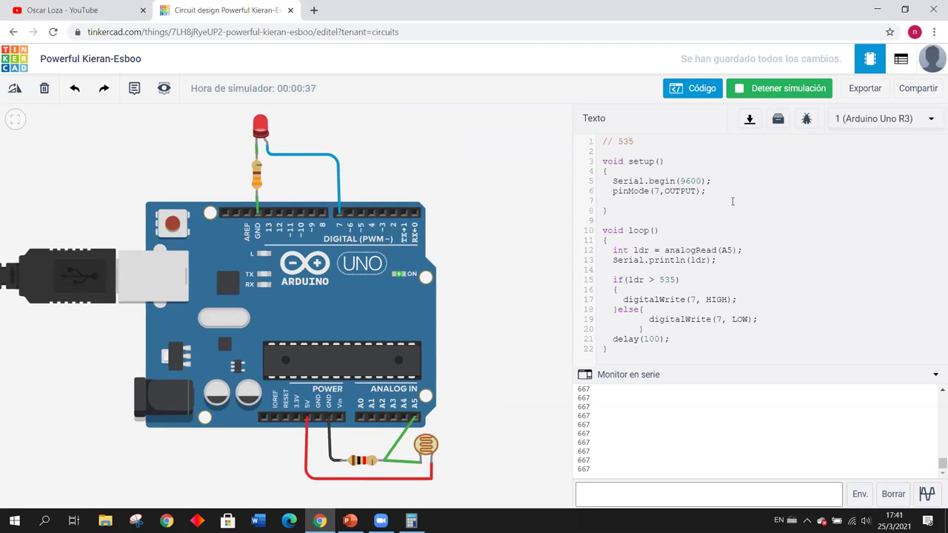
{"action": "left_click", "coordinate": [770, 89]}
Invert the LED logic by setting the if block's digitalWrite to LOW and the else block's to HIGH
{"action": "double_click", "coordinate": [717, 300]}
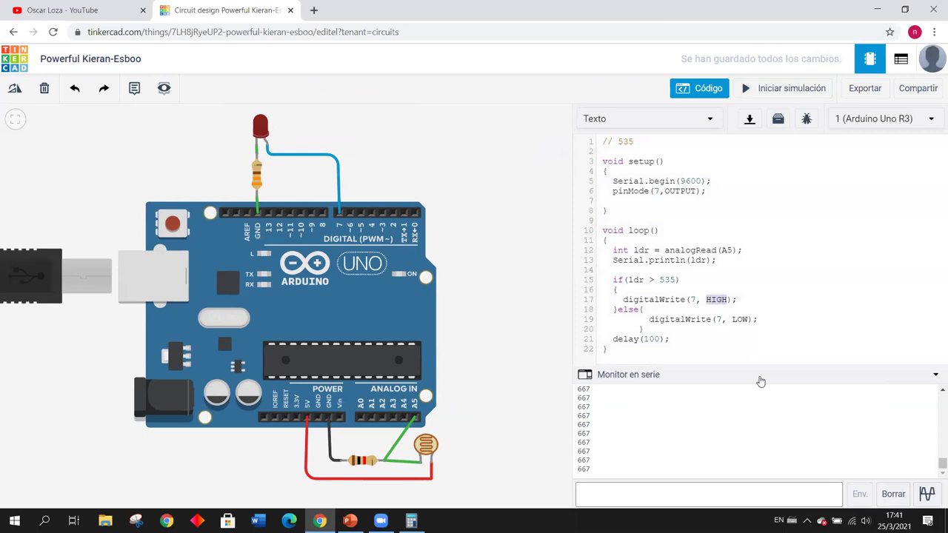
{"action": "type", "text": "LOW"}
{"action": "key", "text": "Down"}
{"action": "key", "text": "BackSpace"}
{"action": "key", "text": "BackSpace"}
{"action": "key", "text": "BackSpace"}
{"action": "type", "text": "HIGH"}
{"action": "left_click", "coordinate": [731, 361]}
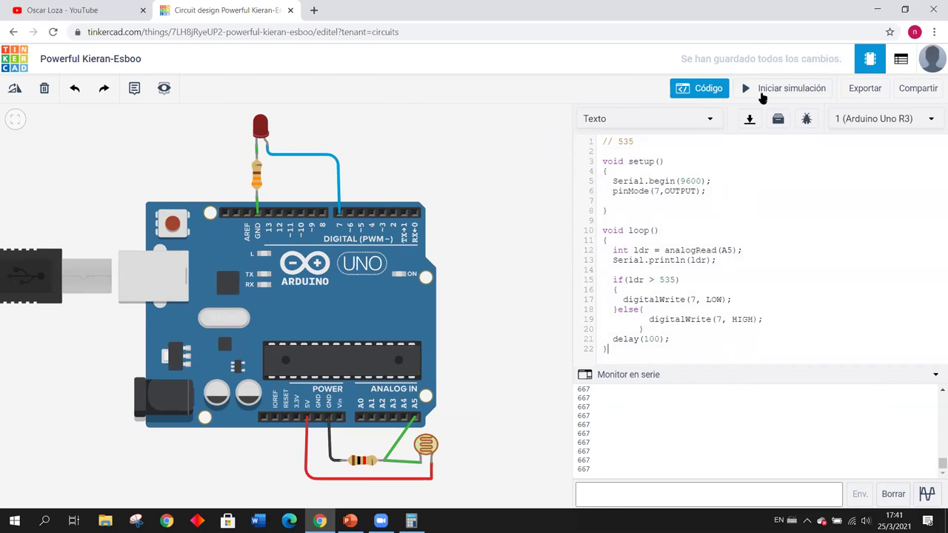
Run the simulation, test the inverted LED logic between minimum and maximum light on the photoresistor, and stop the simulation
{"action": "left_click", "coordinate": [761, 96]}
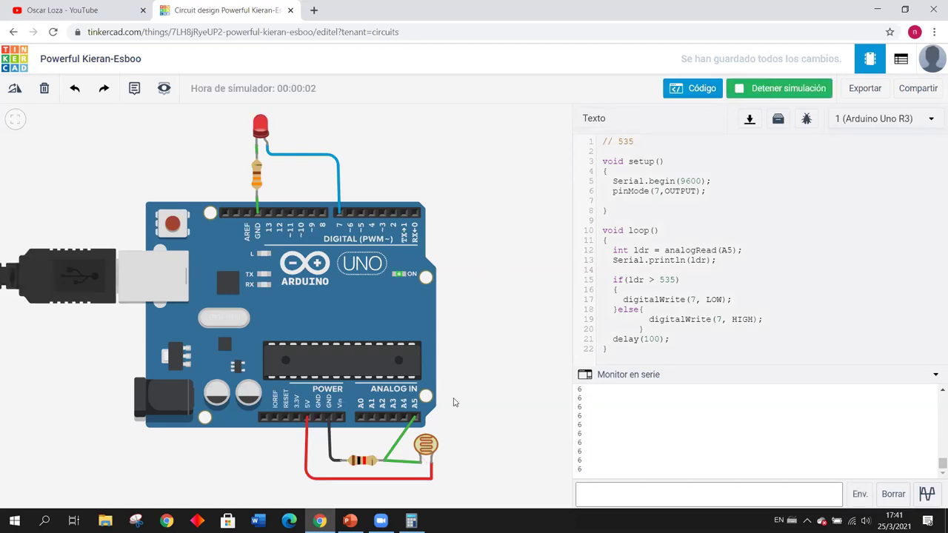
{"action": "left_click", "coordinate": [426, 445]}
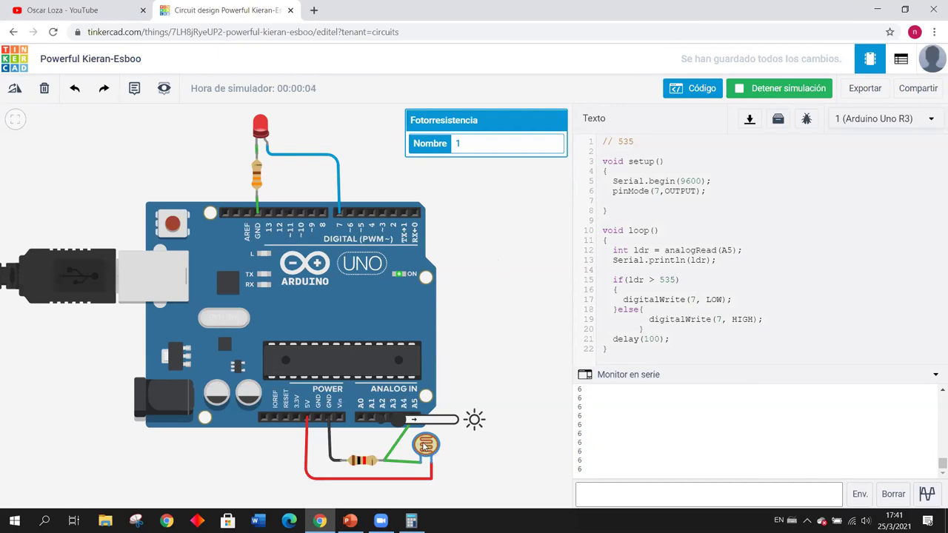
{"action": "left_click", "coordinate": [395, 421]}
{"action": "left_click_drag", "start_coordinate": [397, 425], "coordinate": [449, 421]}
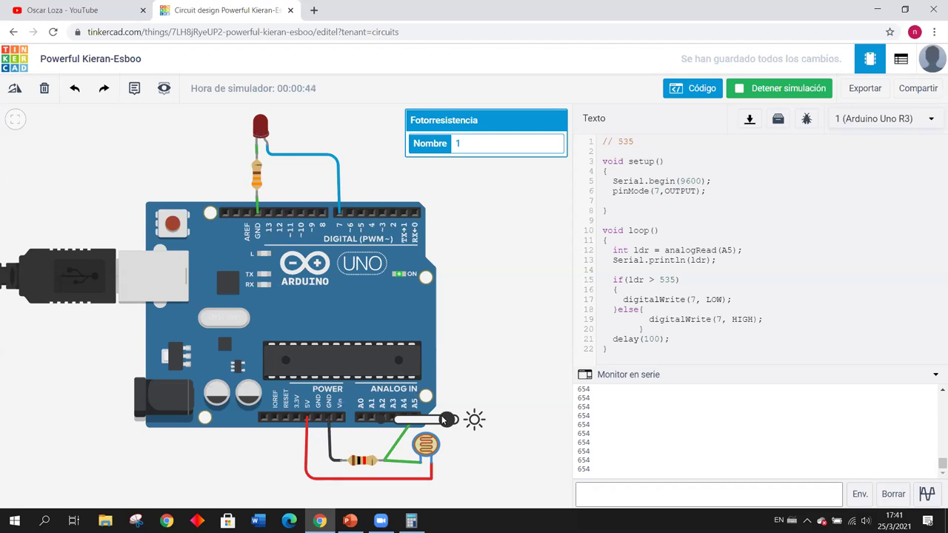
{"action": "left_click_drag", "start_coordinate": [447, 420], "coordinate": [402, 423]}
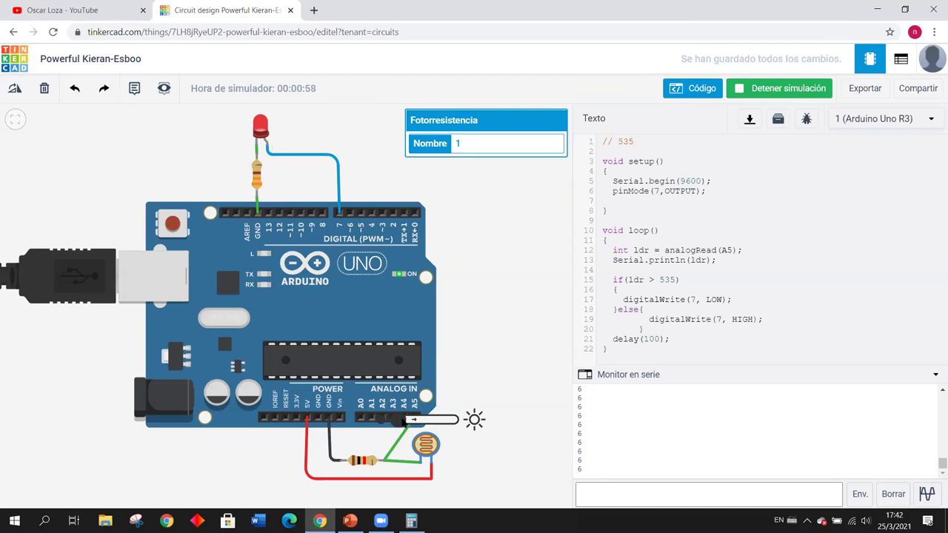
{"action": "left_click_drag", "start_coordinate": [408, 421], "coordinate": [453, 426]}
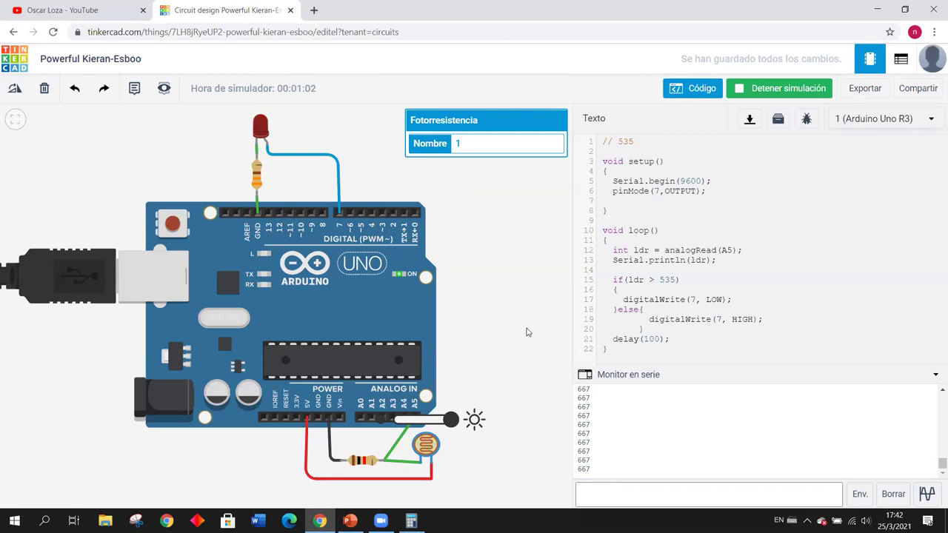
{"action": "left_click", "coordinate": [754, 89]}
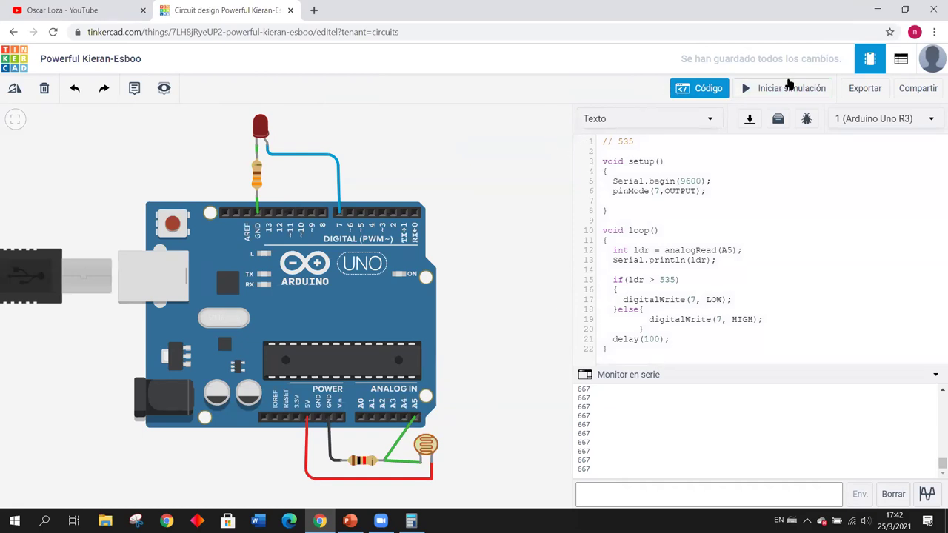
Delete the // 535 comment and one blank line above void setup()
{"action": "left_click", "coordinate": [590, 142]}
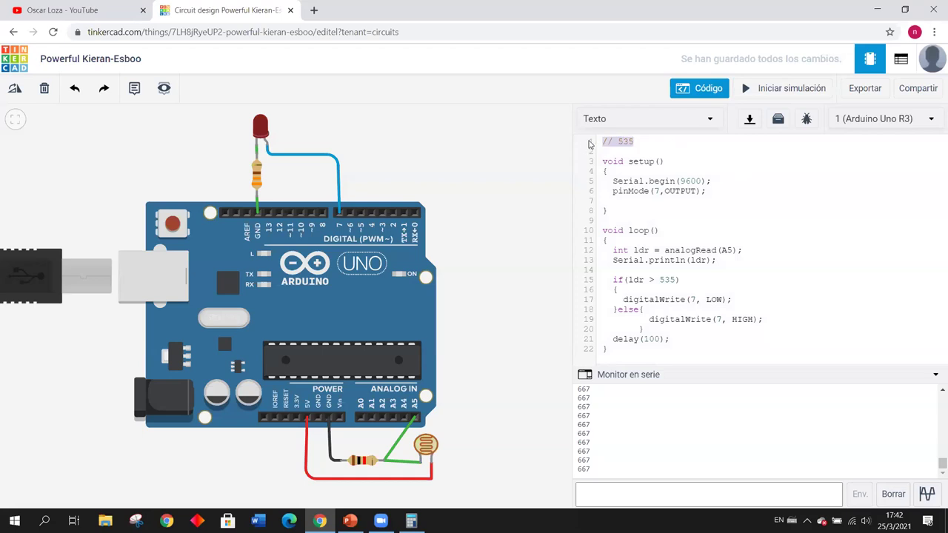
{"action": "key", "text": "BackSpace"}
{"action": "left_click", "coordinate": [602, 160]}
{"action": "key", "text": "BackSpace"}
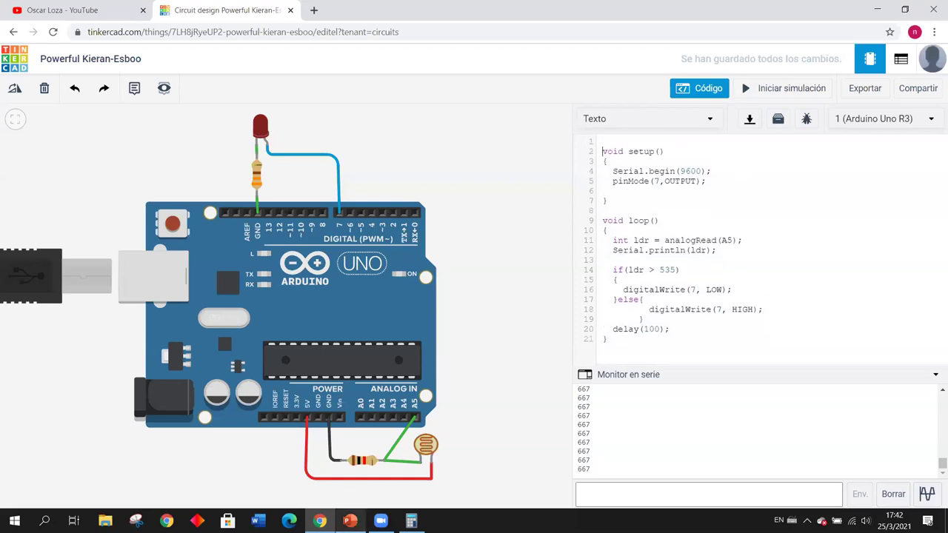
Switch to the PowerPoint presentation and show slide 15 with the contact details and YouTube channel link
{"action": "left_click", "coordinate": [350, 520]}
{"action": "left_click", "coordinate": [117, 394]}
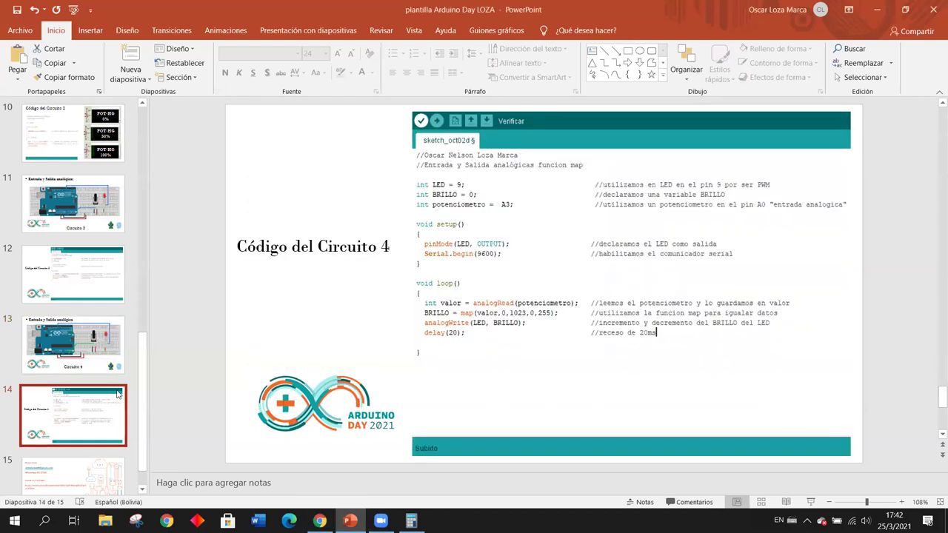
{"action": "scroll", "coordinate": [117, 394], "scroll_direction": "down", "scroll_amount": 1}
{"action": "left_click", "coordinate": [117, 434]}
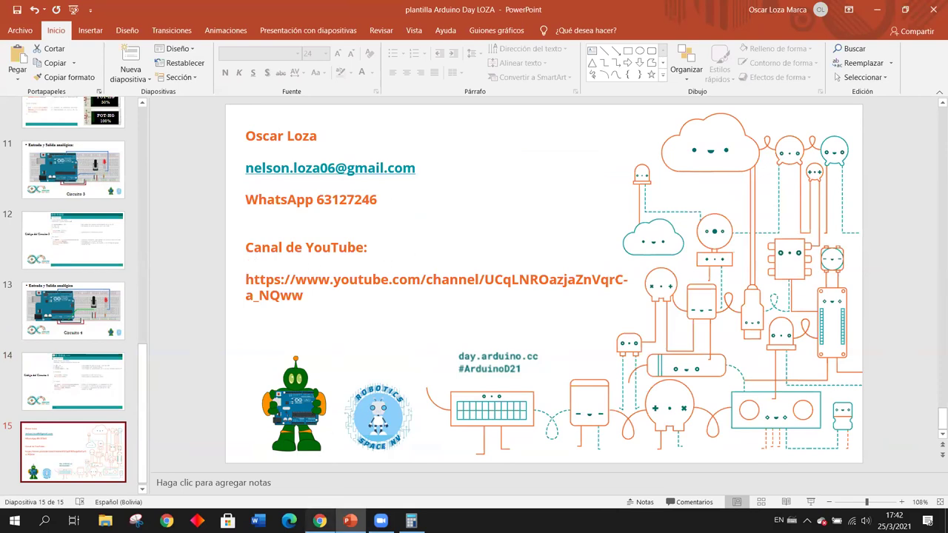
Show the YouTube channel's videos page and its web address in Chrome, and return to the PowerPoint contact slide
{"action": "left_click", "coordinate": [319, 521]}
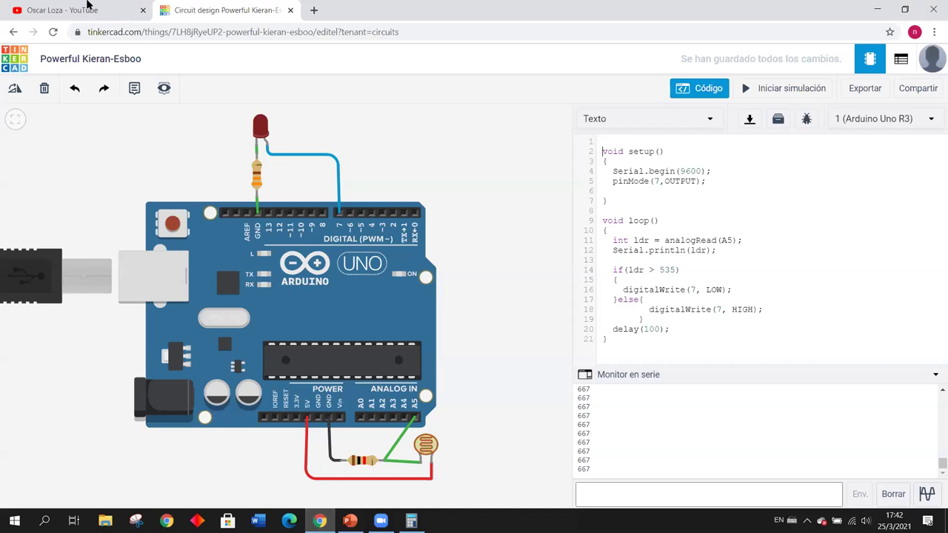
{"action": "key", "text": "ctrl+Tab"}
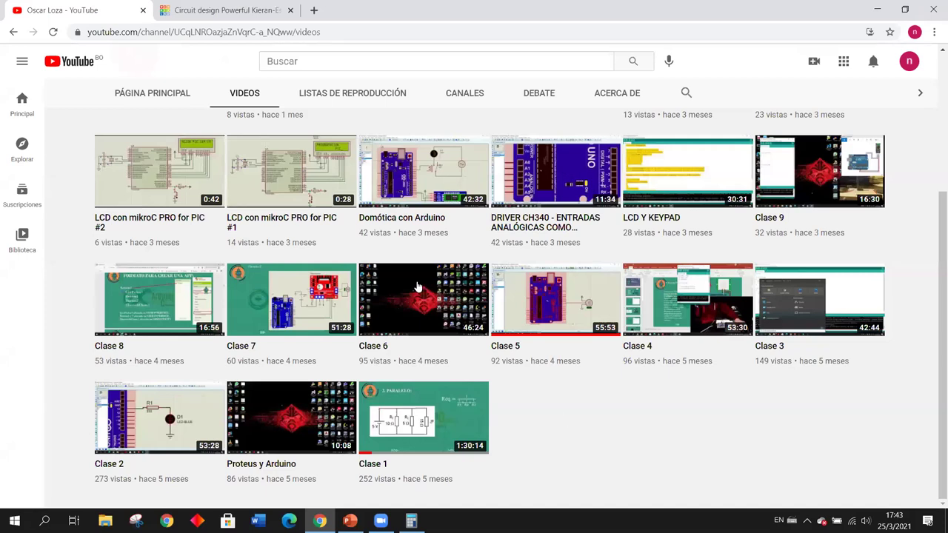
{"action": "left_click", "coordinate": [191, 33]}
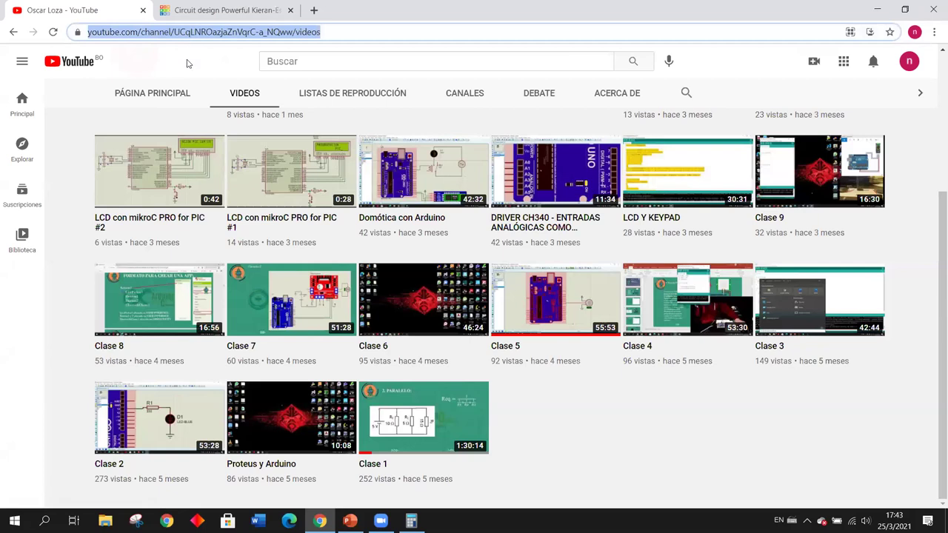
{"action": "left_click", "coordinate": [189, 65]}
{"action": "left_click", "coordinate": [350, 521]}
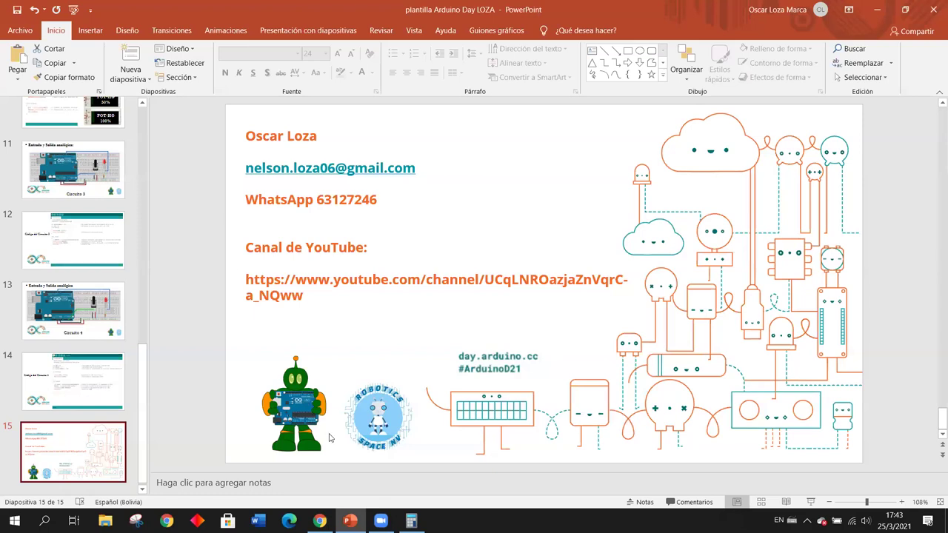
Switch to the Tinkercad circuit in Chrome and add a // DIGITAL comment and an empty block comment above void setup()
{"action": "left_click", "coordinate": [320, 521]}
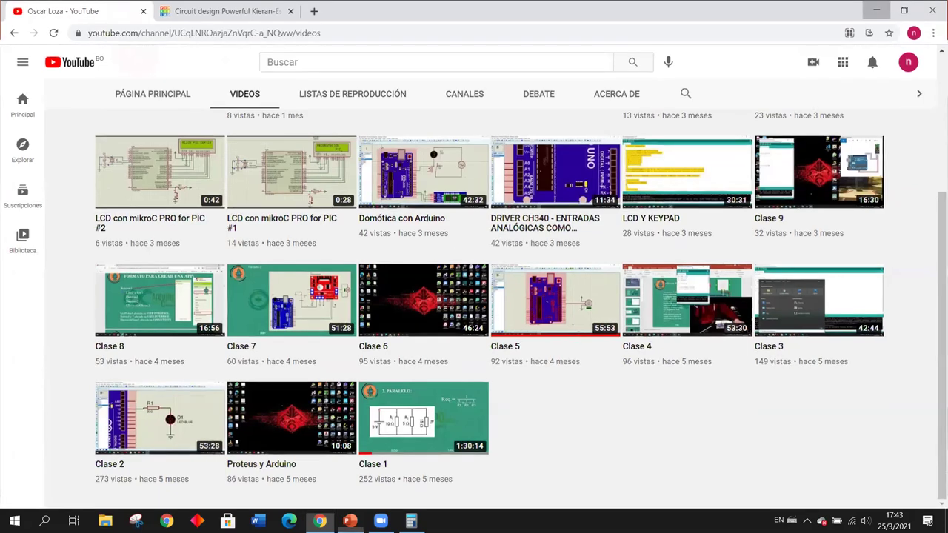
{"action": "left_click", "coordinate": [876, 11]}
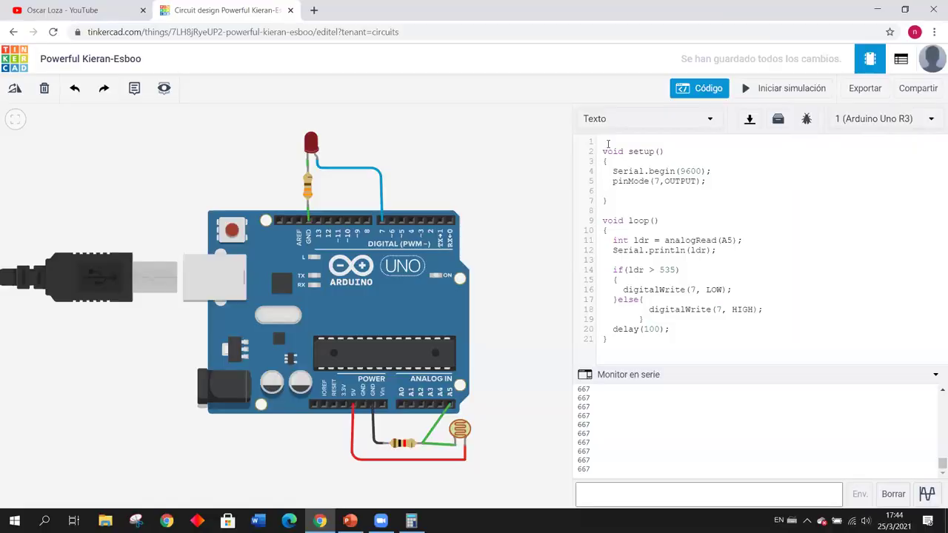
{"action": "scroll", "coordinate": [608, 144], "scroll_direction": "up", "scroll_amount": 1}
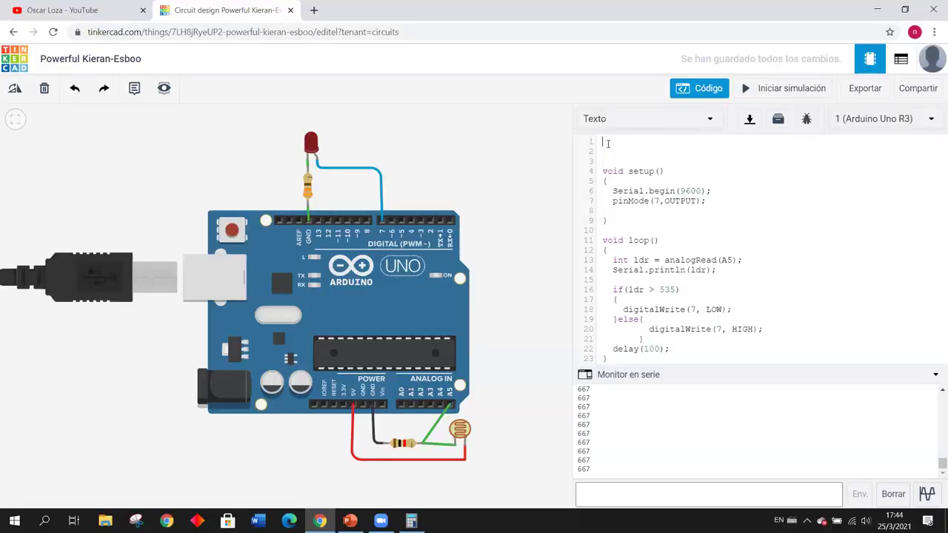
{"action": "type", "text": "// DIGITAL"}
{"action": "key", "text": "Return"}
{"action": "type", "text": "/**/"}
{"action": "key", "text": "Return"}
{"action": "key", "text": "Return"}
{"action": "key", "text": "Return"}
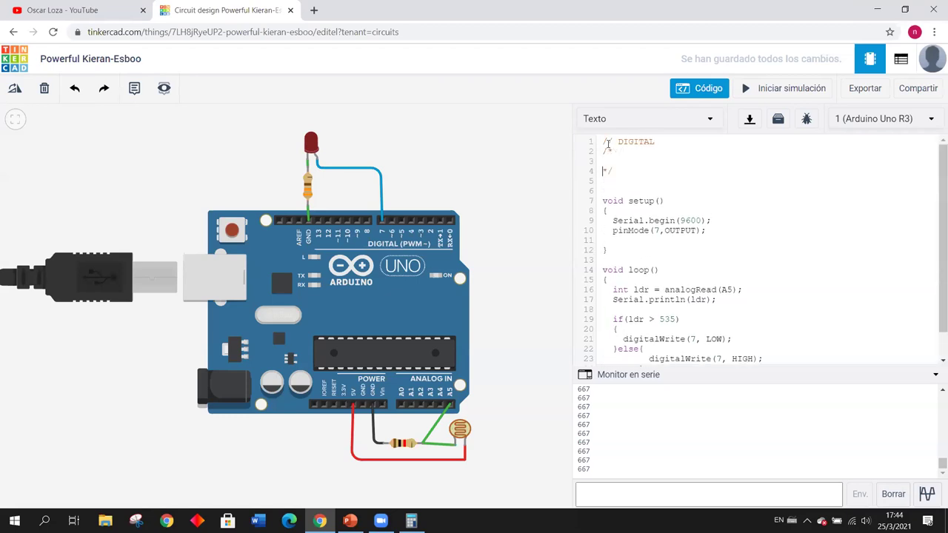
Write the indented text 5V y 0V inside the block comment at the start of the code
{"action": "key", "text": "Up"}
{"action": "key", "text": "Up"}
{"action": "key", "text": "Tab"}
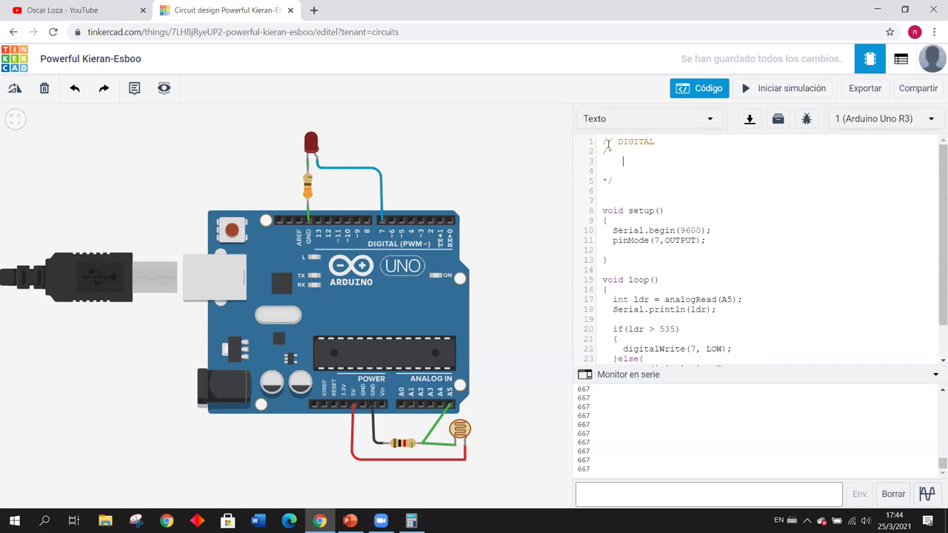
{"action": "key", "text": "Tab"}
{"action": "type", "text": "5"}
{"action": "left_click_drag", "start_coordinate": [624, 159], "coordinate": [633, 160]}
{"action": "left_click", "coordinate": [619, 161]}
{"action": "double_click", "coordinate": [623, 160]}
{"action": "left_click", "coordinate": [616, 174]}
Run the simulation to check the LED on pin 7, and stop it
{"action": "left_click", "coordinate": [763, 93]}
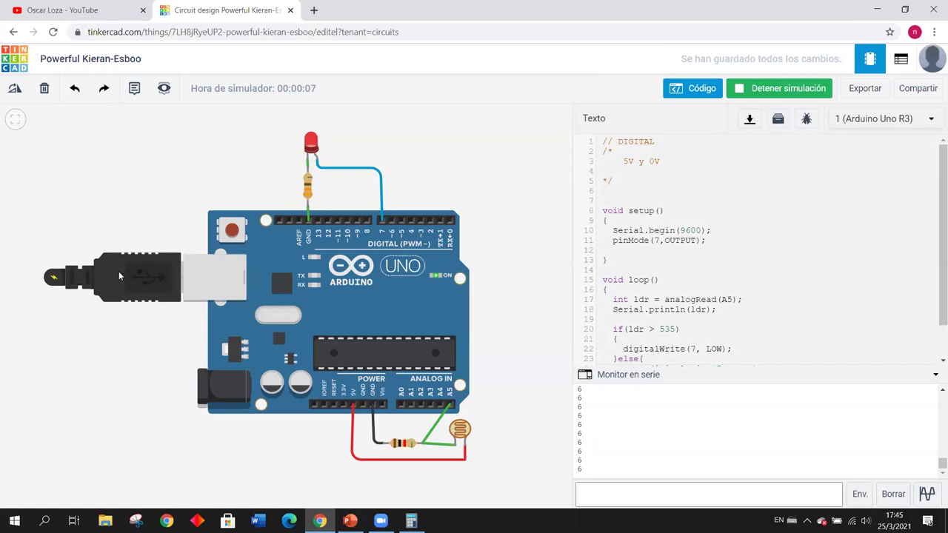
{"action": "left_click", "coordinate": [754, 92]}
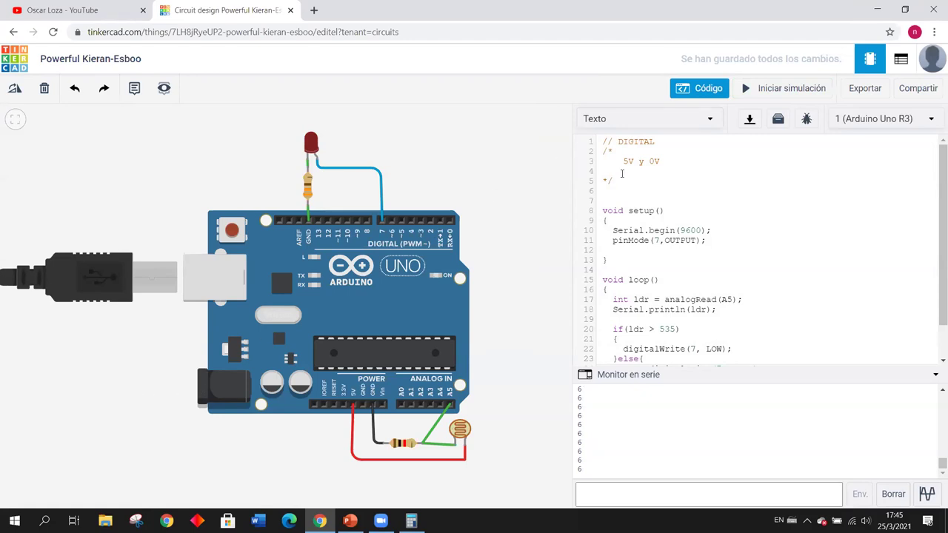
Add the comment // 6V a 12V below the block comment, above void setup()
{"action": "key", "text": "Return"}
{"action": "key", "text": "Return"}
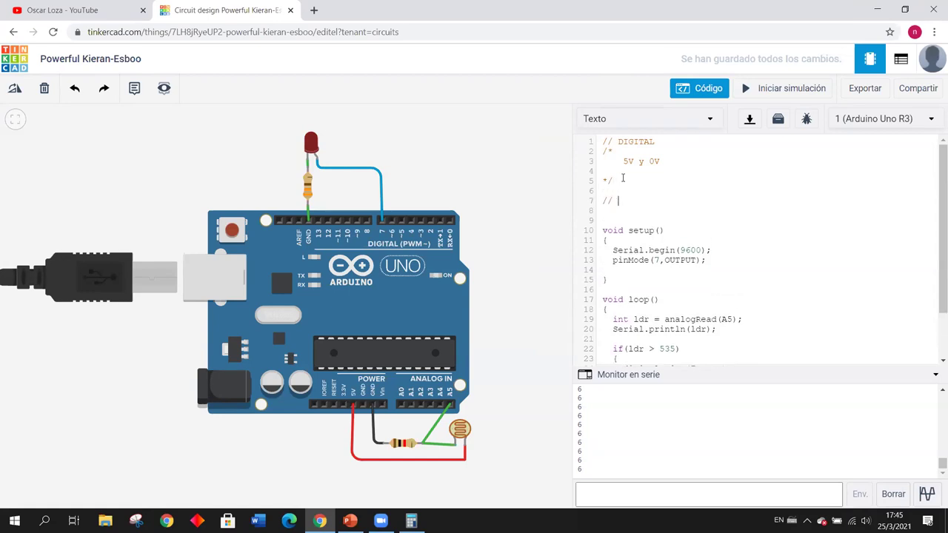
{"action": "type", "text": "// 6V  a  12V"}
{"action": "left_click_drag", "start_coordinate": [671, 200], "coordinate": [654, 201]}
{"action": "left_click", "coordinate": [666, 200]}
Examine the voltage regulator, power jack and USB connector area of the Arduino Uno board up close
{"action": "scroll", "coordinate": [194, 378], "scroll_direction": "down", "scroll_amount": 2}
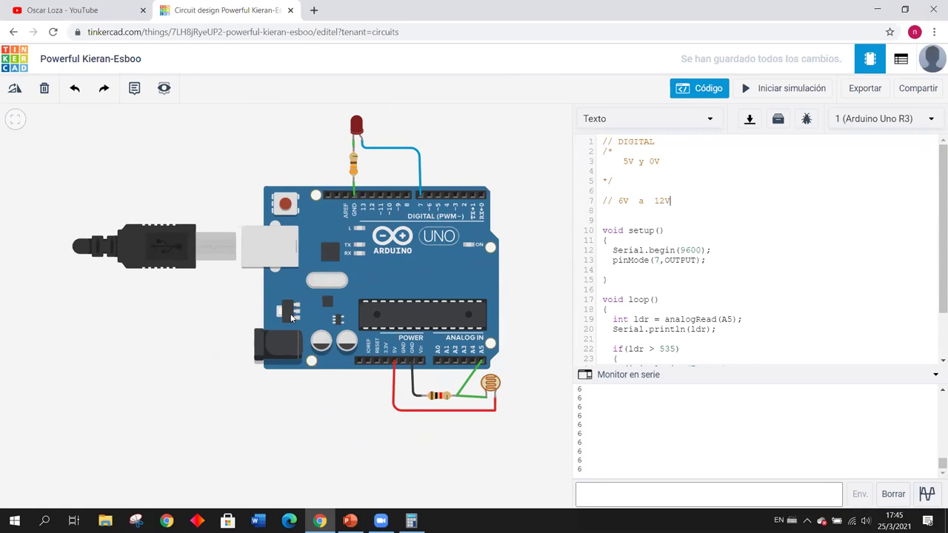
{"action": "scroll", "coordinate": [289, 317], "scroll_direction": "up", "scroll_amount": 5}
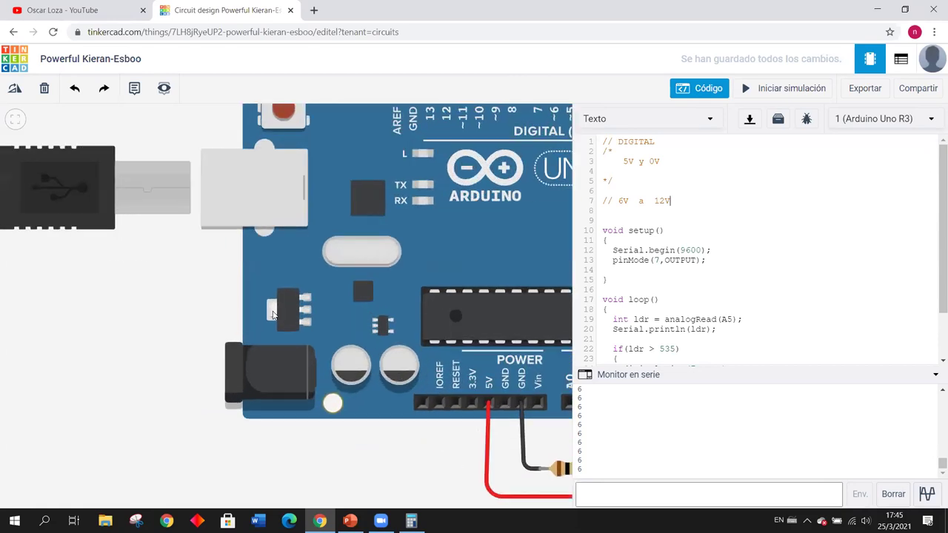
{"action": "left_click_drag", "start_coordinate": [240, 315], "coordinate": [219, 306]}
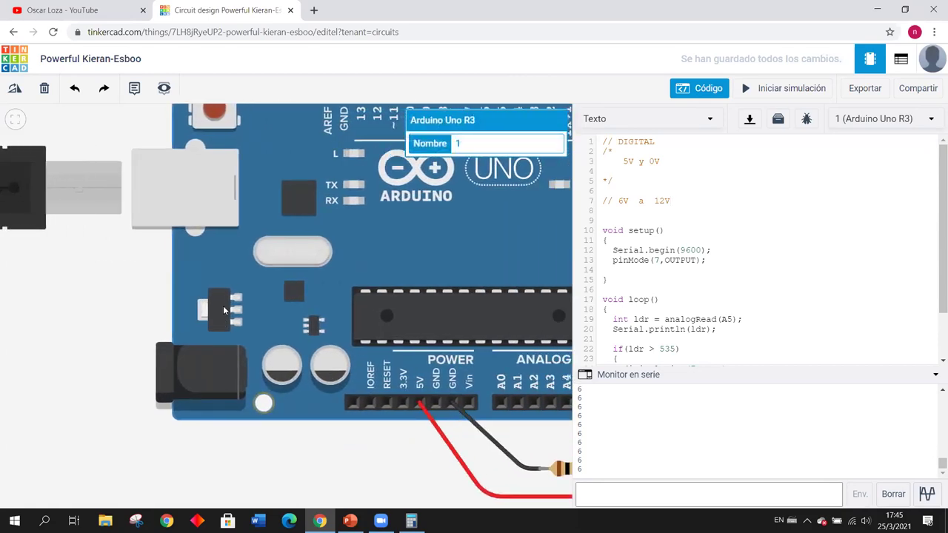
{"action": "left_click_drag", "start_coordinate": [137, 301], "coordinate": [108, 326]}
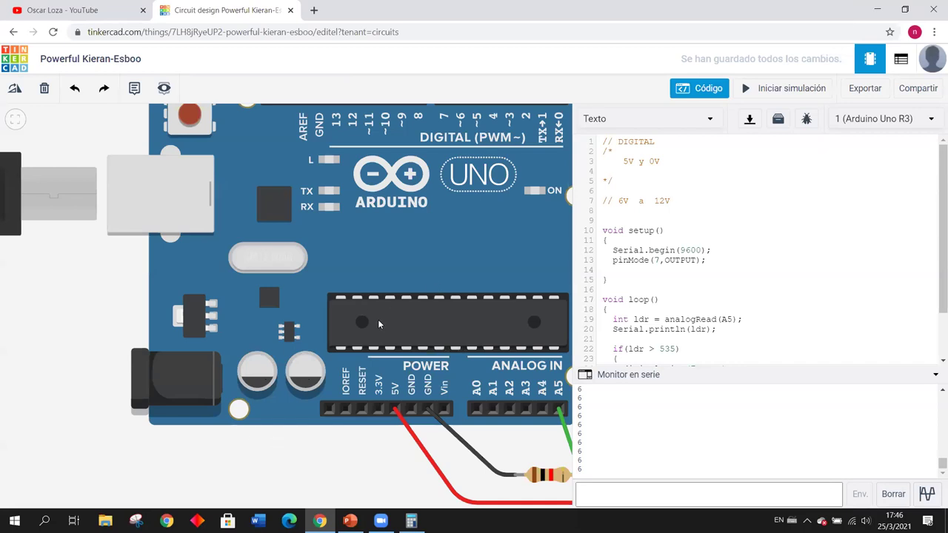
{"action": "scroll", "coordinate": [394, 296], "scroll_direction": "down", "scroll_amount": 2}
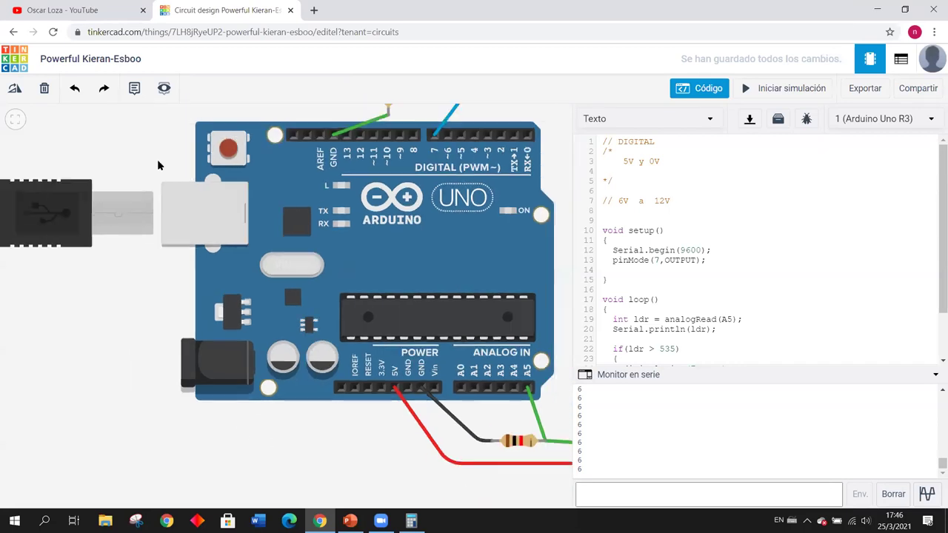
{"action": "scroll", "coordinate": [400, 188], "scroll_direction": "down", "scroll_amount": 2}
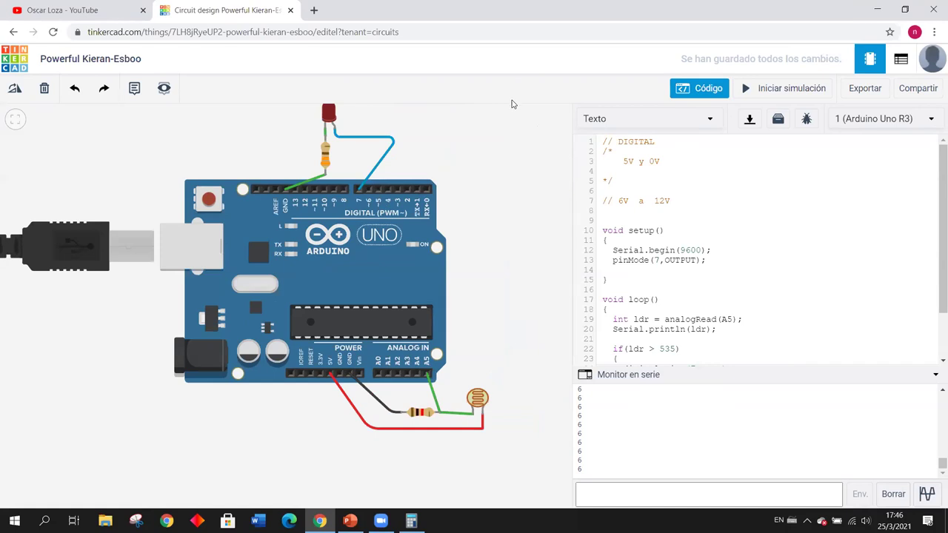
{"action": "left_click", "coordinate": [279, 86]}
{"action": "scroll", "coordinate": [483, 120], "scroll_direction": "down", "scroll_amount": 2}
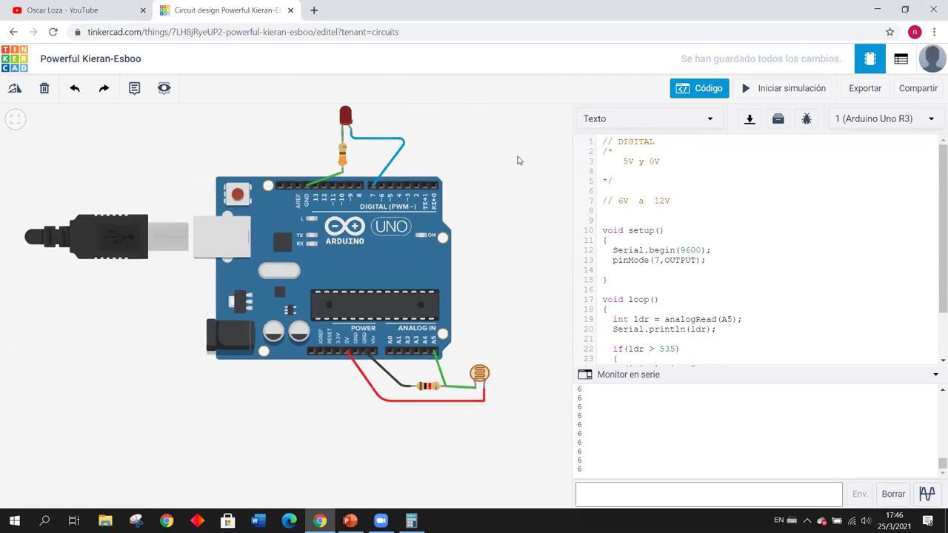
Hide the code editor and realign the LED, its resistor and the blue wire's bend above the GND and 7 pins
{"action": "left_click", "coordinate": [690, 97]}
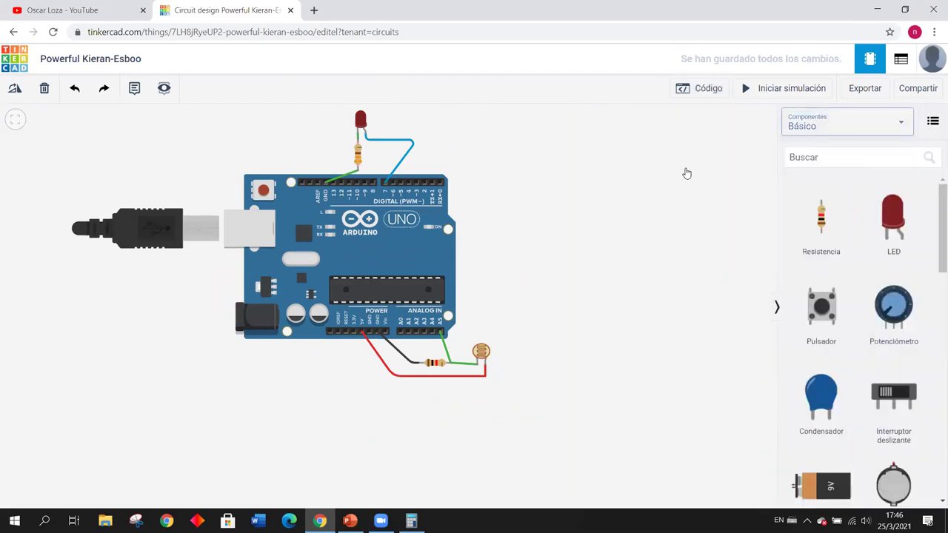
{"action": "left_click_drag", "start_coordinate": [359, 155], "coordinate": [328, 153]}
{"action": "left_click_drag", "start_coordinate": [360, 122], "coordinate": [331, 109]}
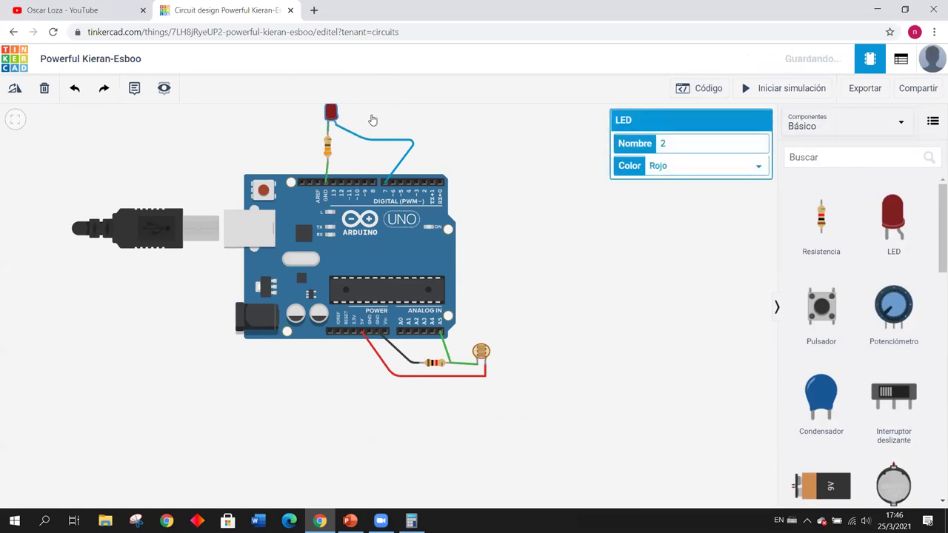
{"action": "left_click", "coordinate": [364, 140]}
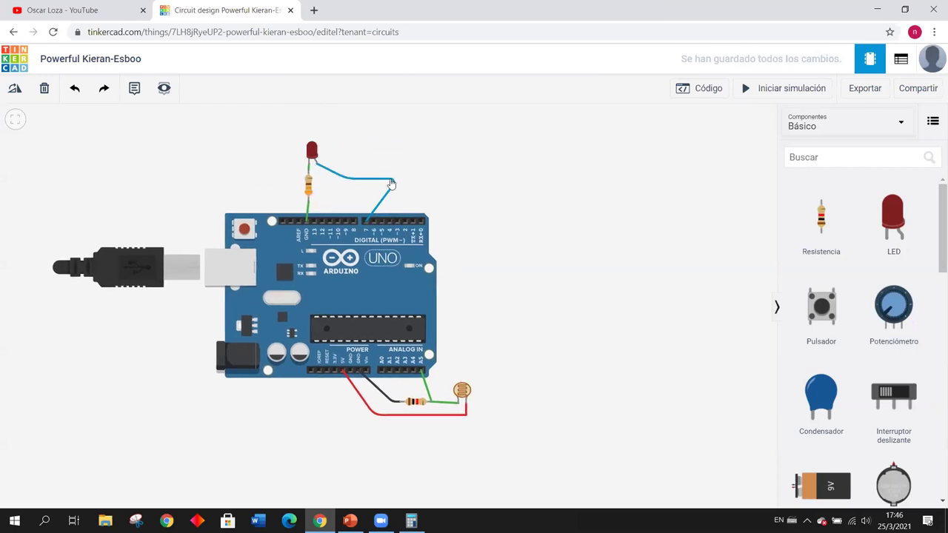
{"action": "left_click_drag", "start_coordinate": [385, 183], "coordinate": [362, 175]}
{"action": "left_click", "coordinate": [426, 182]}
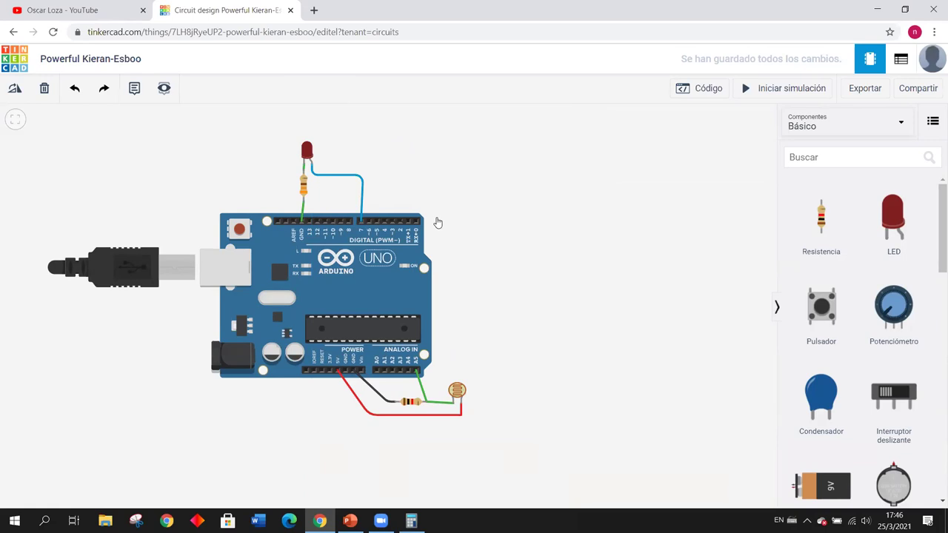
Show all components in the library and browse from the general parts to the power control parts
{"action": "left_click", "coordinate": [844, 131]}
{"action": "left_click", "coordinate": [842, 173]}
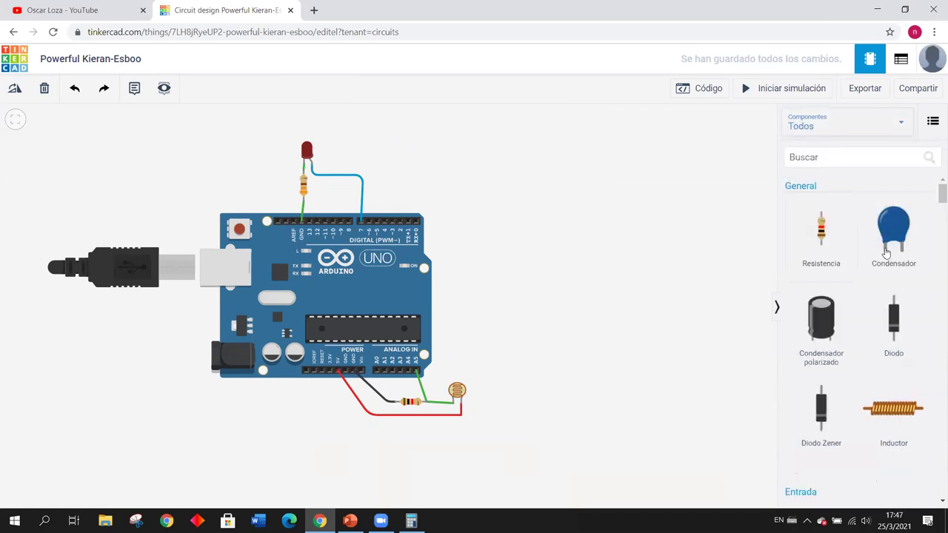
{"action": "scroll", "coordinate": [889, 254], "scroll_direction": "down", "scroll_amount": 5}
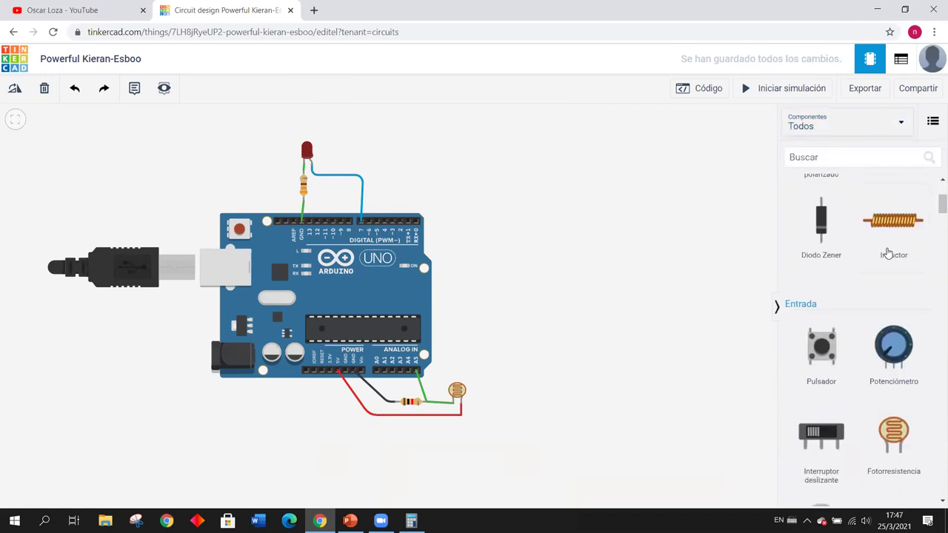
{"action": "scroll", "coordinate": [893, 253], "scroll_direction": "down", "scroll_amount": 8}
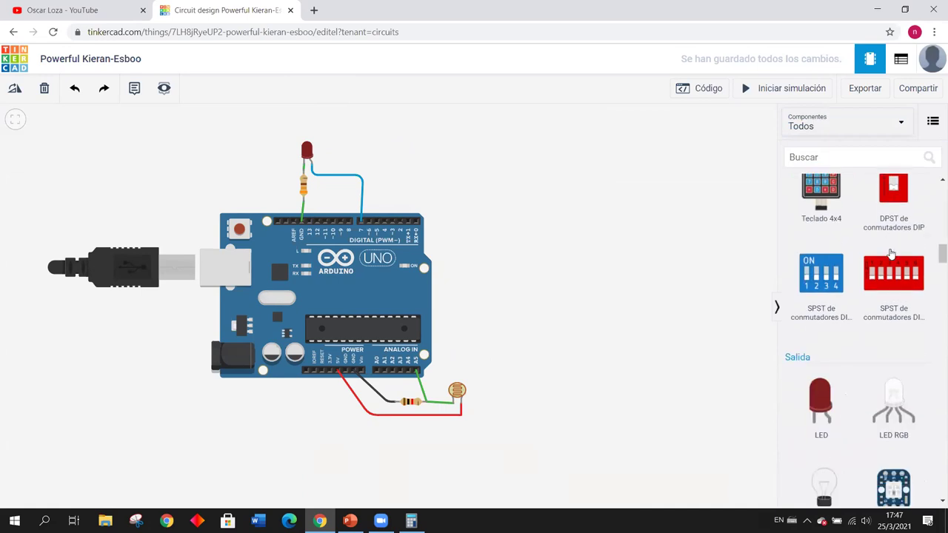
{"action": "scroll", "coordinate": [887, 298], "scroll_direction": "down", "scroll_amount": 8}
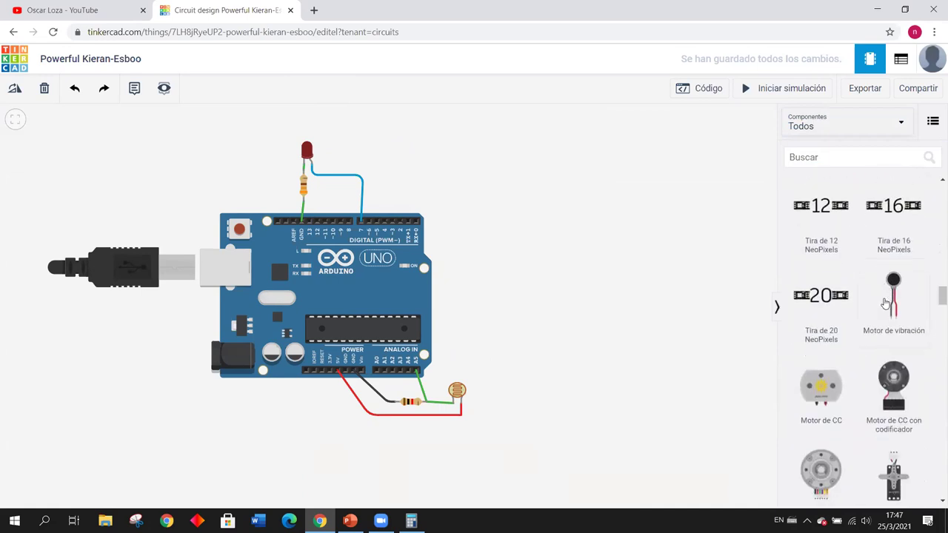
{"action": "scroll", "coordinate": [858, 296], "scroll_direction": "down", "scroll_amount": 8}
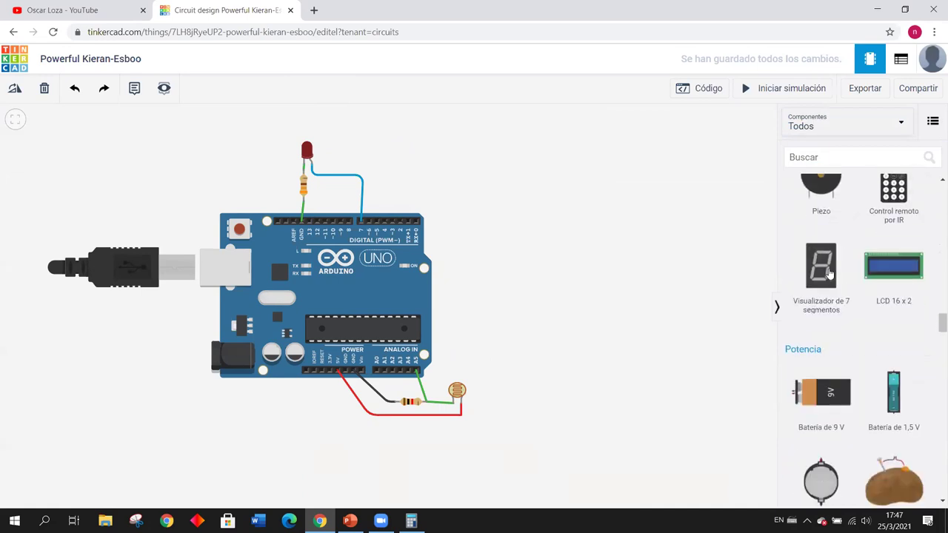
{"action": "scroll", "coordinate": [856, 289], "scroll_direction": "down", "scroll_amount": 8}
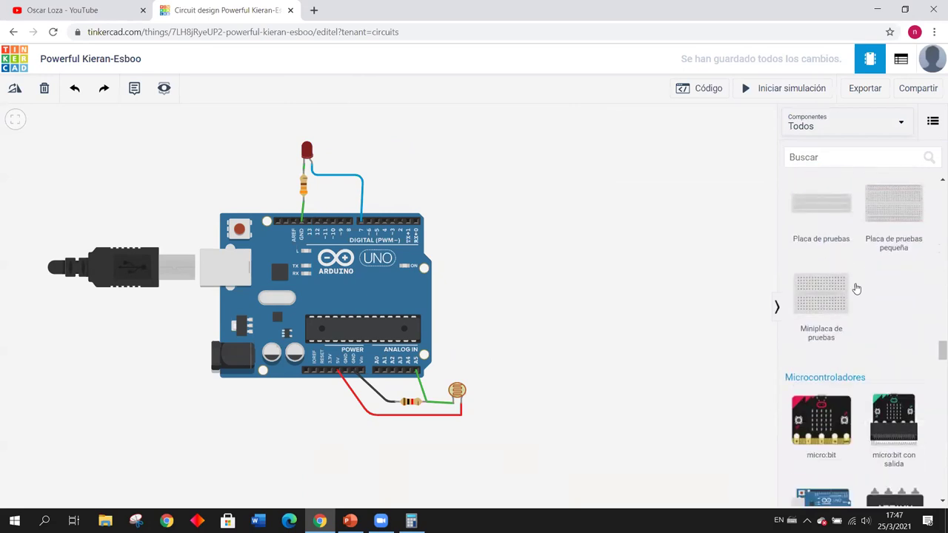
{"action": "scroll", "coordinate": [856, 289], "scroll_direction": "down", "scroll_amount": 8}
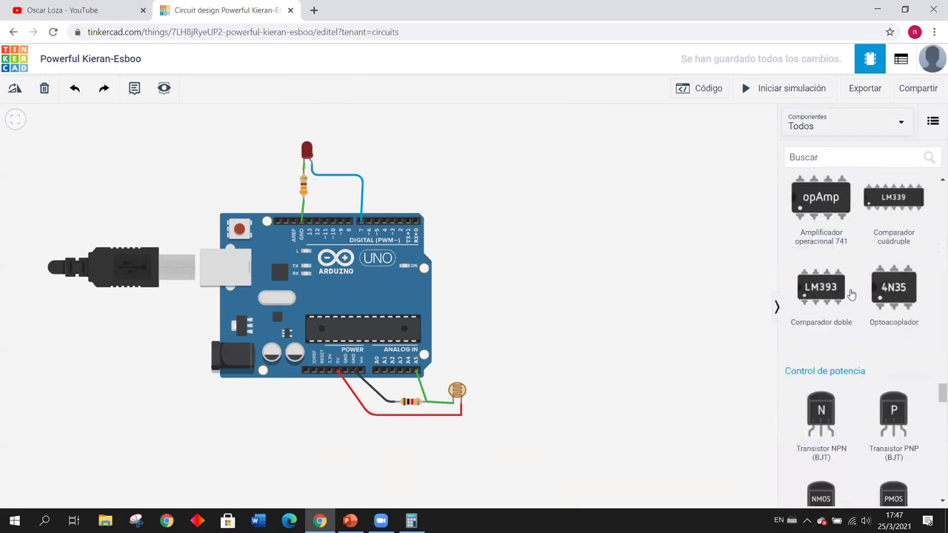
{"action": "scroll", "coordinate": [834, 298], "scroll_direction": "down", "scroll_amount": 3}
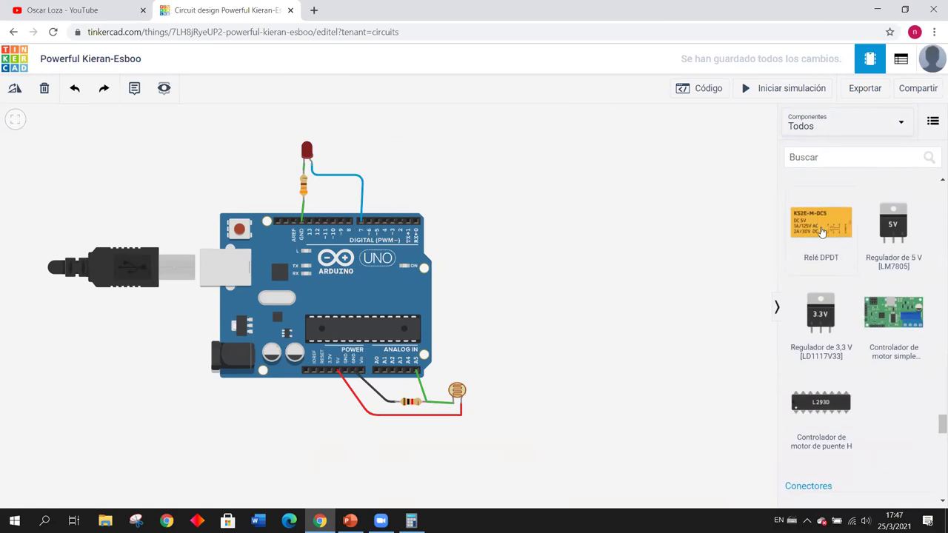
Place a DPDT relay beside the Arduino to inspect it, browse further components, and delete the relay
{"action": "left_click_drag", "start_coordinate": [818, 224], "coordinate": [598, 241]}
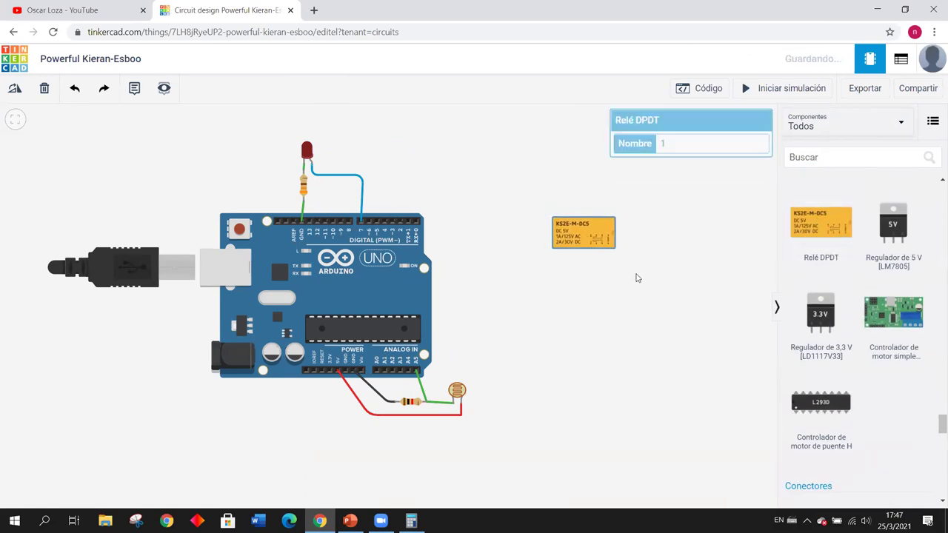
{"action": "scroll", "coordinate": [595, 252], "scroll_direction": "up", "scroll_amount": 3}
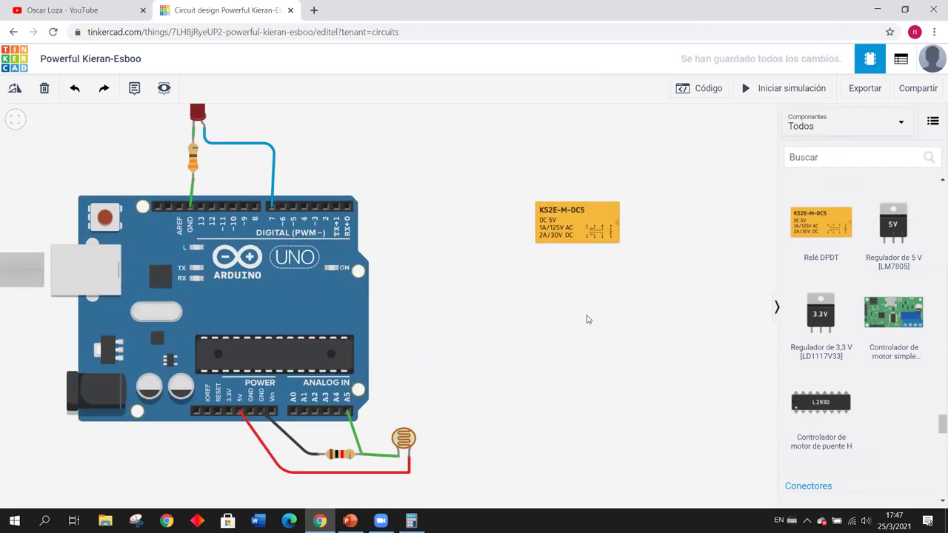
{"action": "scroll", "coordinate": [899, 274], "scroll_direction": "down", "scroll_amount": 5}
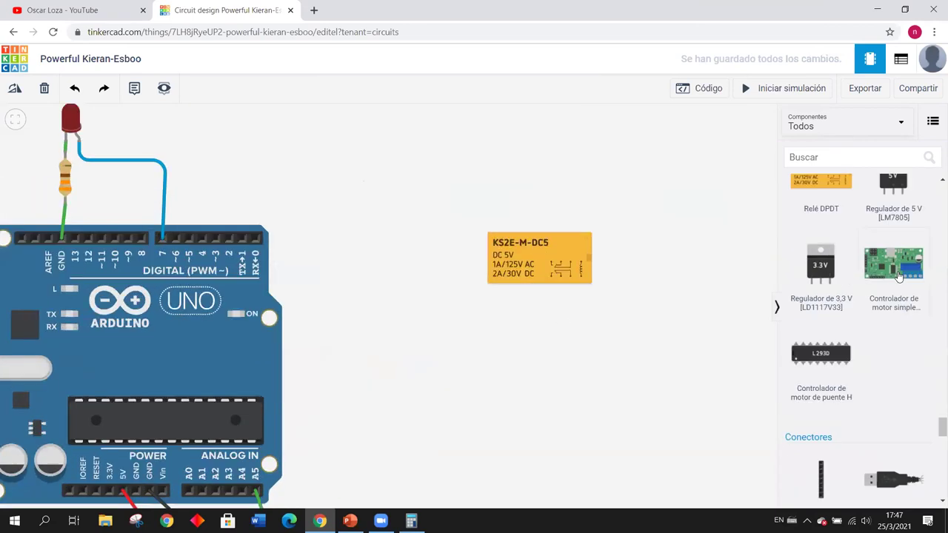
{"action": "scroll", "coordinate": [899, 278], "scroll_direction": "down", "scroll_amount": 10}
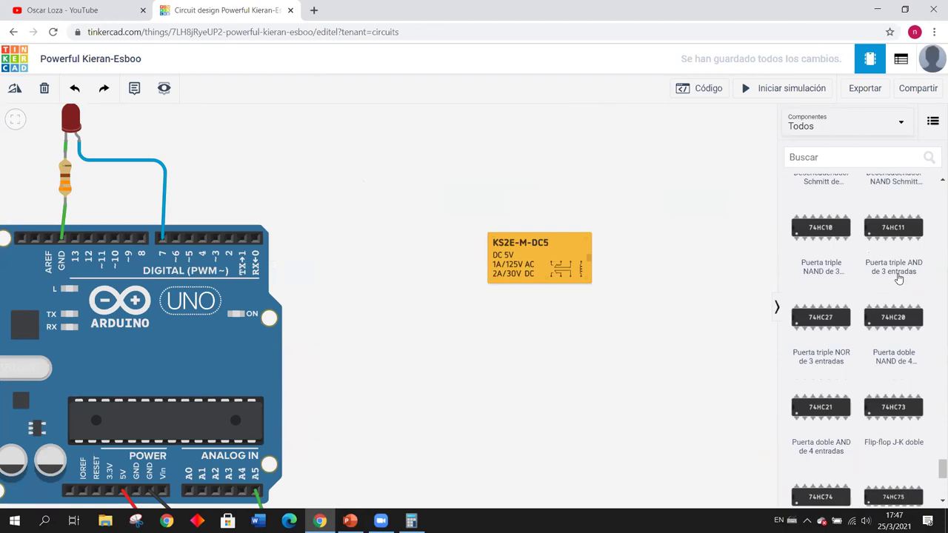
{"action": "scroll", "coordinate": [899, 277], "scroll_direction": "up", "scroll_amount": 3}
{"action": "left_click", "coordinate": [553, 251]}
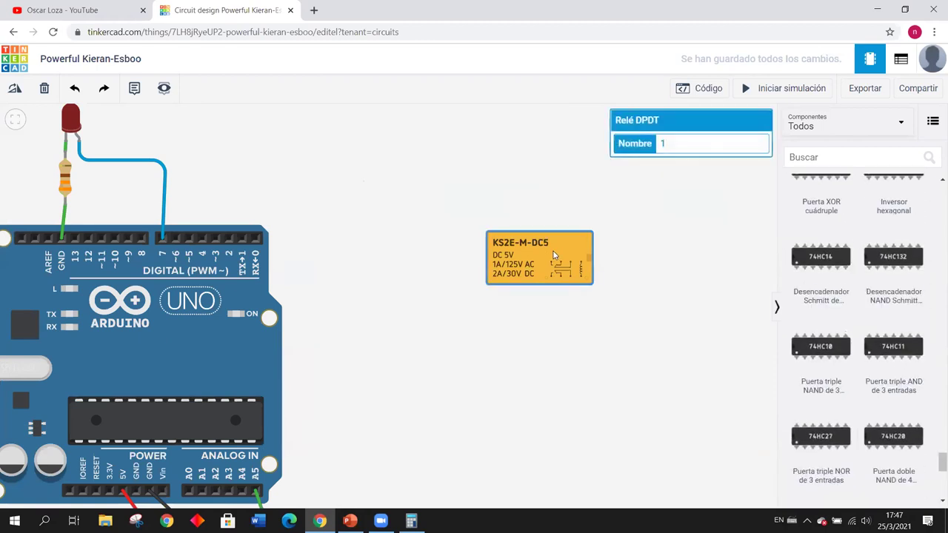
{"action": "key", "text": "Delete"}
{"action": "scroll", "coordinate": [526, 208], "scroll_direction": "down", "scroll_amount": 4}
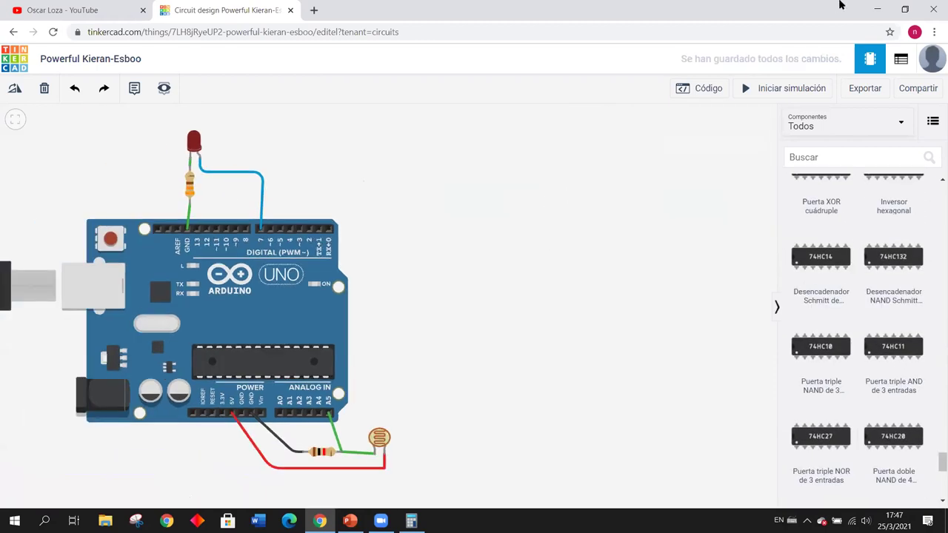
Minimize the open windows to show the Windows desktop
{"action": "left_click", "coordinate": [874, 6]}
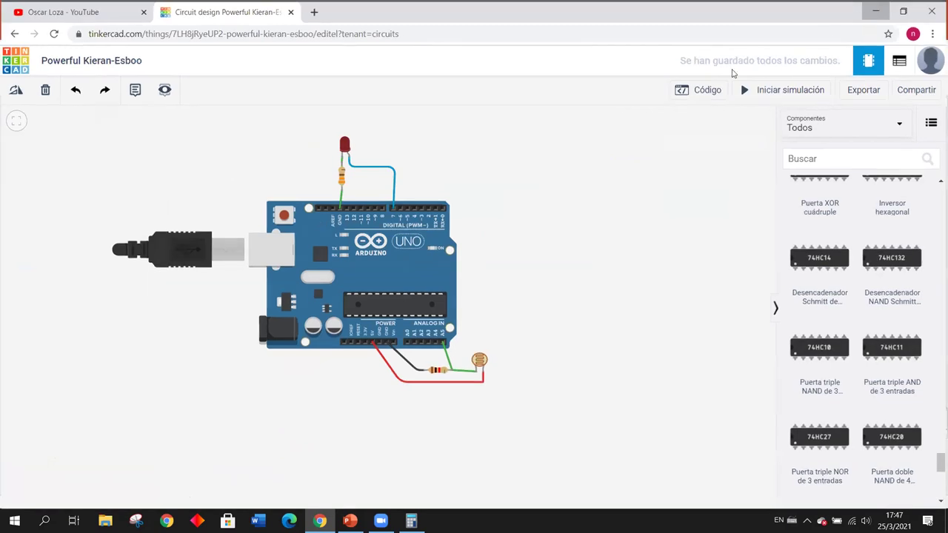
{"action": "left_click", "coordinate": [875, 11]}
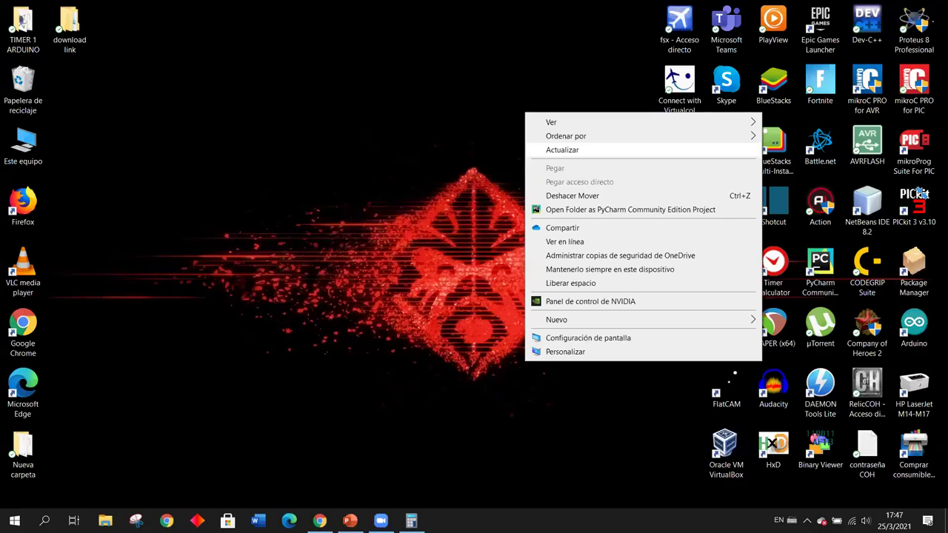
Switch to Proteus, search the device library for "relay" and place the animated RELAY model on the schematic
{"action": "left_click", "coordinate": [548, 148]}
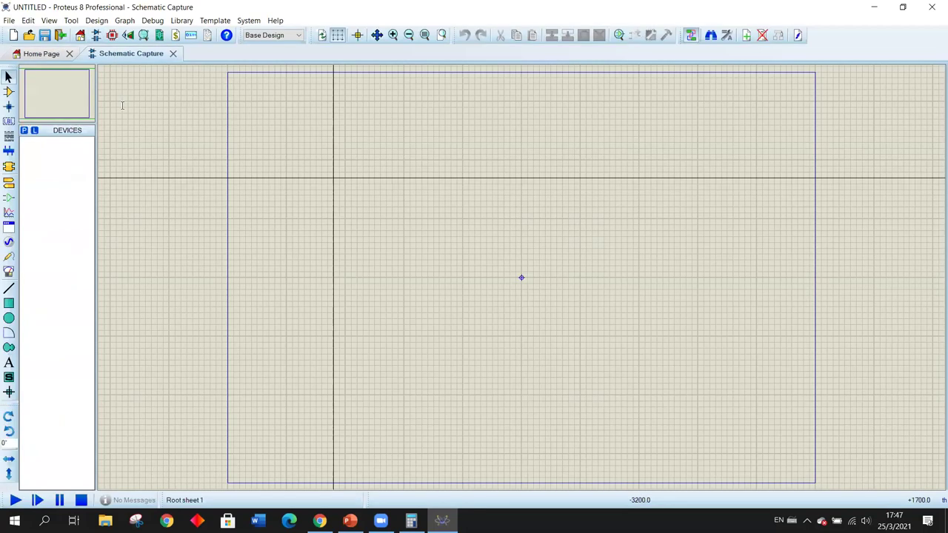
{"action": "type", "text": "prelay"}
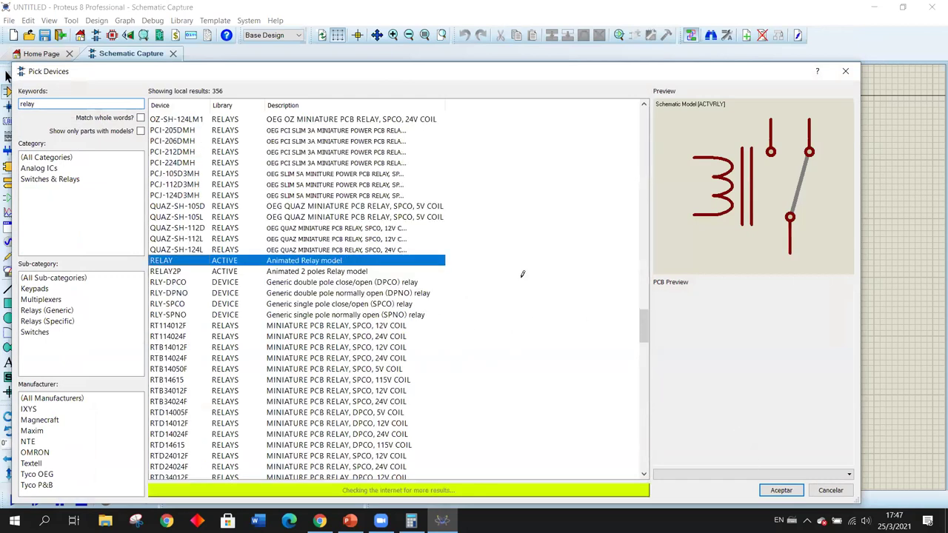
{"action": "key", "text": "Return"}
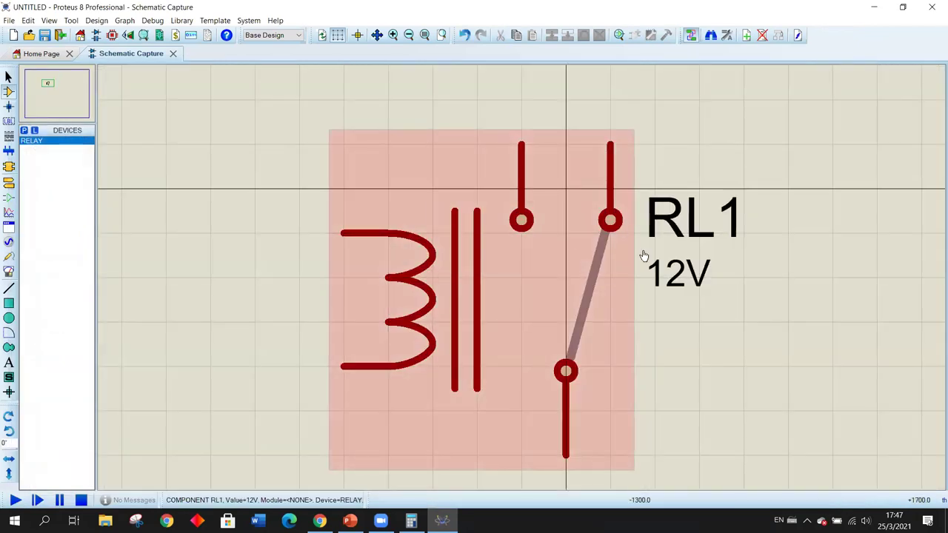
Set the relay's part value to 5V
{"action": "double_click", "coordinate": [674, 286]}
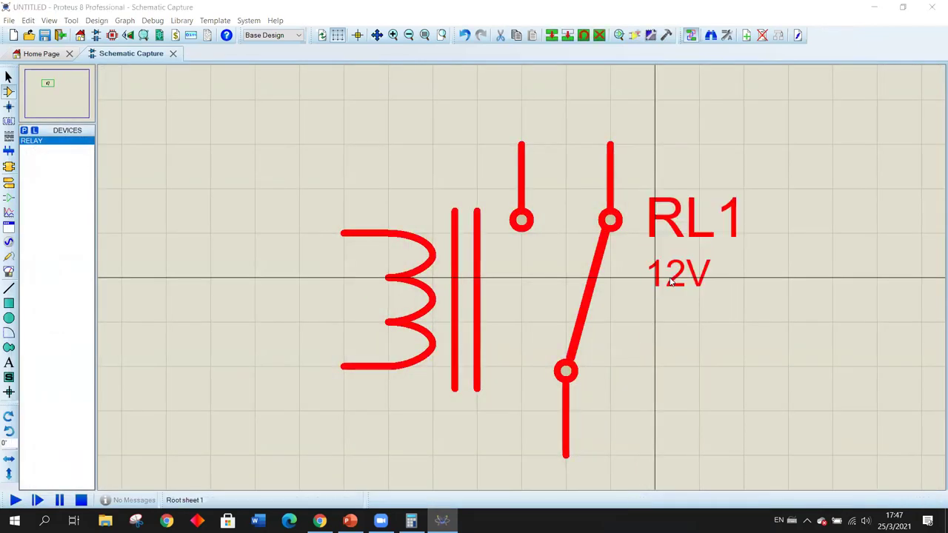
{"action": "key", "text": "End"}
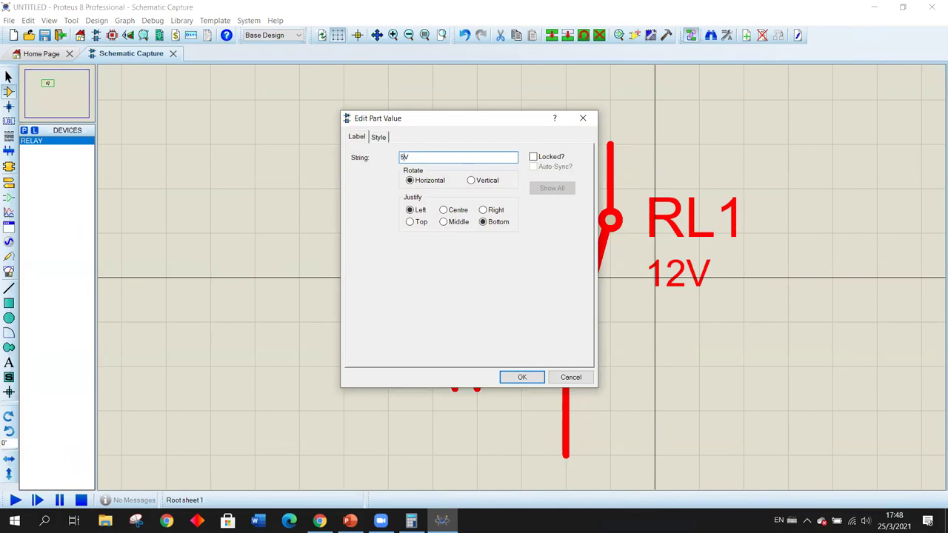
{"action": "left_click", "coordinate": [522, 377]}
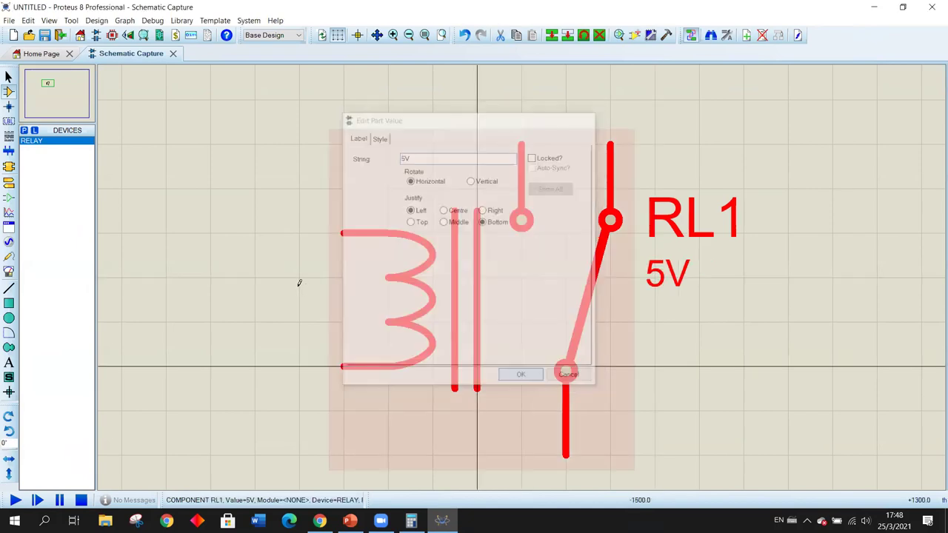
Place a POWER terminal above the relay coil and wire it to the coil's upper pin
{"action": "scroll", "coordinate": [382, 268], "scroll_direction": "down", "scroll_amount": 2}
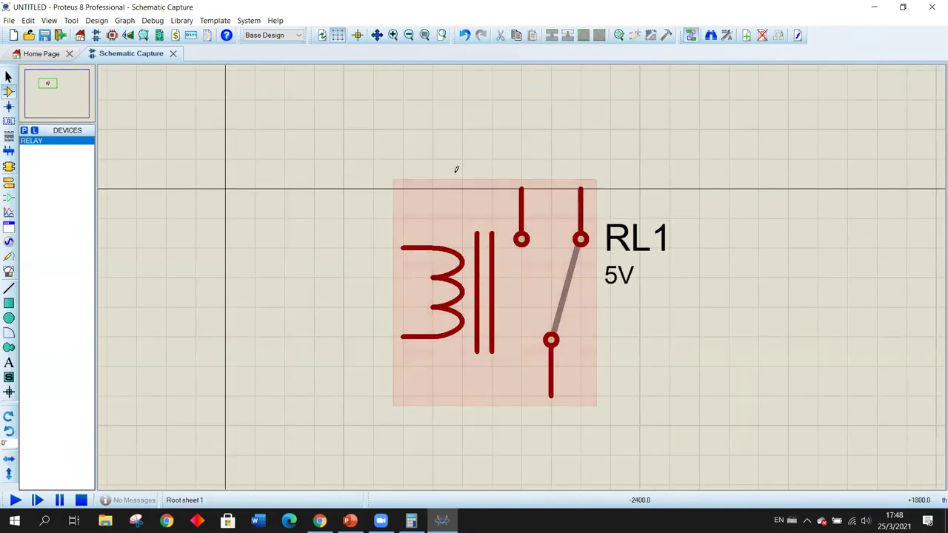
{"action": "left_click", "coordinate": [9, 182]}
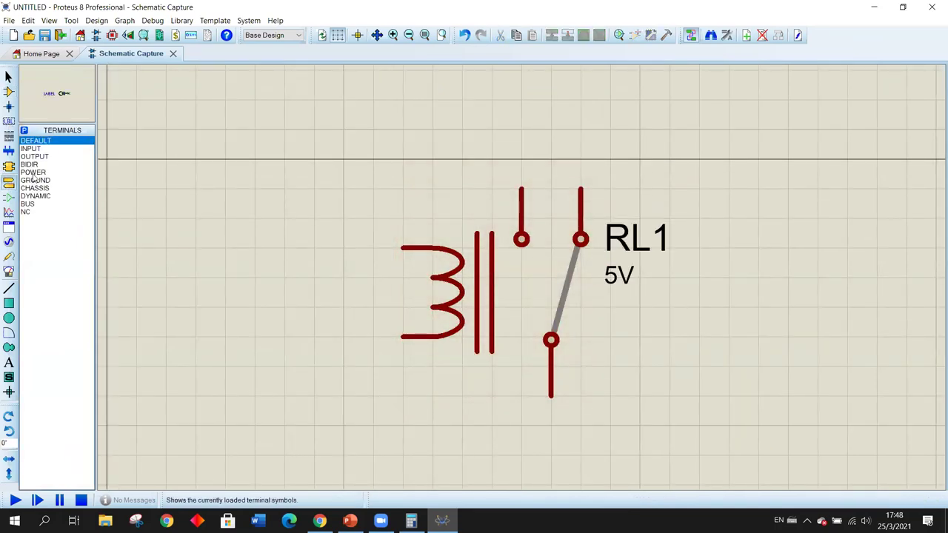
{"action": "left_click", "coordinate": [33, 172]}
{"action": "left_click", "coordinate": [374, 214]}
{"action": "left_click", "coordinate": [374, 214]}
{"action": "left_click", "coordinate": [402, 247]}
Place a GROUND terminal below the relay coil and wire it to the coil's lower pin
{"action": "left_click", "coordinate": [35, 180]}
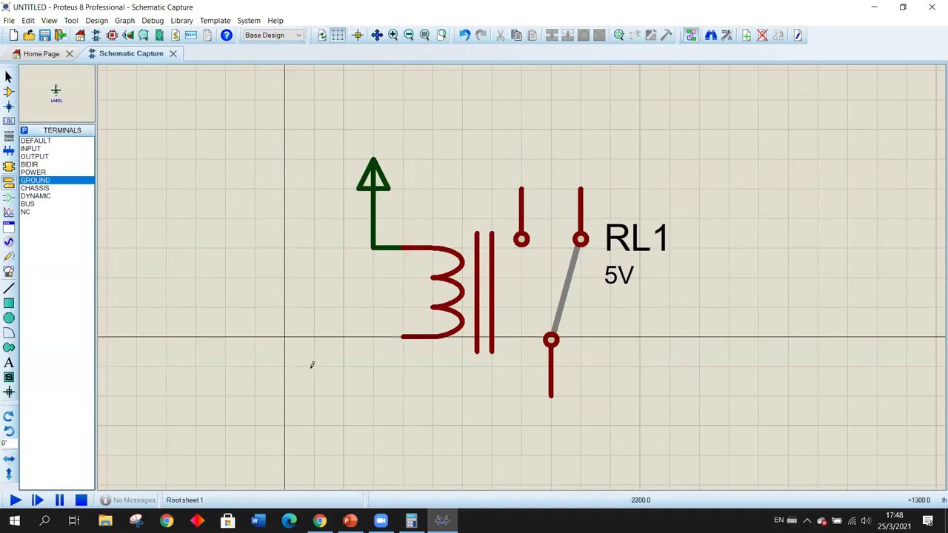
{"action": "left_click", "coordinate": [373, 366]}
{"action": "left_click", "coordinate": [373, 366]}
{"action": "left_click", "coordinate": [402, 337]}
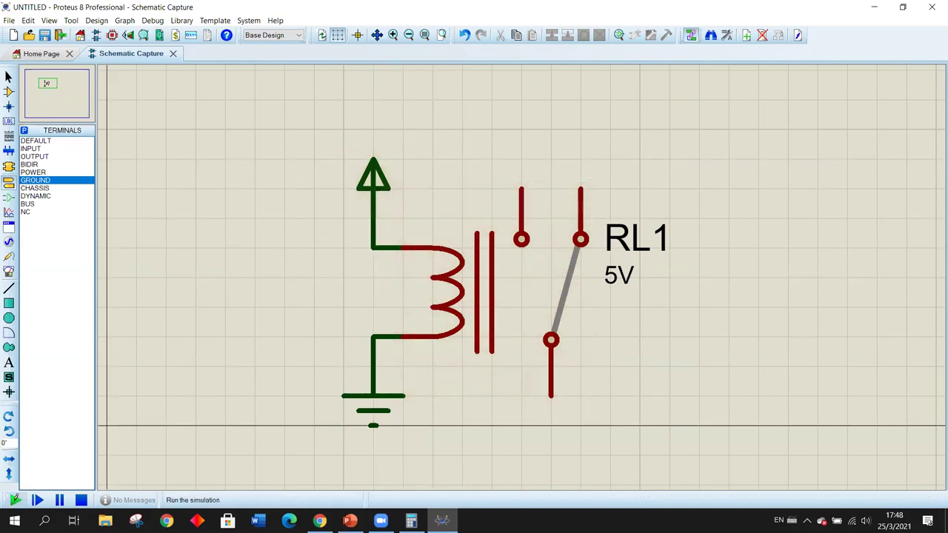
Run the relay simulation to watch the contact switch, and stop it
{"action": "left_click", "coordinate": [15, 500]}
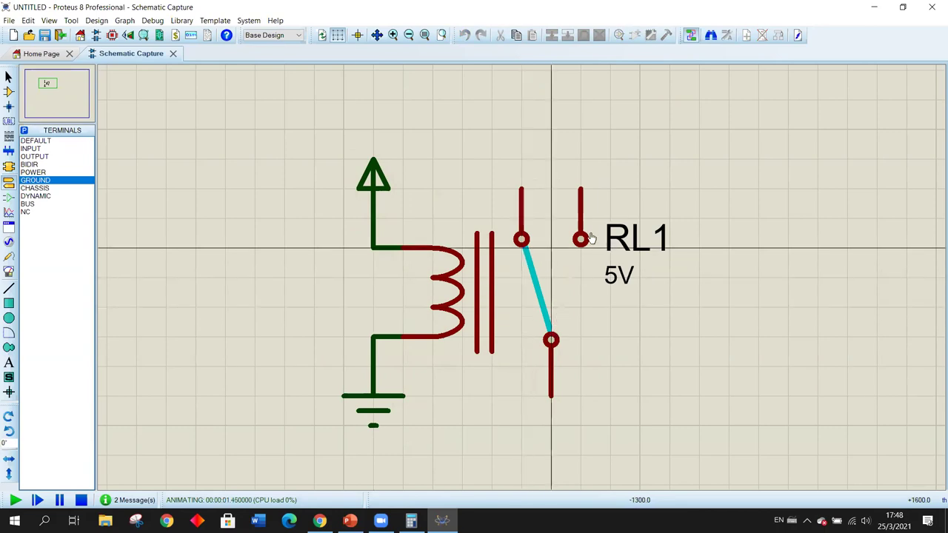
{"action": "left_click", "coordinate": [81, 500]}
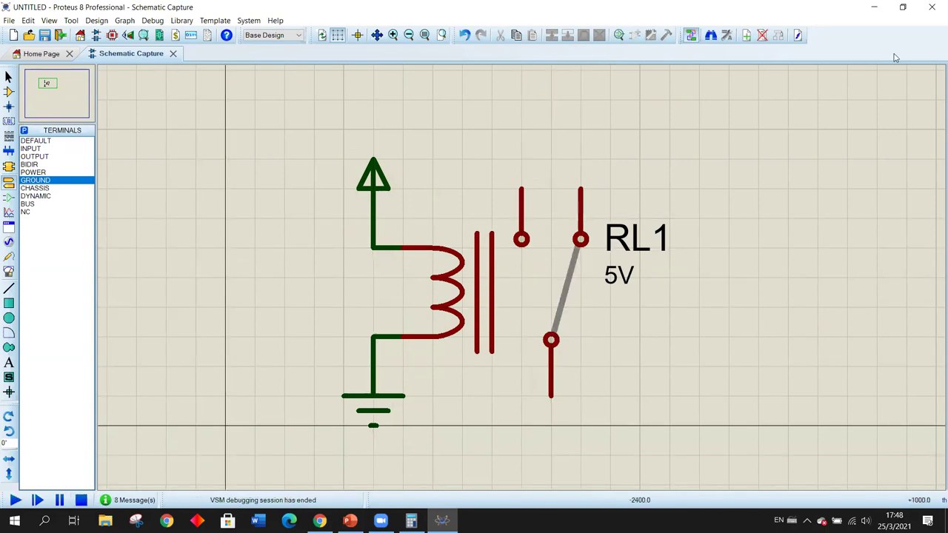
Close Proteus without saving the project and return to the Tinkercad circuit in Chrome
{"action": "left_click", "coordinate": [933, 5]}
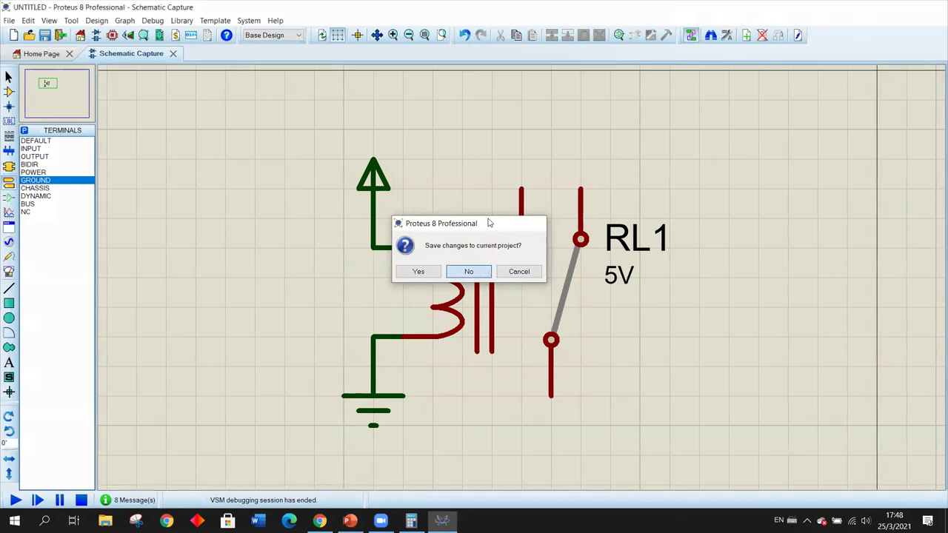
{"action": "key", "text": "Return"}
{"action": "key", "text": "alt+Tab"}
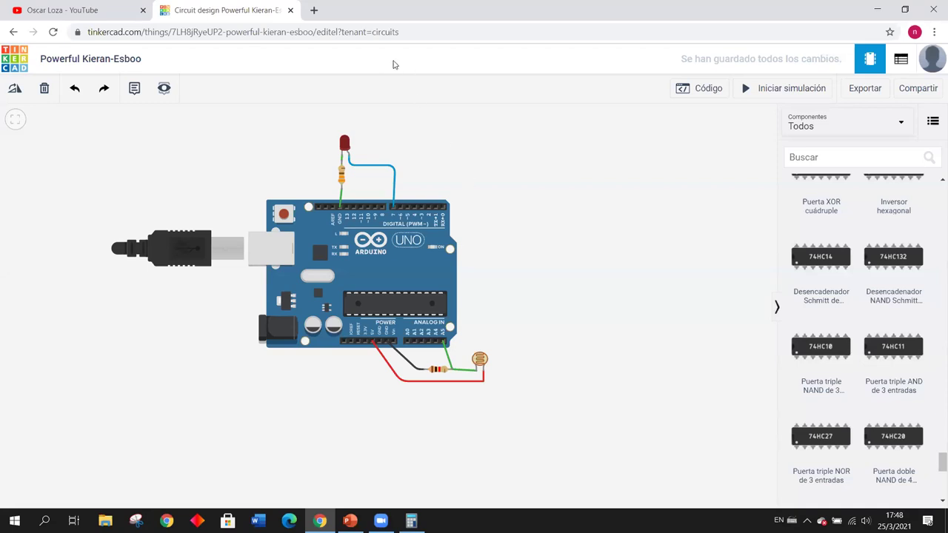
{"action": "scroll", "coordinate": [413, 117], "scroll_direction": "left", "scroll_amount": 2}
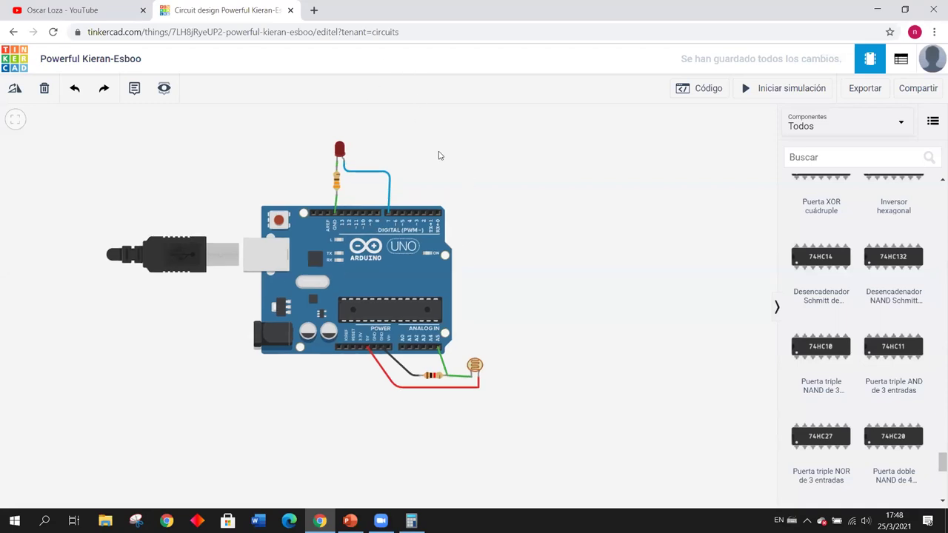
{"action": "scroll", "coordinate": [467, 140], "scroll_direction": "up", "scroll_amount": 3}
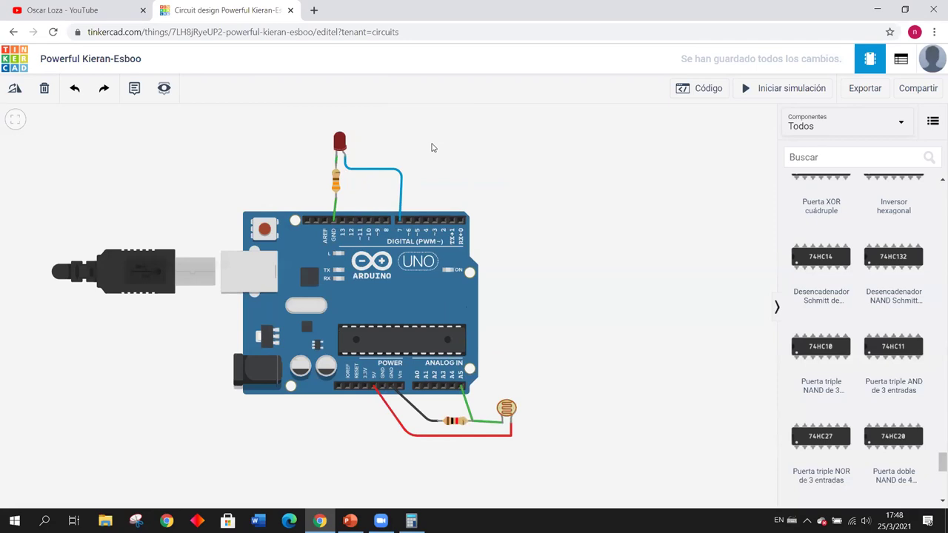
{"action": "scroll", "coordinate": [481, 146], "scroll_direction": "down", "scroll_amount": 1}
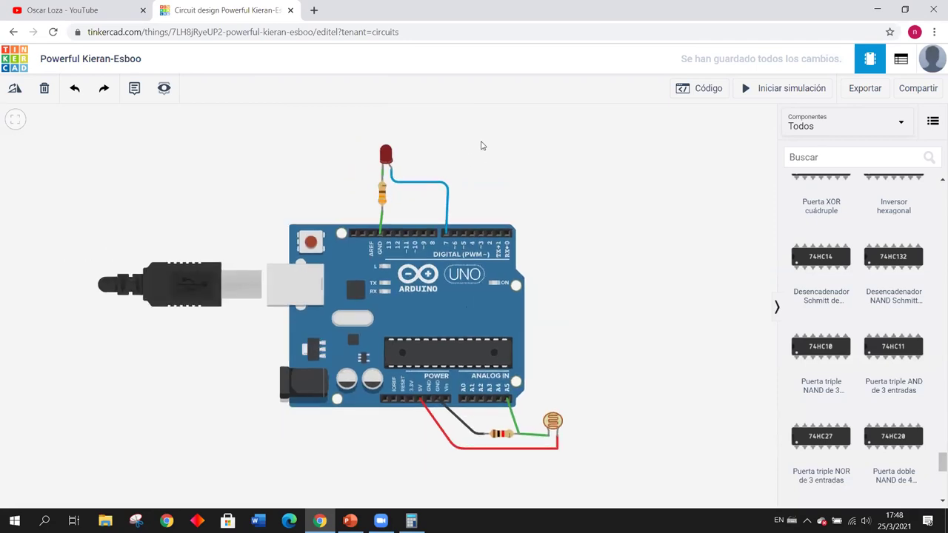
{"action": "scroll", "coordinate": [480, 146], "scroll_direction": "down", "scroll_amount": 1}
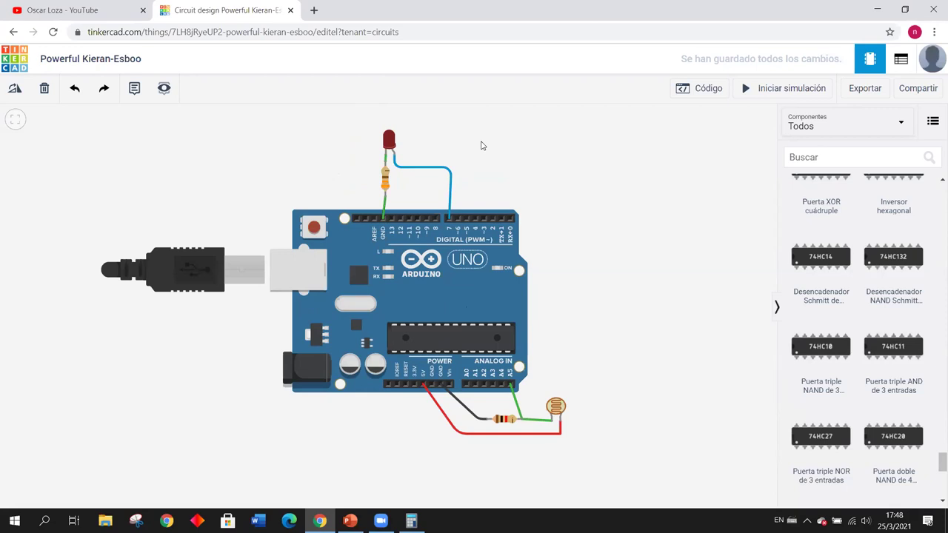
{"action": "scroll", "coordinate": [852, 242], "scroll_direction": "up", "scroll_amount": 8}
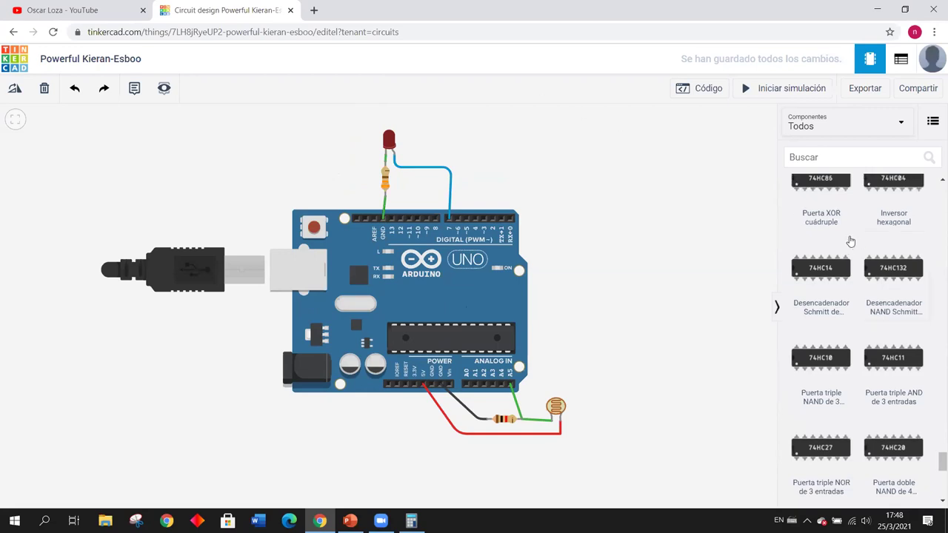
{"action": "scroll", "coordinate": [933, 366], "scroll_direction": "up", "scroll_amount": 15}
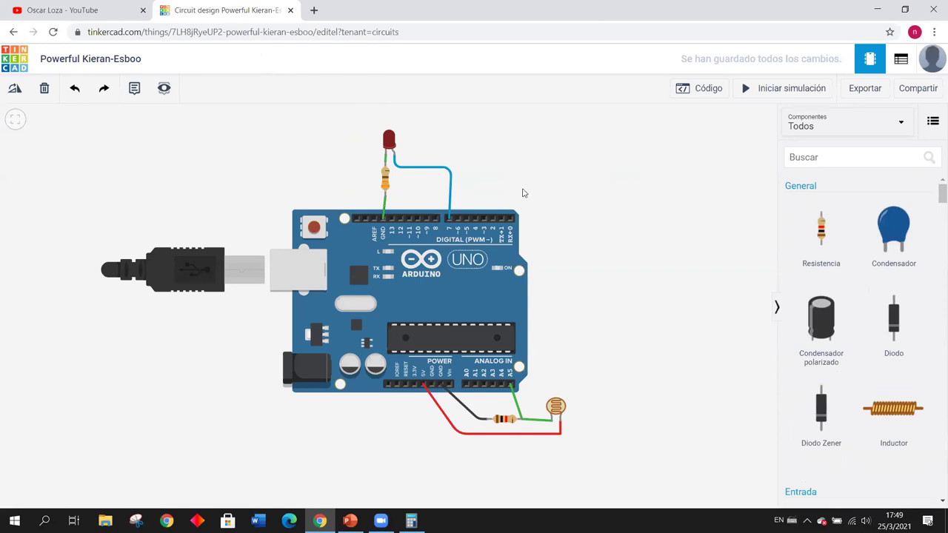
{"action": "scroll", "coordinate": [545, 216], "scroll_direction": "down", "scroll_amount": 1}
{"action": "scroll", "coordinate": [550, 222], "scroll_direction": "up", "scroll_amount": 1}
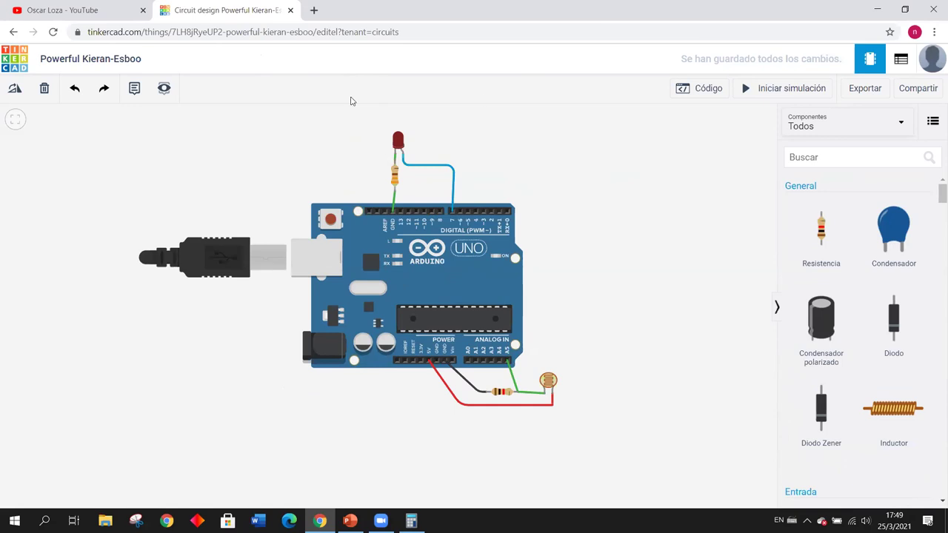
Open Facebook in a new browser tab, search for "ard" and open the Arduino Open Source Community page
{"action": "key", "text": "super+Down"}
{"action": "key", "text": "ctrl+t"}
{"action": "left_click", "coordinate": [365, 369]}
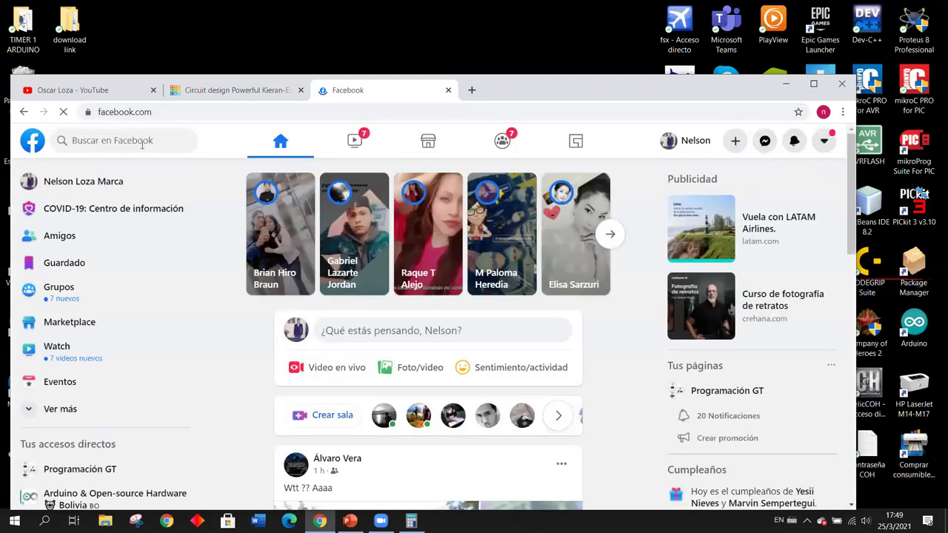
{"action": "left_click", "coordinate": [142, 144]}
{"action": "type", "text": "ard"}
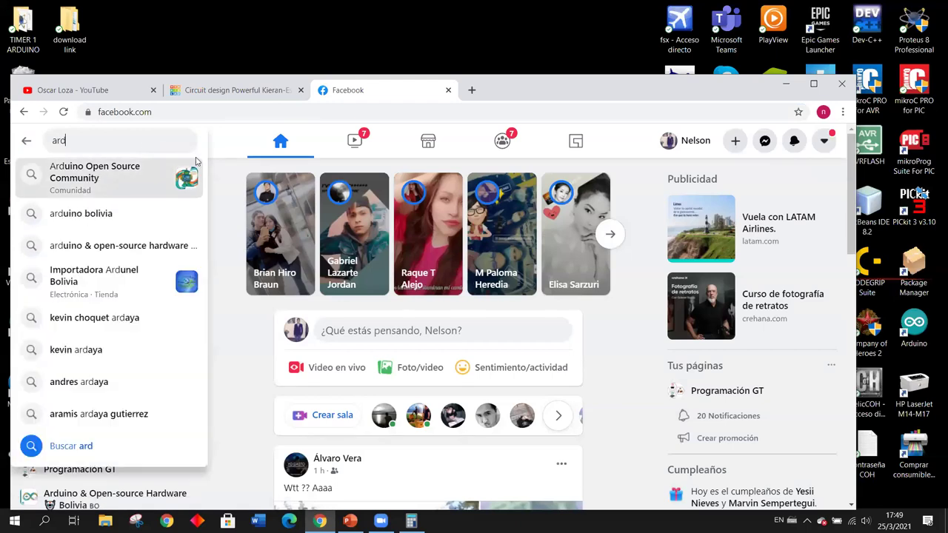
{"action": "left_click", "coordinate": [196, 161]}
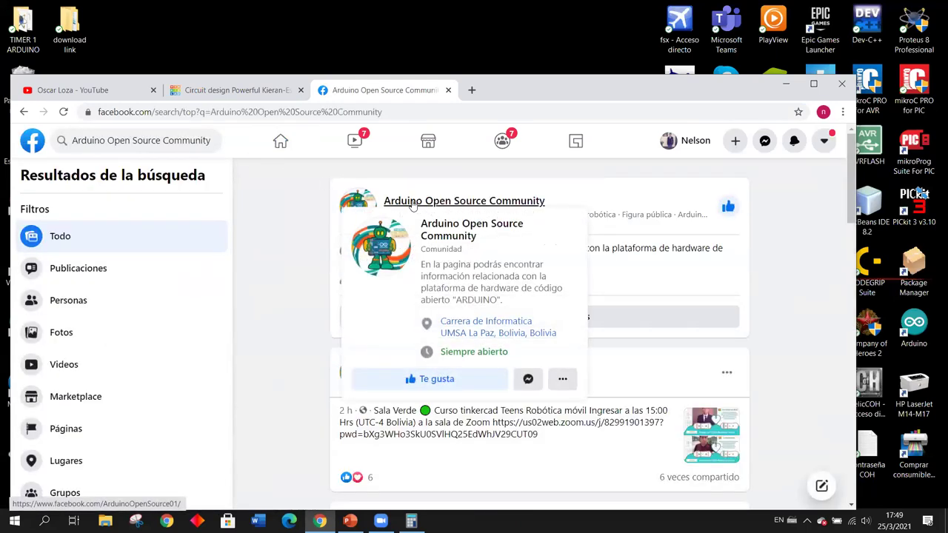
{"action": "left_click", "coordinate": [413, 203]}
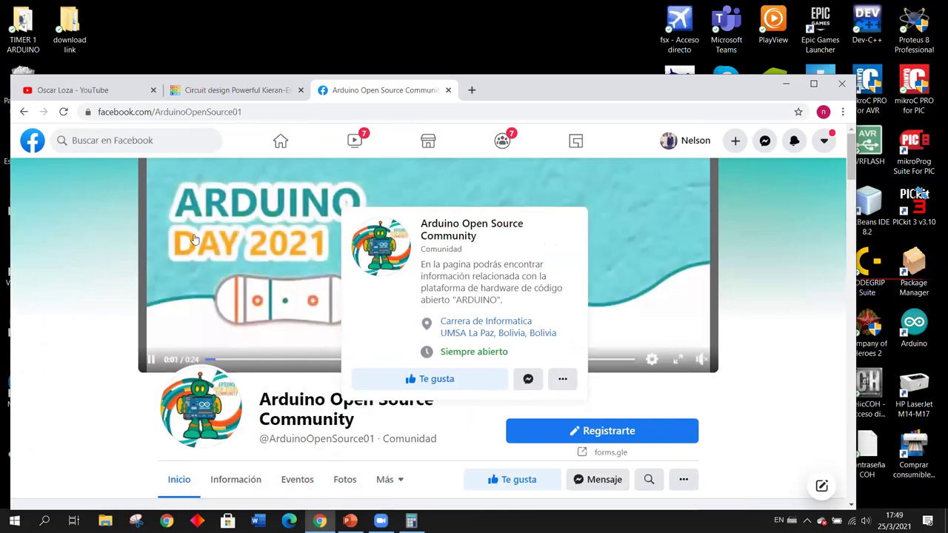
View the Arduino Open Source Community page's profile picture, close it and return to the page
{"action": "scroll", "coordinate": [194, 239], "scroll_direction": "down", "scroll_amount": 2}
{"action": "left_click", "coordinate": [205, 222]}
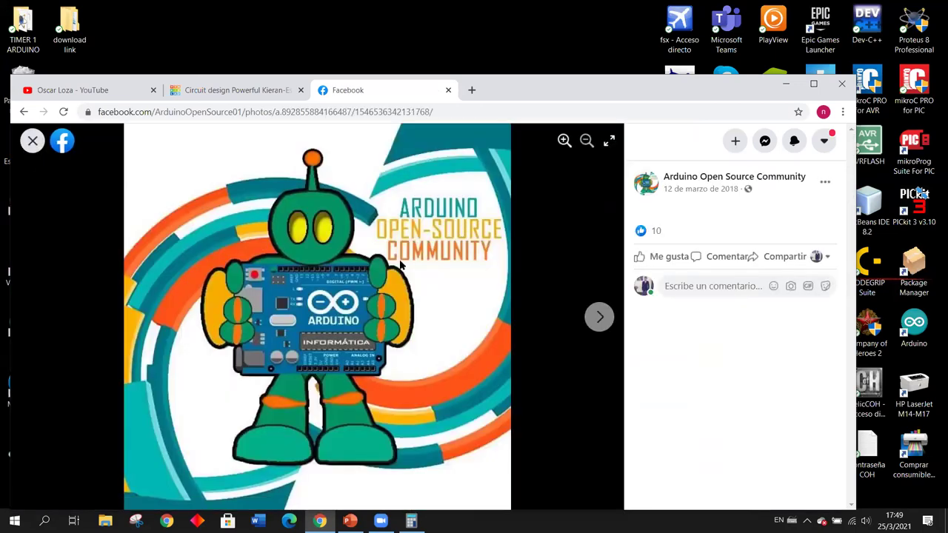
{"action": "left_click", "coordinate": [33, 141]}
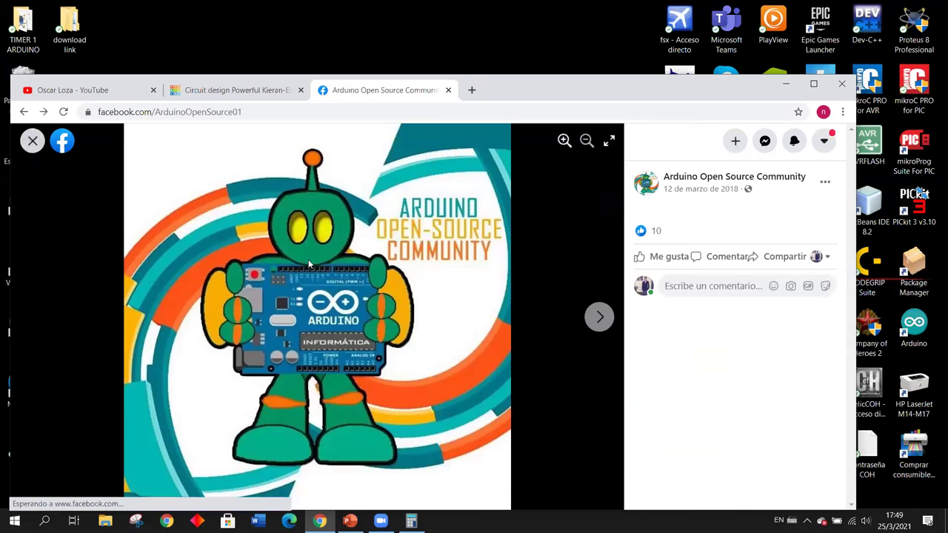
{"action": "scroll", "coordinate": [673, 309], "scroll_direction": "down", "scroll_amount": 2}
{"action": "scroll", "coordinate": [751, 298], "scroll_direction": "up", "scroll_amount": 2}
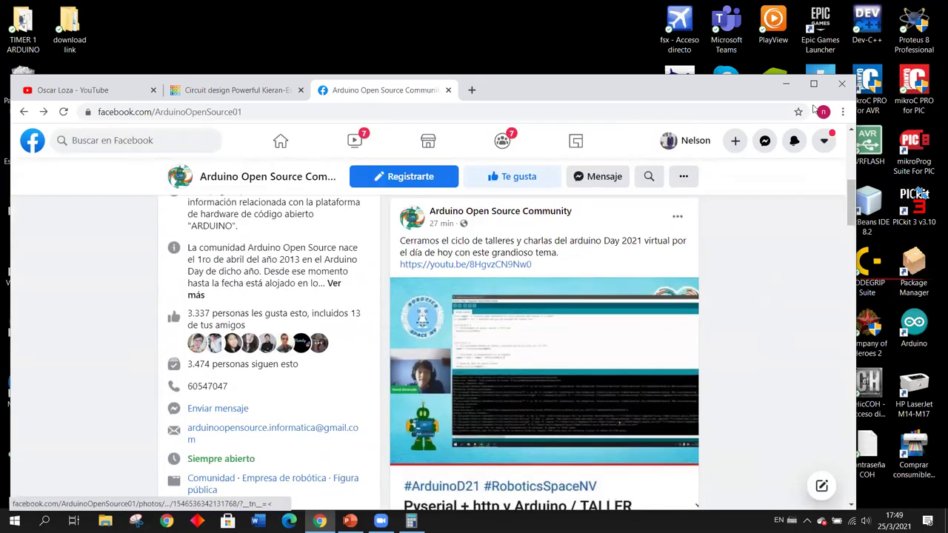
Maximize the browser window and browse the community page's recent Arduino Day 2021 workshop and competition posts
{"action": "left_click", "coordinate": [816, 86]}
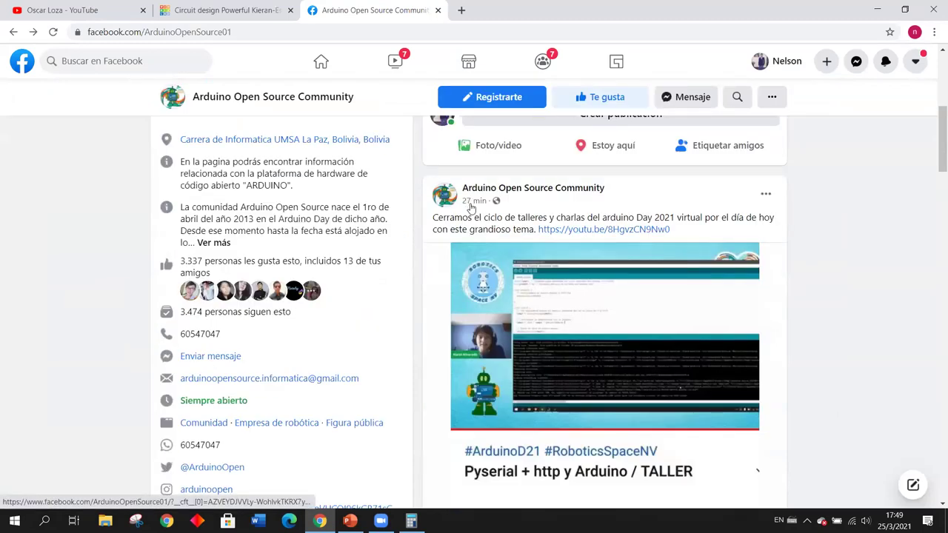
{"action": "scroll", "coordinate": [914, 271], "scroll_direction": "down", "scroll_amount": 1}
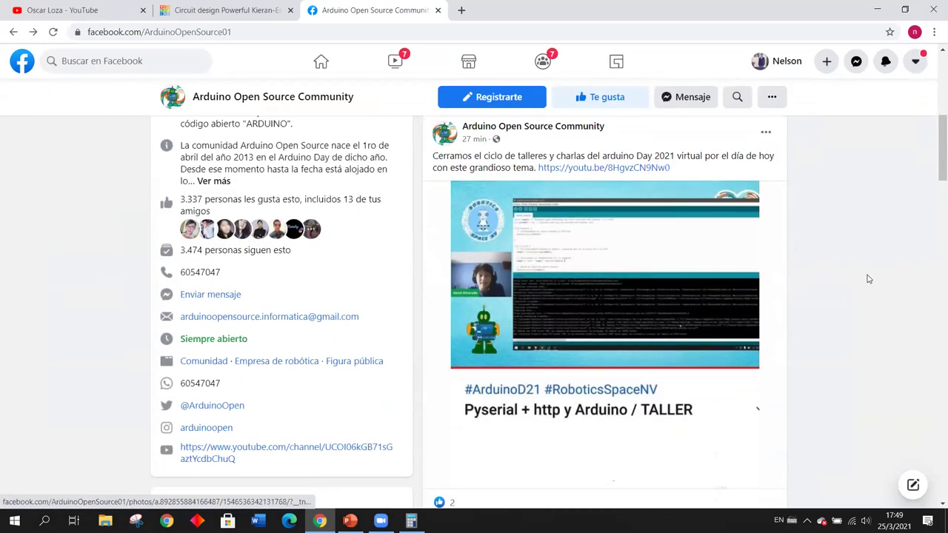
{"action": "scroll", "coordinate": [855, 262], "scroll_direction": "down", "scroll_amount": 2}
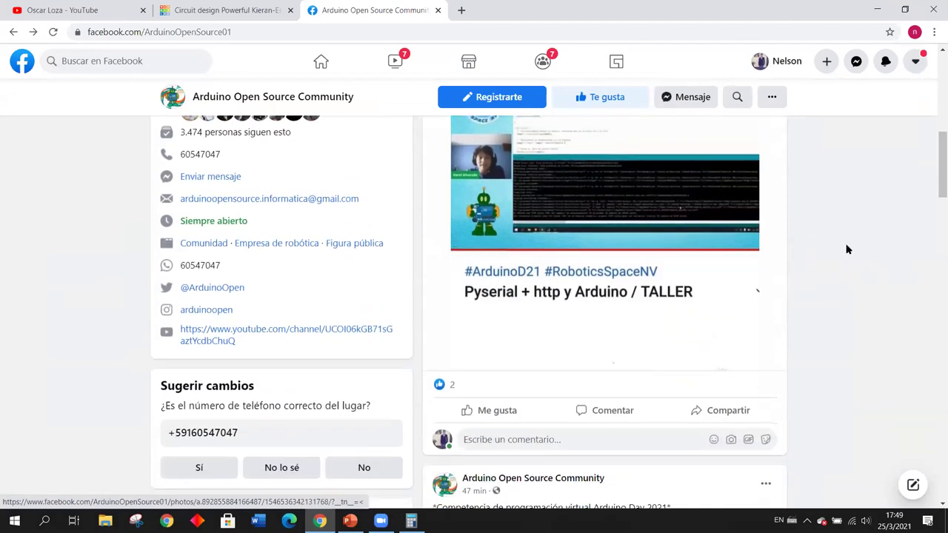
{"action": "scroll", "coordinate": [843, 244], "scroll_direction": "down", "scroll_amount": 3}
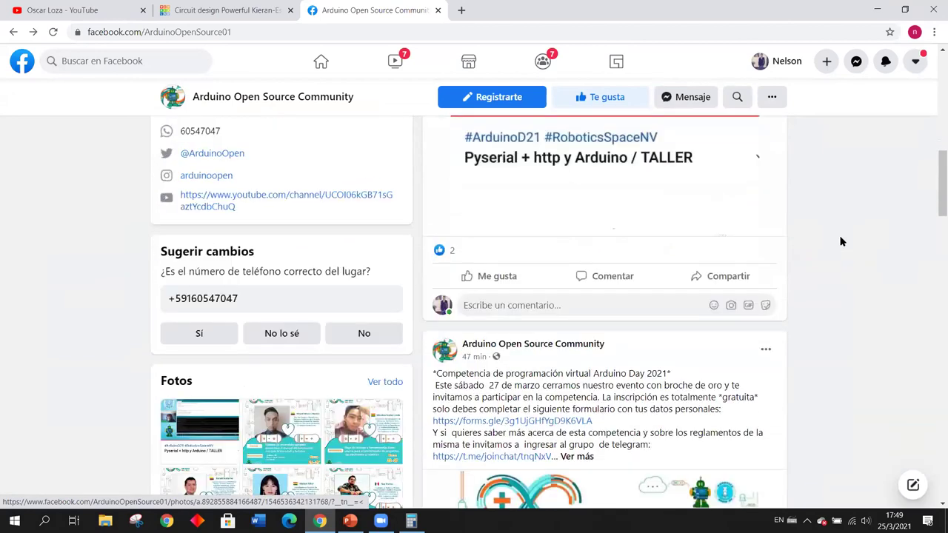
{"action": "scroll", "coordinate": [833, 239], "scroll_direction": "down", "scroll_amount": 2}
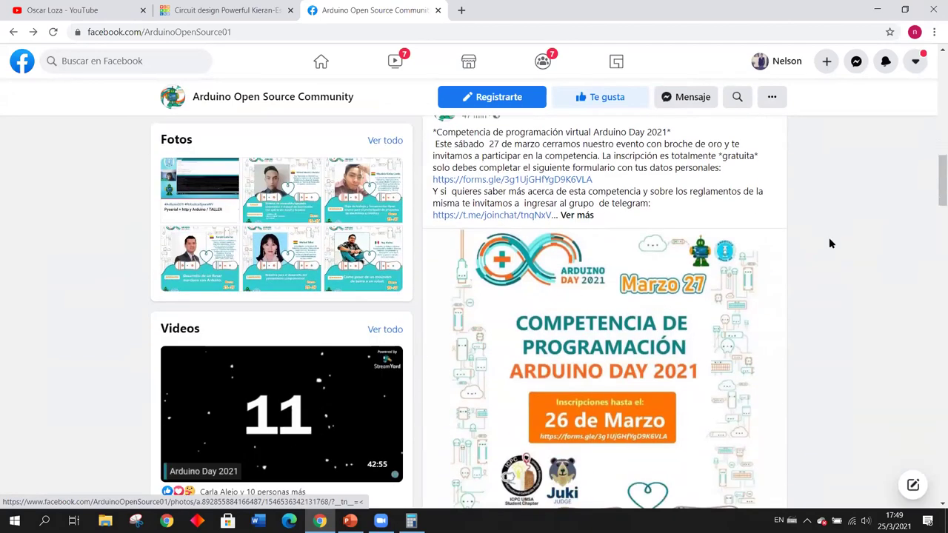
{"action": "scroll", "coordinate": [843, 241], "scroll_direction": "down", "scroll_amount": 7}
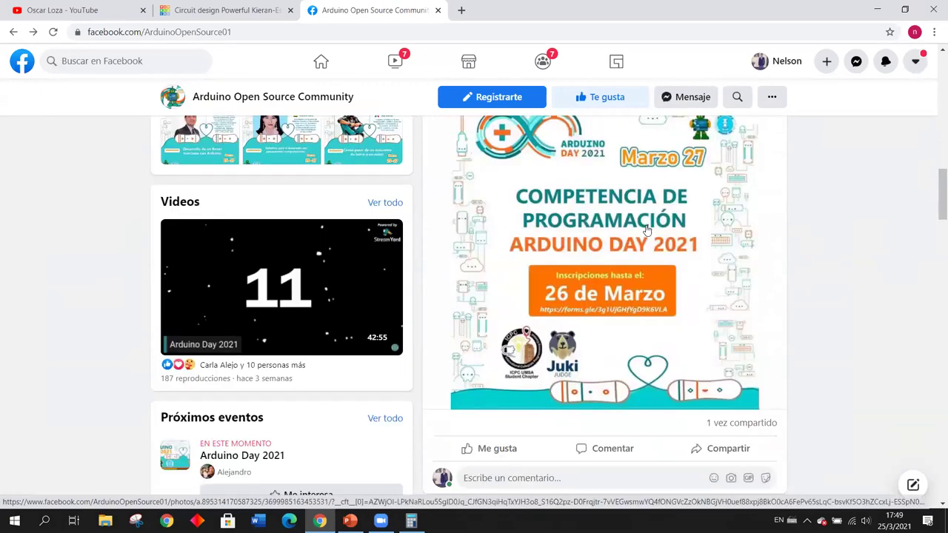
{"action": "scroll", "coordinate": [744, 243], "scroll_direction": "down", "scroll_amount": 10}
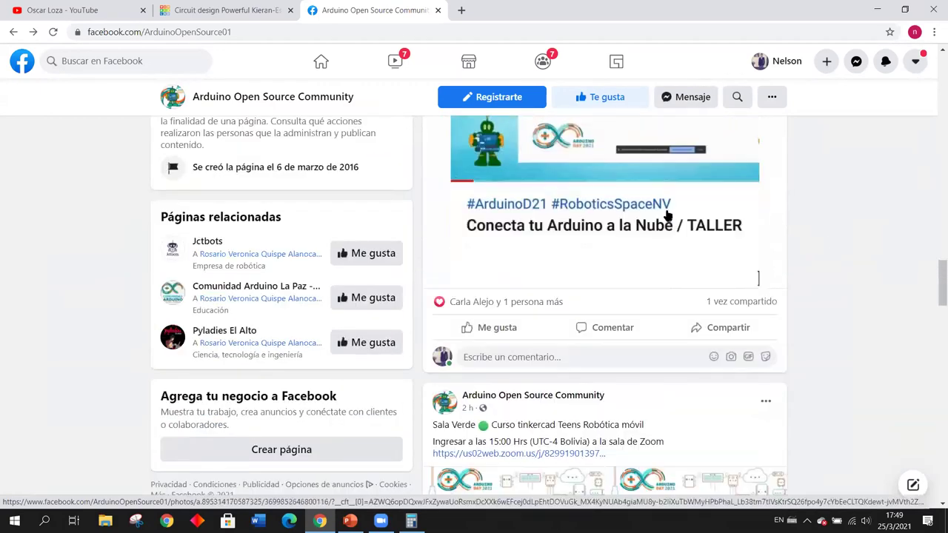
View the second flyer in the Tinkercad Teens Robótica móvil course post, close it and return to the community page's feed
{"action": "scroll", "coordinate": [667, 216], "scroll_direction": "down", "scroll_amount": 5}
{"action": "scroll", "coordinate": [474, 296], "scroll_direction": "up", "scroll_amount": 5}
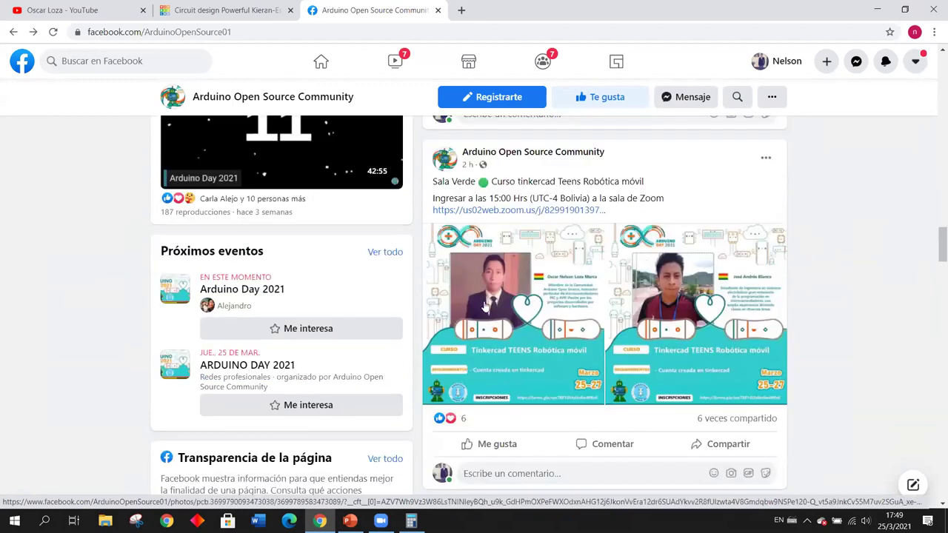
{"action": "left_click", "coordinate": [601, 285]}
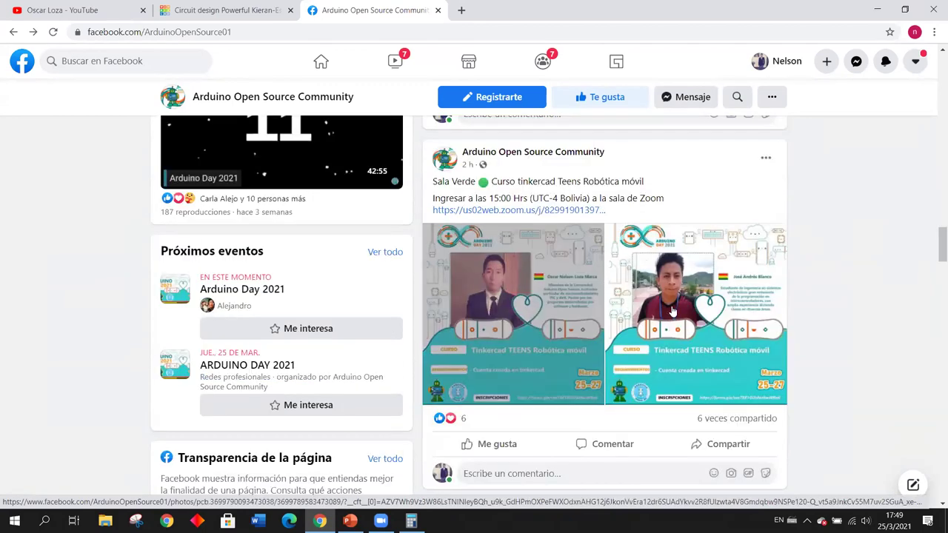
{"action": "left_click", "coordinate": [690, 283]}
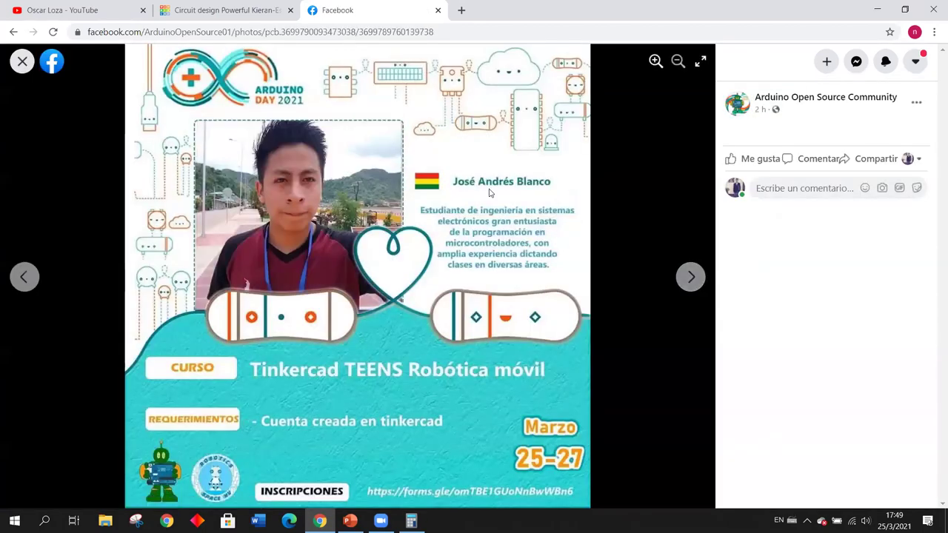
{"action": "left_click", "coordinate": [22, 61]}
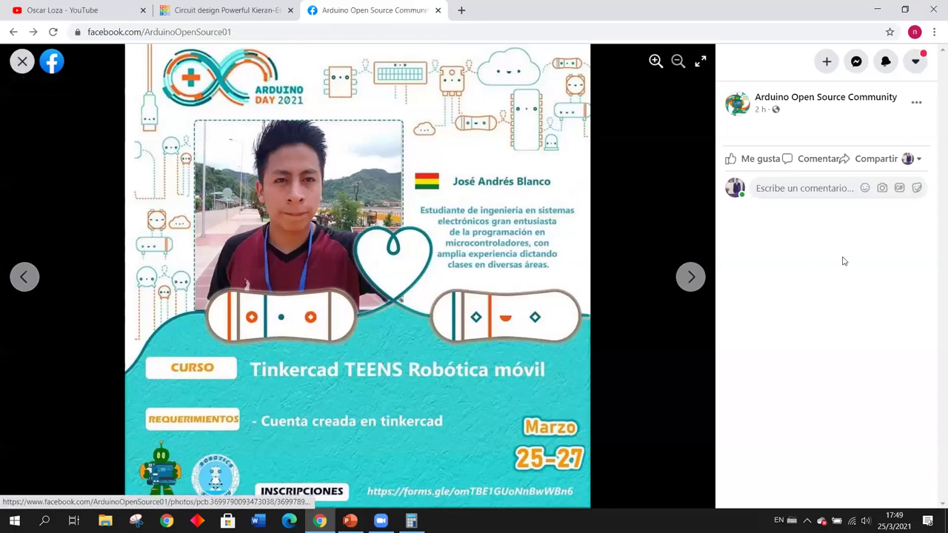
{"action": "scroll", "coordinate": [833, 232], "scroll_direction": "up", "scroll_amount": 8}
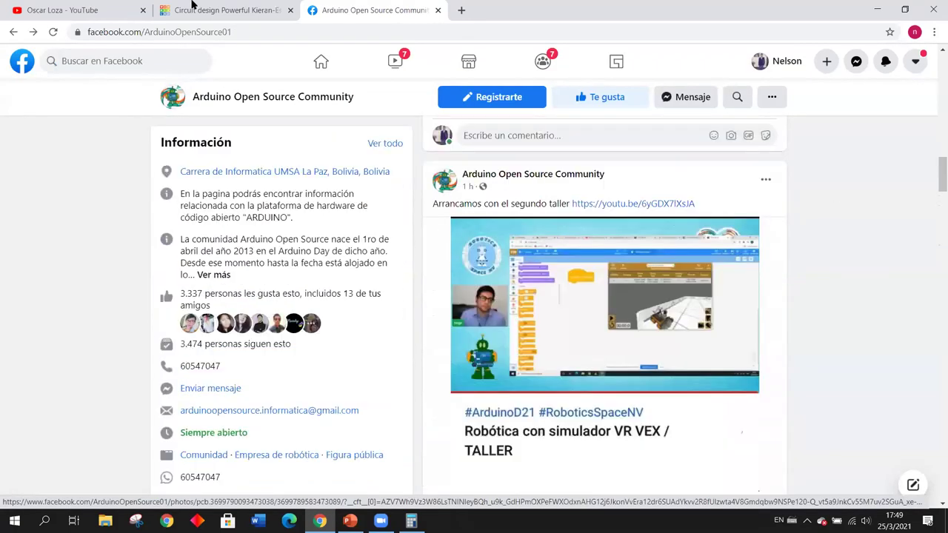
Return to the Tinkercad circuit and browse the full component library from the general parts through the sensors to the motors
{"action": "key", "text": "ctrl+shift+Tab"}
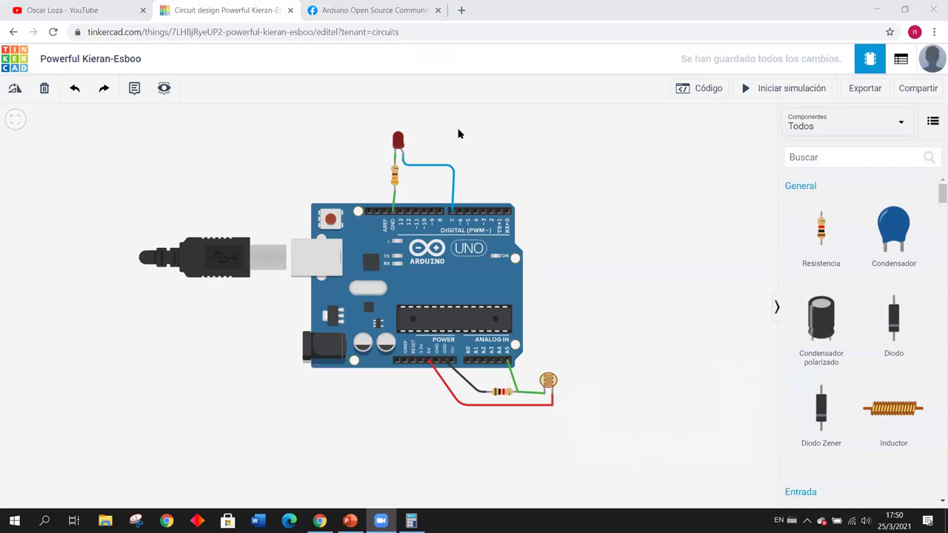
{"action": "left_click", "coordinate": [611, 211]}
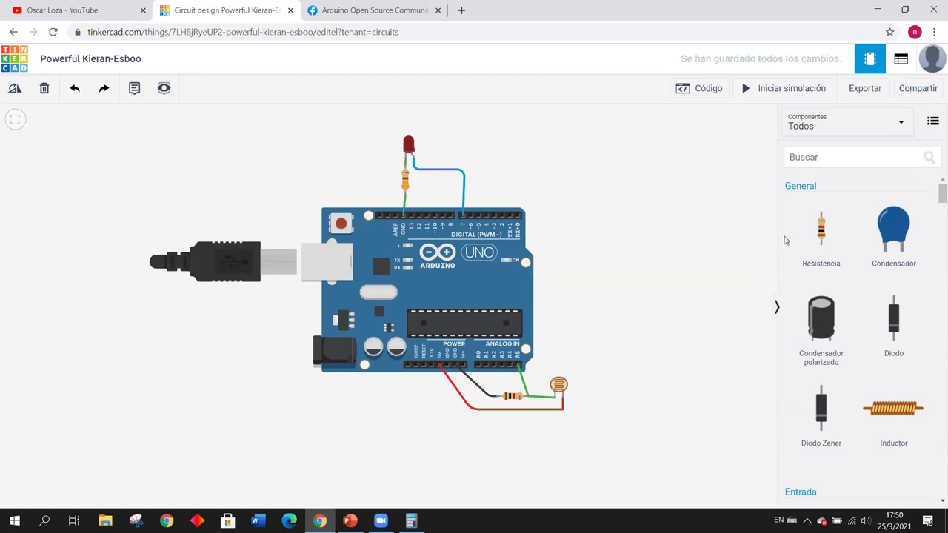
{"action": "scroll", "coordinate": [862, 231], "scroll_direction": "down", "scroll_amount": 3}
{"action": "scroll", "coordinate": [862, 231], "scroll_direction": "down", "scroll_amount": 10}
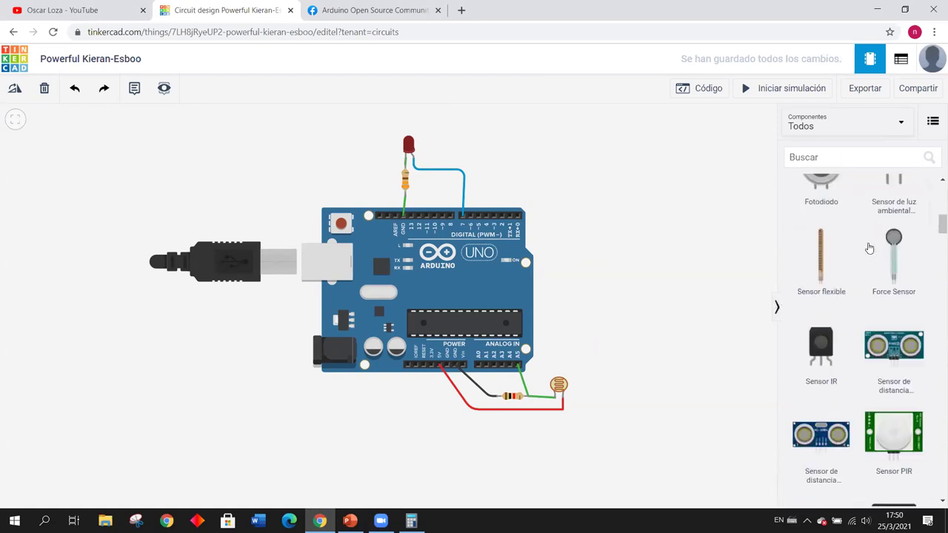
{"action": "scroll", "coordinate": [867, 245], "scroll_direction": "up", "scroll_amount": 2}
{"action": "scroll", "coordinate": [870, 247], "scroll_direction": "down", "scroll_amount": 5}
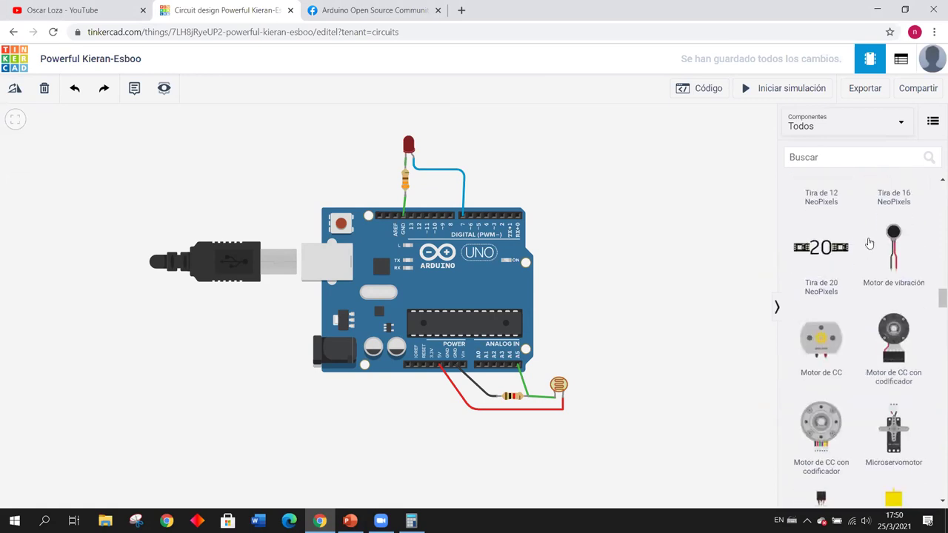
Filter the component library to Básico and look through its boards, batteries and motors
{"action": "left_click", "coordinate": [842, 127]}
{"action": "left_click", "coordinate": [815, 159]}
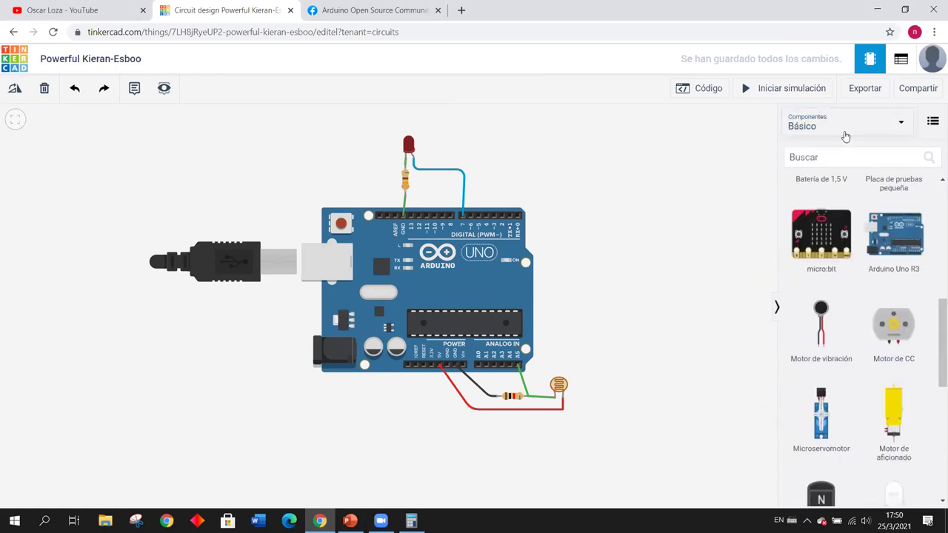
{"action": "scroll", "coordinate": [881, 290], "scroll_direction": "down", "scroll_amount": 5}
{"action": "scroll", "coordinate": [882, 297], "scroll_direction": "up", "scroll_amount": 10}
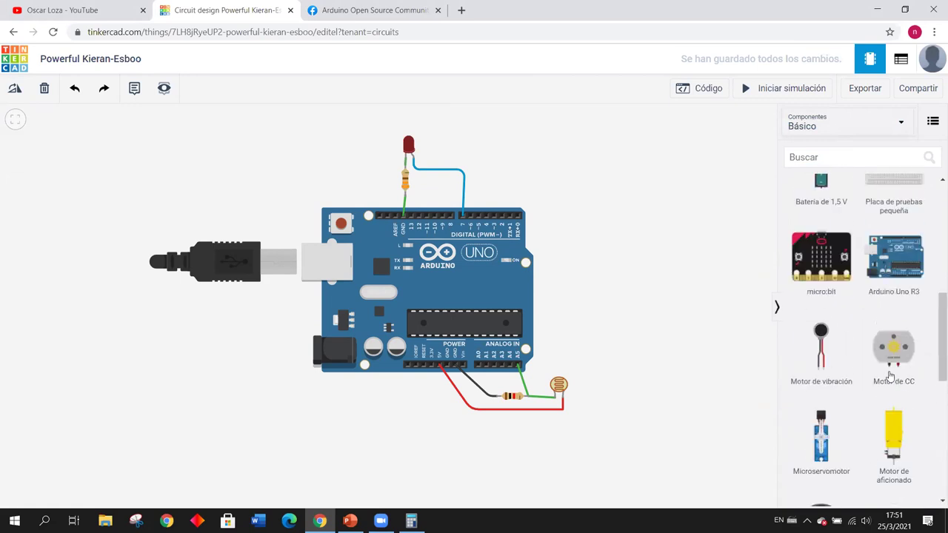
{"action": "scroll", "coordinate": [858, 370], "scroll_direction": "down", "scroll_amount": 3}
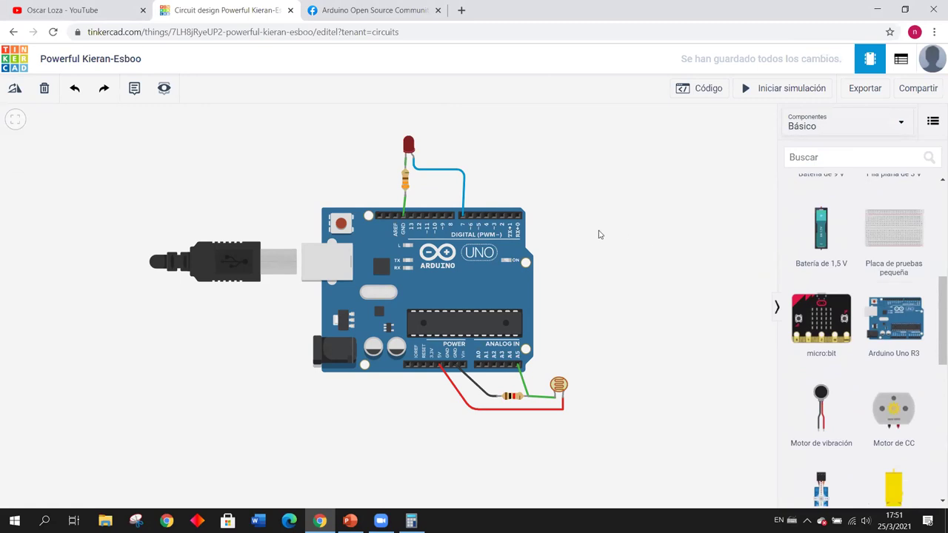
Open the Sesión 2.2 PDF from Archivos sin destino > Arduino Modulo I > sesión 2.2 on the DATA (D:) drive
{"action": "left_click", "coordinate": [105, 521]}
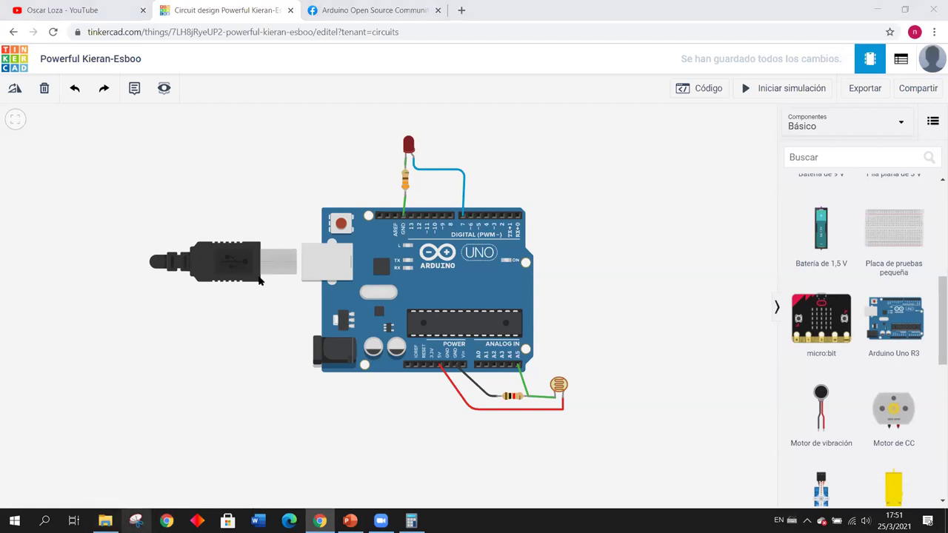
{"action": "double_click", "coordinate": [548, 234]}
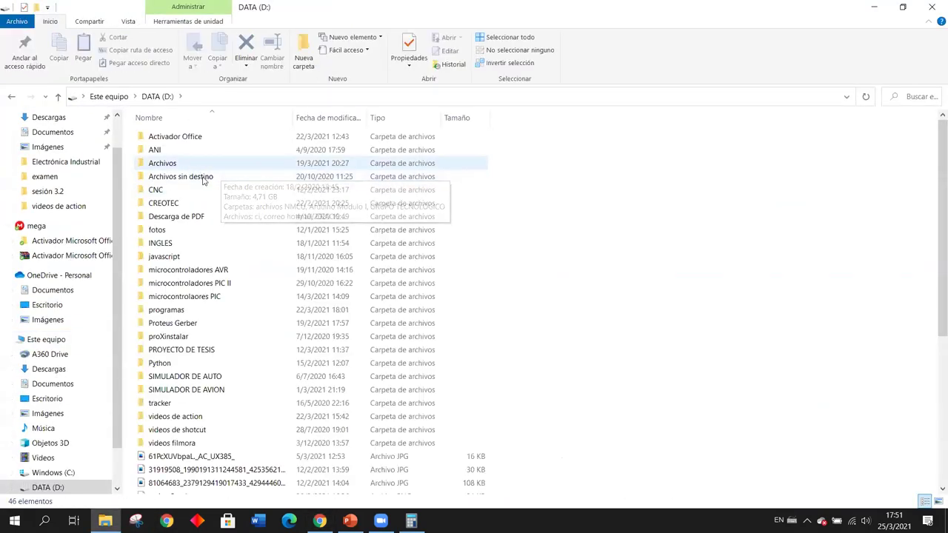
{"action": "double_click", "coordinate": [201, 178]}
{"action": "double_click", "coordinate": [203, 150]}
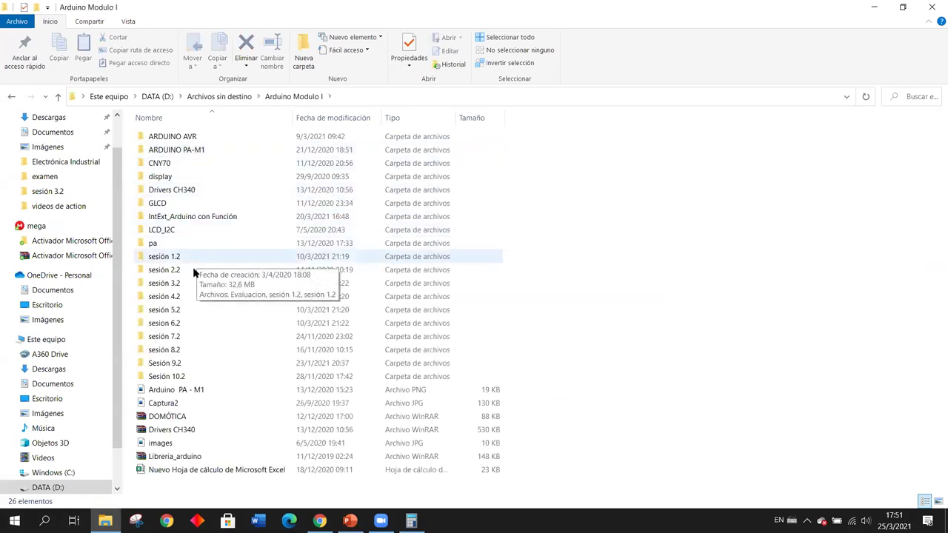
{"action": "double_click", "coordinate": [193, 270]}
{"action": "double_click", "coordinate": [190, 151]}
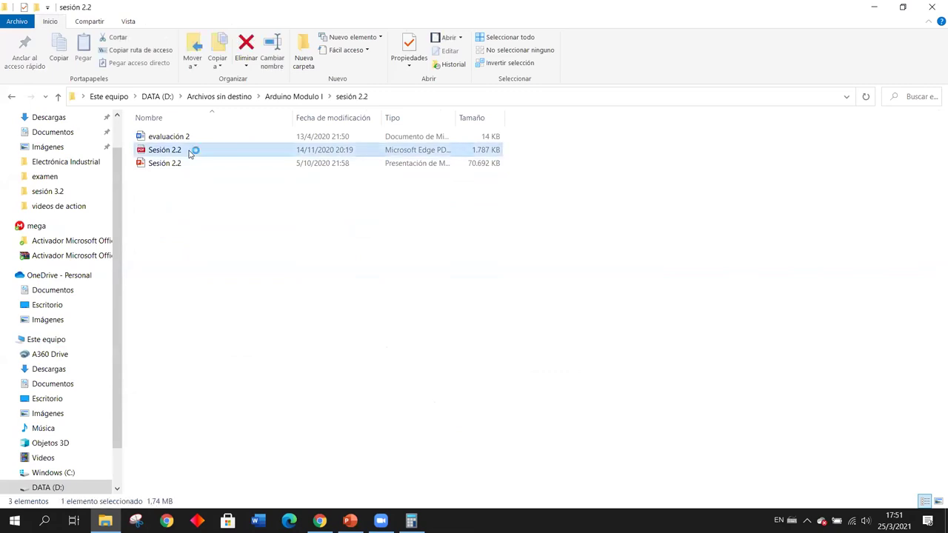
Go to the "Tipos de Arduino" slide on page 9 of the PDF and enlarge it slightly
{"action": "scroll", "coordinate": [460, 227], "scroll_direction": "down", "scroll_amount": 10}
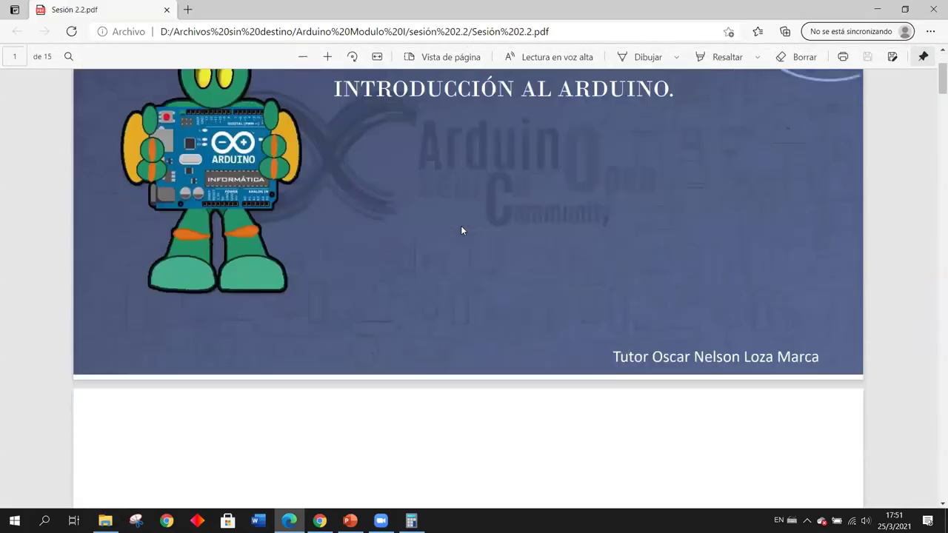
{"action": "scroll", "coordinate": [457, 224], "scroll_direction": "down", "scroll_amount": 20}
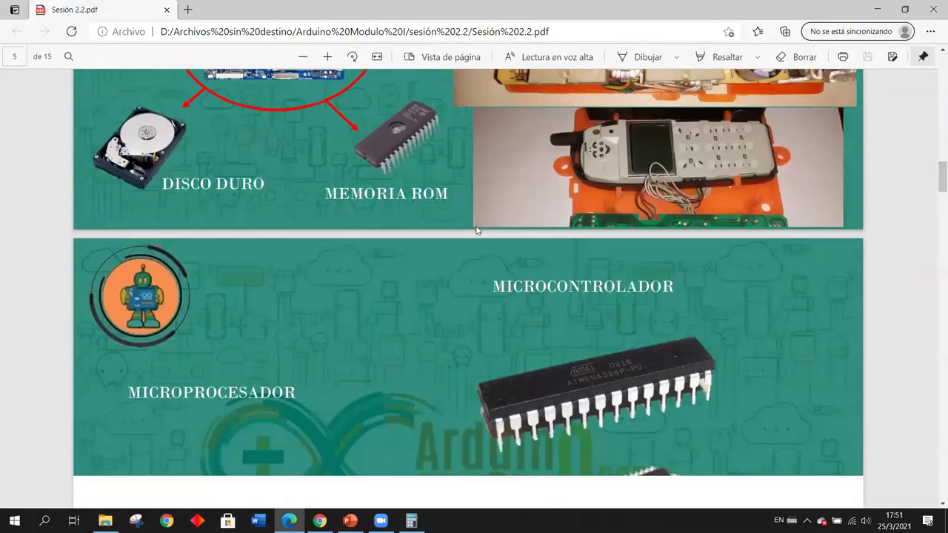
{"action": "scroll", "coordinate": [477, 227], "scroll_direction": "down", "scroll_amount": 8}
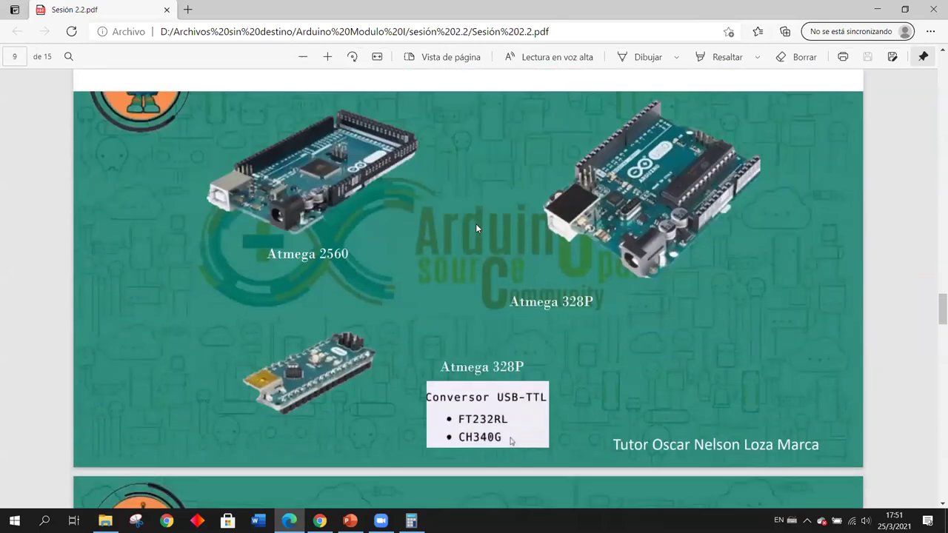
{"action": "scroll", "coordinate": [476, 227], "scroll_direction": "up", "scroll_amount": 2}
{"action": "scroll", "coordinate": [476, 227], "scroll_direction": "down", "scroll_amount": 2}
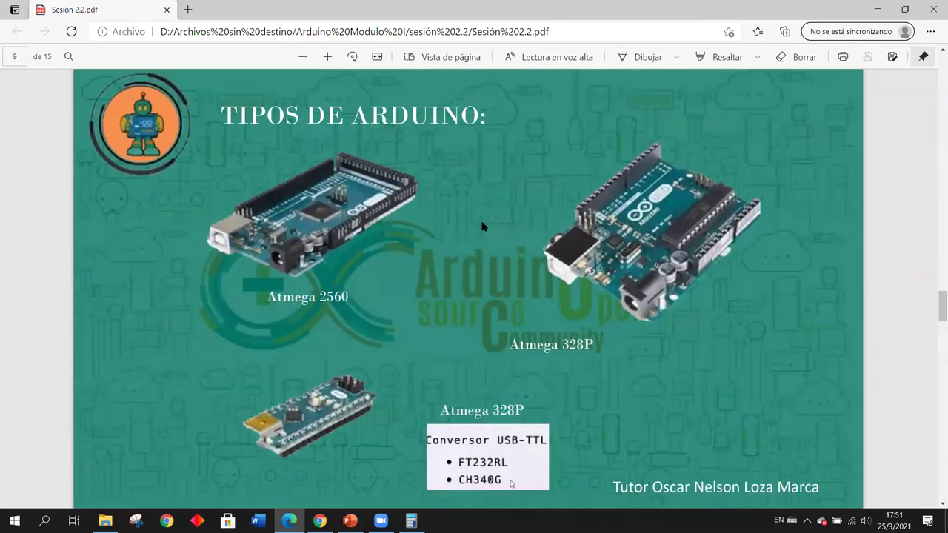
{"action": "left_click", "coordinate": [334, 63]}
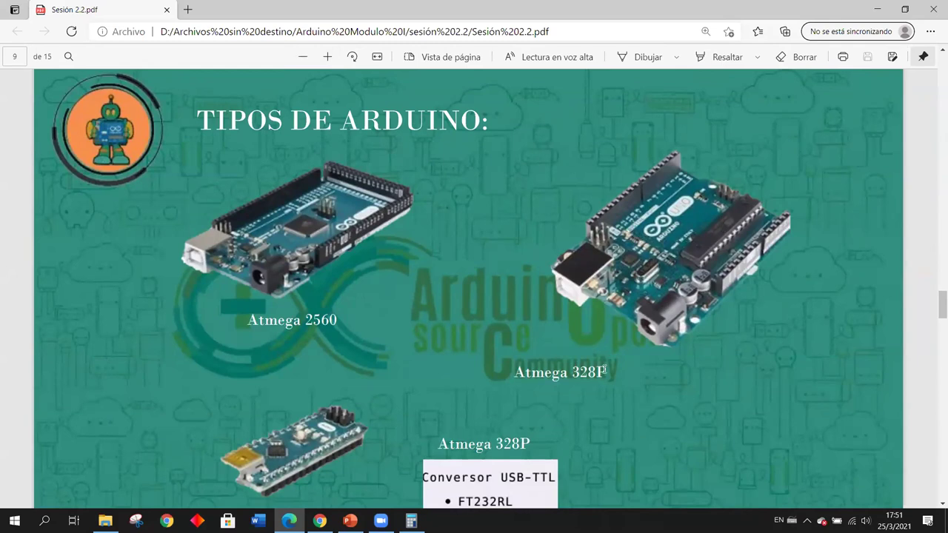
Examine the Atmega 2560 and Atmega 328P boards and the USB-TTL converter options on the Arduino types slide
{"action": "scroll", "coordinate": [575, 371], "scroll_direction": "down", "scroll_amount": 1}
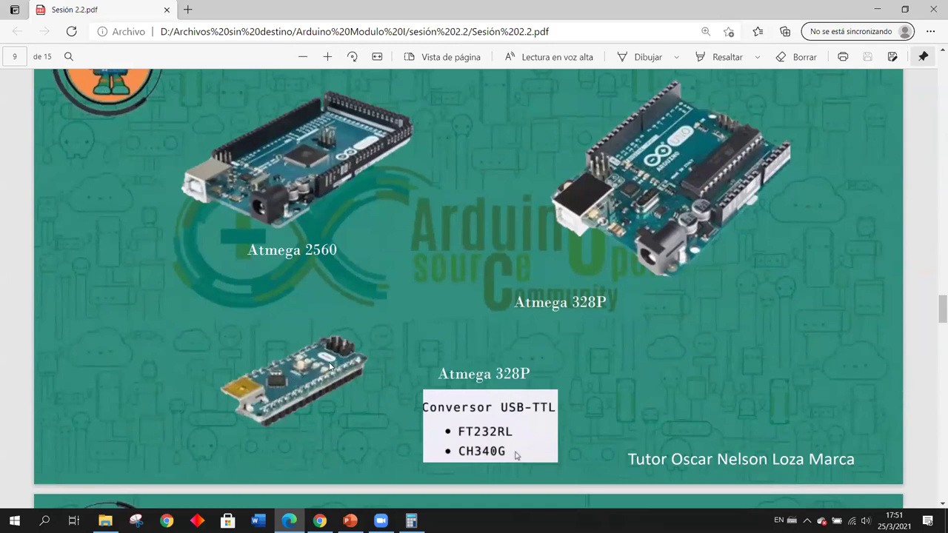
{"action": "scroll", "coordinate": [330, 366], "scroll_direction": "up", "scroll_amount": 1}
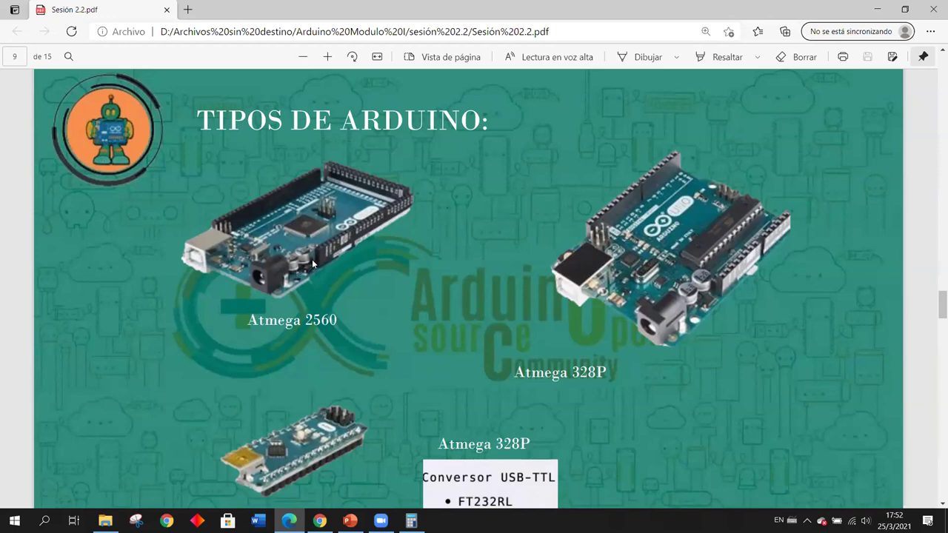
{"action": "scroll", "coordinate": [312, 259], "scroll_direction": "up", "scroll_amount": 2}
{"action": "scroll", "coordinate": [312, 259], "scroll_direction": "down", "scroll_amount": 1}
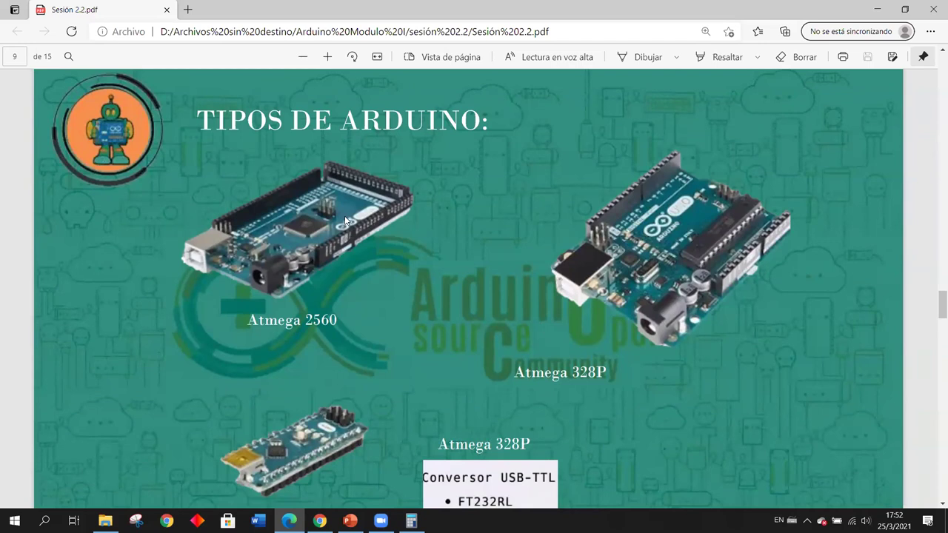
{"action": "scroll", "coordinate": [345, 220], "scroll_direction": "down", "scroll_amount": 2}
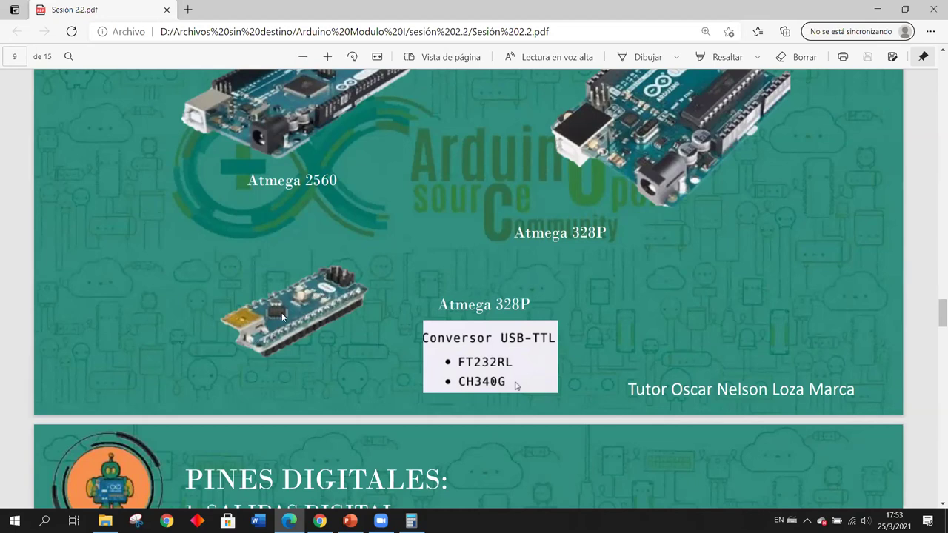
{"action": "scroll", "coordinate": [283, 305], "scroll_direction": "up", "scroll_amount": 3}
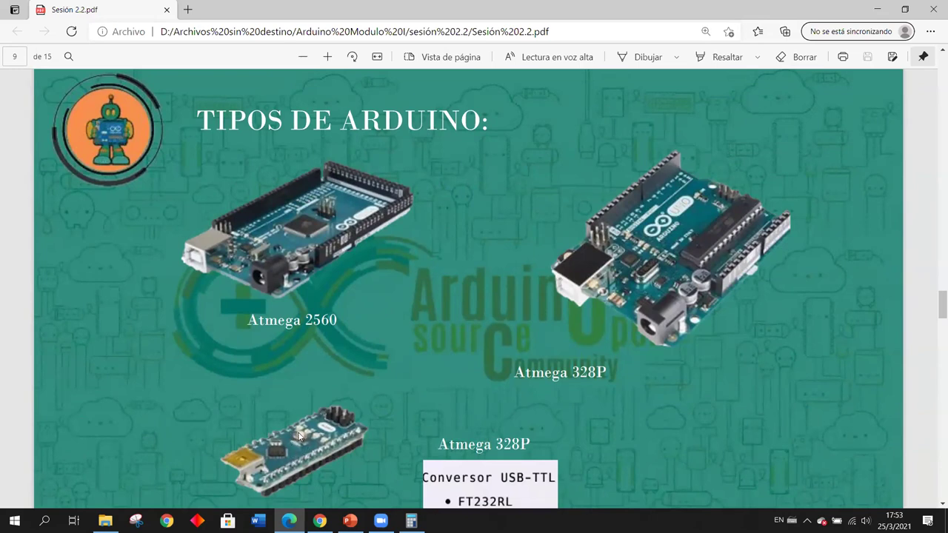
{"action": "scroll", "coordinate": [303, 424], "scroll_direction": "down", "scroll_amount": 1}
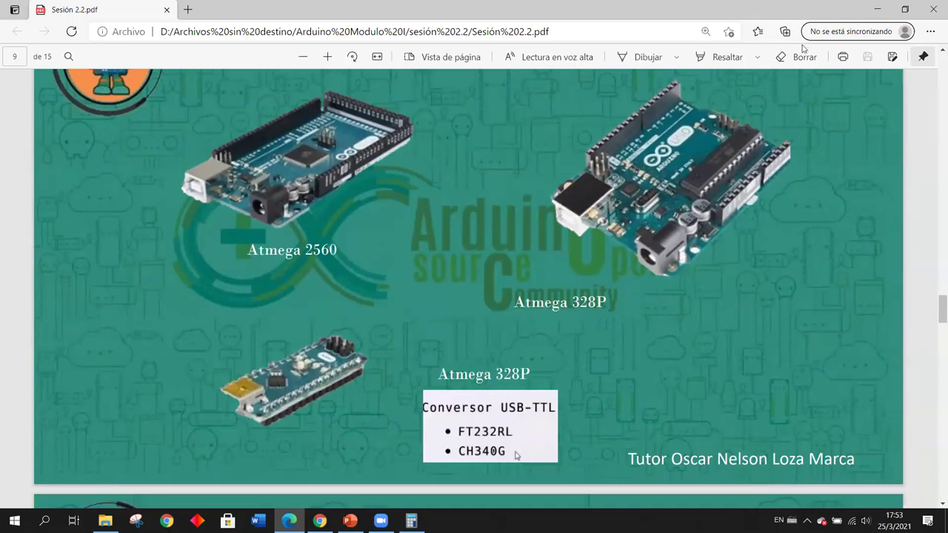
Minimize the PDF and file explorer windows to return to the Tinkercad circuit, and examine the Arduino Uno up close
{"action": "left_click", "coordinate": [877, 8]}
{"action": "left_click", "coordinate": [874, 7]}
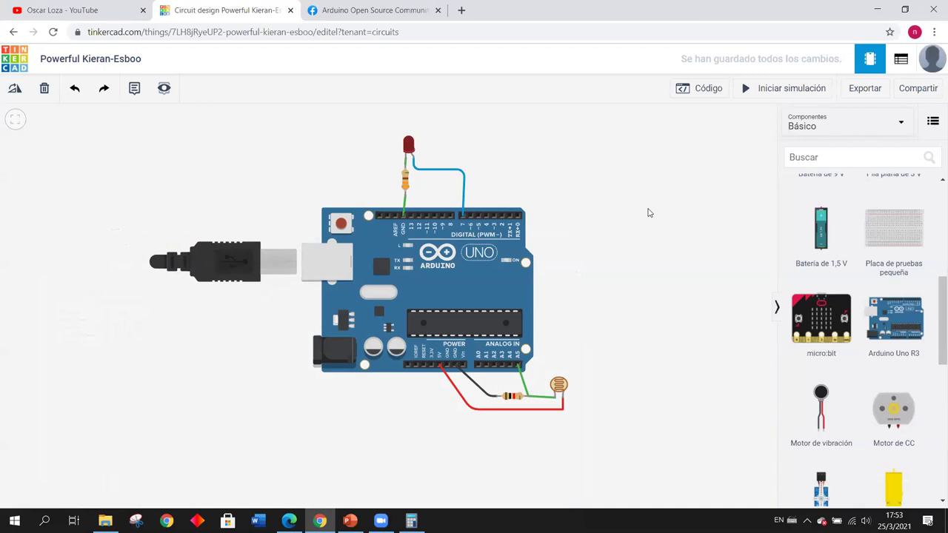
{"action": "scroll", "coordinate": [558, 201], "scroll_direction": "up", "scroll_amount": 2}
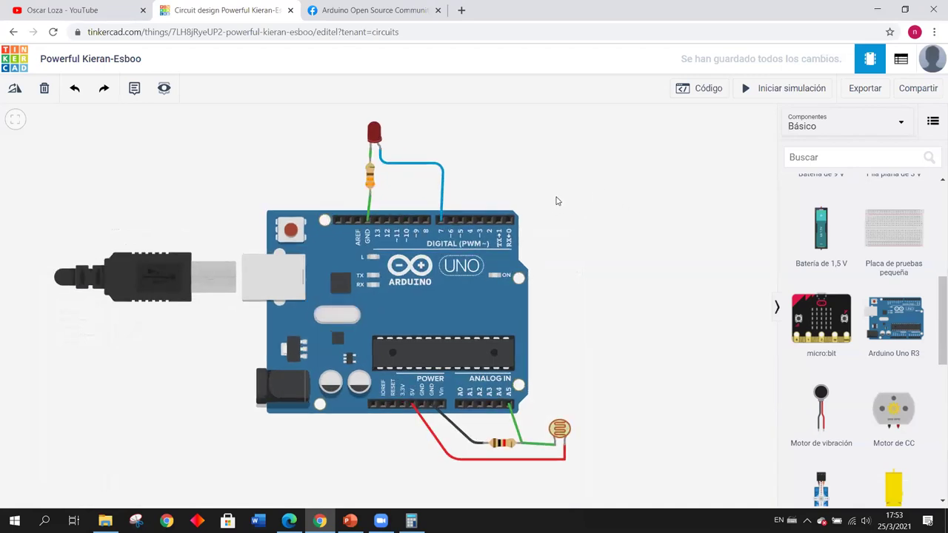
{"action": "scroll", "coordinate": [557, 201], "scroll_direction": "up", "scroll_amount": 1}
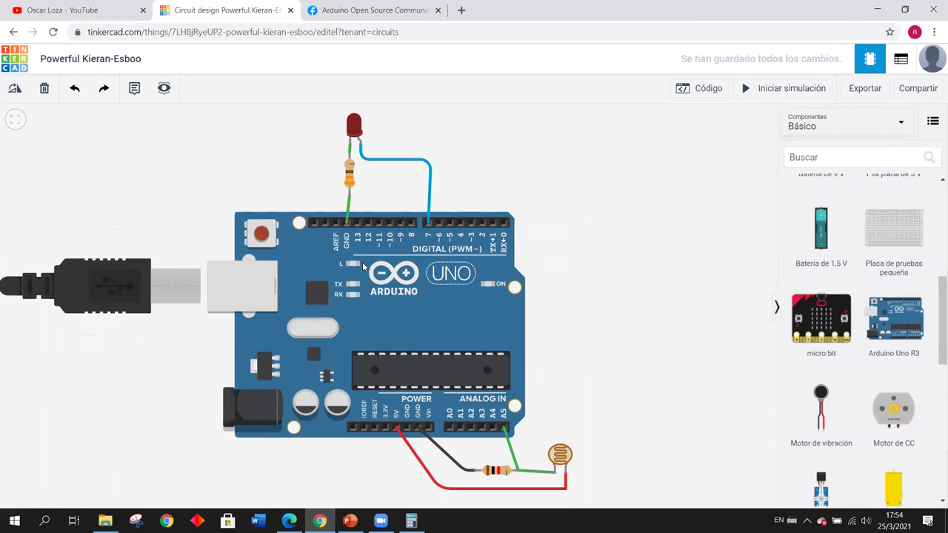
Show the Arduino code beside the circuit, highlight the setup and loop code for review, deselect it and reposition the circuit
{"action": "left_click", "coordinate": [702, 92]}
{"action": "scroll", "coordinate": [694, 298], "scroll_direction": "down", "scroll_amount": 2}
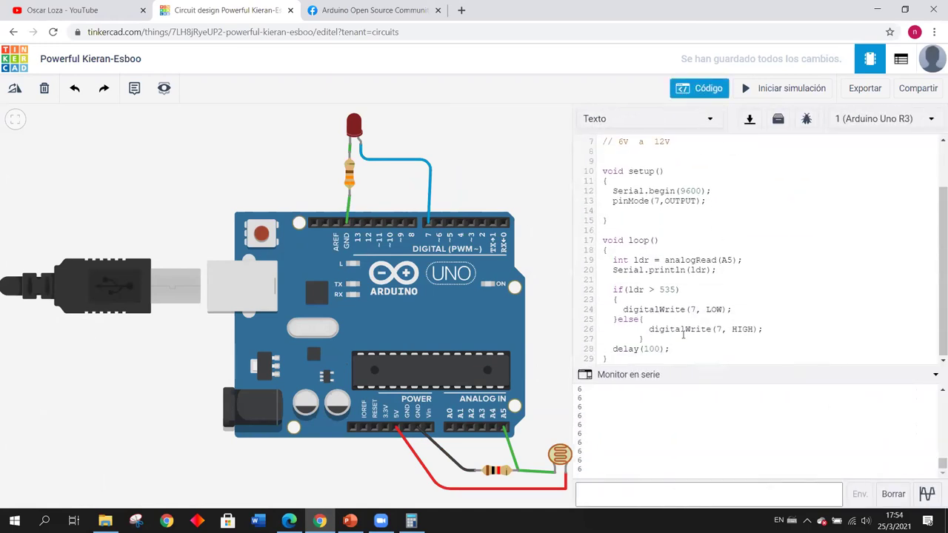
{"action": "left_click_drag", "start_coordinate": [680, 349], "coordinate": [597, 142]}
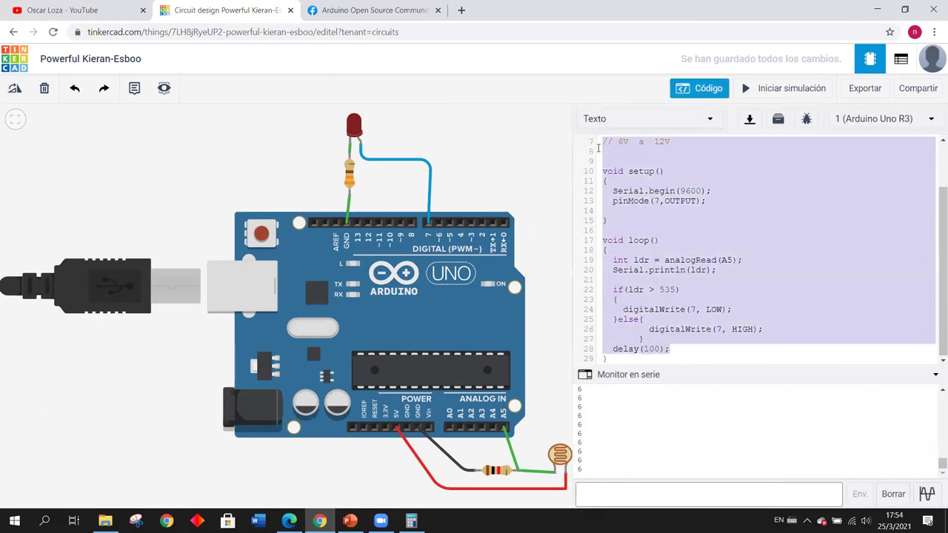
{"action": "left_click", "coordinate": [556, 100]}
{"action": "left_click", "coordinate": [659, 155]}
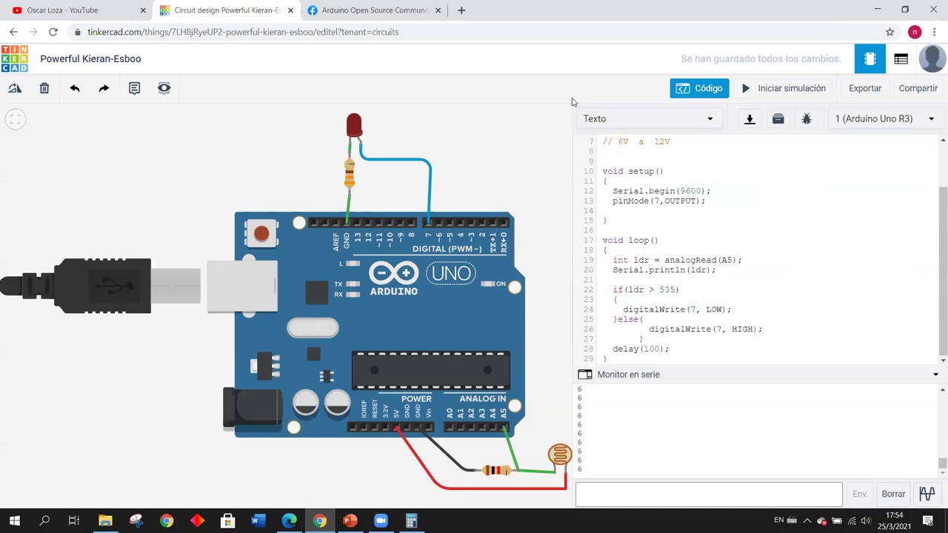
{"action": "scroll", "coordinate": [544, 189], "scroll_direction": "down", "scroll_amount": 1}
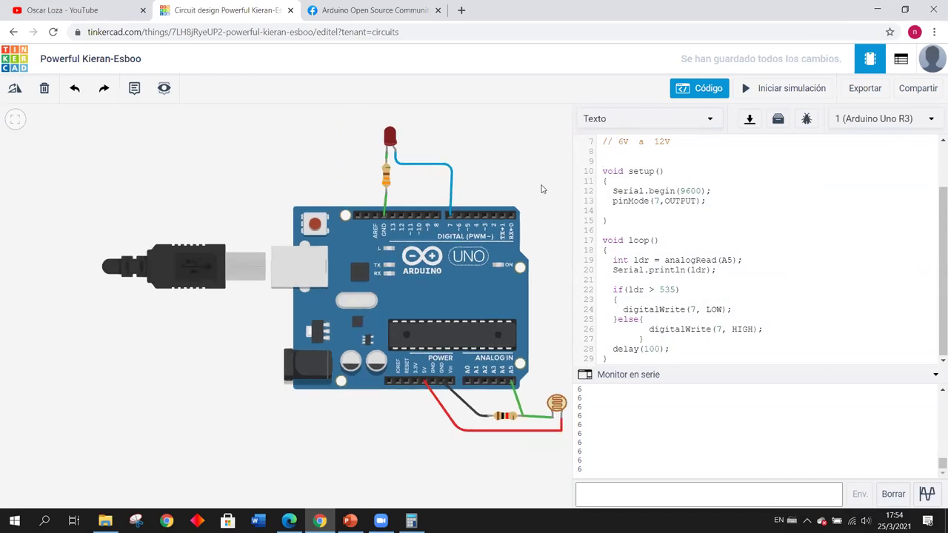
{"action": "left_click_drag", "start_coordinate": [541, 191], "coordinate": [459, 227]}
{"action": "scroll", "coordinate": [459, 227], "scroll_direction": "up", "scroll_amount": 1}
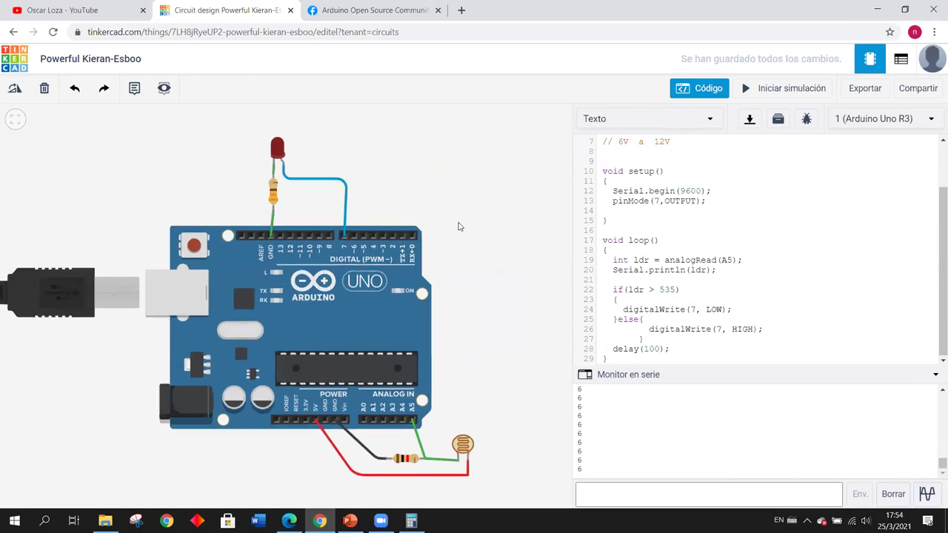